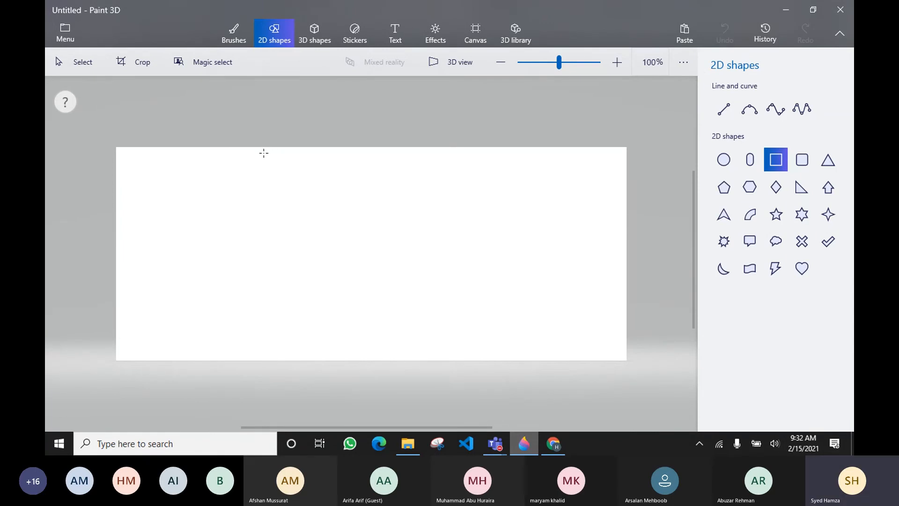
Draw a thick black rectangle outline in the middle of the canvas as the page frame
left_click_drag(259, 151, 449, 356)
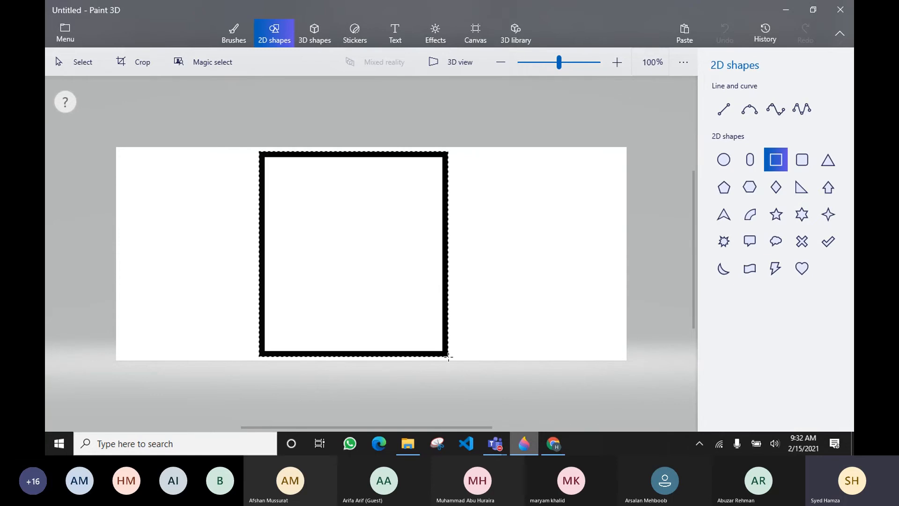
left_click_drag(364, 283, 362, 259)
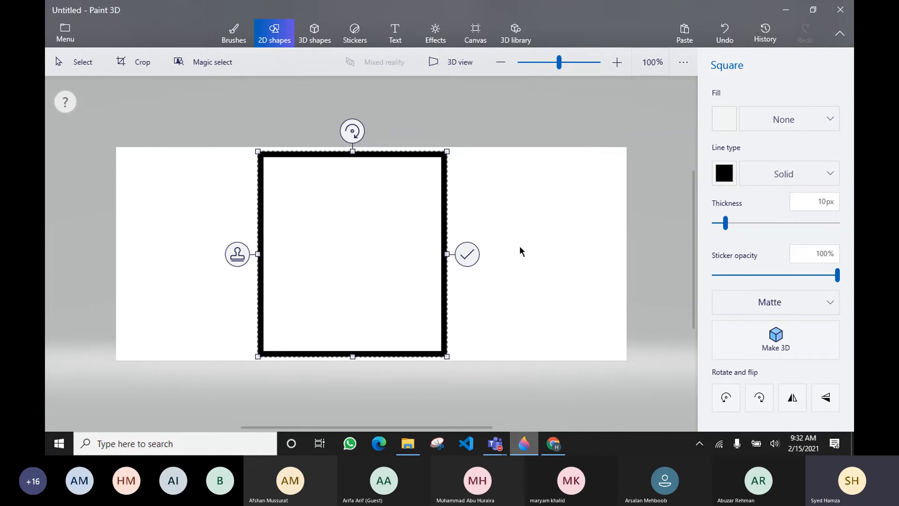
left_click(468, 255)
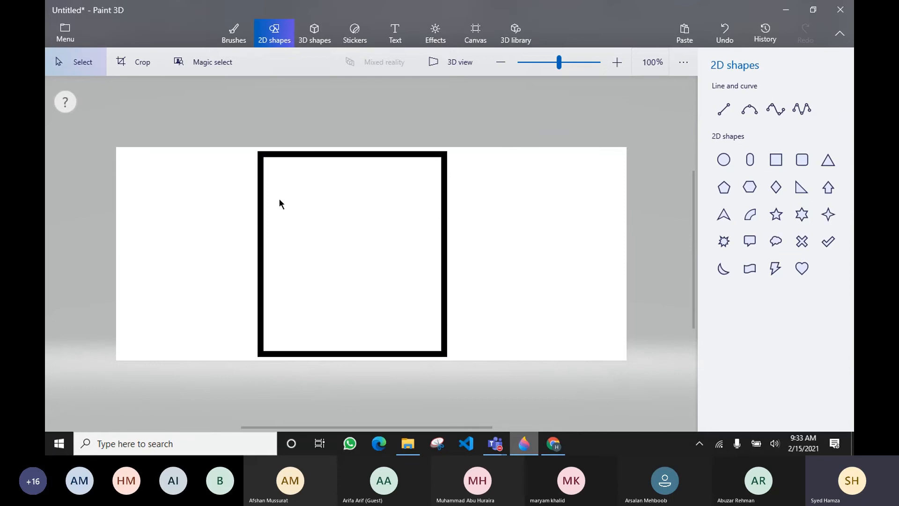
left_click(724, 109)
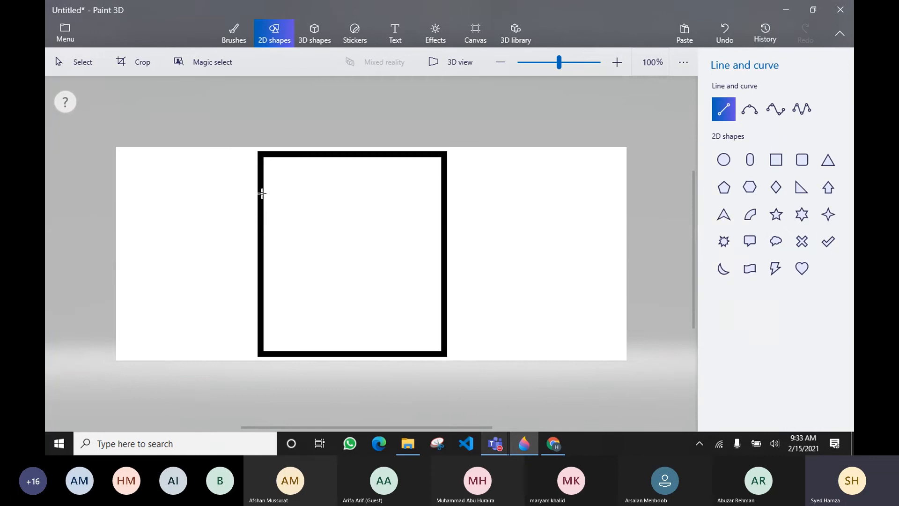
Divide off a header strip, sketch blue marker menu strokes in it, then open a new Chrome tab
left_click_drag(261, 192, 441, 193)
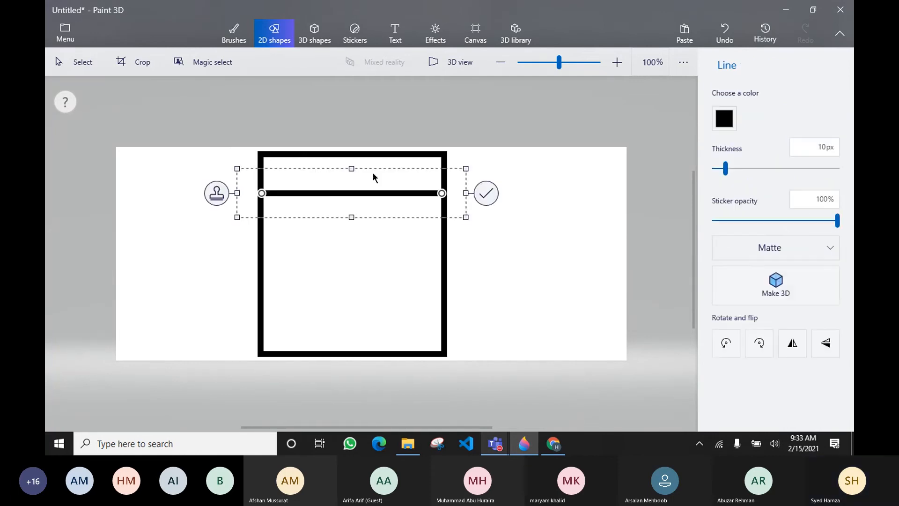
left_click(486, 193)
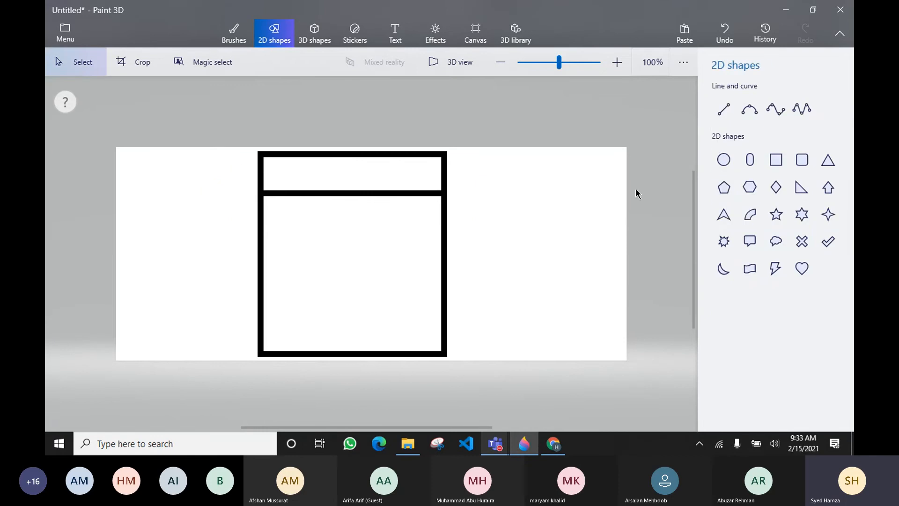
left_click(245, 33)
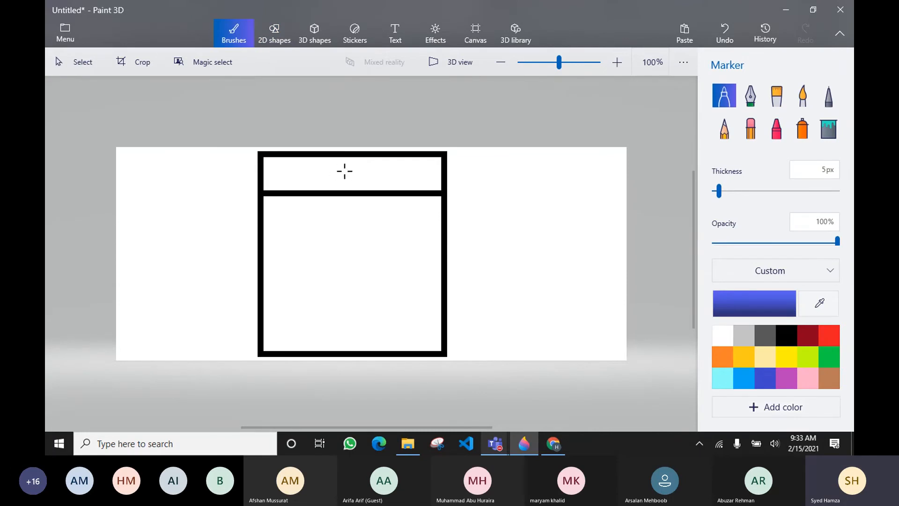
mouse_move(341, 166)
left_mouse_down()
mouse_move(366, 166)
mouse_move(364, 175)
left_mouse_up()
left_click(554, 446)
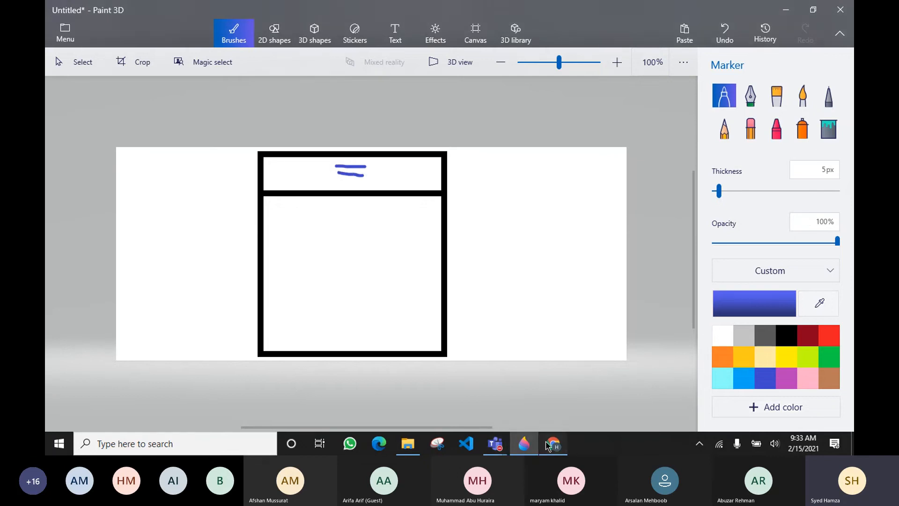
left_click(629, 10)
Load buildinnovative.com by entering 'build' in Chrome's address bar
left_click(517, 27)
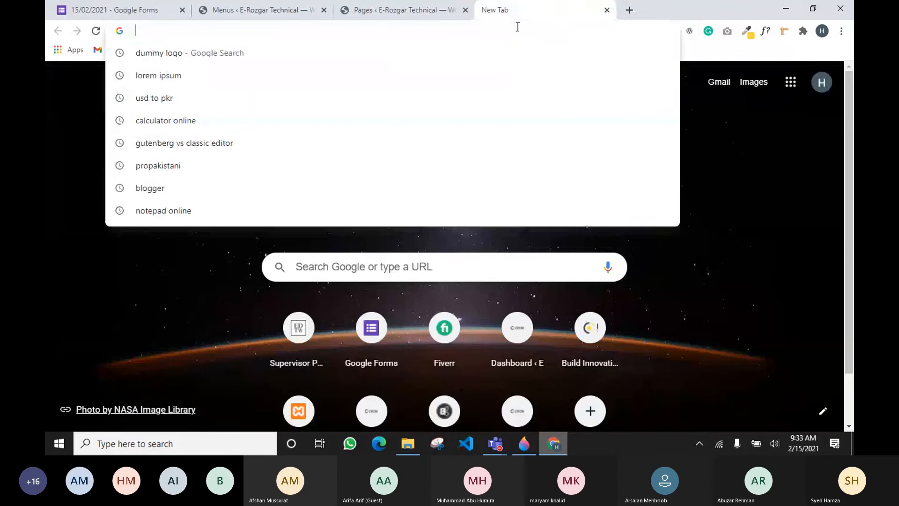
type("build")
key("Return")
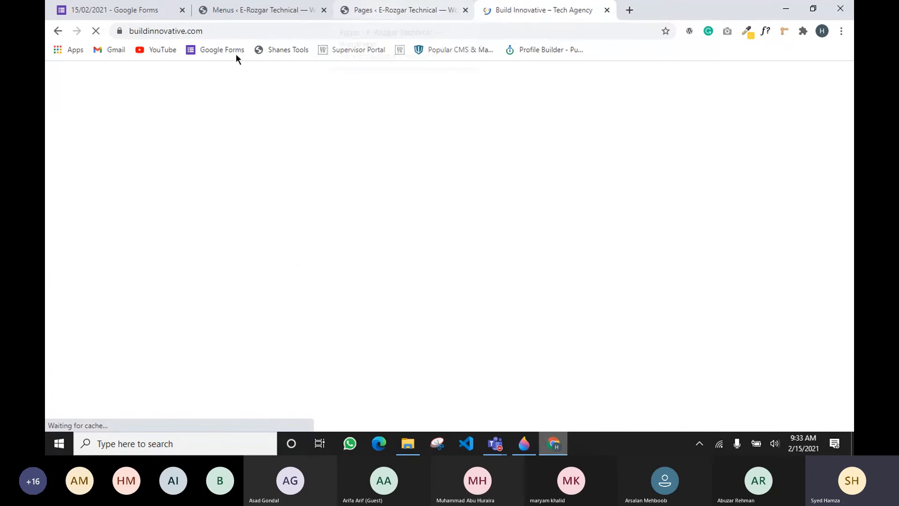
Look over the Build Innovative hero section, then bring Paint 3D back to front
left_click(523, 443)
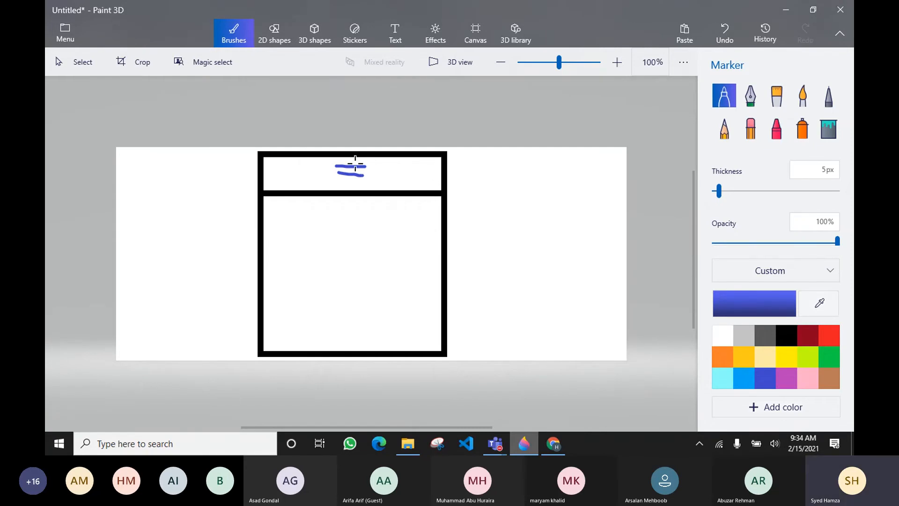
left_click(785, 10)
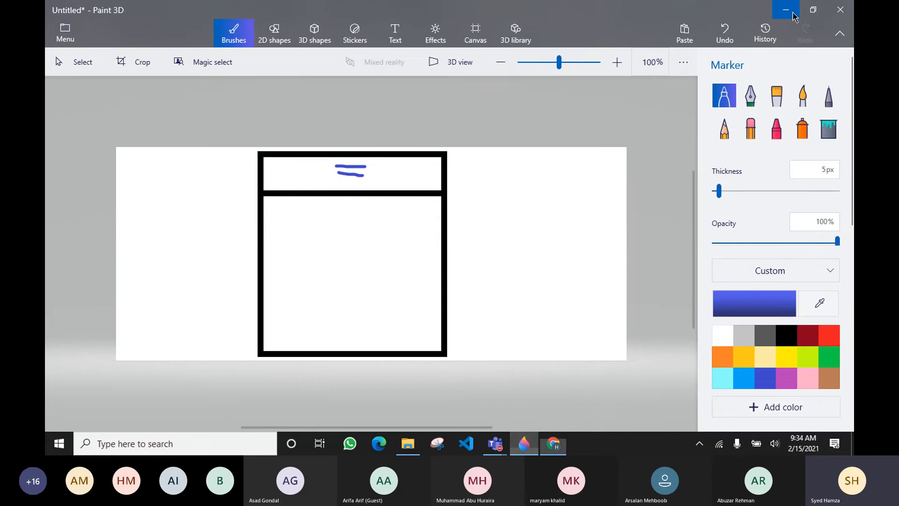
scroll(435, 237, "down", 3)
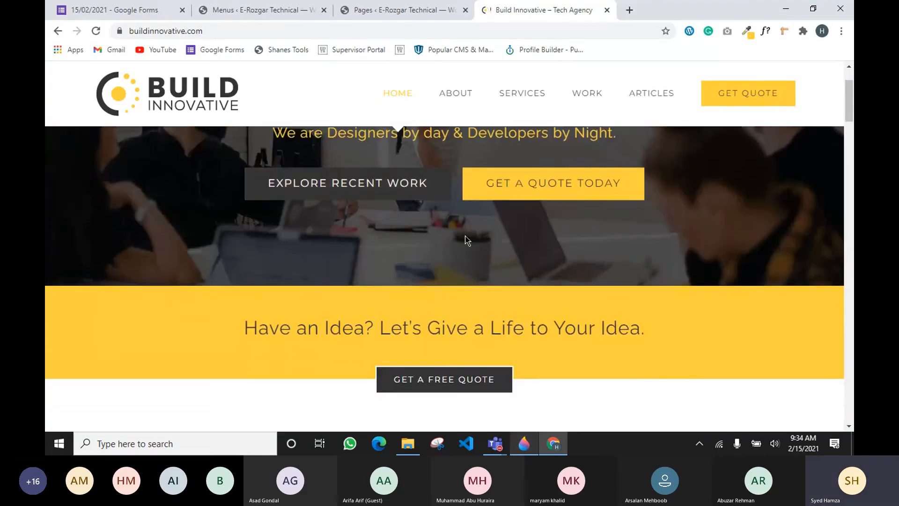
scroll(466, 240, "up", 4)
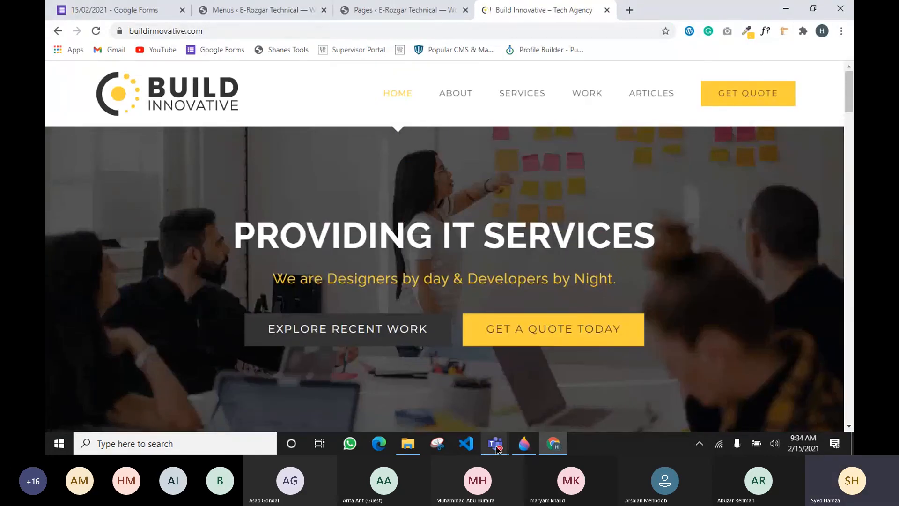
left_click(525, 444)
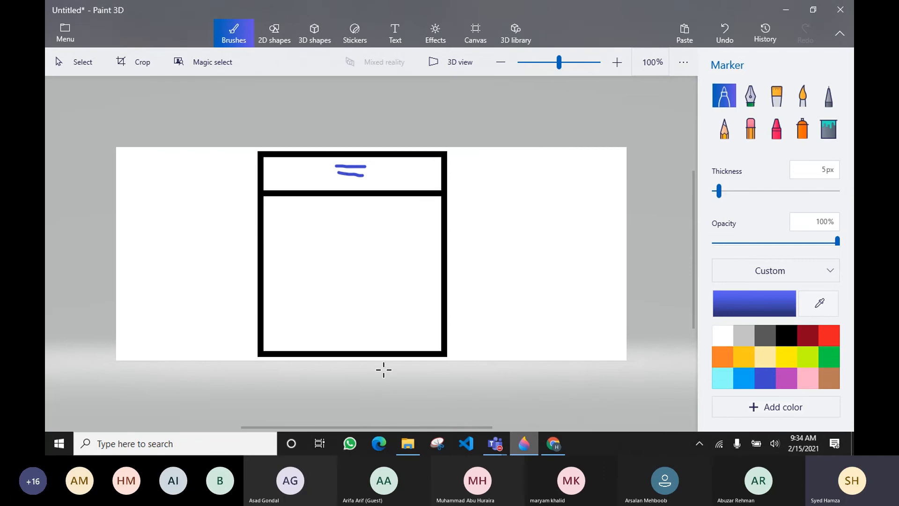
left_click(557, 451)
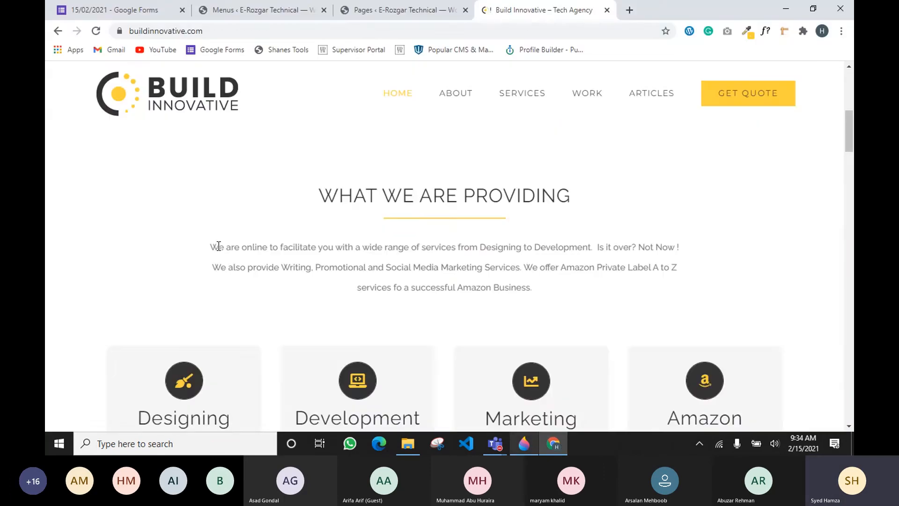
scroll(236, 242, "down", 15)
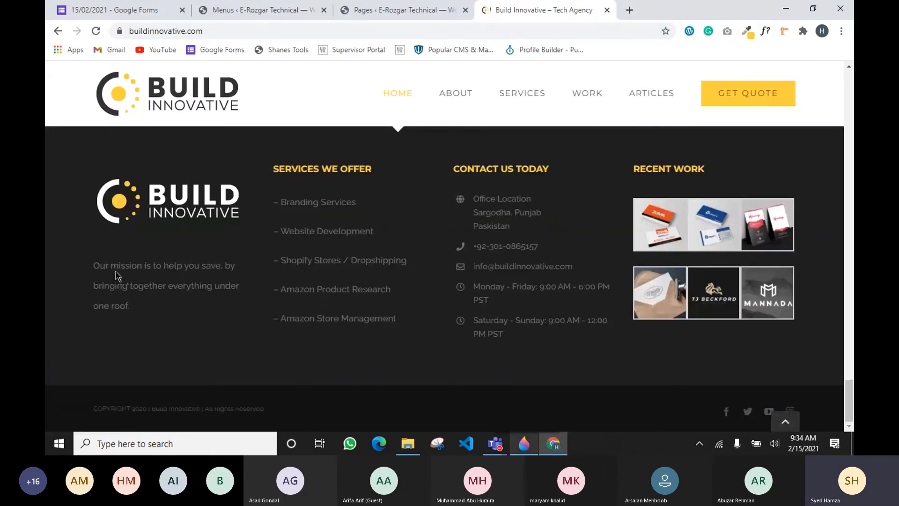
left_click_drag(100, 265, 136, 304)
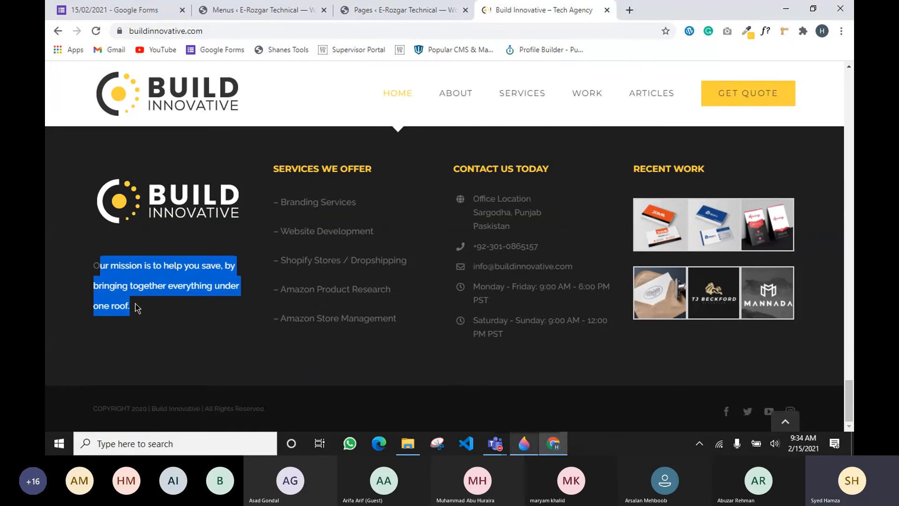
left_click(120, 256)
left_click_drag(94, 262, 146, 305)
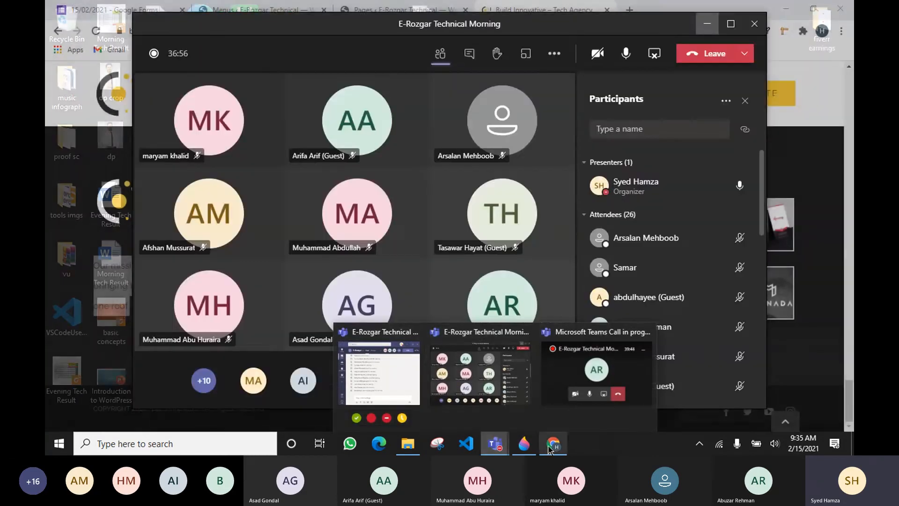
scroll(108, 294, "up", 10)
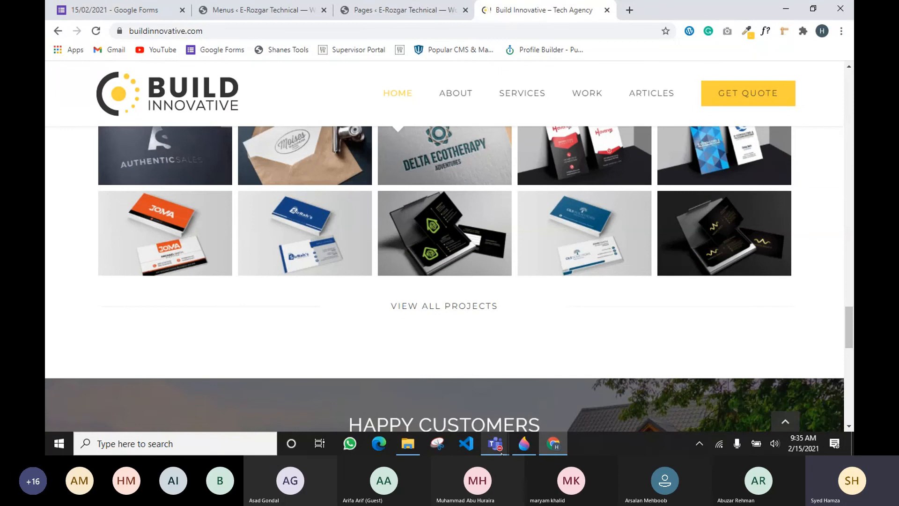
left_click(524, 443)
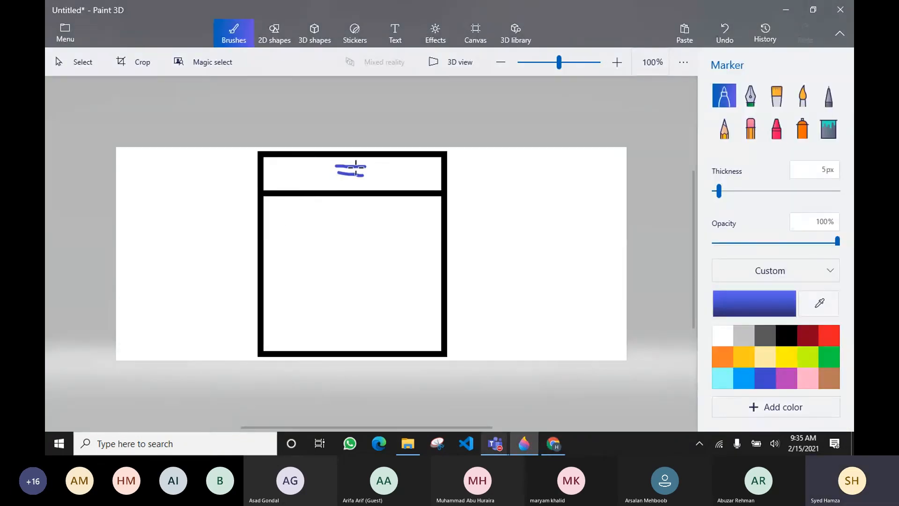
Draw a second black horizontal line across the rectangle just below the header strip
left_click(277, 41)
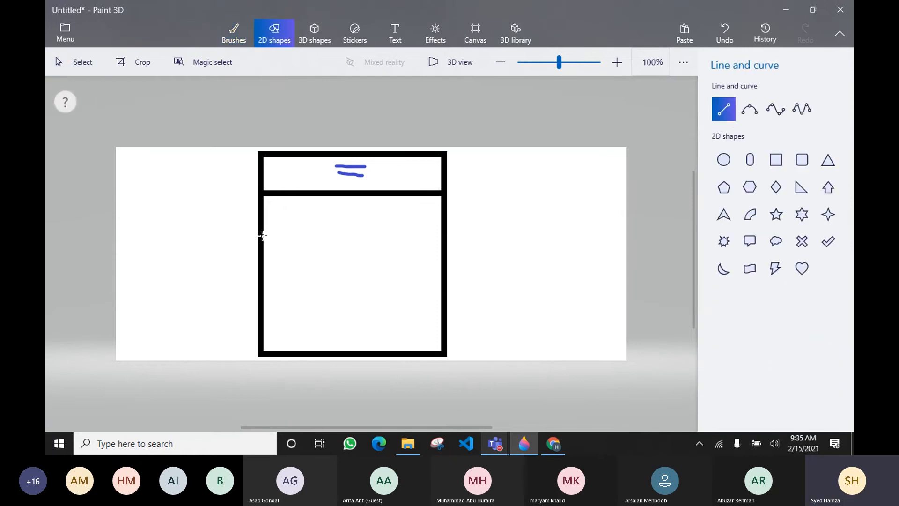
left_click_drag(262, 236, 441, 257)
left_click(550, 266)
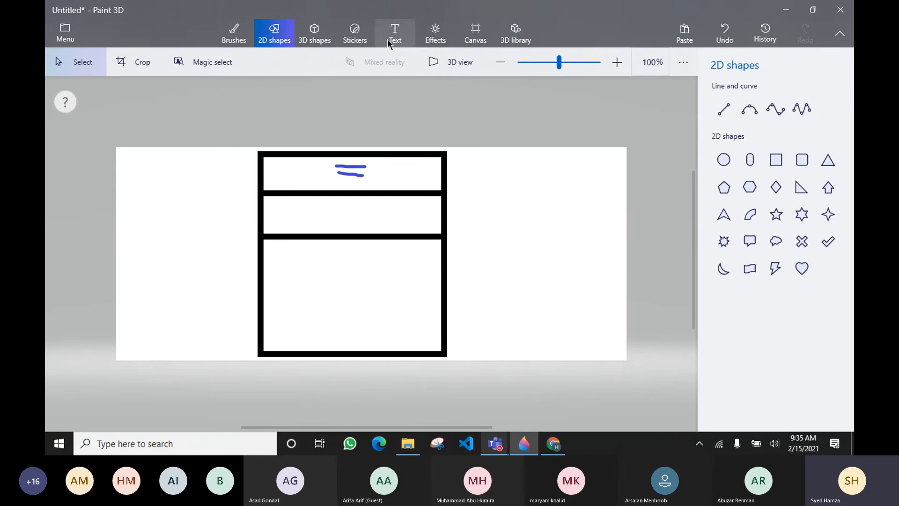
Write a blue marker 'S' inside the new middle strip
left_click(234, 34)
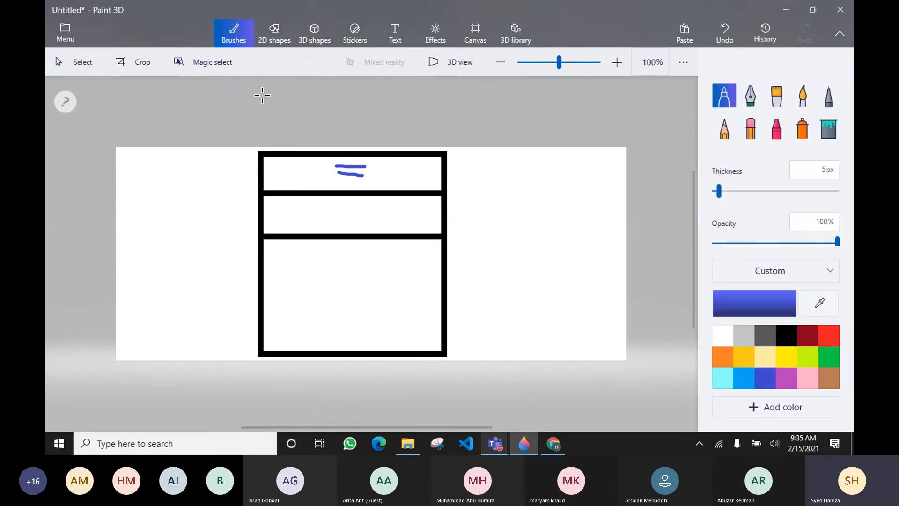
mouse_move(350, 206)
left_mouse_down()
mouse_move(339, 211)
mouse_move(350, 220)
mouse_move(337, 225)
left_mouse_up()
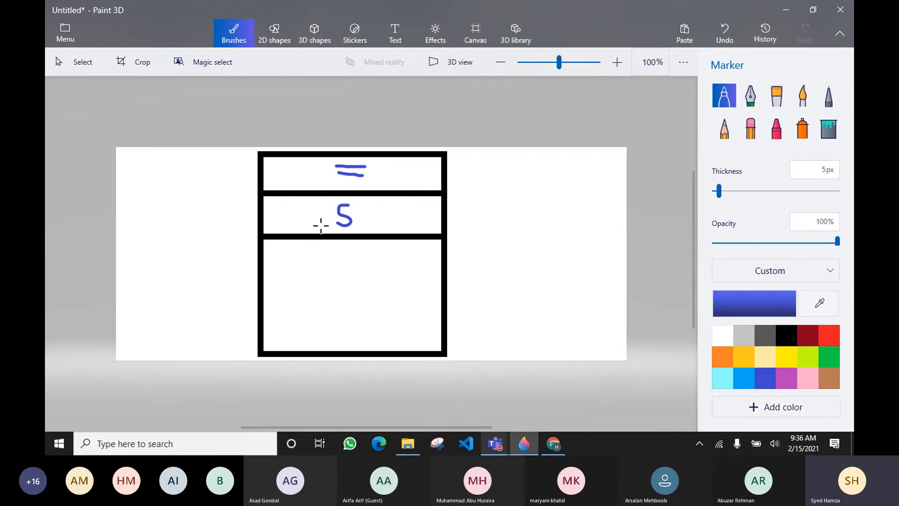
Bring up the Build Innovative site and highlight its 'WHAT WE ARE PROVIDING' heading
left_click(554, 444)
scroll(430, 248, "up", 15)
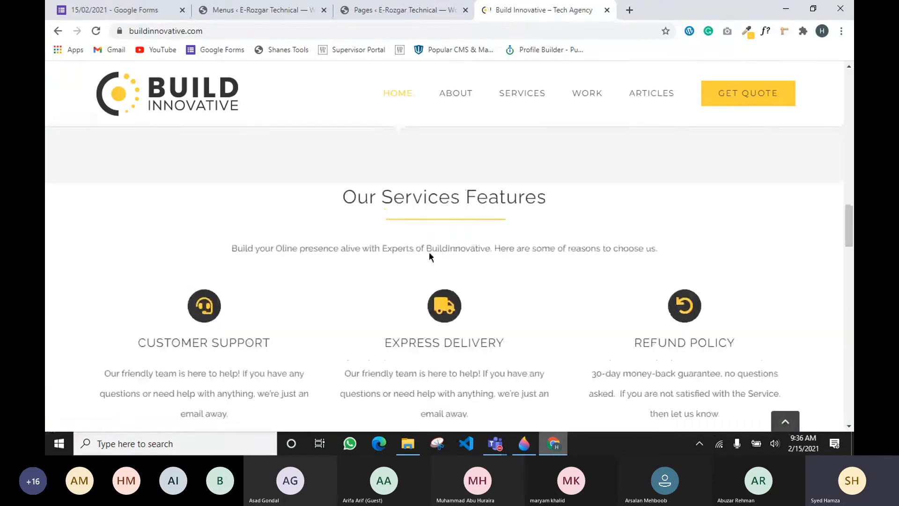
scroll(429, 252, "up", 5)
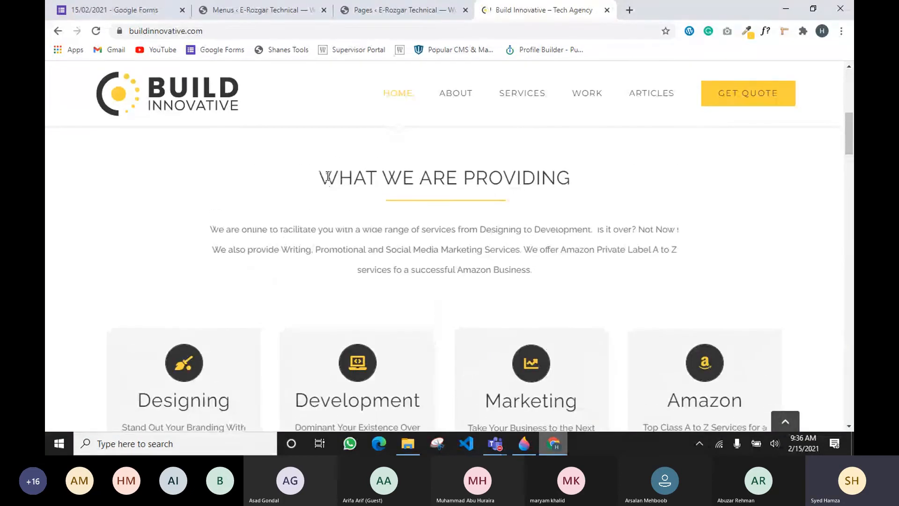
left_click_drag(319, 173, 574, 186)
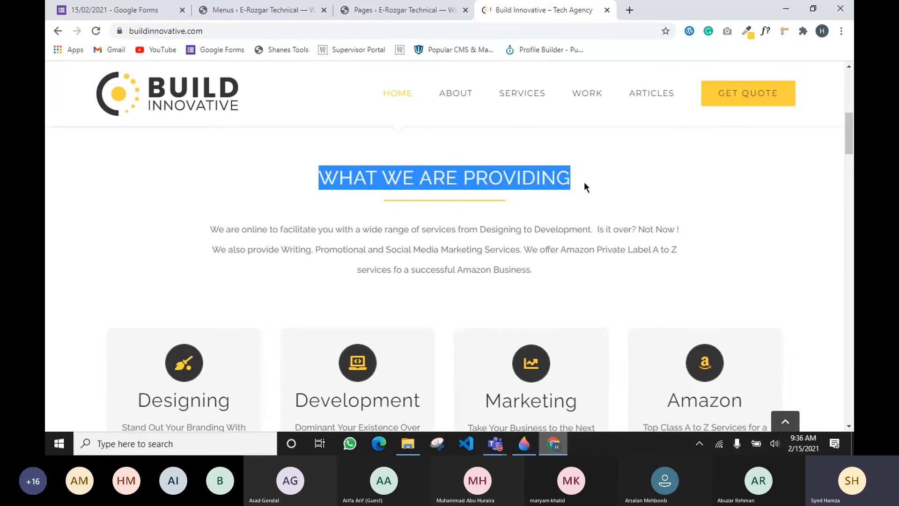
left_click(584, 182)
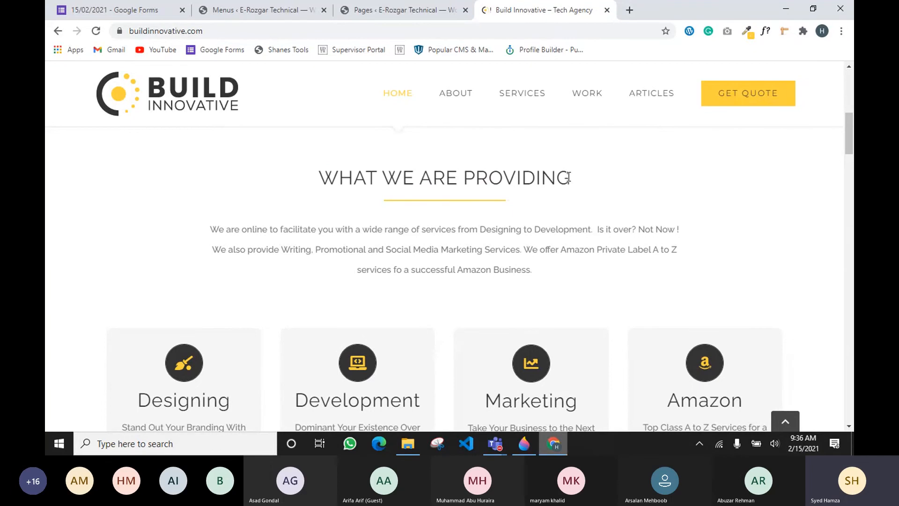
left_click_drag(321, 177, 550, 179)
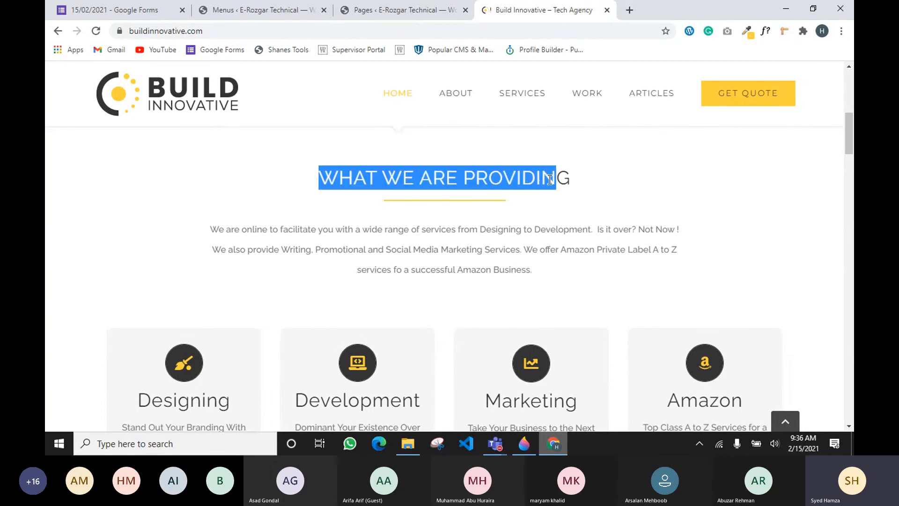
left_click(583, 184)
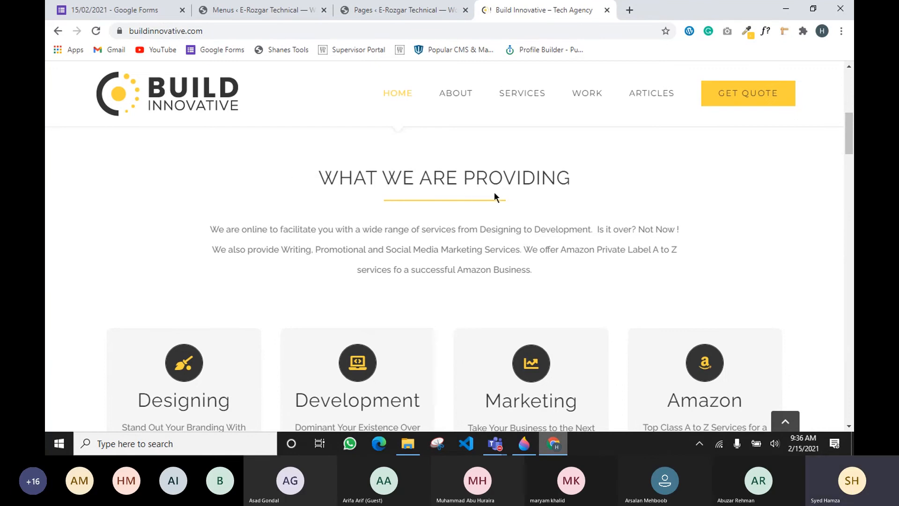
left_click_drag(332, 176, 509, 183)
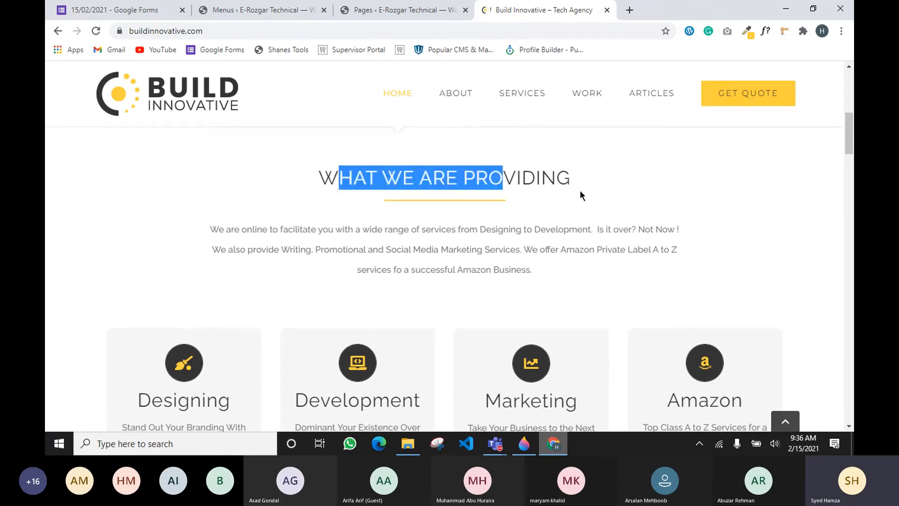
Scroll through the service cards and How We Work section, then return to Paint 3D
scroll(580, 196, "down", 4)
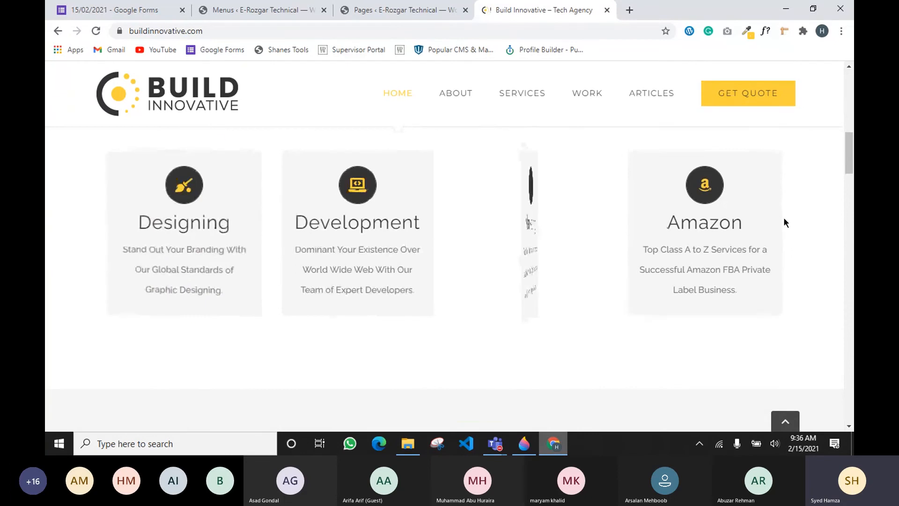
scroll(848, 246, "down", 1)
scroll(847, 246, "up", 1)
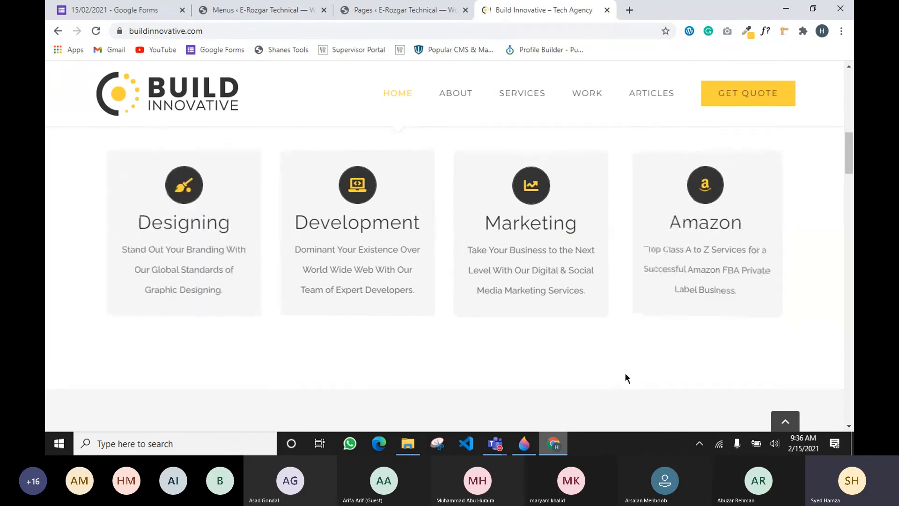
scroll(353, 334, "down", 4)
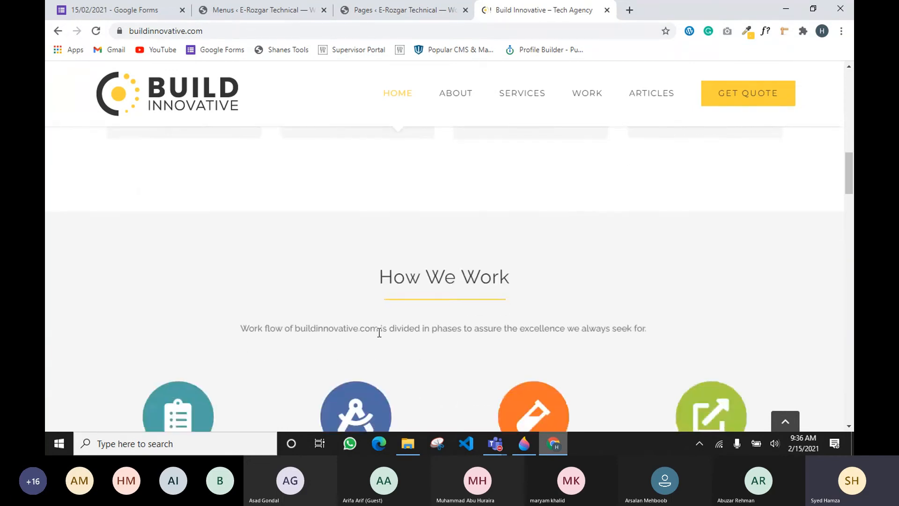
scroll(379, 339, "up", 3)
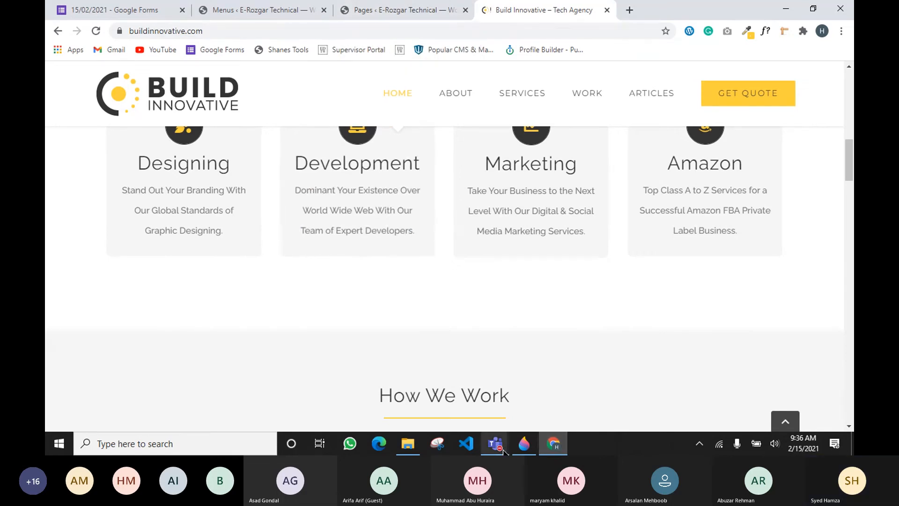
left_click(526, 451)
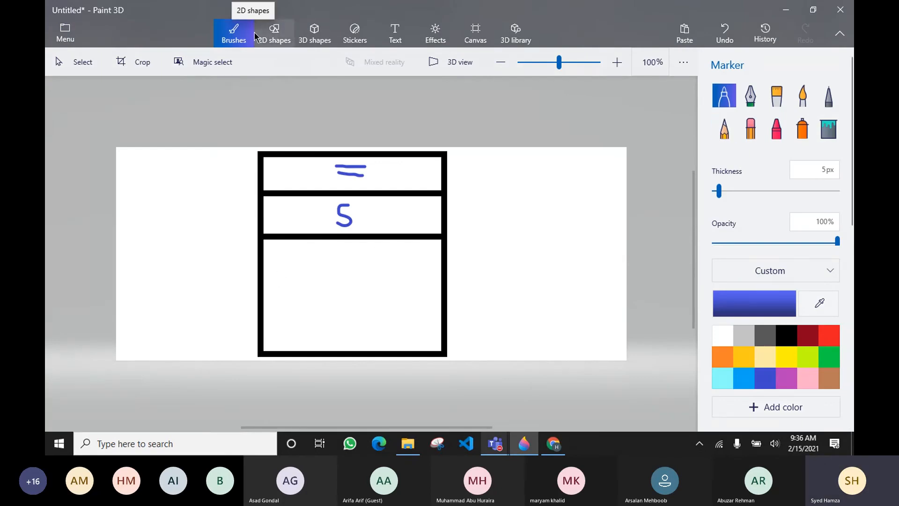
Draw a horizontal line splitting the wireframe's large bottom box in two
left_click(276, 37)
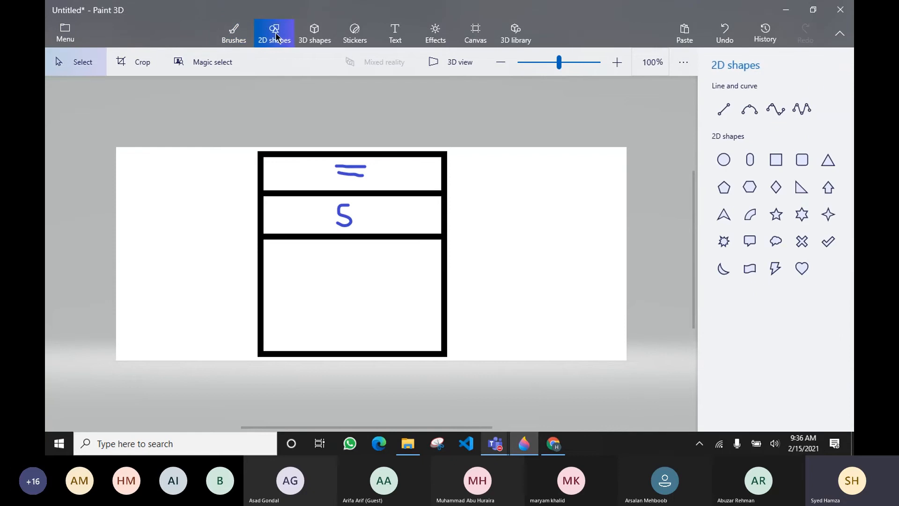
left_click(722, 117)
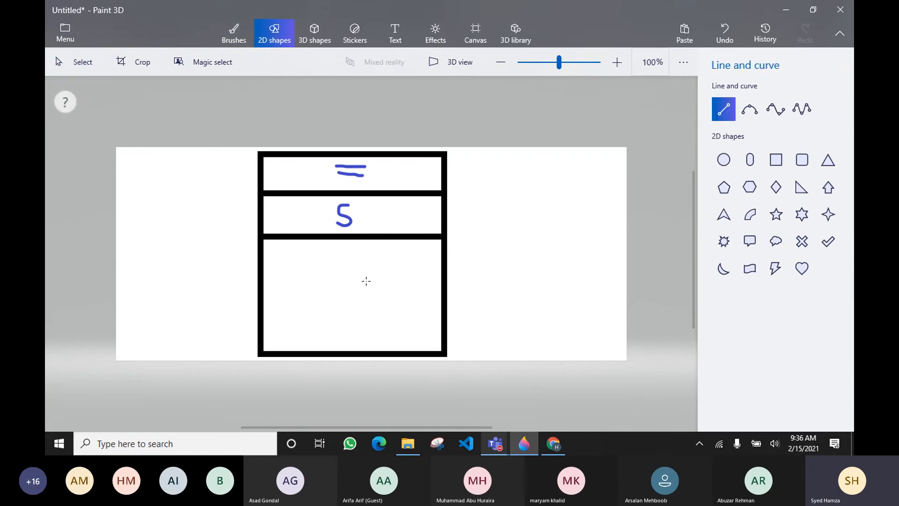
left_click_drag(263, 277, 449, 276)
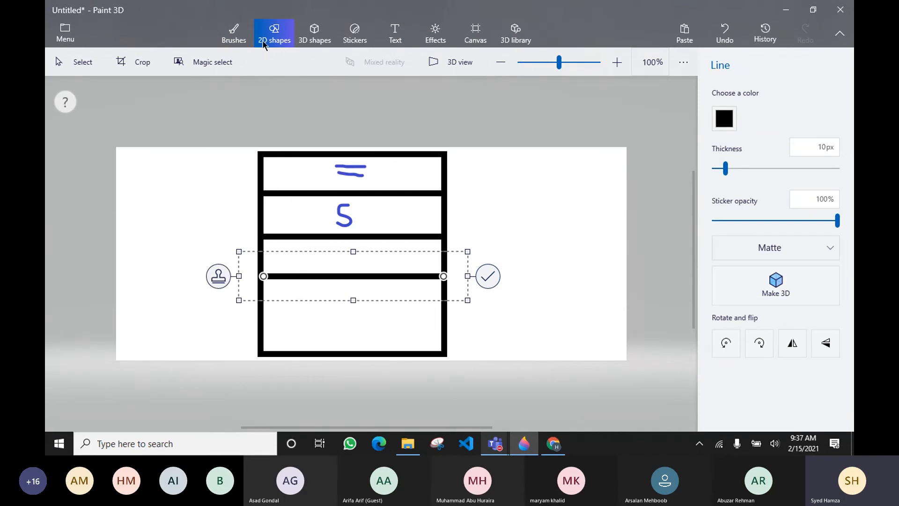
Label the new strip with a blue marker 'T'
left_click(234, 32)
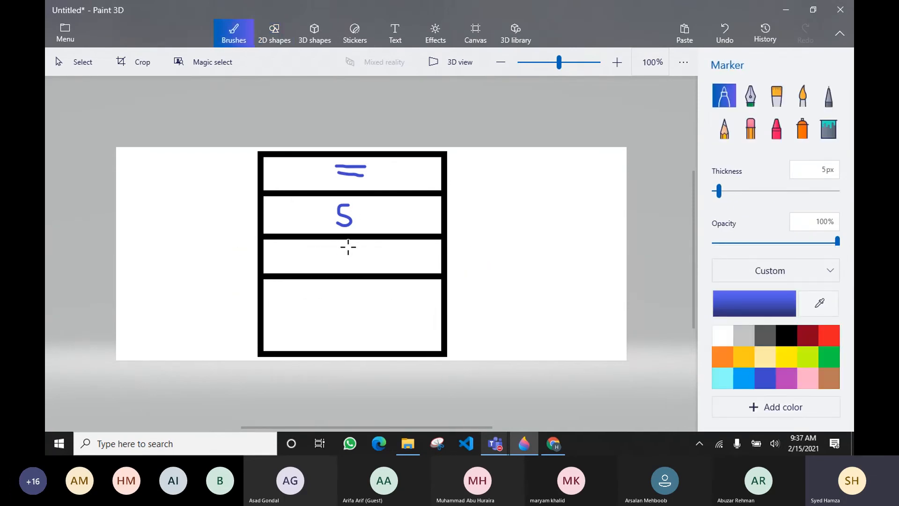
mouse_move(347, 247)
left_mouse_down()
mouse_move(350, 263)
mouse_move(342, 246)
mouse_move(355, 246)
left_mouse_up()
left_click(276, 37)
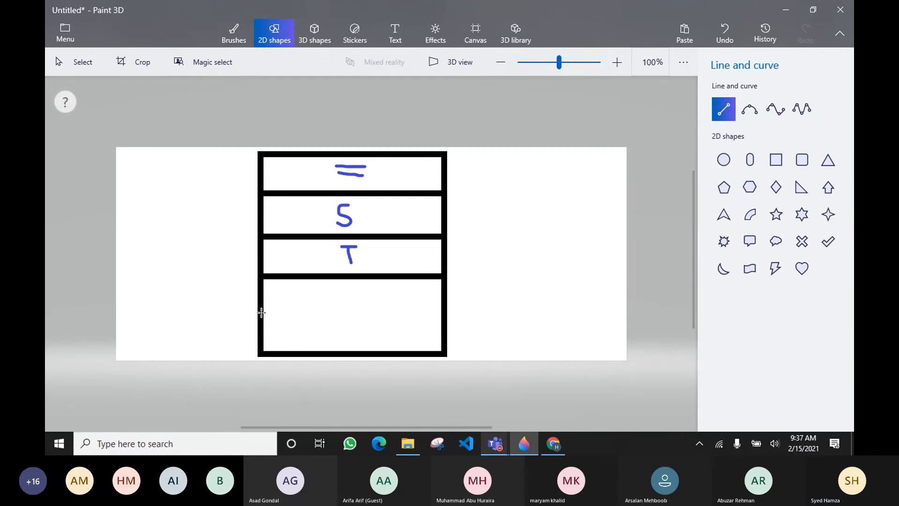
Add another divider line across the bottom box and write 'P' in the fourth strip
left_click_drag(261, 312, 442, 312)
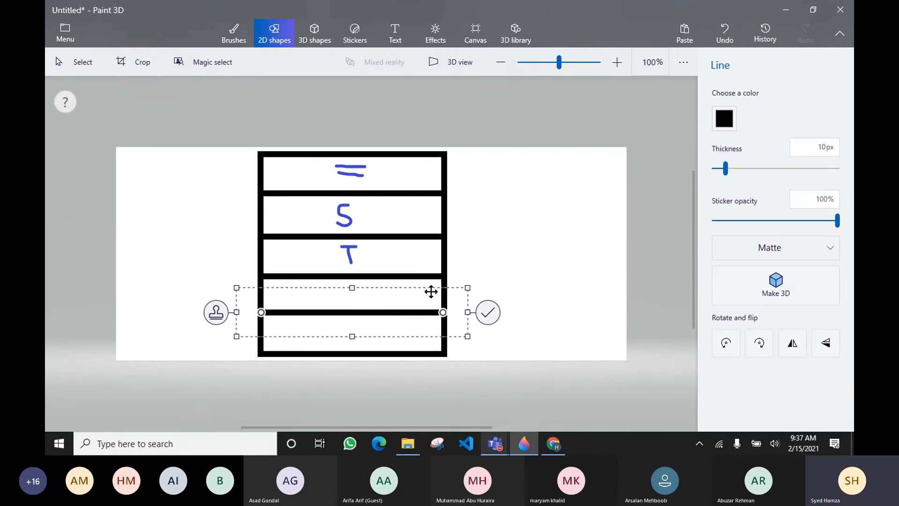
left_click(601, 220)
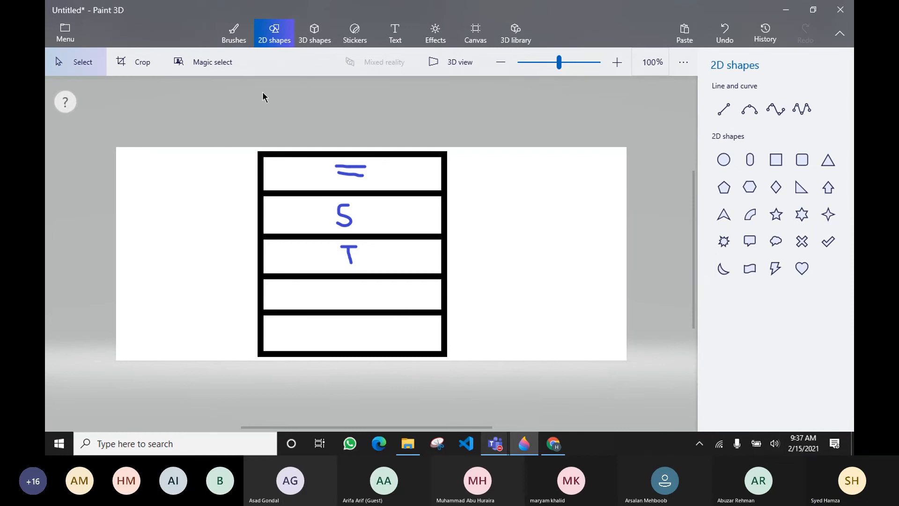
left_click(240, 43)
mouse_move(353, 289)
left_mouse_down()
mouse_move(364, 305)
mouse_move(357, 279)
mouse_move(370, 284)
mouse_move(357, 294)
left_mouse_up()
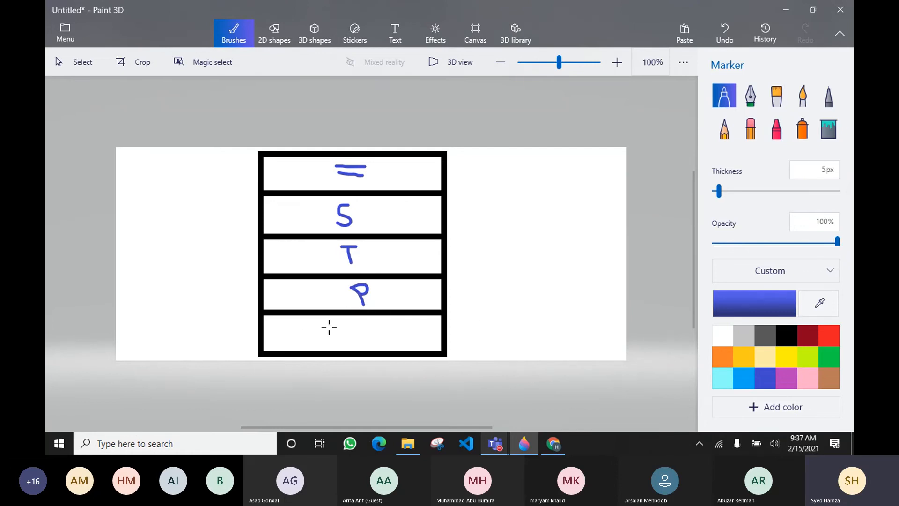
Write 'C/F' in the fifth strip and switch back to Chrome
mouse_move(327, 325)
left_mouse_down()
mouse_move(331, 338)
mouse_move(347, 334)
mouse_move(344, 345)
left_mouse_up()
mouse_move(361, 327)
left_mouse_down()
mouse_move(362, 345)
mouse_move(367, 326)
left_mouse_up()
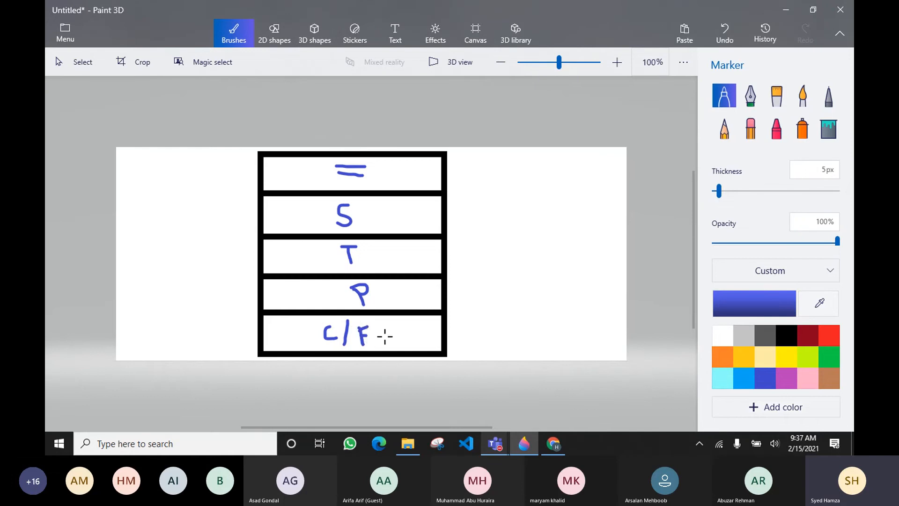
scroll(420, 331, "up", 2)
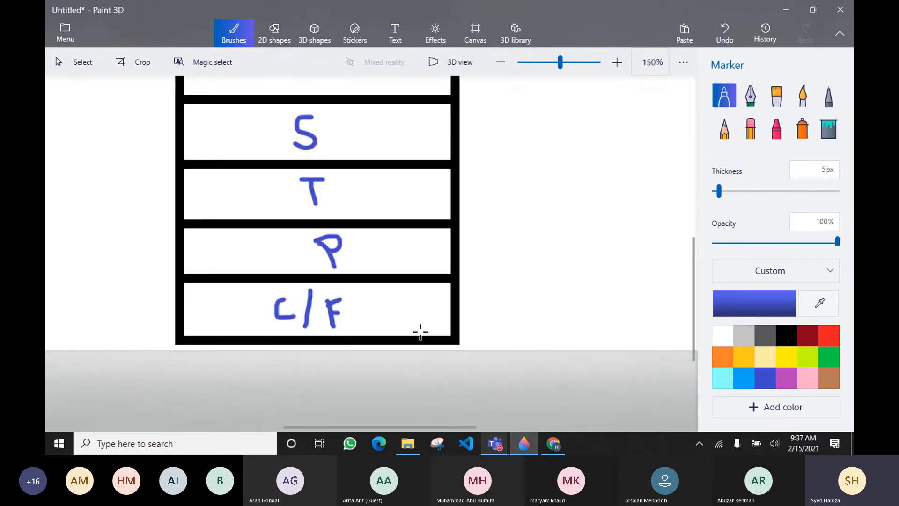
scroll(415, 332, "down", 4)
scroll(415, 333, "up", 1)
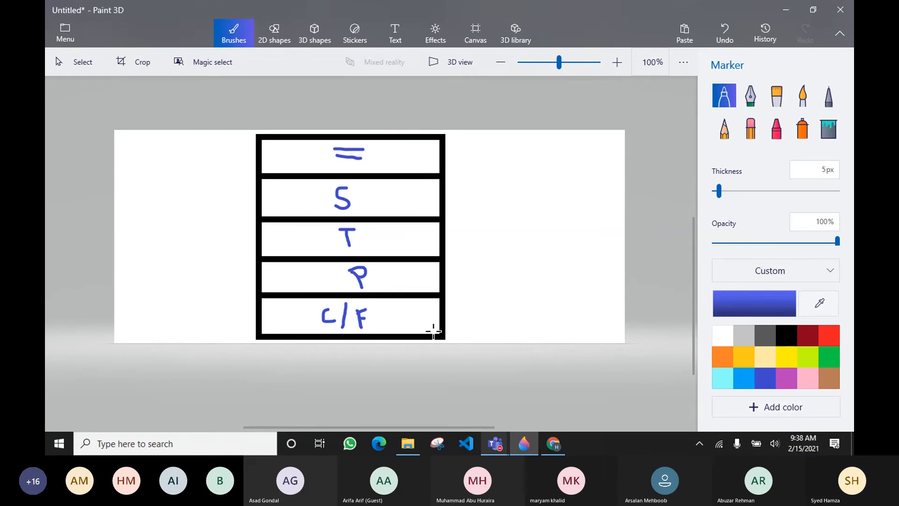
key("alt+Tab")
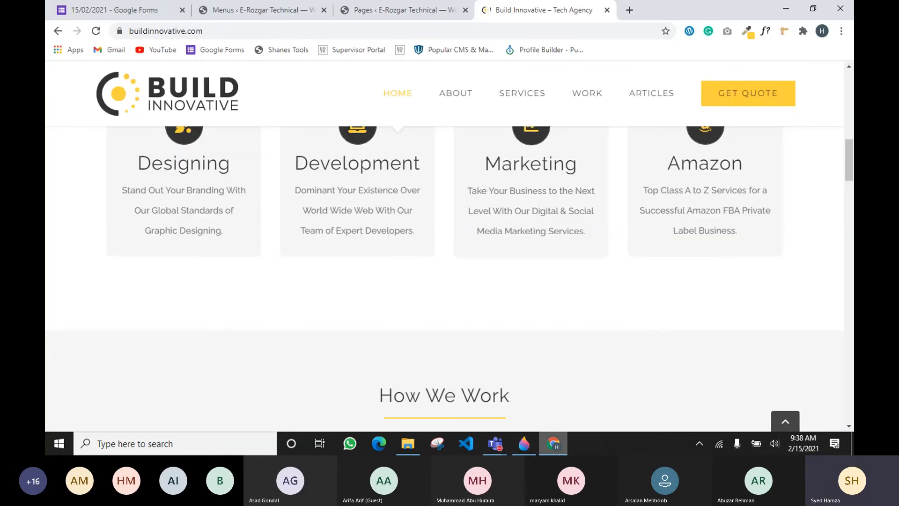
Go from the WordPress Menus page to the Pages list, then bring Paint 3D back
scroll(397, 117, "up", 3)
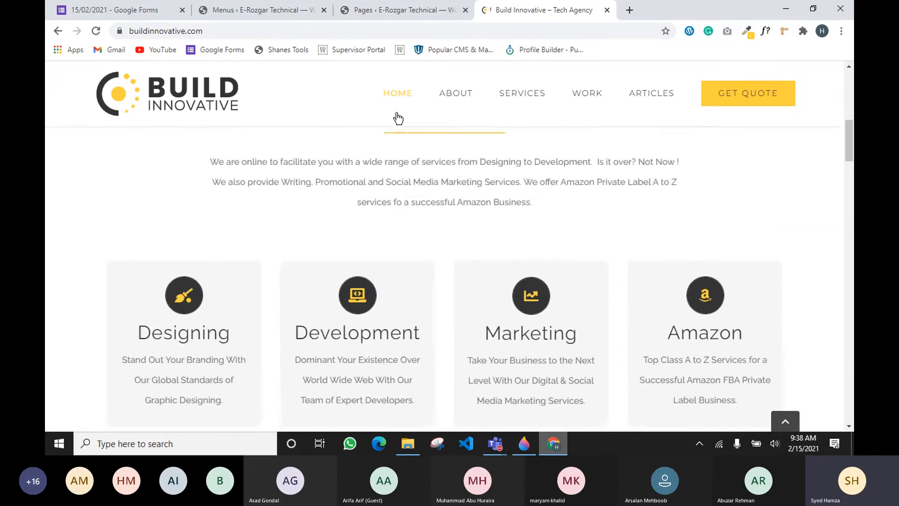
left_click(279, 9)
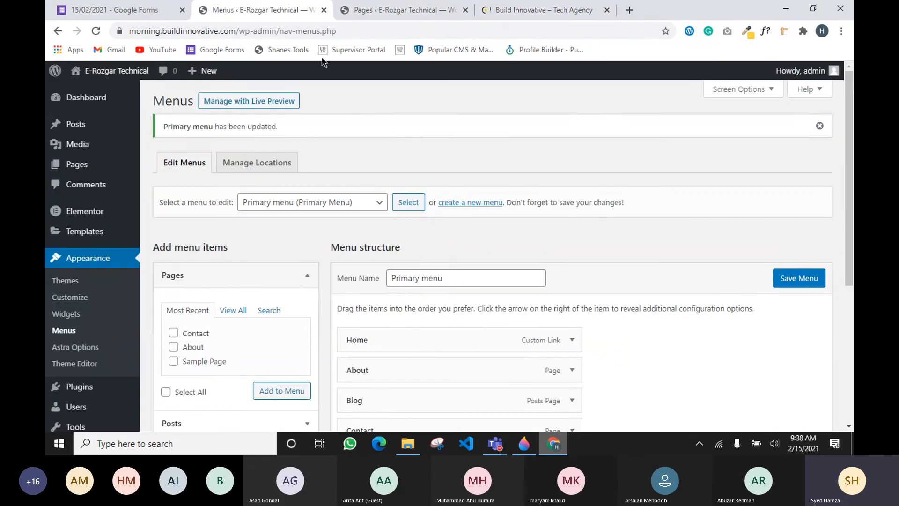
left_click(405, 11)
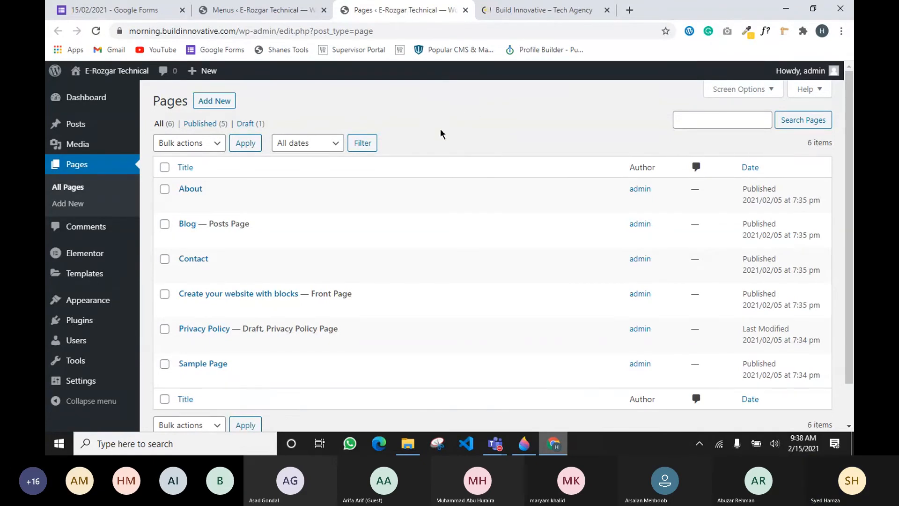
left_click(524, 444)
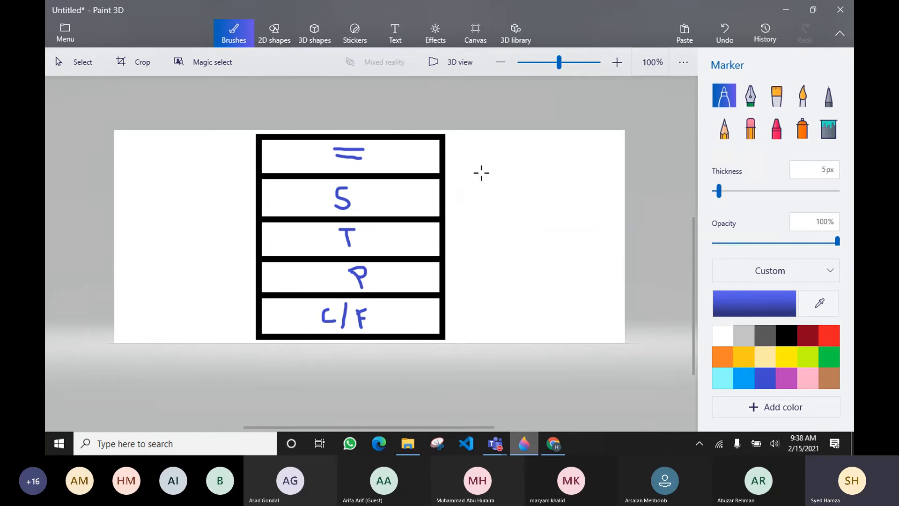
Sketch a small blue page-layout box with text lines beside the wireframe, then return to Chrome
mouse_move(482, 164)
left_mouse_down()
mouse_move(480, 195)
mouse_move(555, 252)
mouse_move(580, 209)
mouse_move(543, 167)
mouse_move(487, 175)
mouse_move(555, 186)
left_mouse_up()
mouse_move(503, 203)
left_mouse_down()
mouse_move(540, 203)
mouse_move(541, 211)
mouse_move(536, 226)
mouse_move(501, 242)
mouse_move(556, 243)
left_mouse_up()
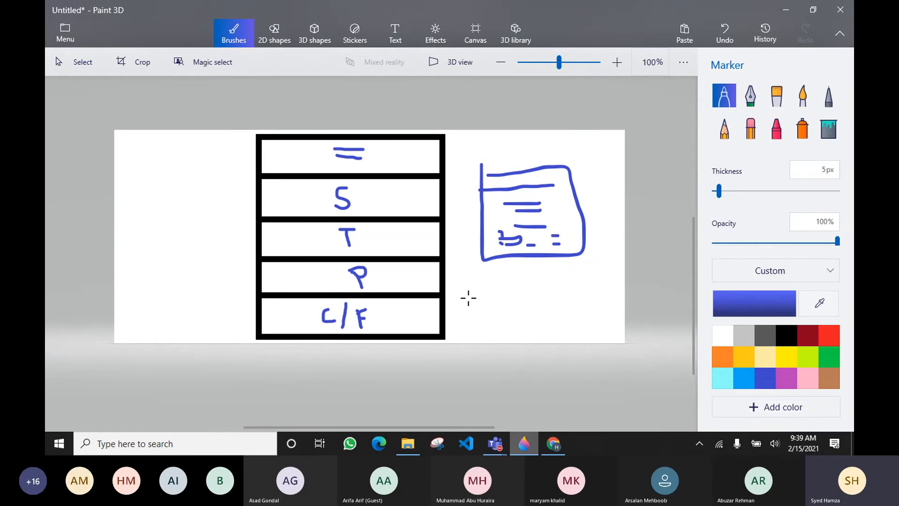
left_click(554, 444)
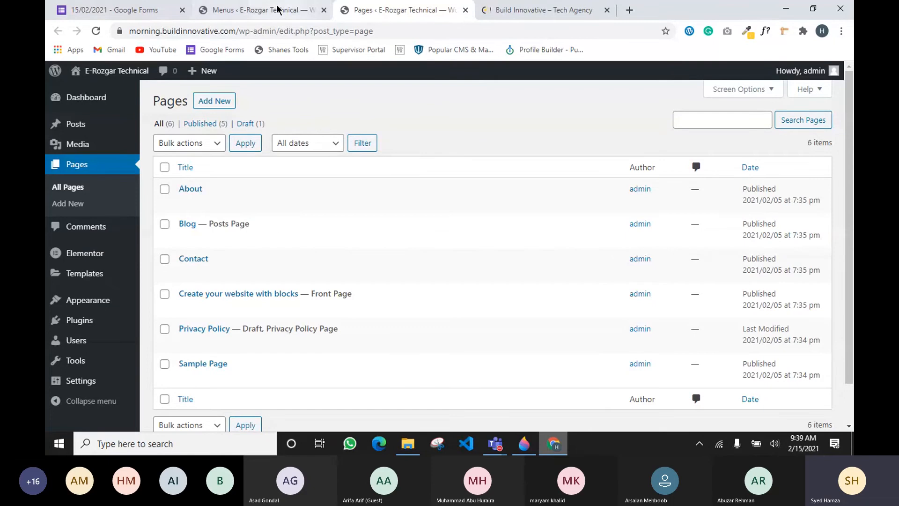
Bring the Teams meeting window up from the taskbar to check participants, then minimize it to the small call window
left_click(507, 446)
left_click(497, 374)
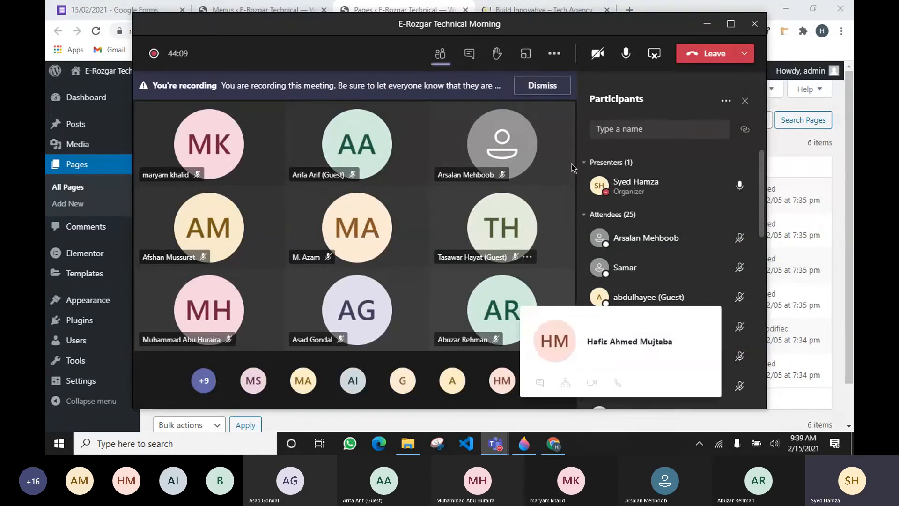
left_click(707, 24)
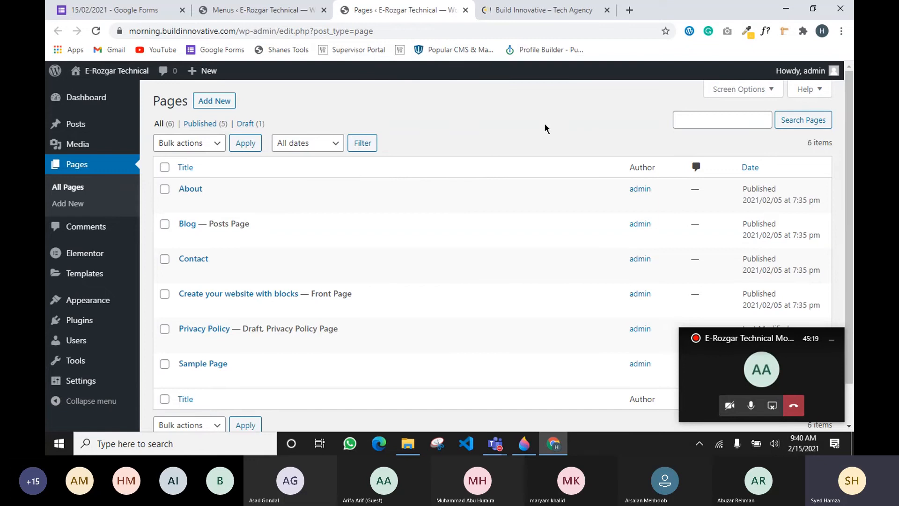
Open a new browser tab, then bring up the Teams meeting window, resize it and hide it again
left_click(628, 10)
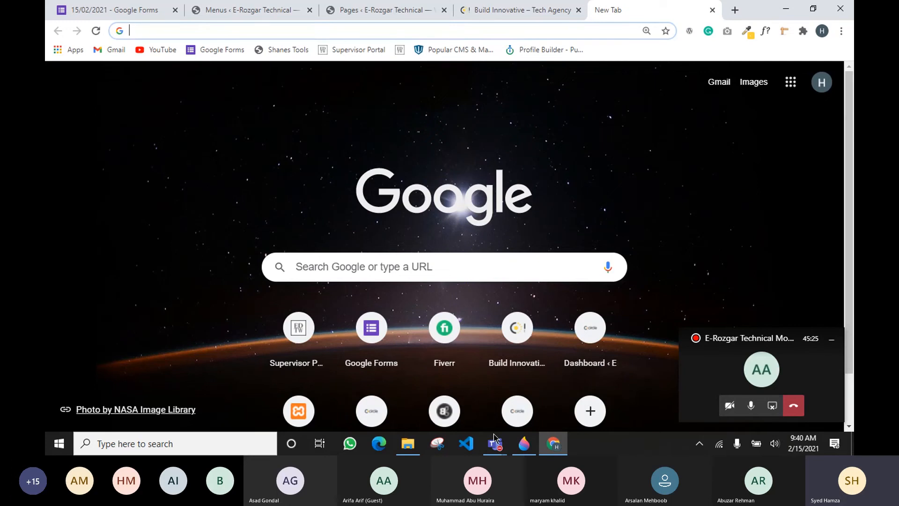
mouse_move(495, 437)
left_click(492, 370)
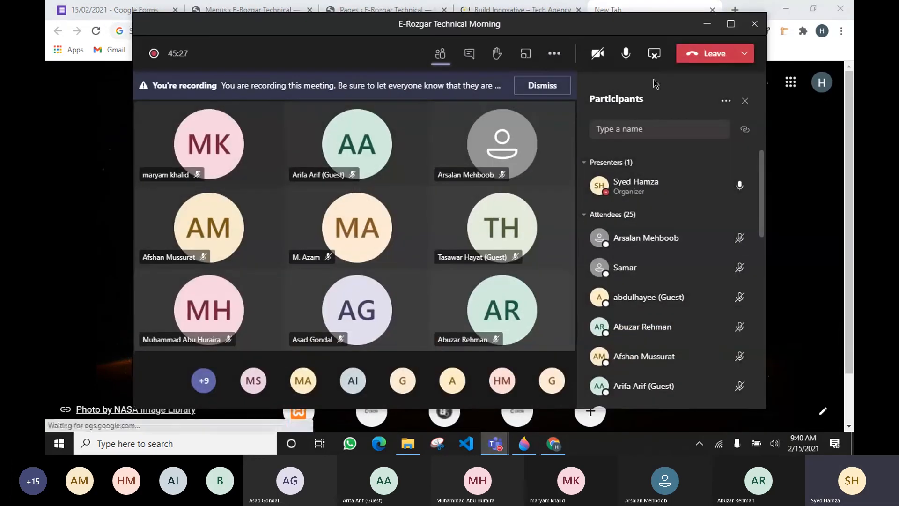
left_click(730, 23)
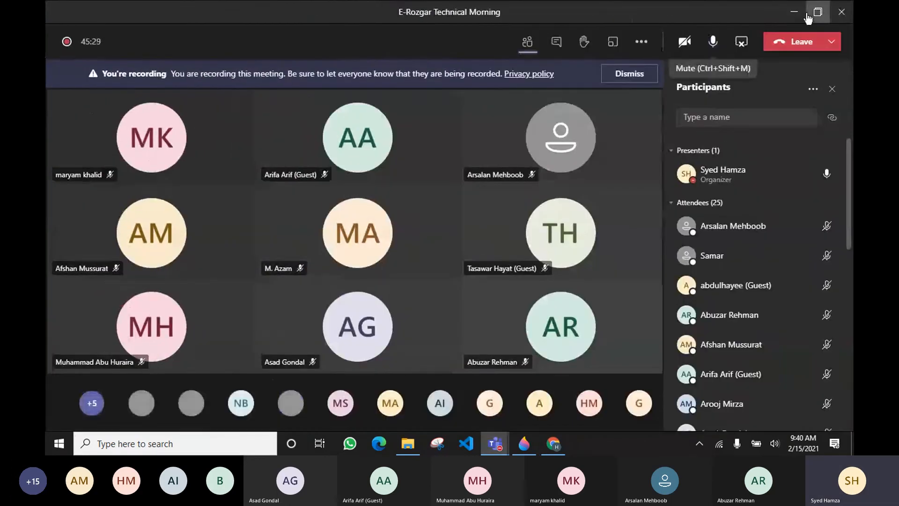
left_click(808, 18)
left_click(714, 28)
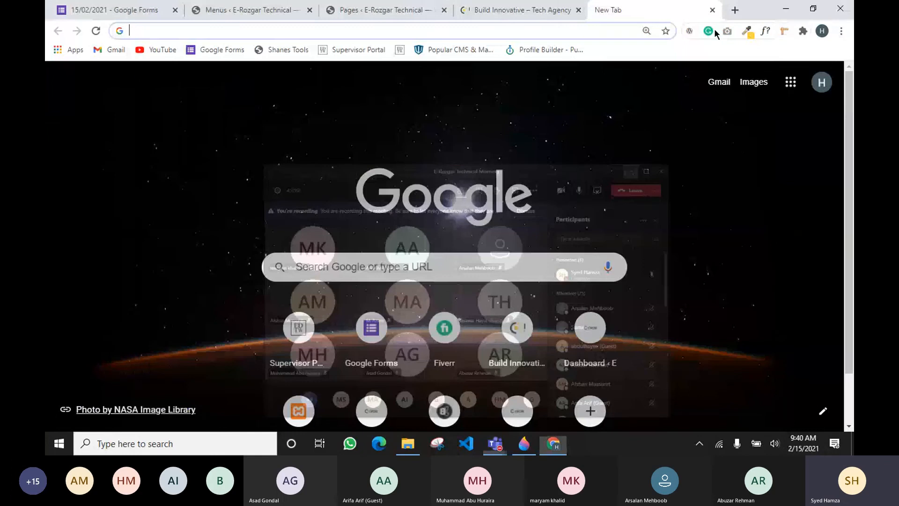
Search Google for 'color scheme for website', browse the palette results, and return to Build Innovative
type("col")
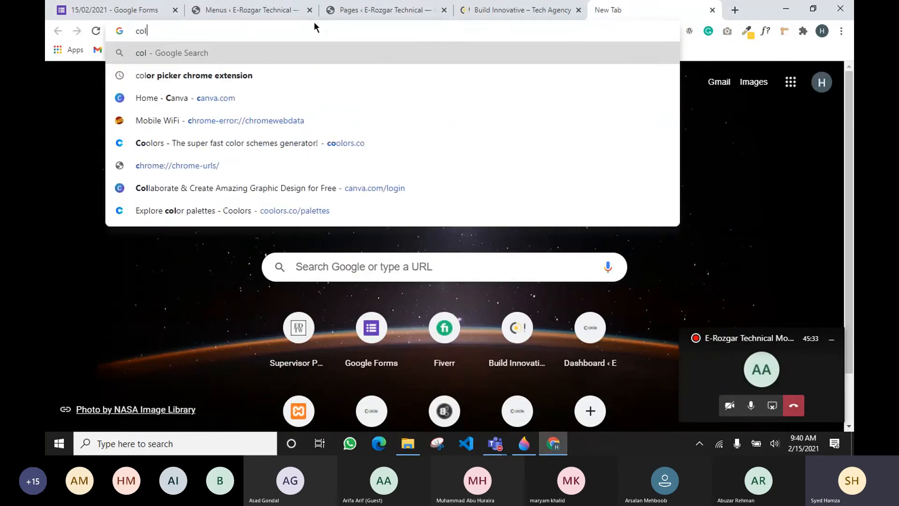
type("or sche")
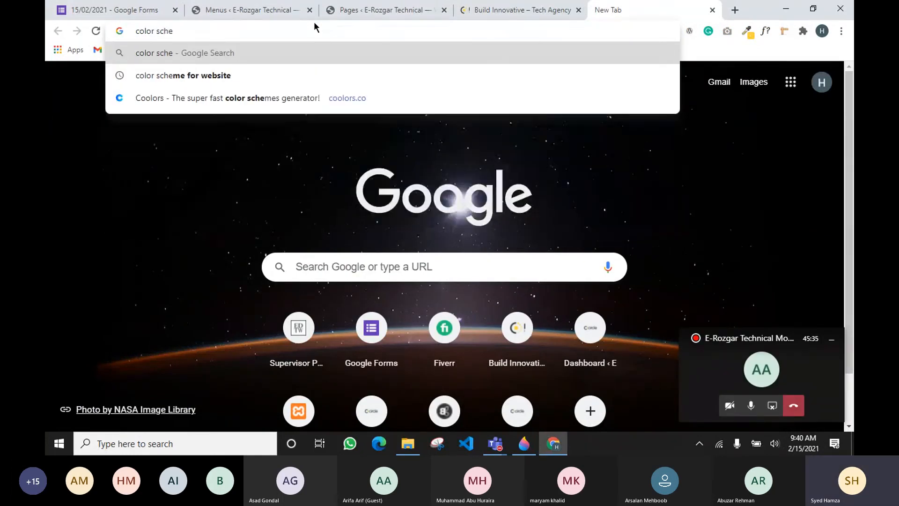
key("Down")
key("Return")
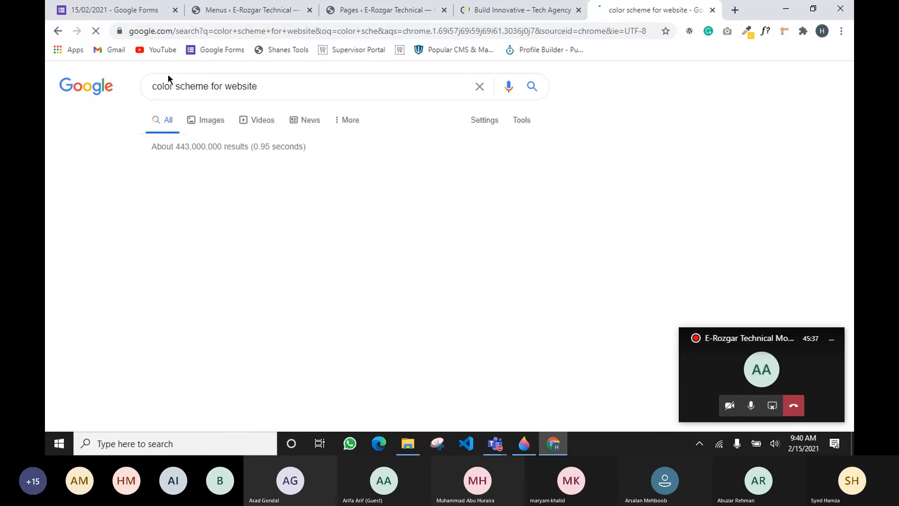
scroll(239, 157, "down", 5)
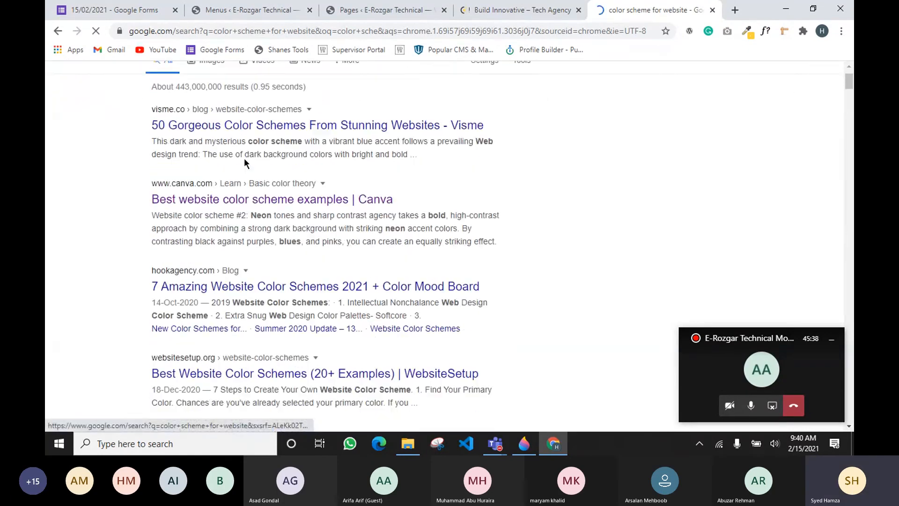
scroll(168, 231, "up", 5)
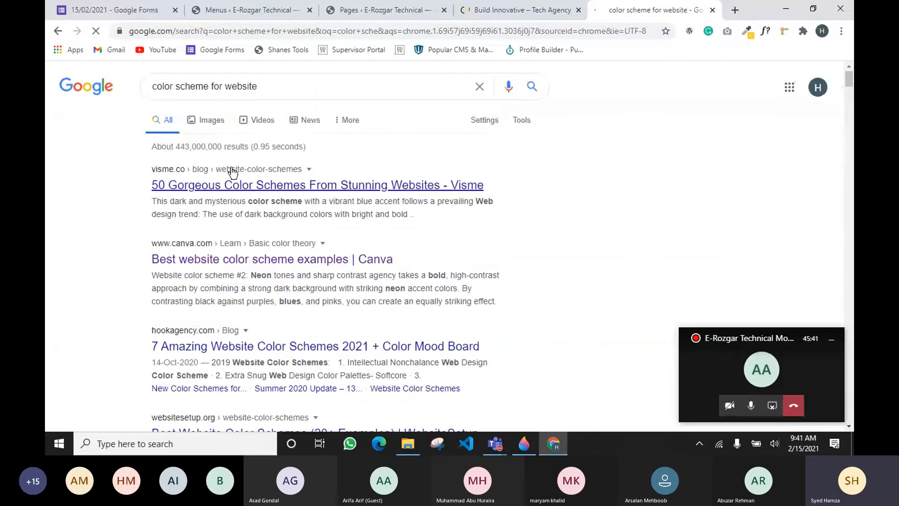
scroll(250, 198, "down", 9)
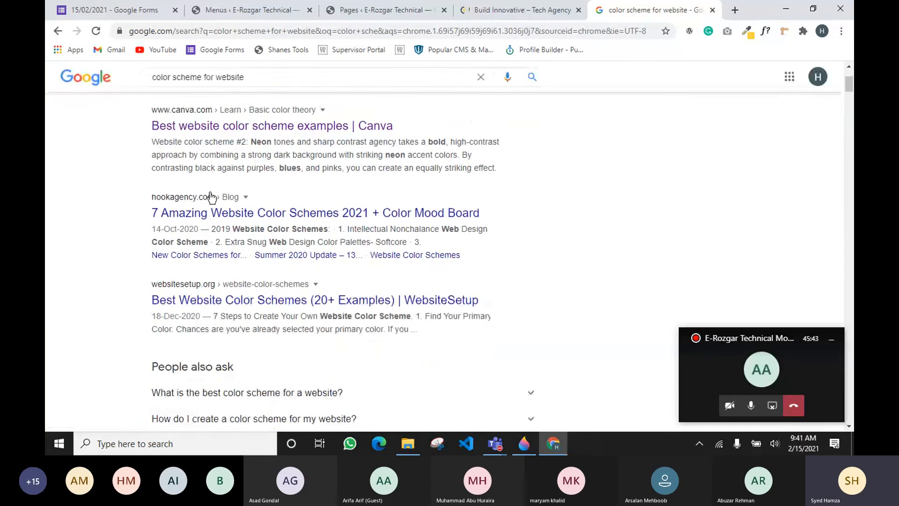
scroll(272, 248, "down", 1)
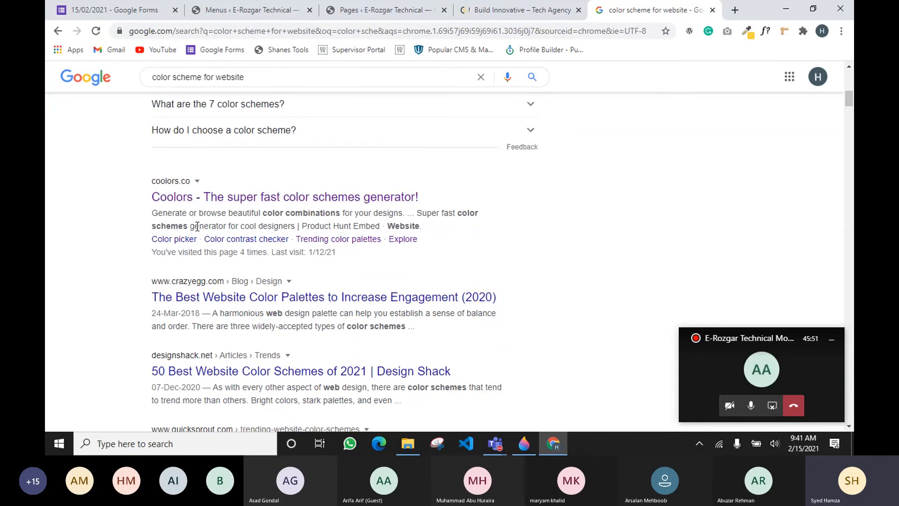
scroll(451, 219, "up", 8)
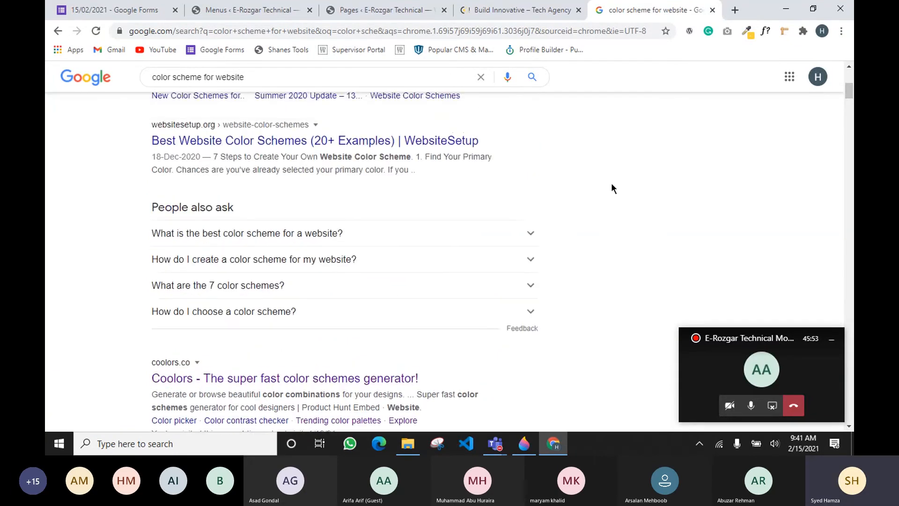
scroll(549, 132, "up", 3)
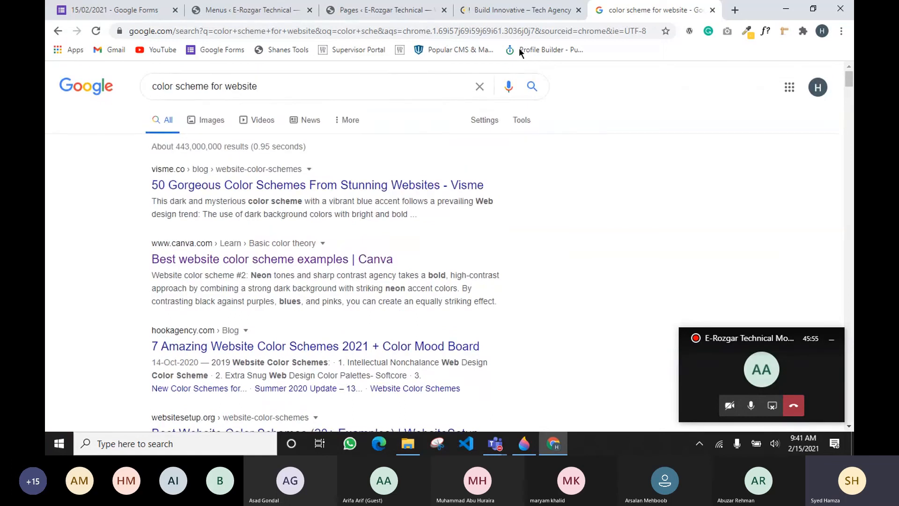
left_click(523, 10)
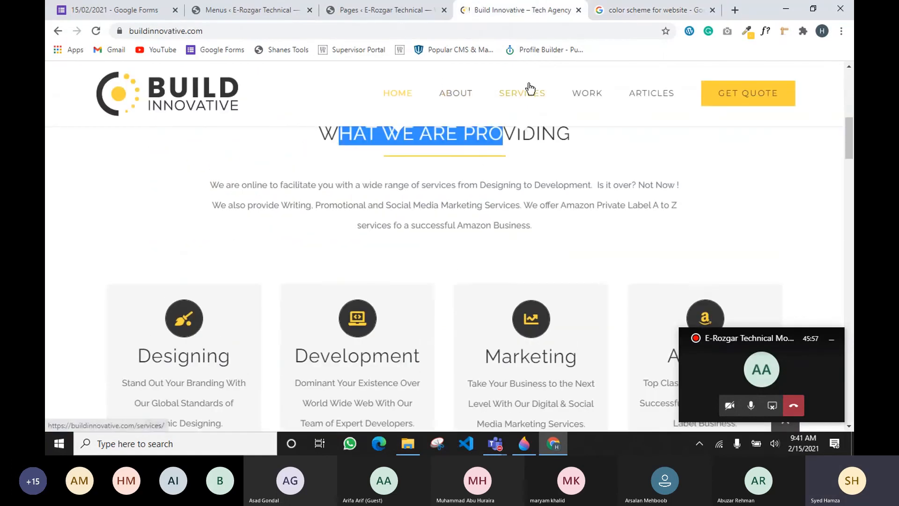
Start a new page from the WordPress Pages list, checking the site domain in the address bar
left_click(381, 13)
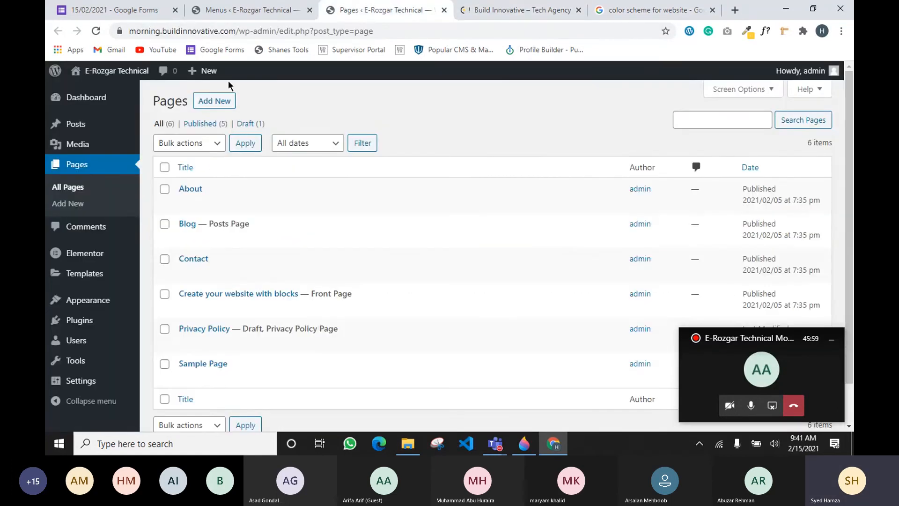
left_click(213, 102)
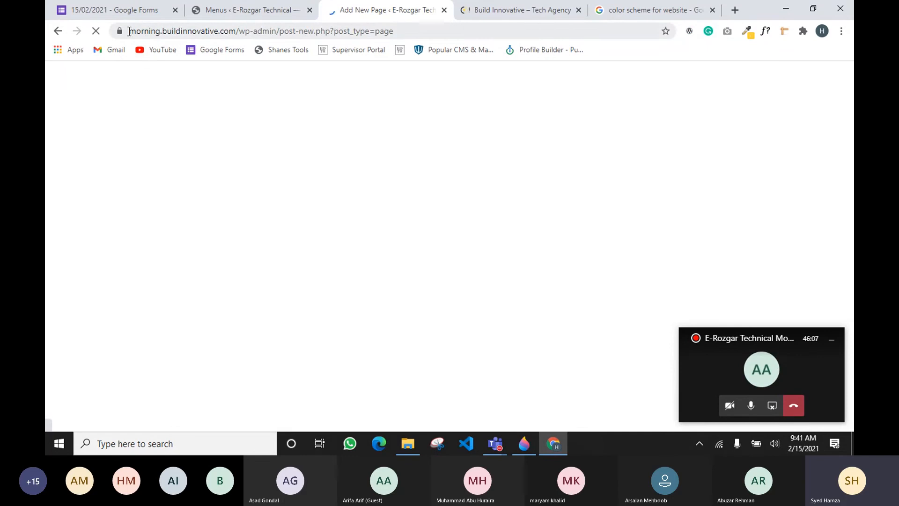
left_click_drag(129, 31, 234, 30)
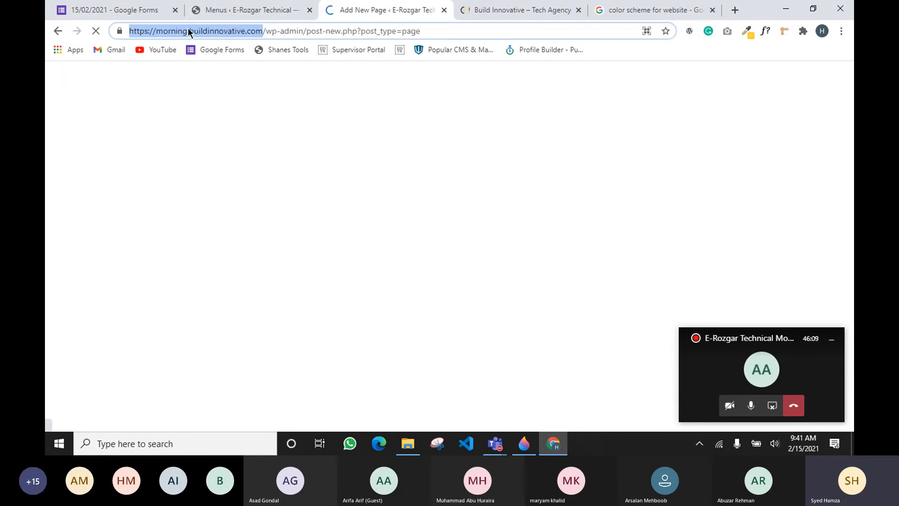
left_click(265, 11)
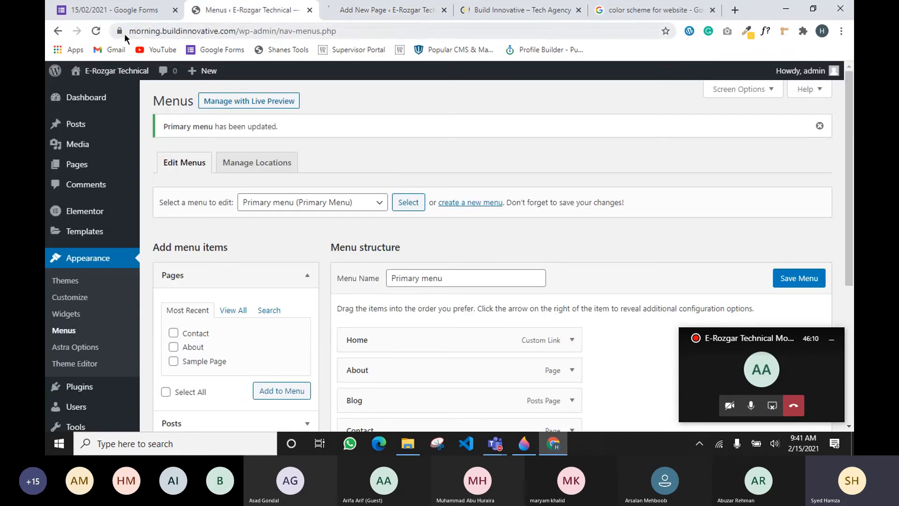
left_click_drag(136, 31, 242, 38)
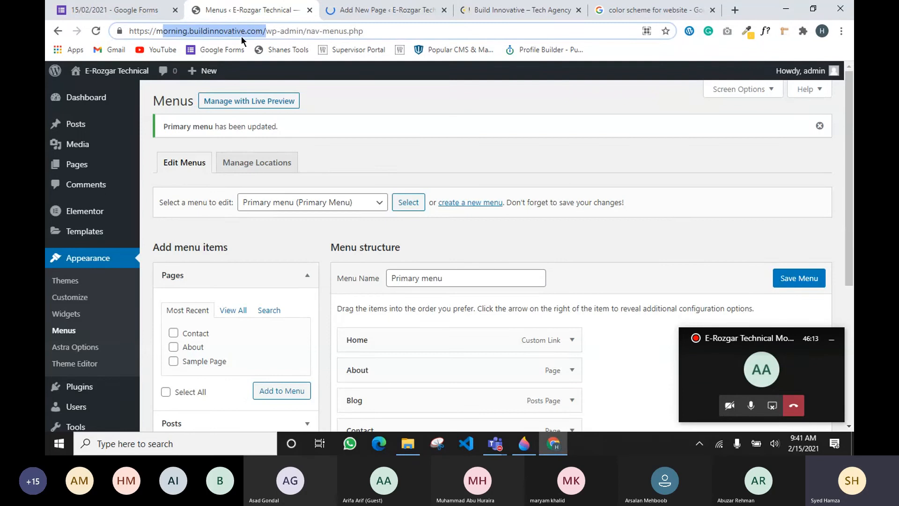
Title the new page 'page with elementor' and launch it in the Elementor editor
left_click(381, 10)
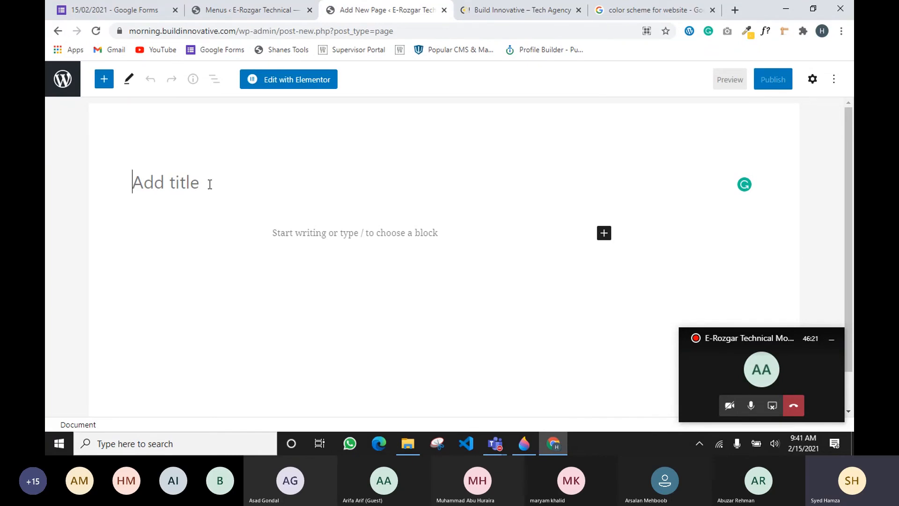
type("page")
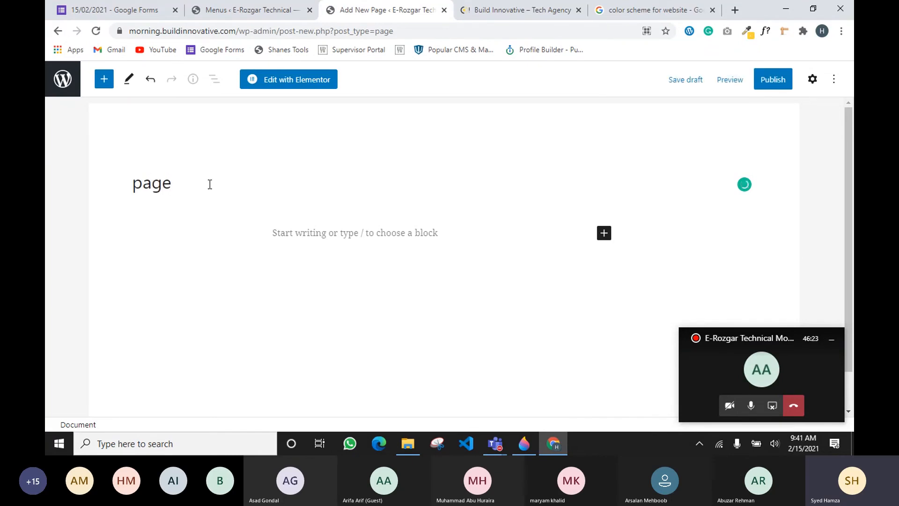
type(" with elementor")
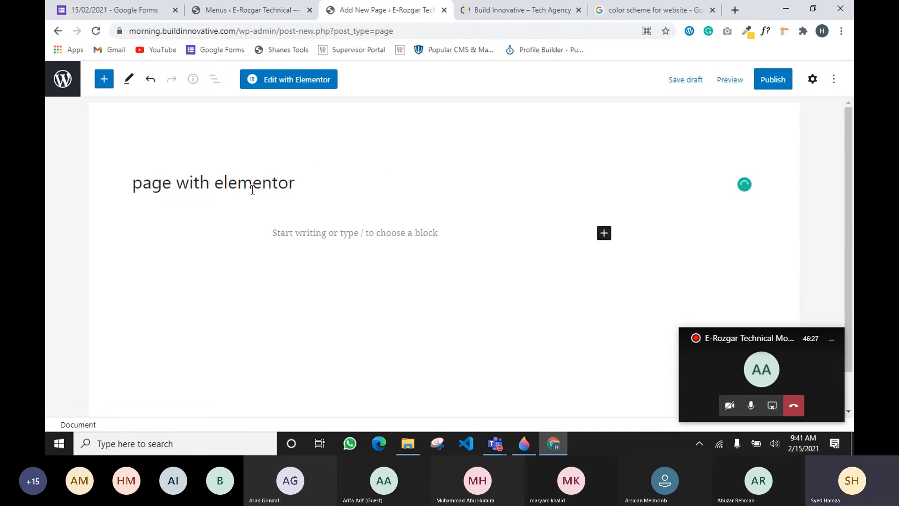
left_click(283, 84)
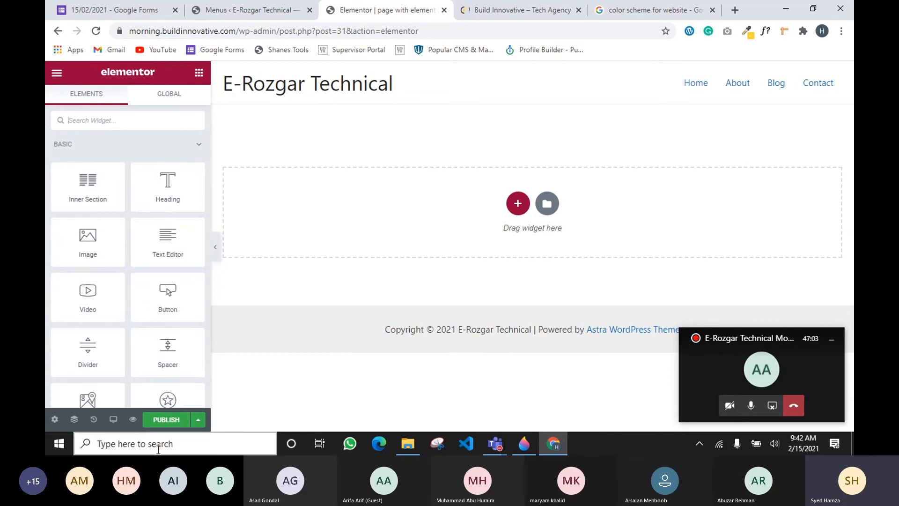
Publish the empty 'page with elementor', preview it live, and return to the editor after glancing at Paint 3D
left_click(167, 420)
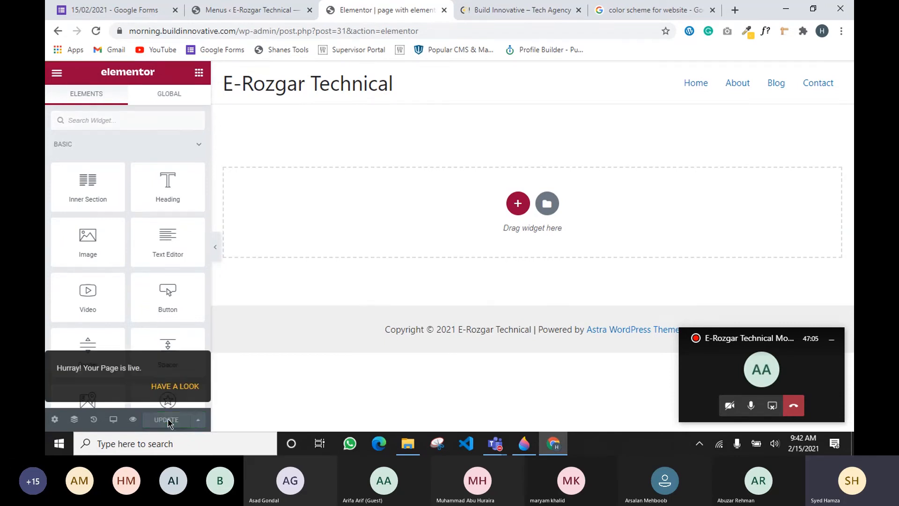
left_click(134, 420)
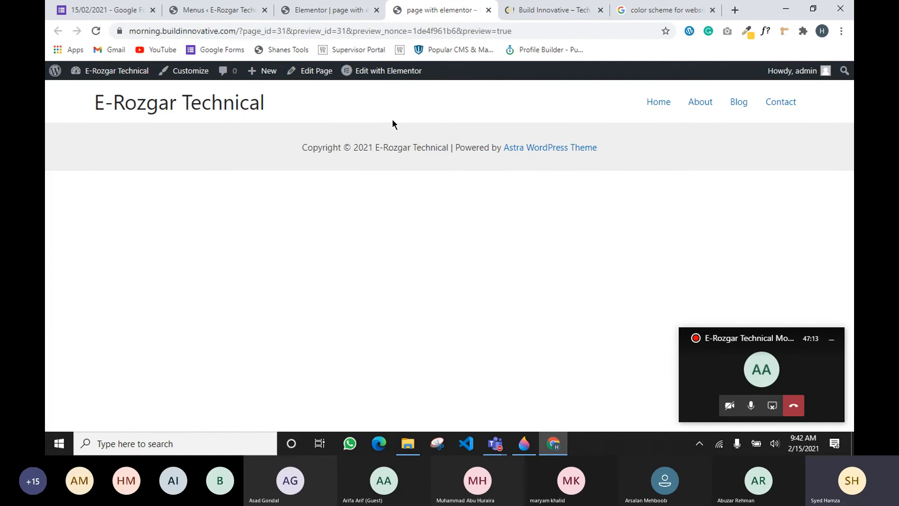
left_click(347, 10)
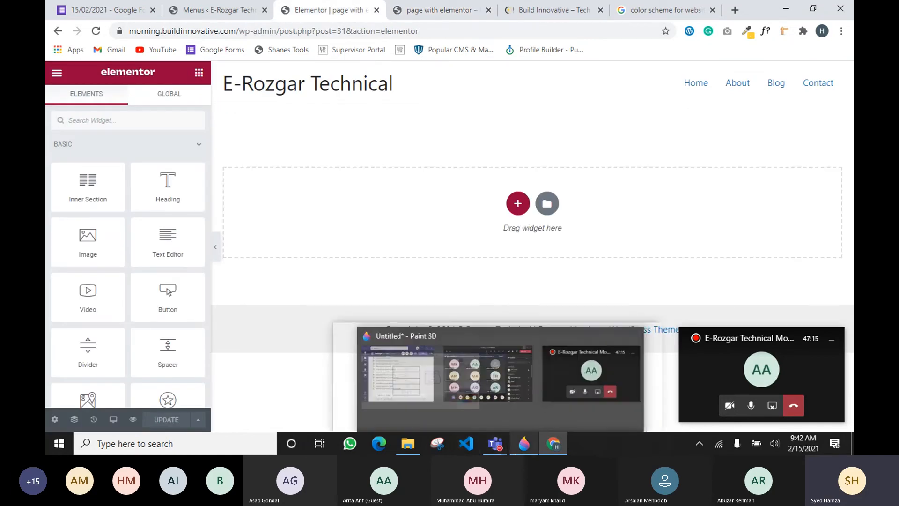
left_click(523, 443)
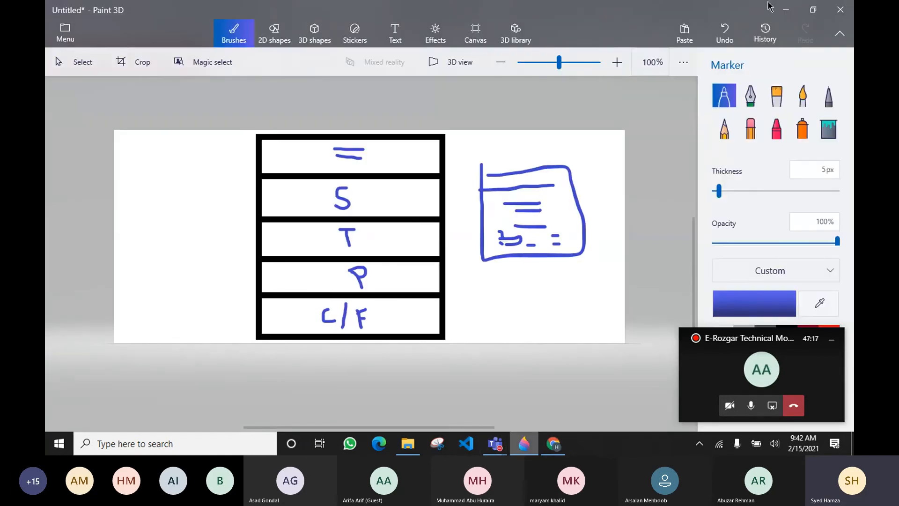
left_click(786, 9)
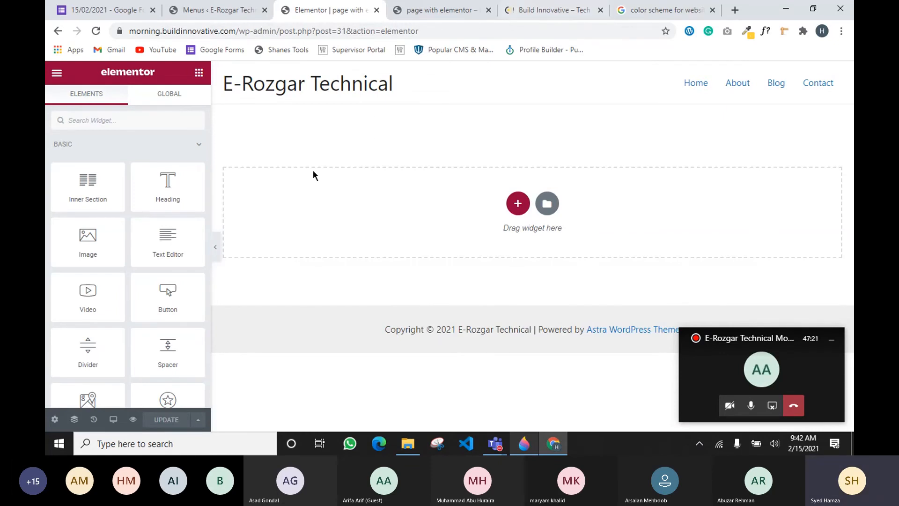
Show Site Settings > Global Colors: Primary #6EC1E4, Secondary #54595F, Text #7A7A7A, Accent #61CE70
left_click(57, 72)
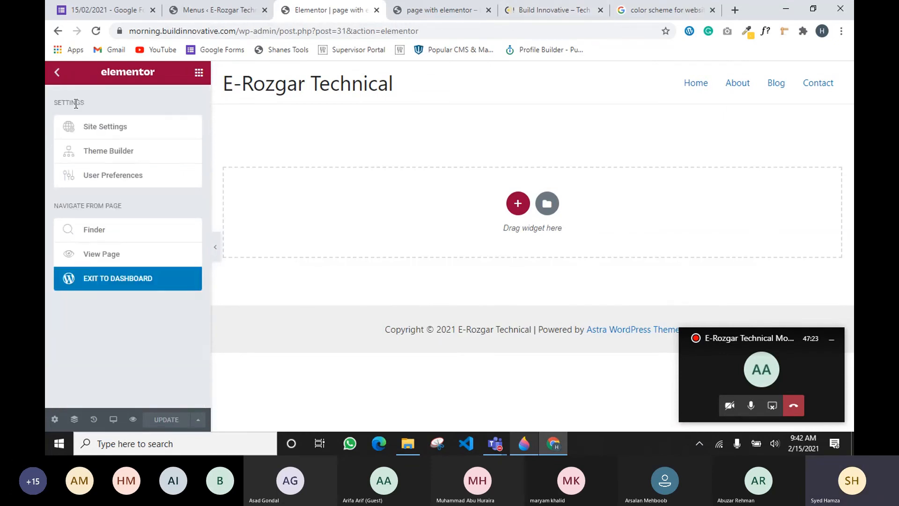
left_click(99, 129)
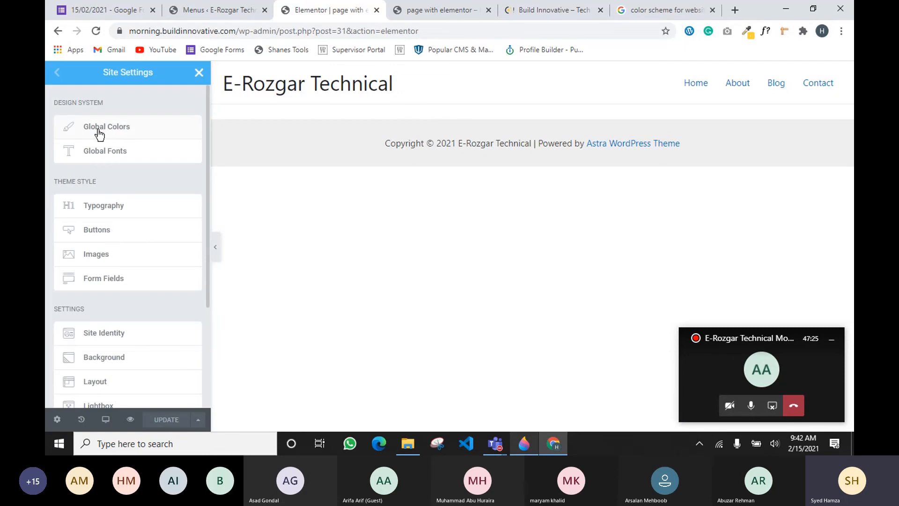
left_click(100, 134)
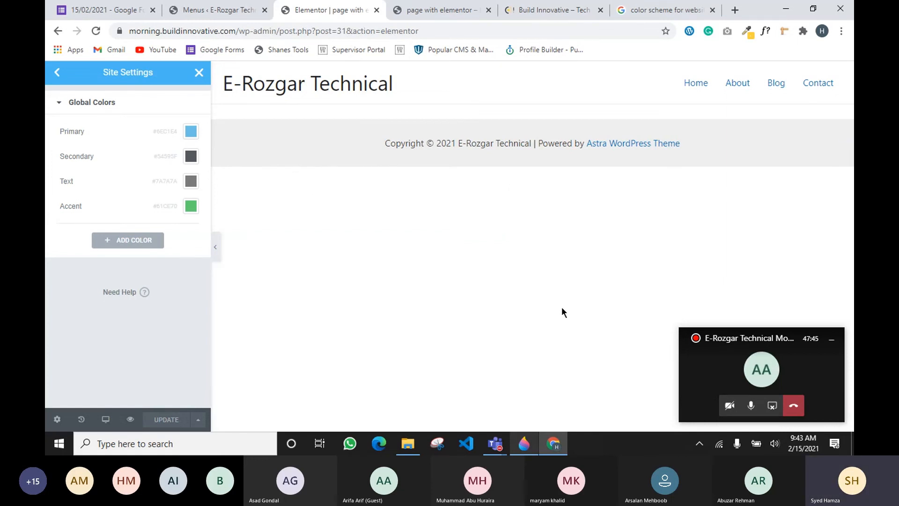
Open the Coolors site from the color scheme search results and dismiss its welcome popup
left_click(665, 10)
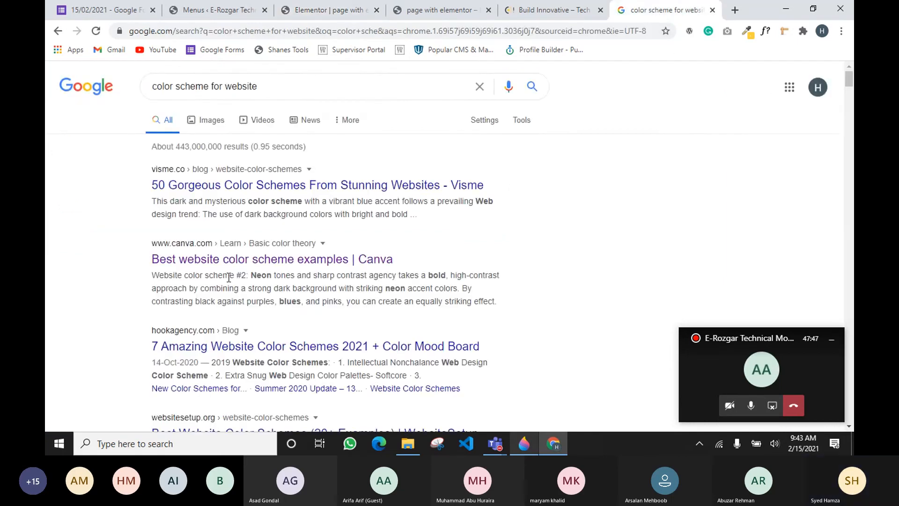
scroll(229, 307, "down", 4)
scroll(229, 307, "down", 5)
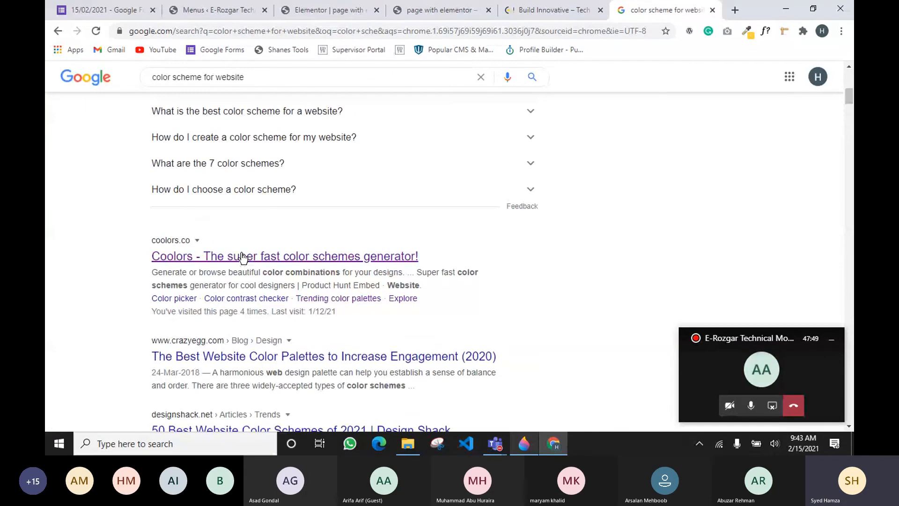
left_click(251, 255)
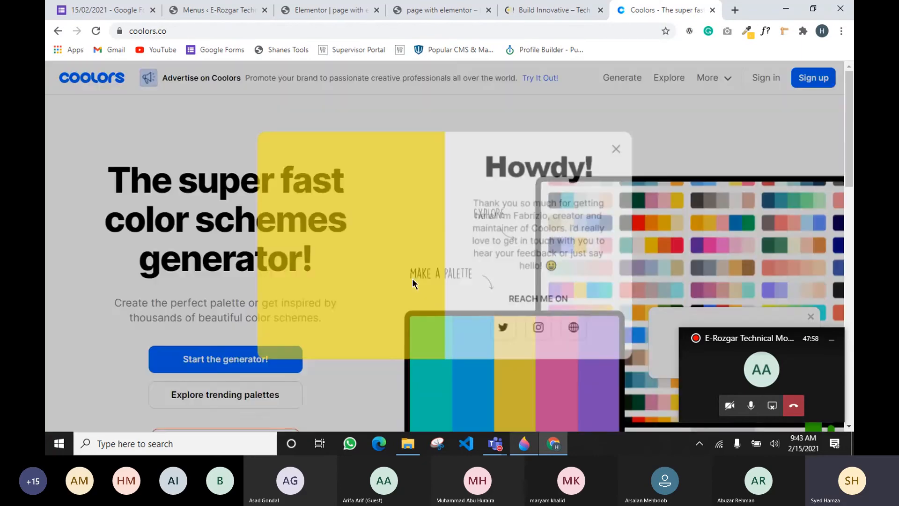
left_click(622, 145)
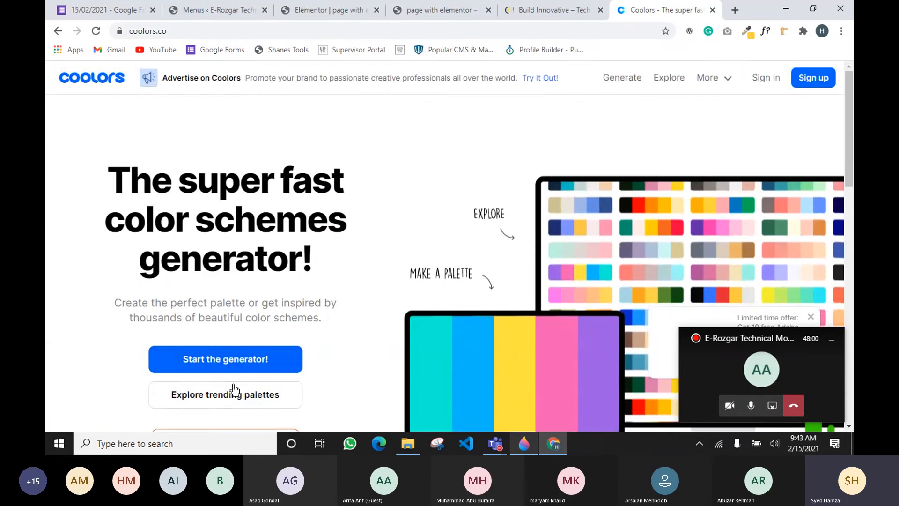
Open Explore trending palettes in a new tab, start the generator here, then switch to trending palettes
scroll(234, 390, "down", 1)
right_click(233, 334)
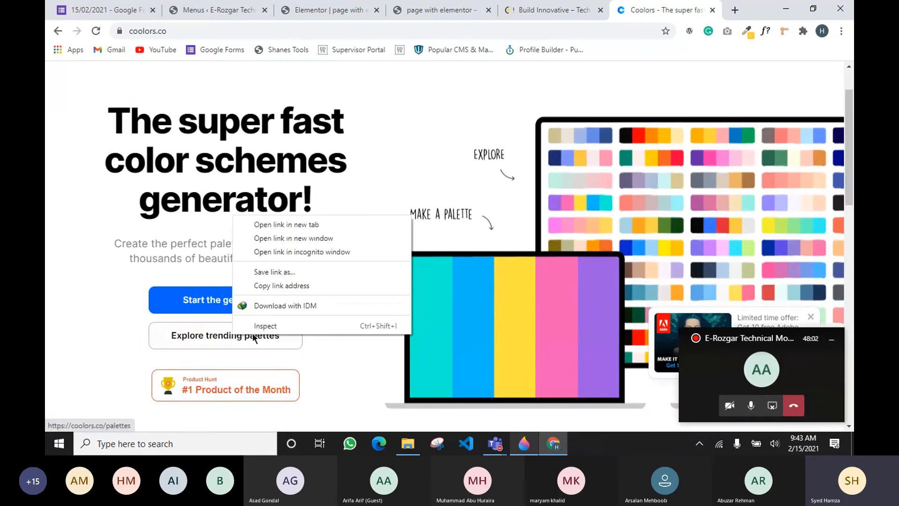
left_click(313, 226)
left_click(250, 307)
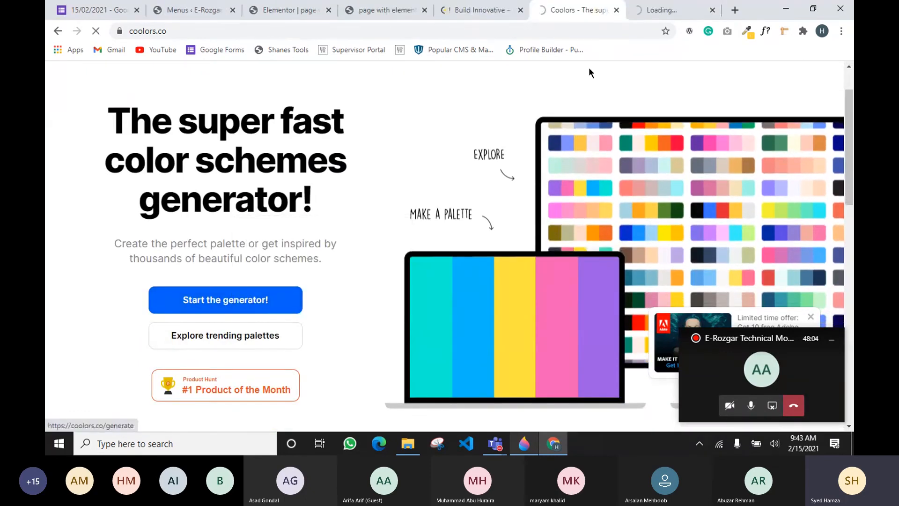
left_click(658, 10)
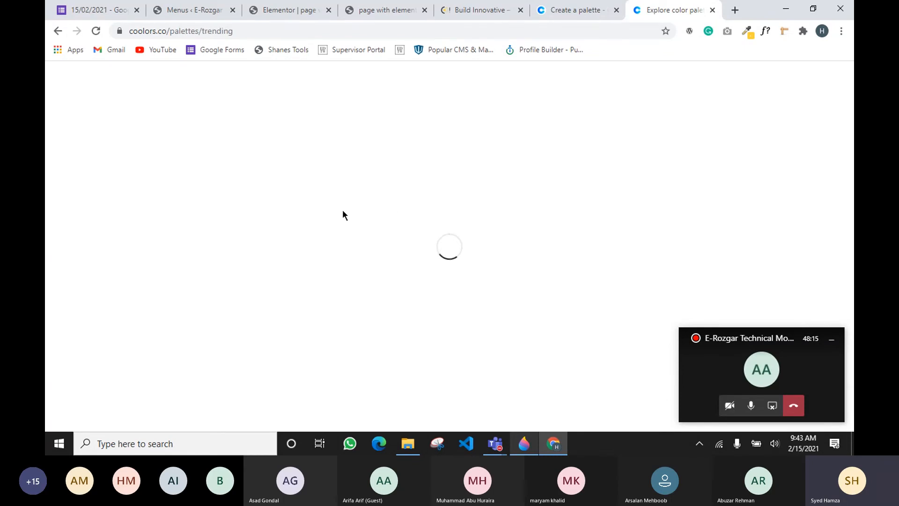
Search Google for 'color wheel' in a new tab
left_click(733, 10)
type("v")
key("BackSpace")
key("BackSpace")
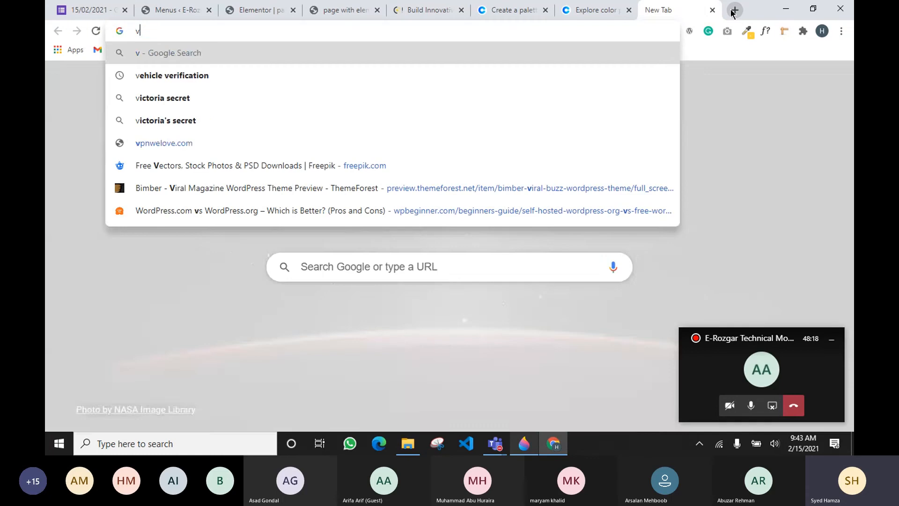
type("color w")
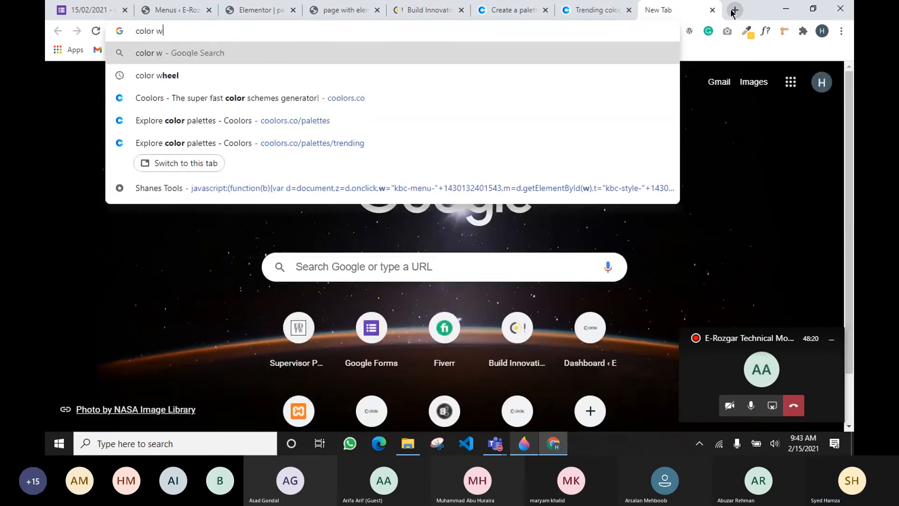
type("heel")
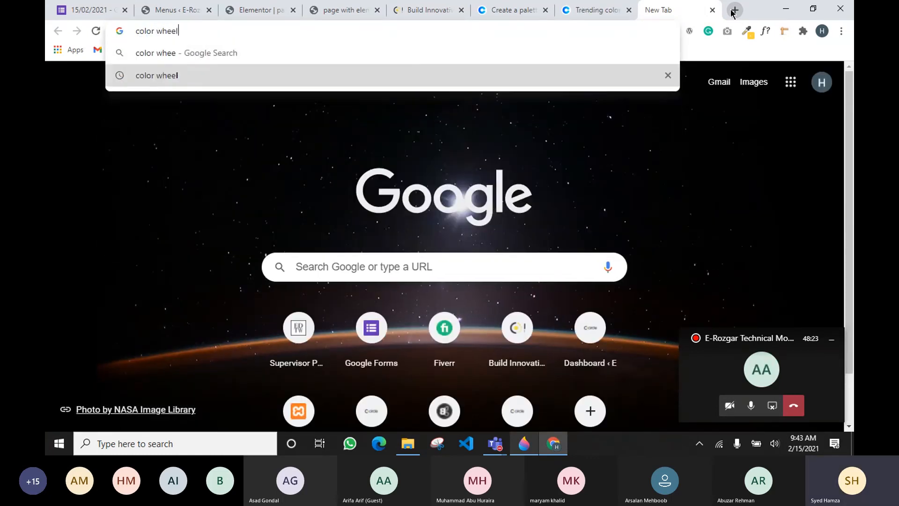
key("Return")
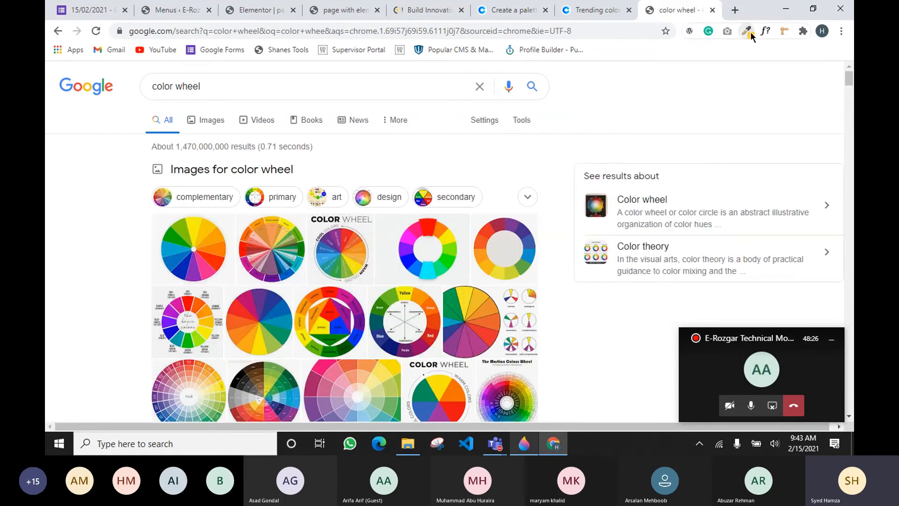
Try the colour picker extension's on-page picker, then go back to Coolors' trending palettes page
left_click(747, 32)
left_click(665, 64)
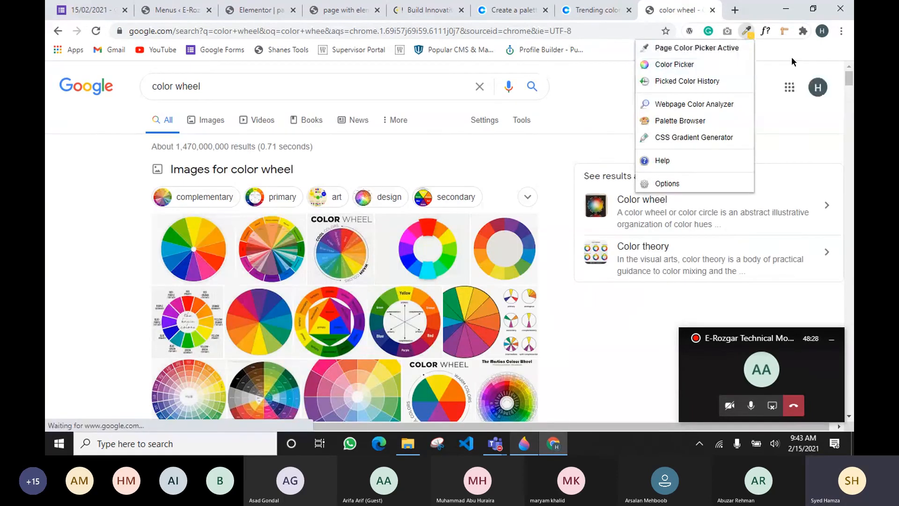
left_click(791, 57)
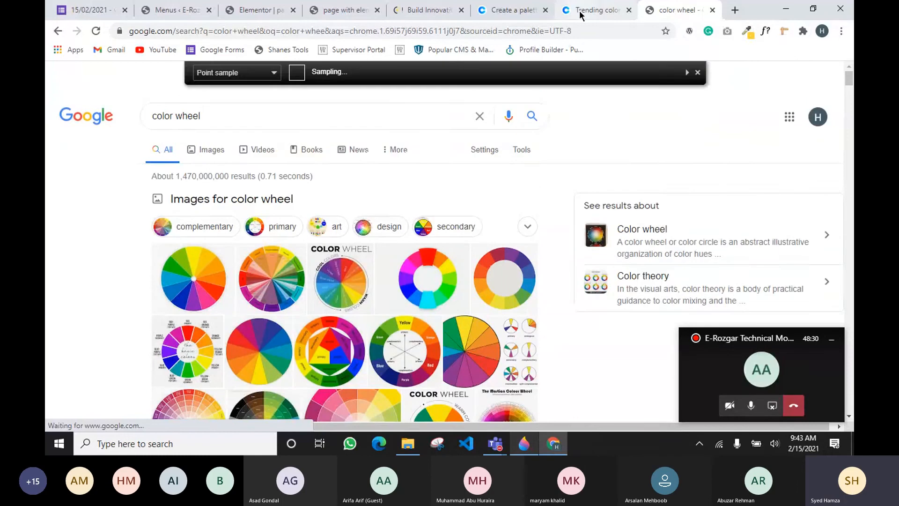
left_click(587, 10)
scroll(332, 182, "down", 5)
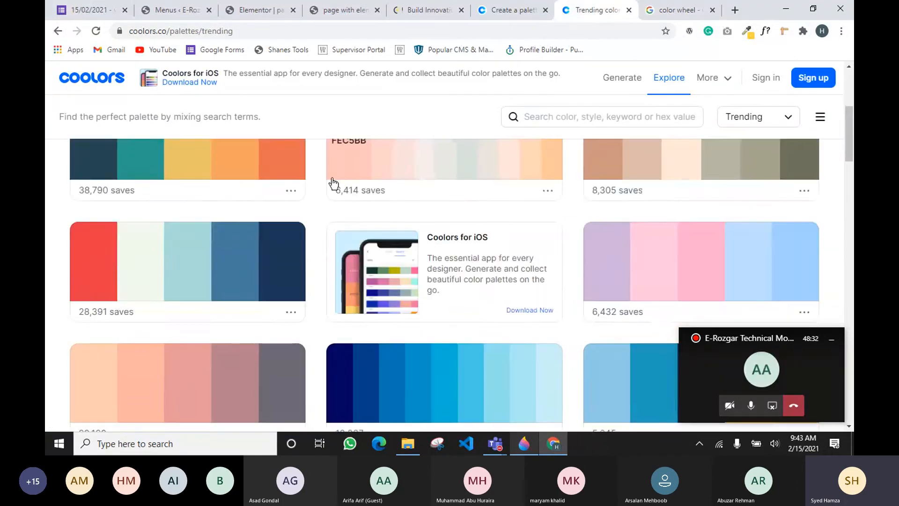
scroll(333, 181, "down", 4)
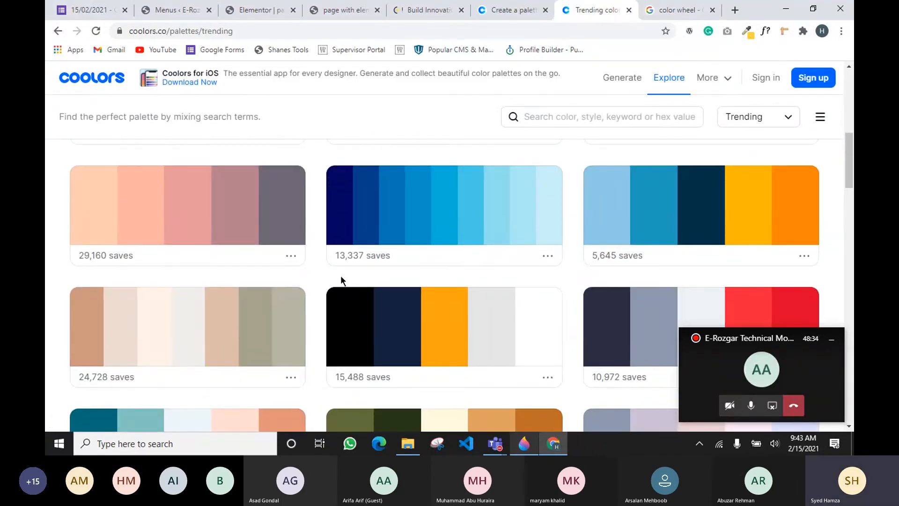
scroll(340, 341, "down", 3)
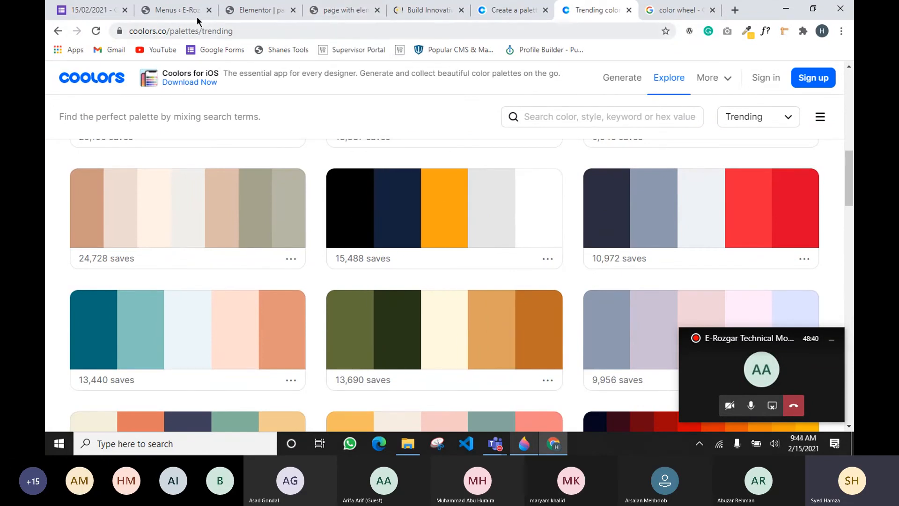
Paste a dark hex into the Primary global colour and darken it to #202121
left_click(253, 10)
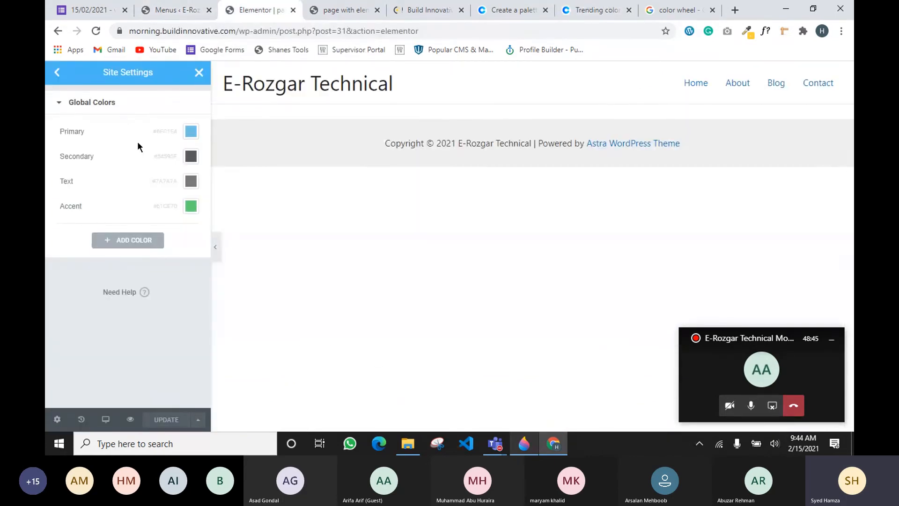
left_click(190, 134)
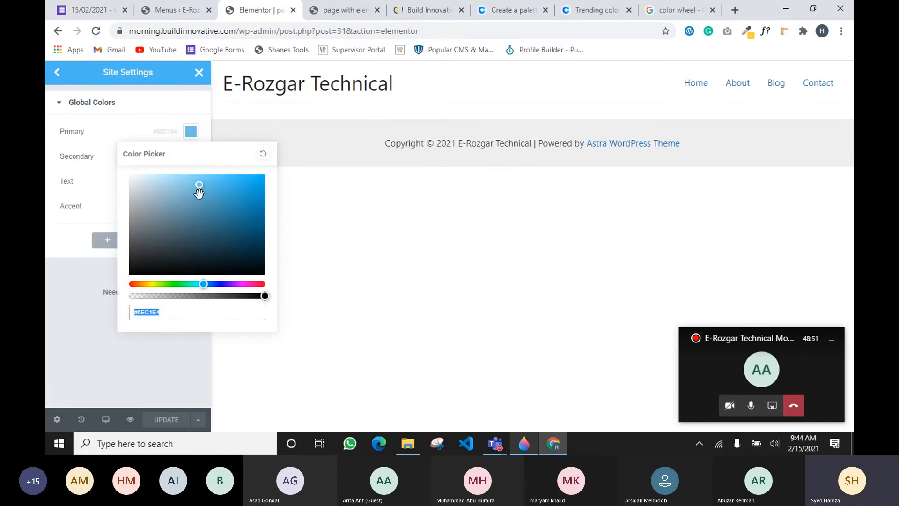
type("#414141")
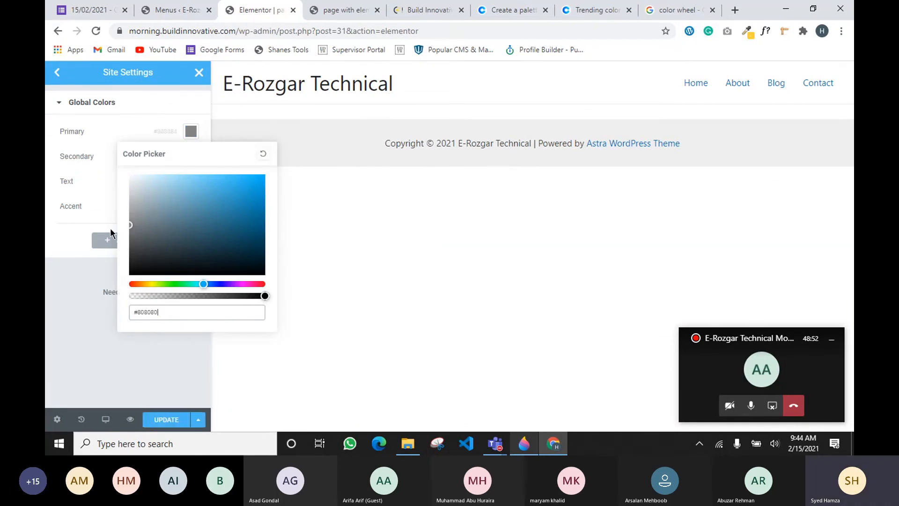
left_click_drag(105, 250, 131, 262)
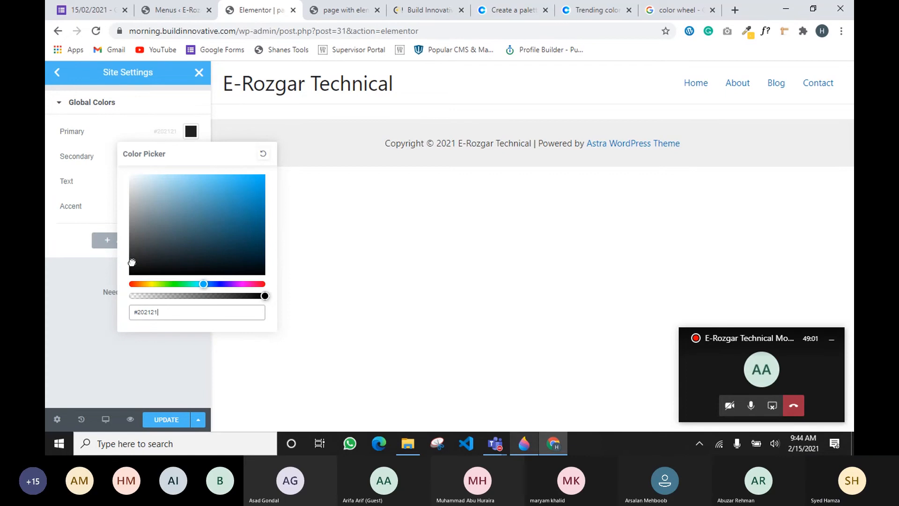
left_click(78, 274)
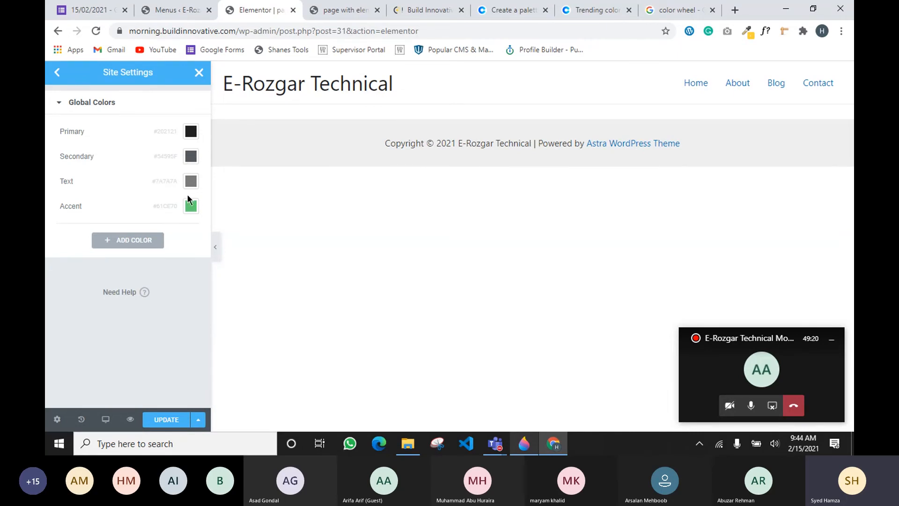
Add a fifth global colour and rename its placeholder New Item #1 to 'mycolor'
left_click(130, 247)
left_click(104, 230)
triple_click(104, 230)
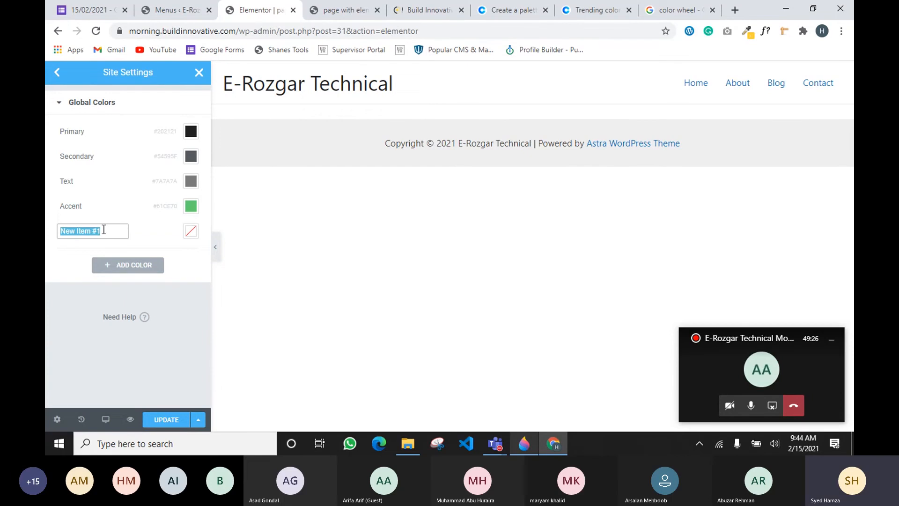
type("mycolo")
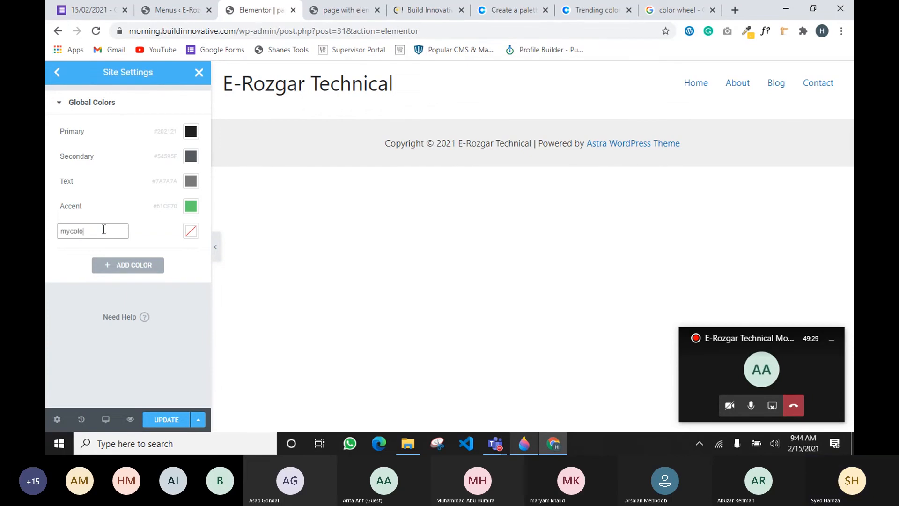
type("r")
left_click_drag(104, 230, 47, 232)
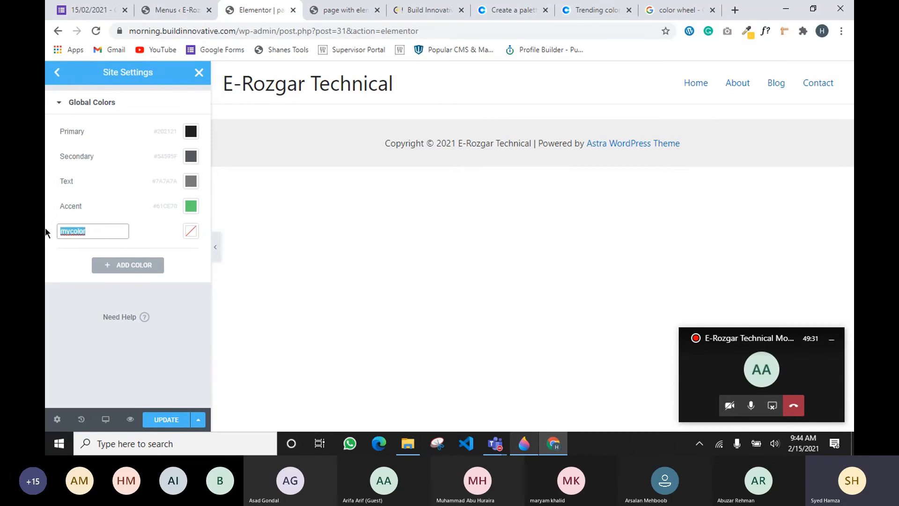
left_click(55, 315)
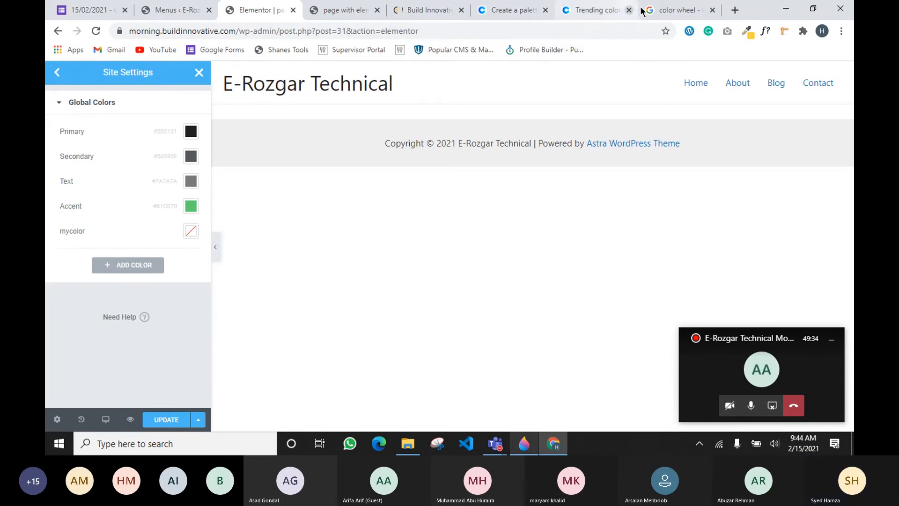
Generate Coolors palettes, return to the 606C38/283618/FEFAE0/DDA15E palette, and copy hex FEFAE0
left_click(576, 16)
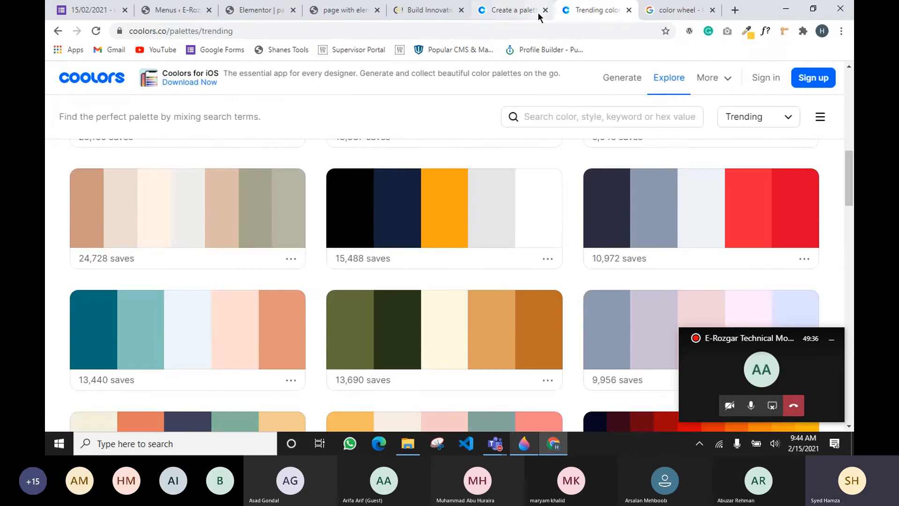
left_click(537, 12)
key("space")
key("space")
key("space")
key("space")
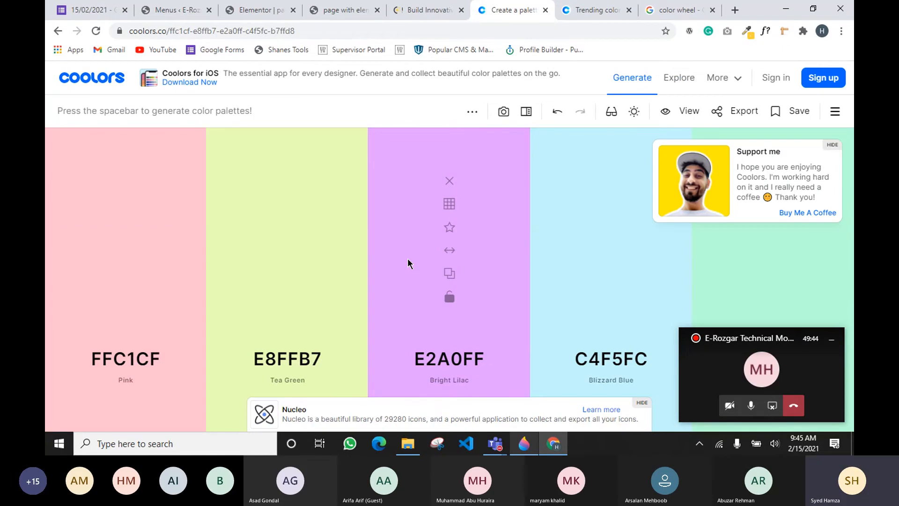
key("space")
left_click(558, 112)
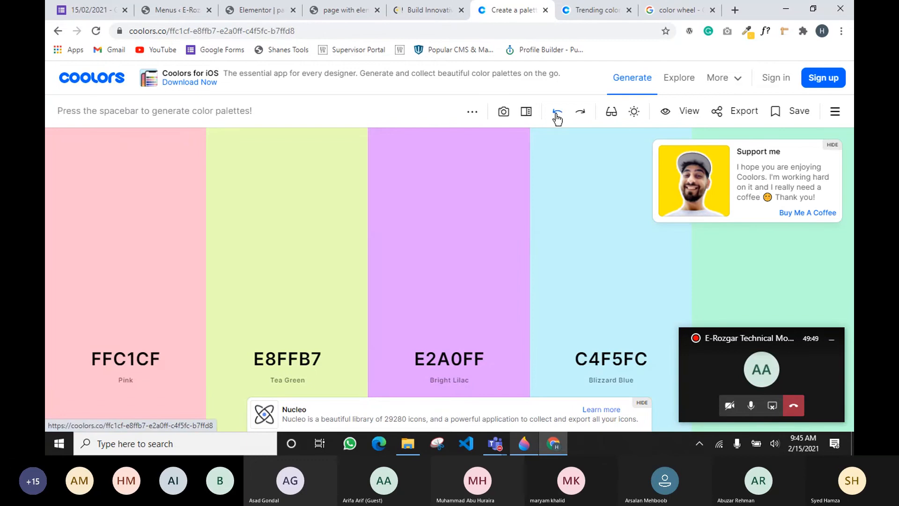
left_click(557, 112)
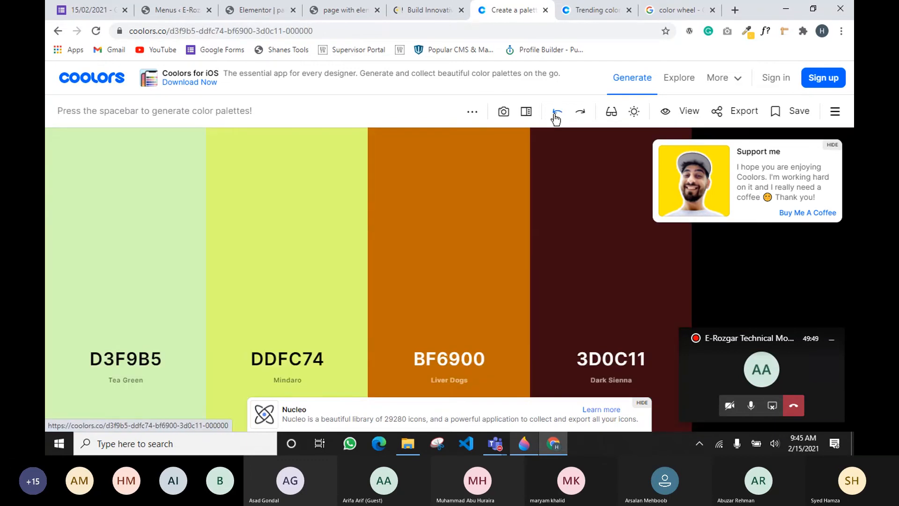
left_click(559, 112)
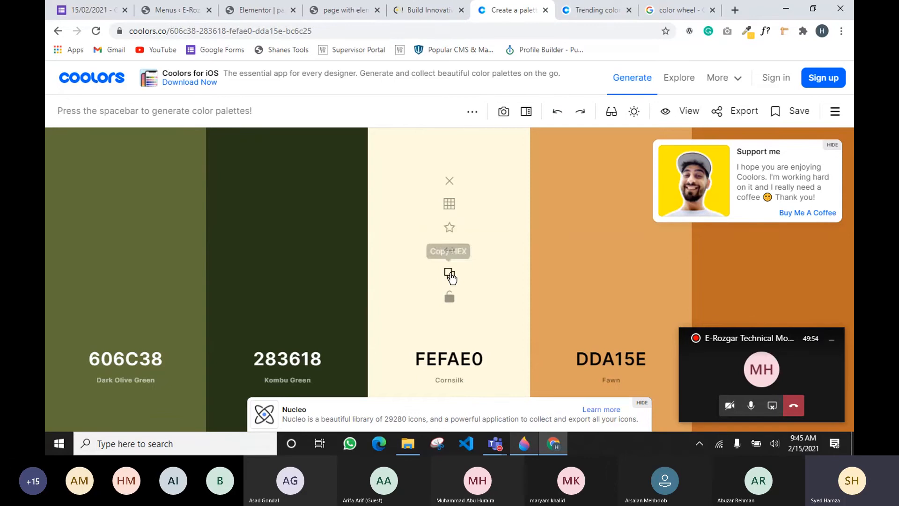
left_click(445, 276)
left_click(445, 277)
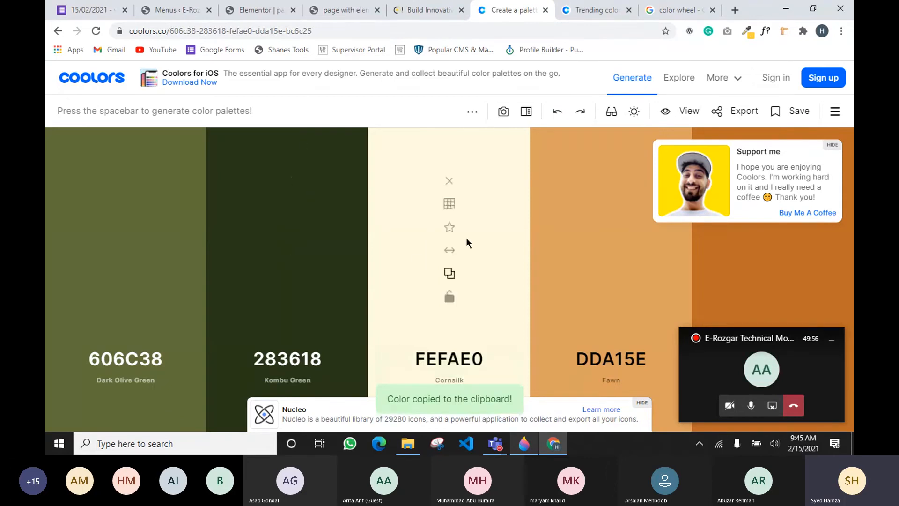
Paste FEFAE0 into the mycolor global colour and reopen its picker to confirm the cream
left_click(245, 15)
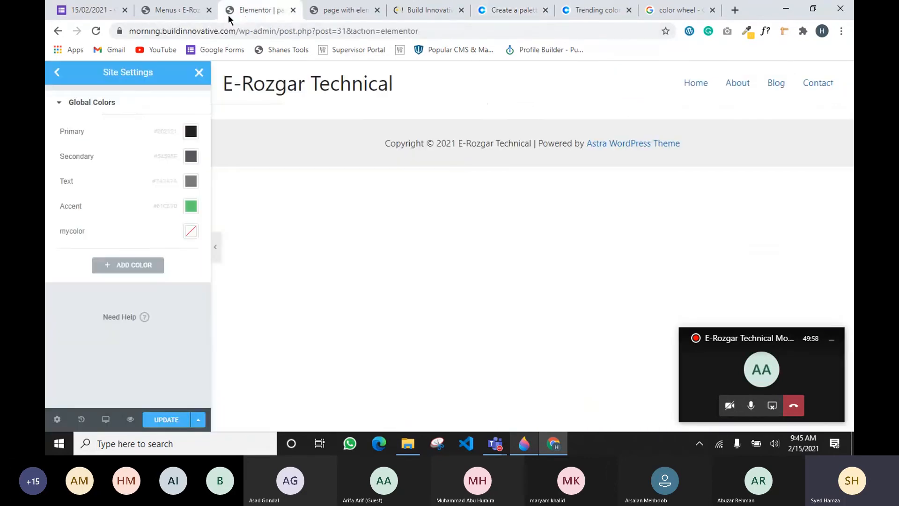
left_click(195, 234)
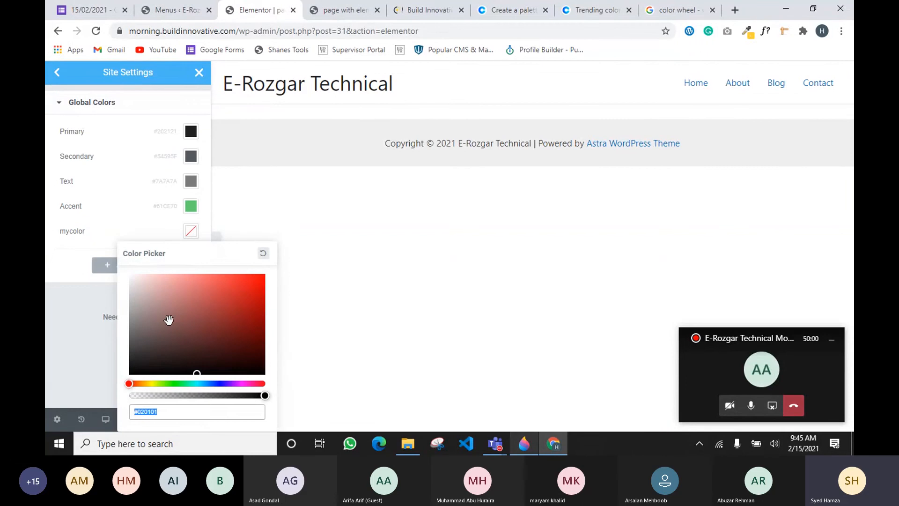
key("ctrl+v")
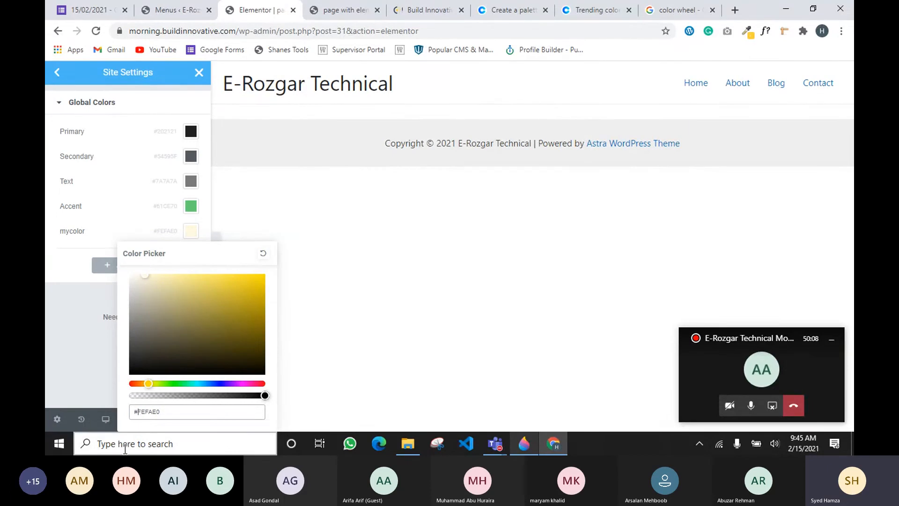
left_click(103, 372)
left_click(191, 232)
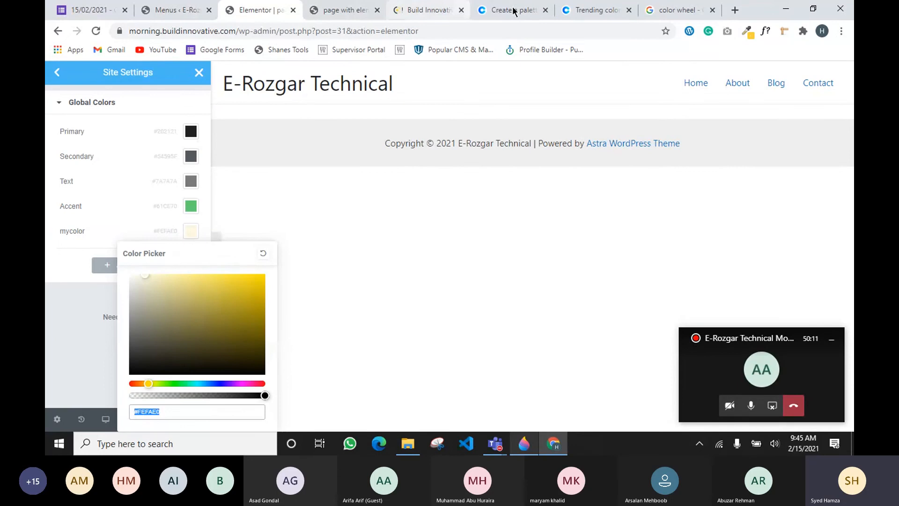
Cycle through several fresh palettes in the Coolors generator, then return to Elementor's Site Settings
left_click(593, 10)
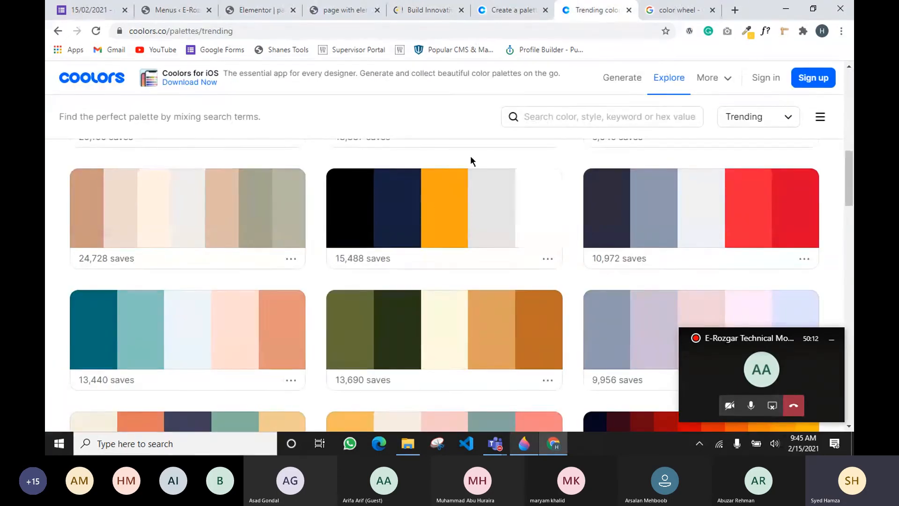
left_click(513, 10)
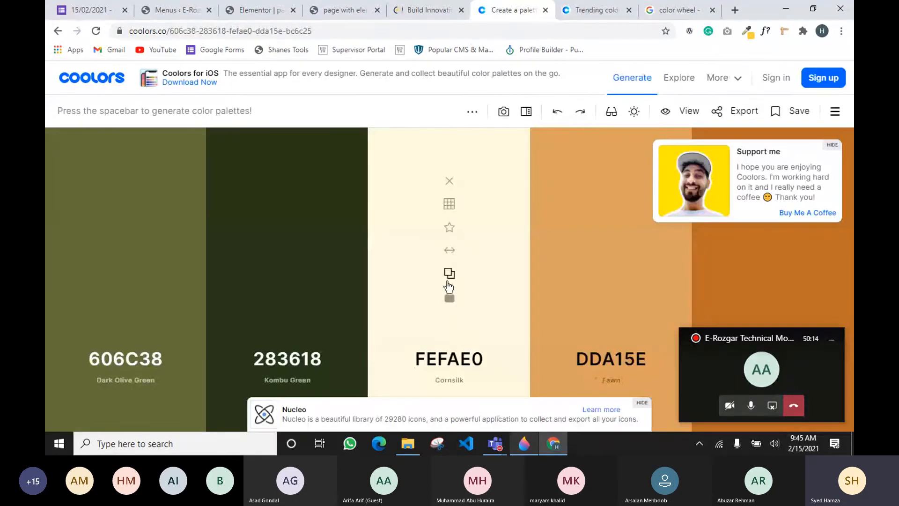
key("space")
key("space")
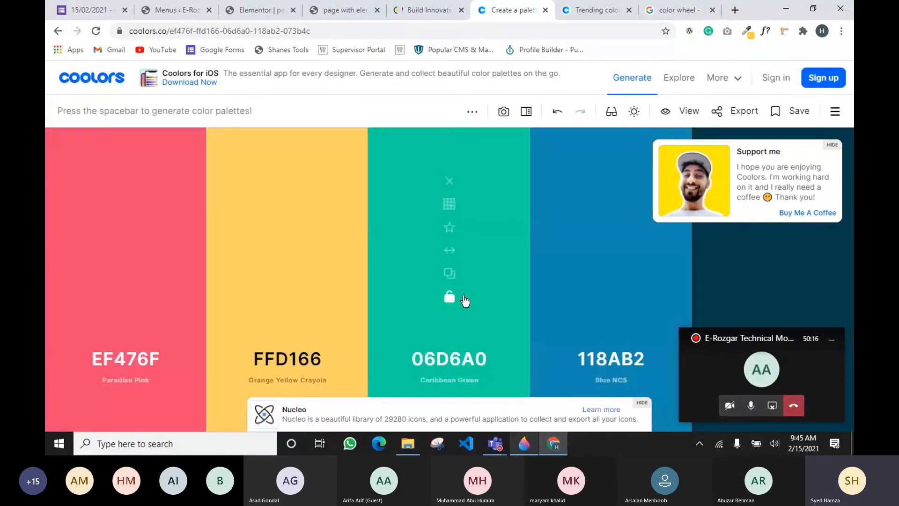
key("space")
key("space")
key("space")
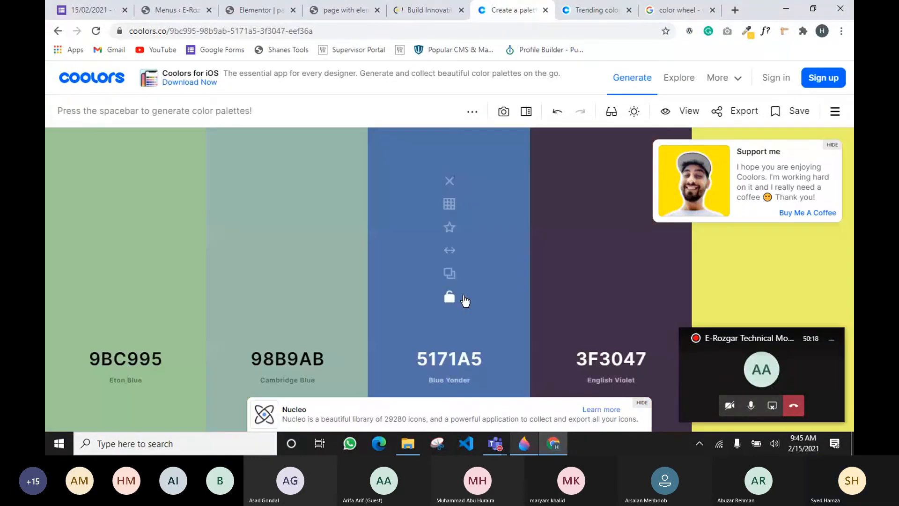
key("space")
key("space")
key("space")
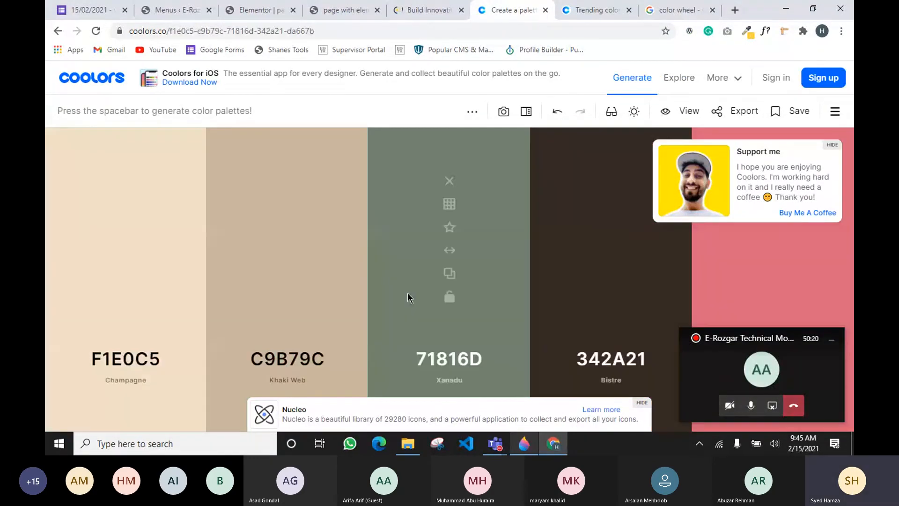
key("space")
key("space")
key("space")
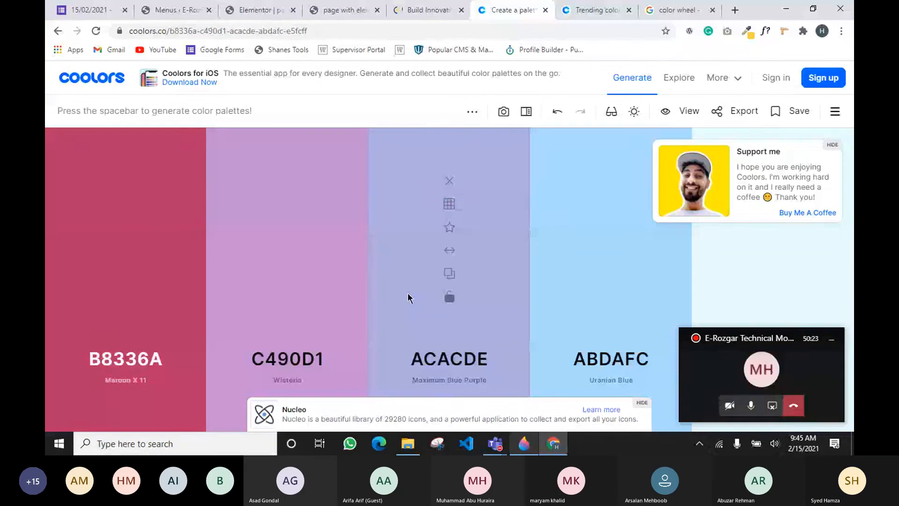
key("space")
key("space")
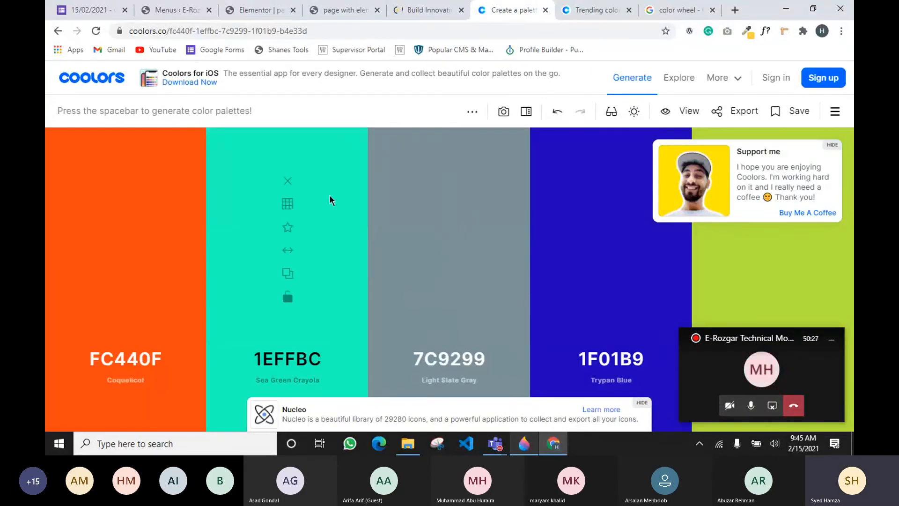
key("space")
left_click(246, 11)
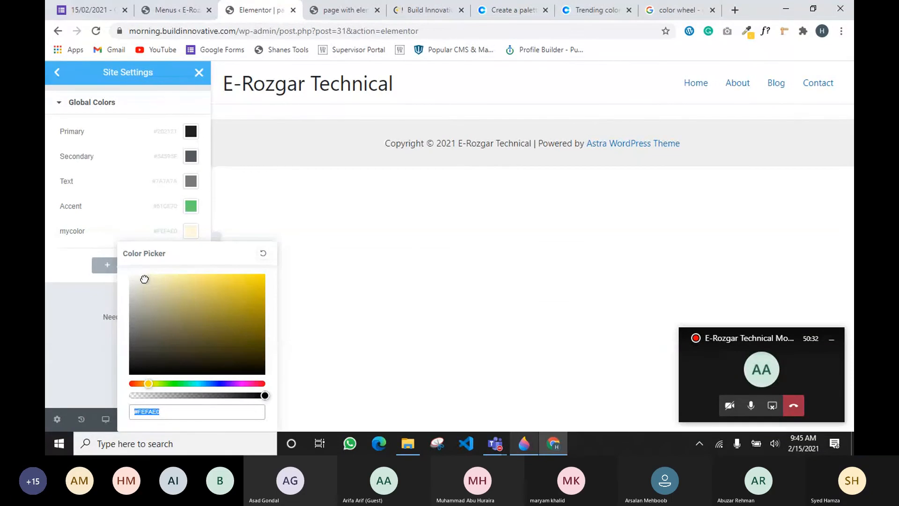
Tone mycolor down to the soft grey #E7E6DE, then bring up the Teams meeting window
left_click_drag(144, 277, 137, 275)
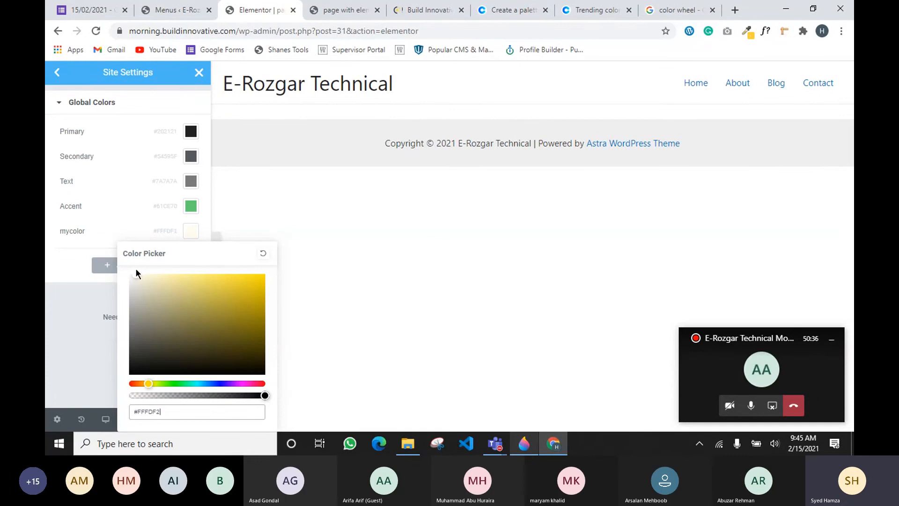
left_click_drag(136, 273, 134, 283)
left_click(63, 303)
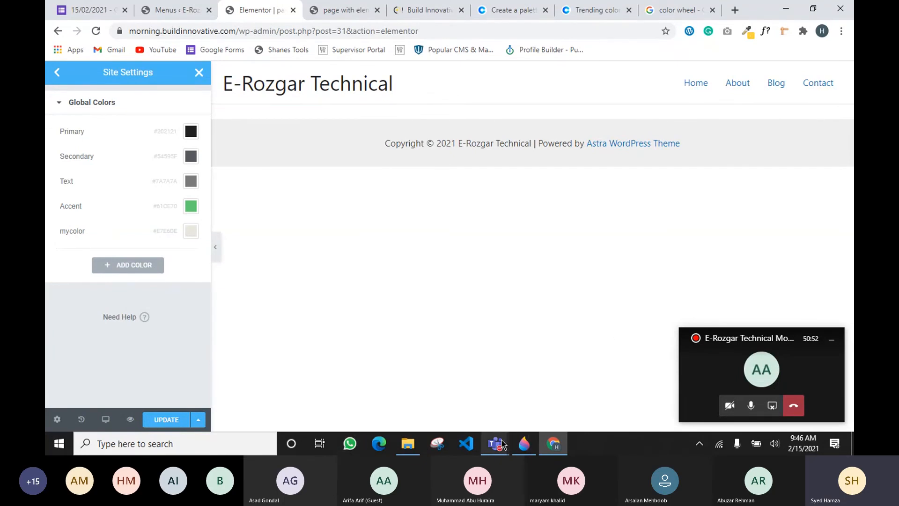
left_click(519, 378)
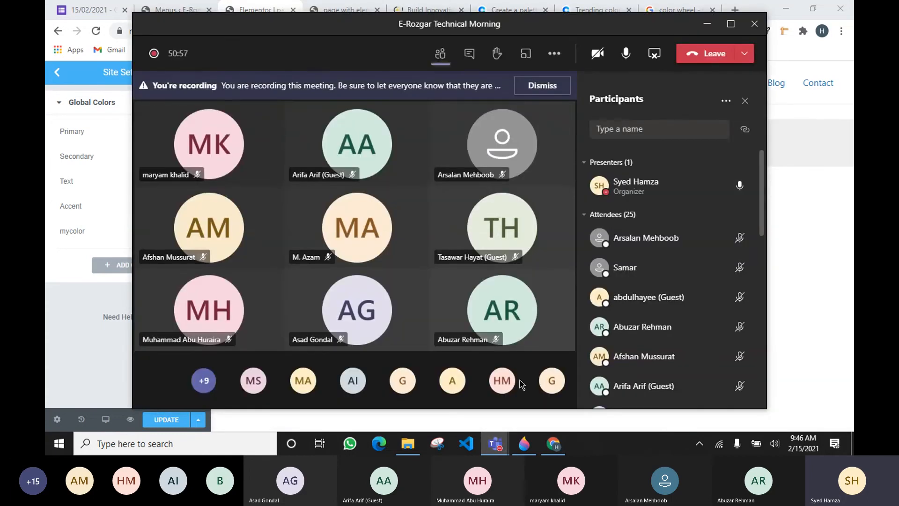
Shrink the Teams meeting and scroll through the Build Innovative reference website
left_click(712, 27)
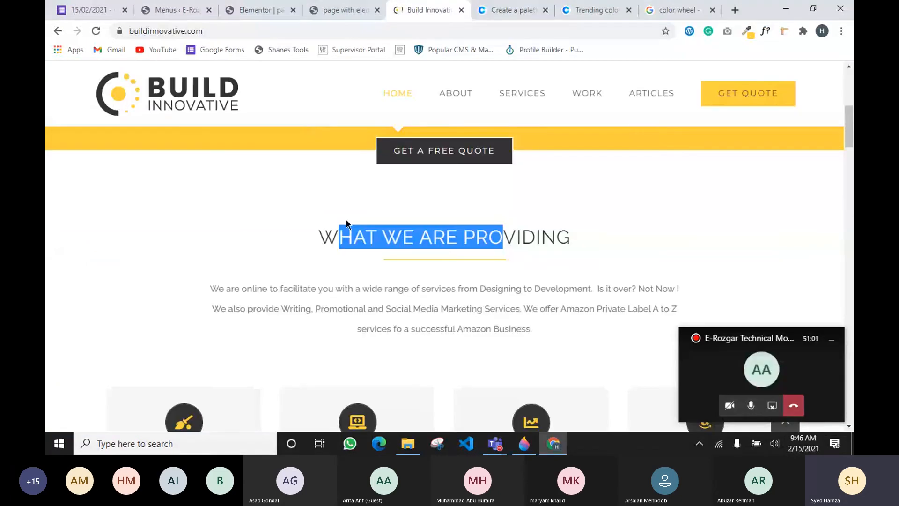
scroll(347, 224, "up", 3)
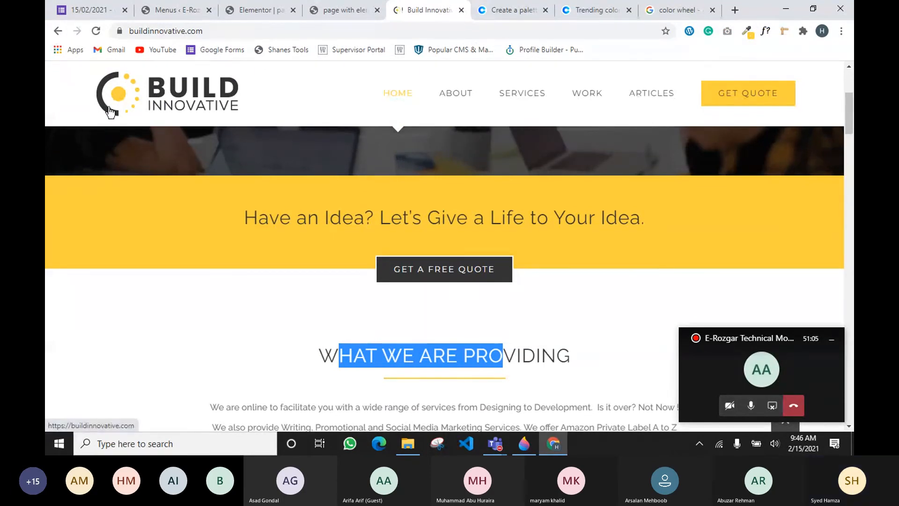
scroll(113, 317, "down", 5)
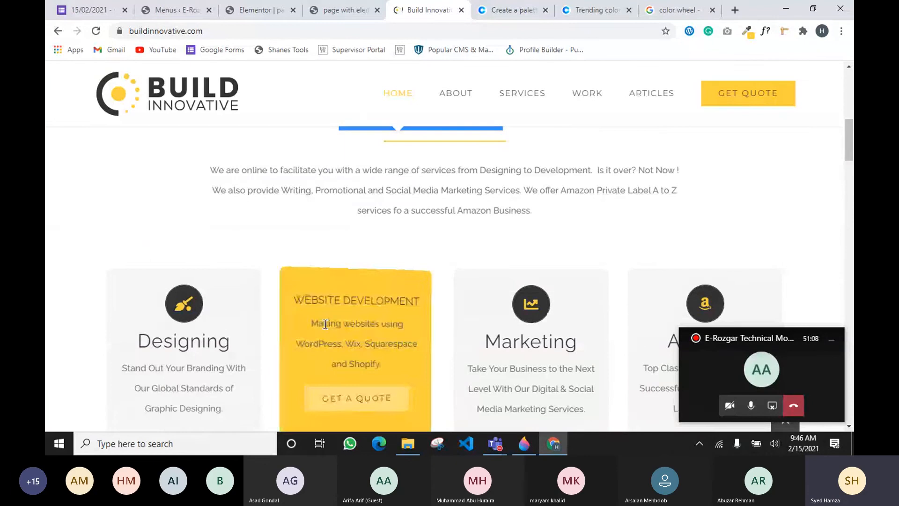
scroll(161, 229, "up", 9)
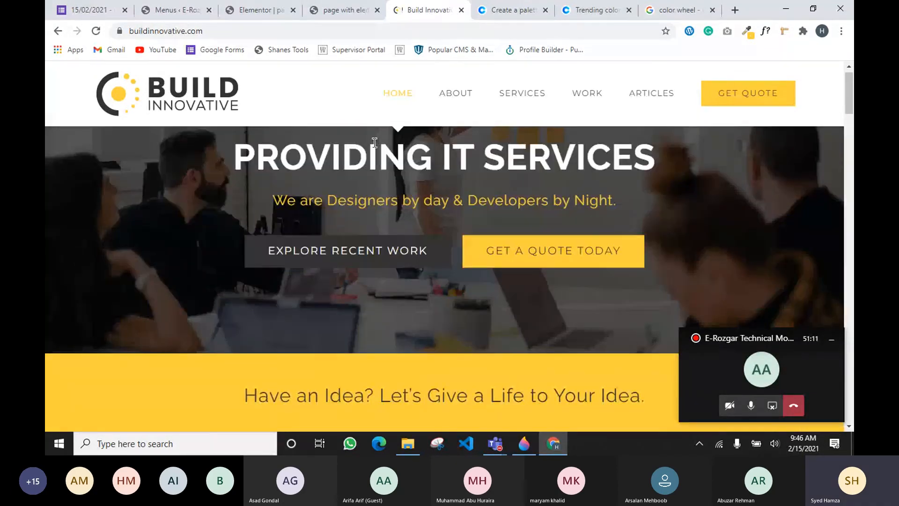
scroll(176, 323, "down", 6)
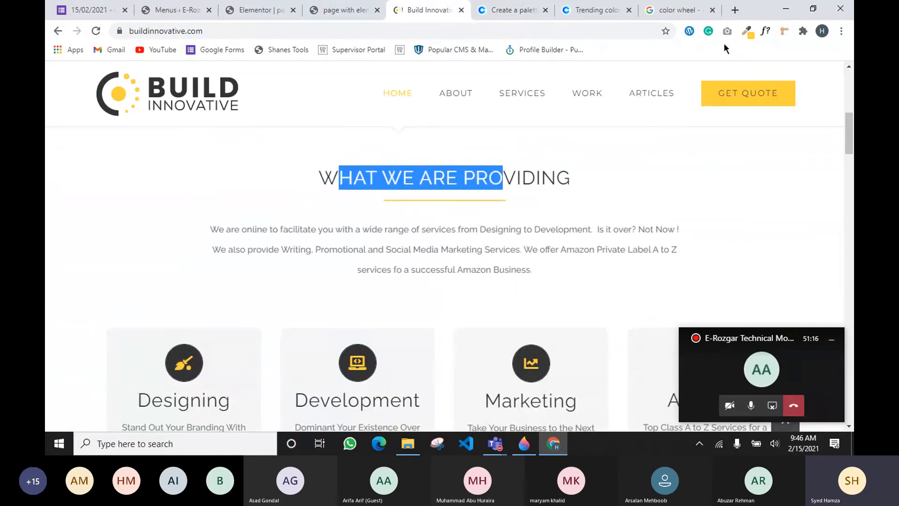
Sample the logo's dark grey #333333 with the Page Color Picker extension, then return to Elementor
left_click(746, 33)
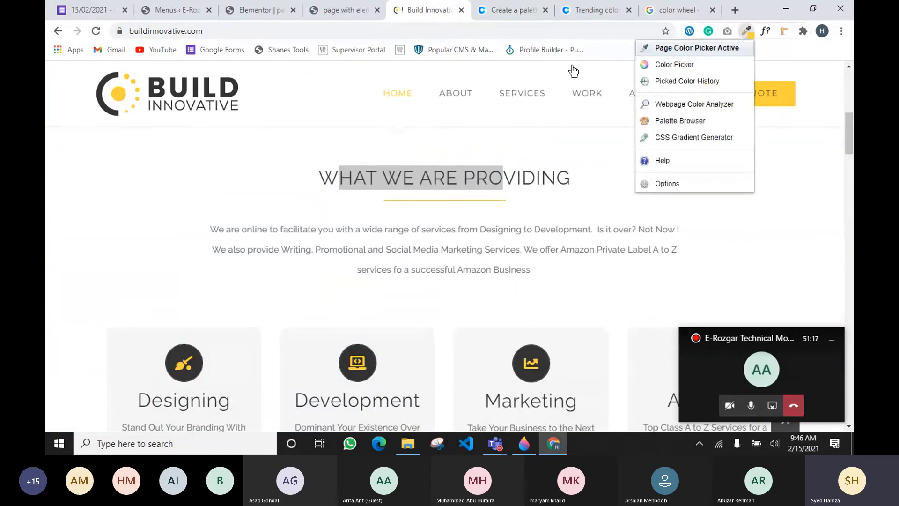
left_click(195, 91)
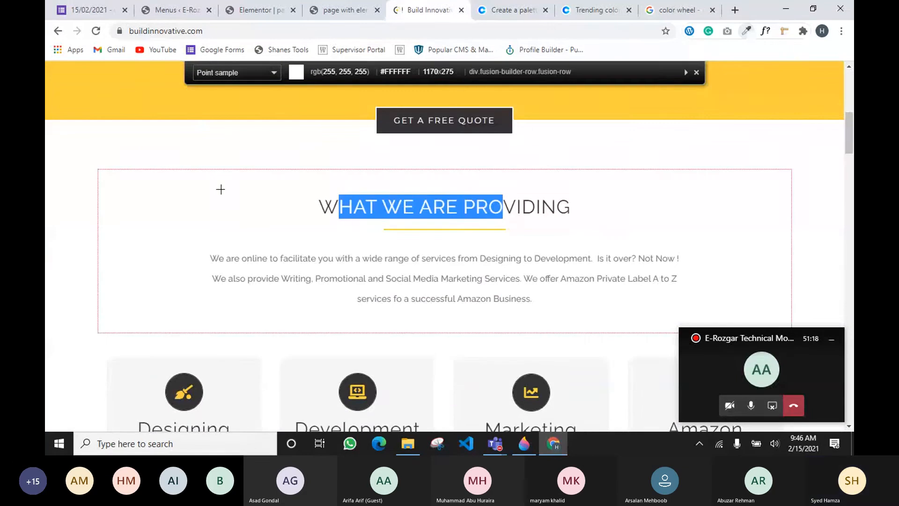
scroll(223, 202, "up", 9)
scroll(222, 204, "up", 3)
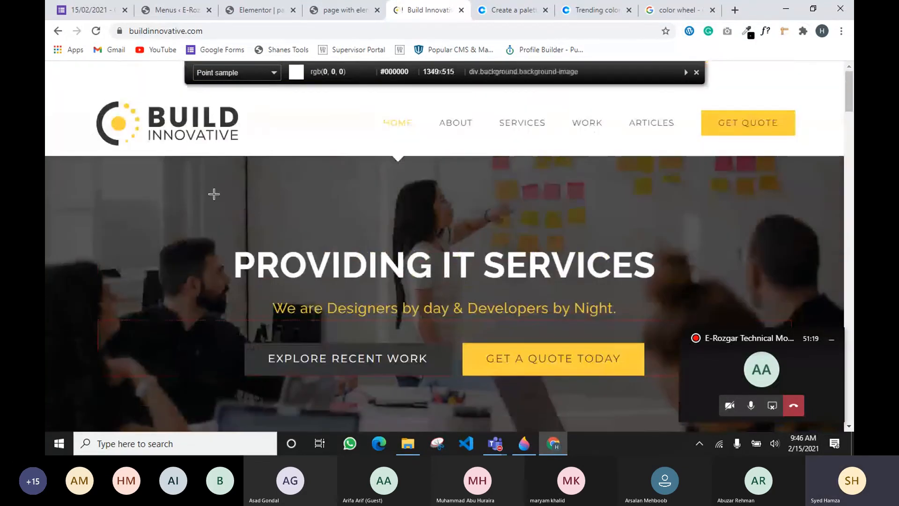
left_click(747, 33)
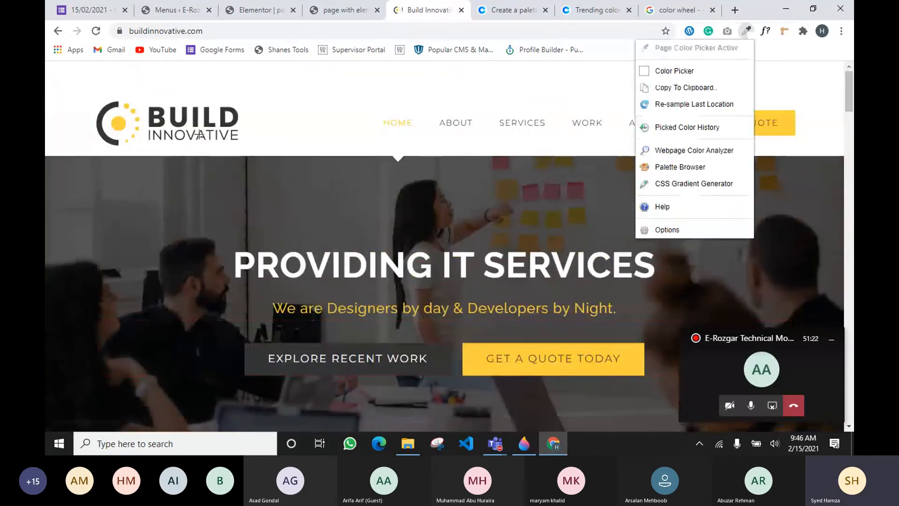
left_click(225, 121)
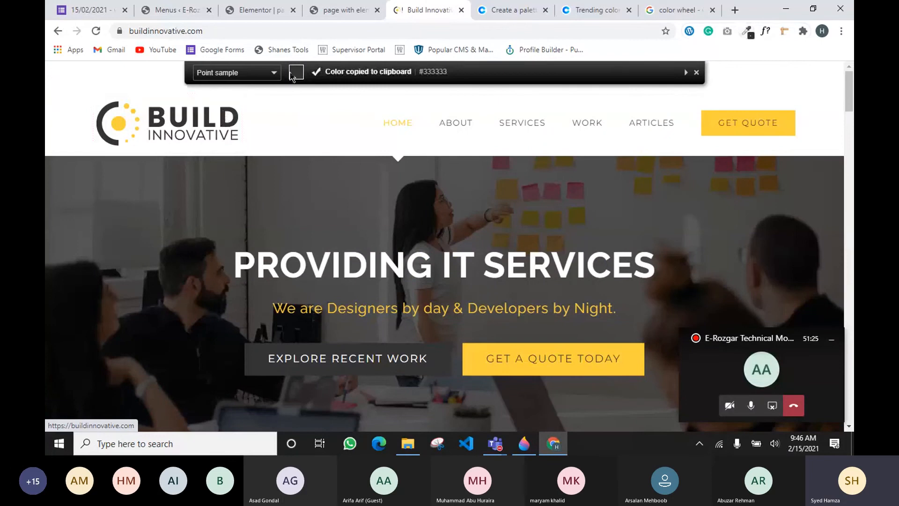
left_click(255, 10)
Change the Primary global colour from #202121 to #333333, then go to the WordPress Menus page
left_click(192, 130)
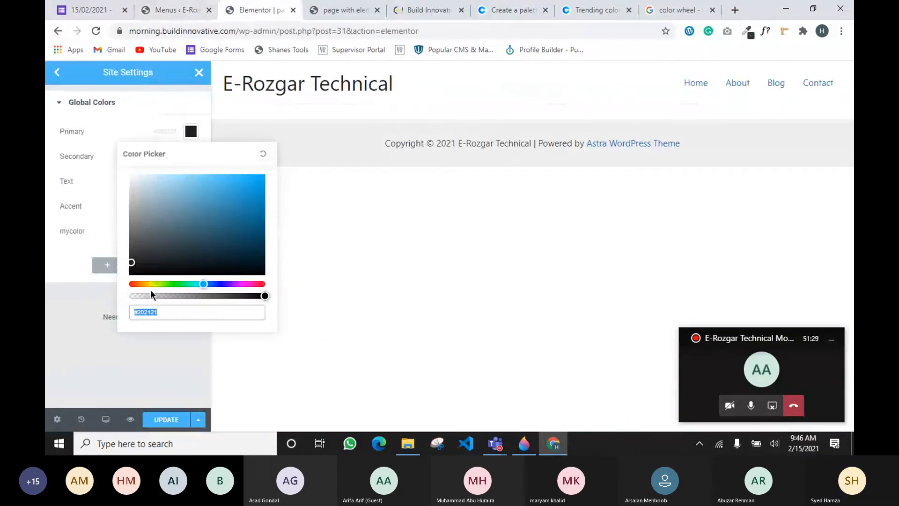
double_click(167, 313)
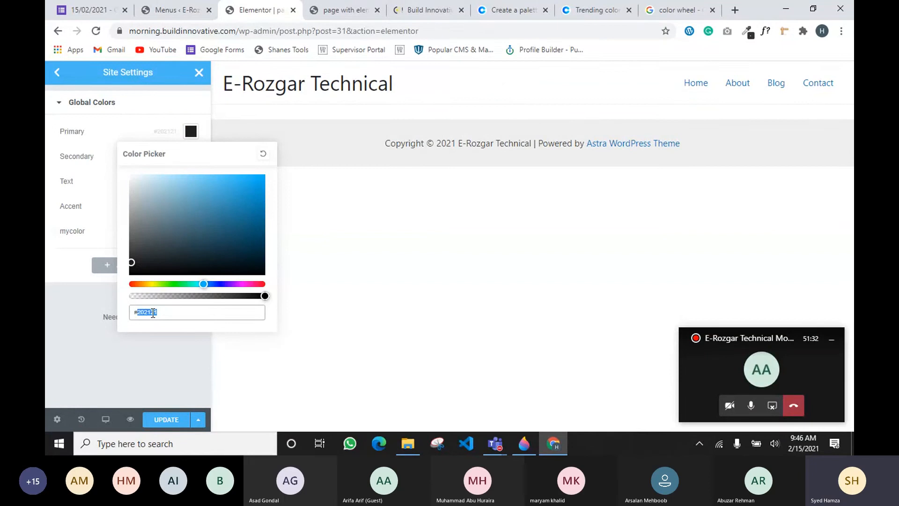
type("333333")
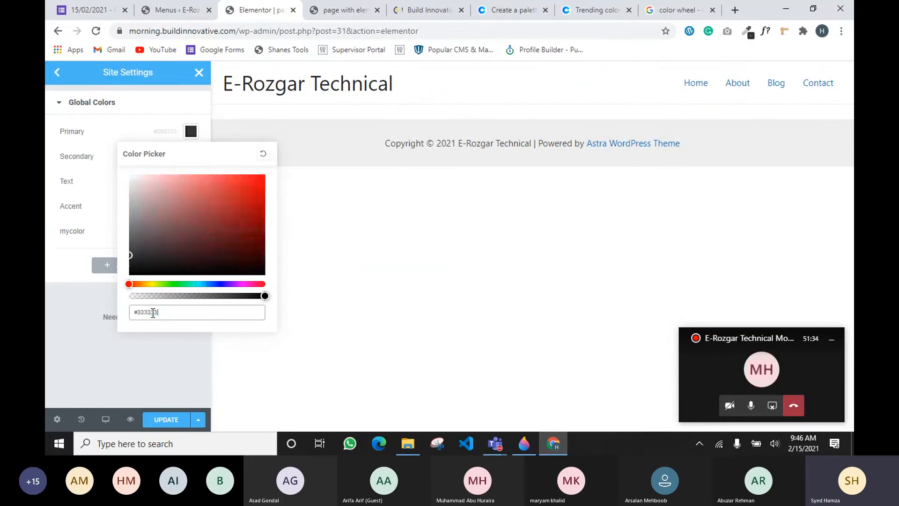
left_click(142, 358)
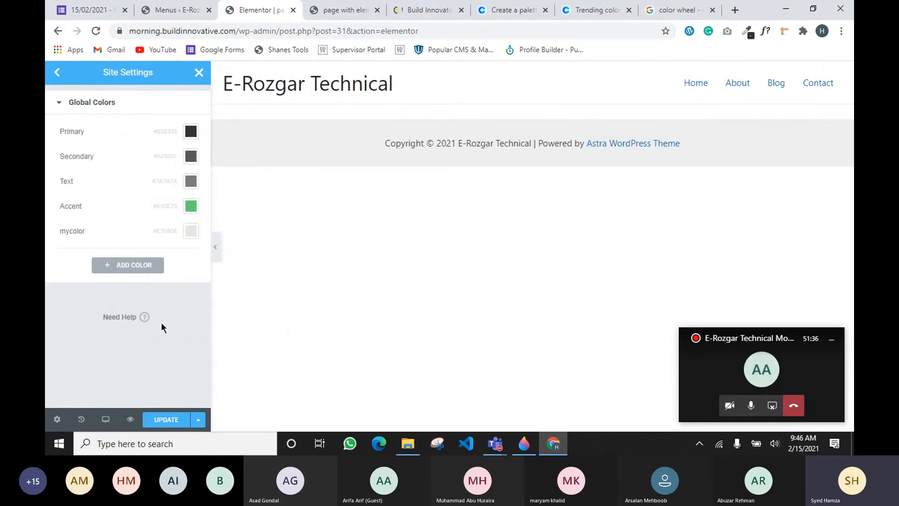
left_click(166, 12)
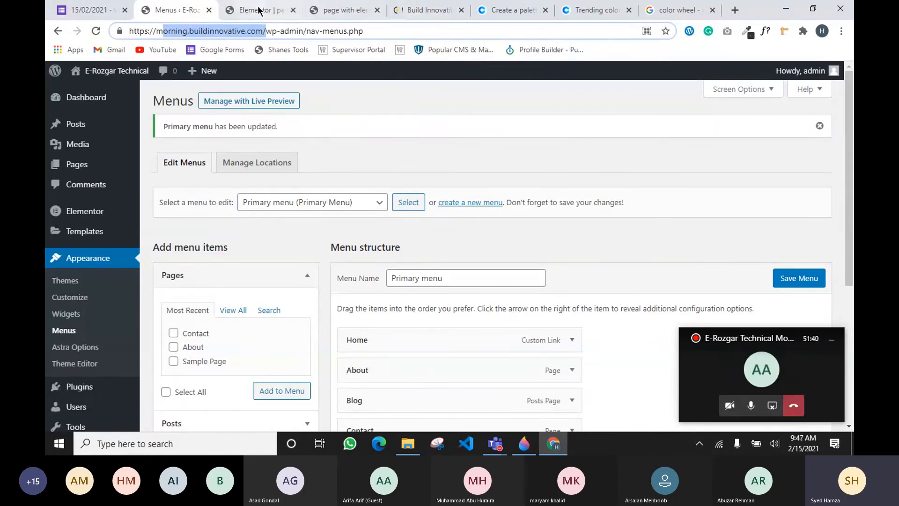
Sample the yellow of the Build Innovative banner band with the colour-picker extension
left_click(417, 11)
scroll(433, 289, "down", 2)
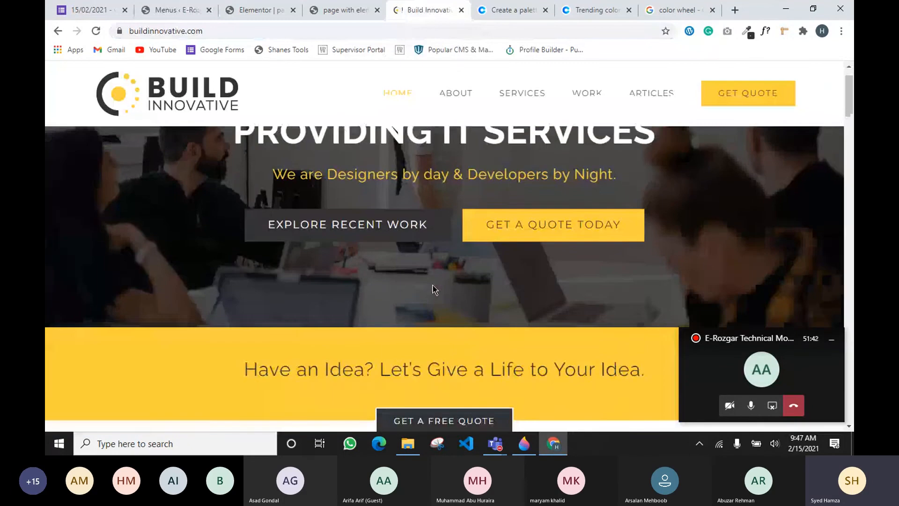
scroll(432, 285, "down", 4)
left_click_drag(503, 252, 339, 252)
left_click(748, 31)
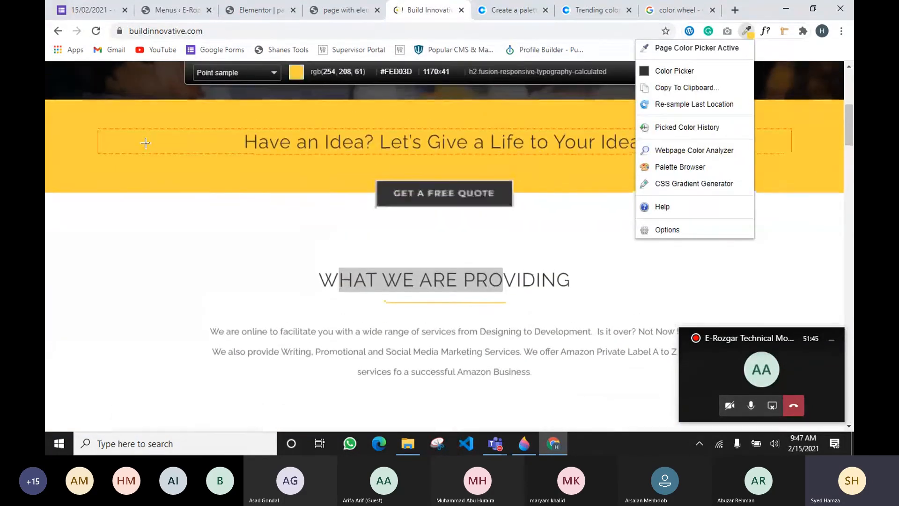
left_click(143, 143)
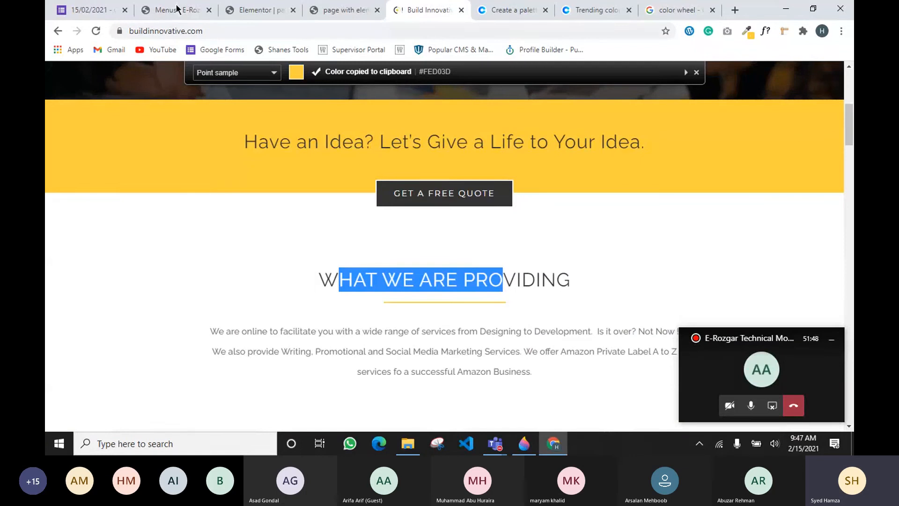
Paste the sampled yellow into the mycolor global colour
left_click(258, 10)
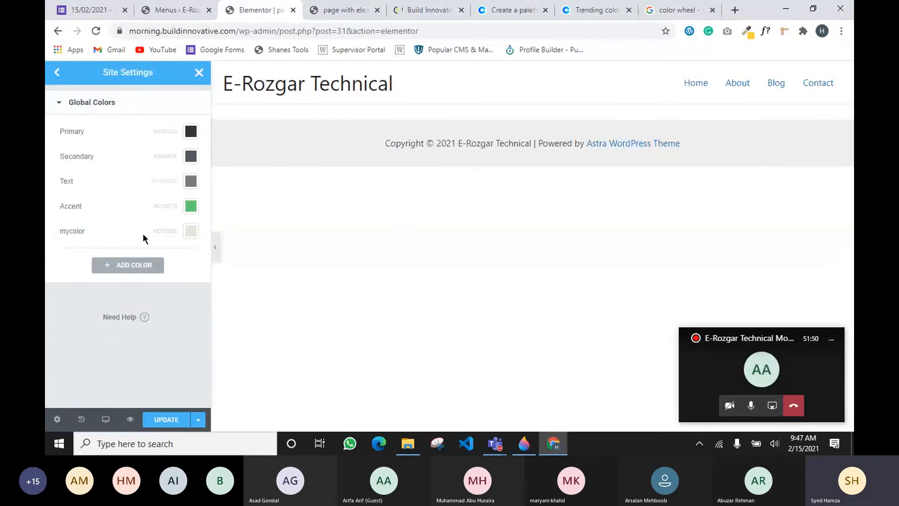
left_click(191, 231)
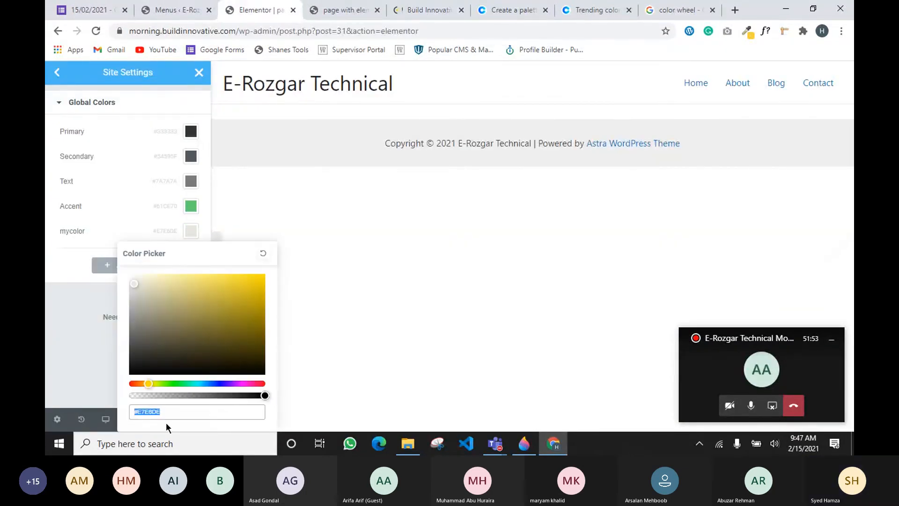
key("ctrl+v")
left_click(69, 364)
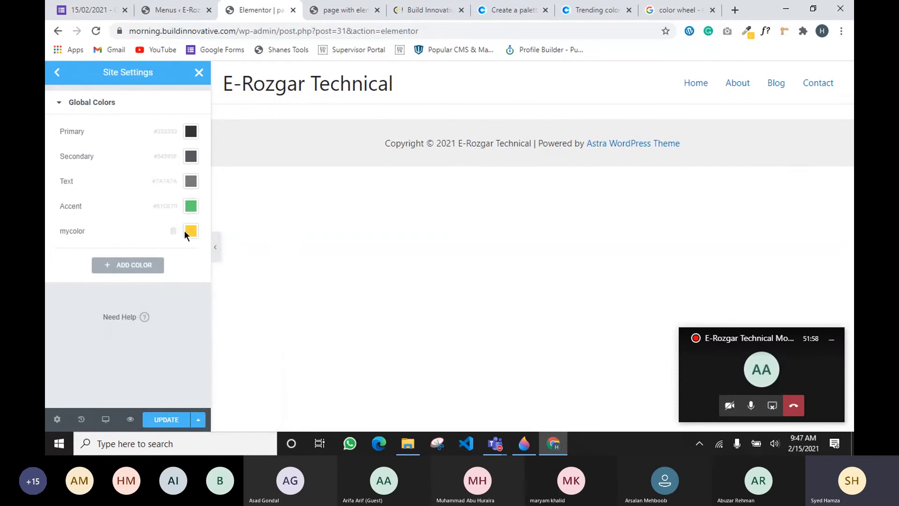
Compare the Build Innovative site against Elementor's global colours, ending back in Elementor
left_click(428, 13)
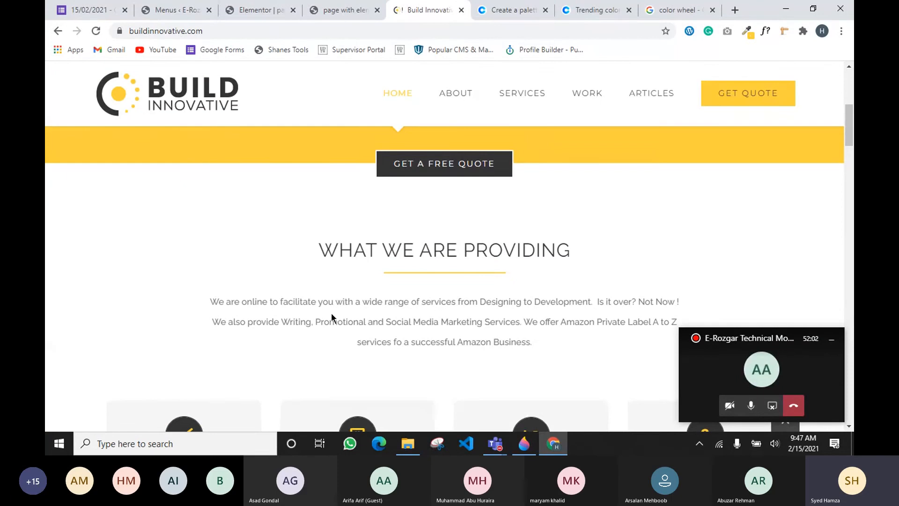
left_click(248, 11)
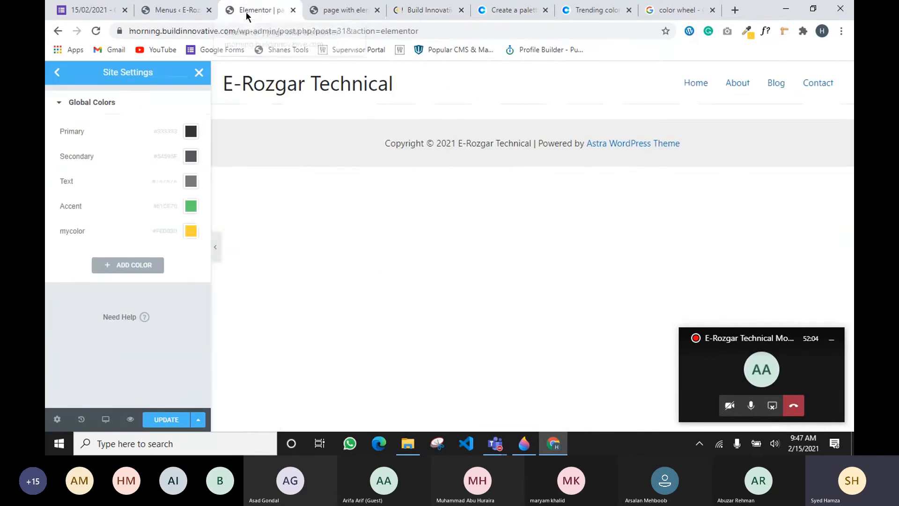
left_click(412, 9)
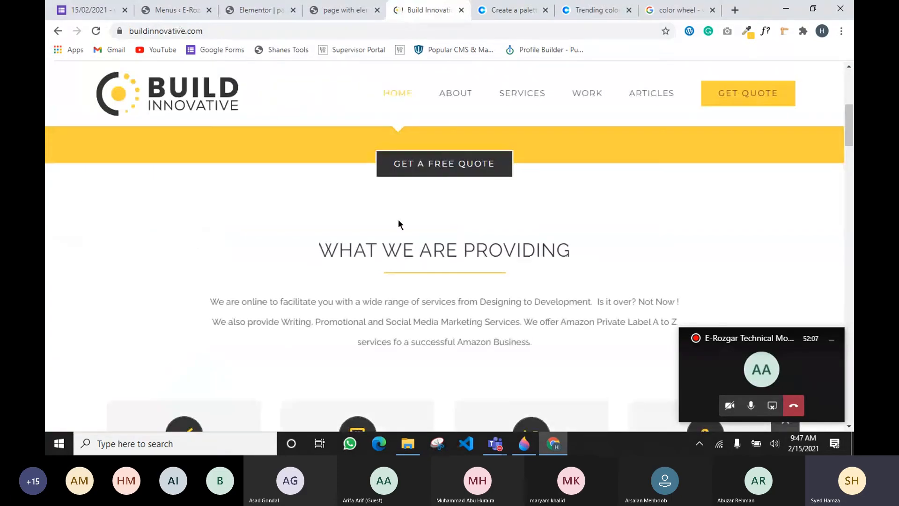
scroll(398, 219, "down", 10)
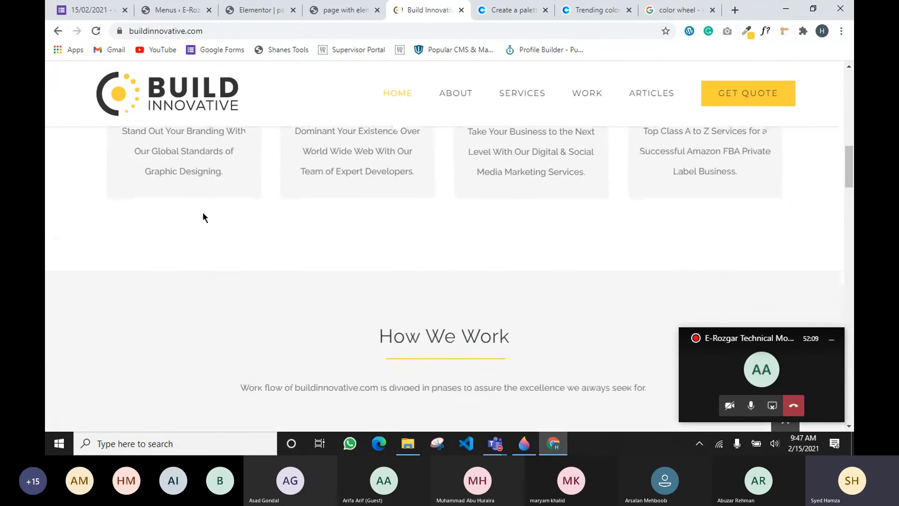
scroll(428, 262, "up", 10)
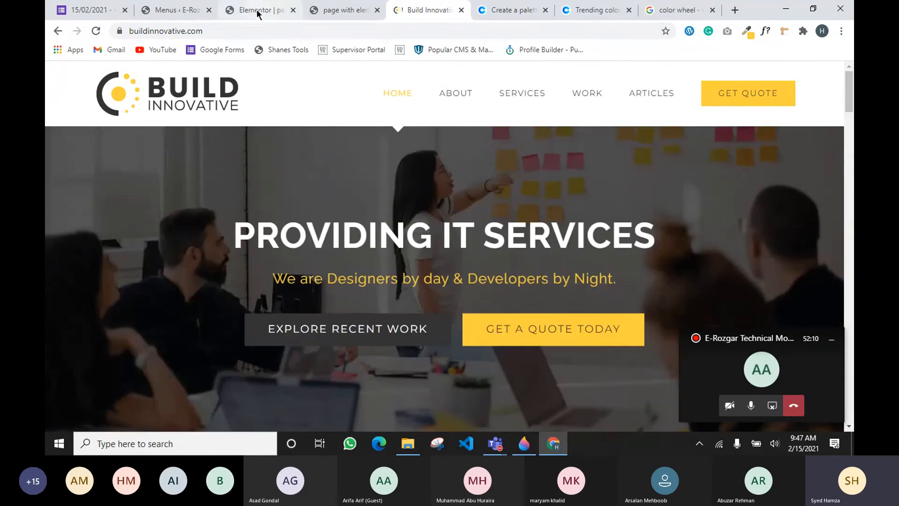
left_click(253, 10)
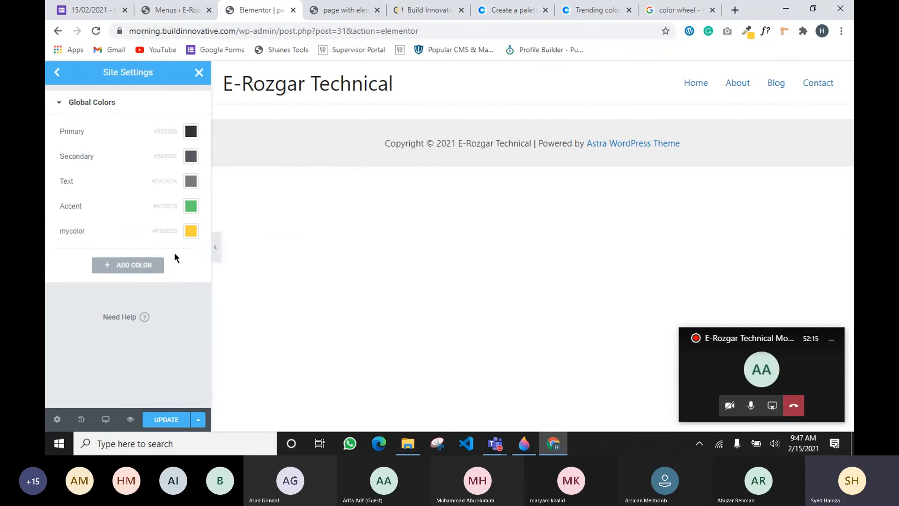
Add a new global colour set to the very light off-white #EFE6E6
left_click(155, 276)
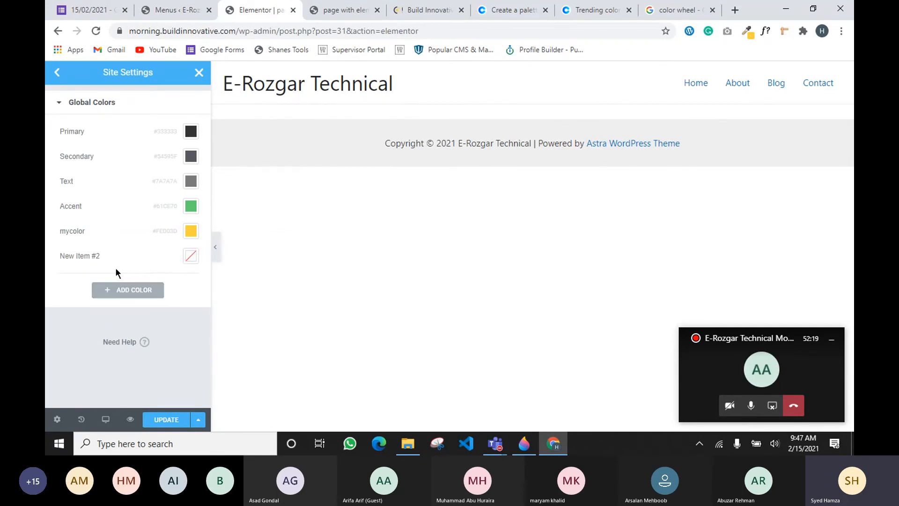
left_click(191, 256)
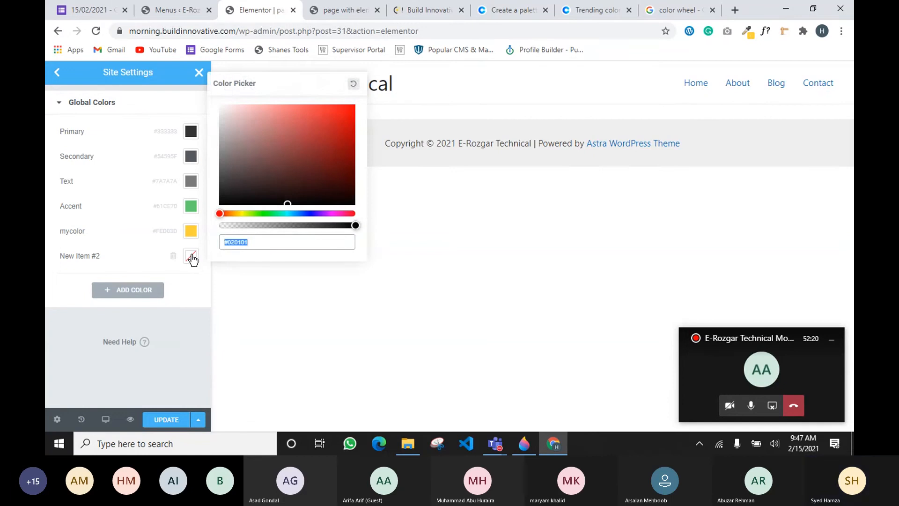
left_click_drag(231, 119, 224, 109)
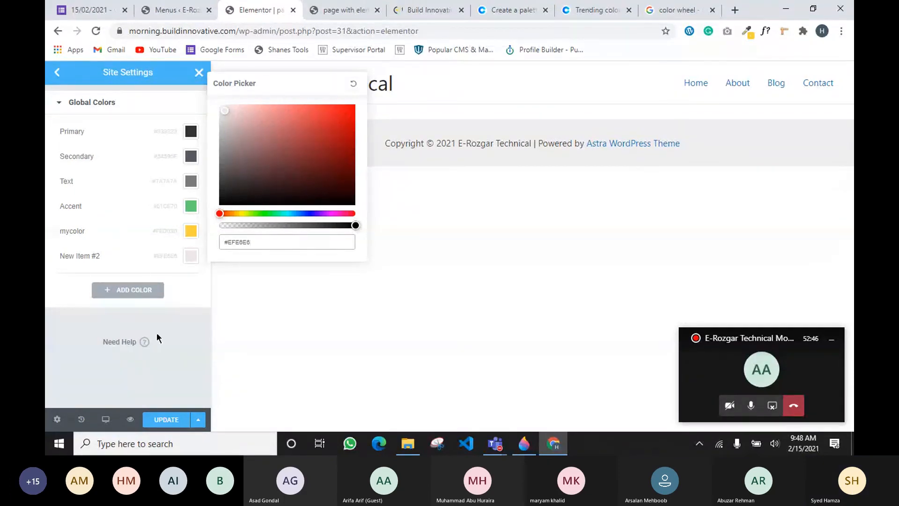
Rename the new global colour to 'white color'
double_click(82, 257)
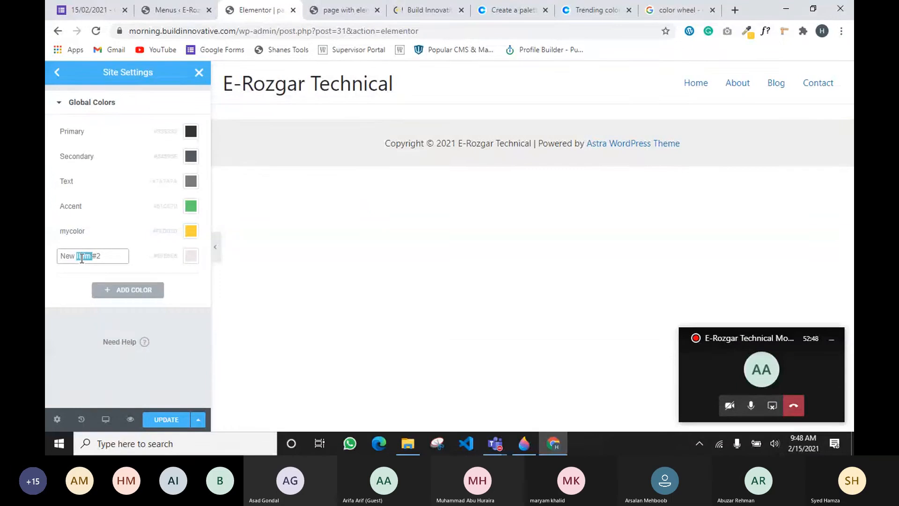
key("ctrl+a")
type("color")
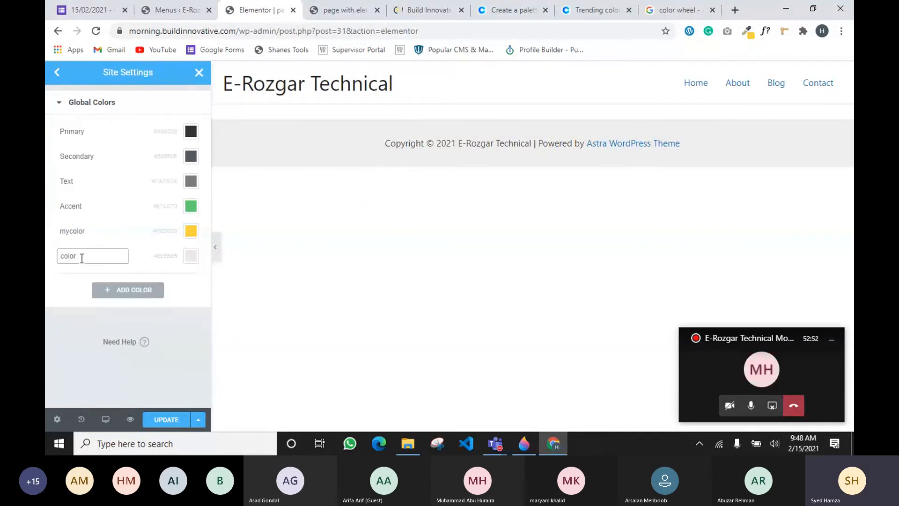
key("ctrl+a")
key("BackSpace")
type("white color")
left_click(49, 317)
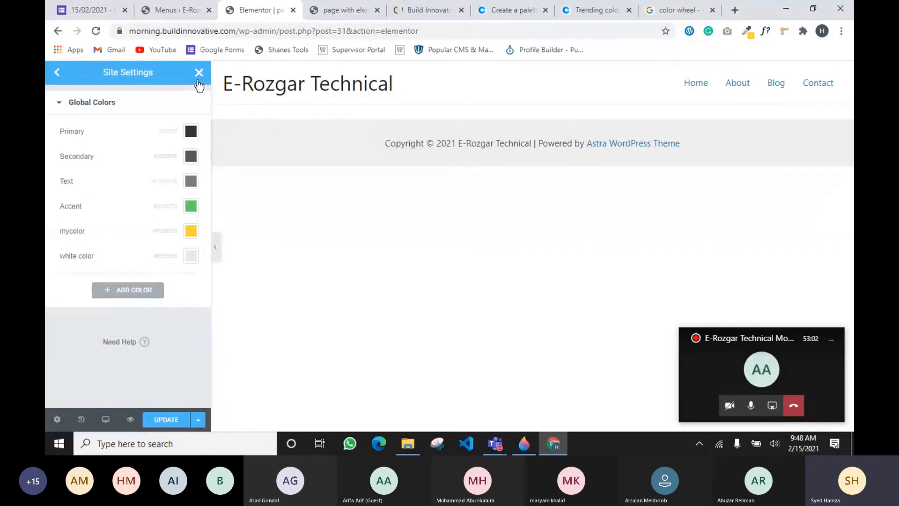
Save the global colours with Update, look over Global Fonts, then close Site Settings
left_click(165, 419)
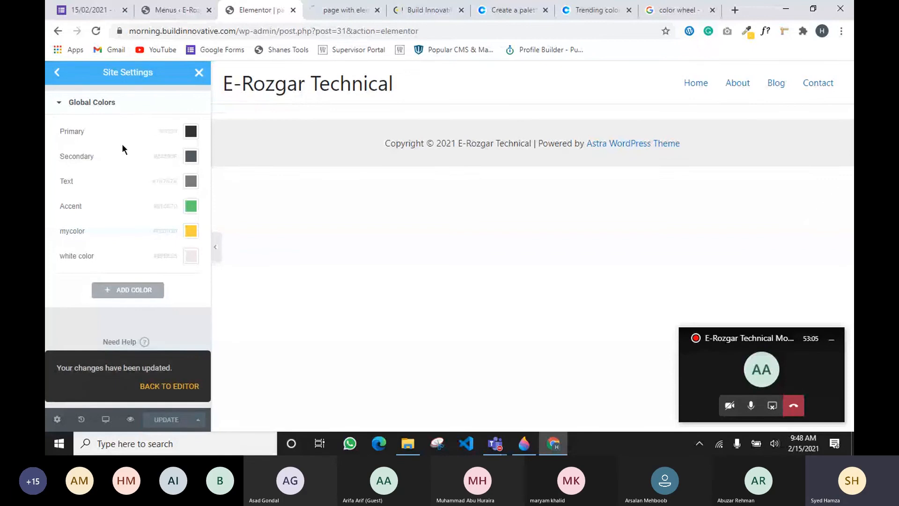
left_click(57, 73)
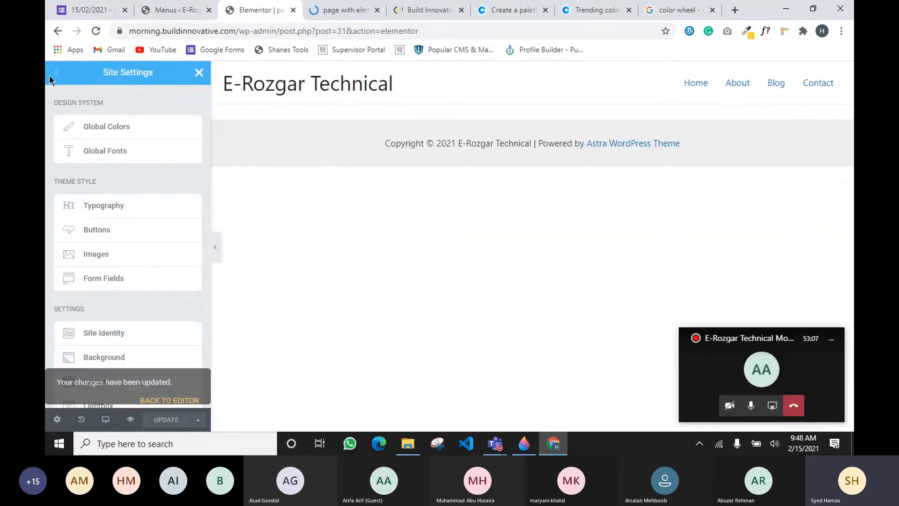
left_click(111, 152)
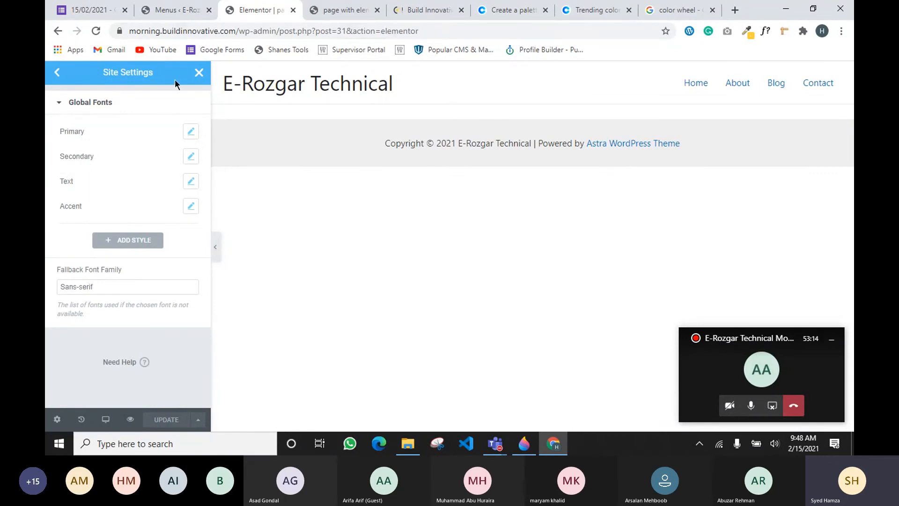
left_click(197, 73)
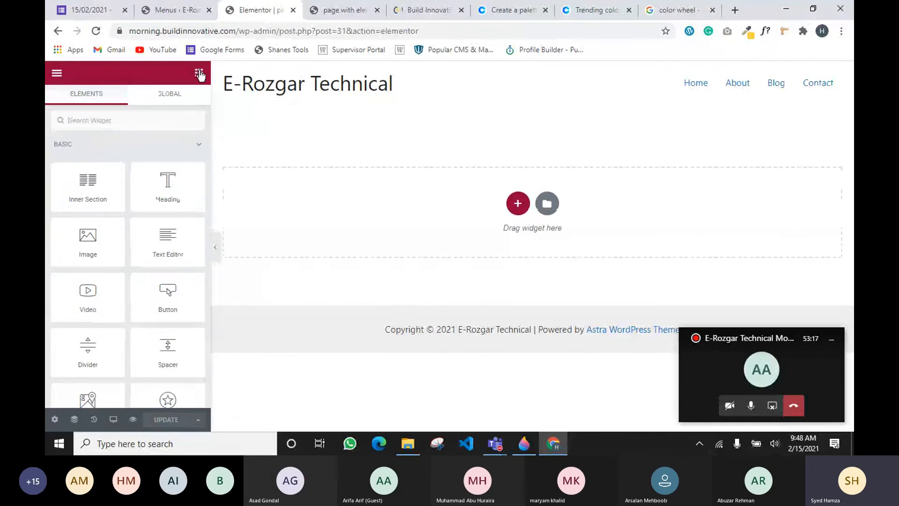
Add a new single-column section at the top of the page
left_click_drag(145, 171, 301, 140)
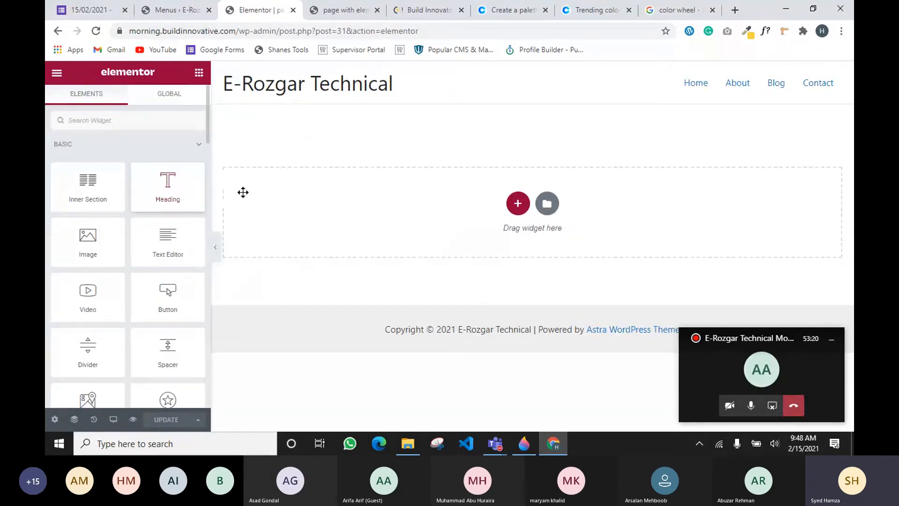
left_click(526, 209)
left_click(394, 230)
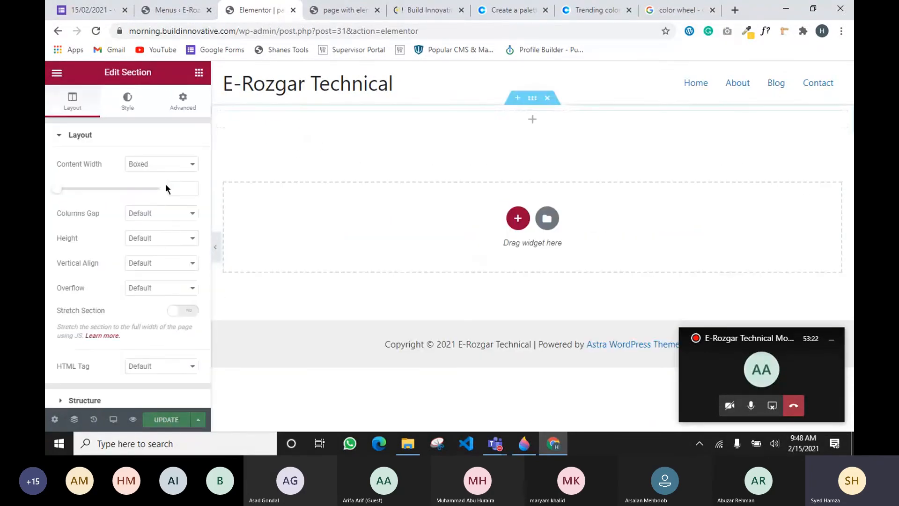
Drop a Heading widget reading 'Add Your Heading Text Here' into the new section
left_click(197, 74)
left_click_drag(167, 183, 478, 114)
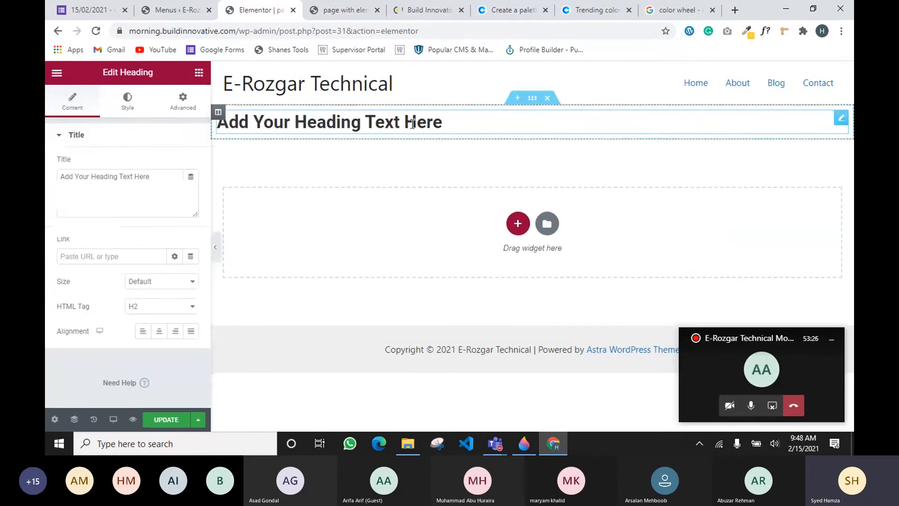
left_click_drag(416, 123, 310, 123)
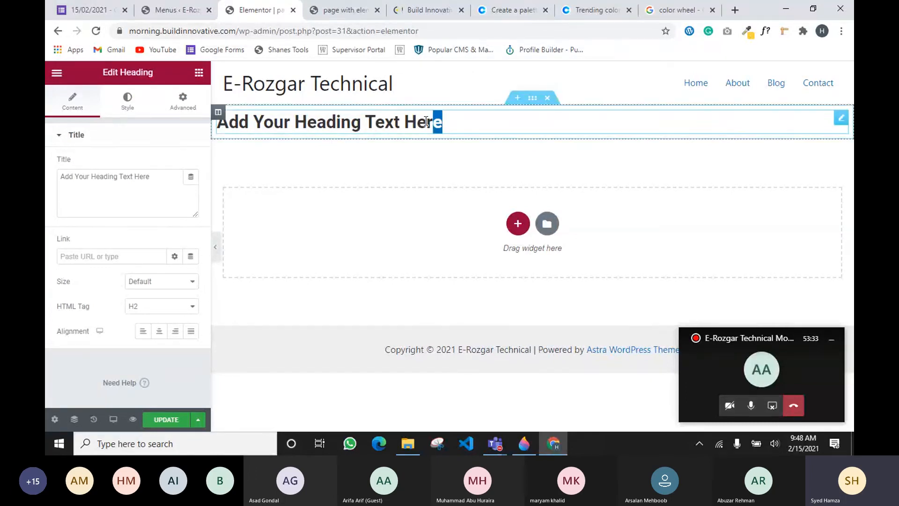
left_click_drag(426, 121, 238, 120)
left_click(288, 166)
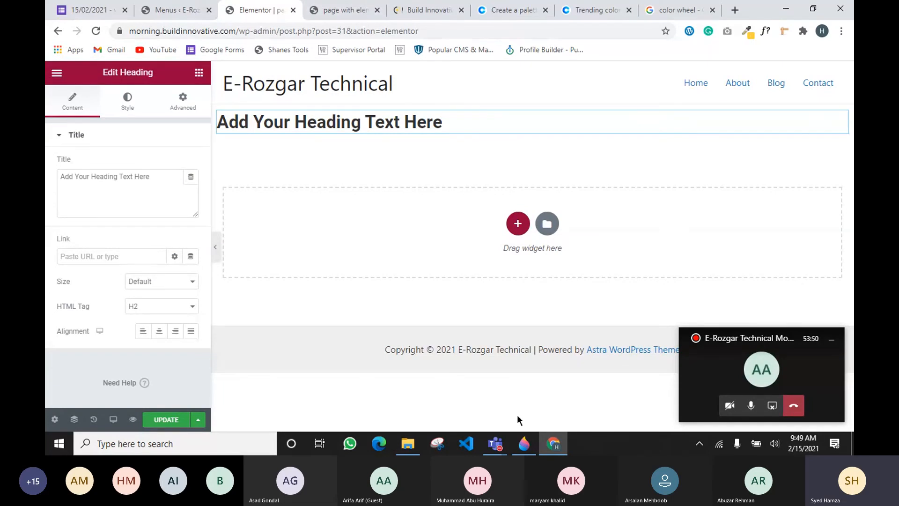
mouse_move(509, 448)
left_click(515, 396)
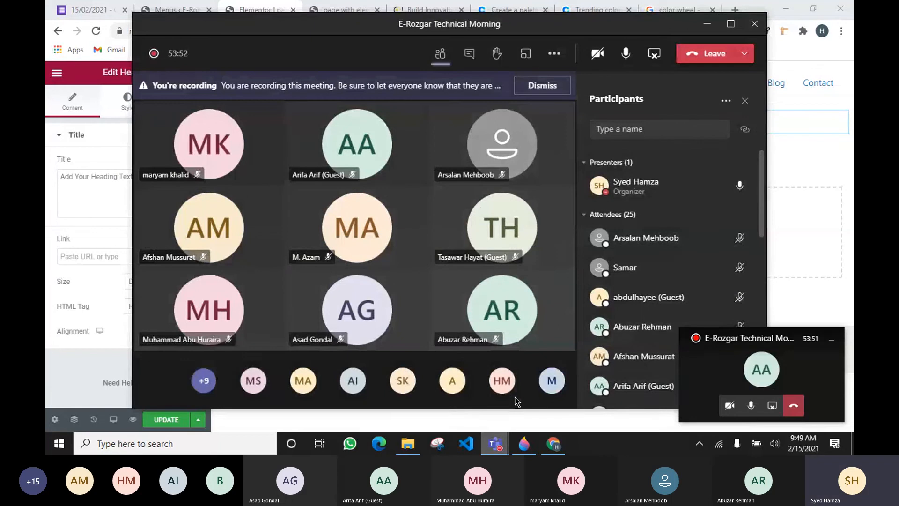
left_click(706, 24)
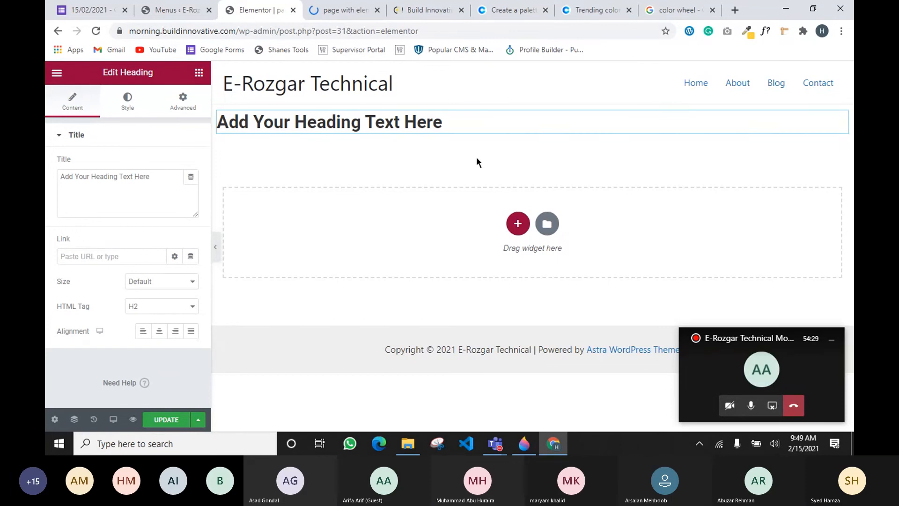
left_click(749, 374)
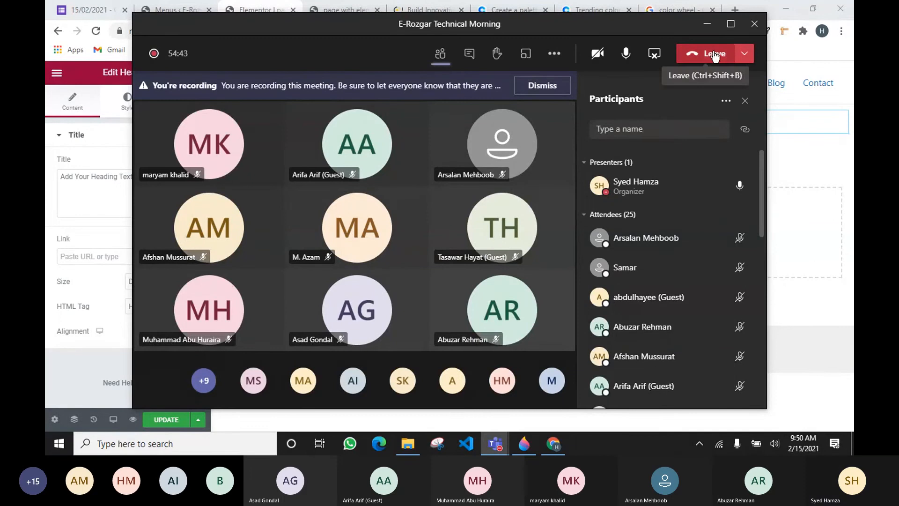
left_click(706, 23)
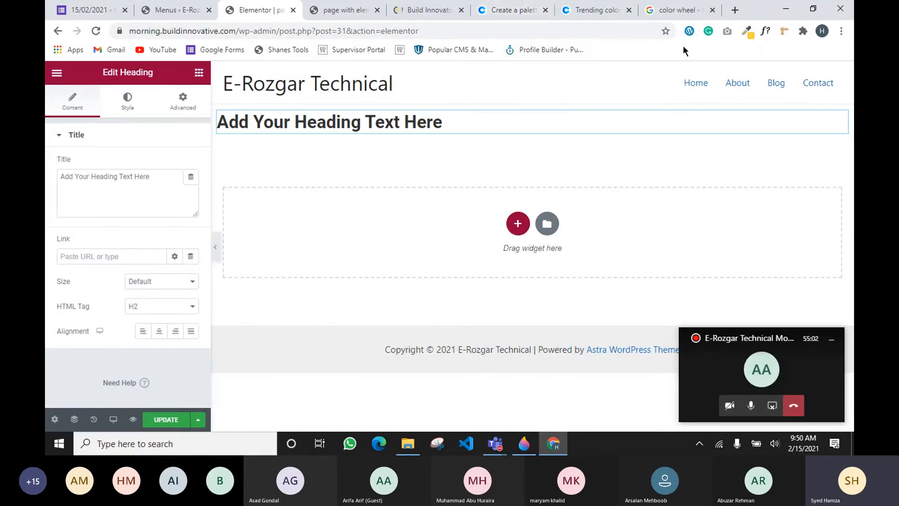
Replace the color wheel query with a Google search for 'monteserat font'
left_click(662, 7)
left_click(276, 90)
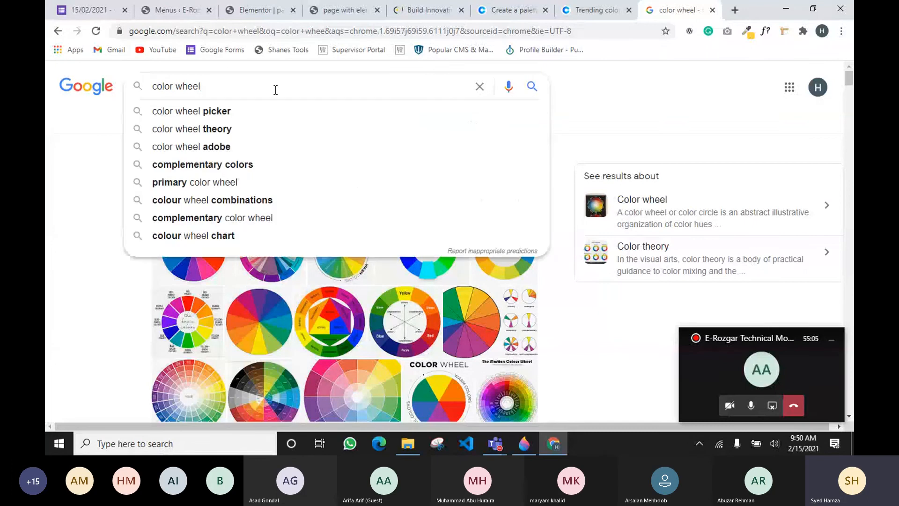
key("BackSpace")
key("BackSpace")
key("BackSpace")
key("BackSpace")
key("BackSpace")
key("BackSpace")
key("BackSpace")
key("BackSpace")
key("BackSpace")
key("BackSpace")
key("BackSpace")
type("m")
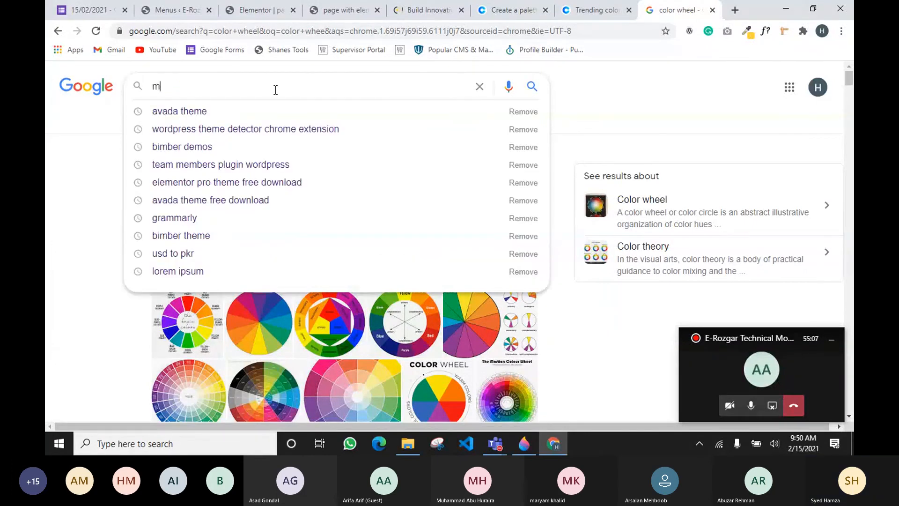
type("onteserat")
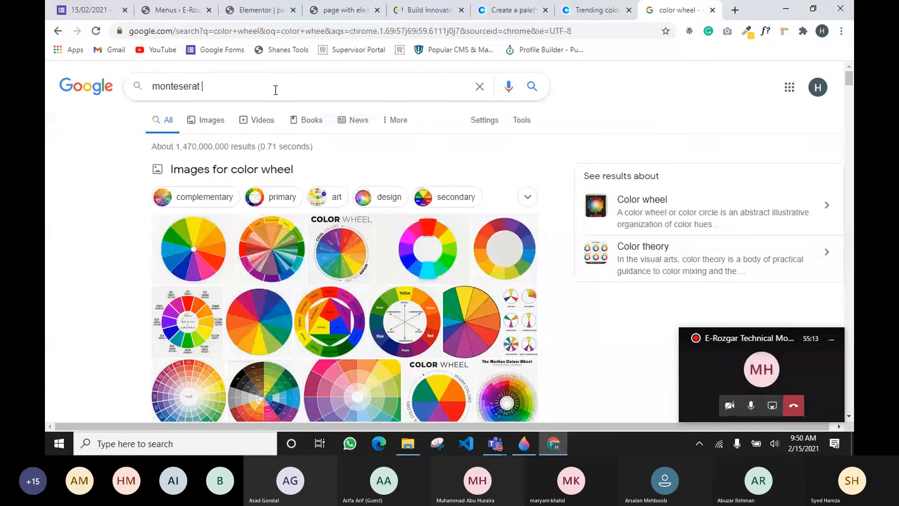
type(" font")
key("Return")
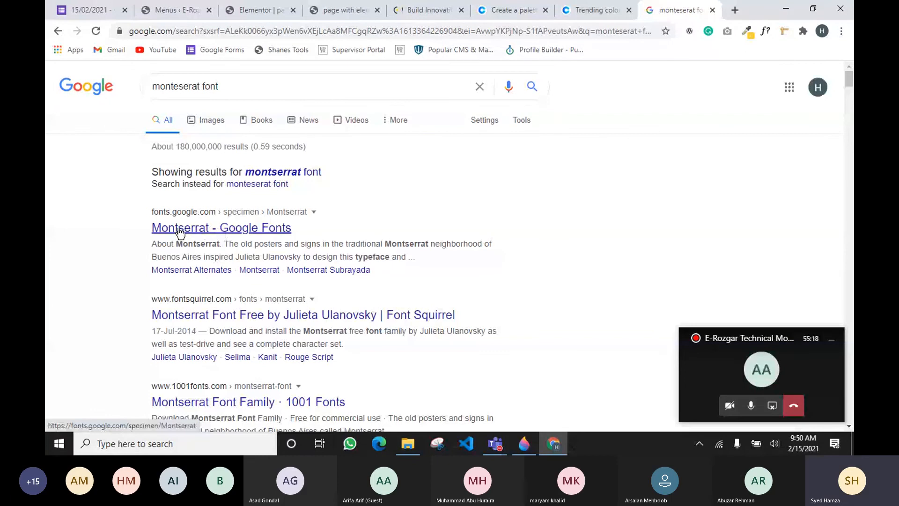
Browse the Montserrat font image results, then return to All web results
left_click(196, 230)
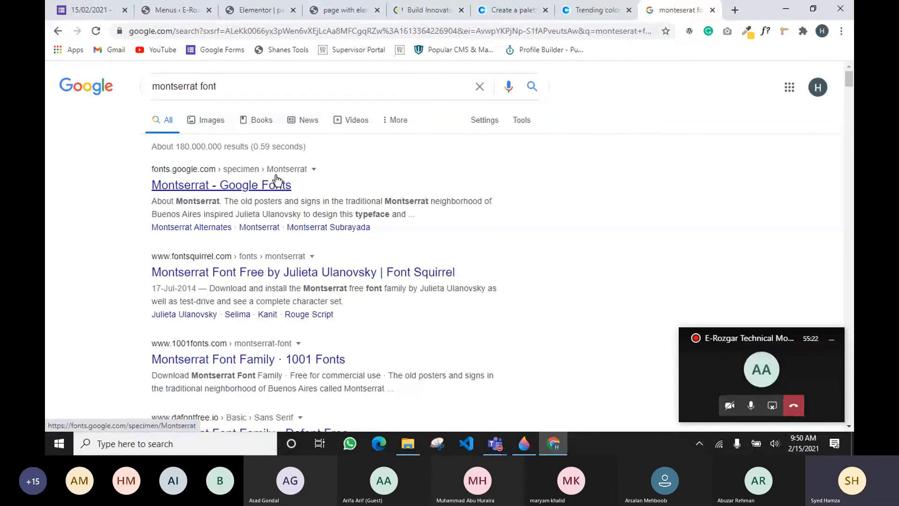
left_click(201, 118)
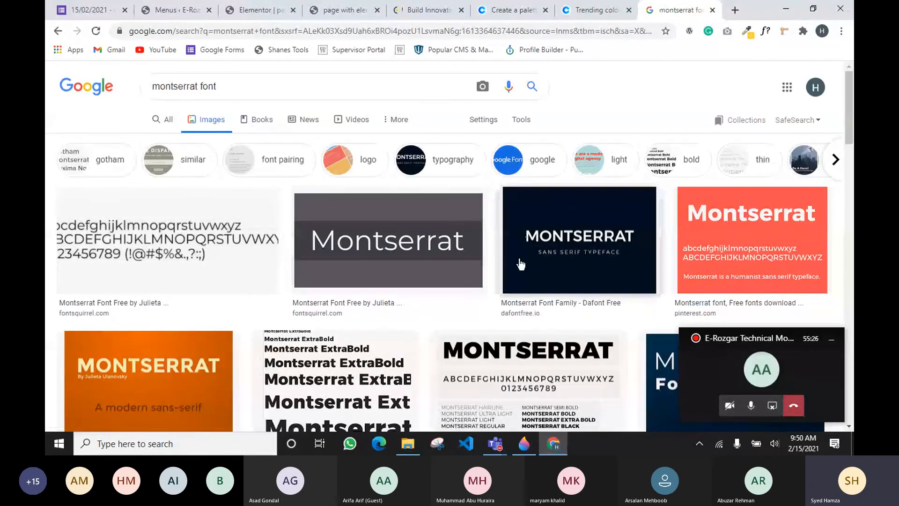
scroll(328, 243, "down", 1)
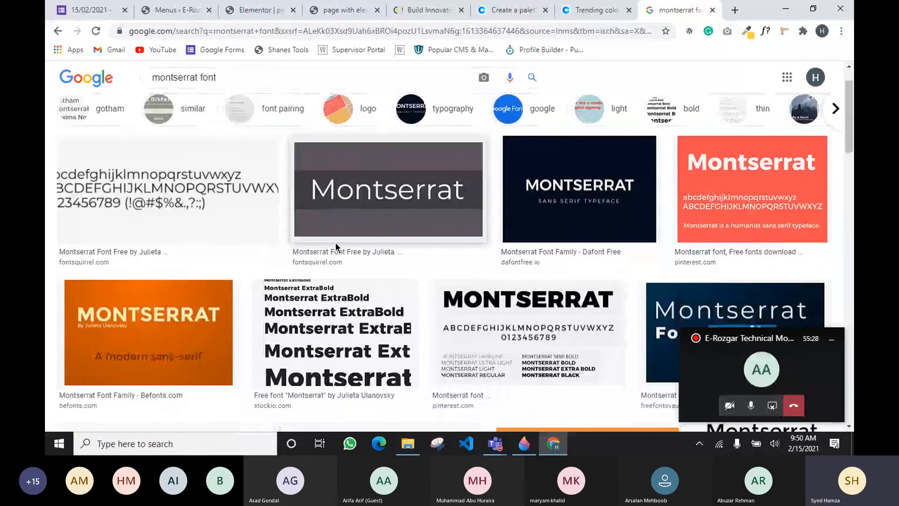
scroll(335, 243, "down", 2)
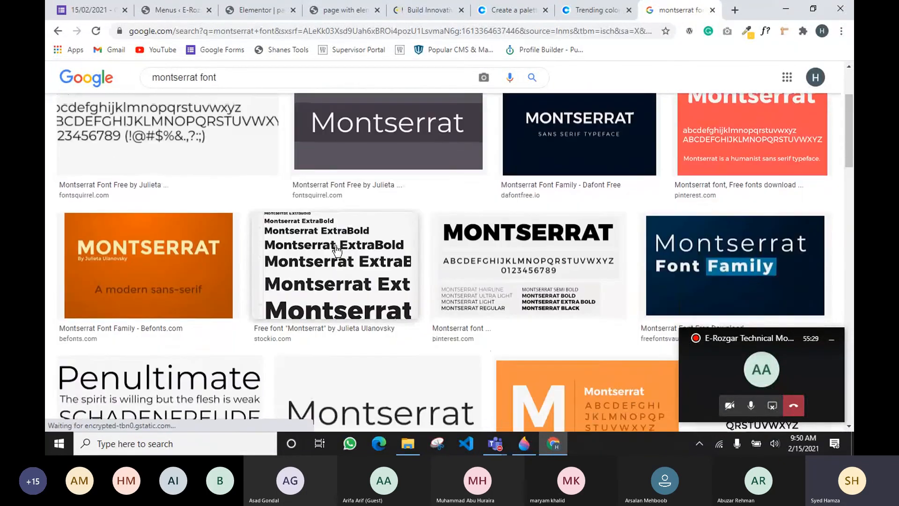
scroll(336, 242, "up", 4)
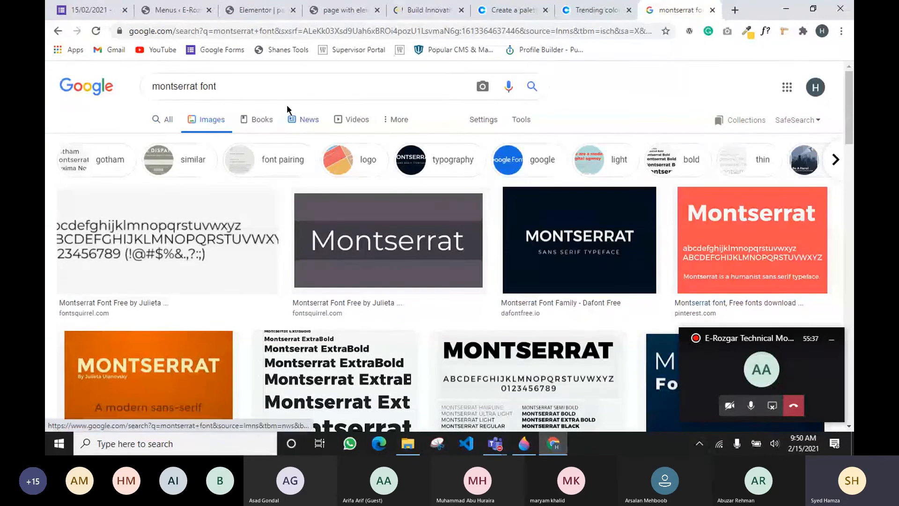
scroll(474, 255, "down", 7)
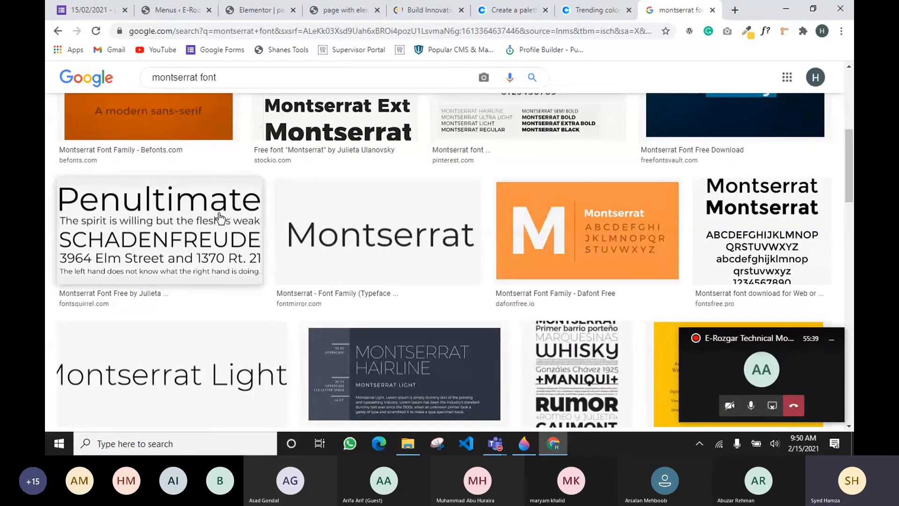
scroll(234, 187, "down", 2)
scroll(256, 215, "up", 5)
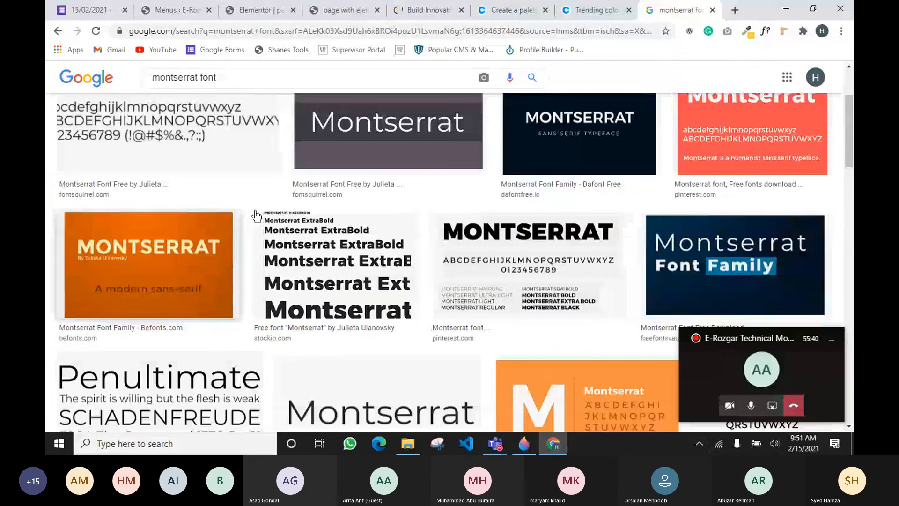
scroll(256, 215, "up", 5)
left_click(166, 119)
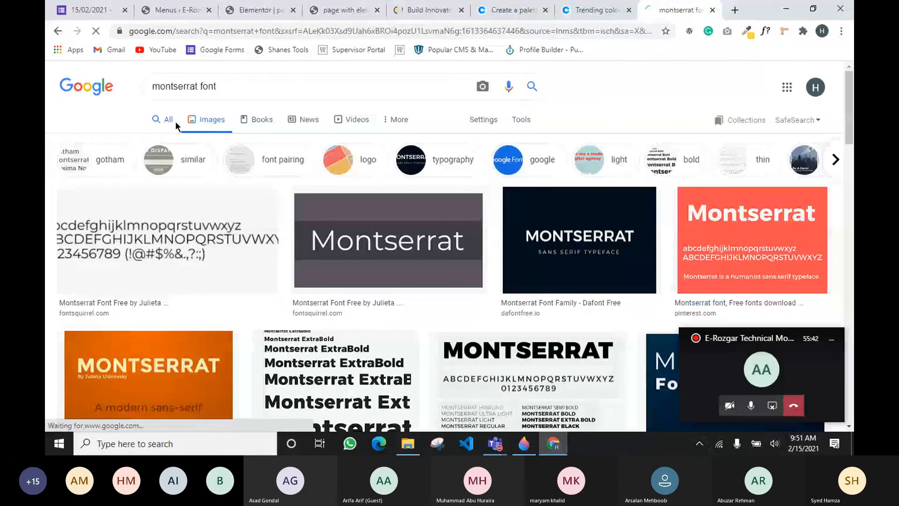
Search Google for 'which font goes well with montserrat' and highlight Georgia among the suggested pairings
left_click_drag(209, 91, 116, 80)
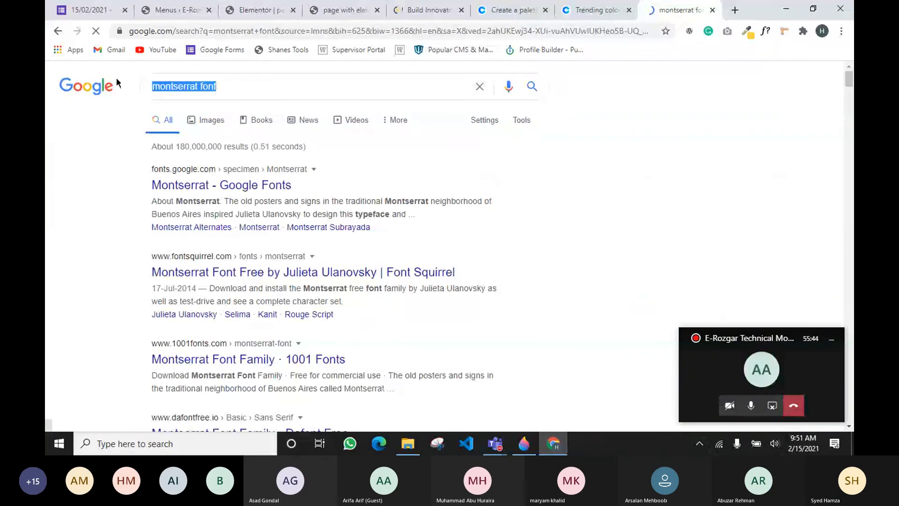
type("m")
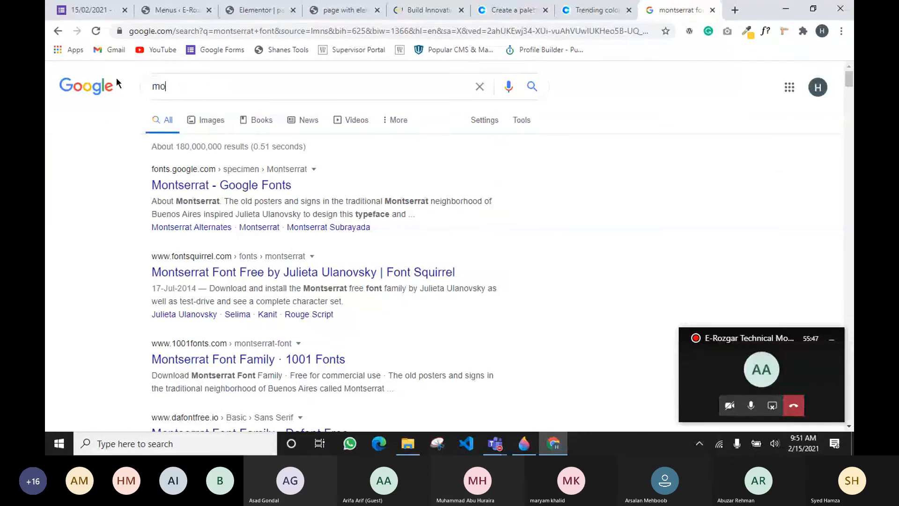
key("BackSpace")
type("which ")
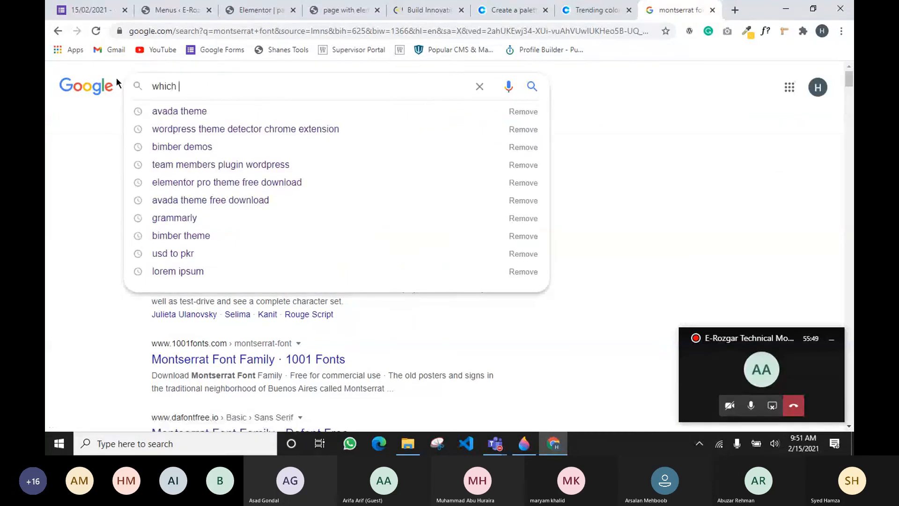
type("font goes")
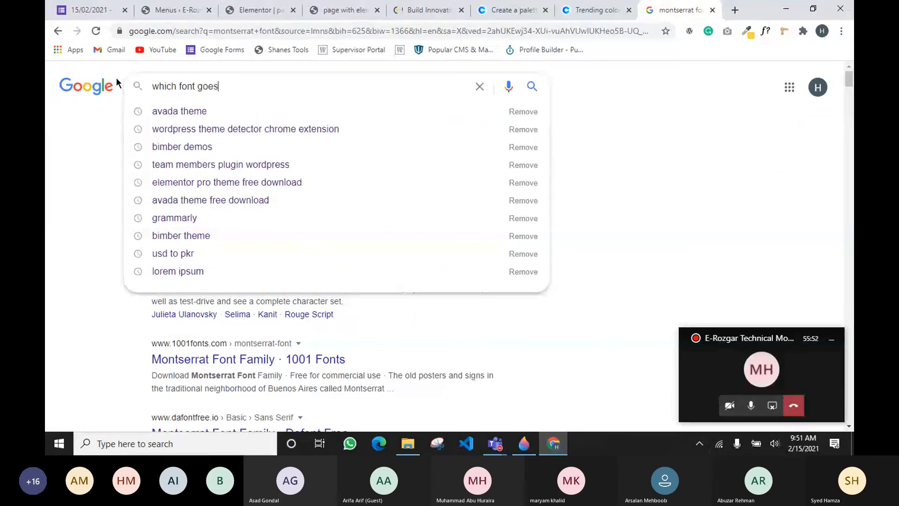
type(" well with ")
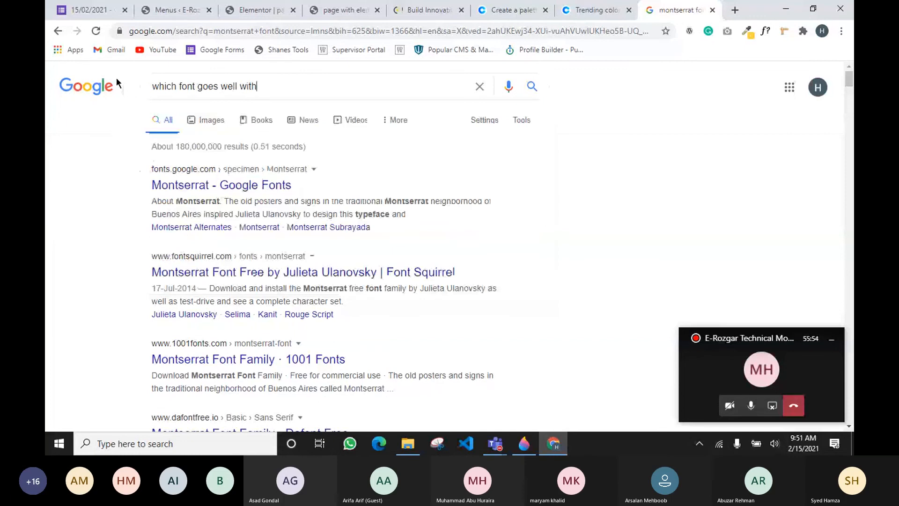
type("mont")
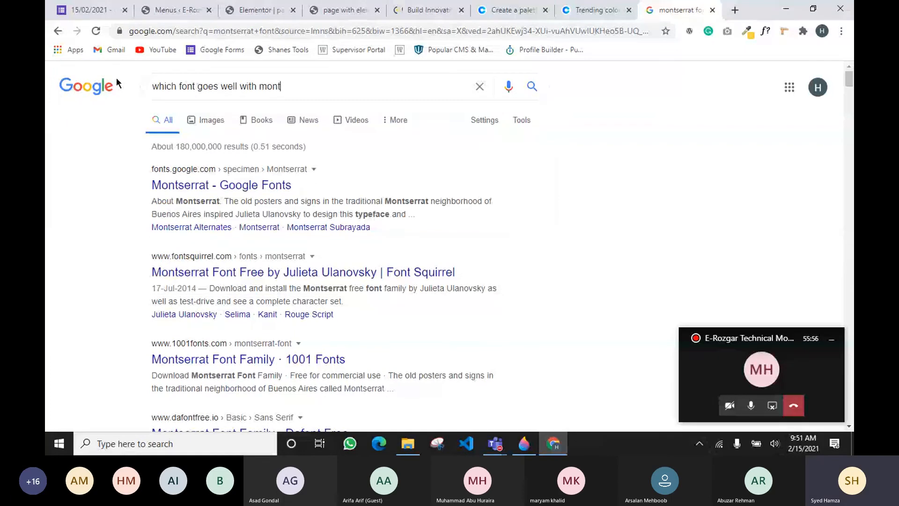
type("serrat")
key("Return")
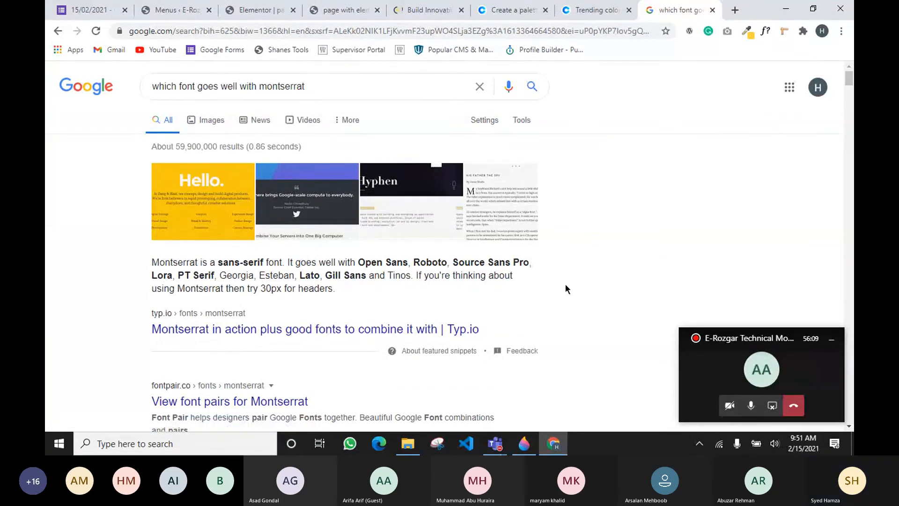
left_click_drag(293, 263, 356, 263)
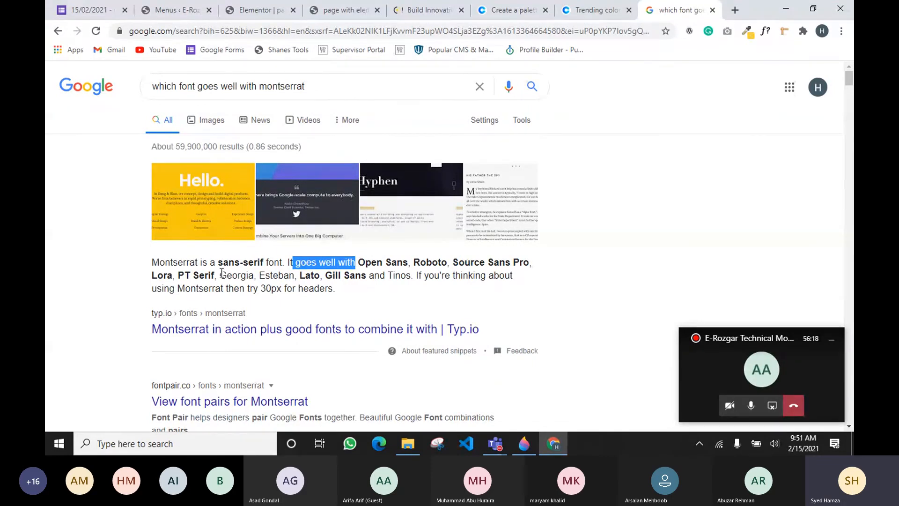
left_click_drag(220, 275, 254, 275)
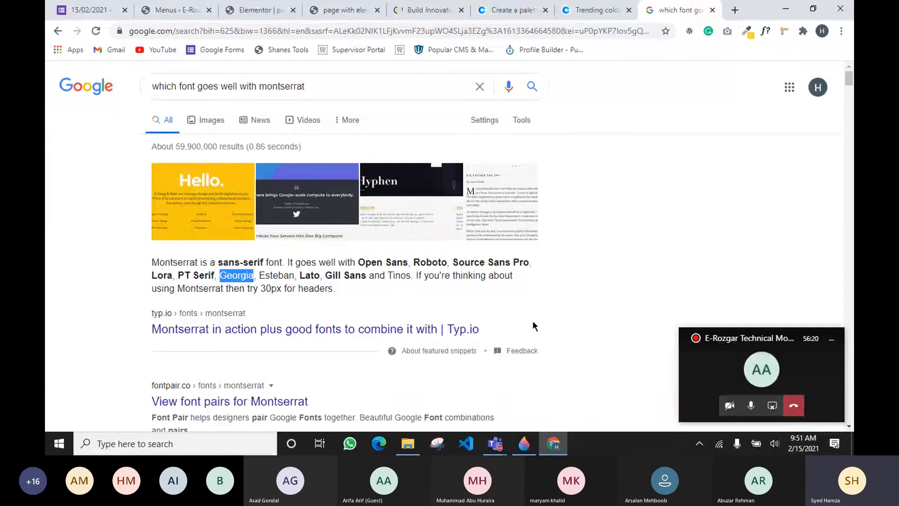
Return to the Elementor editor and open Site Settings > Global Fonts
left_click(178, 12)
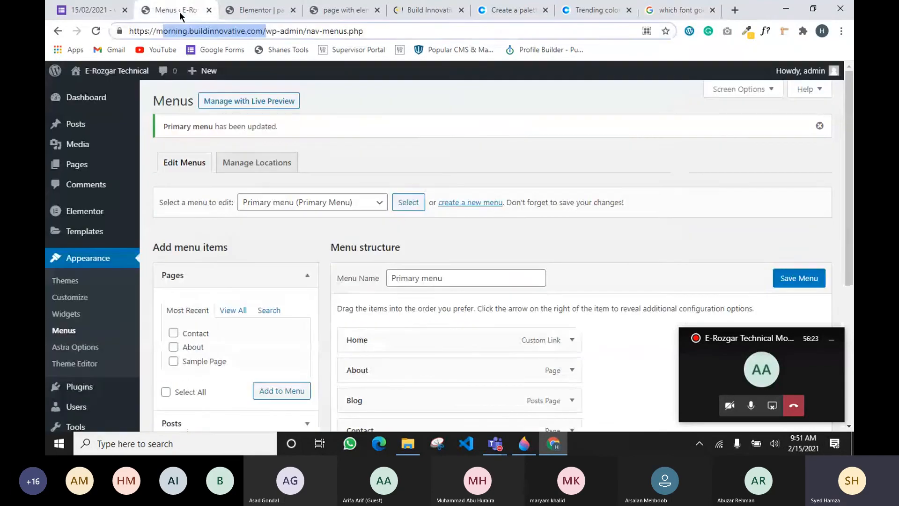
left_click(244, 13)
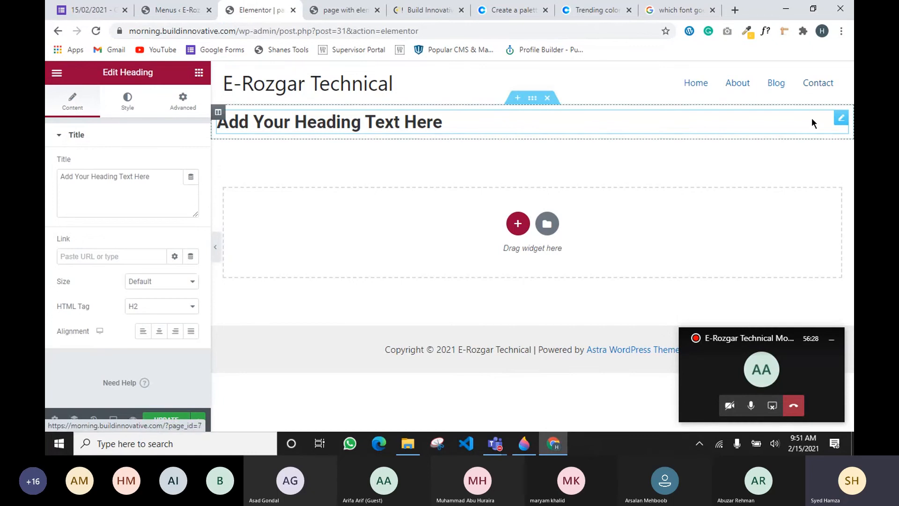
left_click(54, 73)
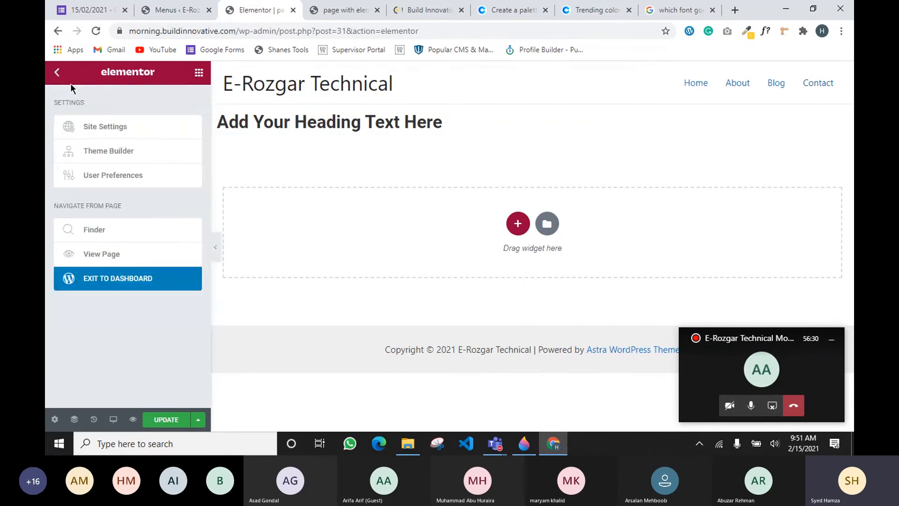
left_click(104, 123)
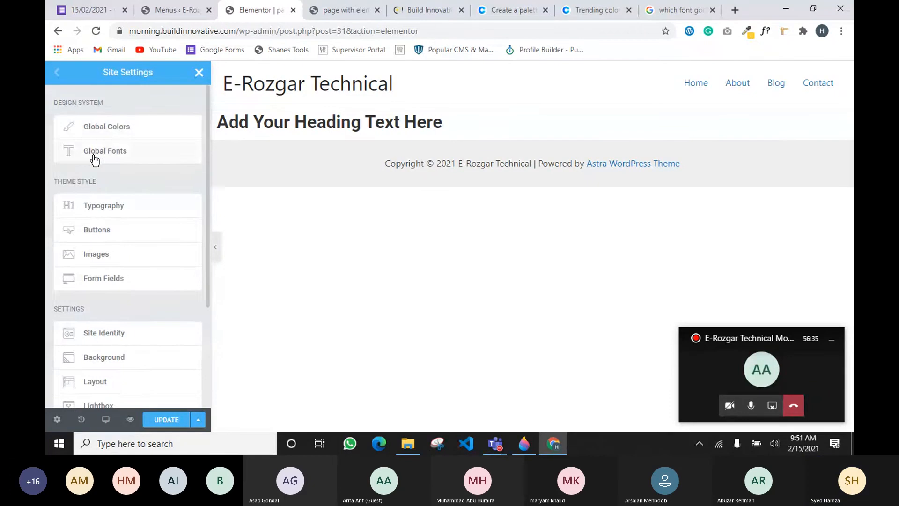
left_click(94, 159)
Set the Primary global font family to Montserrat
left_click(191, 131)
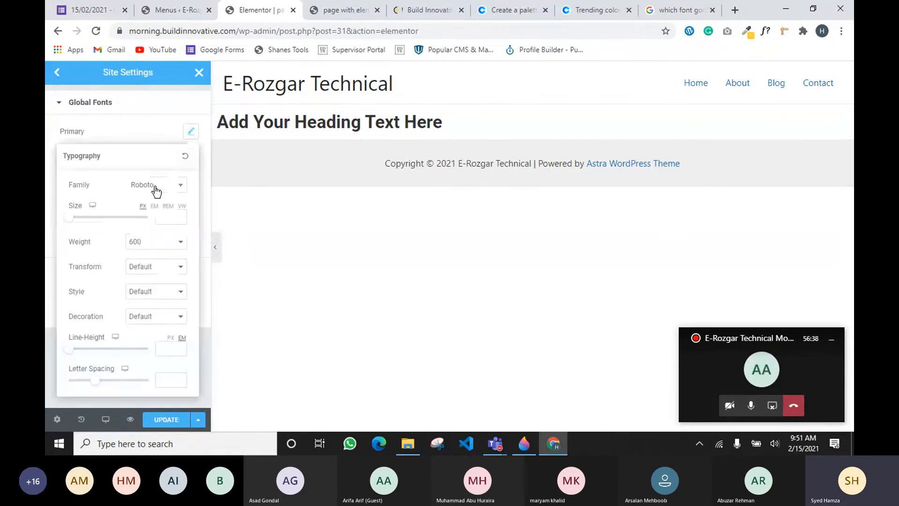
left_click(156, 188)
type("mon")
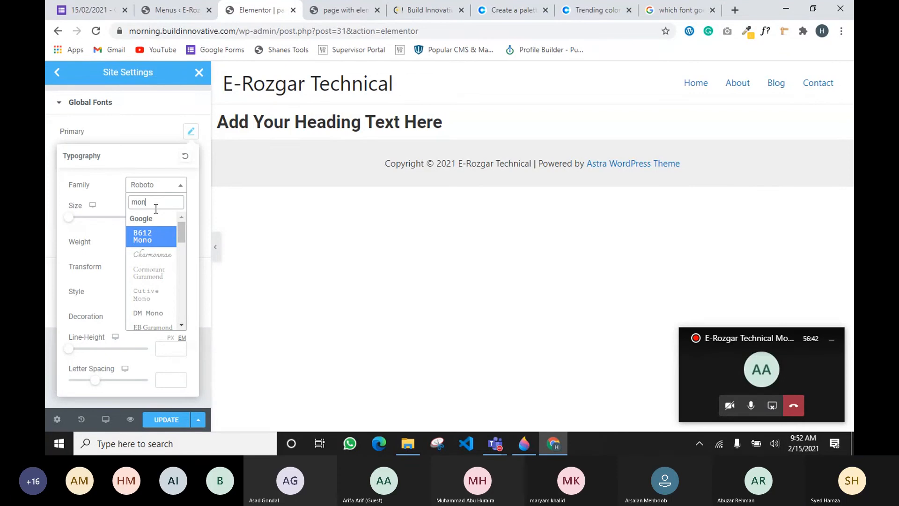
type("t")
key("Down")
key("Down")
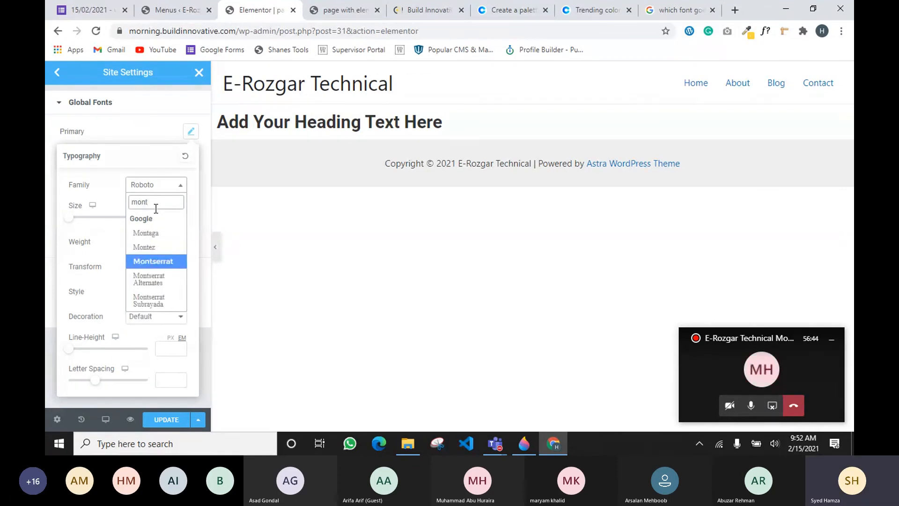
key("Return")
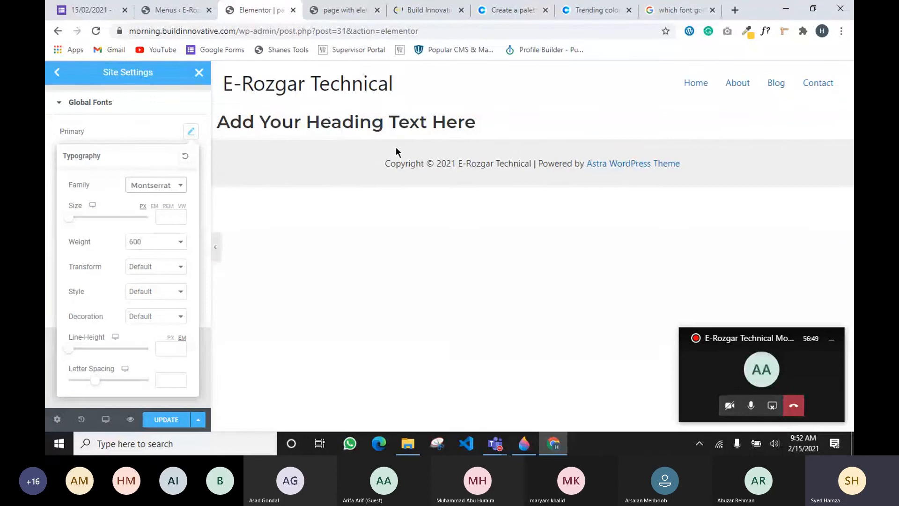
left_click(158, 118)
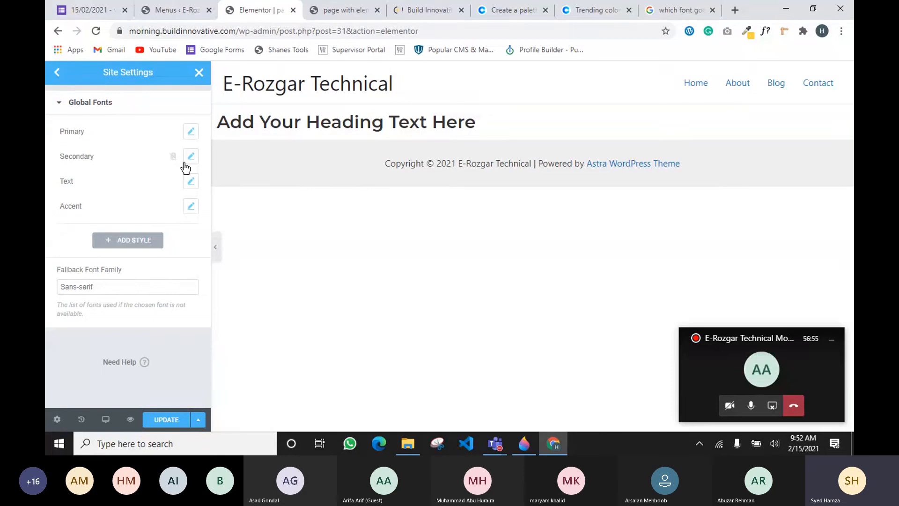
Set the Text global font family to Georgia
left_click(191, 181)
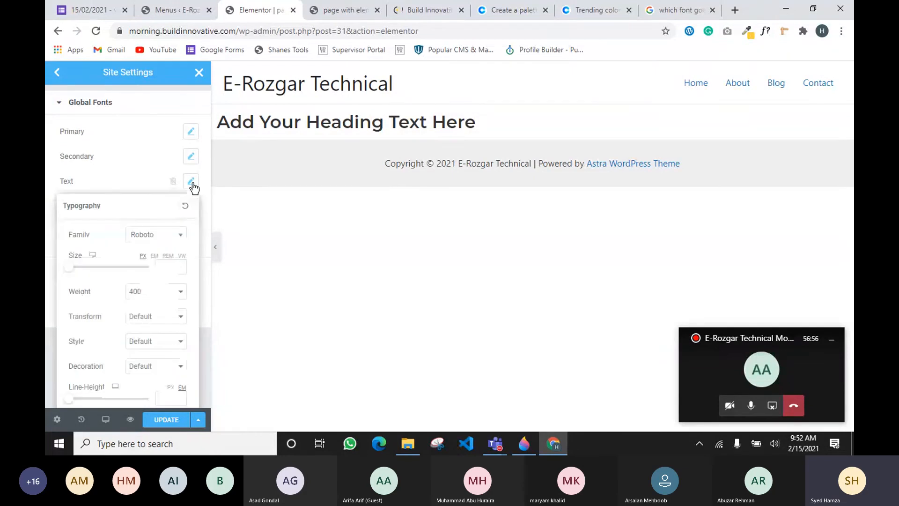
left_click(162, 242)
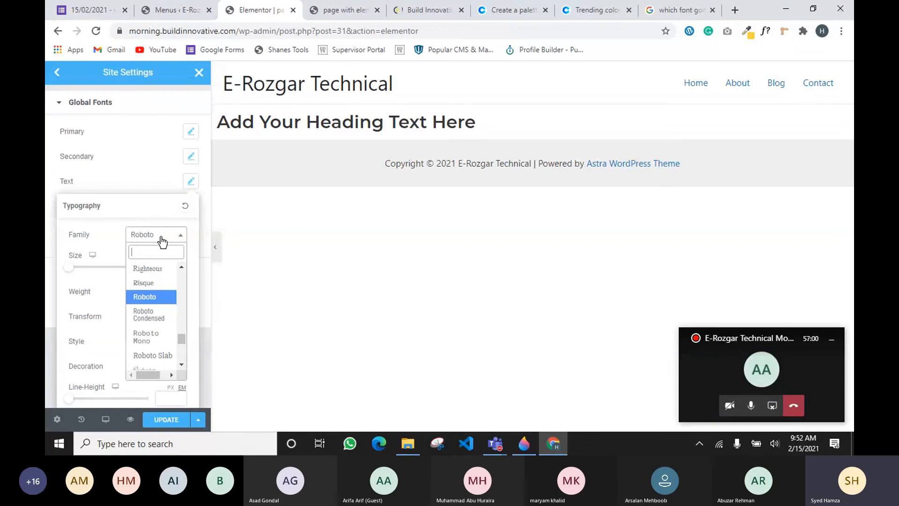
type("ge")
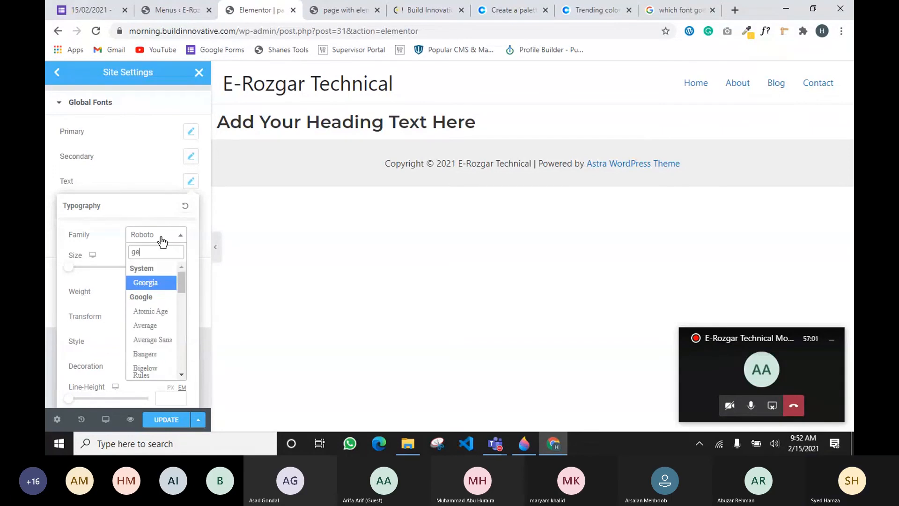
key("Return")
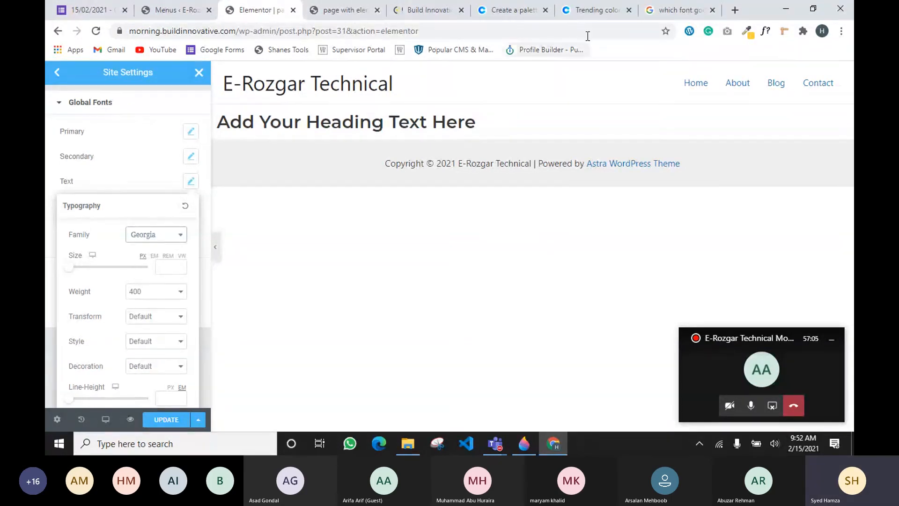
Recheck the Montserrat pairing suggestions in Google, then close the Text typography popover
left_click(667, 12)
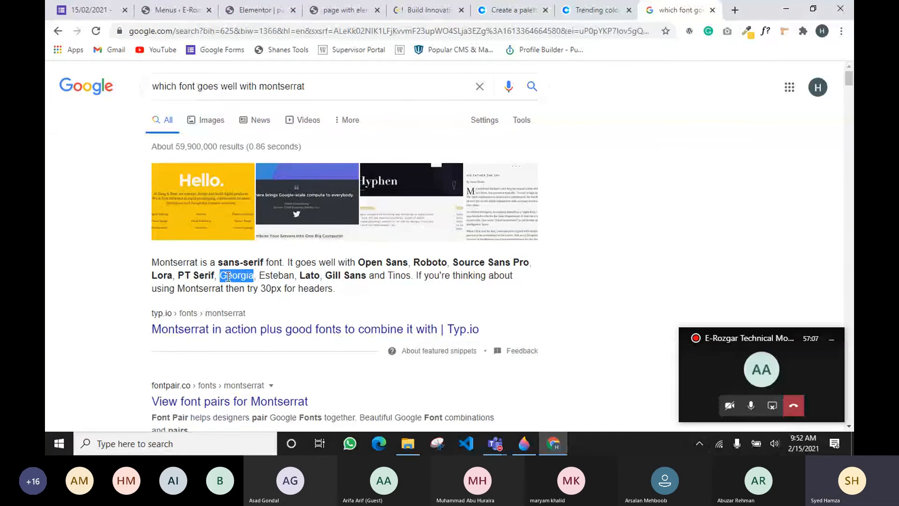
left_click_drag(302, 268, 350, 276)
left_click(648, 313)
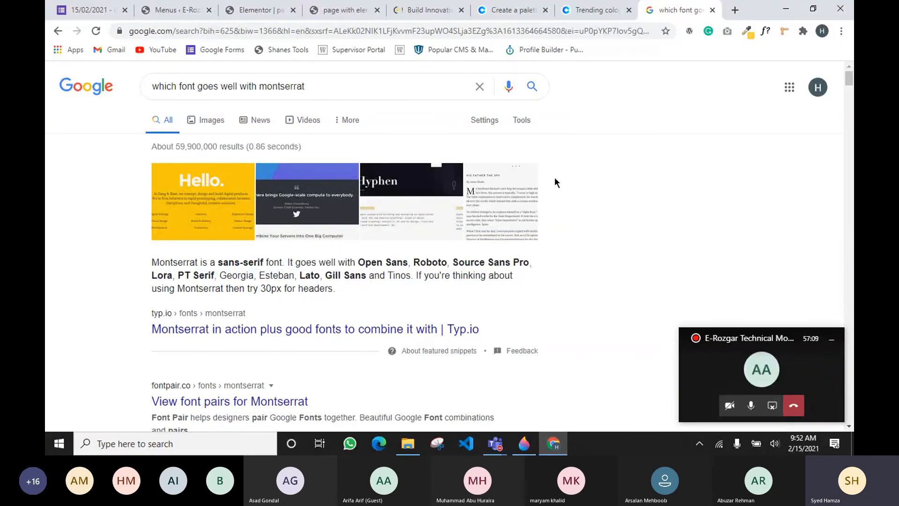
left_click(175, 14)
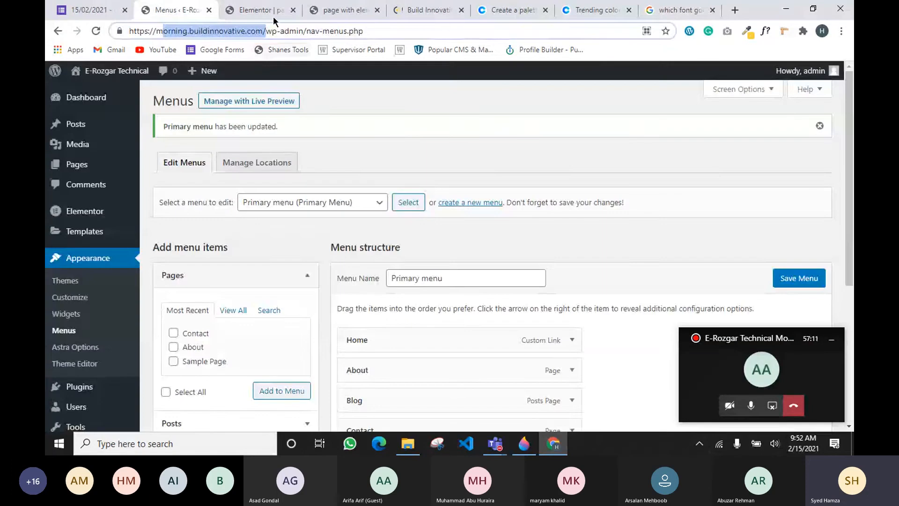
left_click(264, 14)
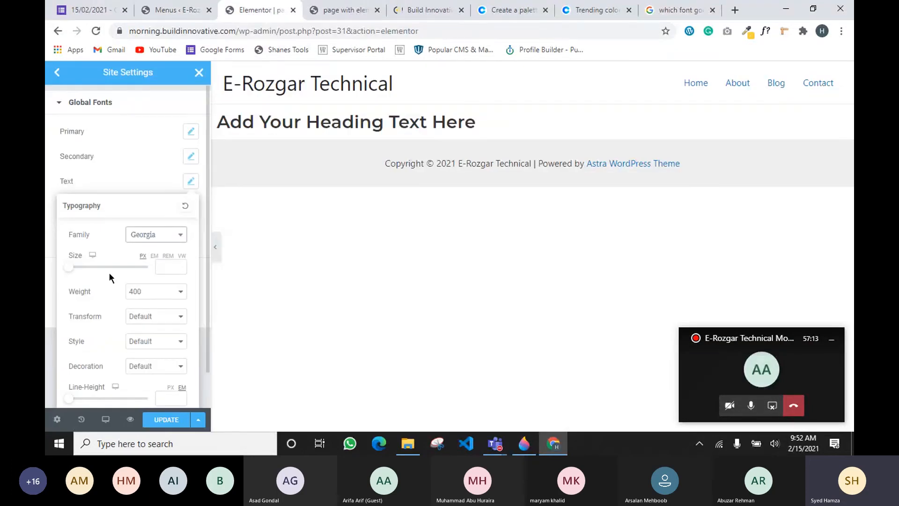
left_click(155, 184)
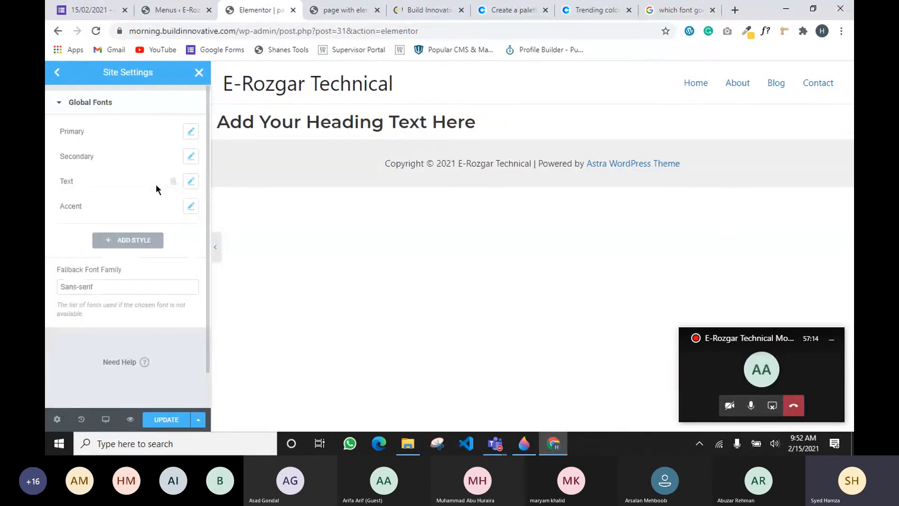
Delete the accidentally added New Item #1 font style and save the site settings with UPDATE
left_click(129, 241)
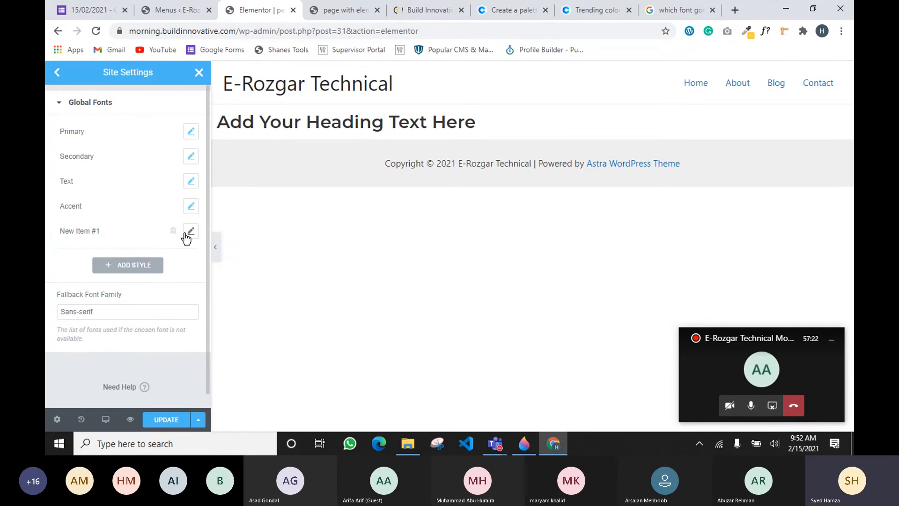
left_click(173, 231)
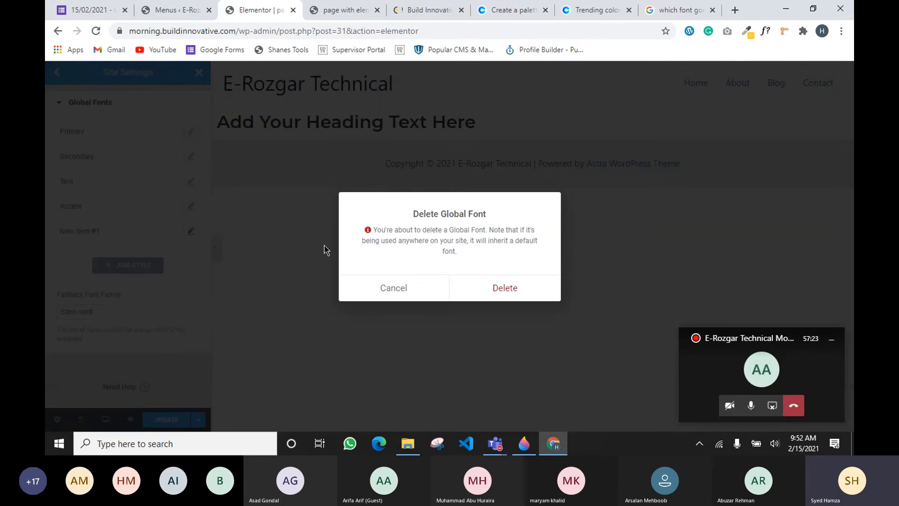
left_click(502, 289)
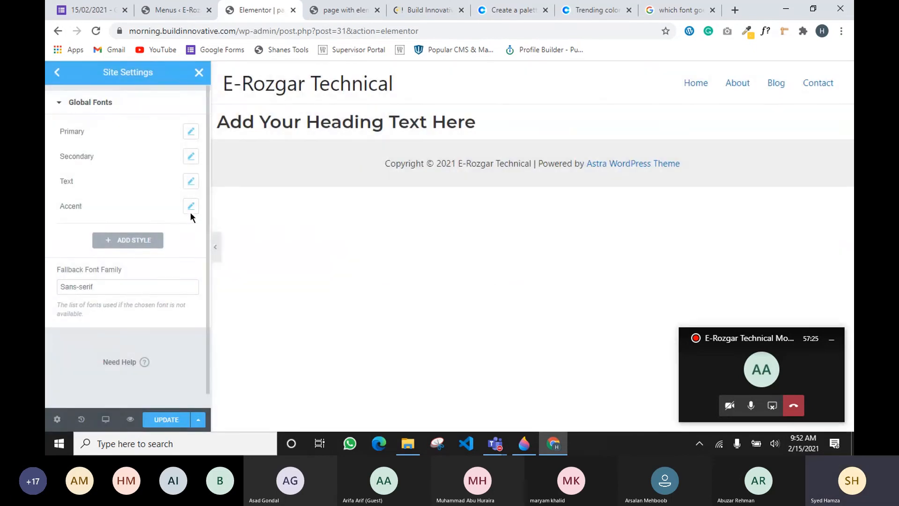
left_click(158, 429)
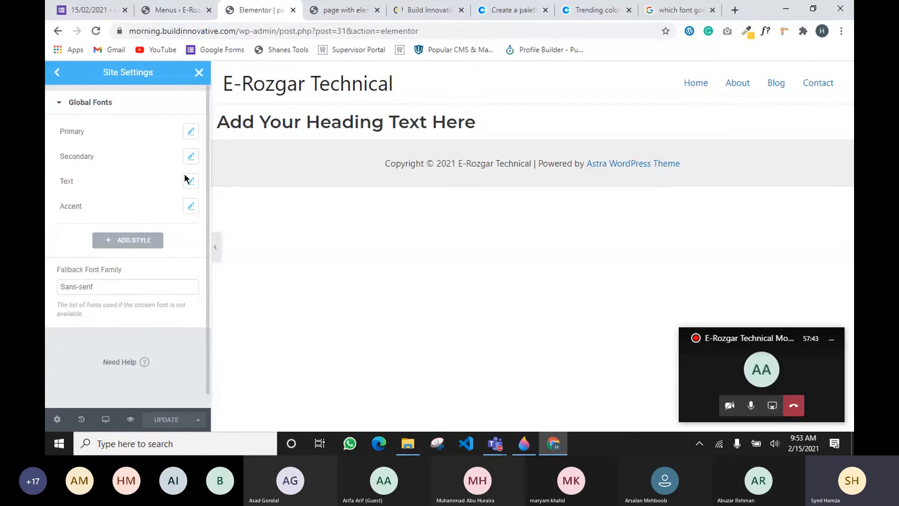
Close site settings and drag a Text Editor and a second Heading widget onto the page
left_click(199, 74)
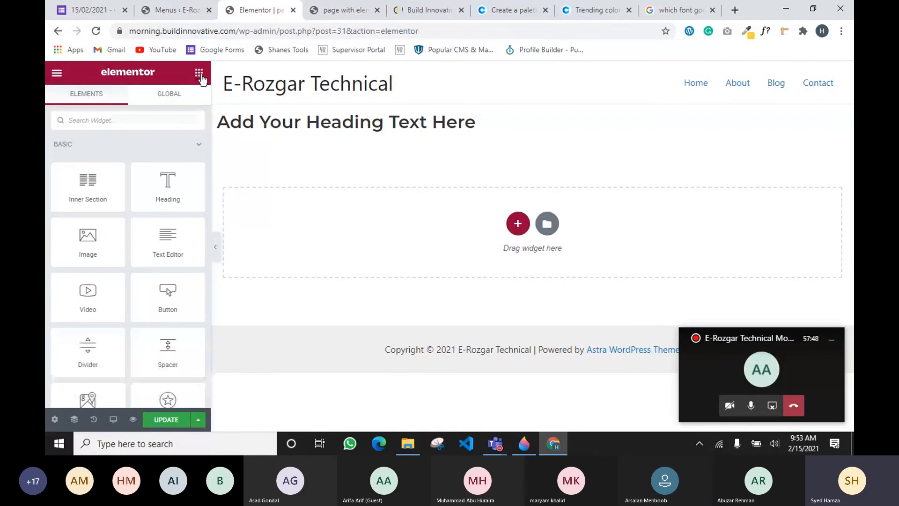
left_click_drag(164, 241, 349, 129)
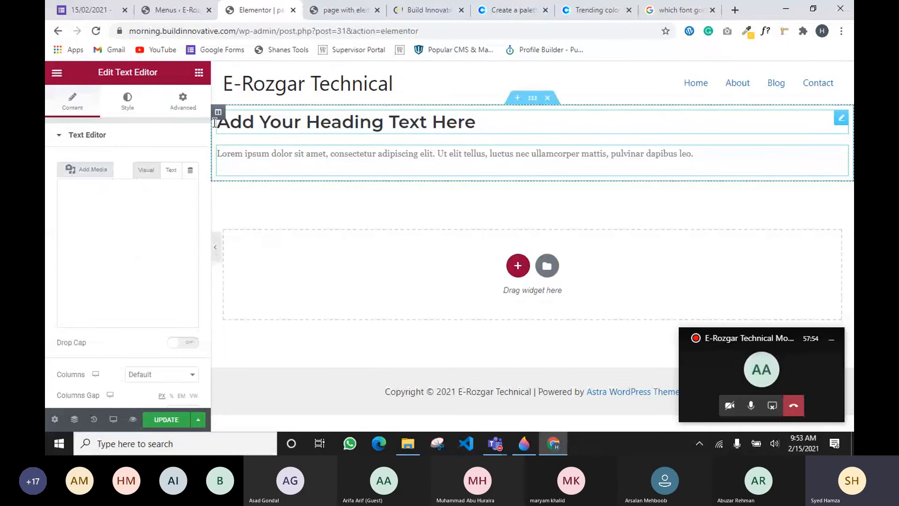
left_click(202, 74)
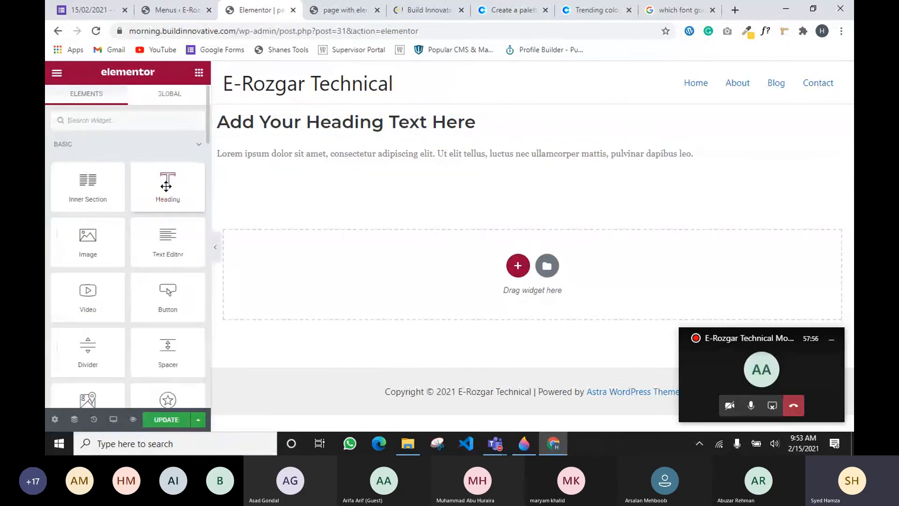
left_click_drag(167, 188, 270, 126)
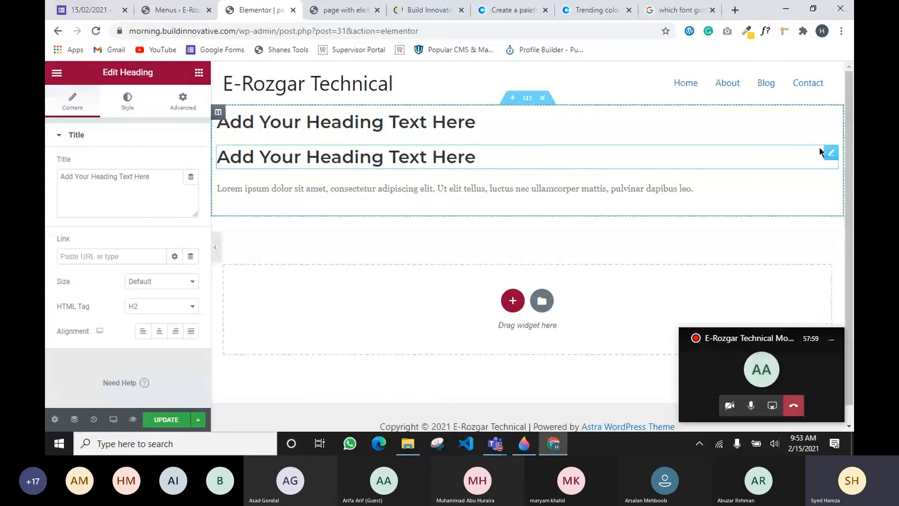
Delete both headings, the text block, and the now-empty top section
right_click(819, 147)
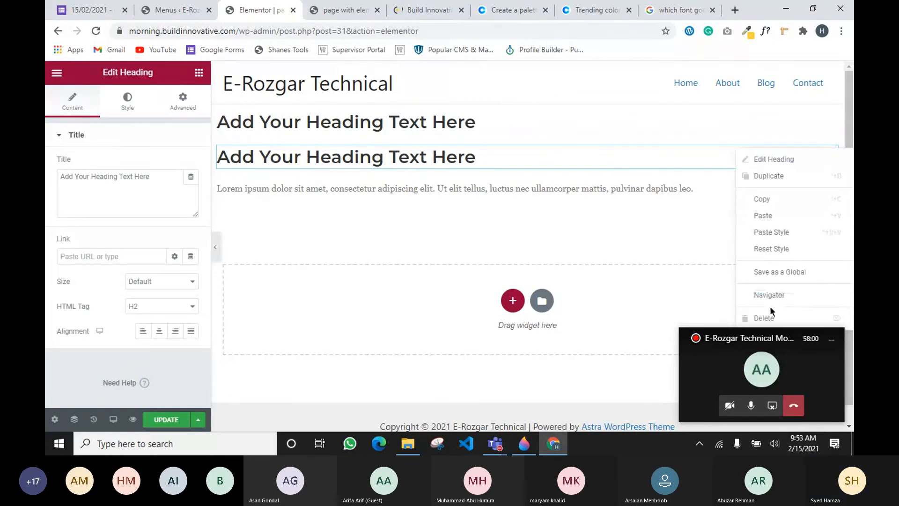
left_click(770, 318)
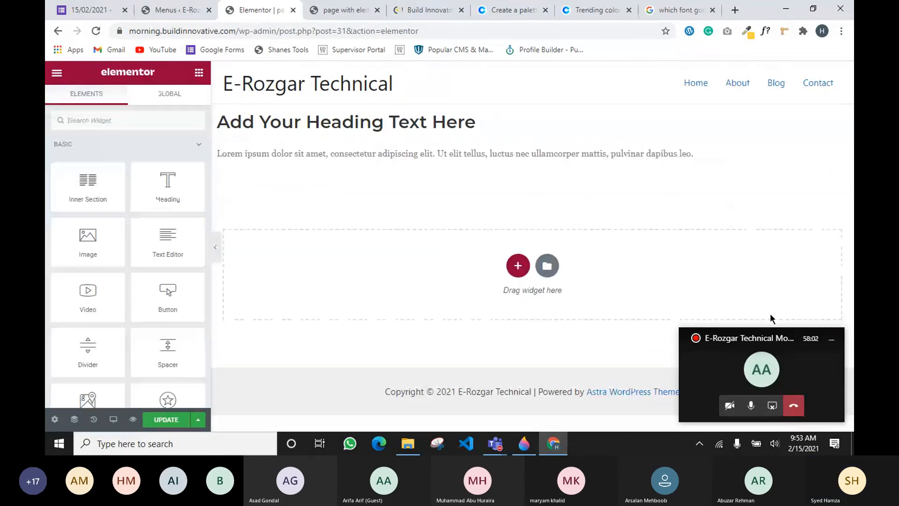
right_click(833, 119)
left_click(779, 287)
right_click(832, 118)
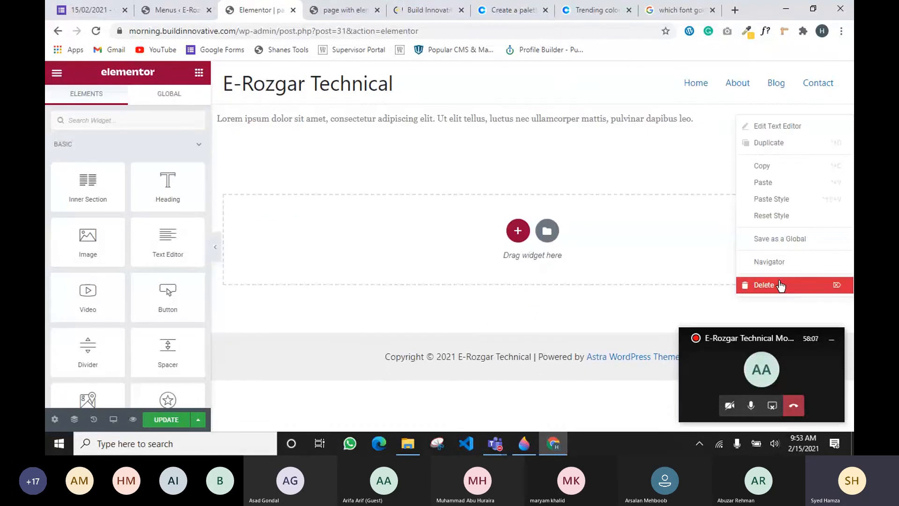
left_click(779, 285)
left_click(546, 98)
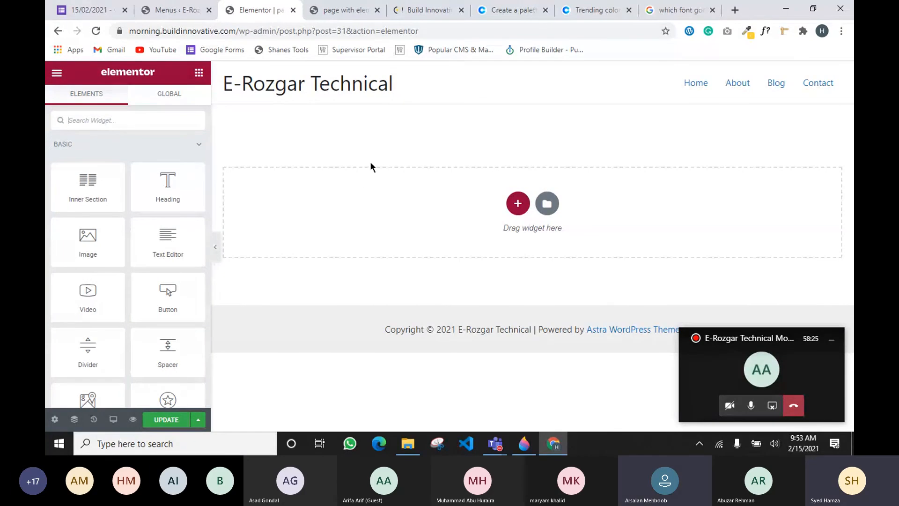
Show the Select Your Structure picker, then briefly check the Paint 3D layout sketch
left_click(518, 203)
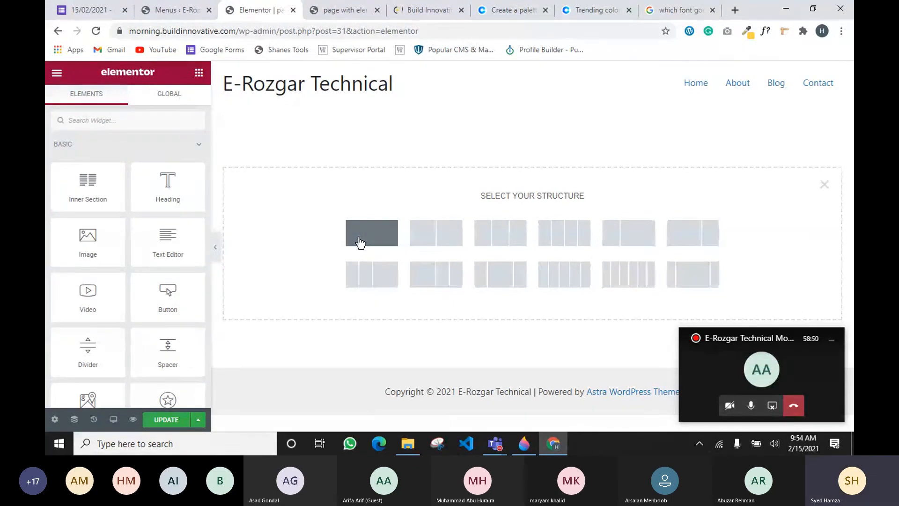
mouse_move(498, 450)
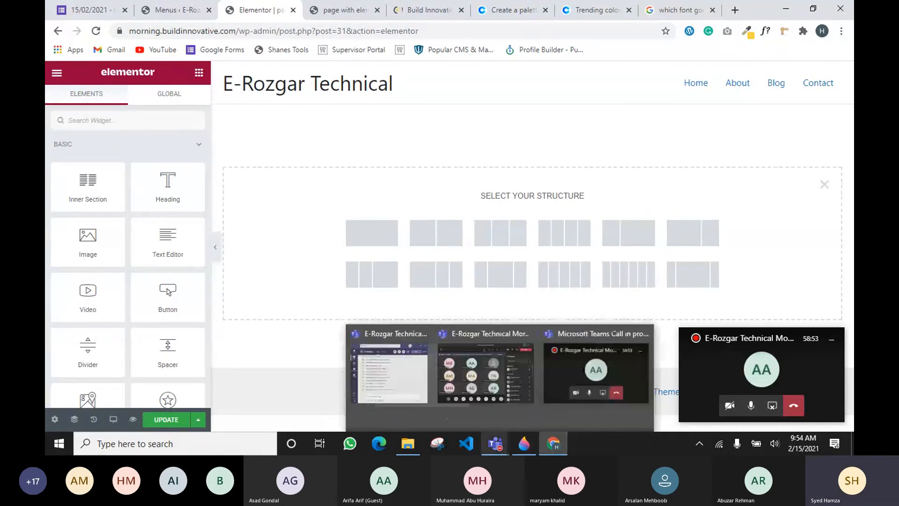
left_click(524, 444)
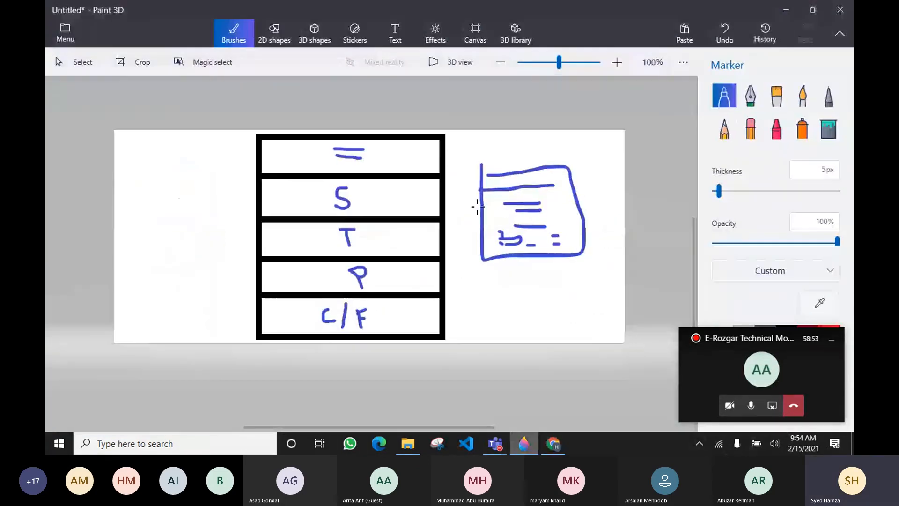
left_click(787, 11)
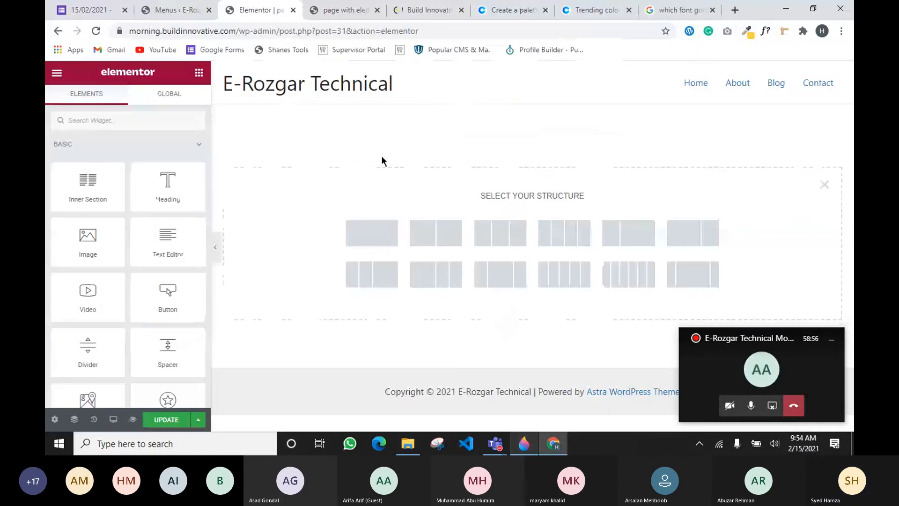
Choose the single-column structure for the new section and dismiss the right-click tip
left_click(383, 232)
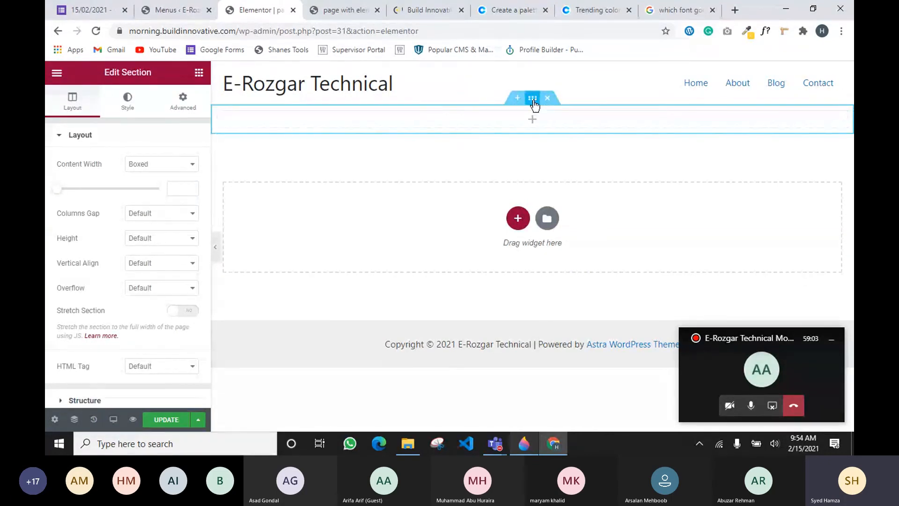
double_click(151, 74)
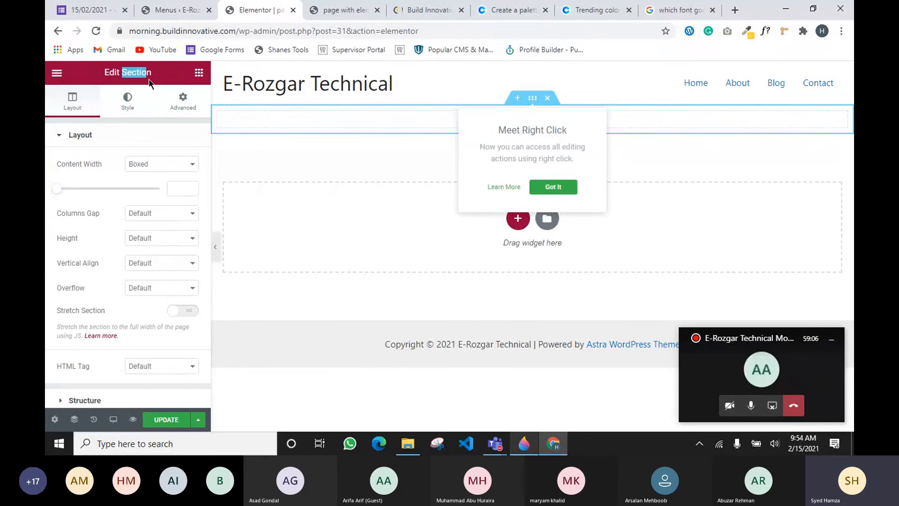
left_click(533, 99)
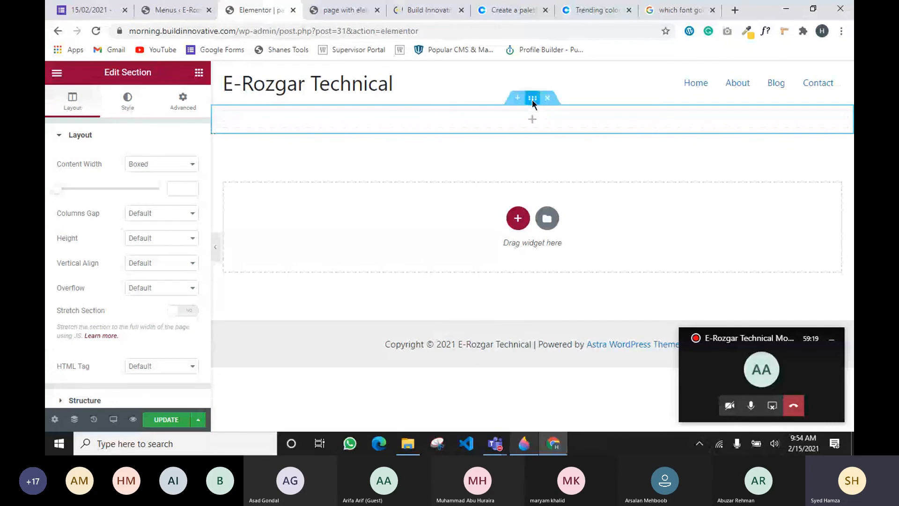
Set the section height to Min Height with a 100 VH minimum
left_click(182, 238)
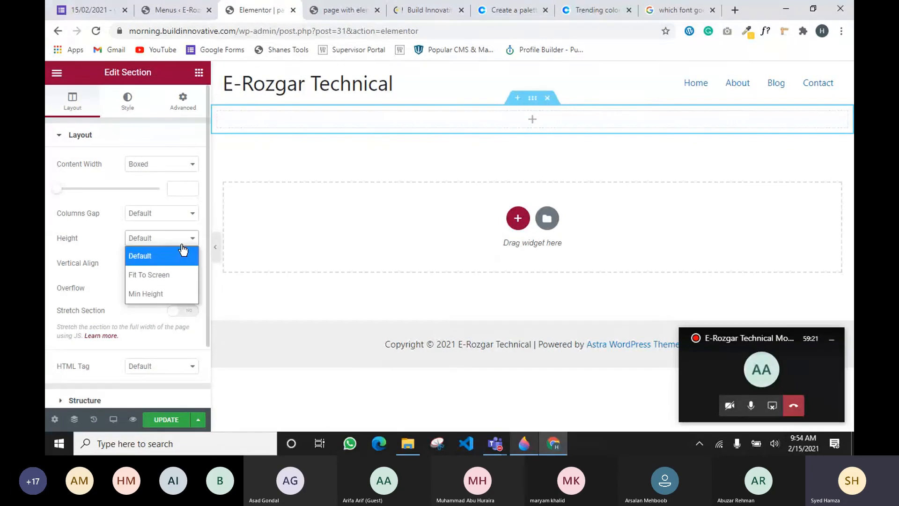
left_click(179, 293)
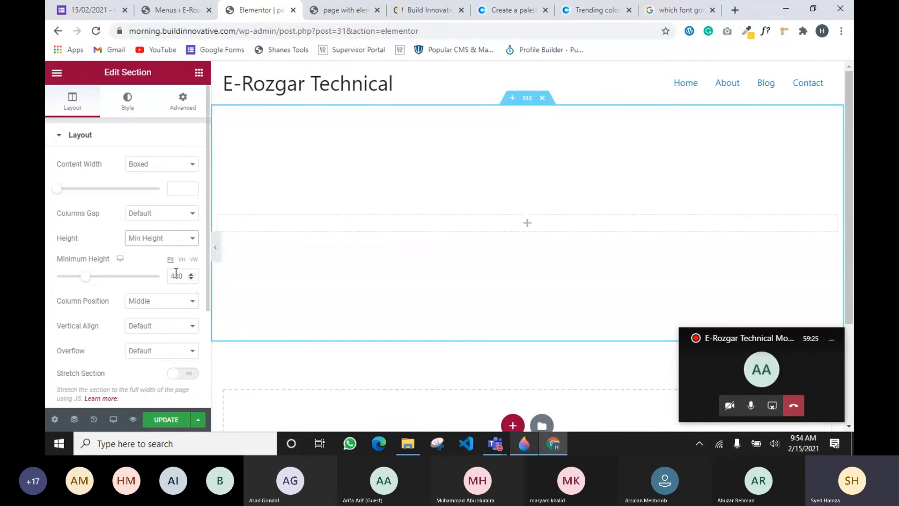
left_click(181, 259)
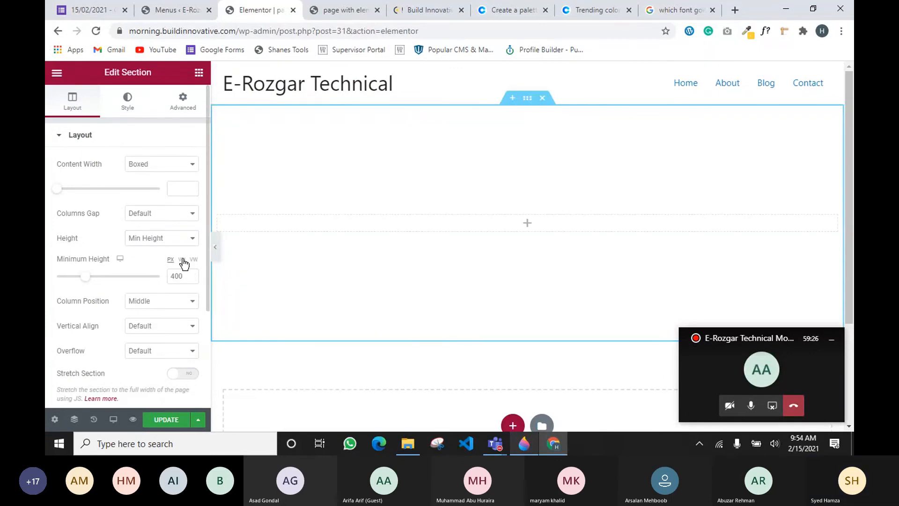
left_click(164, 276)
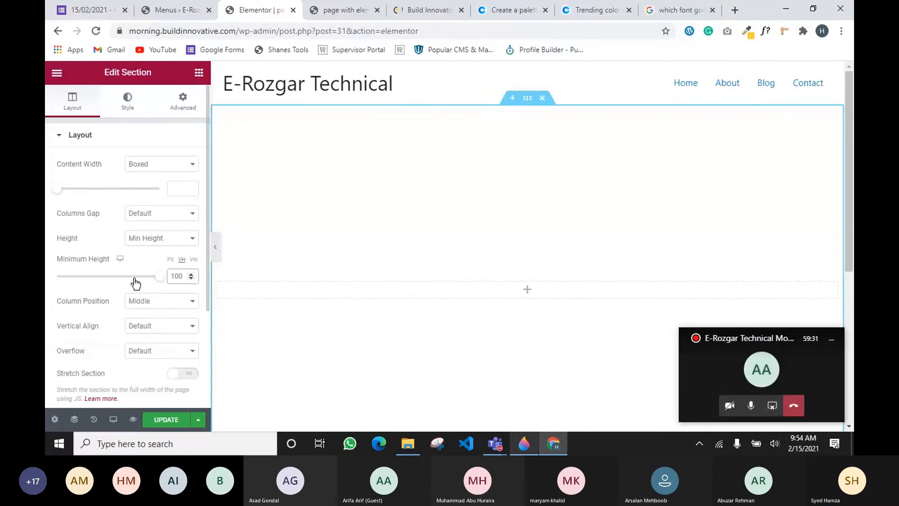
scroll(396, 238, "down", 6)
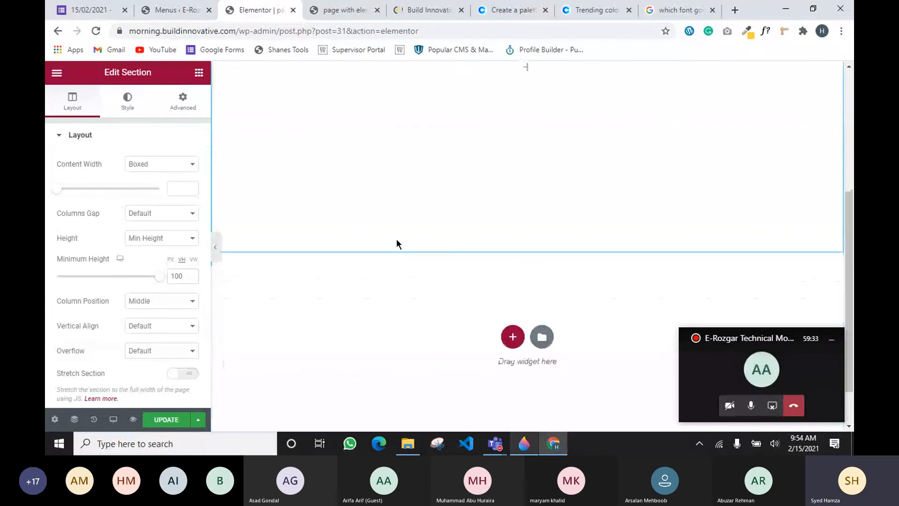
scroll(396, 238, "up", 5)
scroll(458, 161, "up", 1)
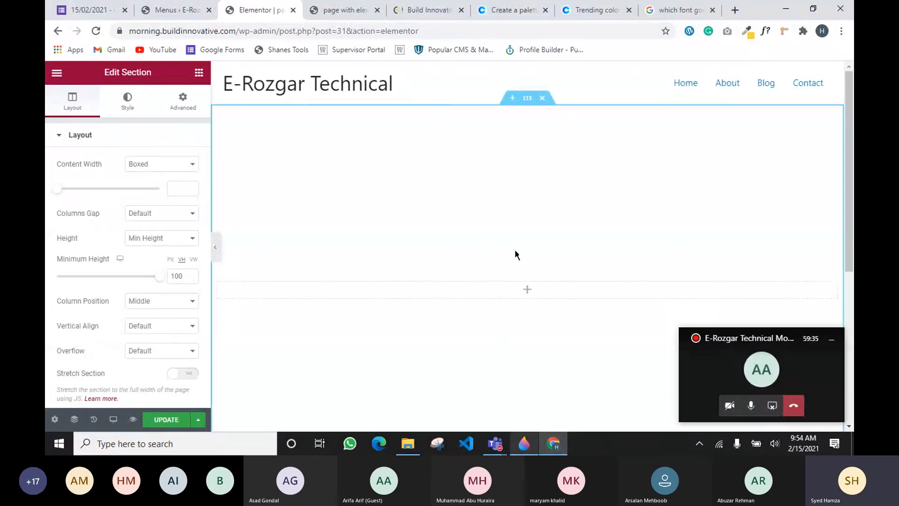
scroll(515, 253, "down", 3)
scroll(511, 280, "up", 3)
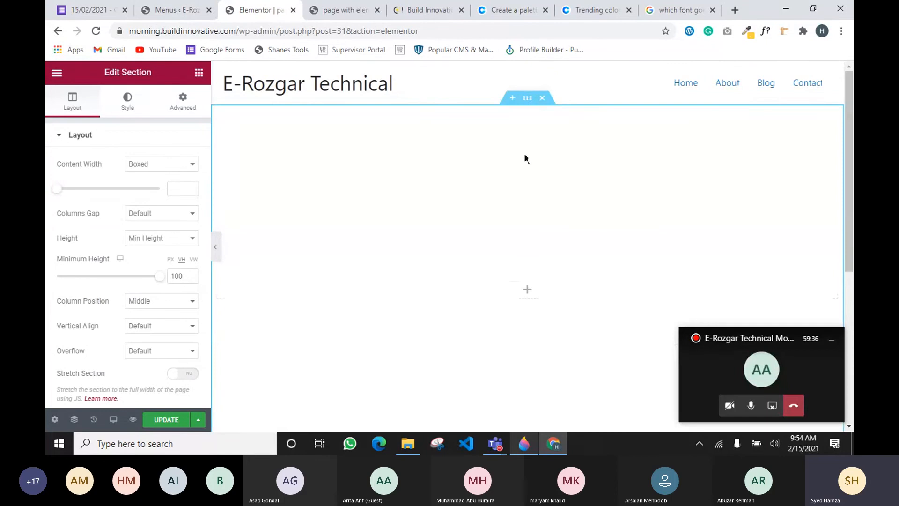
Hide the meeting window, select the new section and open its background style settings
left_click(832, 340)
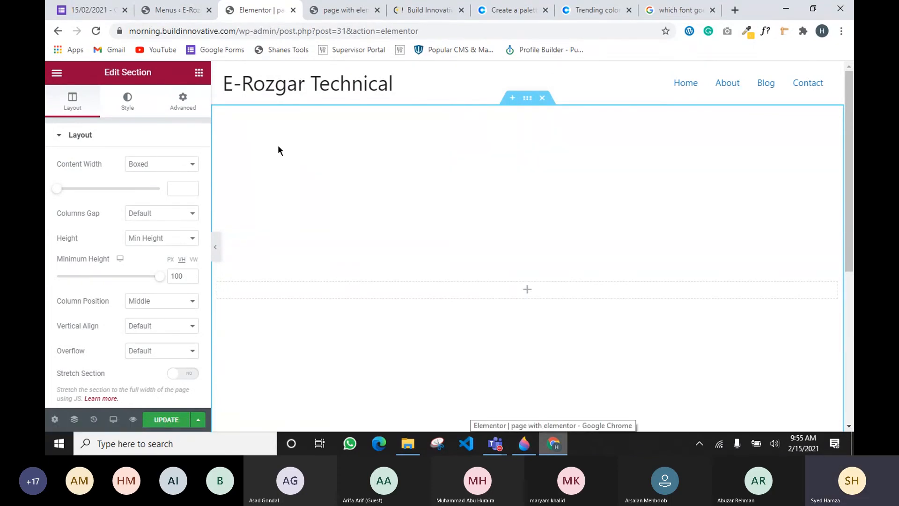
left_click(528, 101)
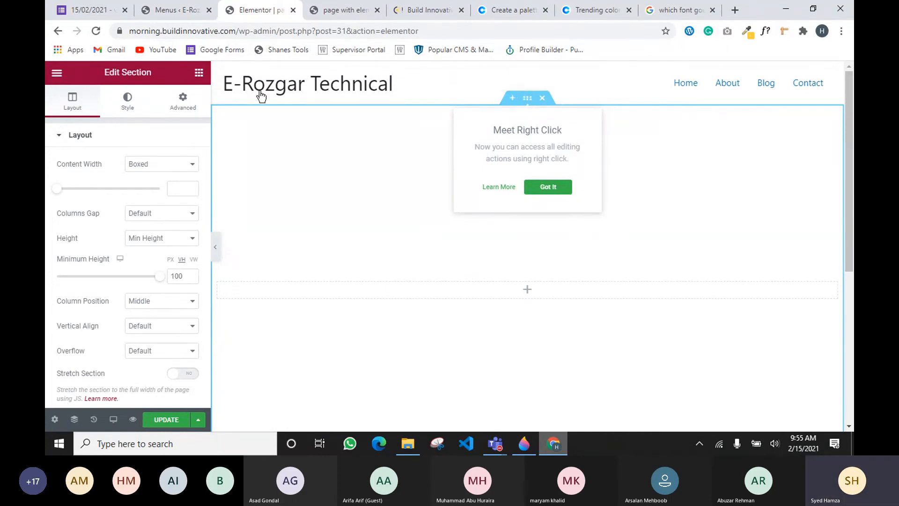
left_click(119, 99)
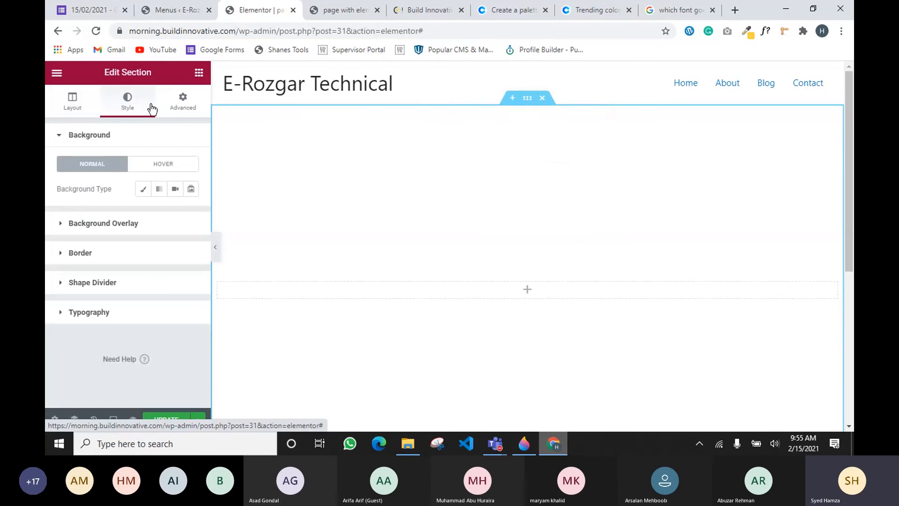
Open unsplash.com and pixabay.com in new browser tabs, returning to Unsplash
left_click(732, 10)
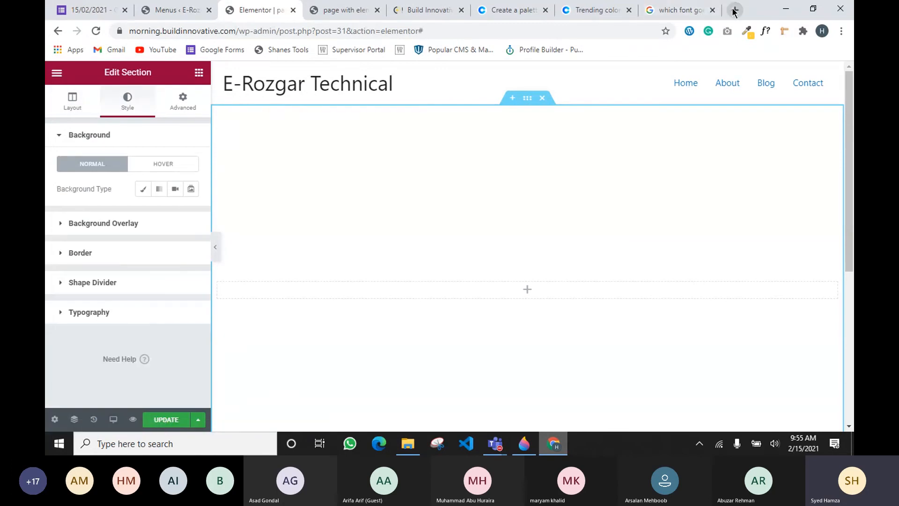
type("unsplash.com")
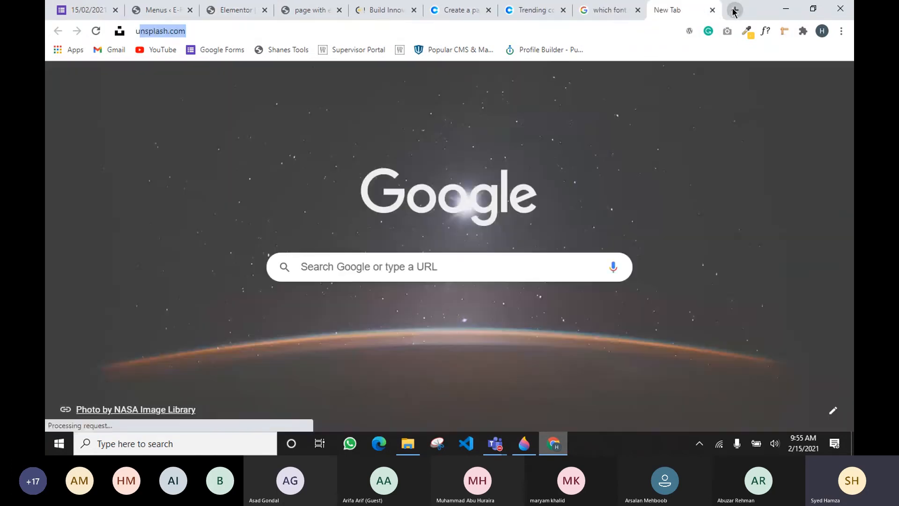
key("Return")
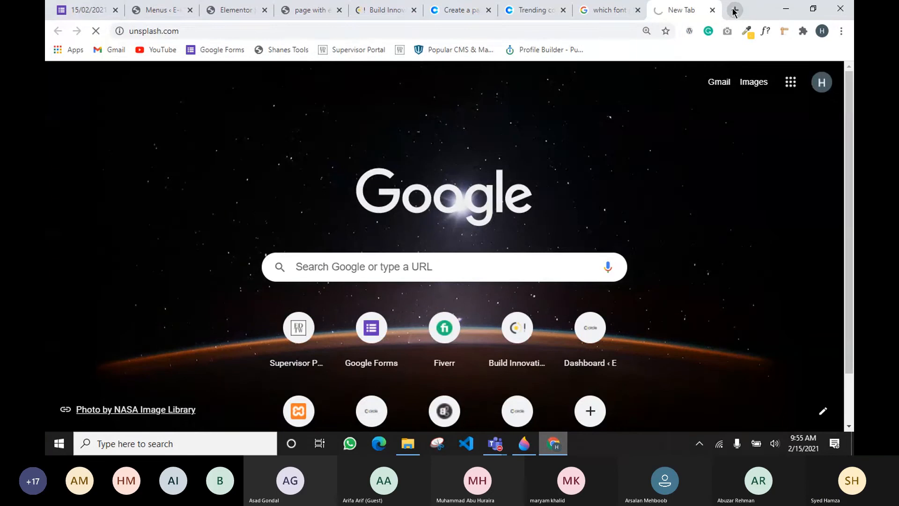
left_click(733, 11)
type("pixabay.com")
key("Return")
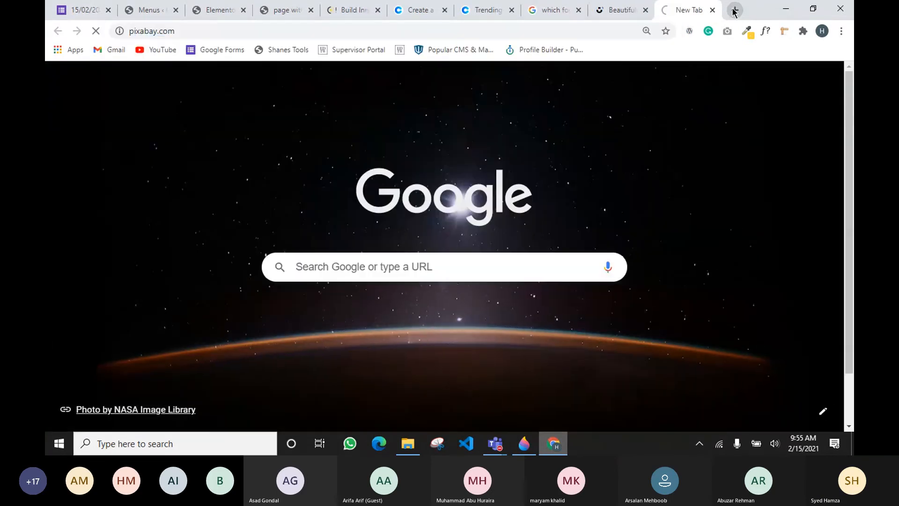
left_click(611, 9)
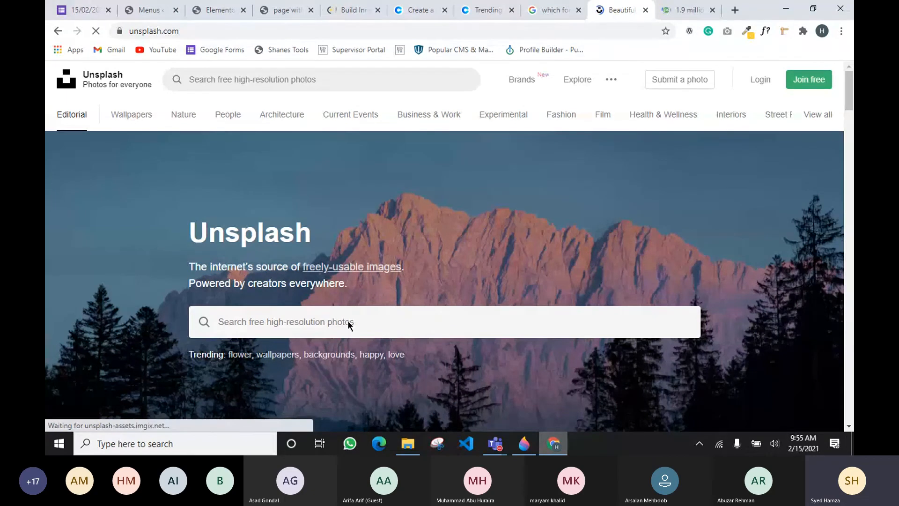
Search Unsplash for 'agency' and open the orientation filter dropdown
left_click(312, 321)
type("age")
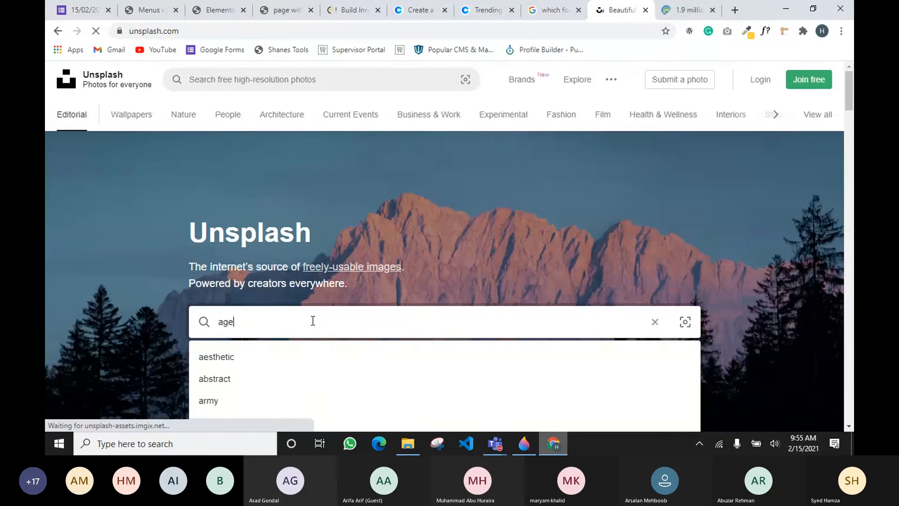
type("ncy")
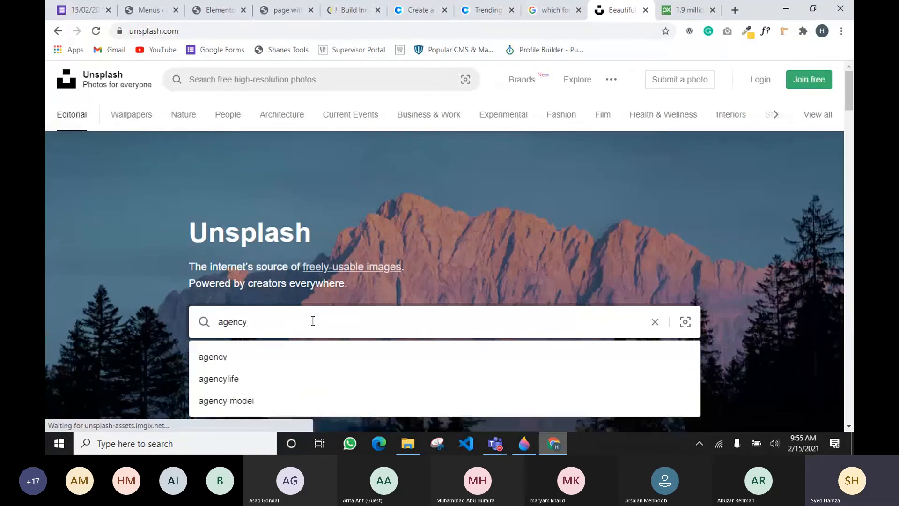
key("Return")
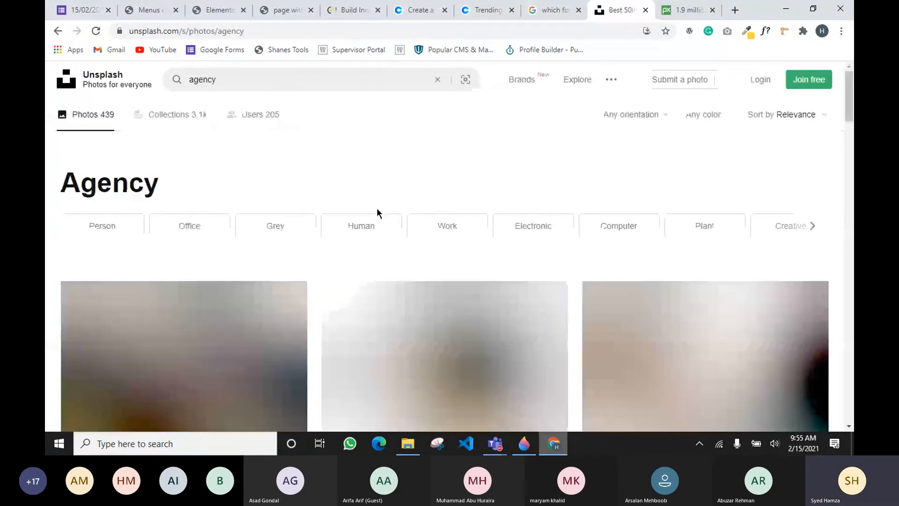
scroll(376, 207, "down", 3)
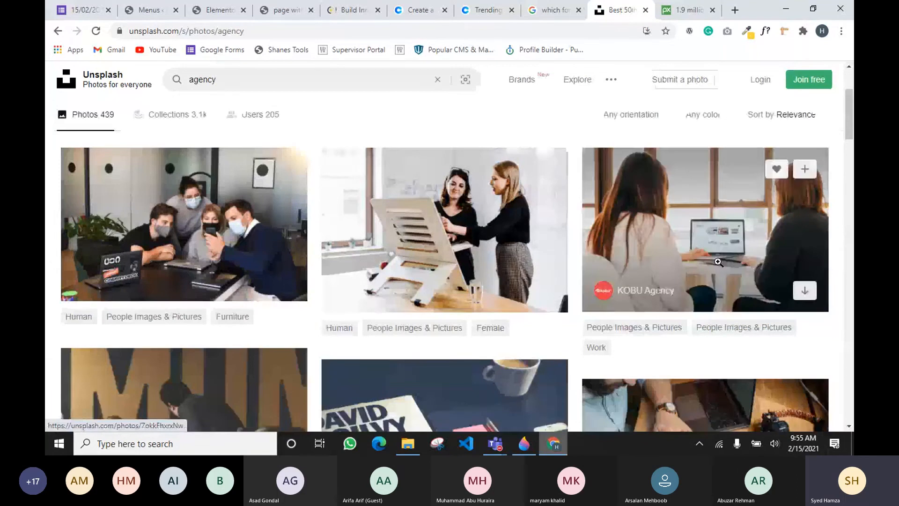
scroll(330, 355, "down", 4)
scroll(741, 312, "down", 5)
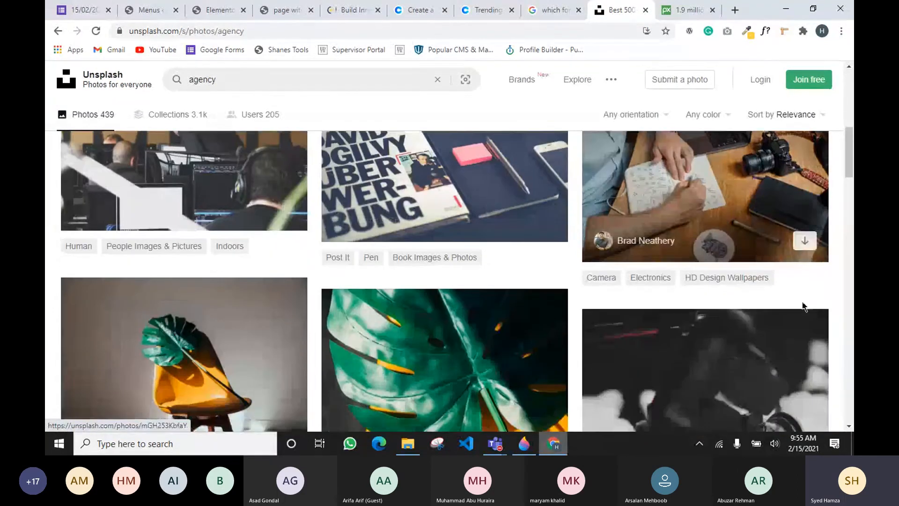
scroll(656, 279, "down", 3)
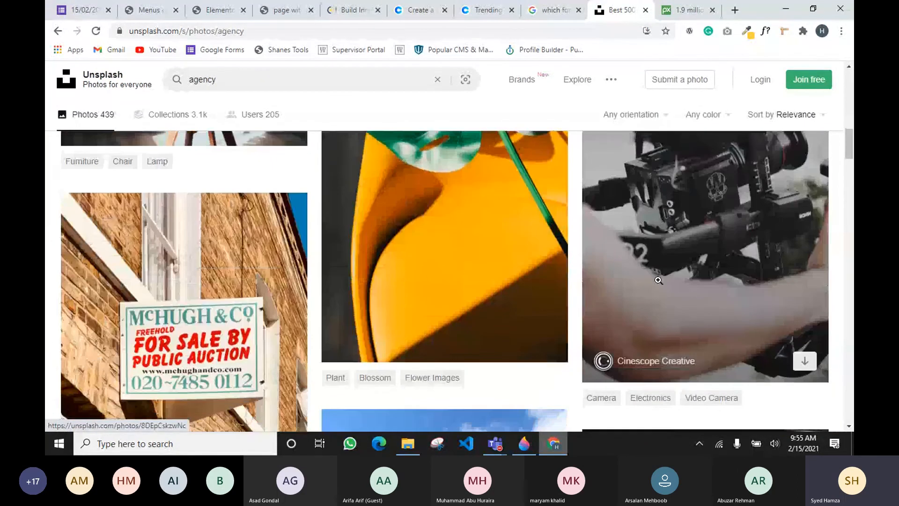
scroll(660, 280, "up", 5)
scroll(662, 280, "up", 5)
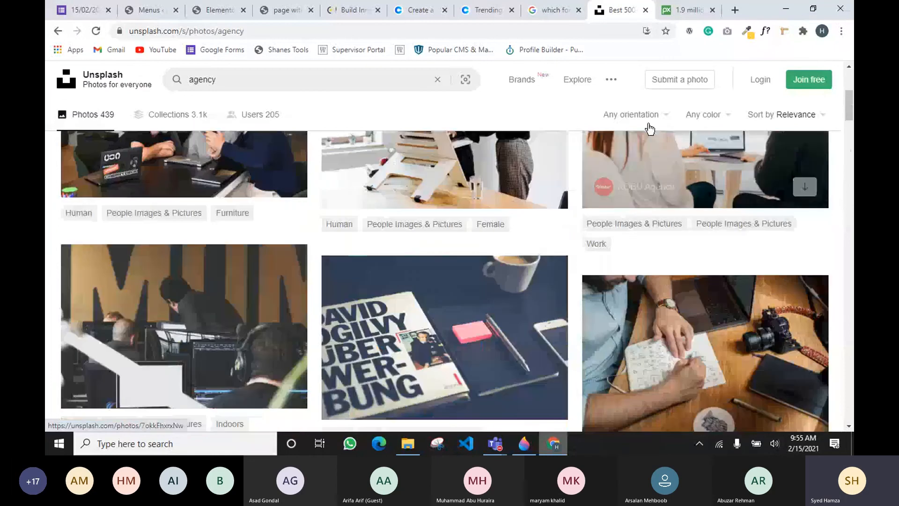
left_click(650, 115)
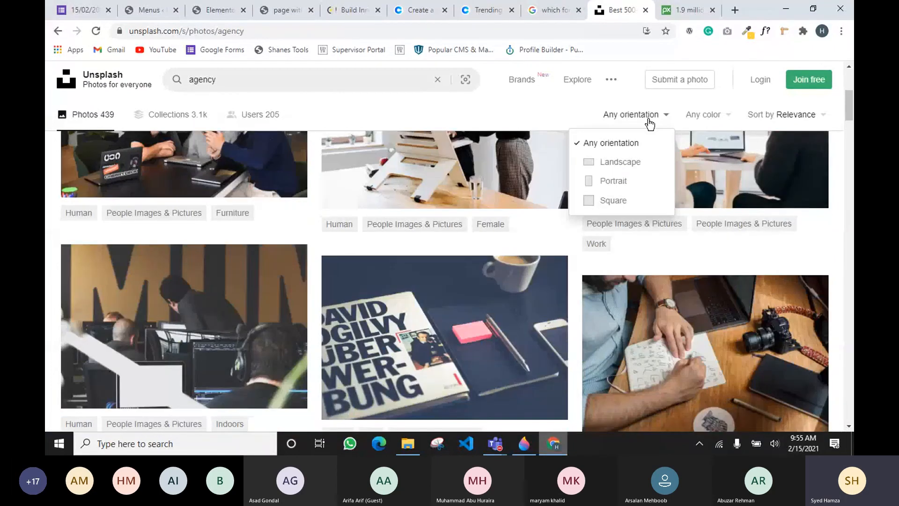
Filter the agency results to Landscape photos and browse them
left_click(620, 161)
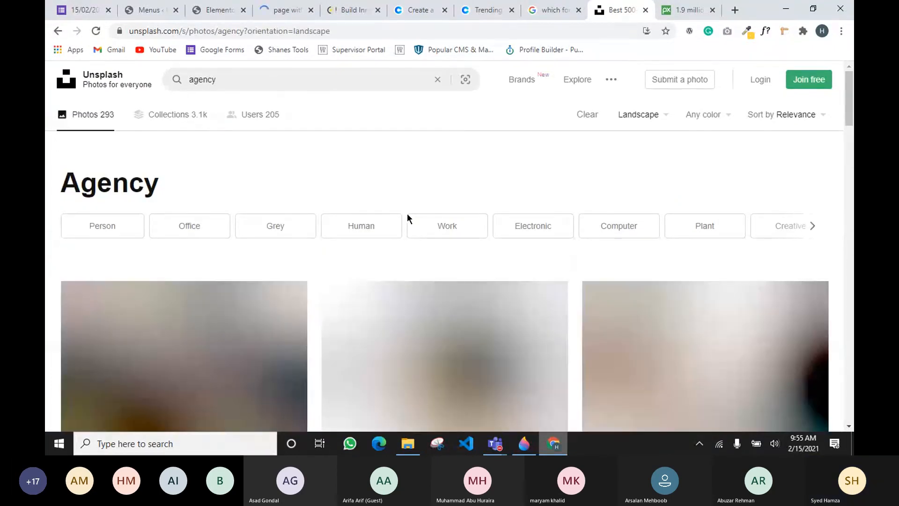
scroll(179, 303, "down", 1)
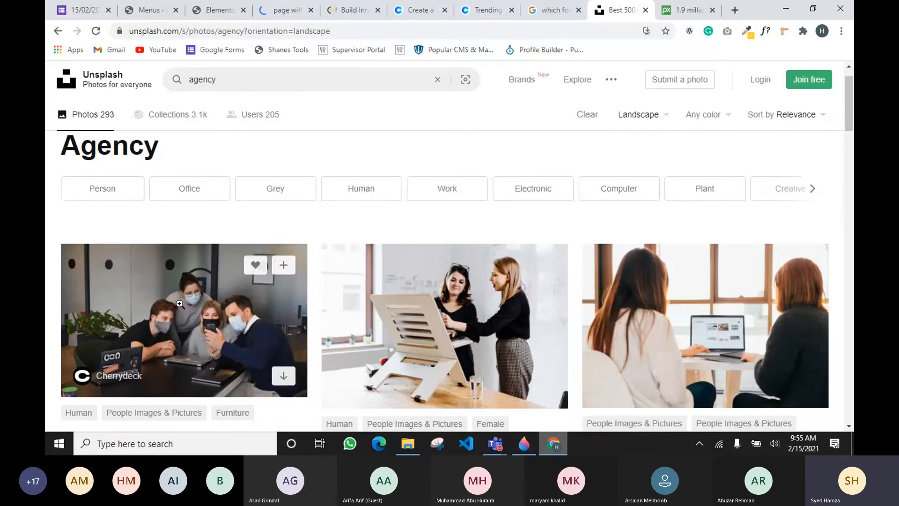
scroll(656, 290, "down", 5)
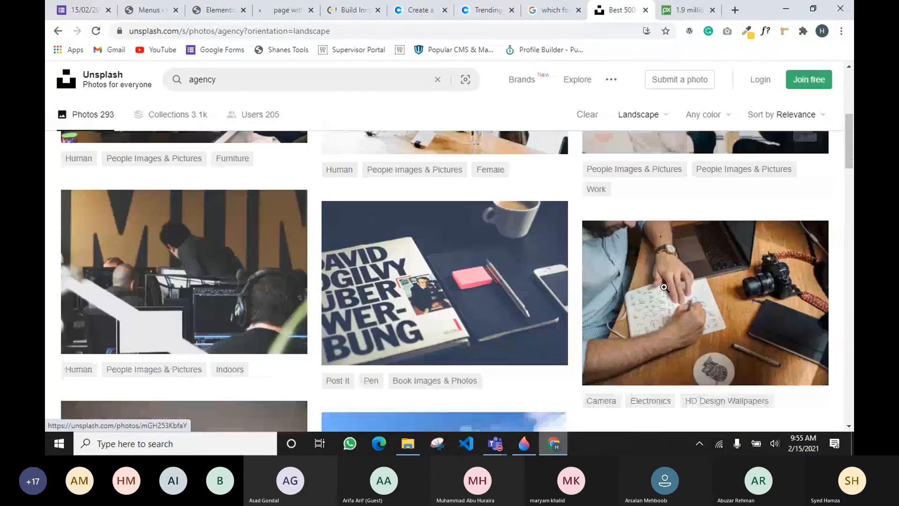
scroll(663, 287, "down", 4)
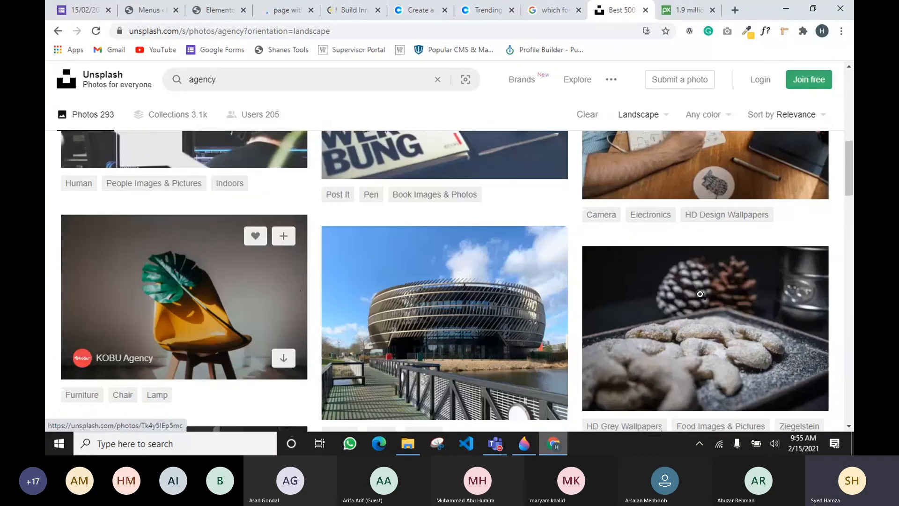
scroll(699, 293, "down", 10)
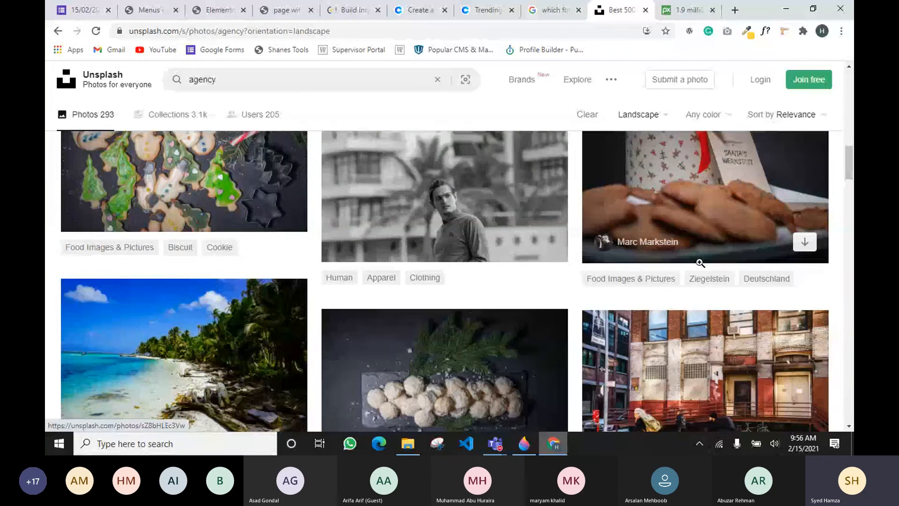
scroll(545, 267, "down", 3)
scroll(608, 300, "up", 1)
Download the round glass building photo as a JPG
scroll(679, 328, "down", 4)
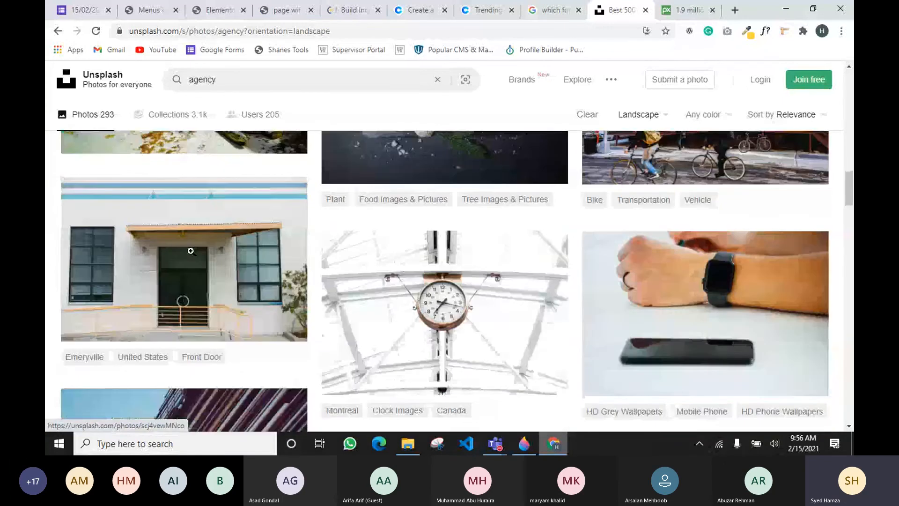
scroll(702, 344, "up", 4)
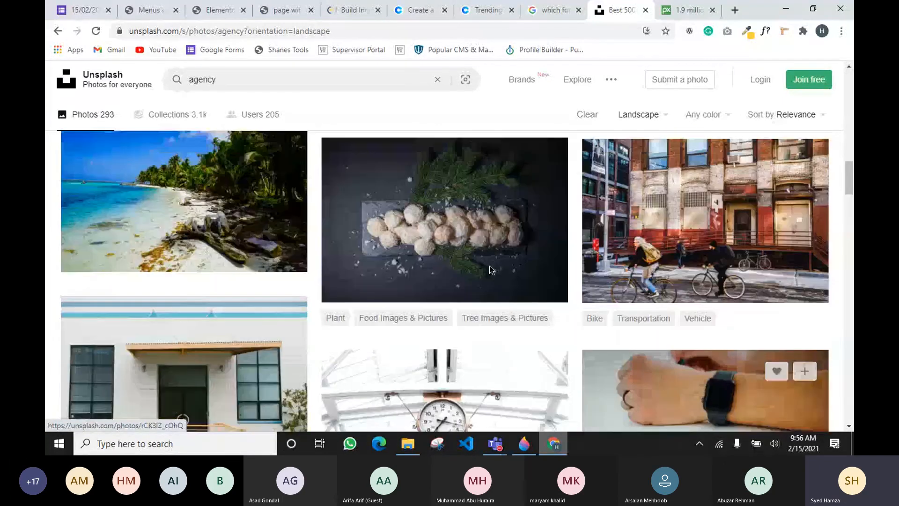
scroll(489, 269, "up", 12)
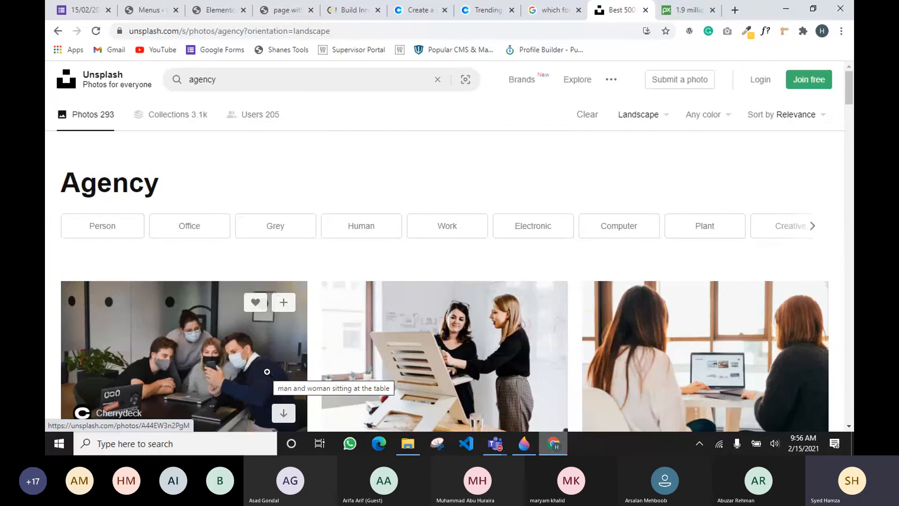
scroll(182, 344, "down", 3)
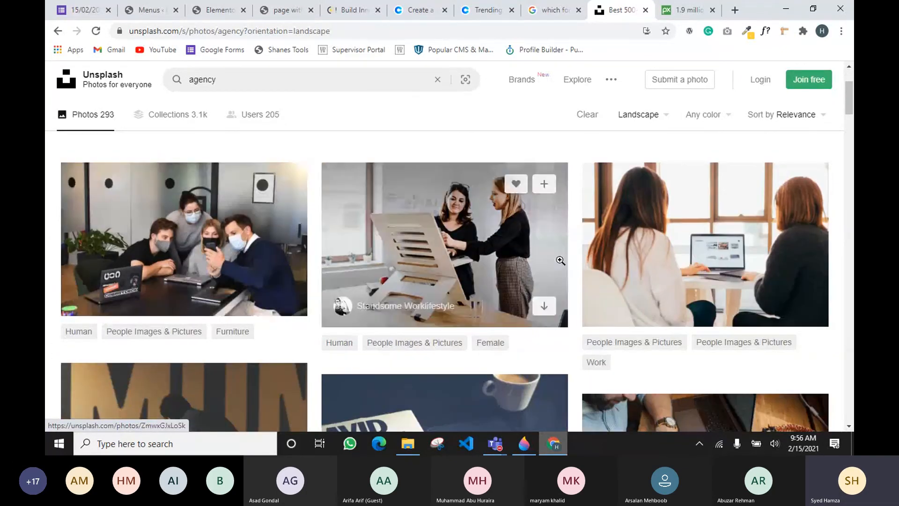
scroll(636, 255, "down", 4)
scroll(635, 254, "down", 3)
scroll(636, 254, "down", 6)
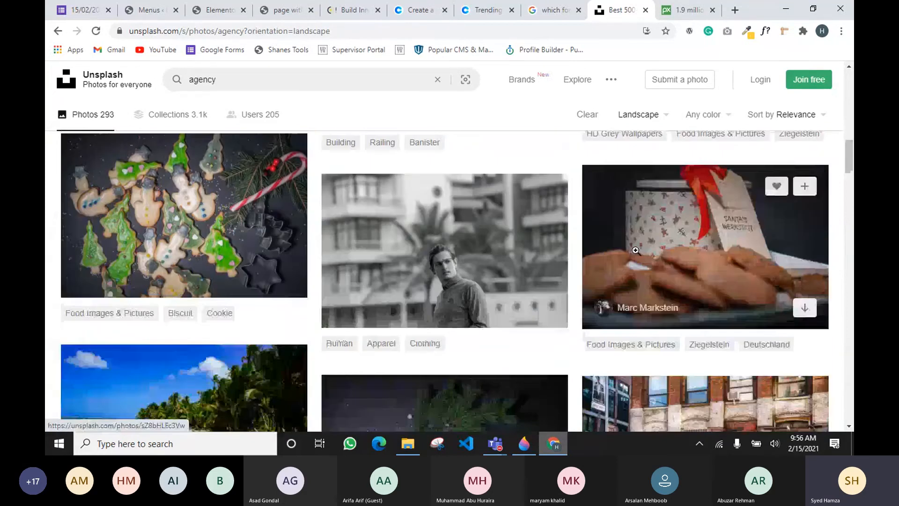
scroll(636, 254, "up", 4)
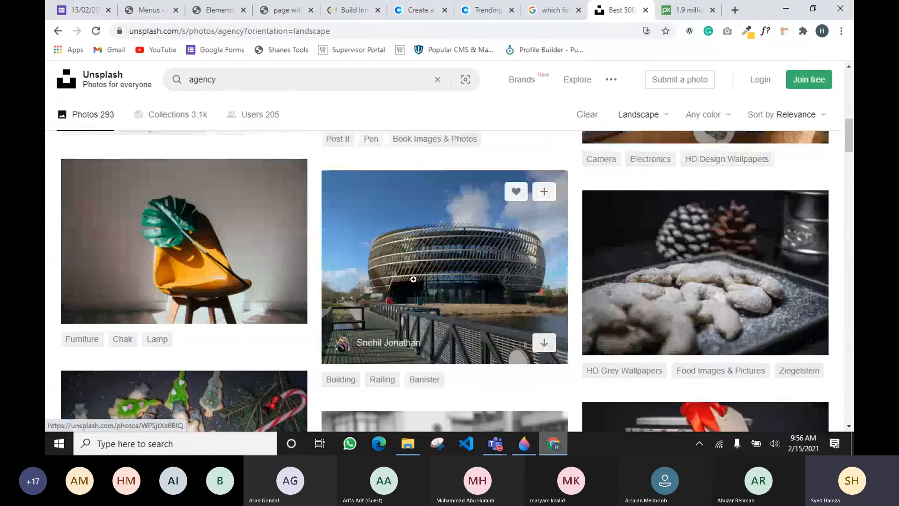
left_click(544, 343)
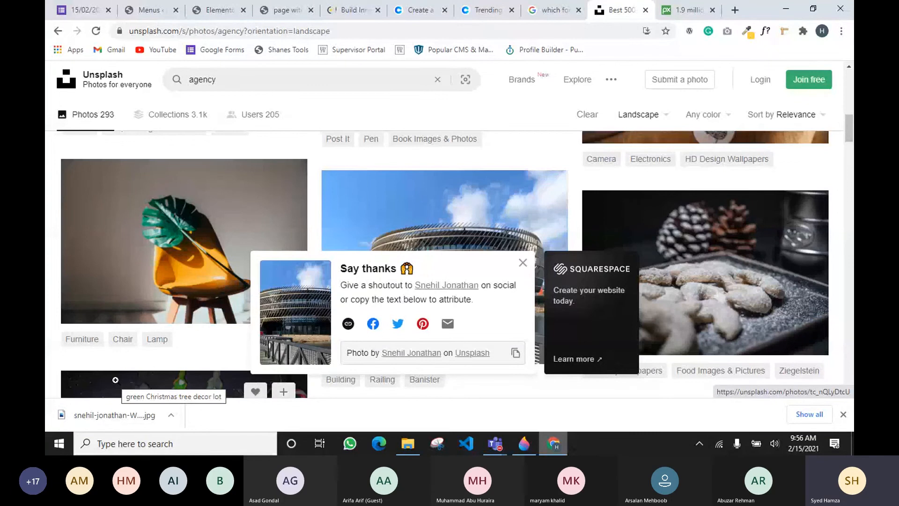
Back in the Elementor editor, open the empty tall section's background style settings
left_click(215, 10)
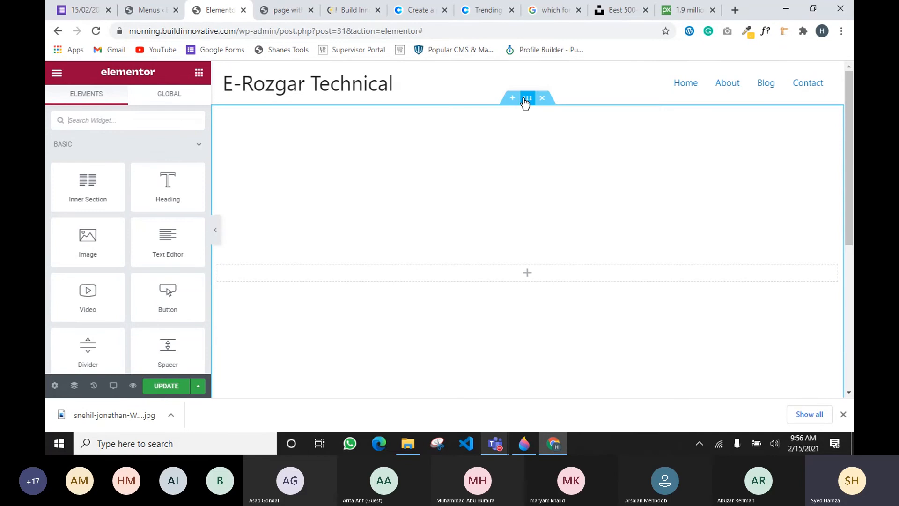
left_click(526, 100)
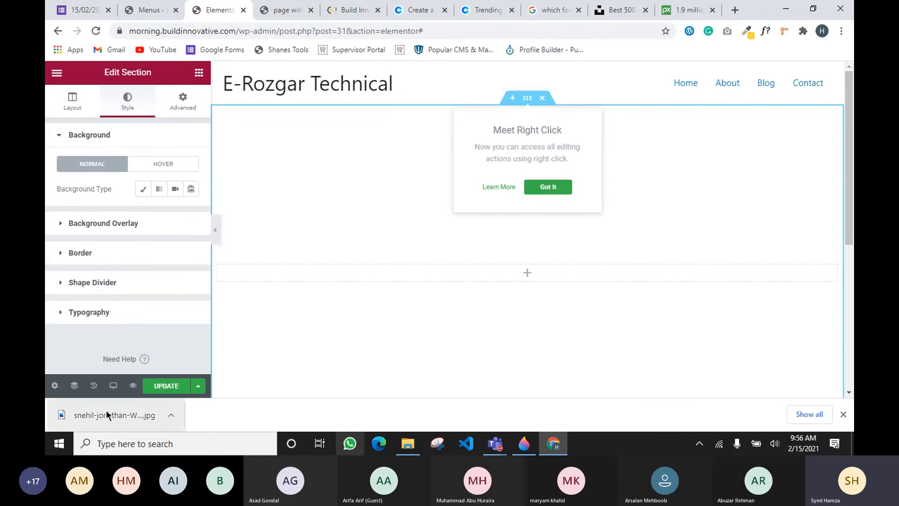
left_click(169, 415)
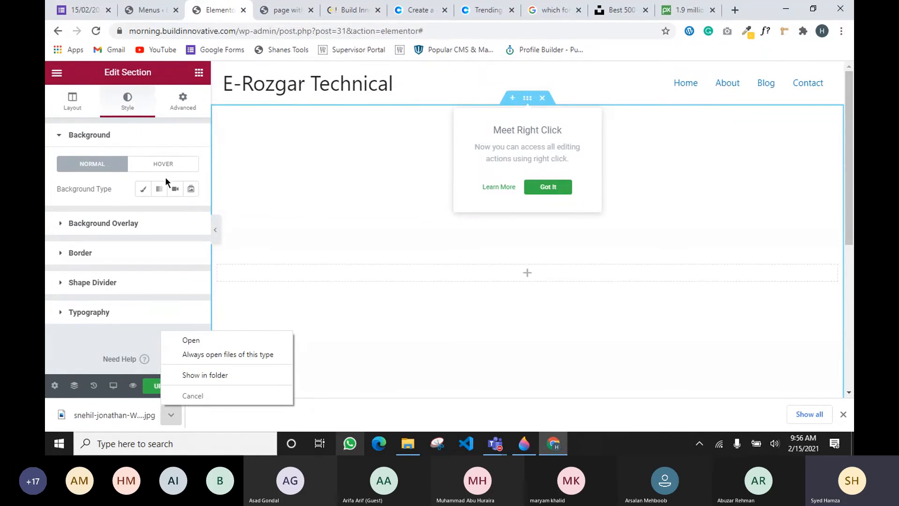
left_click(145, 347)
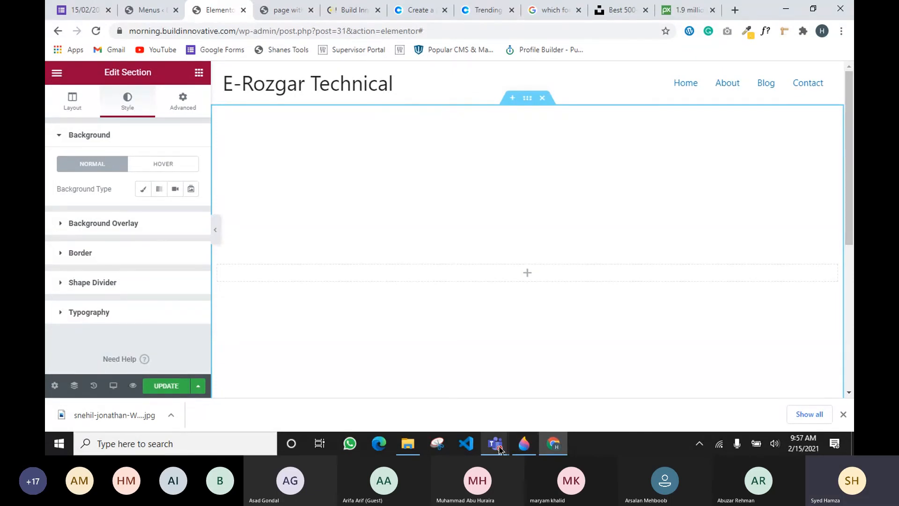
mouse_move(499, 449)
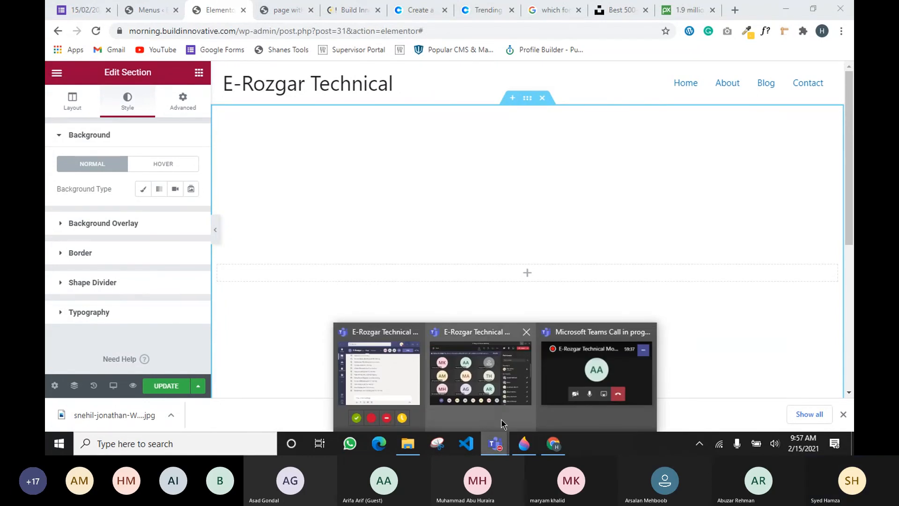
Bring the Microsoft Teams meeting window with its participants panel in front of Elementor
mouse_move(500, 423)
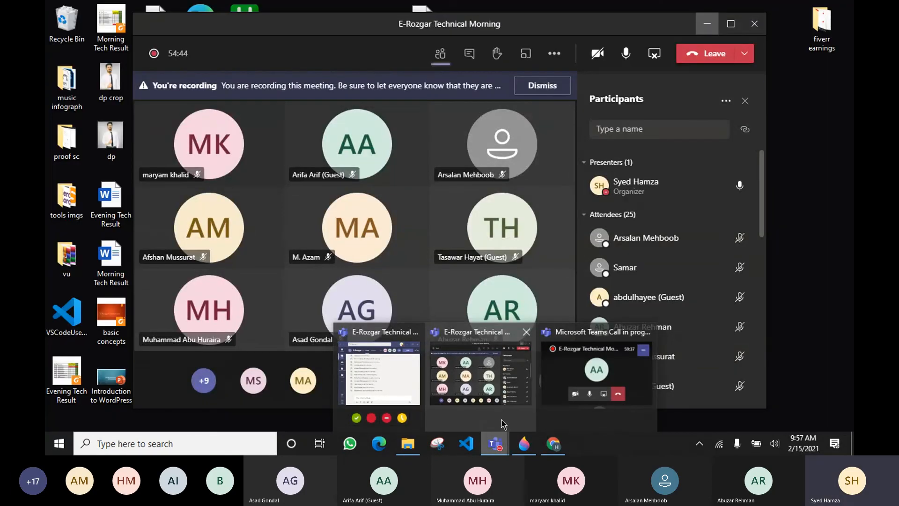
left_click(501, 423)
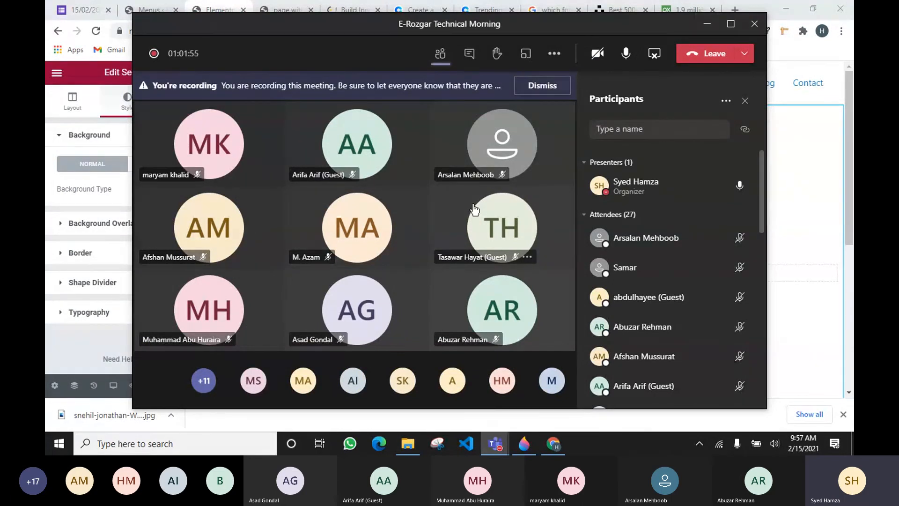
mouse_move(474, 209)
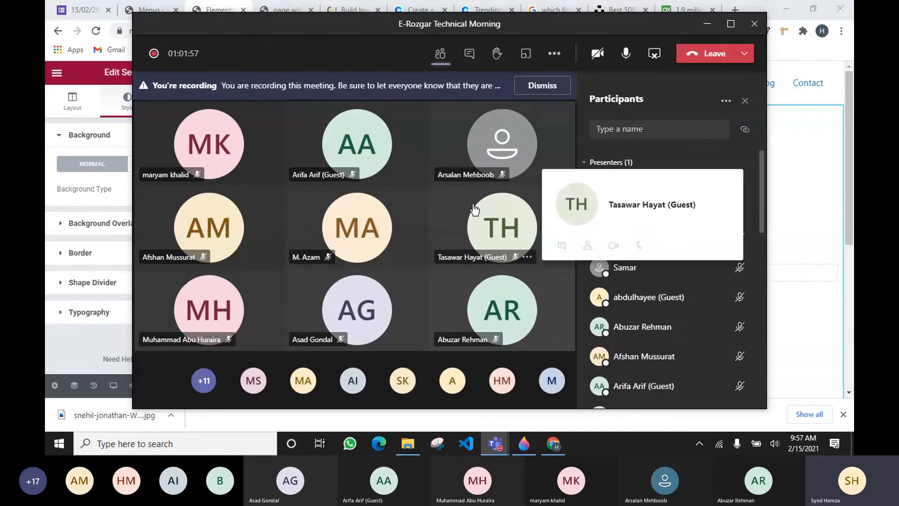
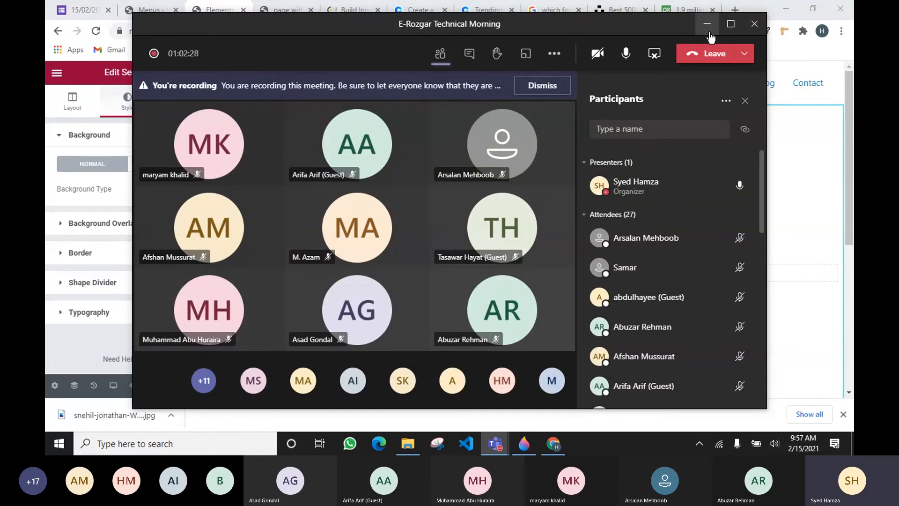
Minimize the Microsoft Teams meeting window to reveal the Elementor editor
left_click(708, 24)
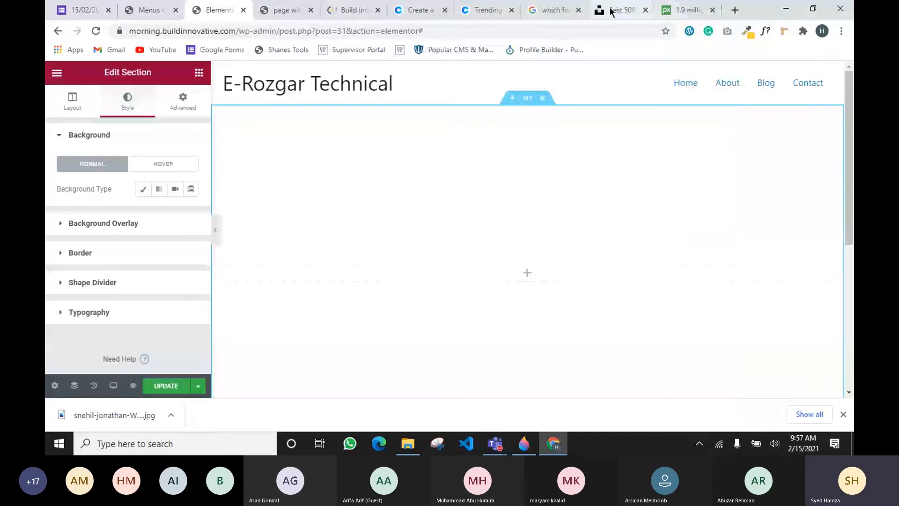
Filter the Unsplash agency photo results to portrait orientation
left_click(622, 10)
left_click(453, 245)
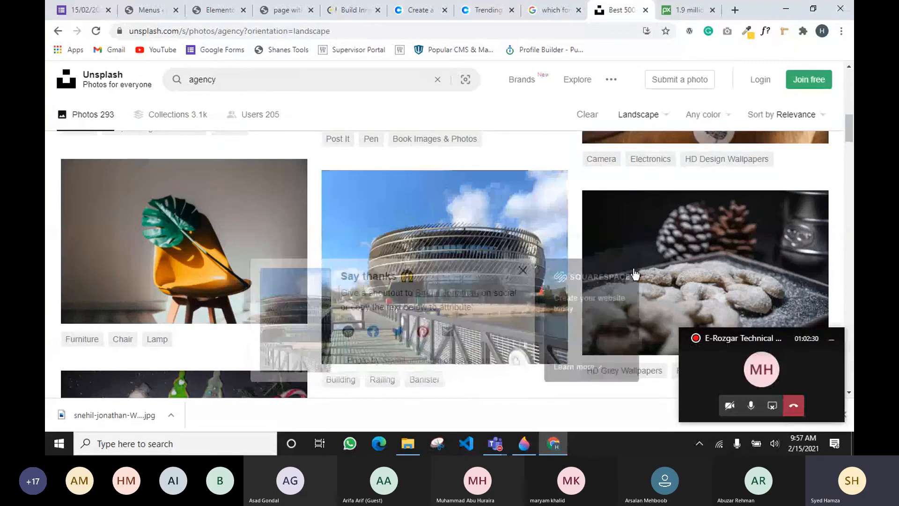
scroll(656, 262, "up", 4)
scroll(655, 262, "up", 2)
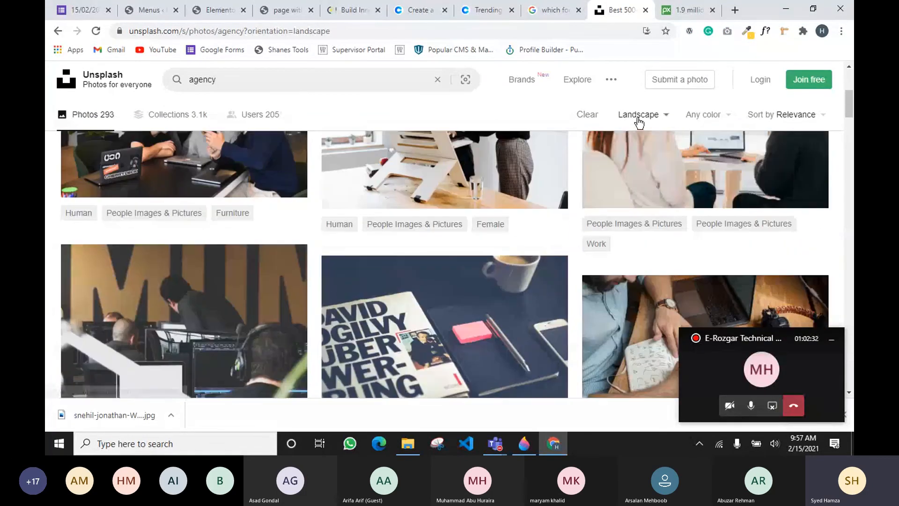
left_click(638, 115)
left_click(611, 186)
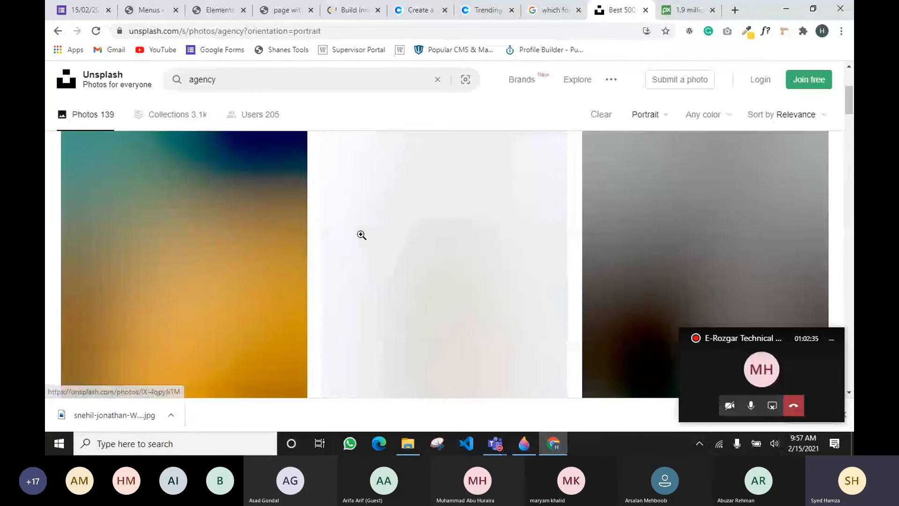
Browse the portrait agency photos, then go back to the Elementor editor
scroll(171, 240, "up", 5)
scroll(192, 257, "down", 7)
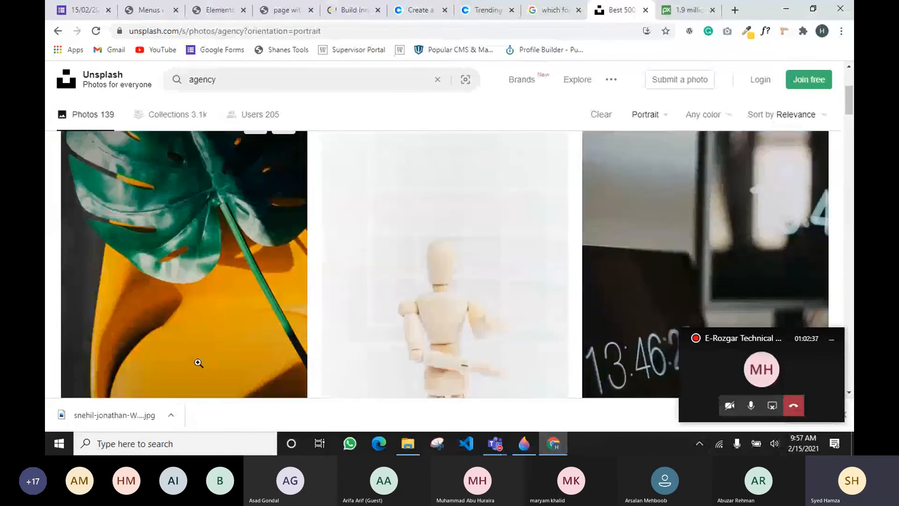
scroll(180, 251, "down", 1)
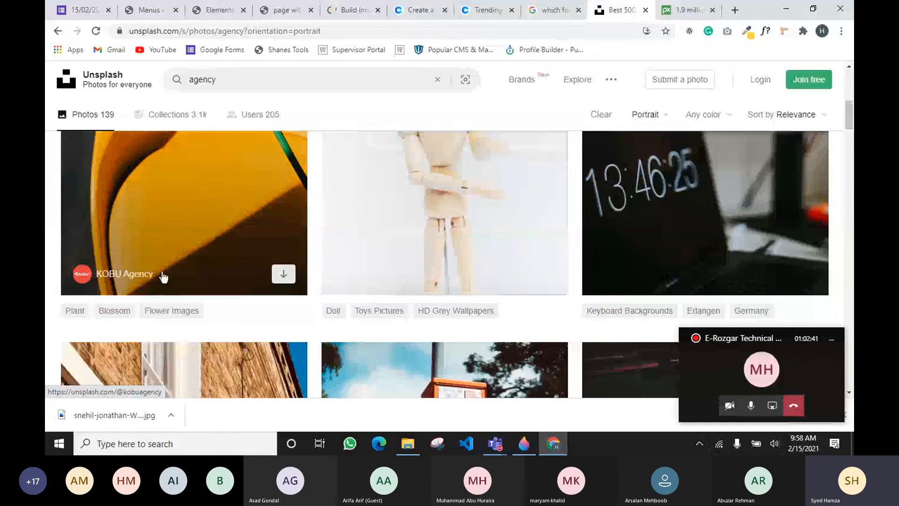
scroll(247, 262, "up", 4)
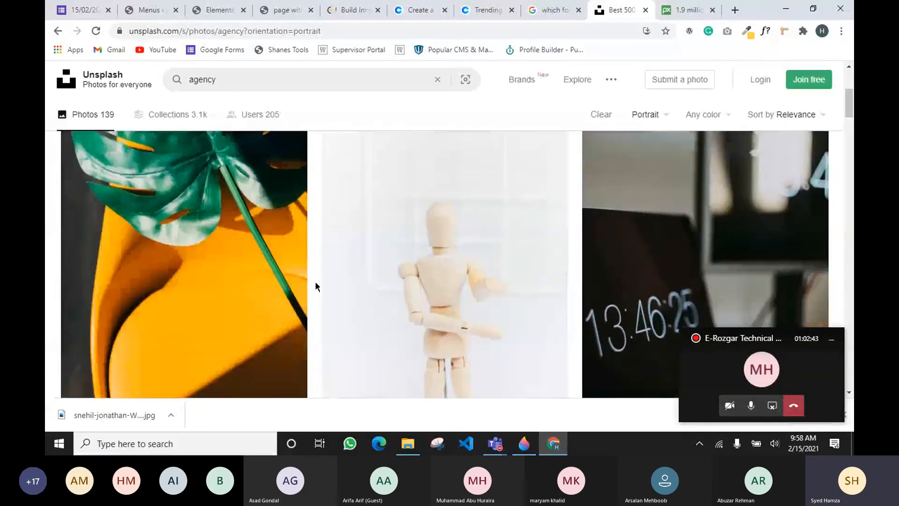
scroll(253, 236, "up", 3)
scroll(161, 306, "down", 4)
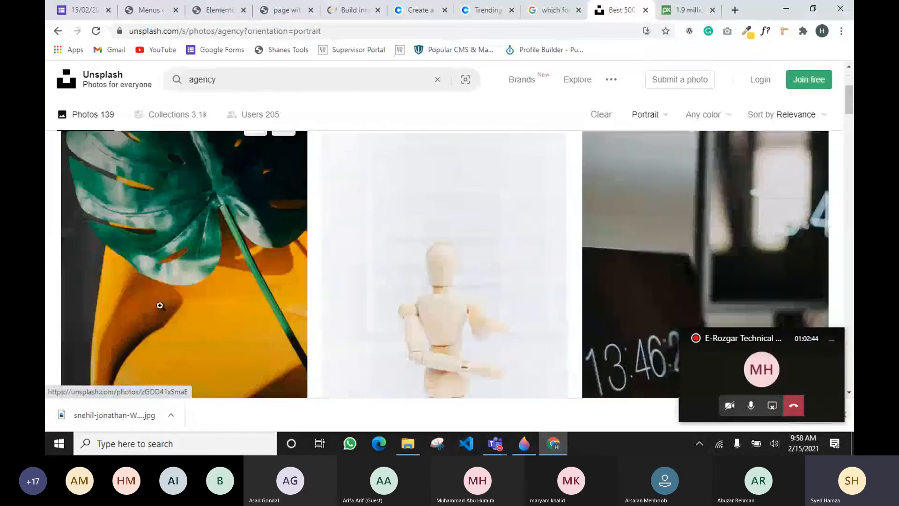
scroll(161, 306, "down", 3)
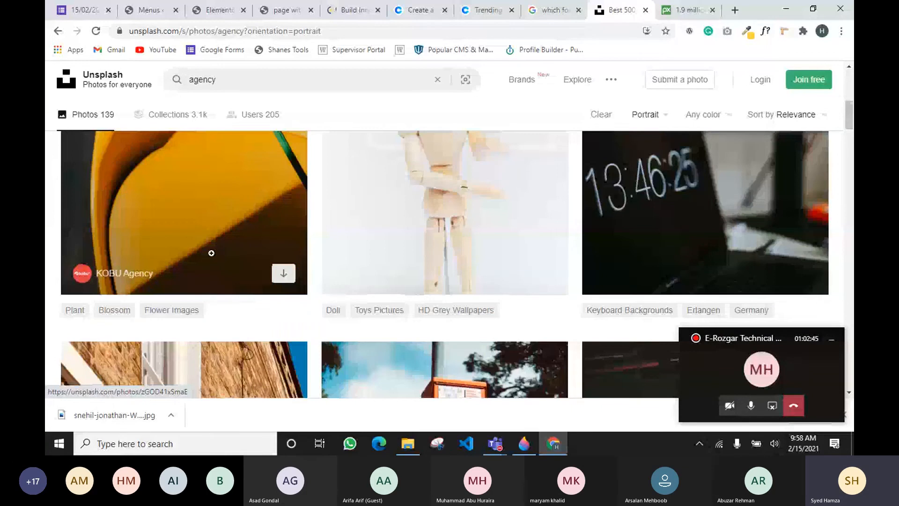
scroll(211, 252, "down", 3)
left_click(217, 12)
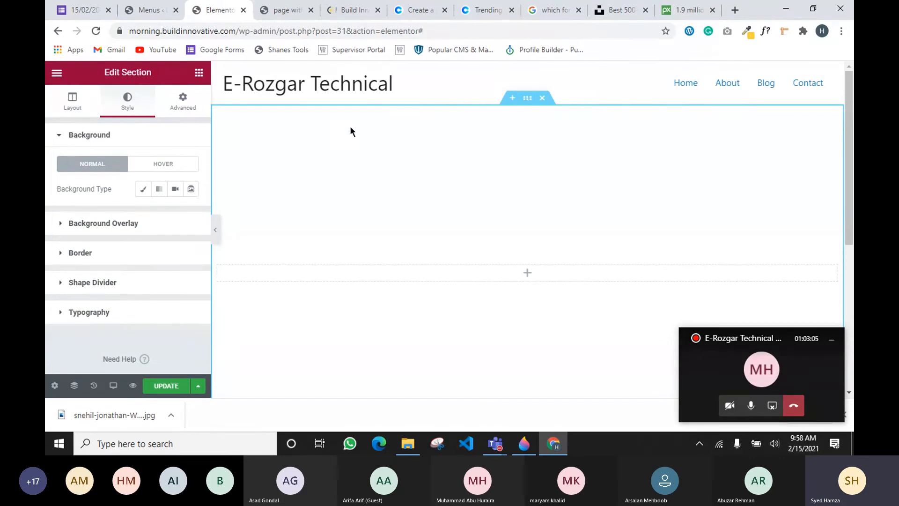
Set a Classic background and upload the downloaded building JPG as the section's image
left_click(143, 191)
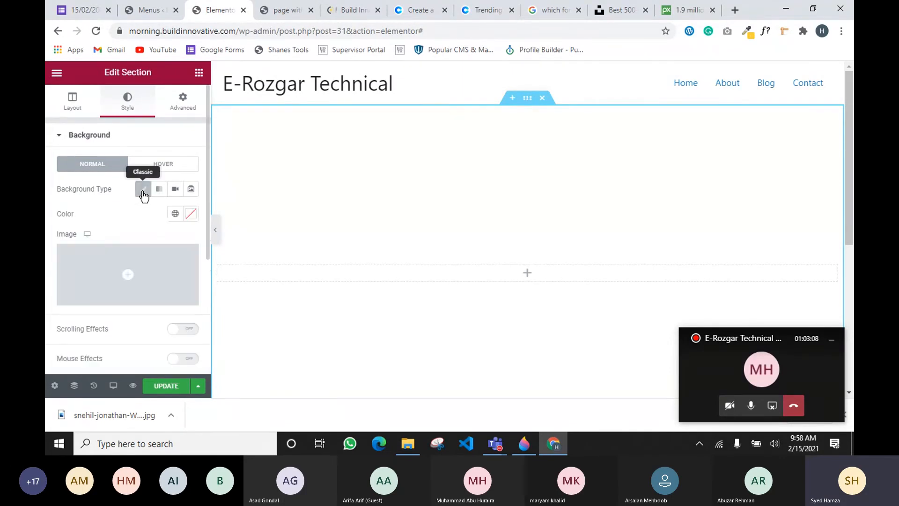
left_click(117, 300)
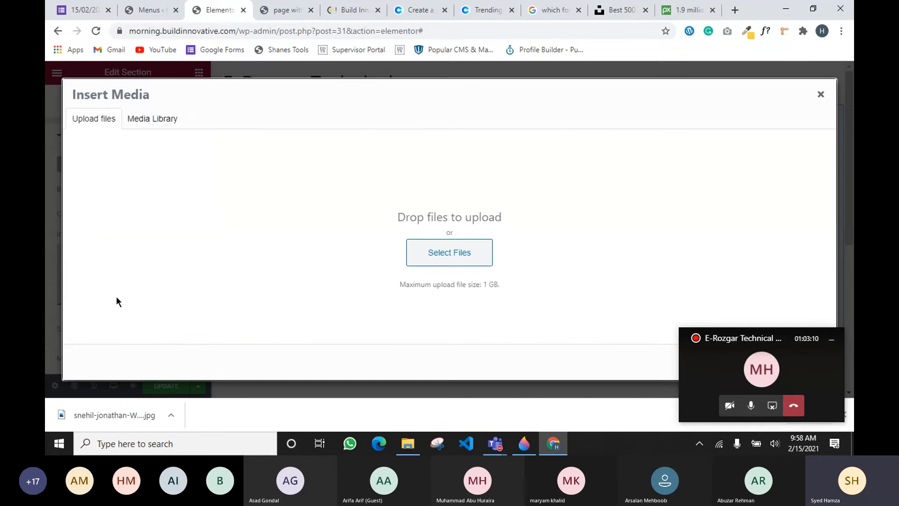
left_click_drag(136, 415, 391, 277)
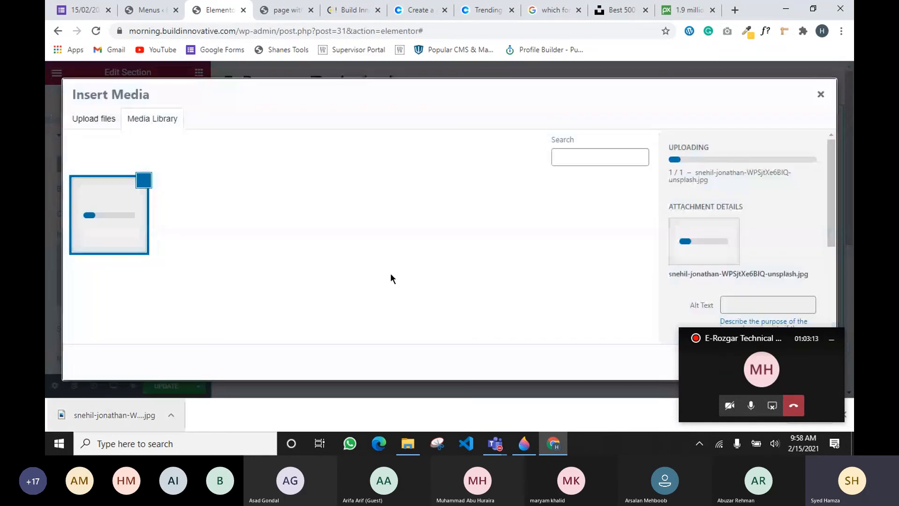
left_click(830, 341)
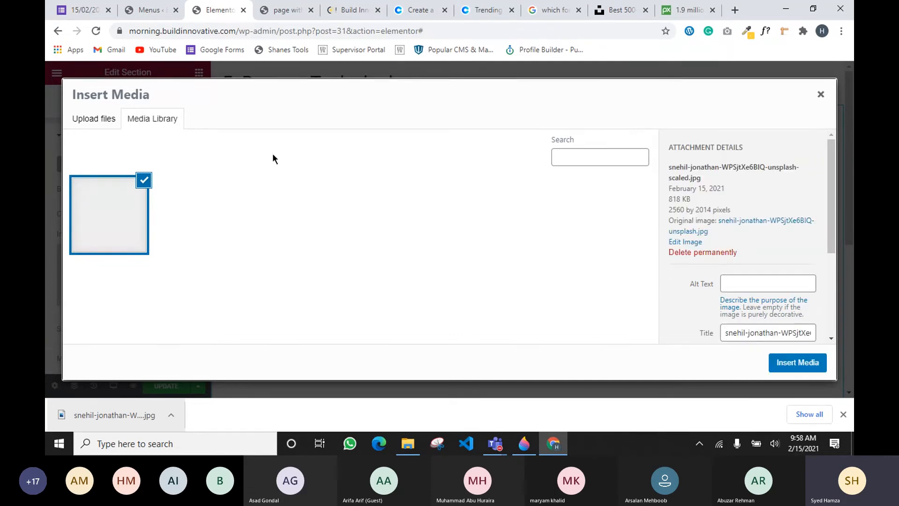
left_click(801, 363)
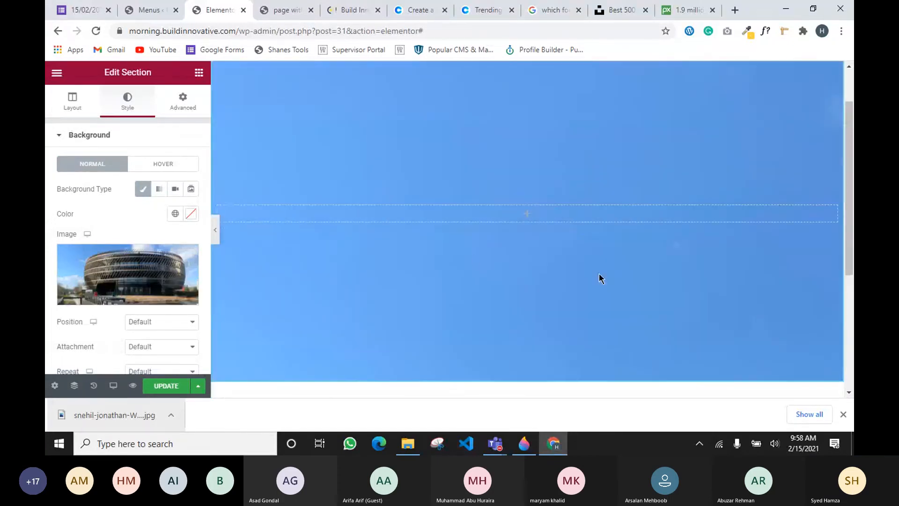
Set the section's background image position to Center Center
scroll(377, 265, "down", 1)
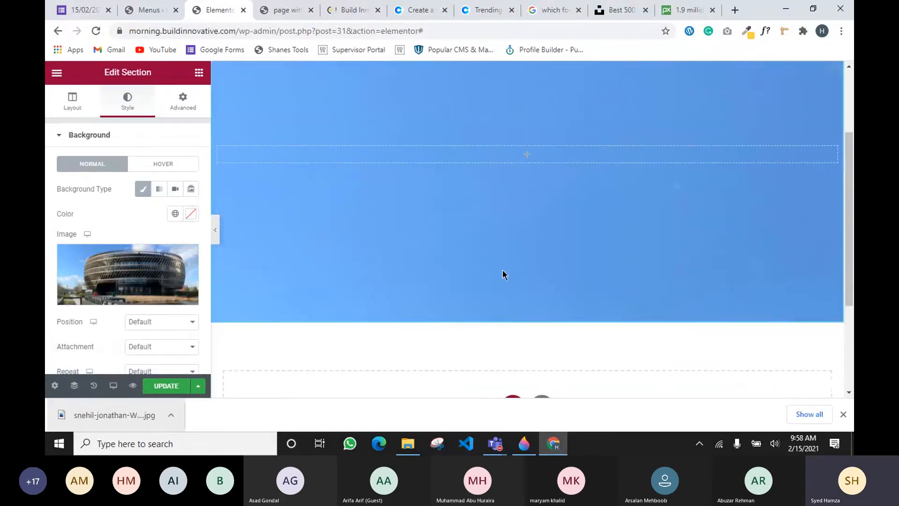
scroll(499, 244, "up", 2)
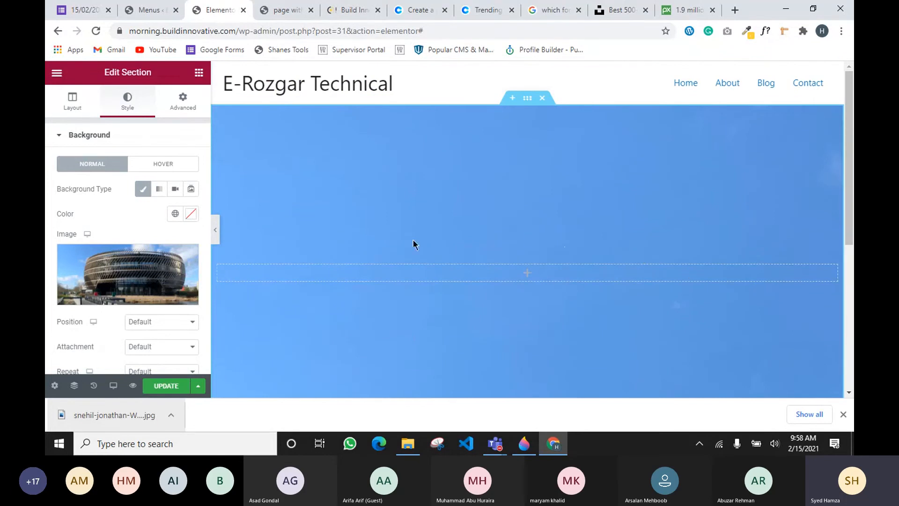
mouse_move(115, 267)
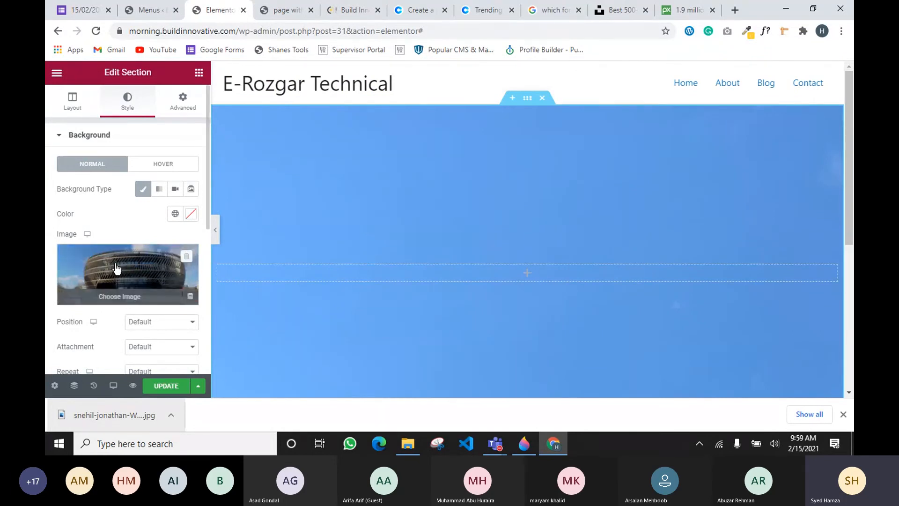
scroll(117, 268, "down", 1)
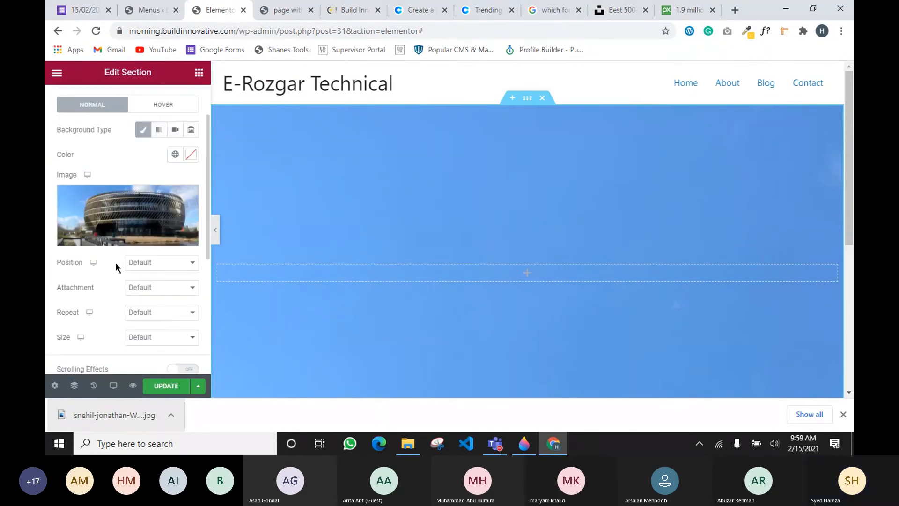
left_click(151, 295)
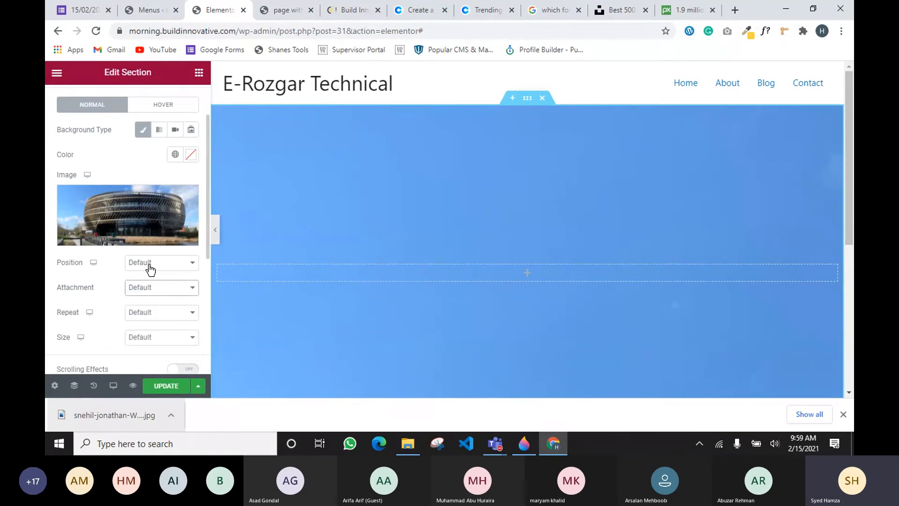
left_click(150, 269)
left_click(156, 78)
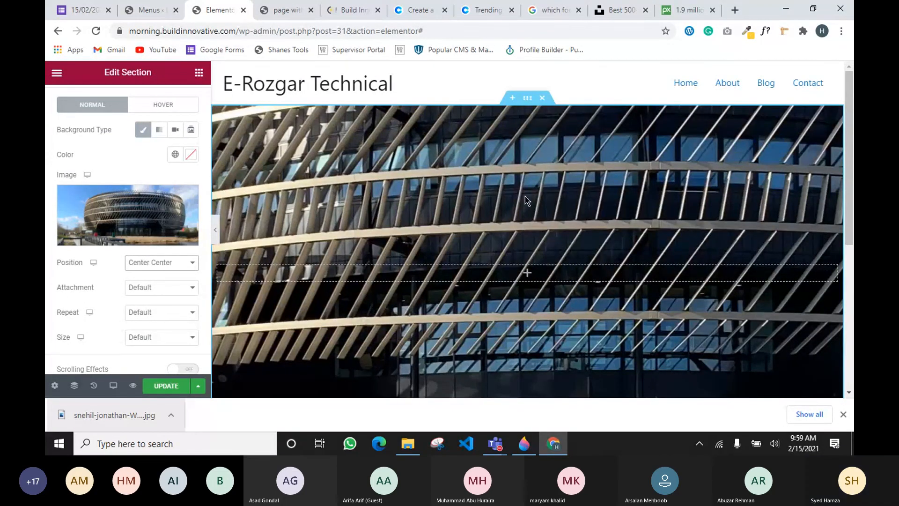
Set the background image size to Cover and repeat to No-repeat
left_click(171, 342)
left_click(156, 283)
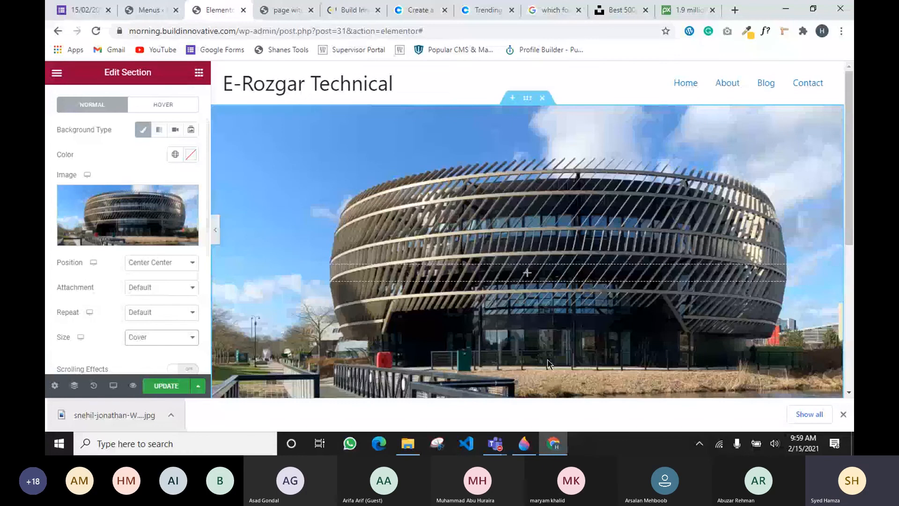
scroll(551, 364, "down", 3)
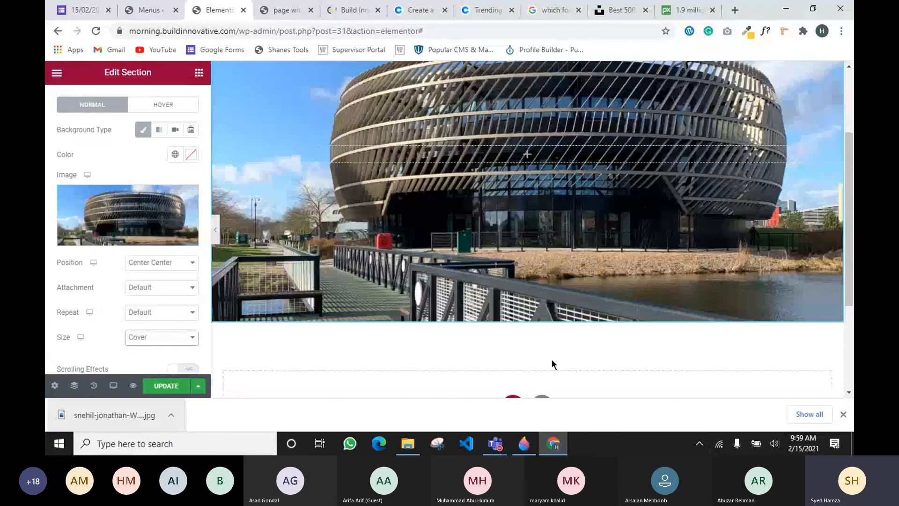
scroll(552, 358, "up", 3)
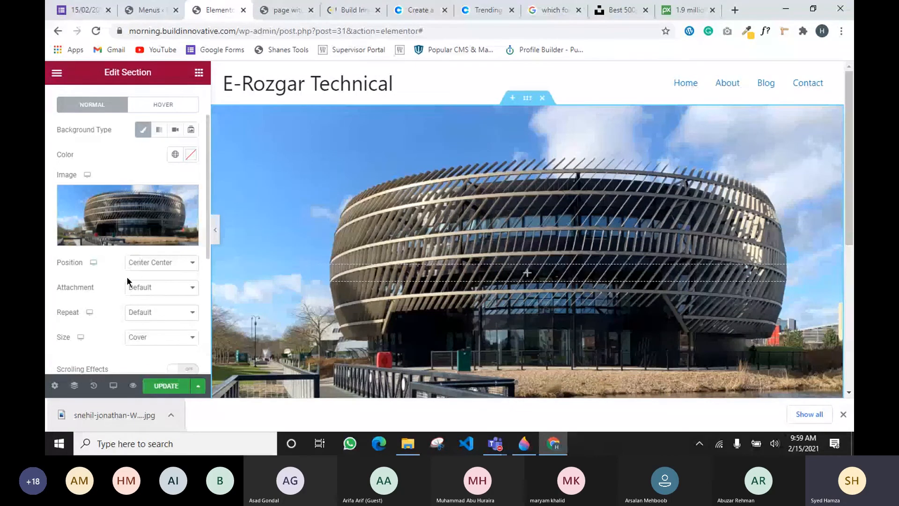
scroll(473, 164, "down", 1)
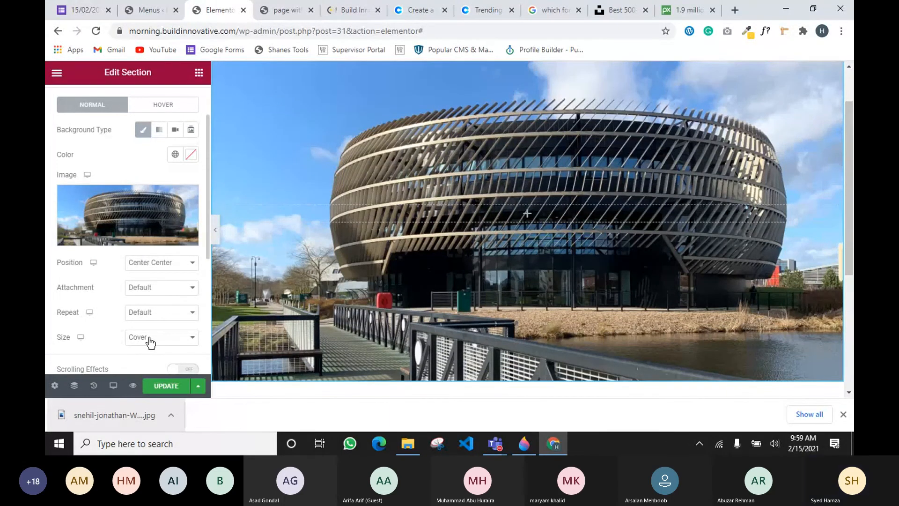
left_click(158, 318)
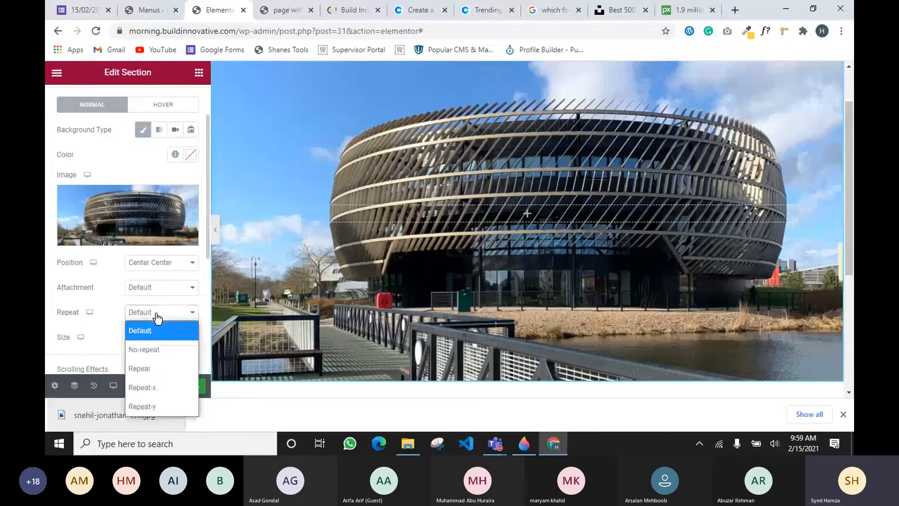
left_click(150, 349)
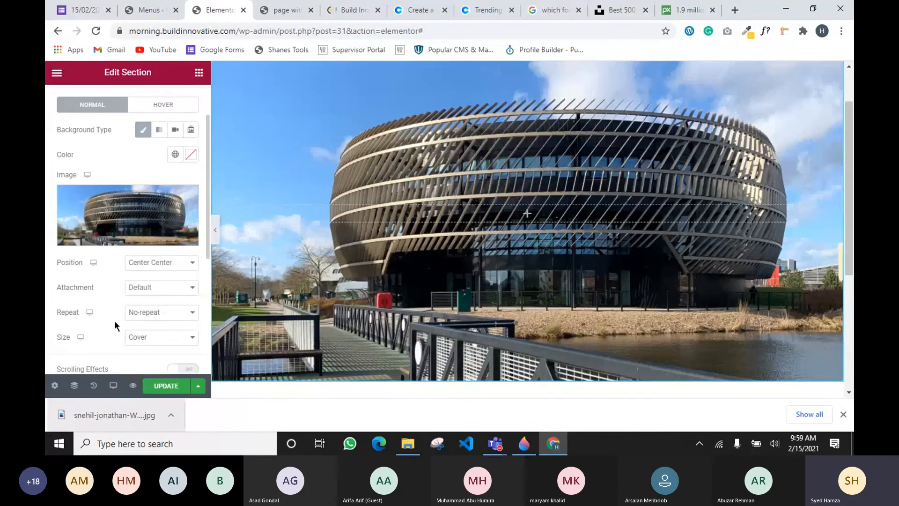
scroll(141, 234, "up", 2)
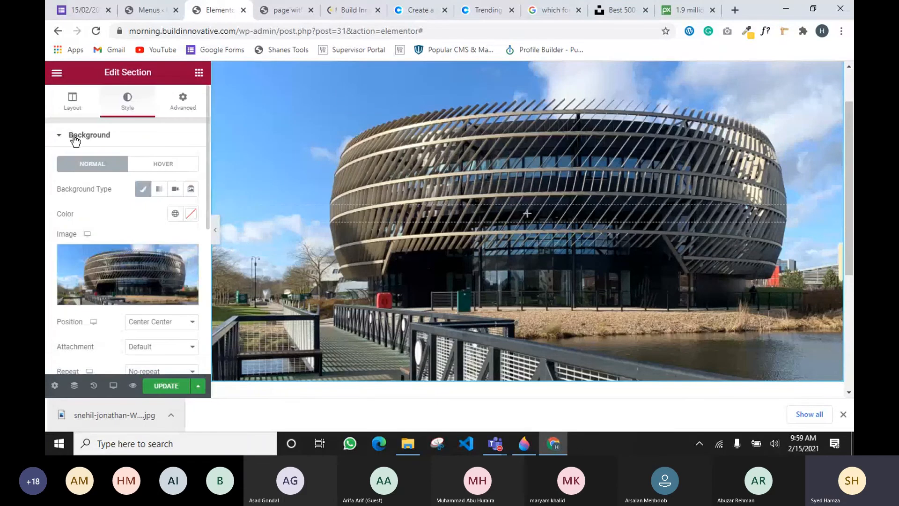
Give the section a classic background overlay colored black (#000000)
left_click(74, 139)
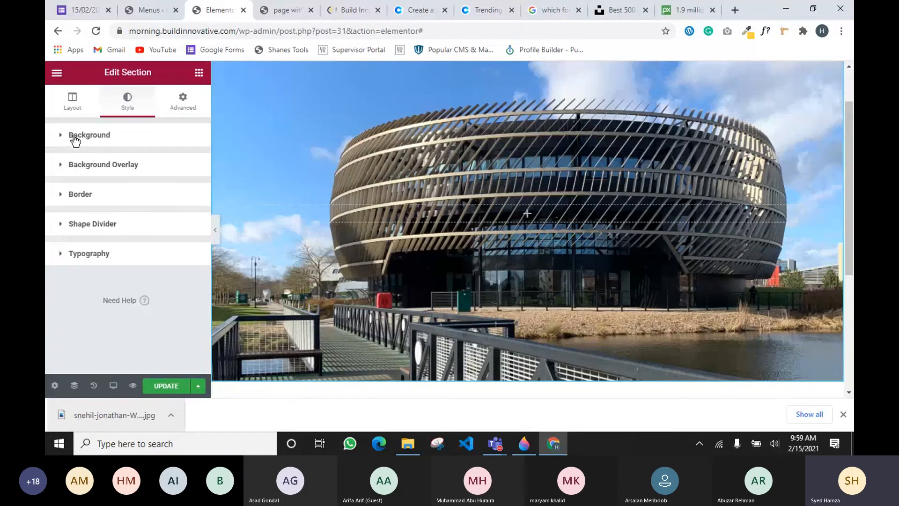
left_click(93, 164)
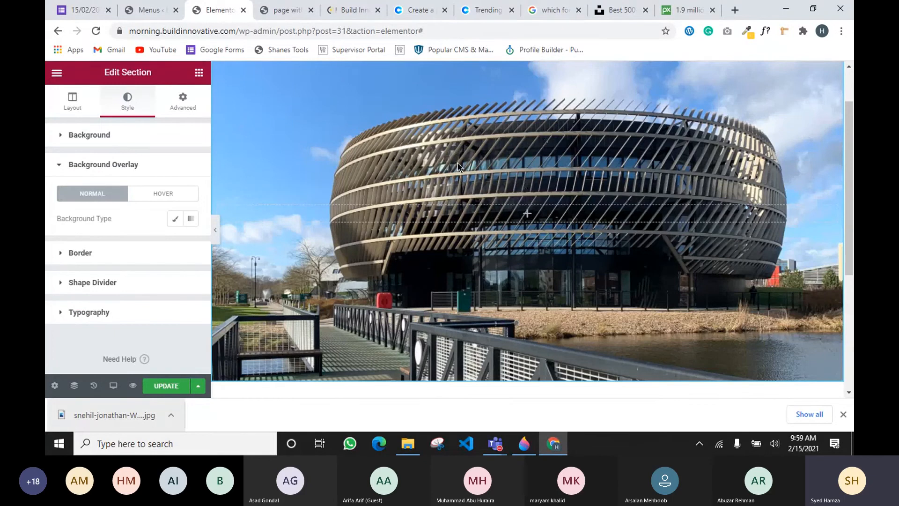
left_click(175, 220)
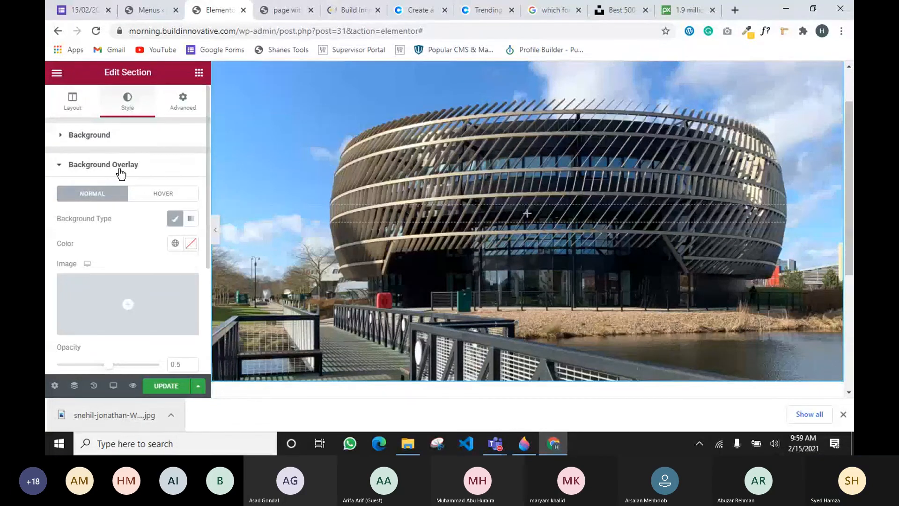
left_click(174, 244)
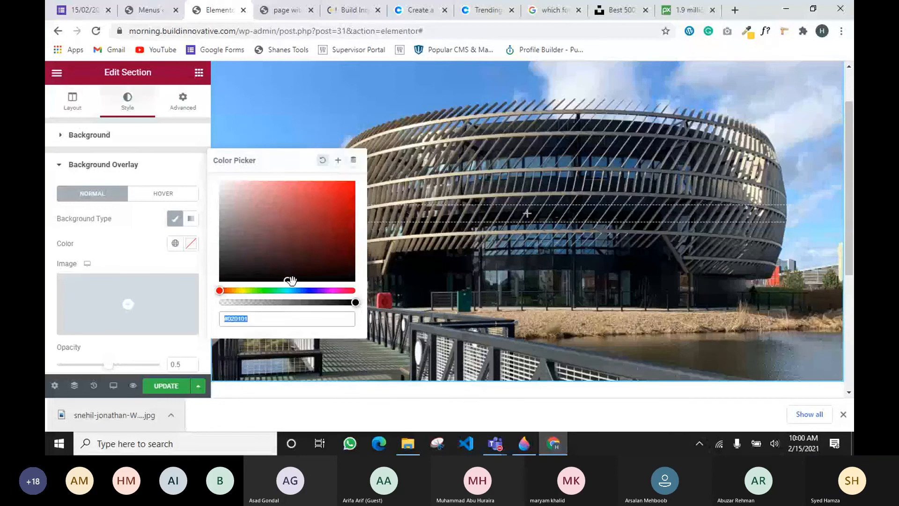
left_click_drag(291, 280, 219, 281)
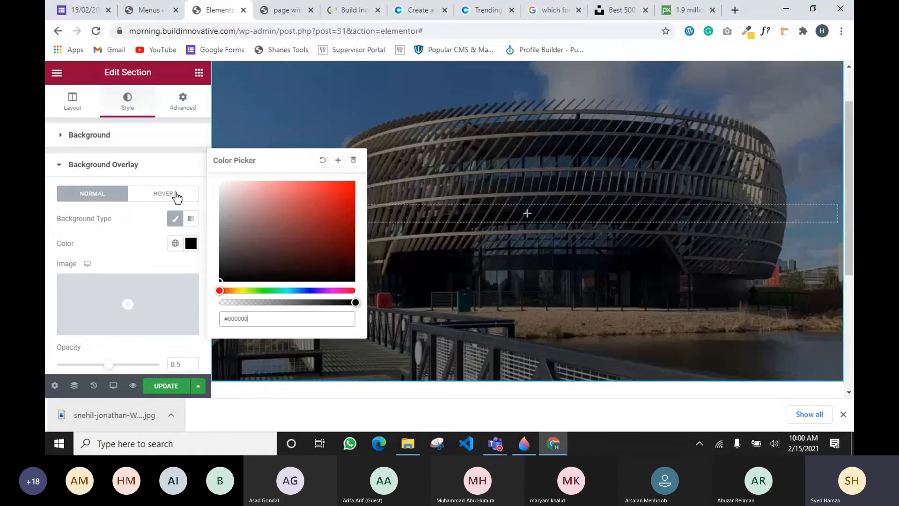
left_click(60, 167)
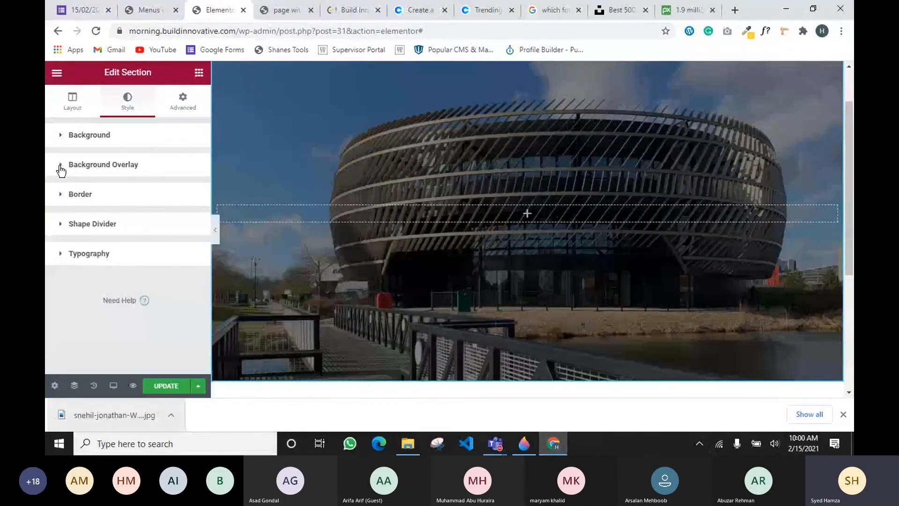
Raise the background overlay opacity from 0.5 to 0.7
left_click(61, 166)
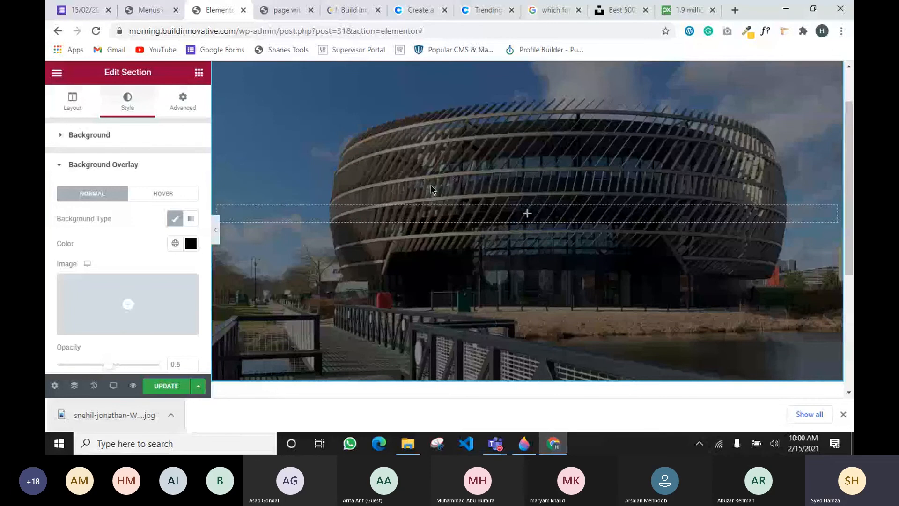
scroll(430, 197, "down", 3)
scroll(368, 237, "up", 3)
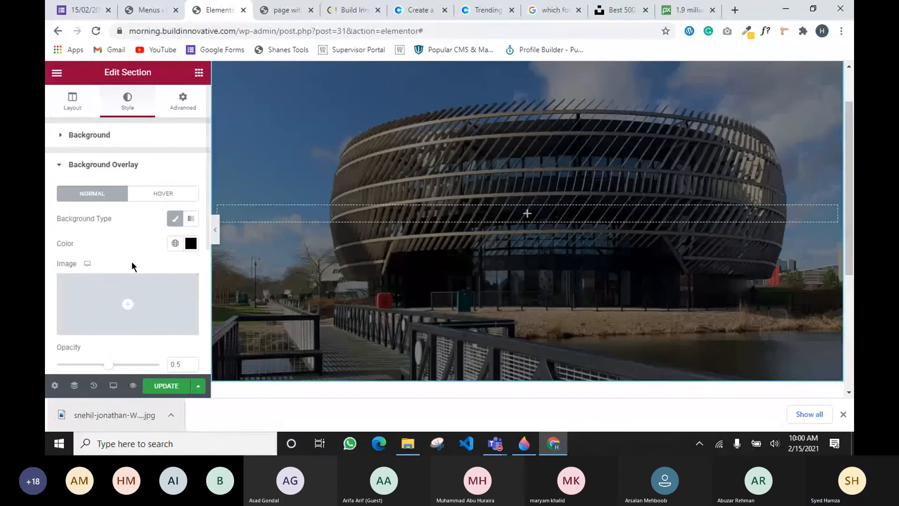
scroll(140, 271, "down", 1)
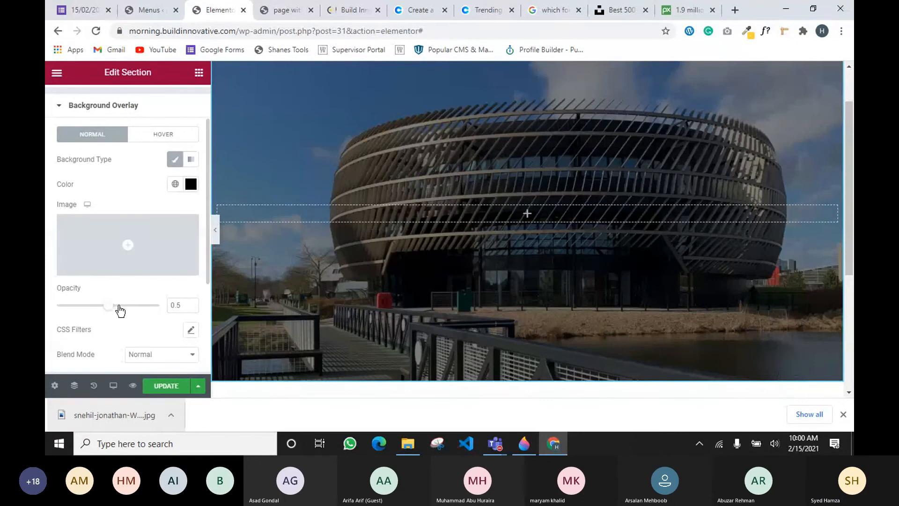
left_click(192, 303)
left_click(192, 303)
left_click(191, 303)
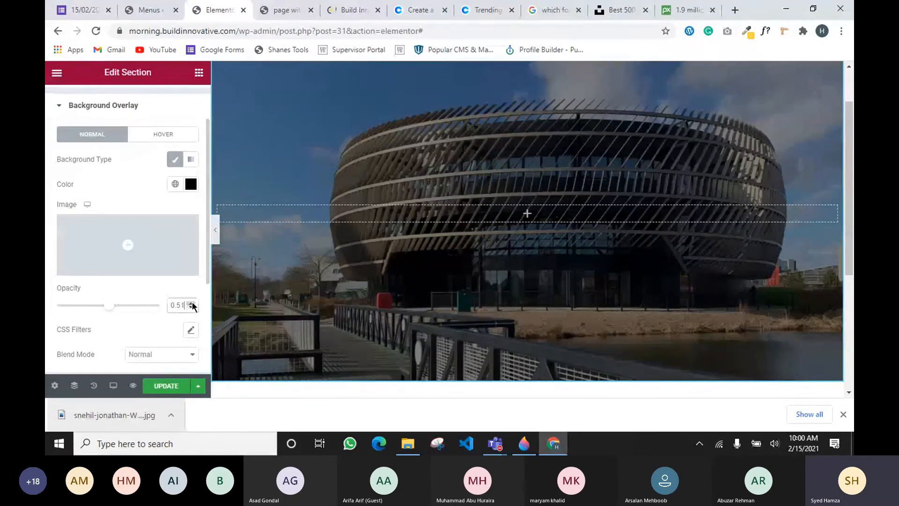
left_click(191, 303)
left_click(191, 302)
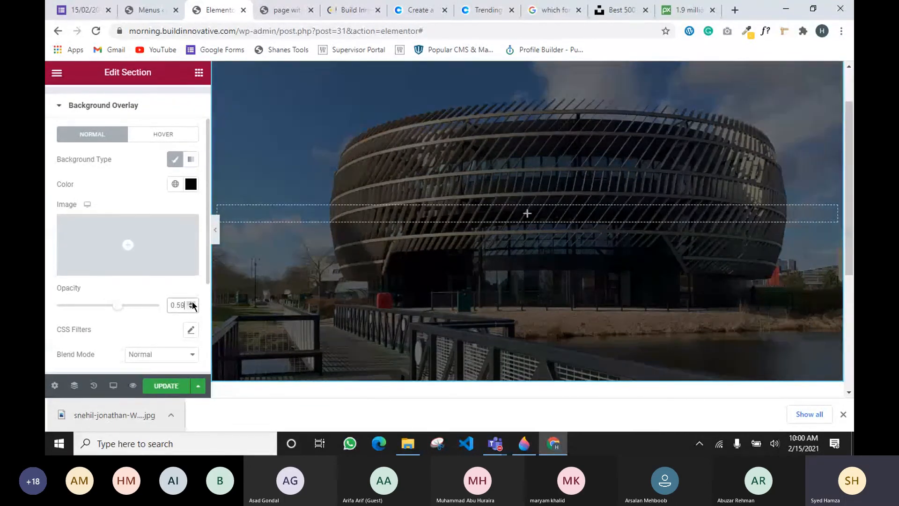
left_click(191, 303)
left_click(191, 302)
left_click(191, 303)
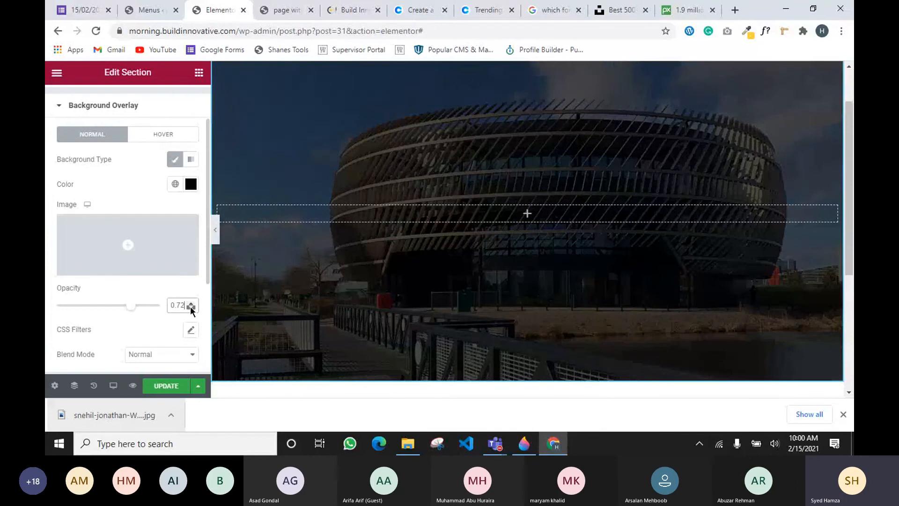
left_click(191, 308)
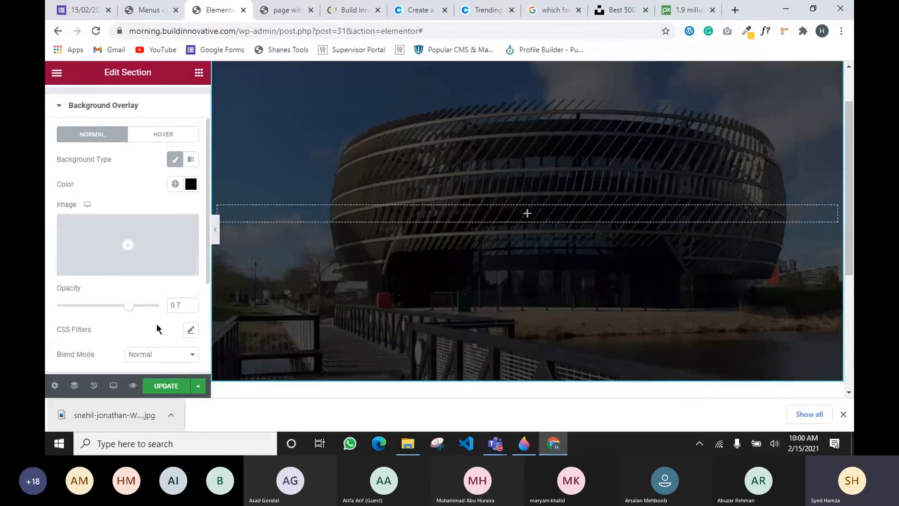
scroll(331, 271, "up", 2)
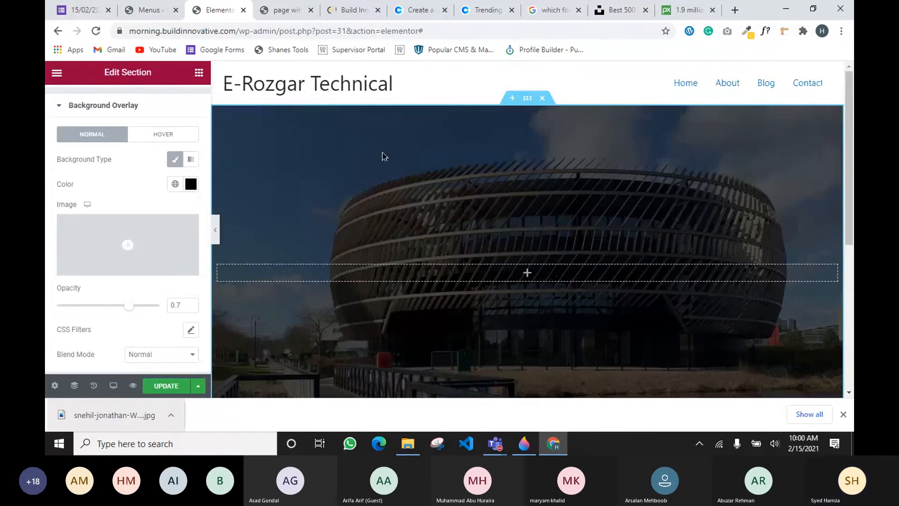
scroll(93, 154, "up", 2)
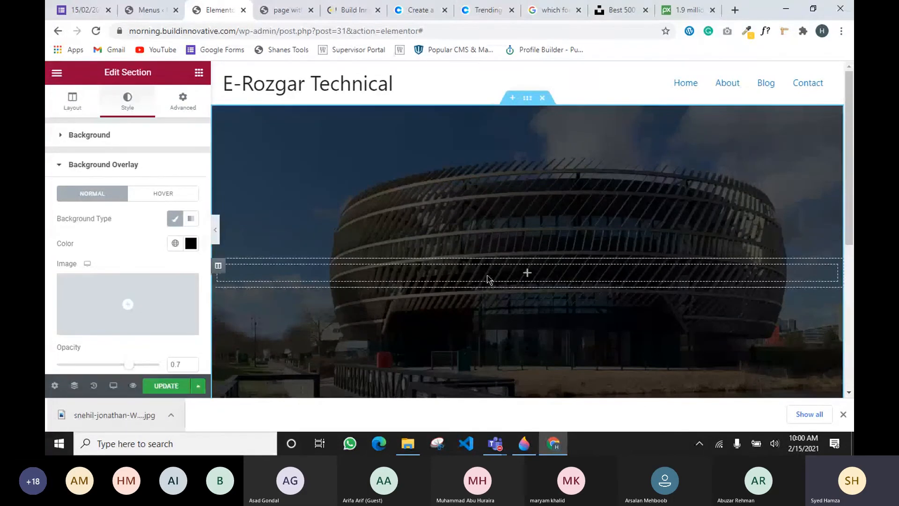
Keep the section's content width Boxed and set the box width to 650
left_click(73, 108)
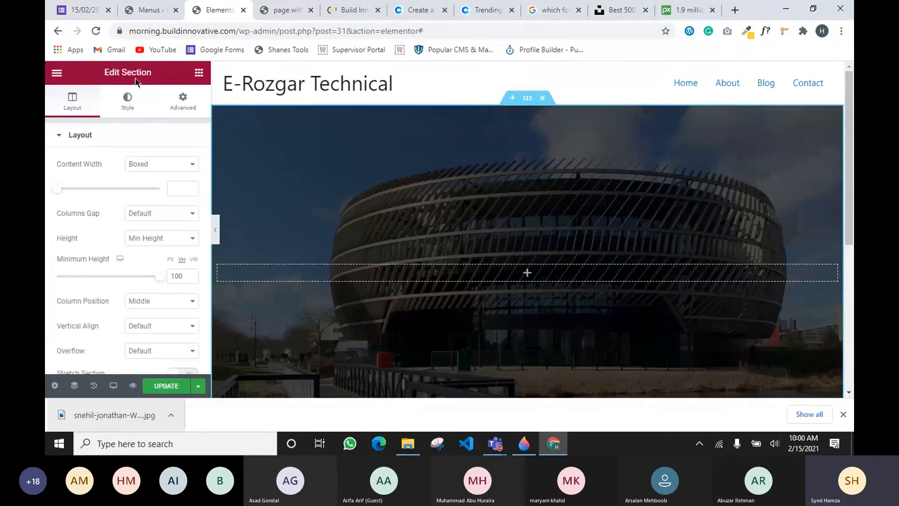
left_click_drag(127, 73, 144, 74)
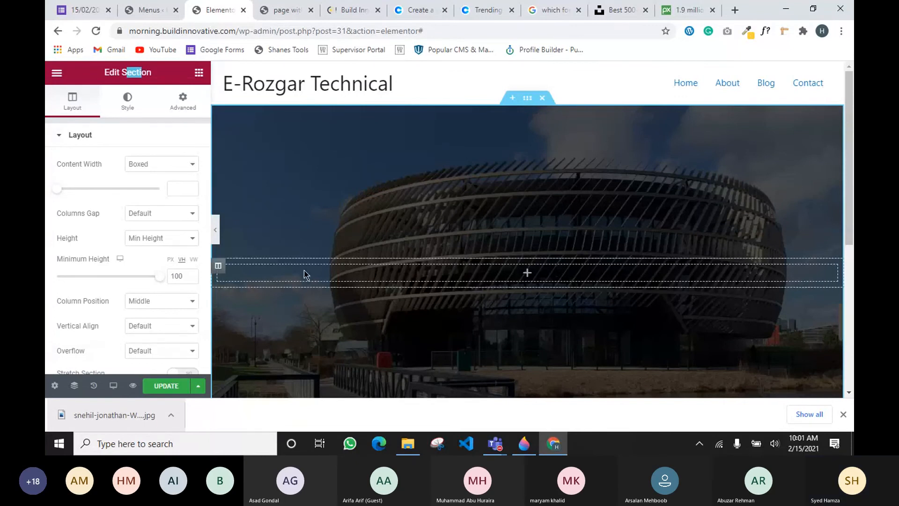
left_click_drag(58, 192, 68, 193)
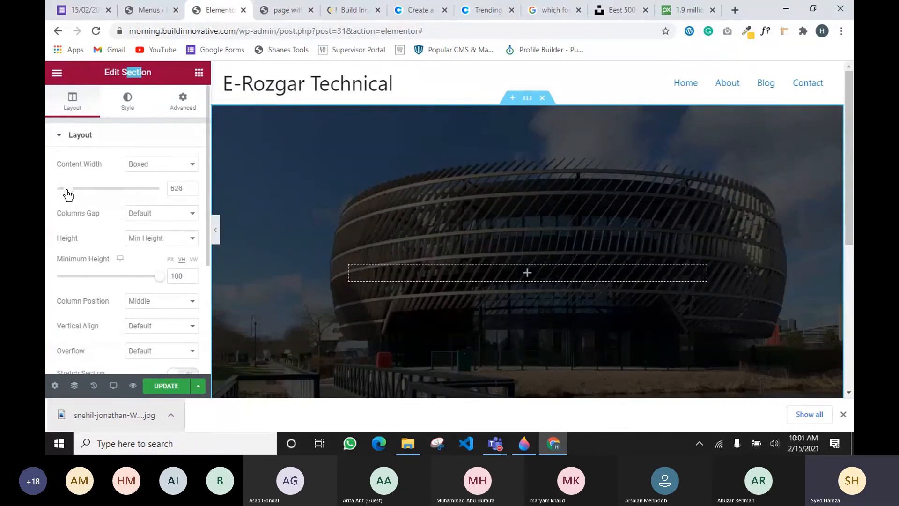
double_click(182, 188)
type("650")
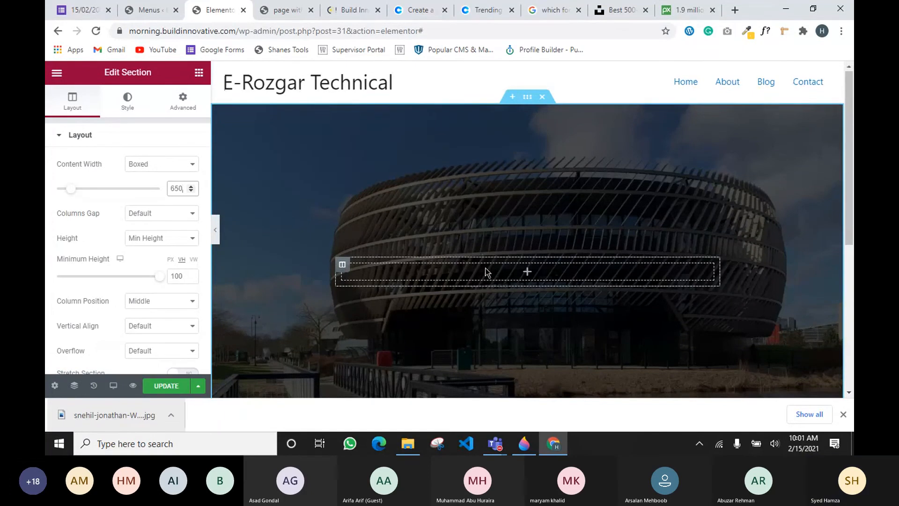
scroll(507, 233, "down", 1)
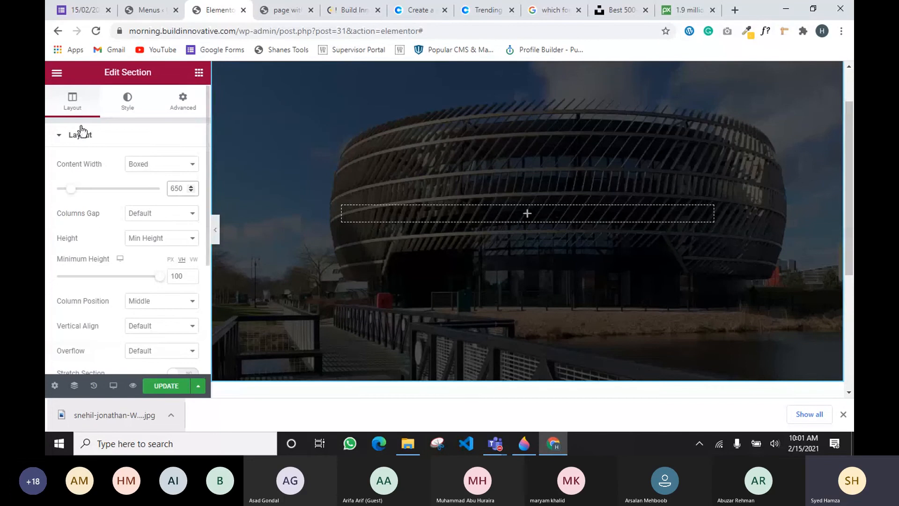
Add a centred Heading reading 'Build Innovative-Tech Agency' and view its global text colors
left_click(199, 74)
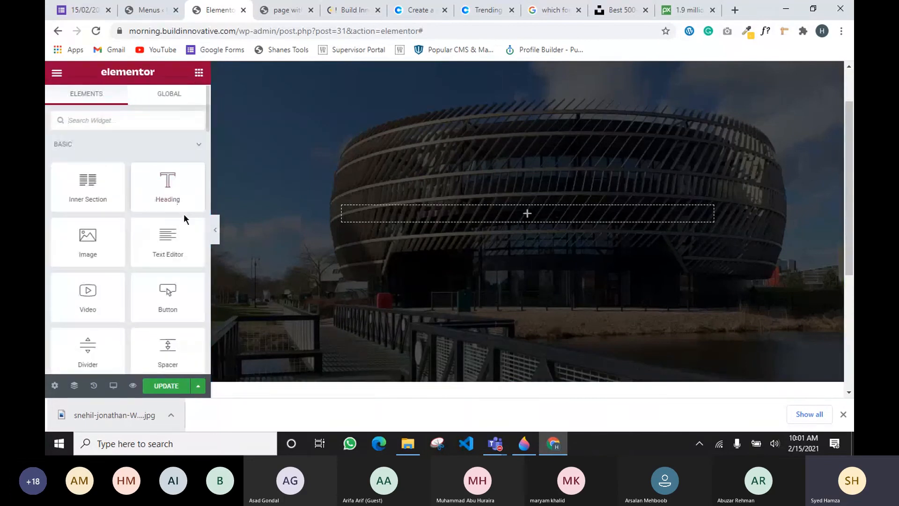
left_click_drag(184, 210, 487, 211)
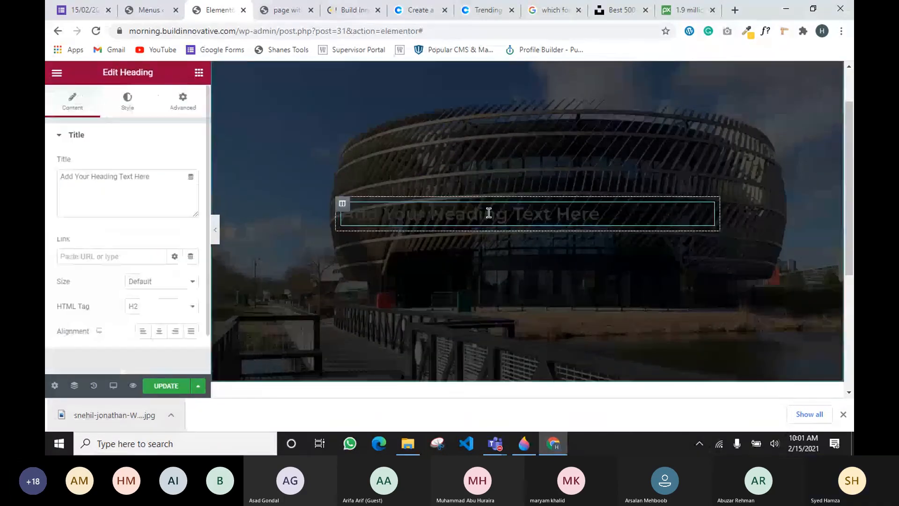
left_click(159, 331)
left_click_drag(157, 185, 47, 189)
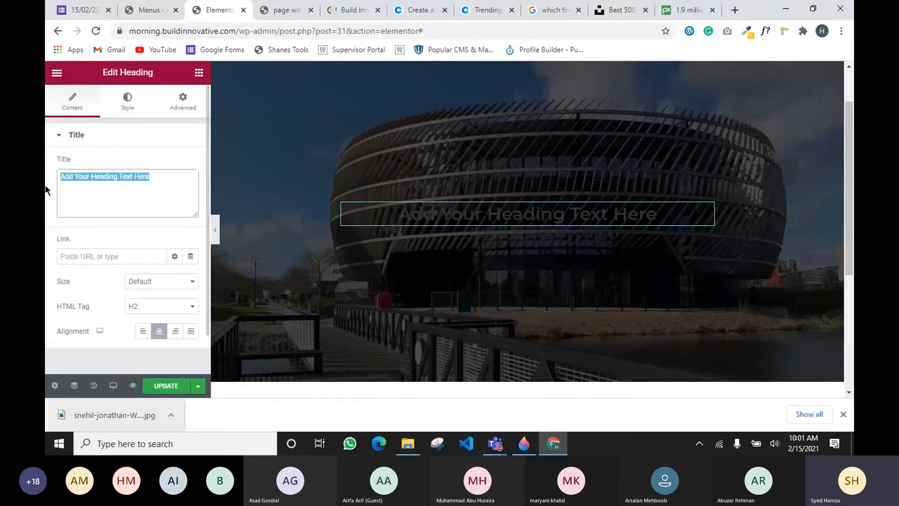
type("Bui")
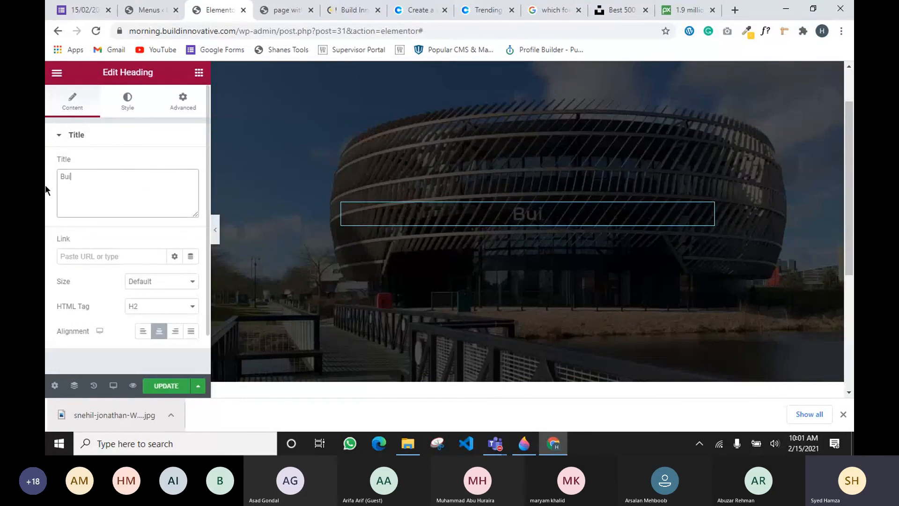
type("ld Inn")
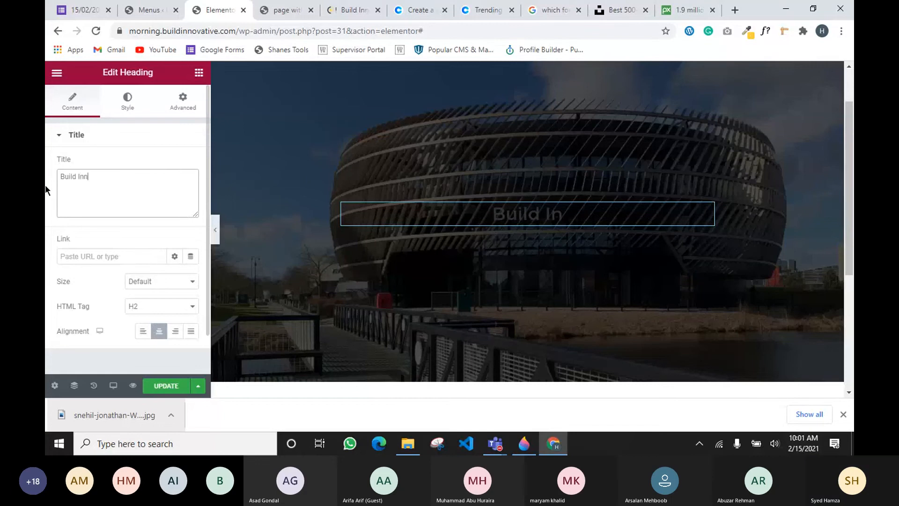
type("ovativ")
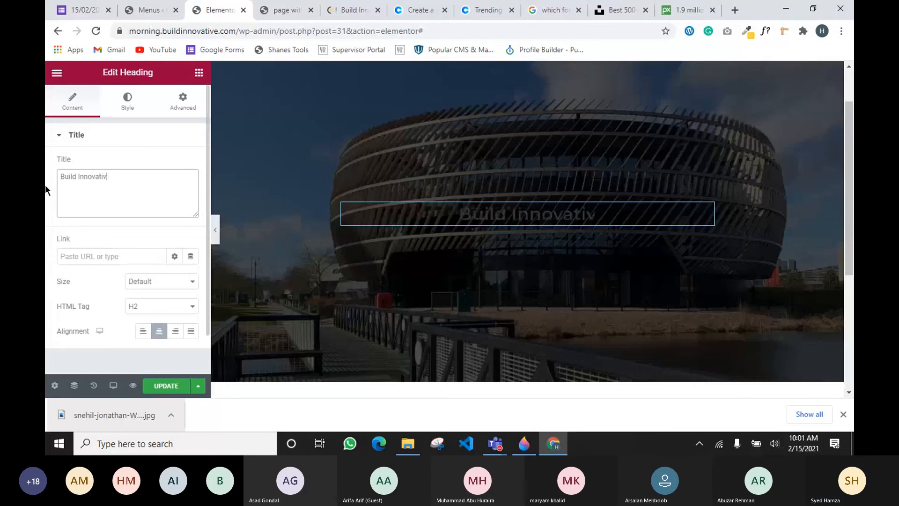
type("e")
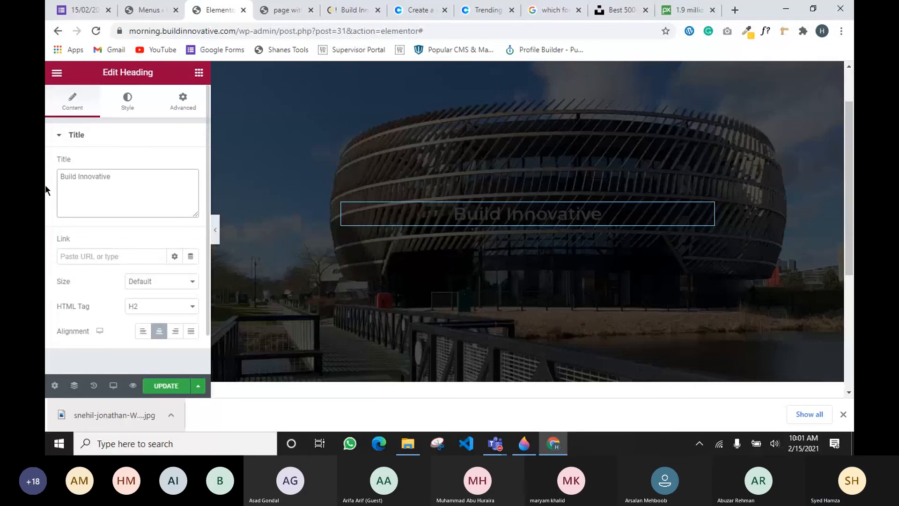
type("-Tech A")
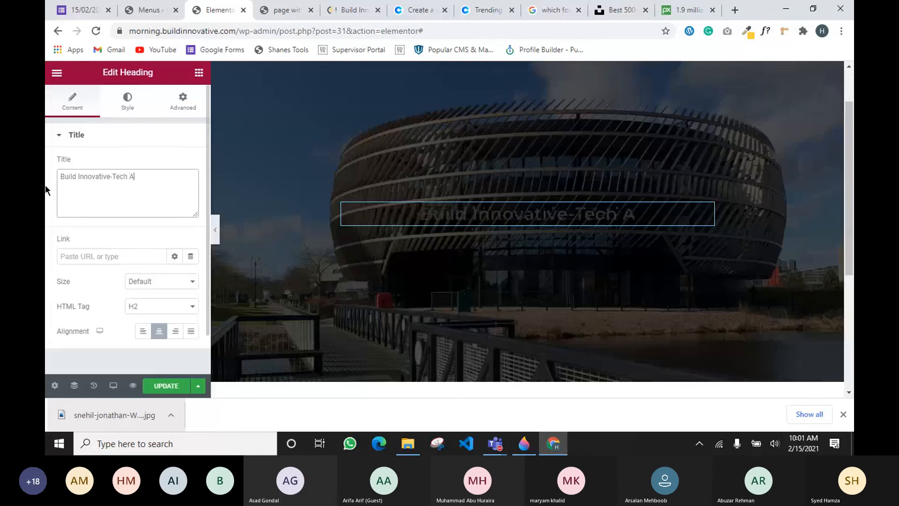
type("gency")
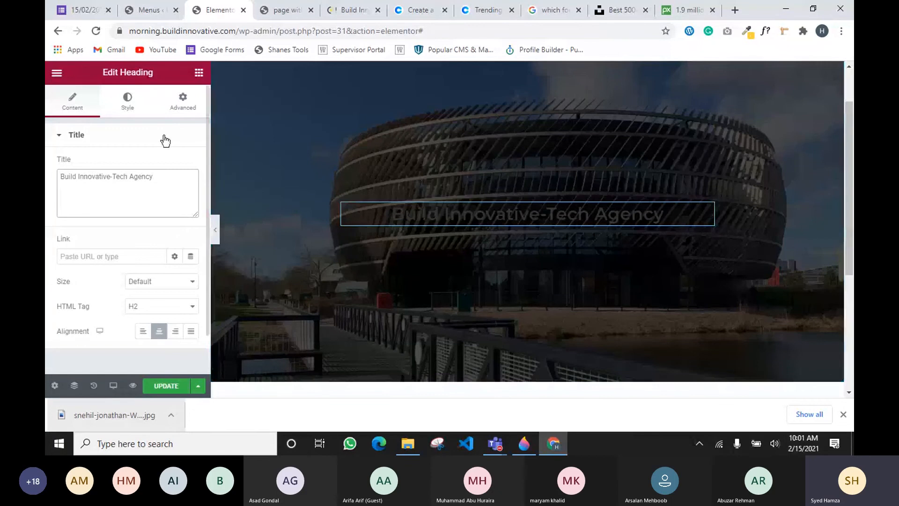
left_click(131, 104)
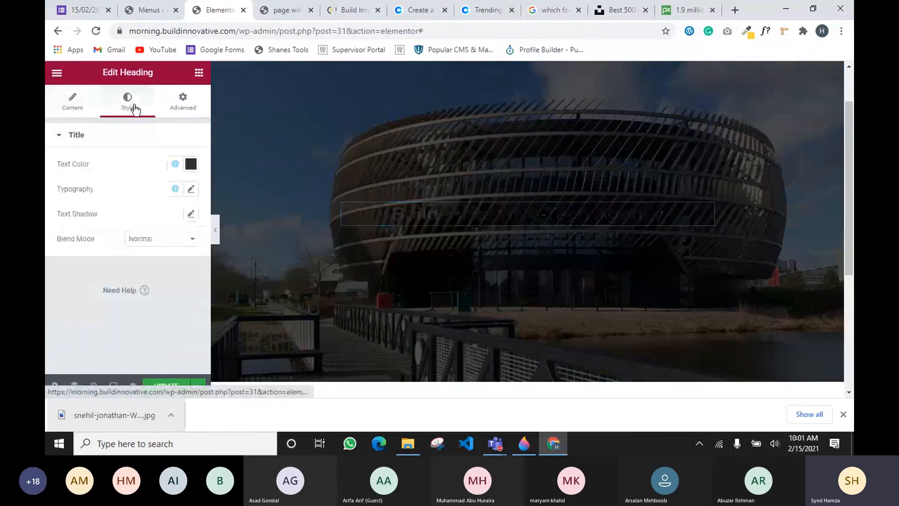
left_click(175, 165)
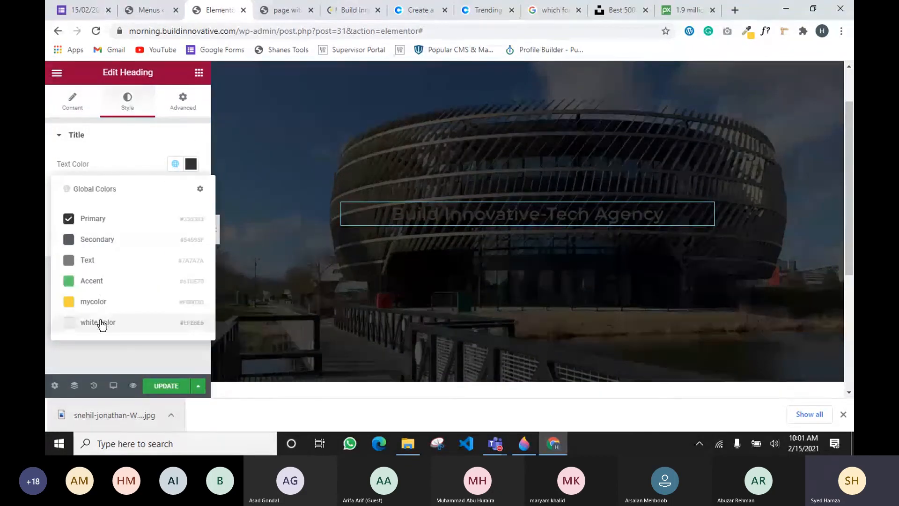
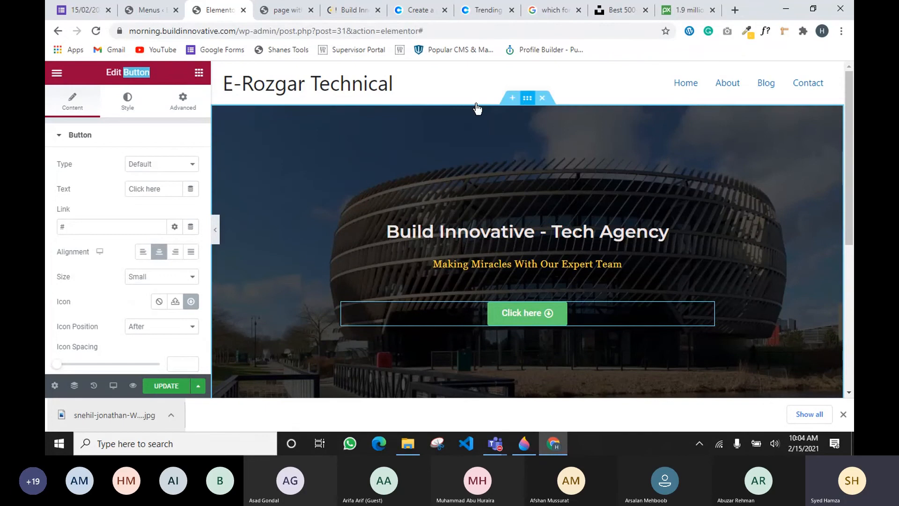
Select the hero's 'Click here' button for editing
left_click(527, 97)
double_click(148, 73)
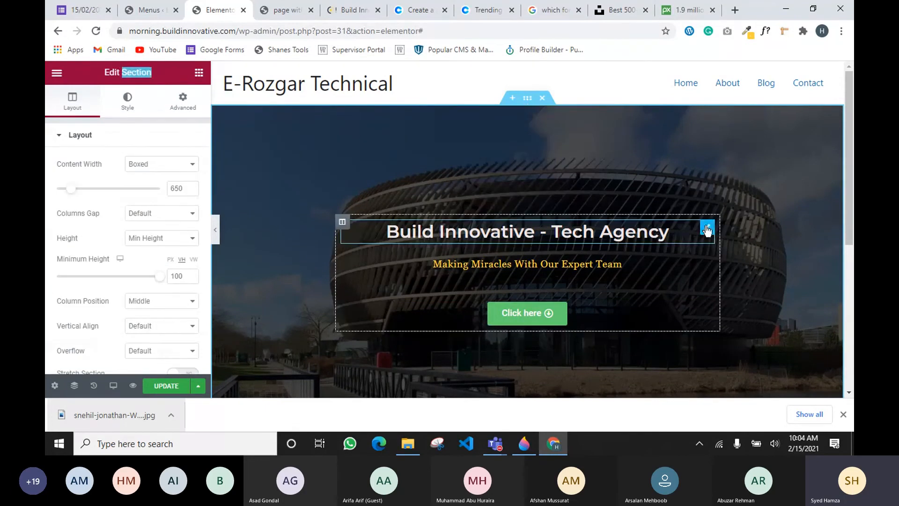
left_click(706, 229)
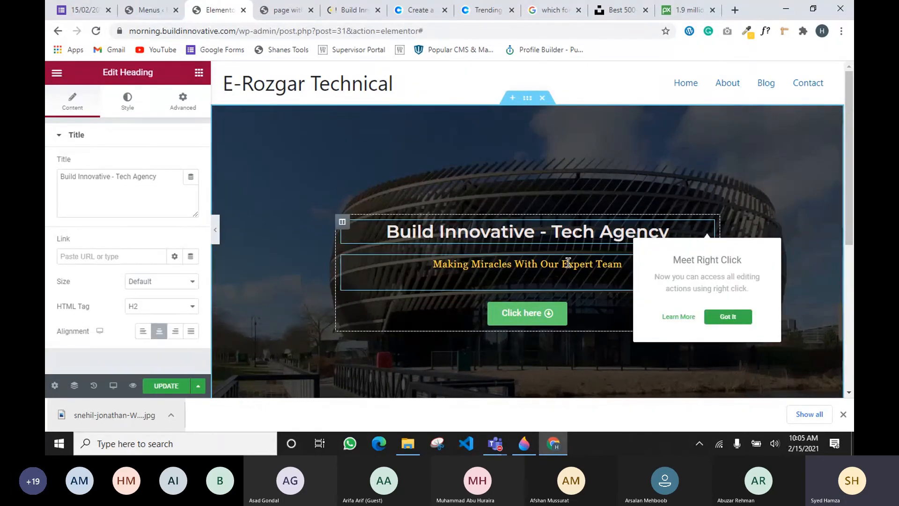
left_click(567, 264)
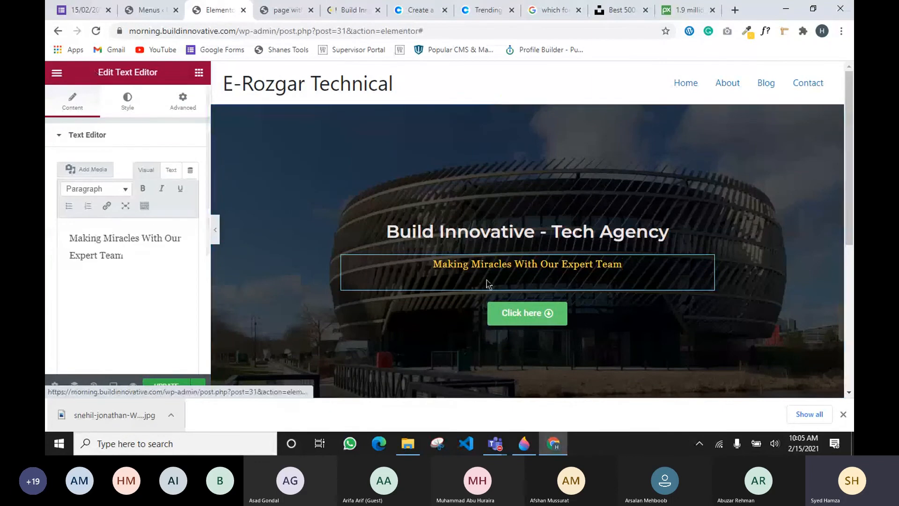
left_click(526, 312)
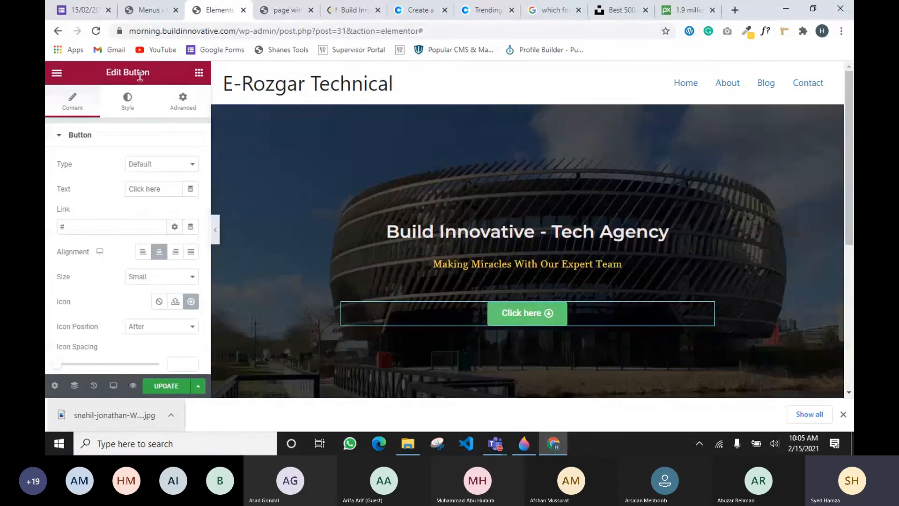
left_click_drag(136, 74, 158, 187)
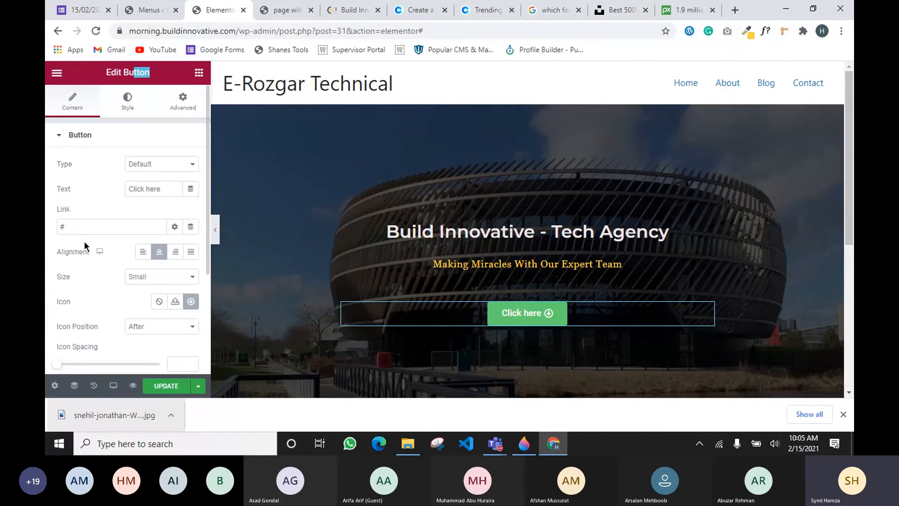
Relabel the button 'Explore Our Recent Work' and set its icon to None
triple_click(170, 188)
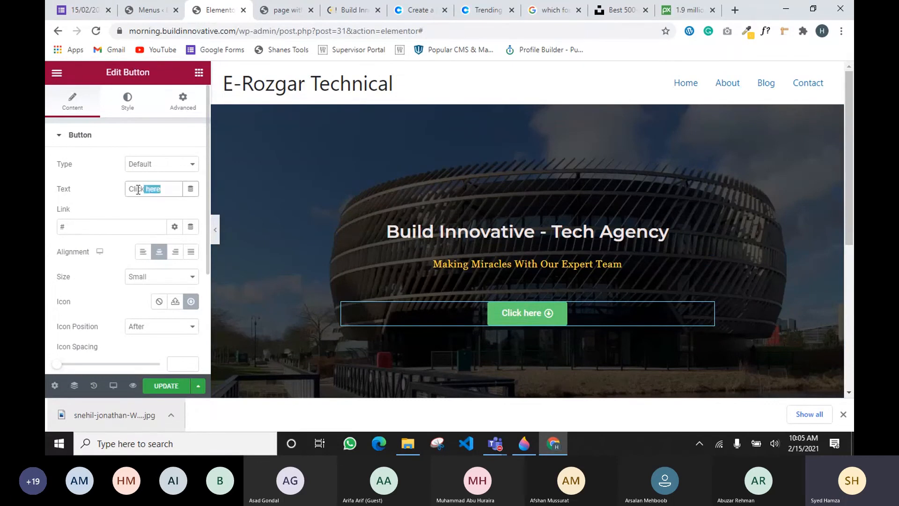
type("Exp")
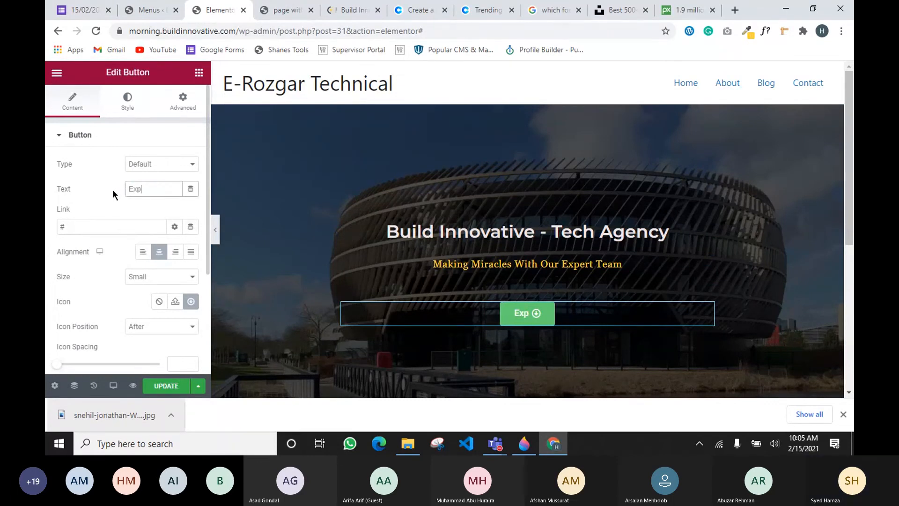
type("lore Our")
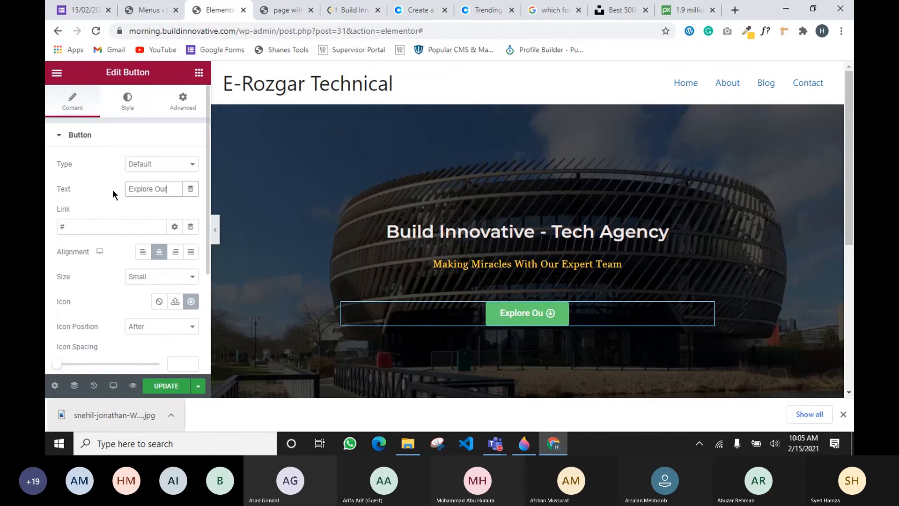
type(" Rece")
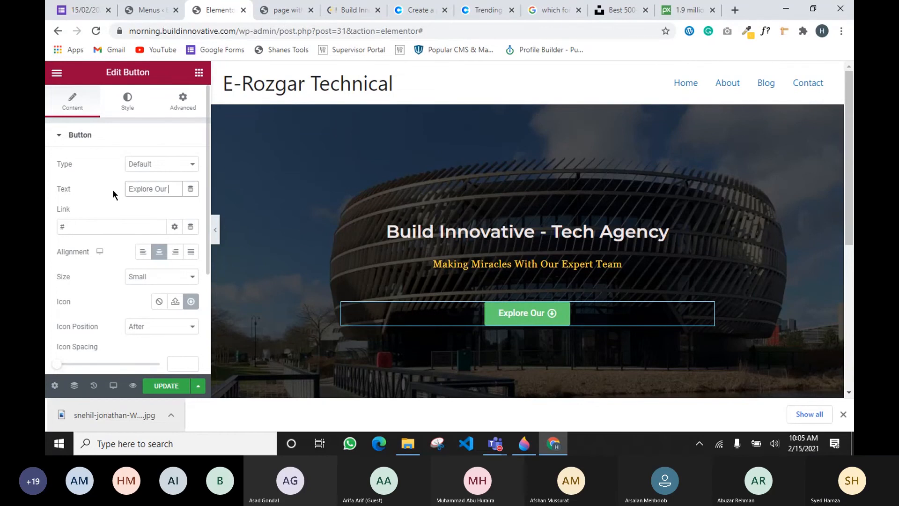
type("nt Work")
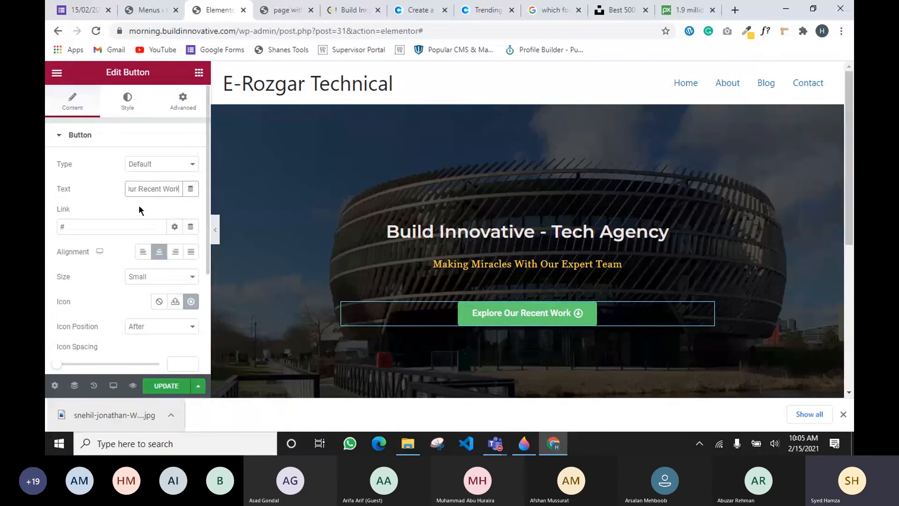
scroll(135, 204, "down", 3)
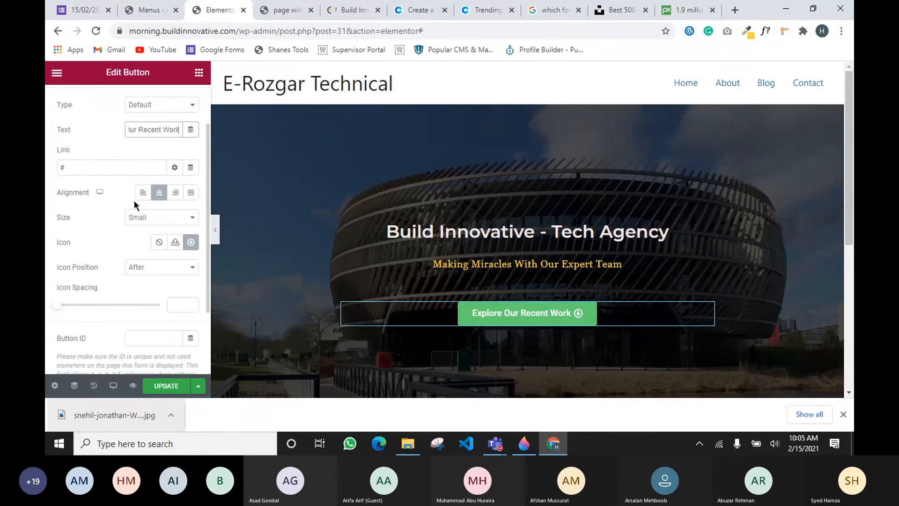
scroll(135, 202, "up", 3)
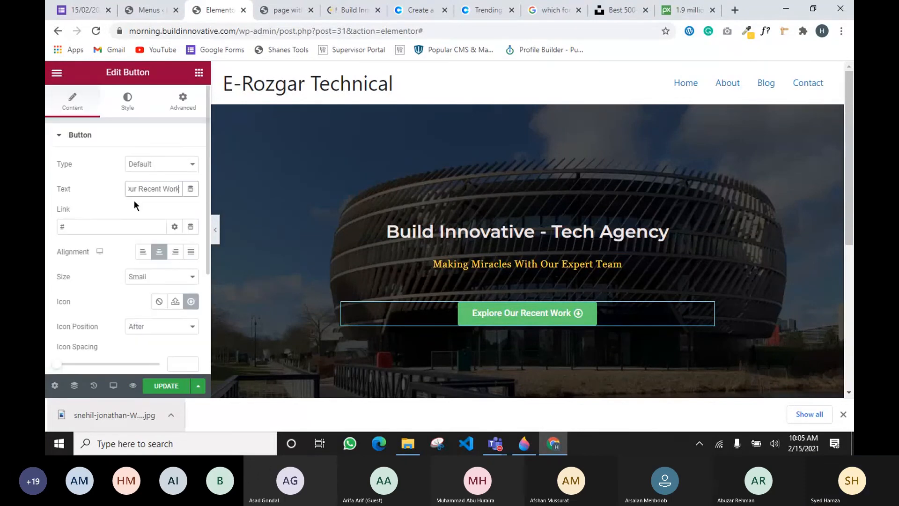
left_click(161, 302)
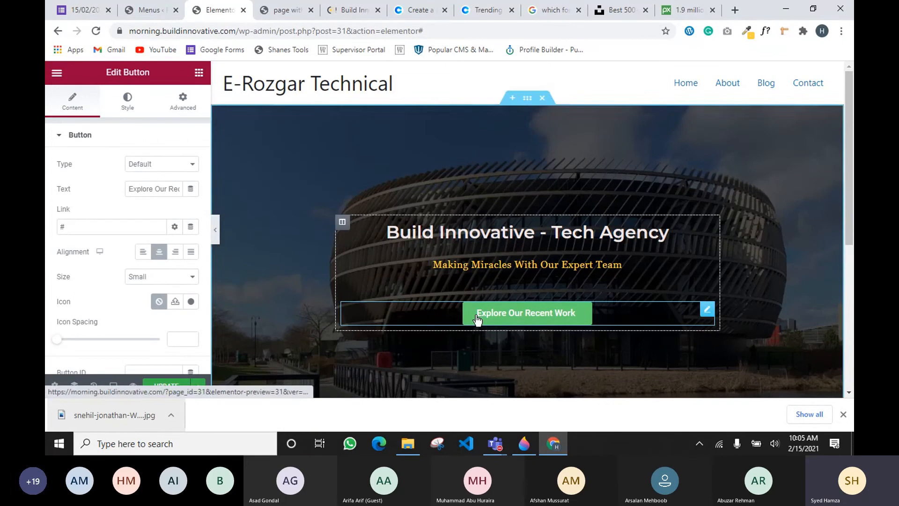
Apply the Primary global font to the button label, after briefly trying Text
left_click(125, 104)
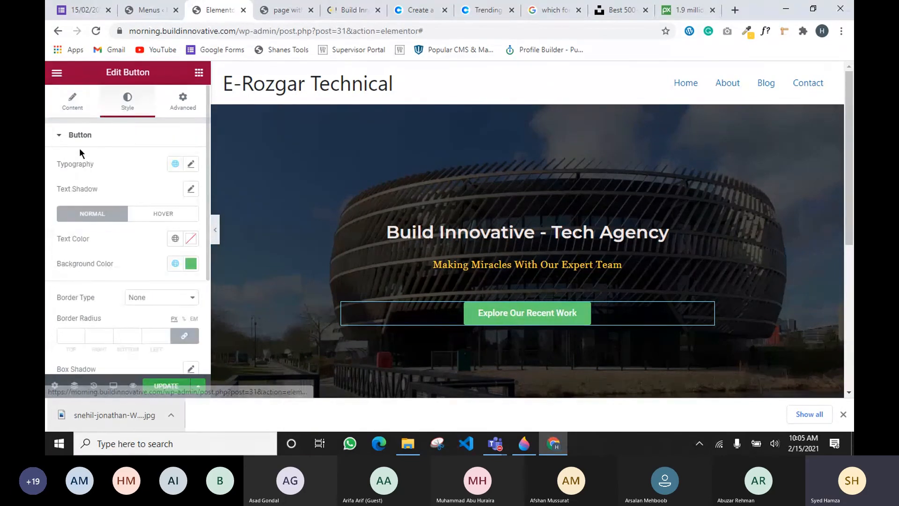
left_click(175, 165)
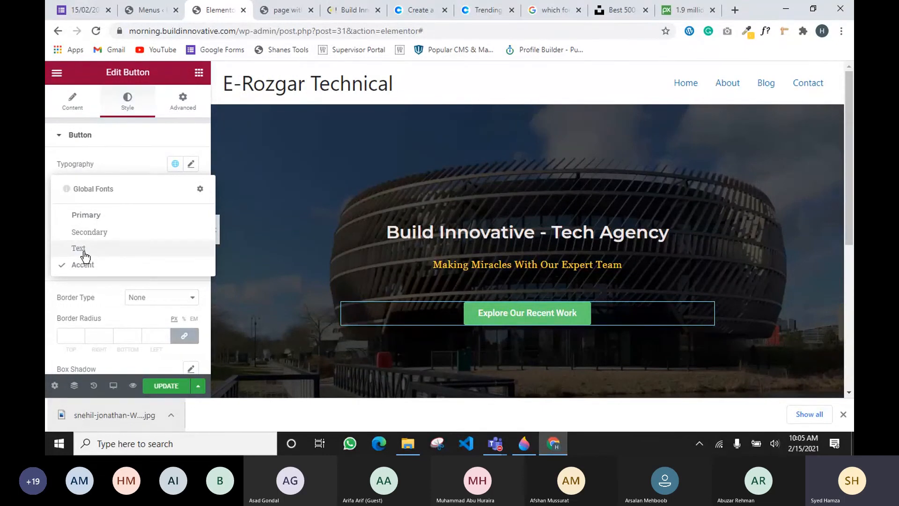
left_click(92, 216)
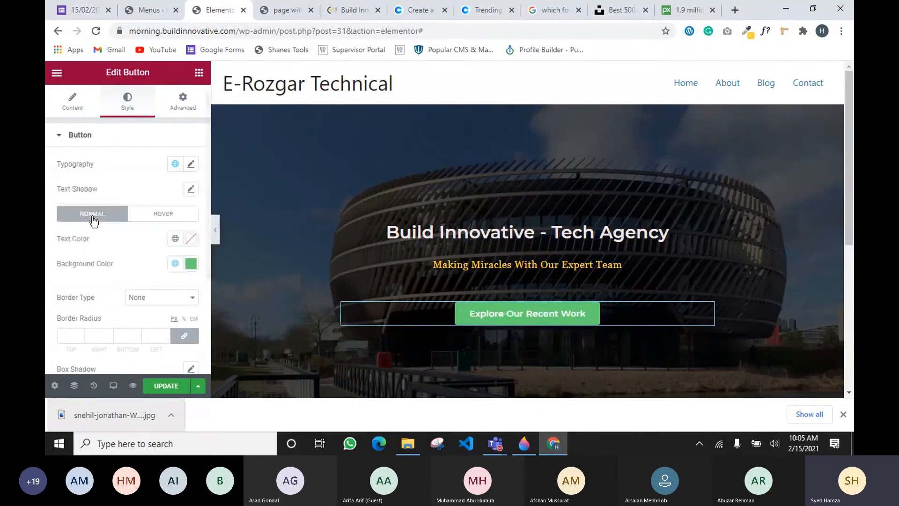
left_click(175, 263)
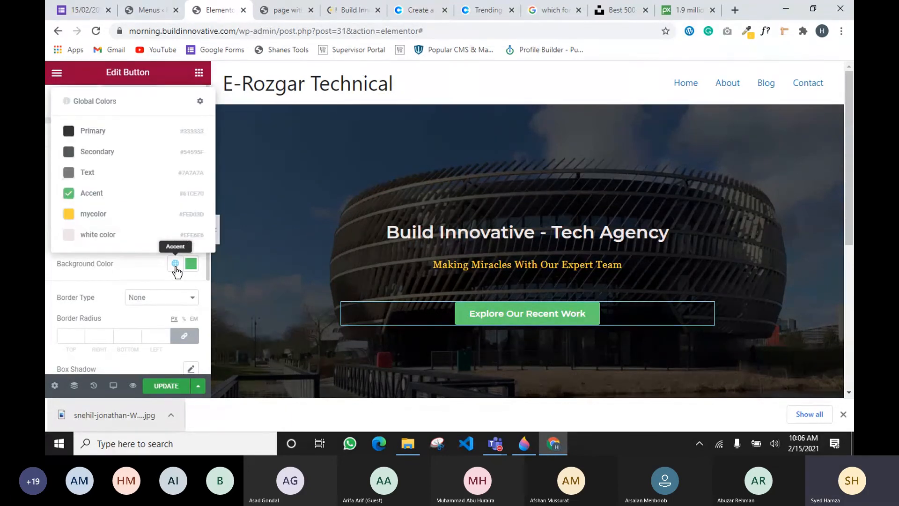
left_click(175, 264)
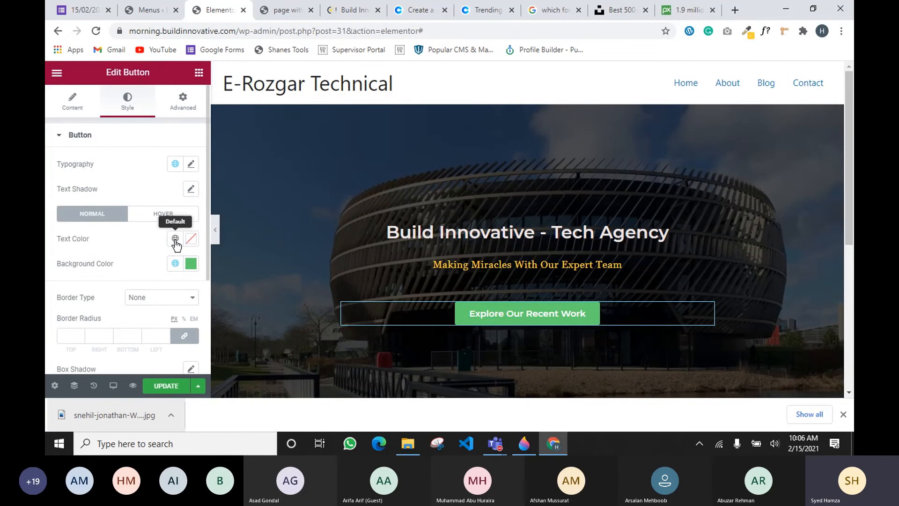
left_click(175, 165)
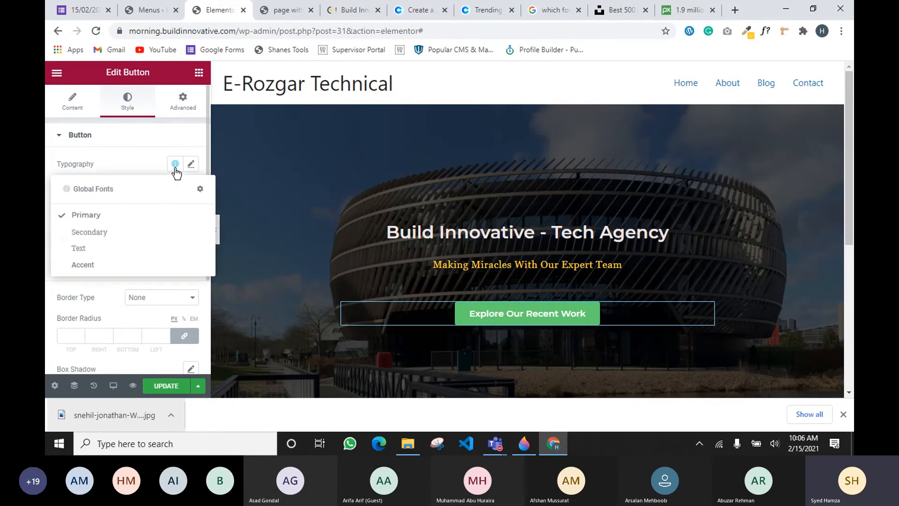
left_click(89, 247)
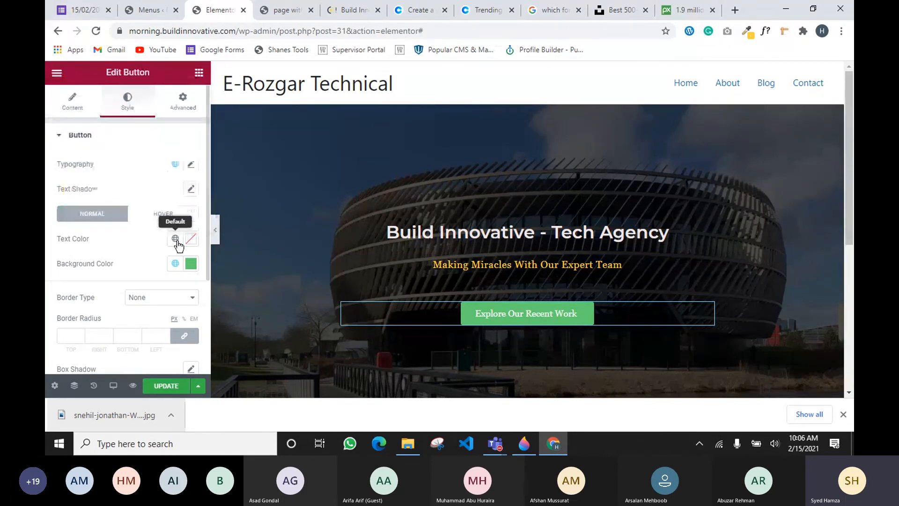
left_click(177, 167)
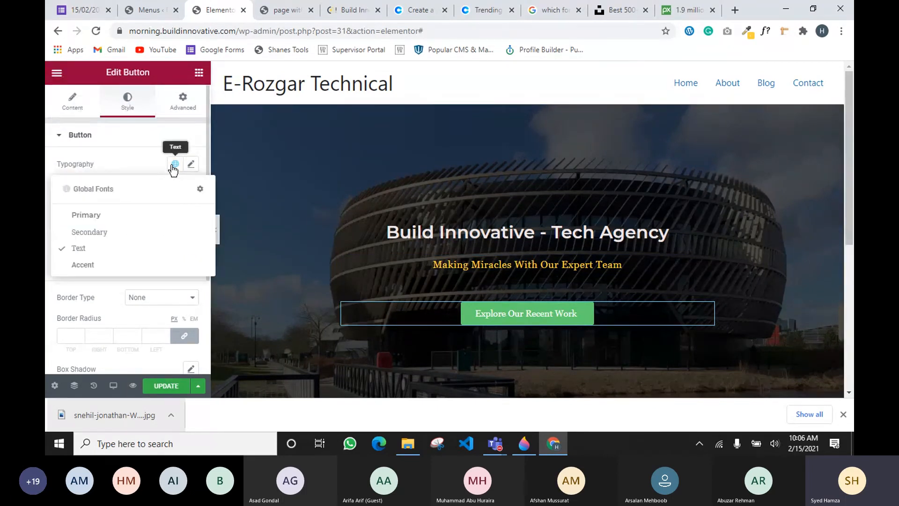
left_click(96, 216)
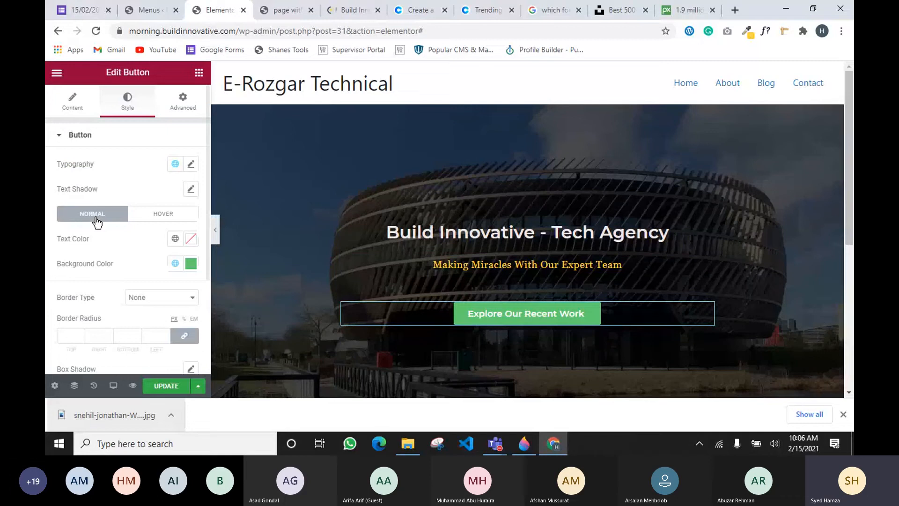
Set the button label's font weight to Normal
left_click(191, 164)
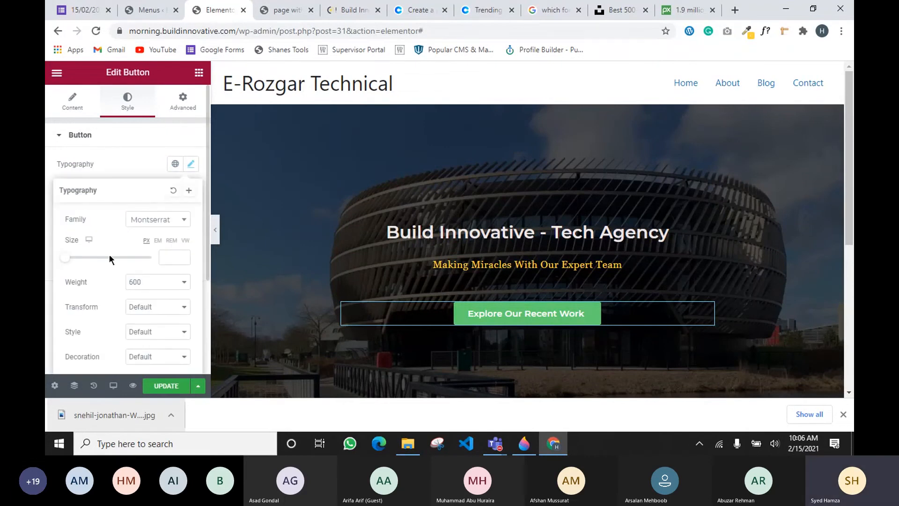
left_click(160, 289)
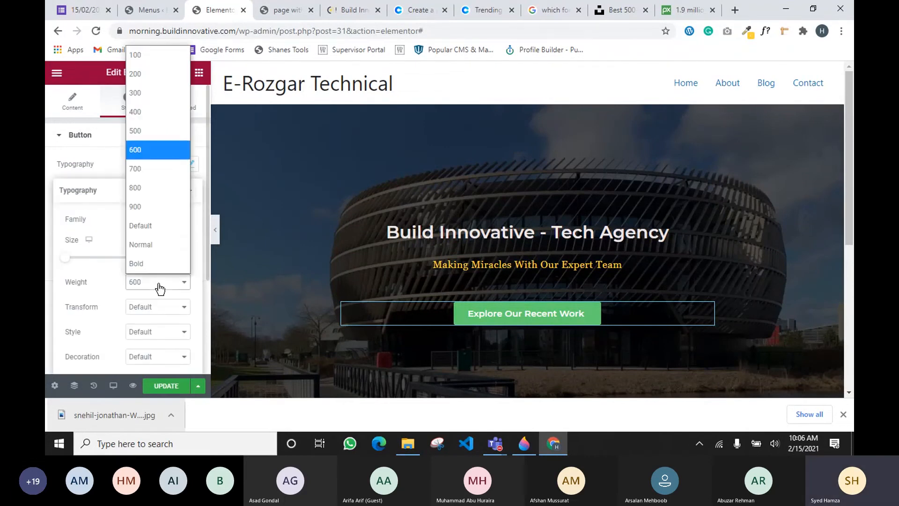
left_click(154, 245)
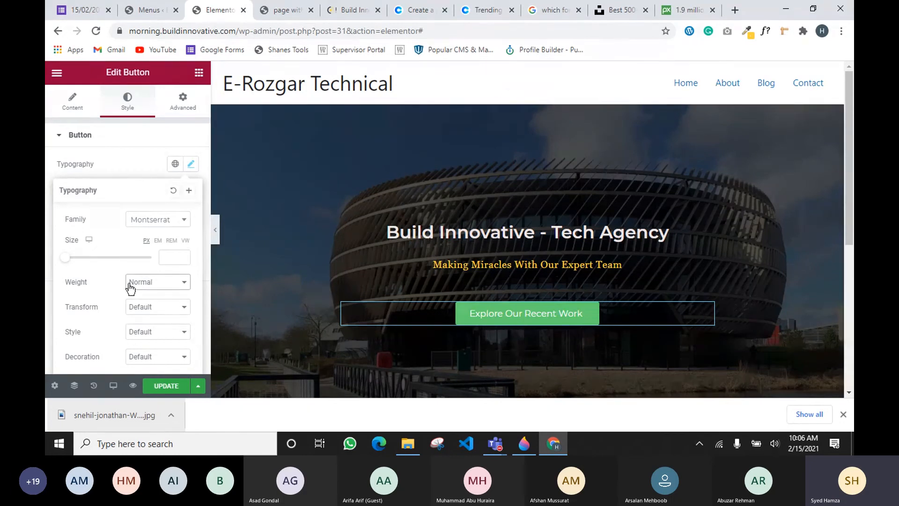
left_click(159, 167)
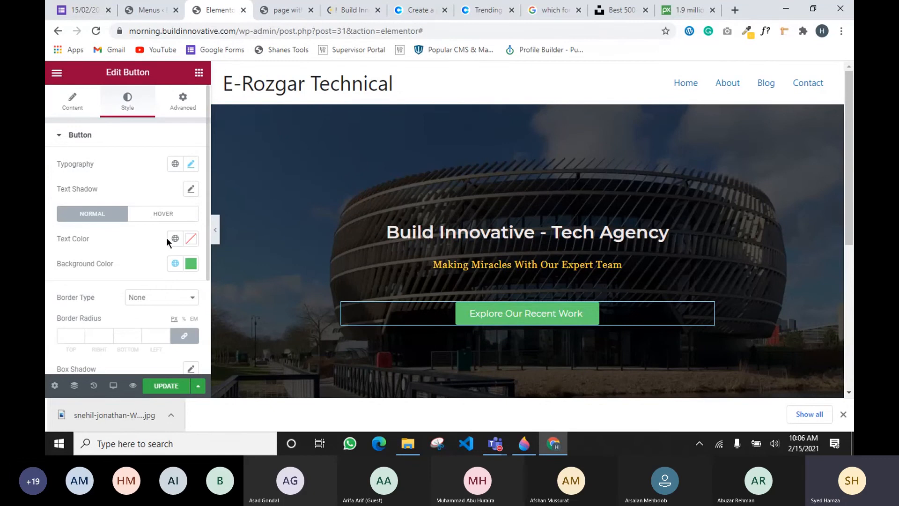
left_click(175, 264)
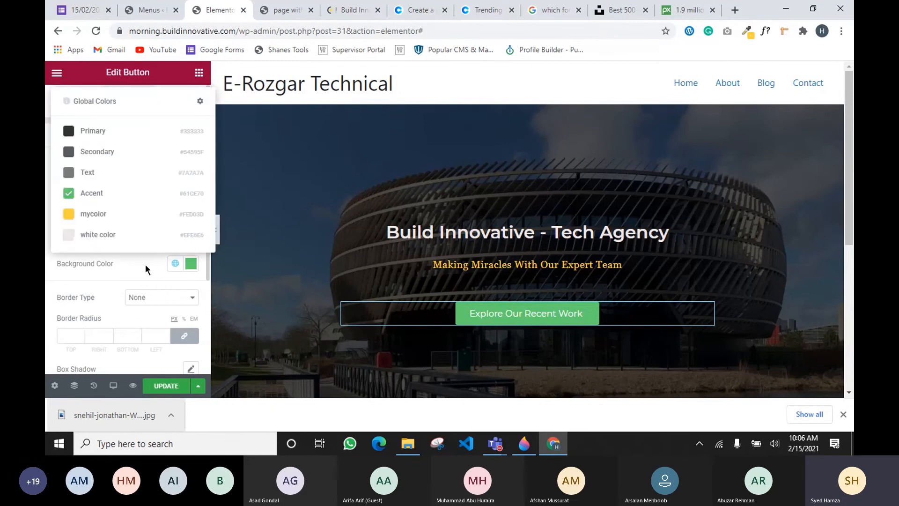
Give the button the dark Primary background and a 0 corner radius, then return to the widgets list
left_click(85, 136)
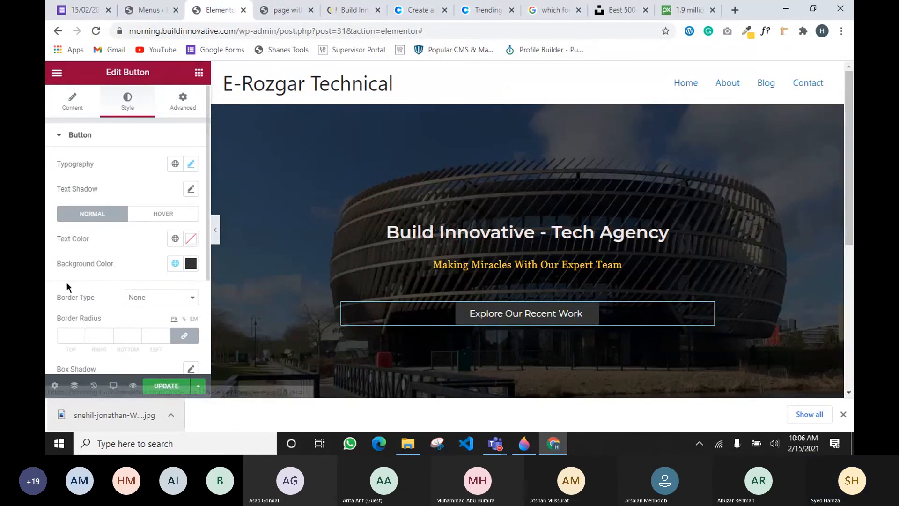
left_click(71, 334)
type("0")
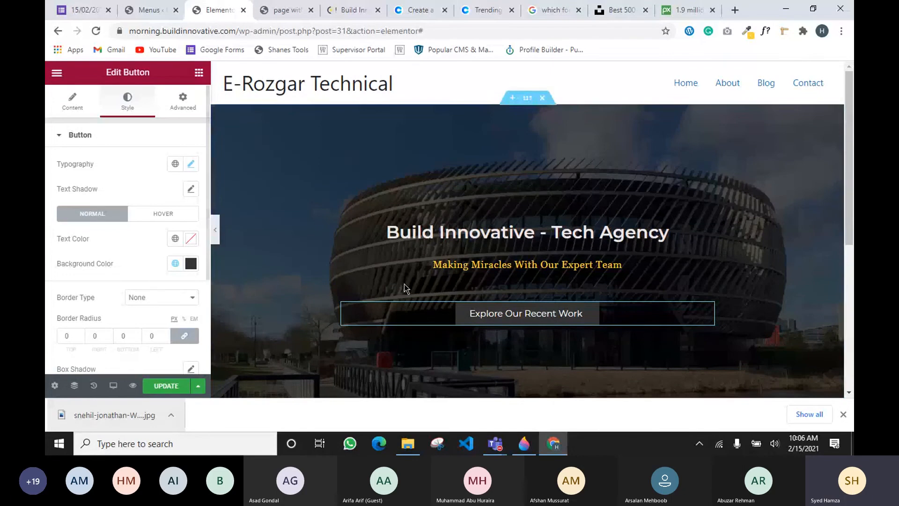
left_click(545, 316)
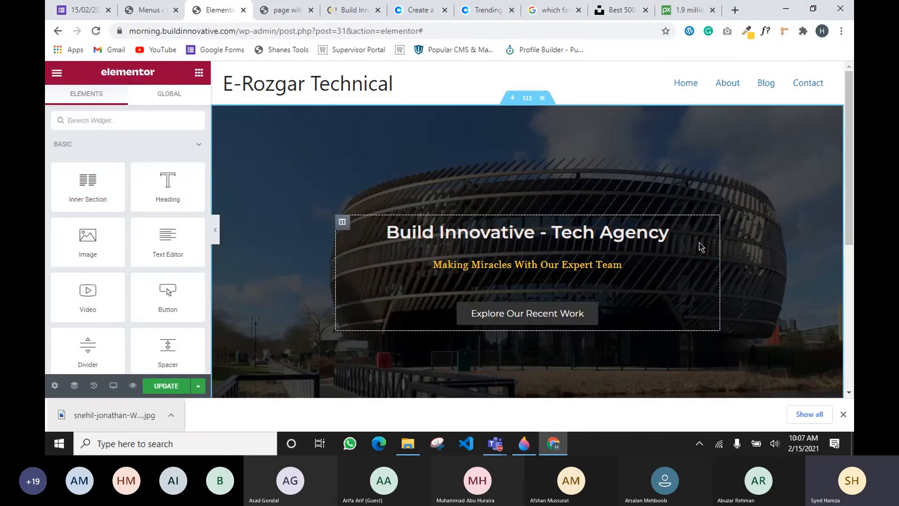
Check the hero heading's Advanced spacing, then select the Explore Our Recent Work button
left_click(706, 228)
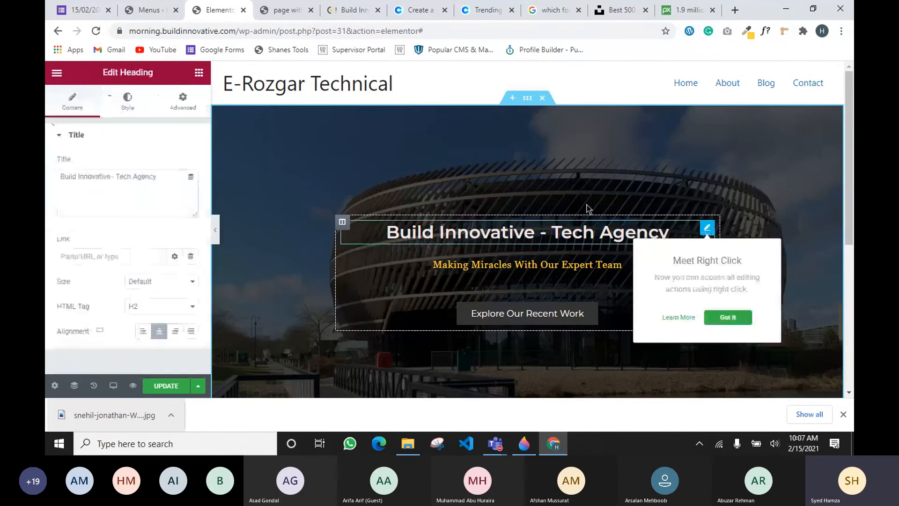
left_click(193, 104)
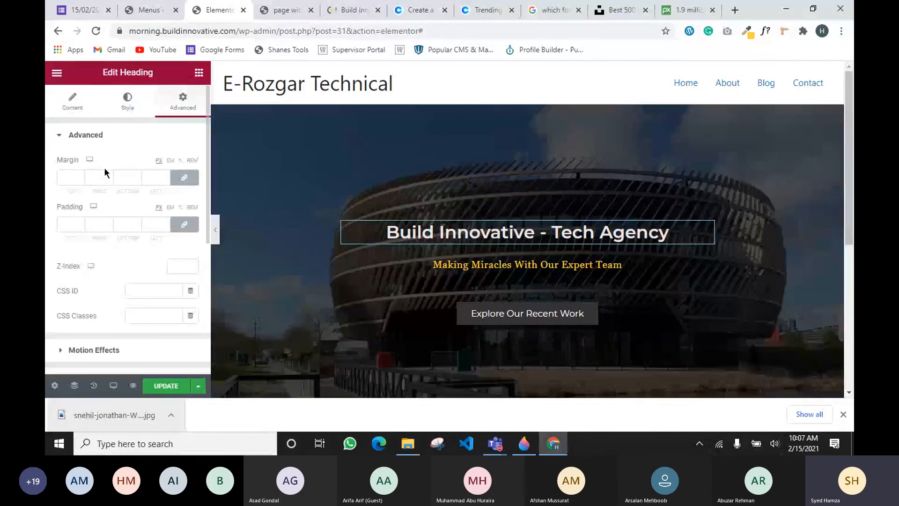
left_click_drag(71, 314, 95, 320)
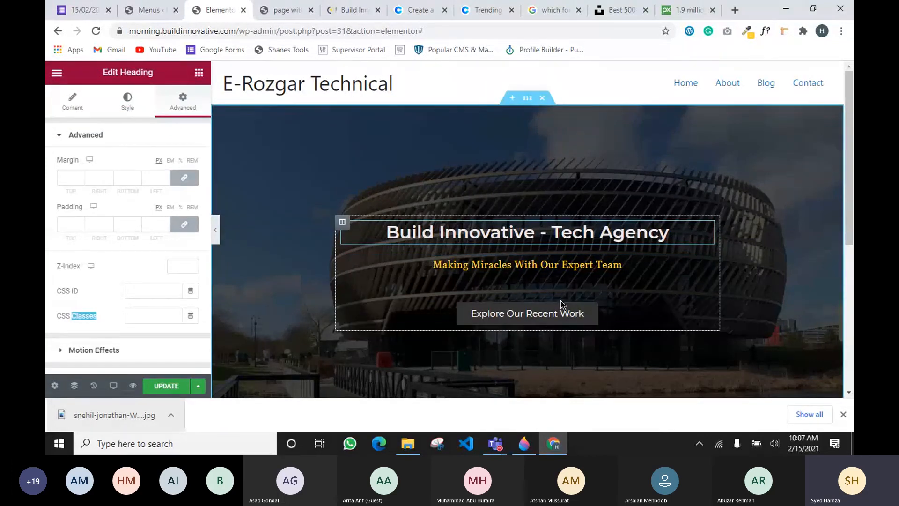
left_click(706, 310)
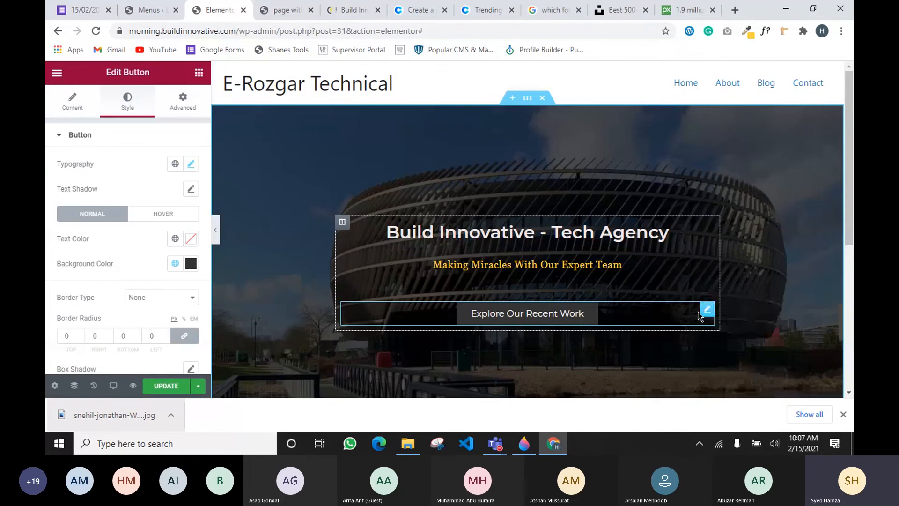
Unlink the button's margin, set its top margin to -15, and save the page with Update
left_click(705, 308)
left_click(182, 100)
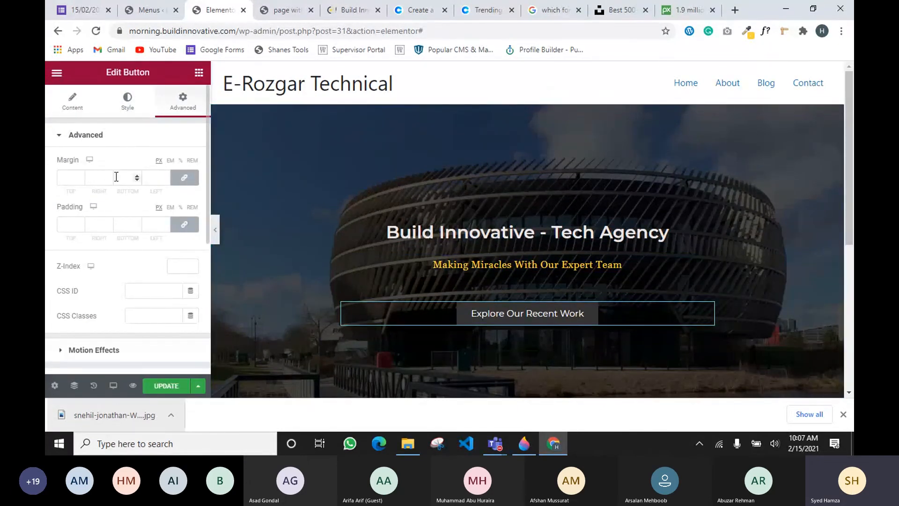
left_click(185, 181)
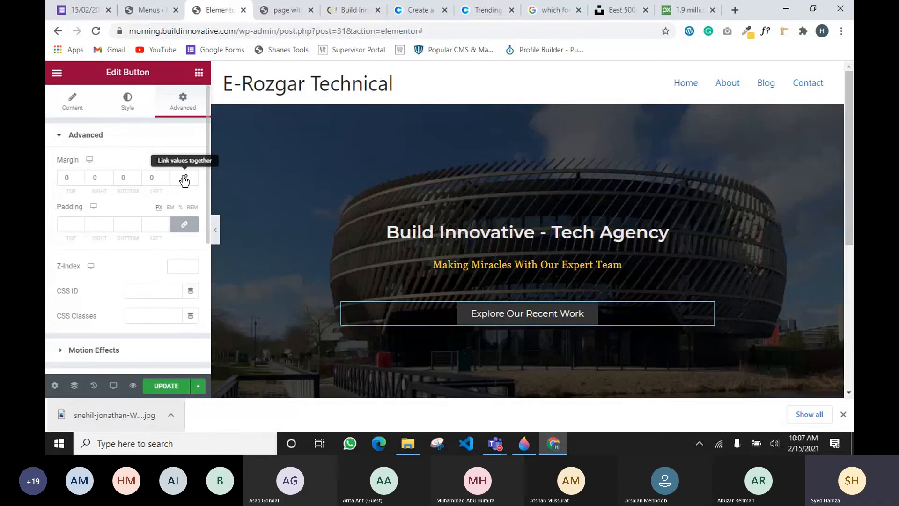
left_click(80, 180)
type("-4")
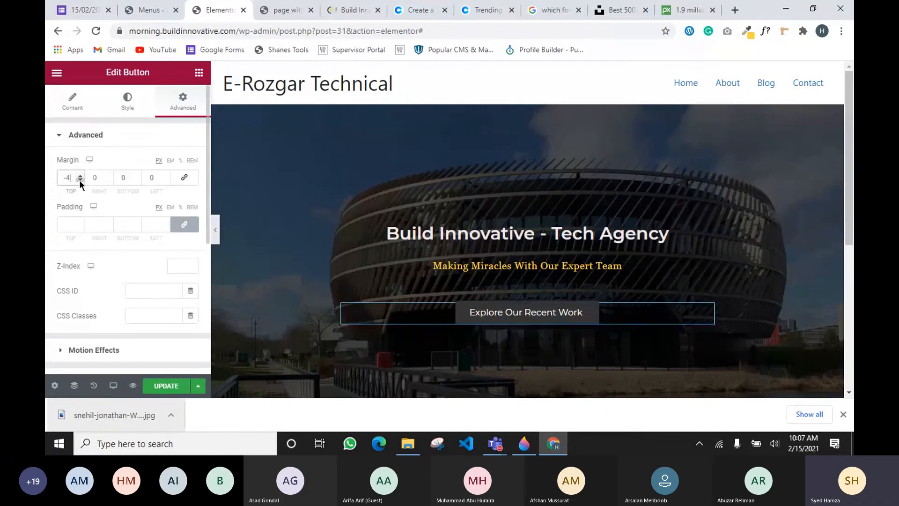
key("Down")
key("Down")
key("Down")
key("Down")
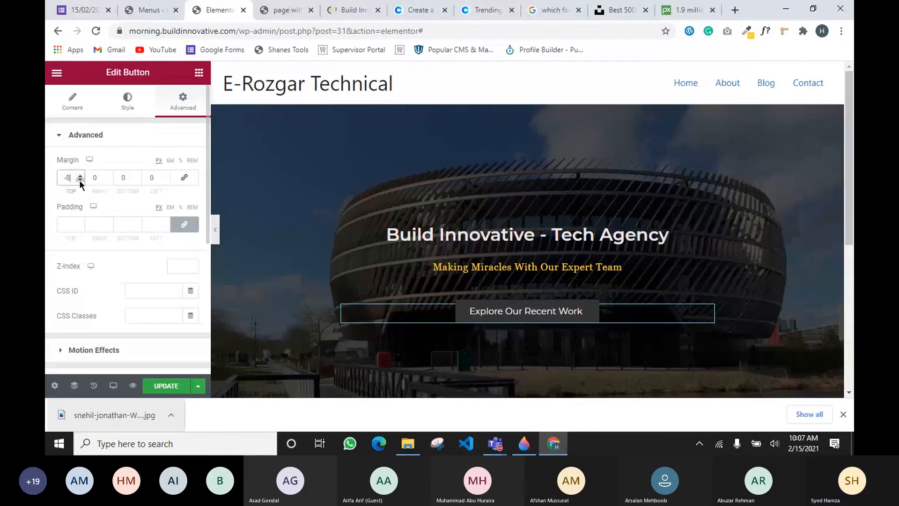
key("Down")
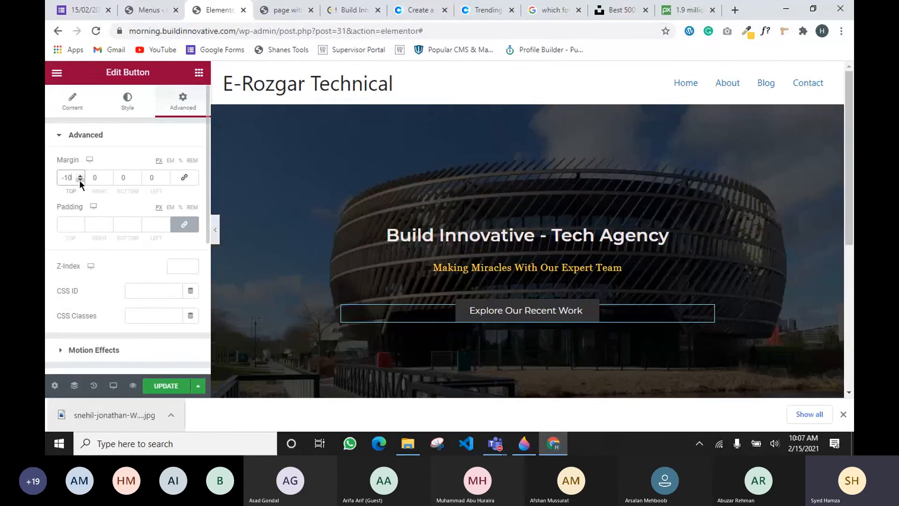
key("Down")
key("Down")
key("Down")
key("Down")
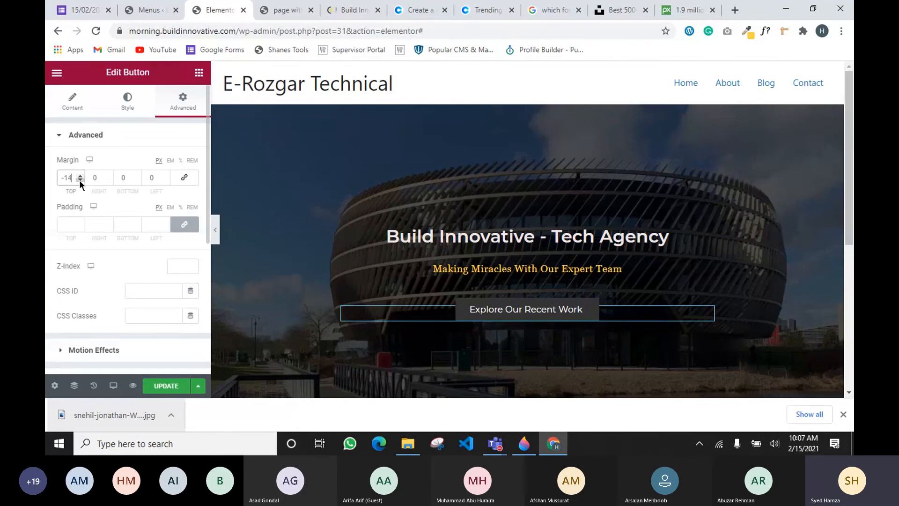
left_click(80, 180)
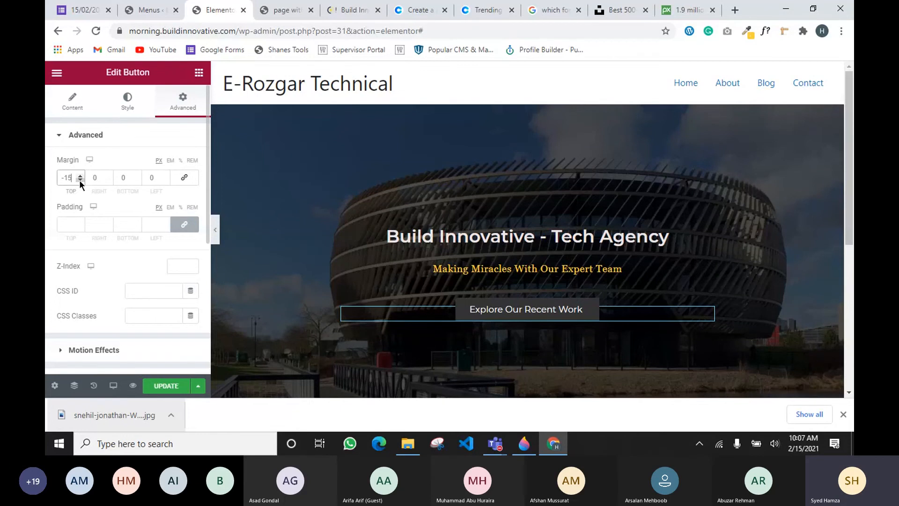
left_click(163, 384)
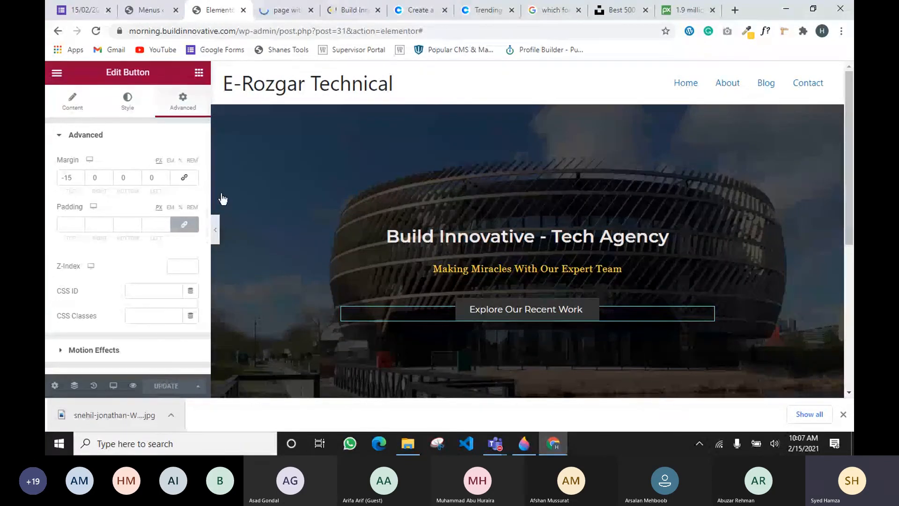
left_click(275, 10)
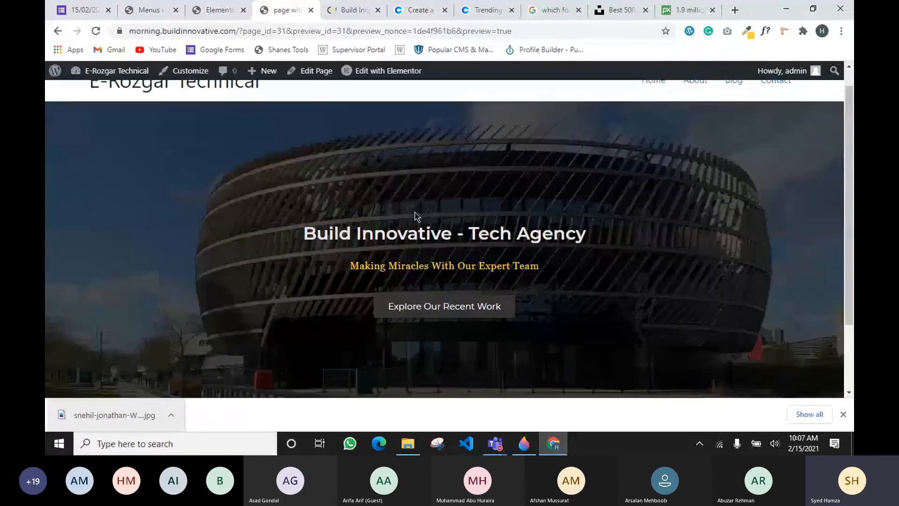
scroll(511, 327, "down", 2)
scroll(508, 325, "up", 3)
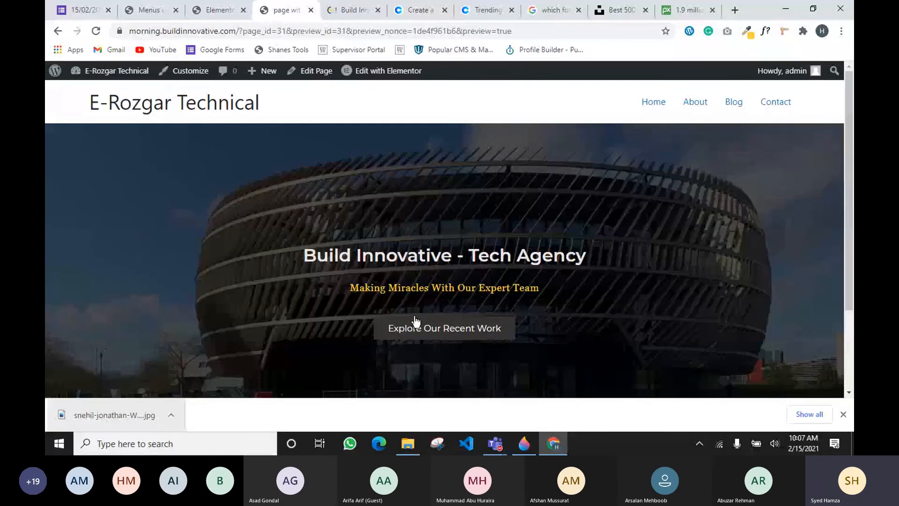
scroll(414, 320, "down", 2)
scroll(430, 364, "up", 3)
left_click(203, 14)
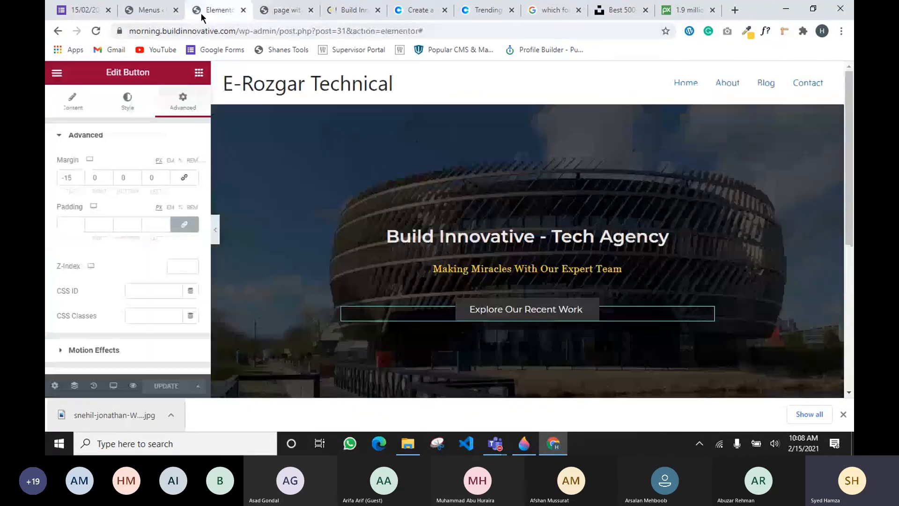
left_click(291, 14)
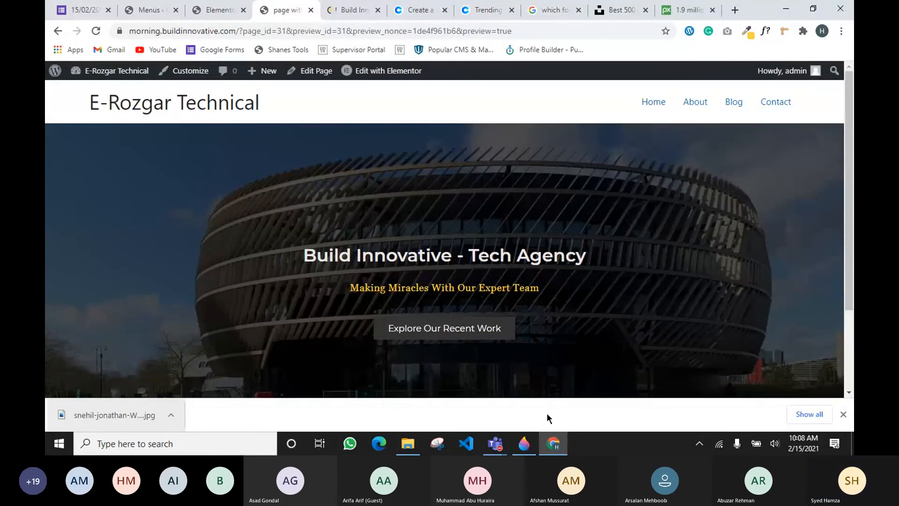
scroll(697, 393, "down", 1)
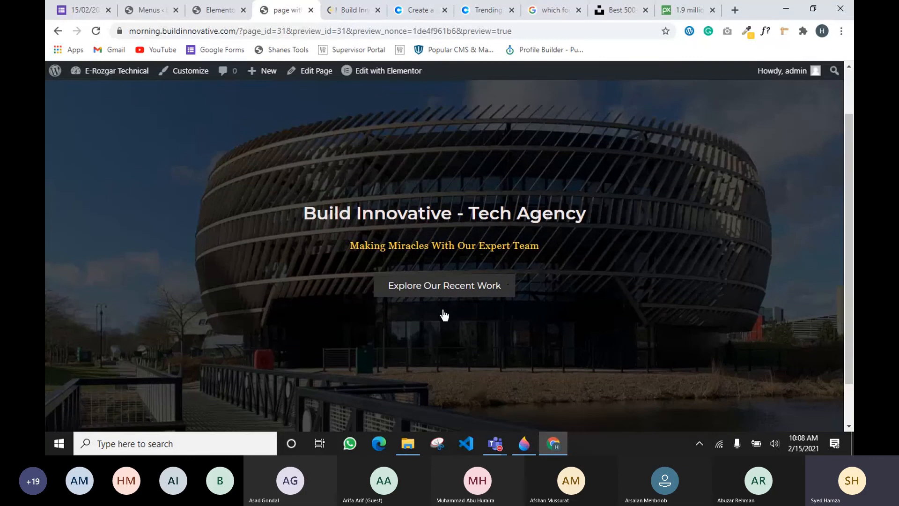
scroll(490, 358, "down", 1)
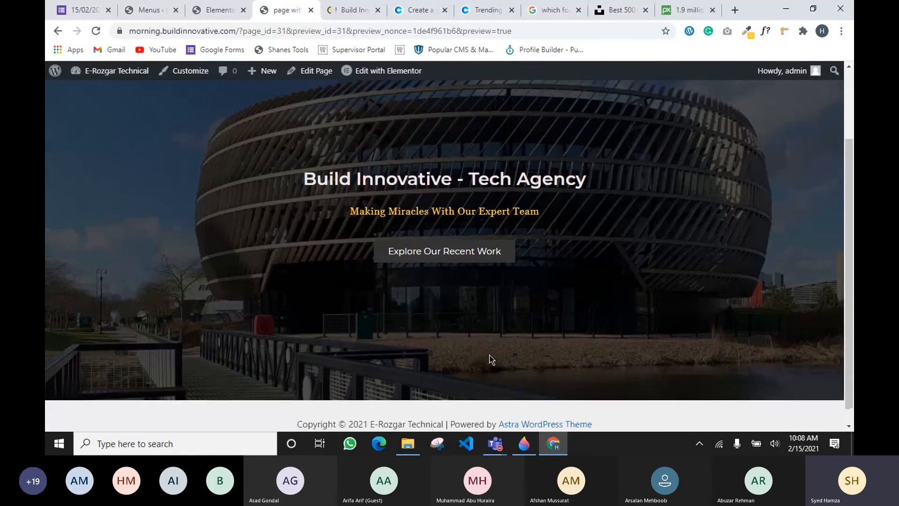
scroll(489, 354, "down", 1)
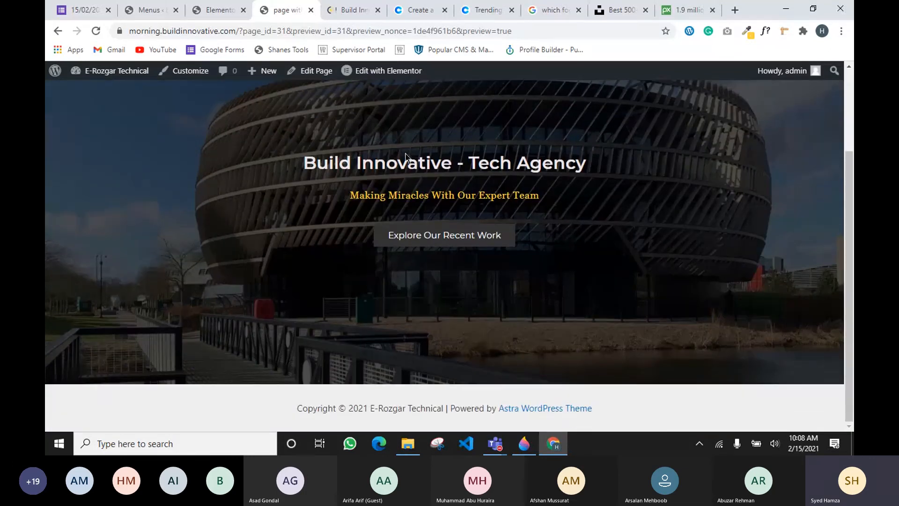
left_click(214, 10)
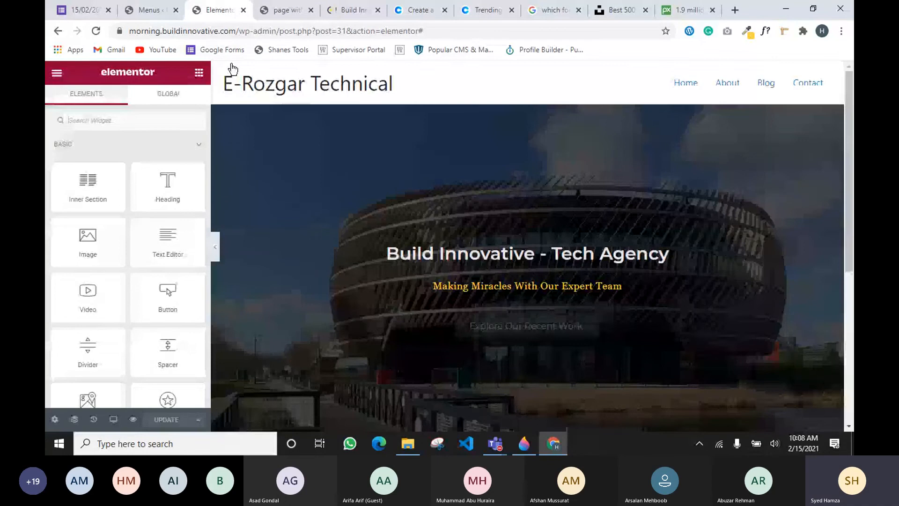
left_click(159, 16)
left_click(214, 10)
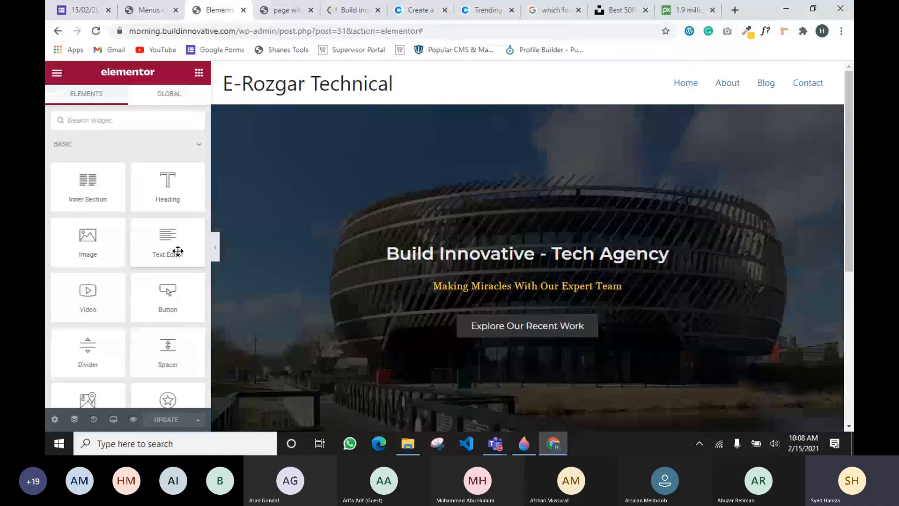
left_click_drag(88, 198, 509, 335)
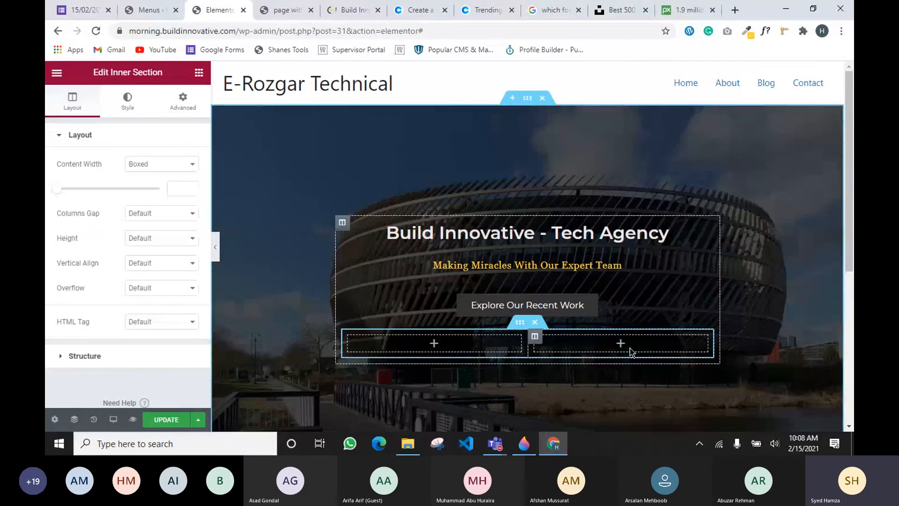
left_click(353, 10)
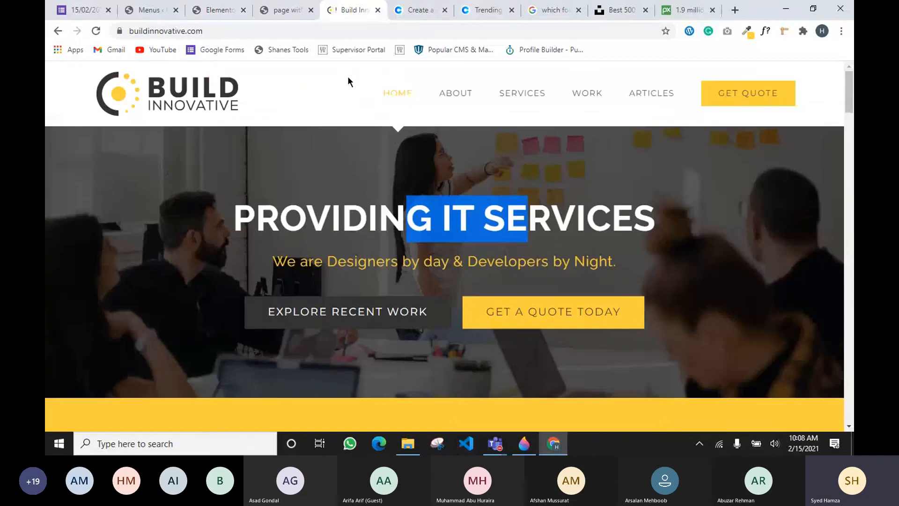
left_click(148, 10)
left_click(215, 9)
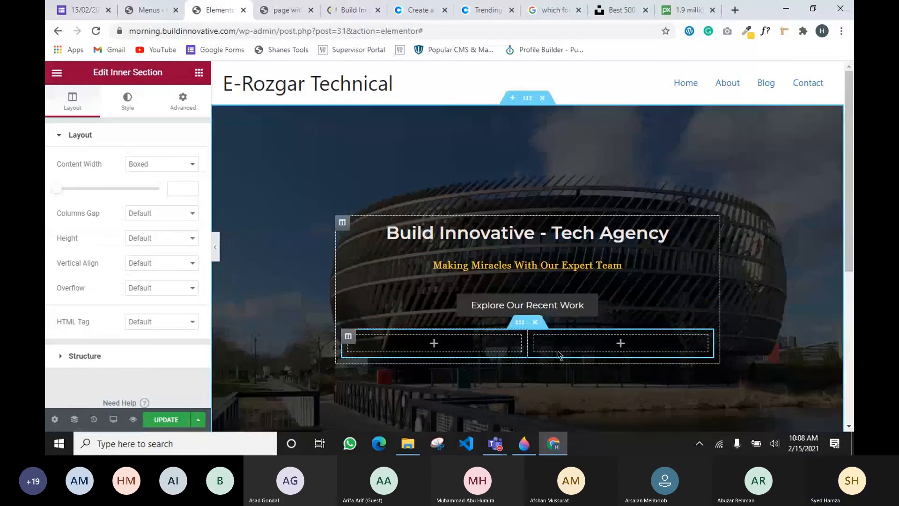
left_click(535, 321)
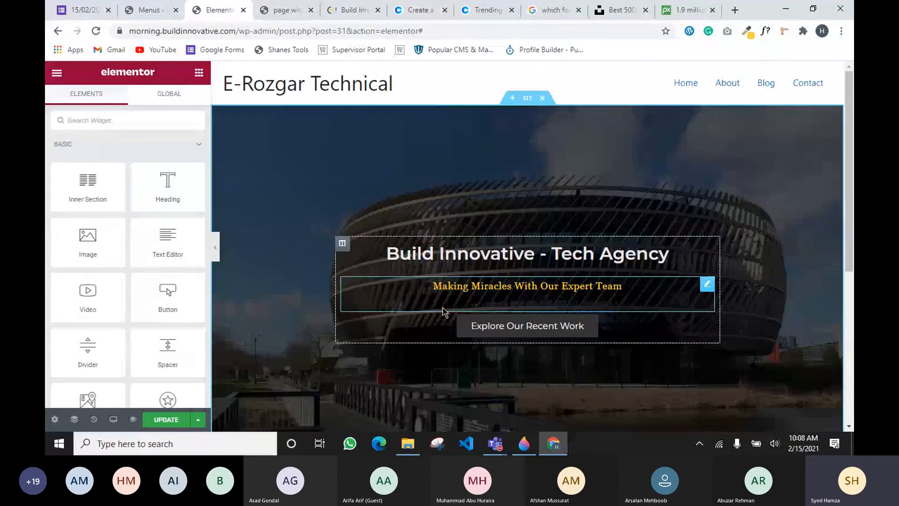
Set the button's hover state to Primary text colour and yellow 'mycolor' background
left_click(710, 329)
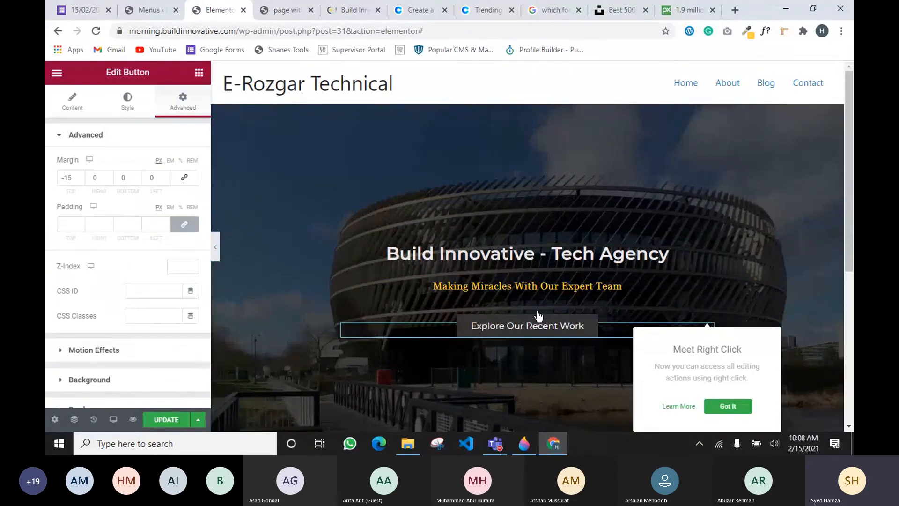
left_click(127, 102)
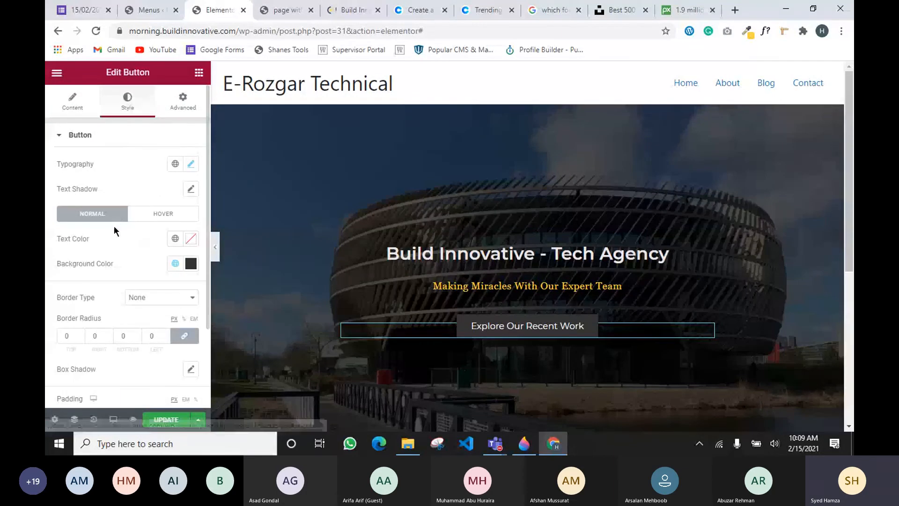
left_click(154, 214)
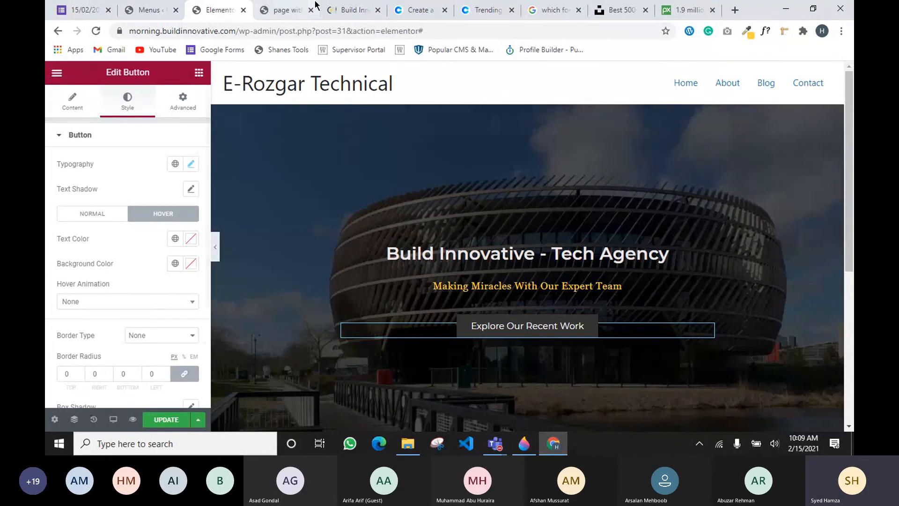
left_click(350, 15)
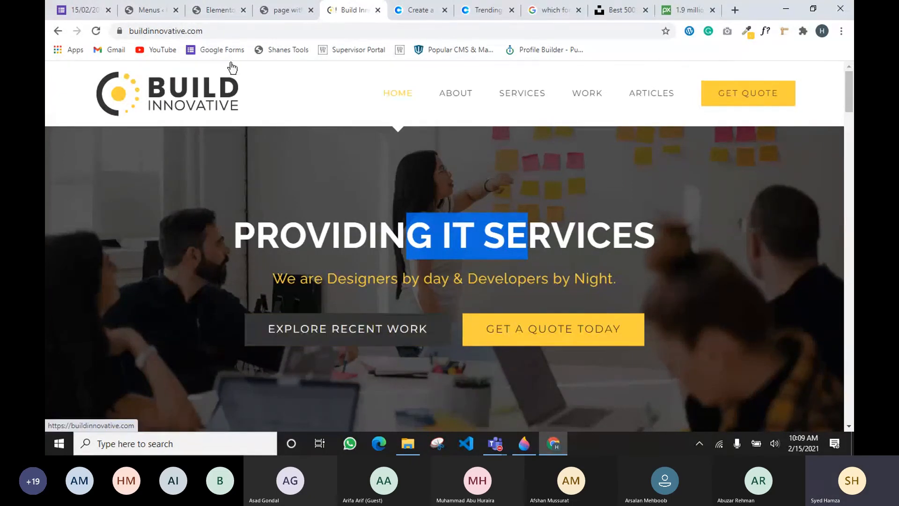
left_click(214, 11)
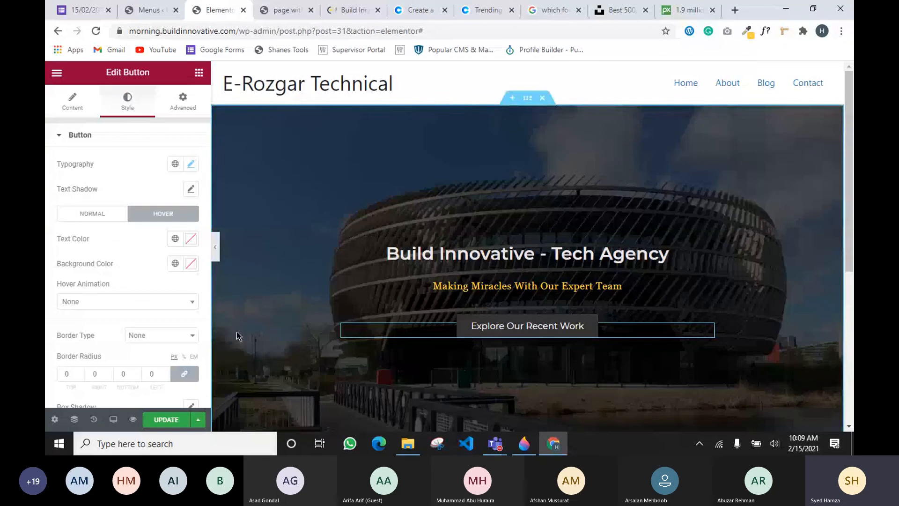
left_click(175, 240)
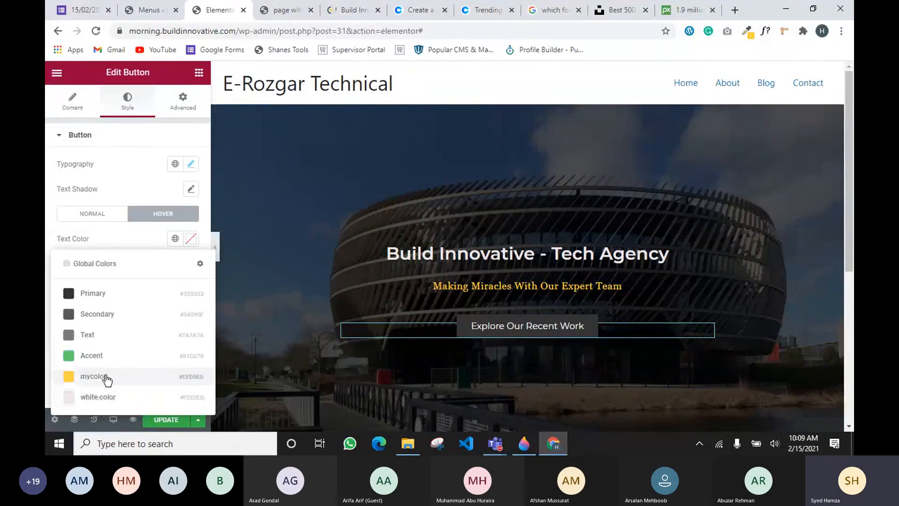
left_click(113, 294)
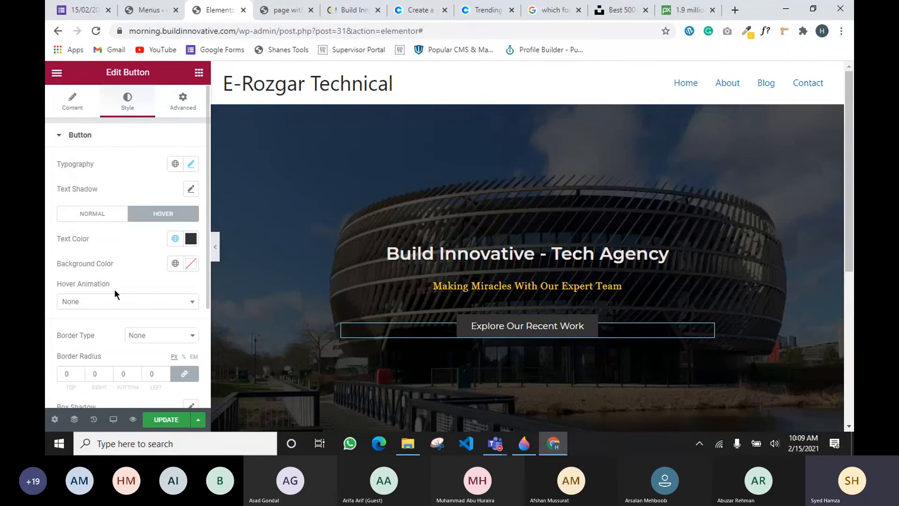
left_click(175, 263)
left_click(113, 215)
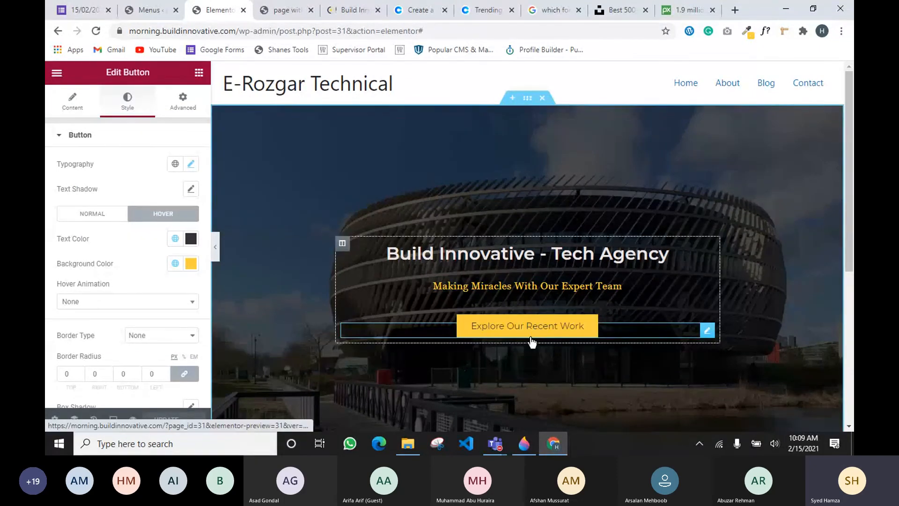
After trying Shrink and Bounce In, set the button's hover animation to Float
scroll(609, 327, "down", 1)
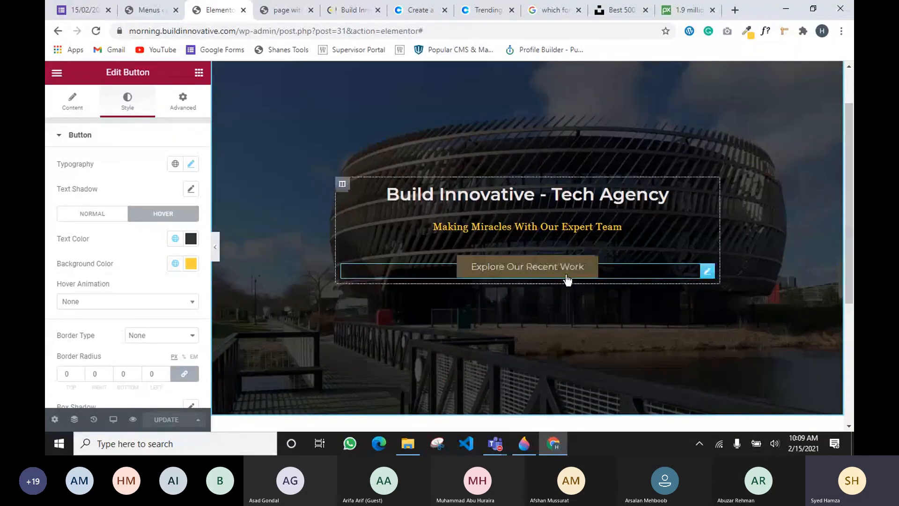
left_click(102, 300)
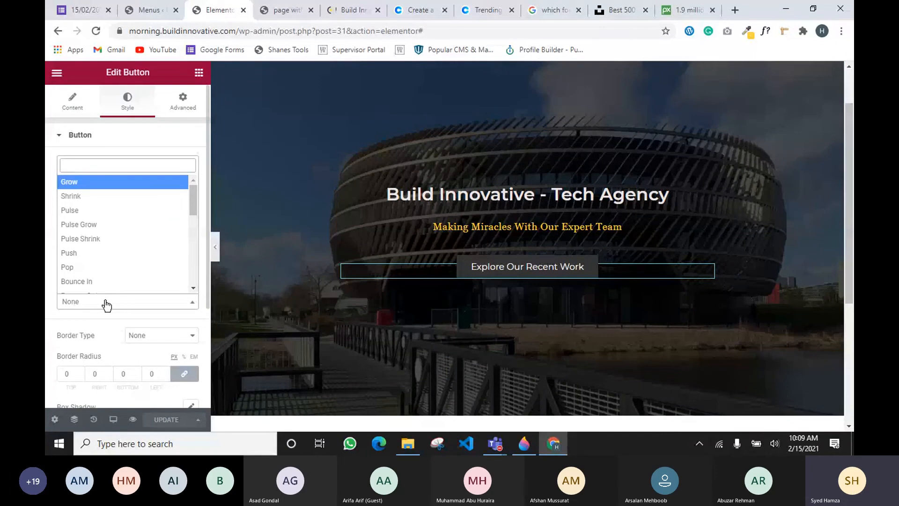
left_click(89, 196)
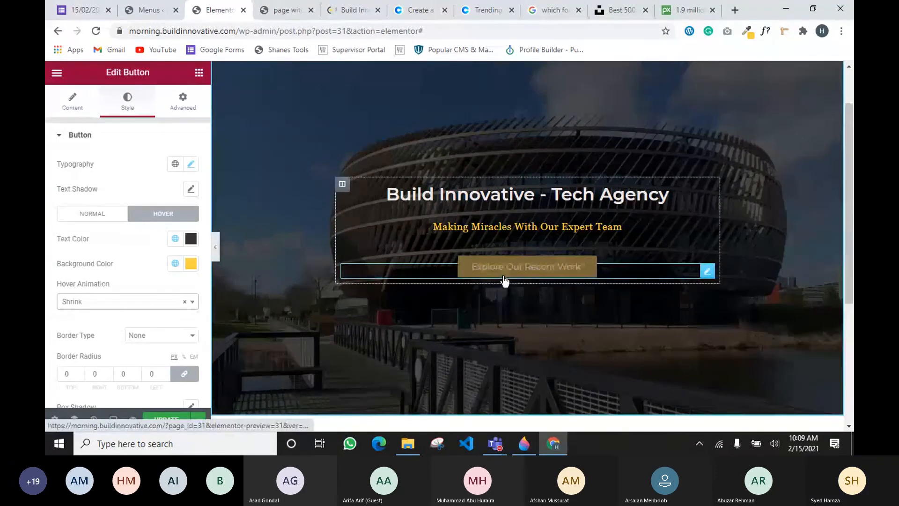
left_click(125, 301)
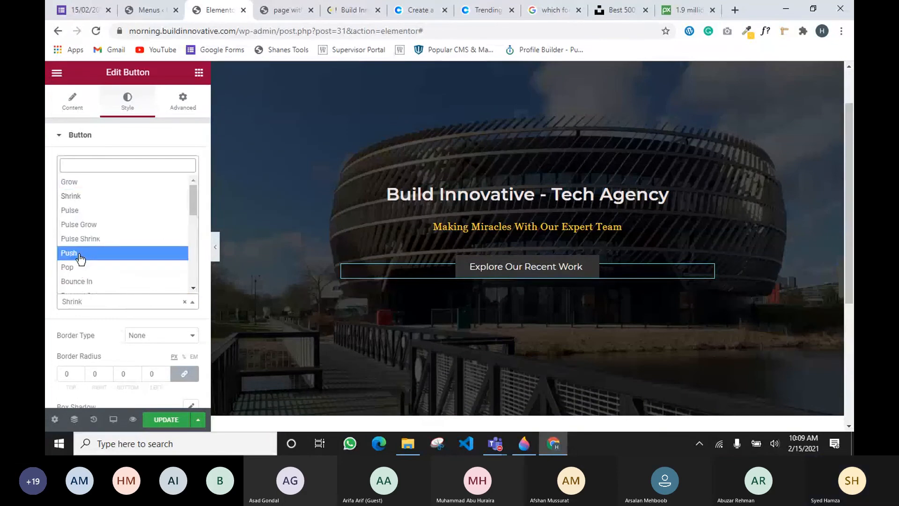
left_click(115, 282)
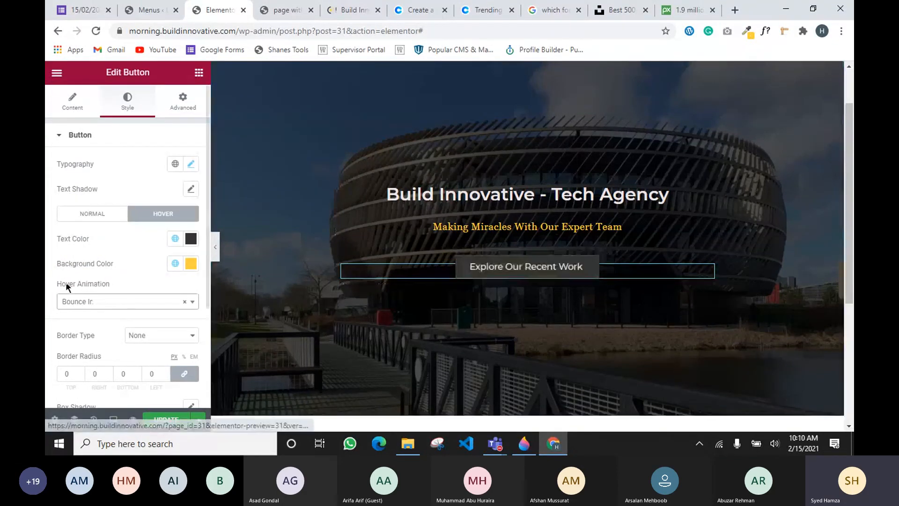
left_click(66, 301)
scroll(90, 244, "down", 2)
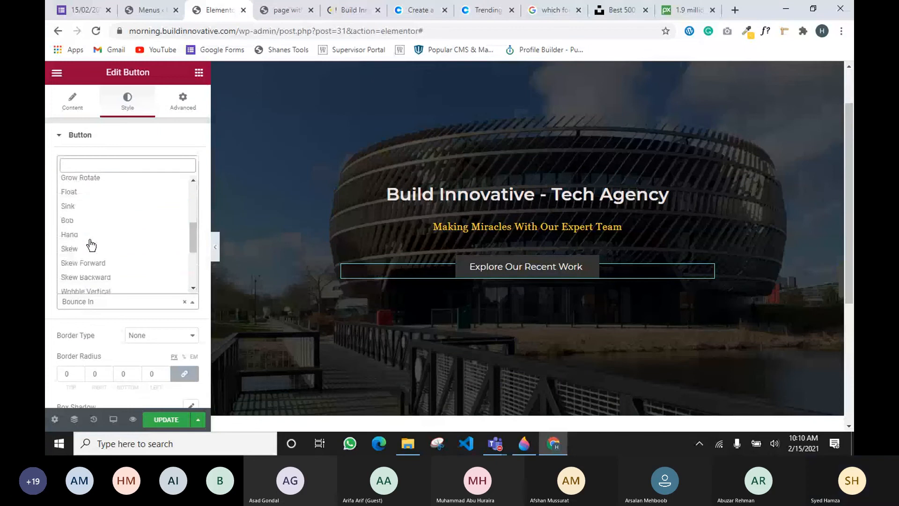
scroll(82, 244, "up", 1)
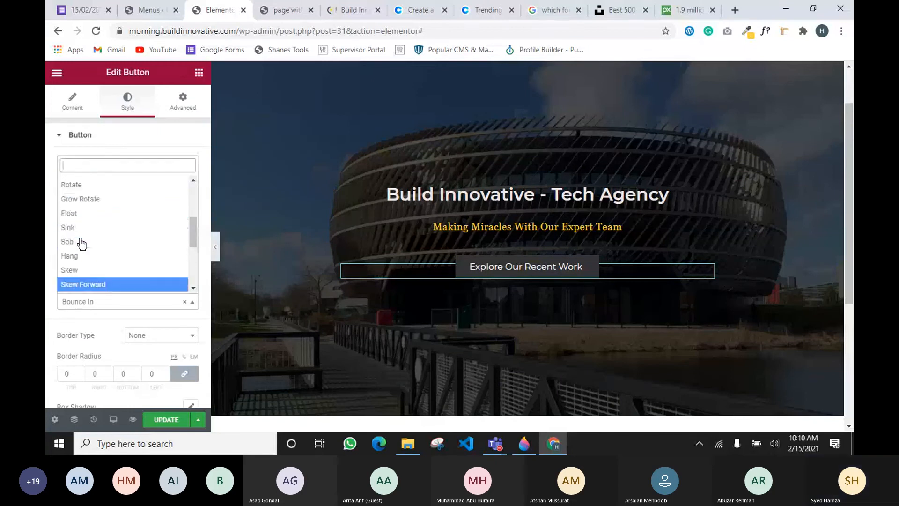
scroll(79, 246, "up", 1)
left_click(69, 220)
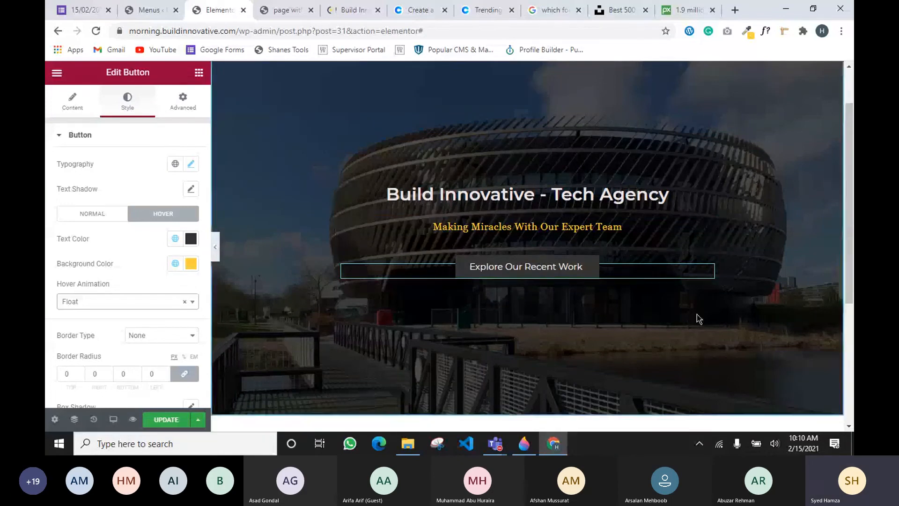
scroll(697, 314, "down", 4)
scroll(700, 319, "up", 5)
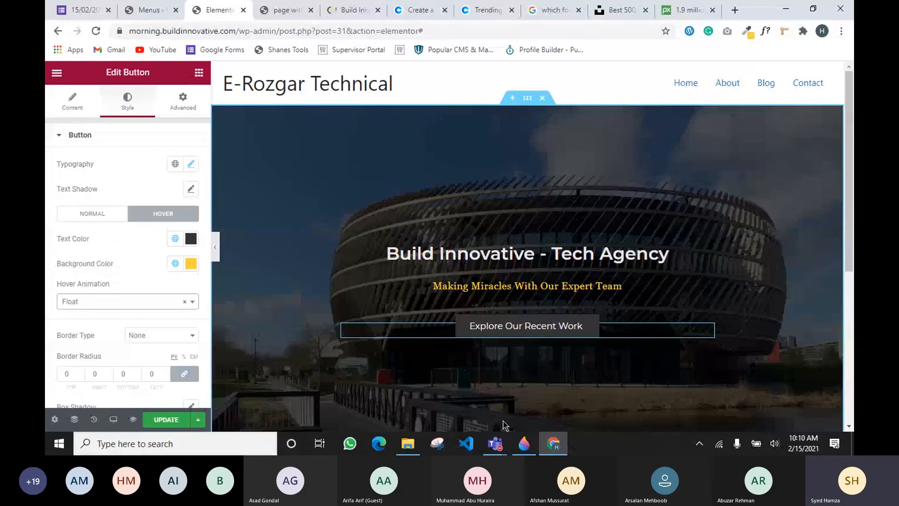
Review the button's Content settings and its hover Style settings
left_click(74, 113)
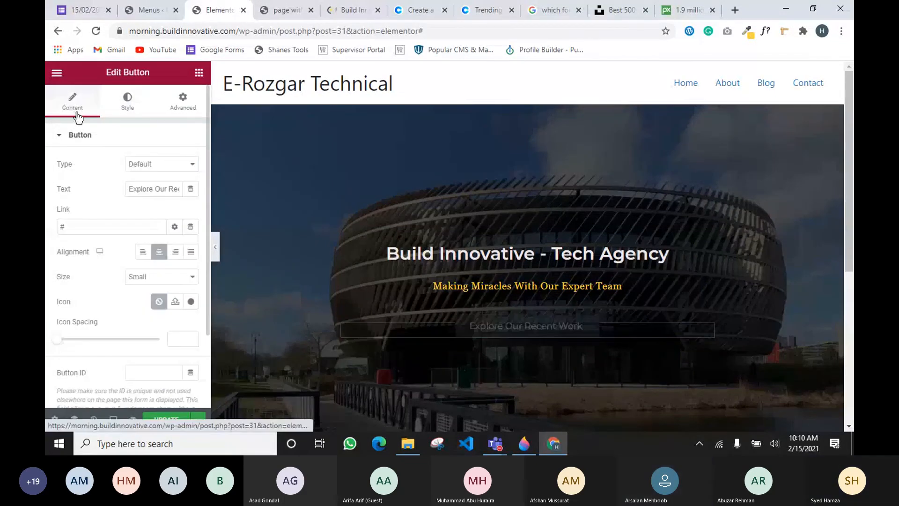
left_click(131, 107)
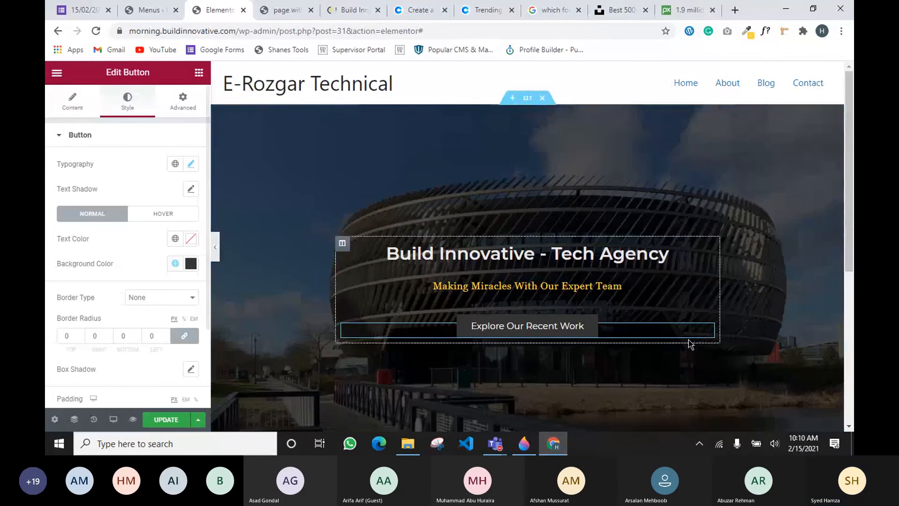
mouse_move(707, 328)
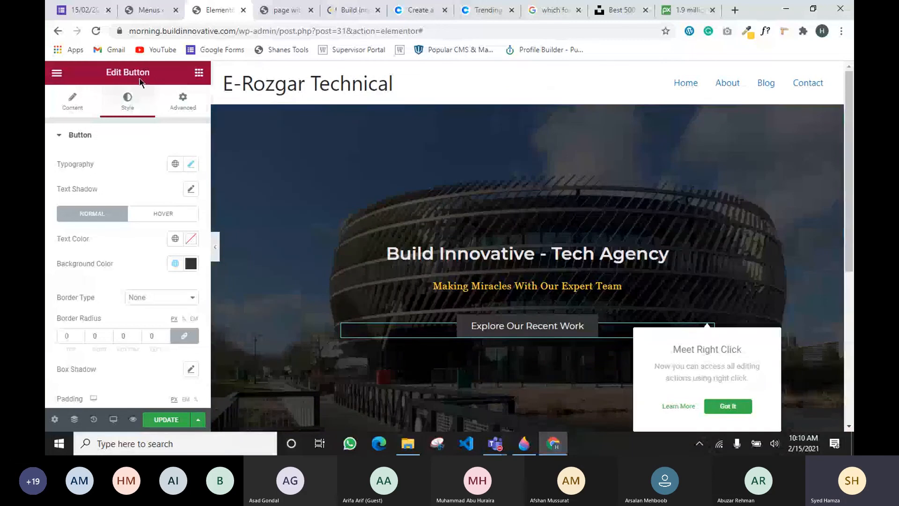
left_click(163, 213)
scroll(144, 251, "down", 2)
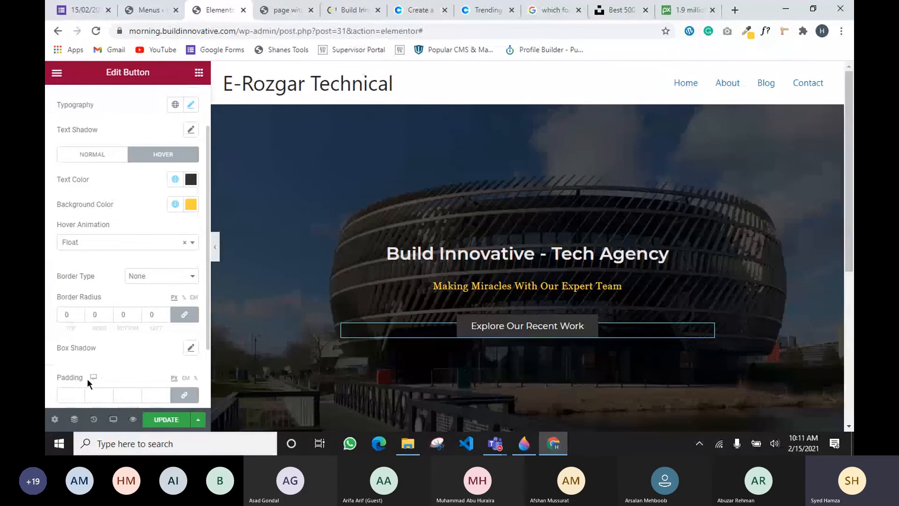
scroll(112, 292, "up", 2)
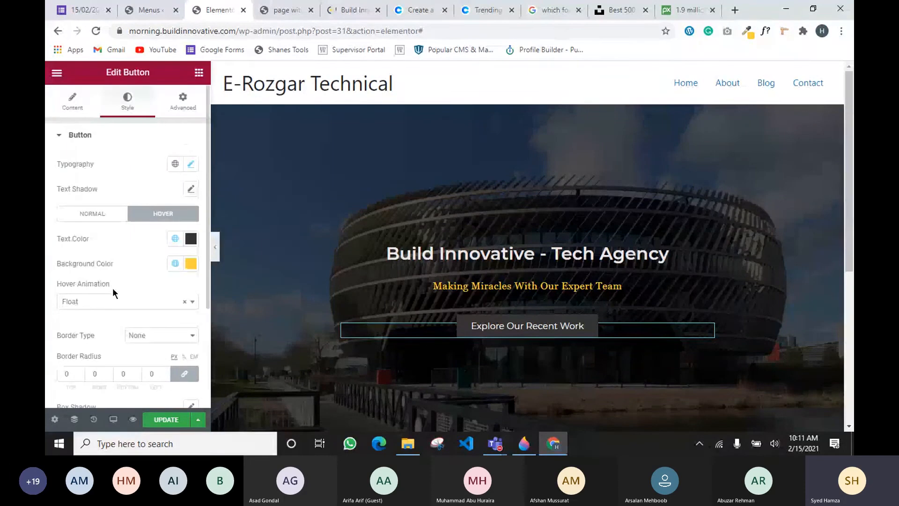
Save the page with Update and bring up the Paint 3D layout sketch
left_click(73, 107)
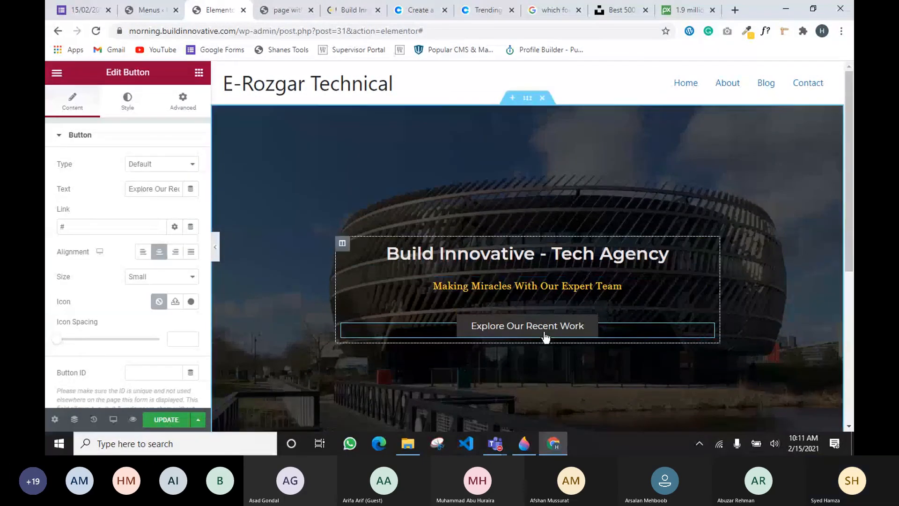
scroll(841, 338, "down", 1)
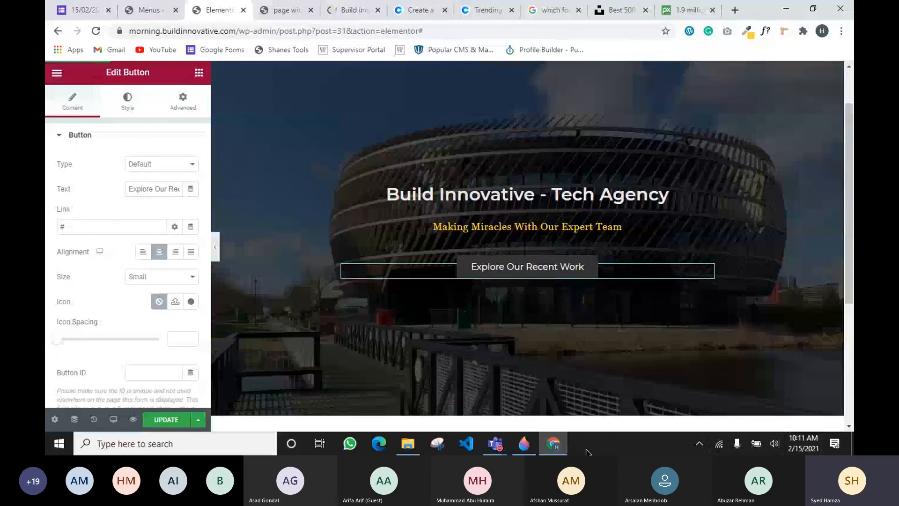
left_click(160, 418)
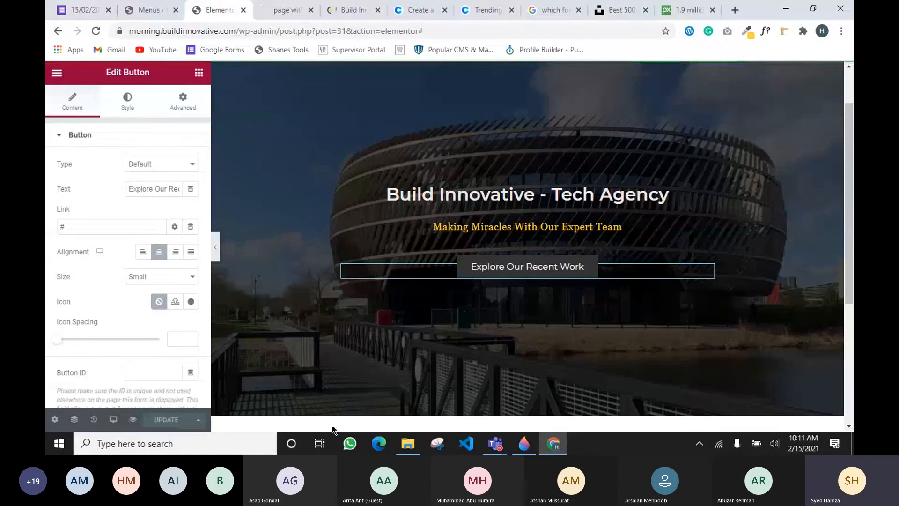
mouse_move(495, 443)
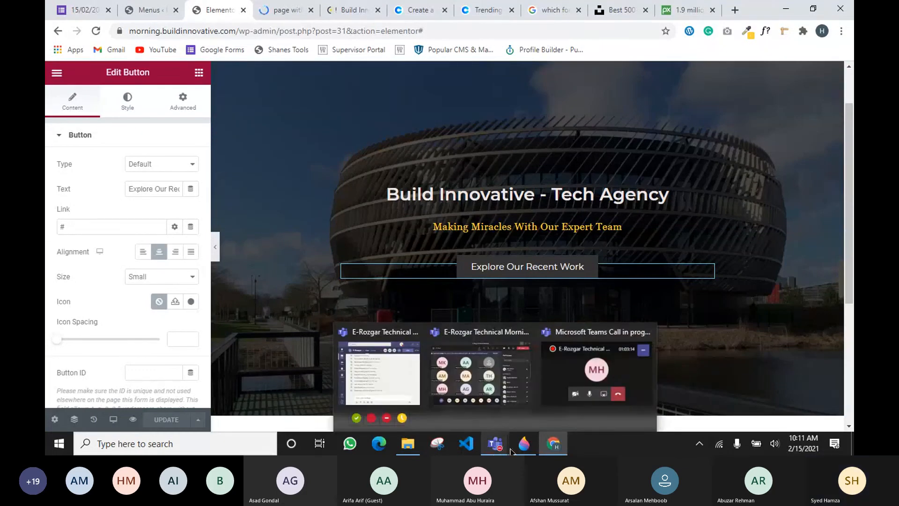
left_click(524, 443)
Tick off the sketch's top block and return to the Elementor editor in Chrome
mouse_move(452, 150)
left_mouse_down()
mouse_move(464, 155)
mouse_move(488, 142)
left_mouse_up()
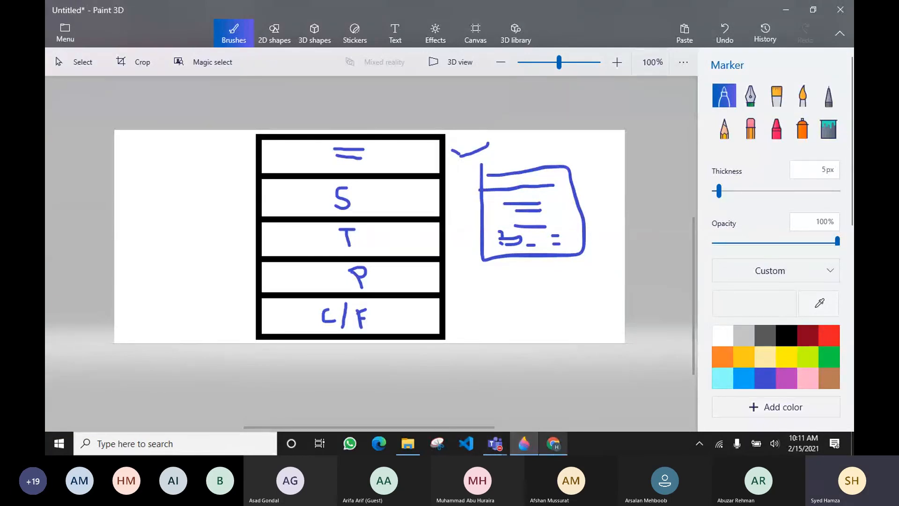
left_click(553, 443)
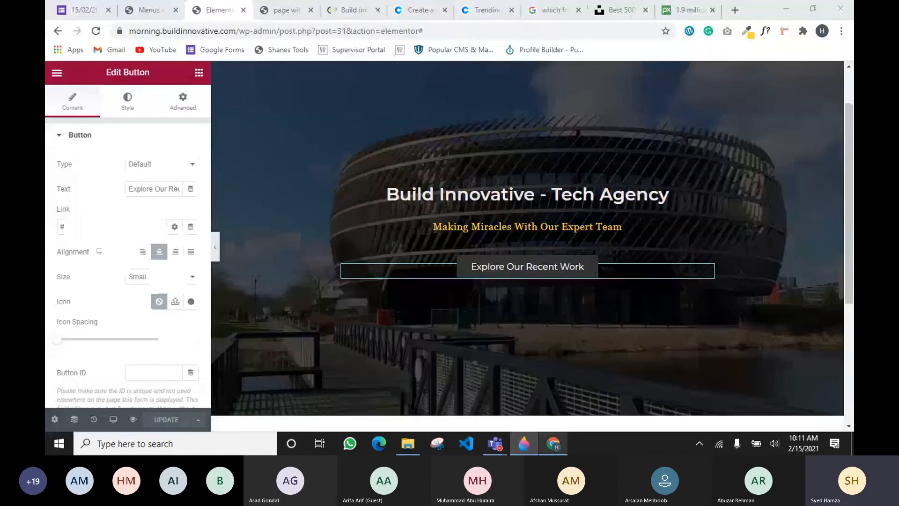
Bring back the widgets list and scroll to the empty drop area below the hero
left_click(199, 72)
scroll(281, 236, "down", 5)
scroll(308, 240, "up", 10)
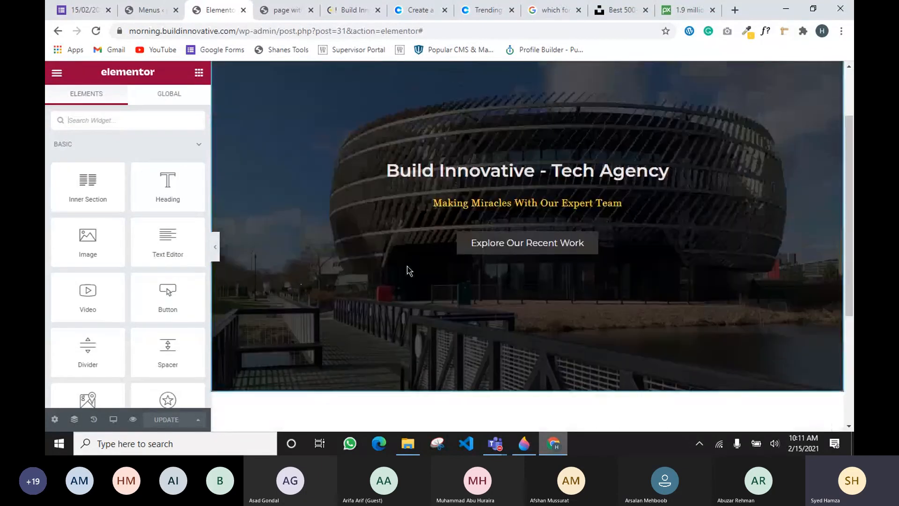
scroll(397, 235, "down", 4)
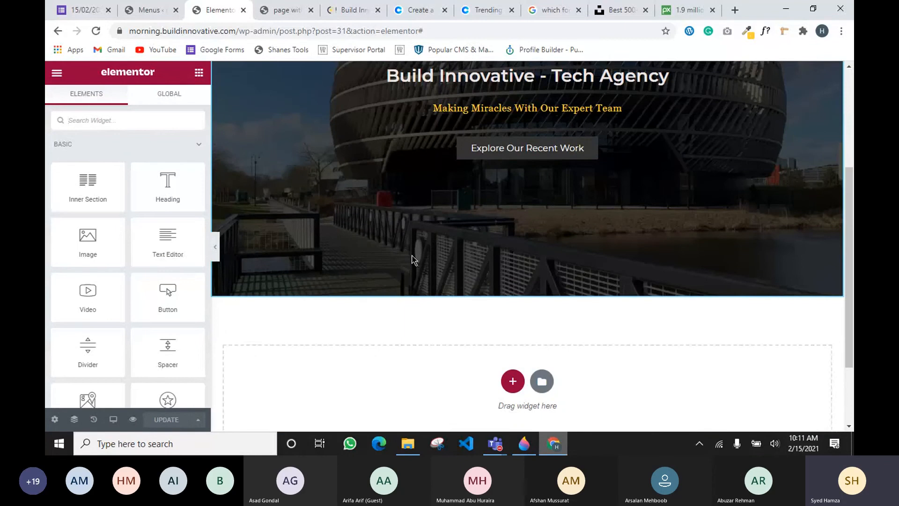
scroll(414, 260, "up", 1)
scroll(411, 257, "down", 2)
scroll(375, 227, "up", 3)
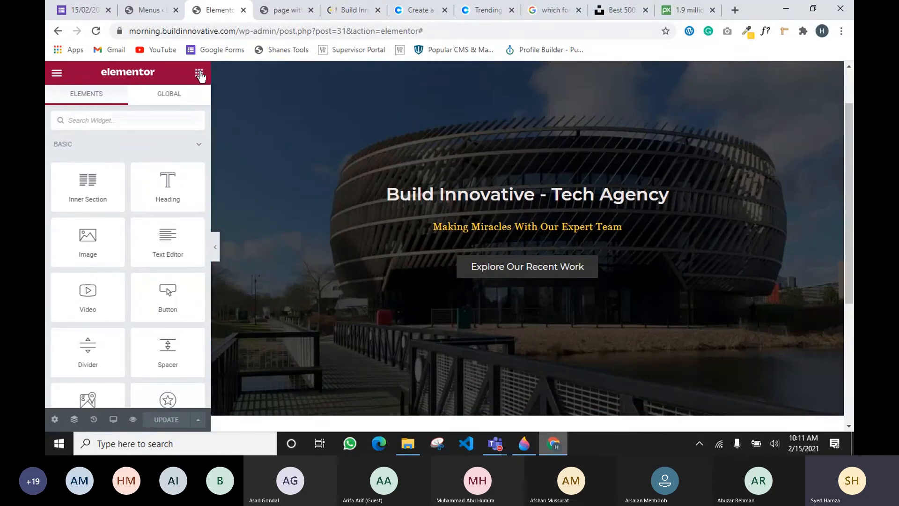
scroll(339, 213, "down", 4)
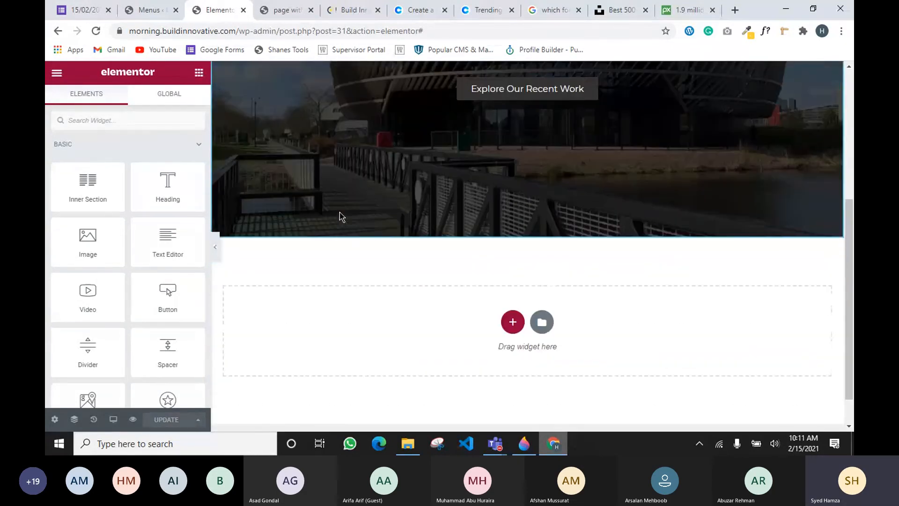
Add an empty single-column section below the hero
left_click(512, 321)
left_click(369, 351)
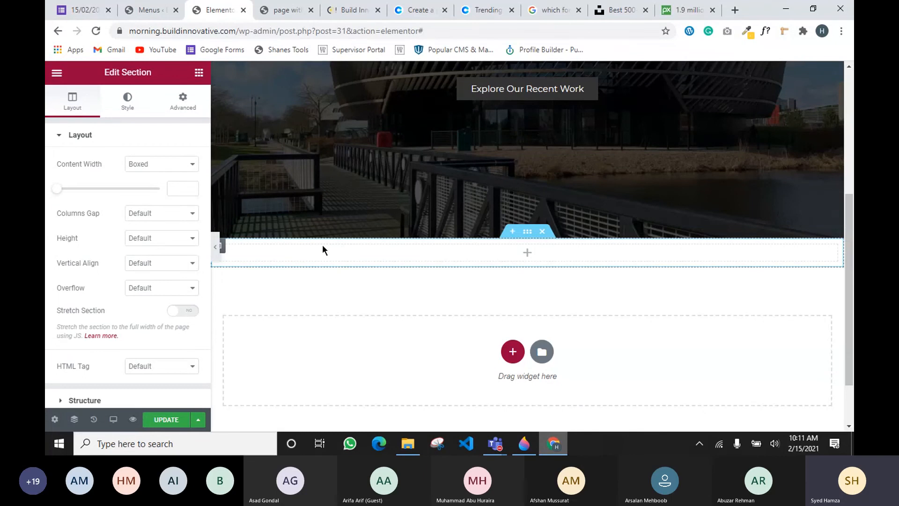
scroll(367, 270, "up", 2)
scroll(368, 276, "up", 3)
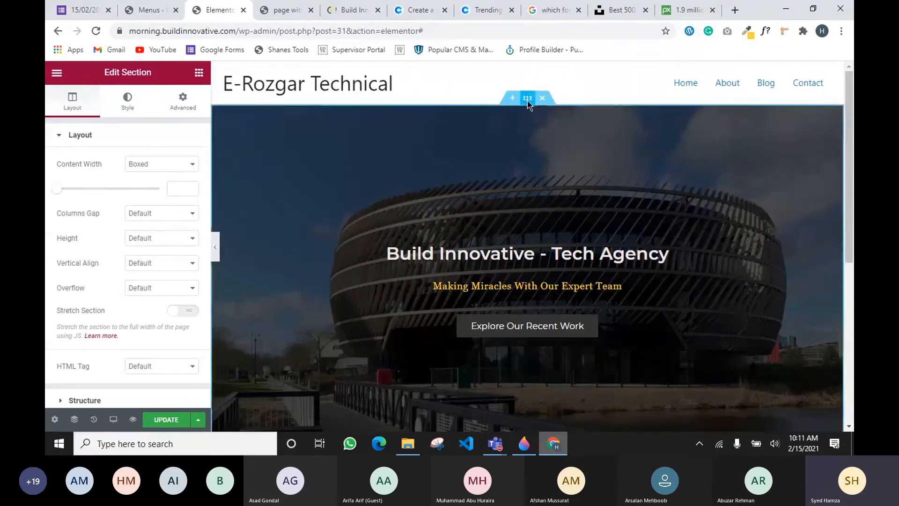
Select the hero section and bring up its Style settings, showing the building-photo background
left_click(528, 102)
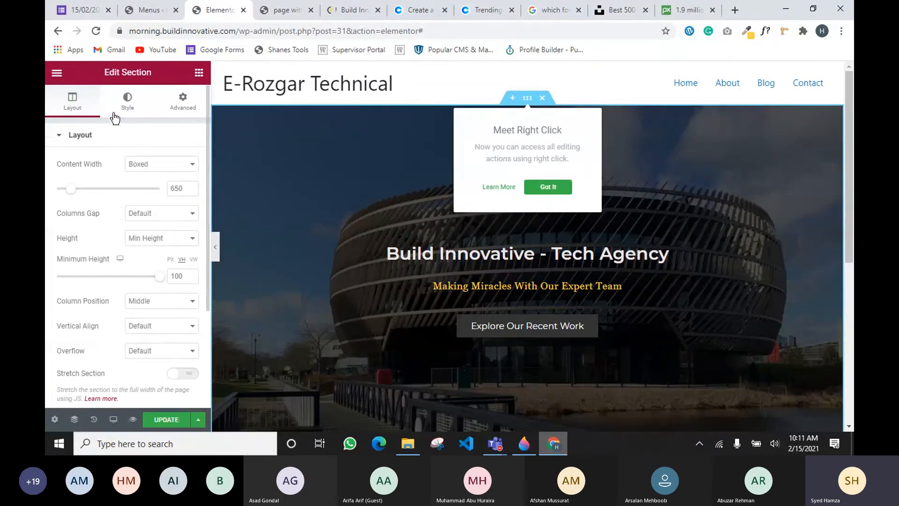
left_click(75, 135)
left_click(185, 110)
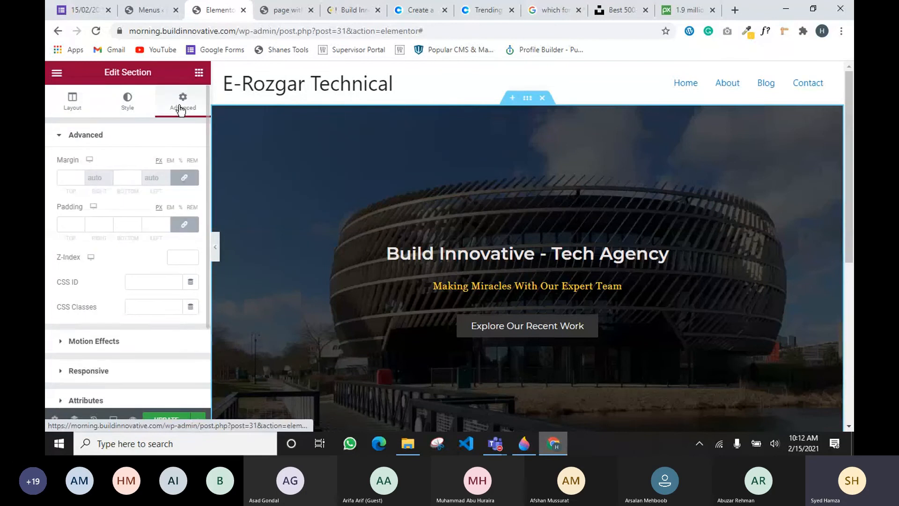
scroll(112, 188, "down", 2)
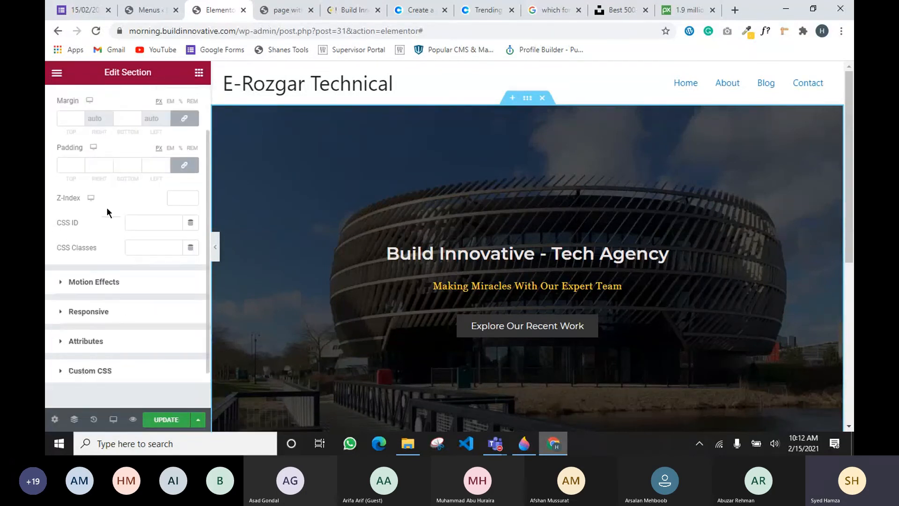
scroll(68, 108, "up", 2)
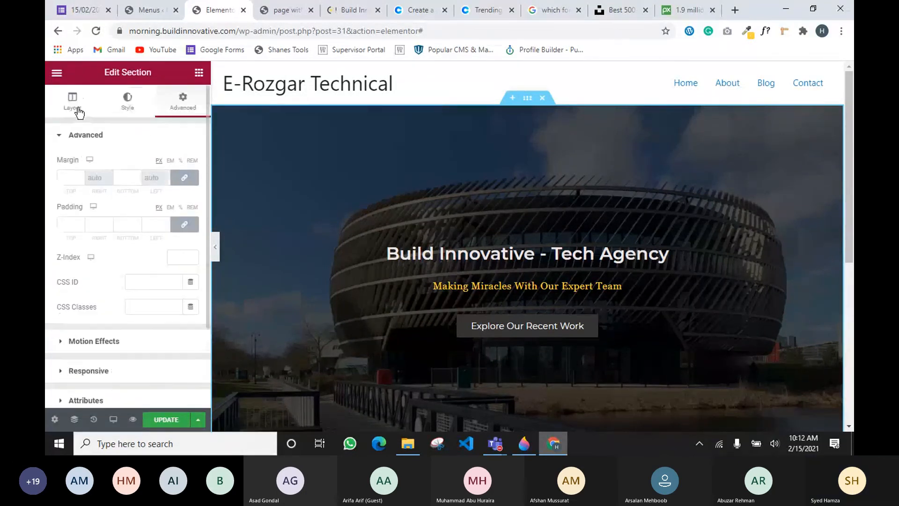
left_click(75, 105)
left_click(121, 106)
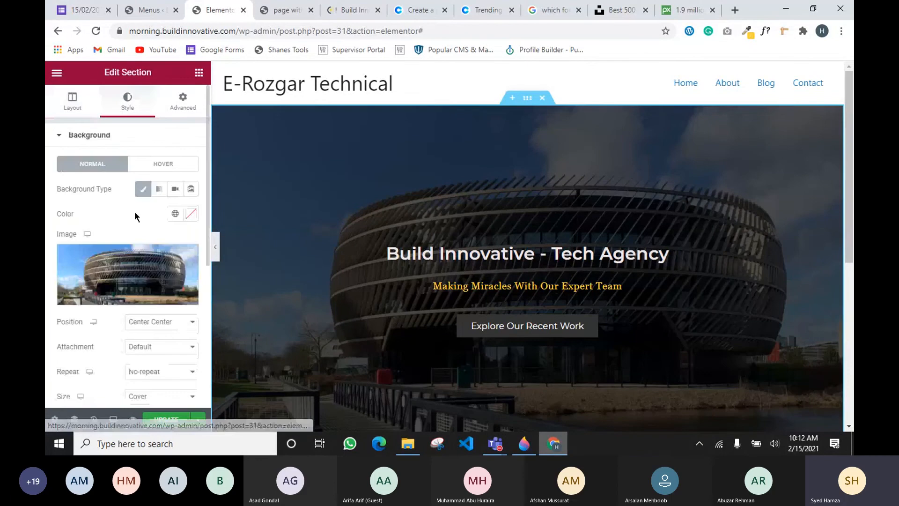
scroll(134, 212, "down", 5)
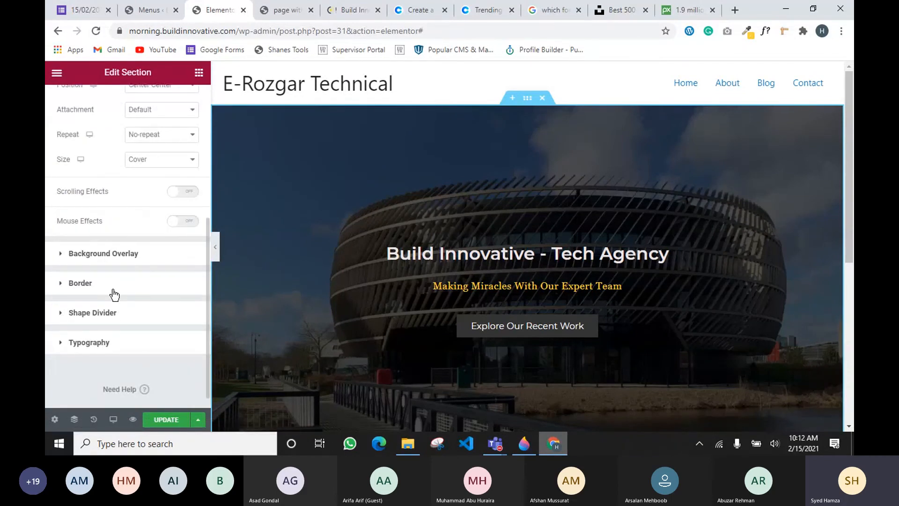
Give the hero's bottom edge a Tilt shape divider
left_click(82, 313)
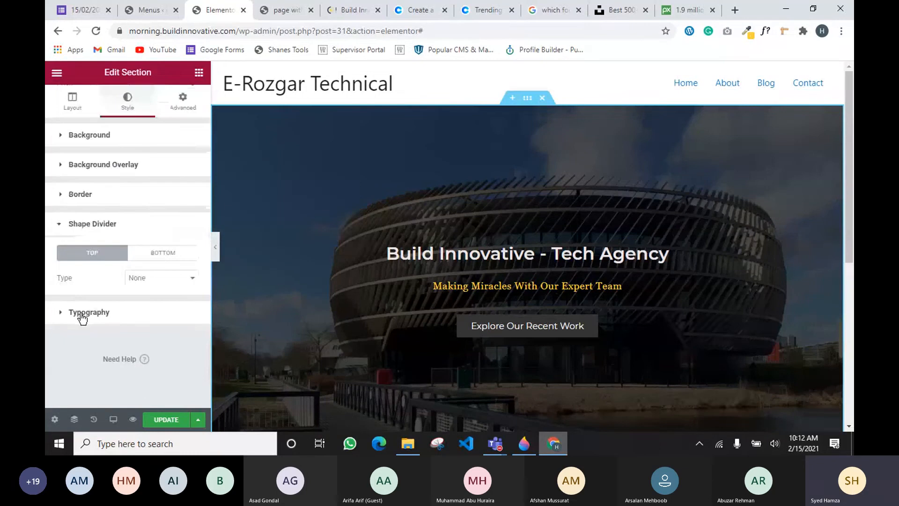
scroll(235, 319, "down", 4)
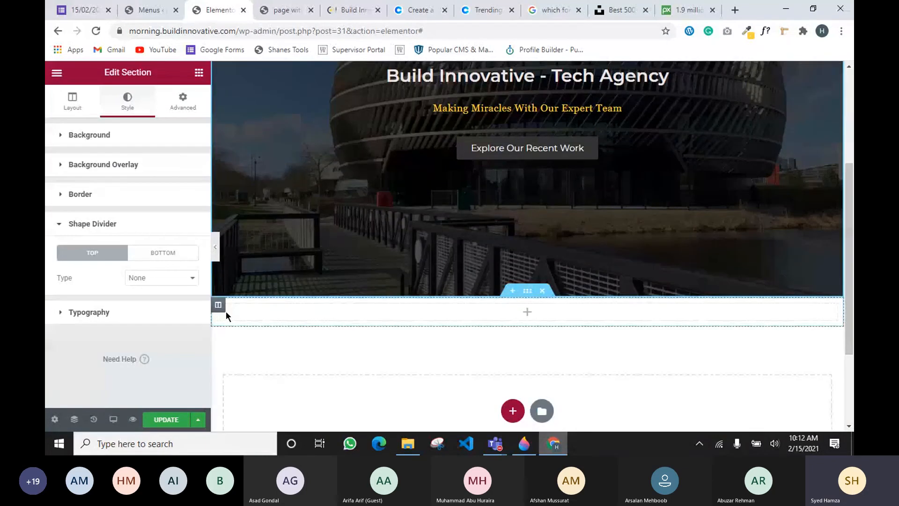
left_click(143, 256)
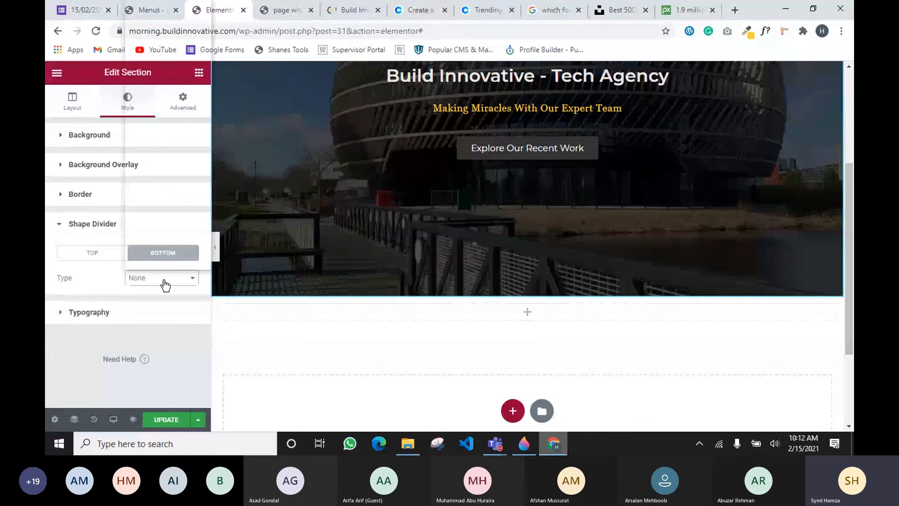
left_click(165, 281)
scroll(159, 220, "down", 1)
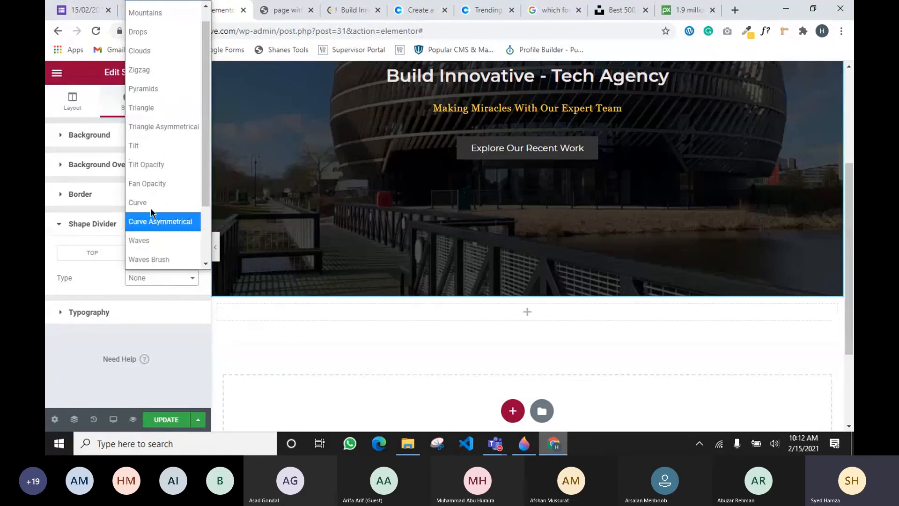
left_click(150, 150)
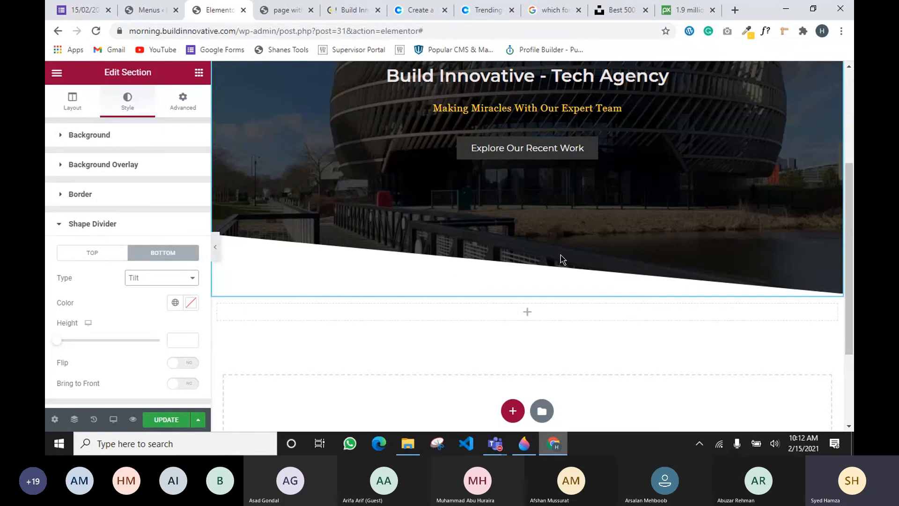
Switch the bottom divider to Curve, widening it and flattening it to a thin sliver
left_click(168, 280)
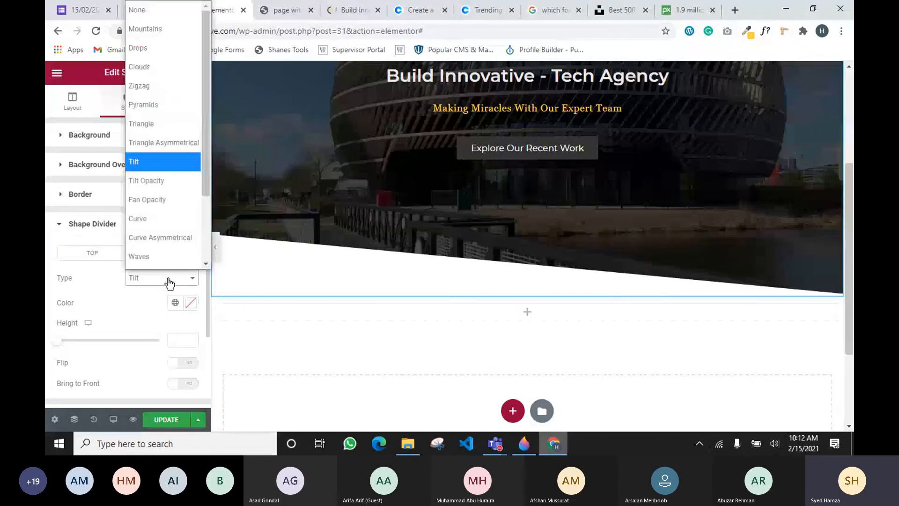
left_click(149, 218)
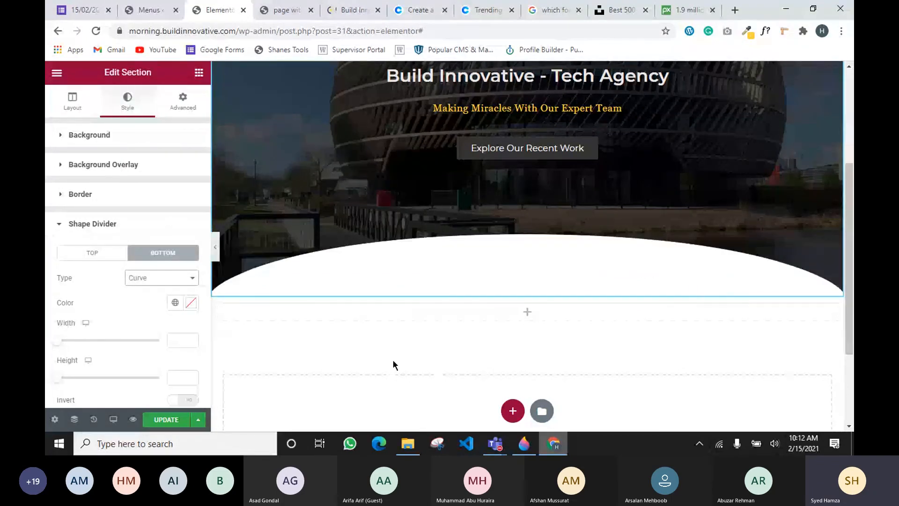
mouse_move(72, 340)
left_mouse_down()
mouse_move(90, 343)
mouse_move(56, 343)
left_mouse_up()
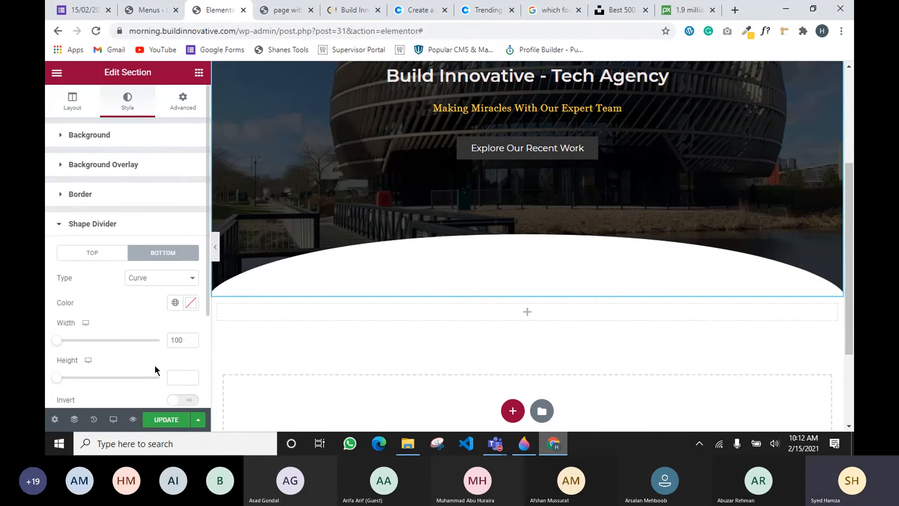
scroll(130, 345, "down", 1)
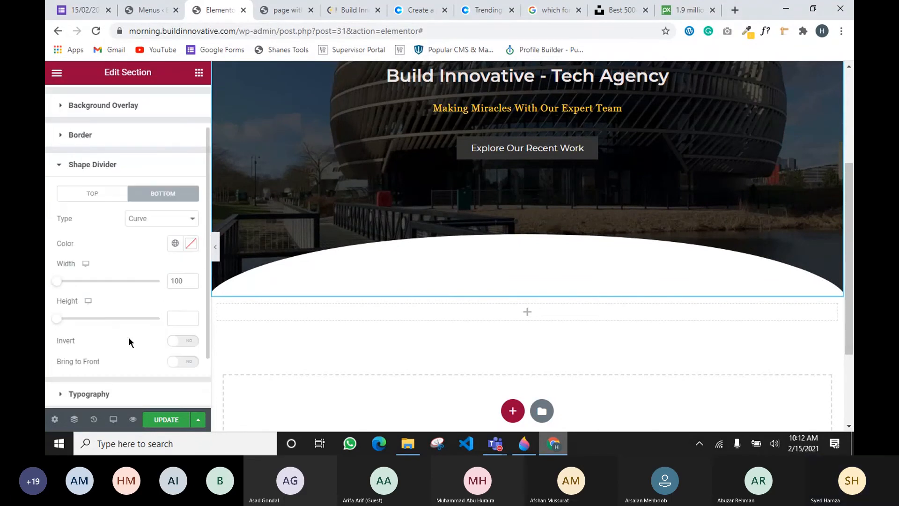
left_click_drag(54, 320, 62, 322)
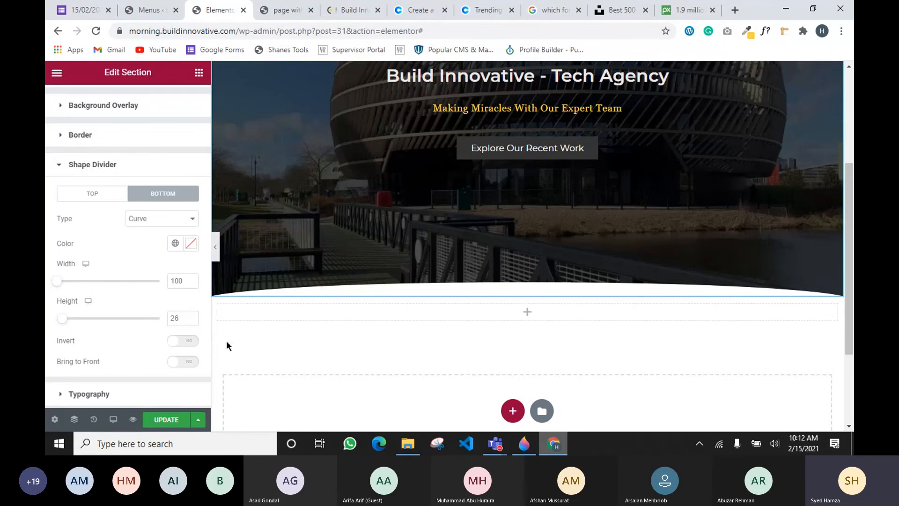
Try a taller Pyramids bottom divider, then switch it to Zigzag
left_click(136, 222)
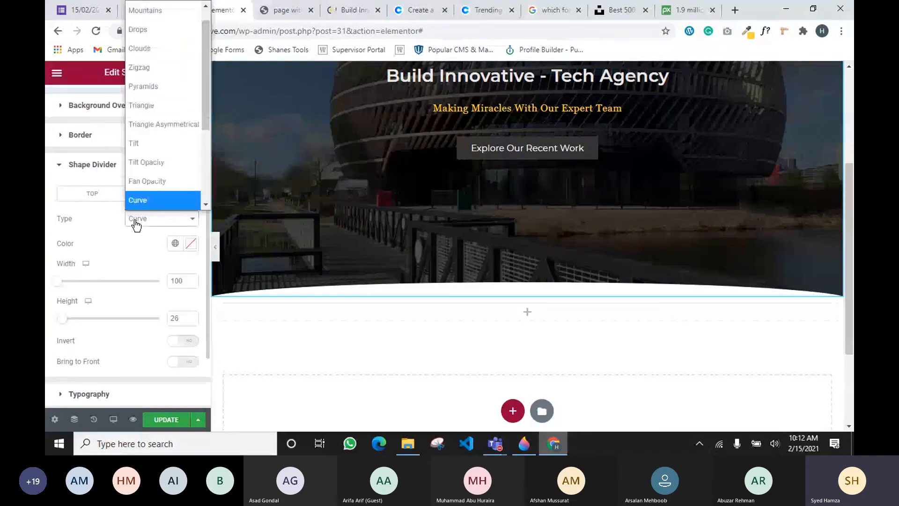
left_click(141, 91)
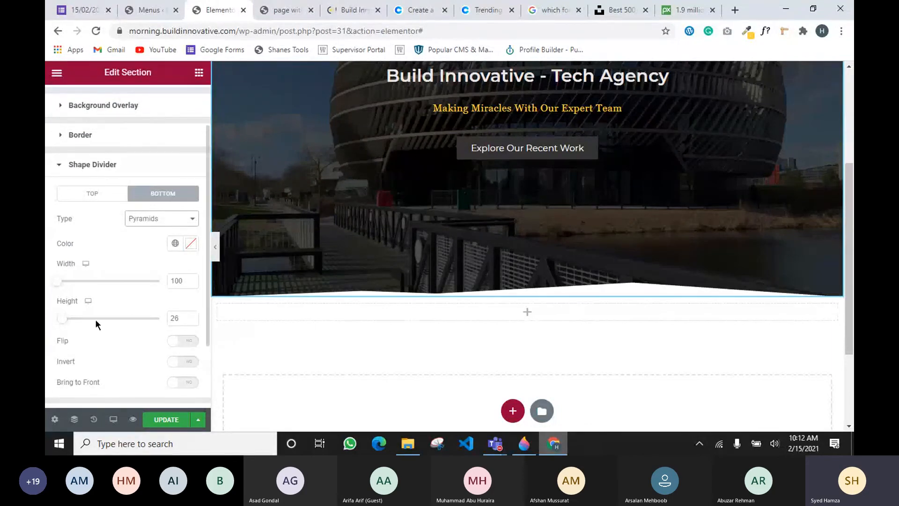
left_click_drag(61, 319, 95, 323)
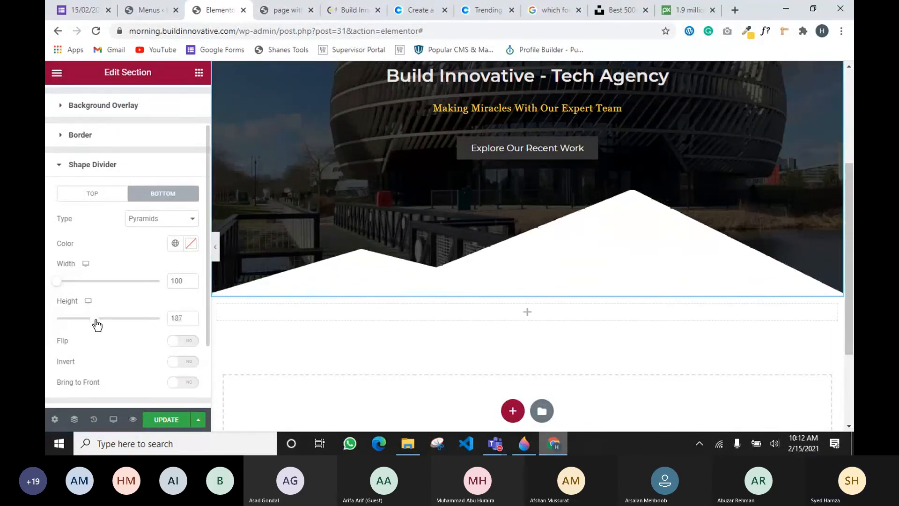
left_click(151, 220)
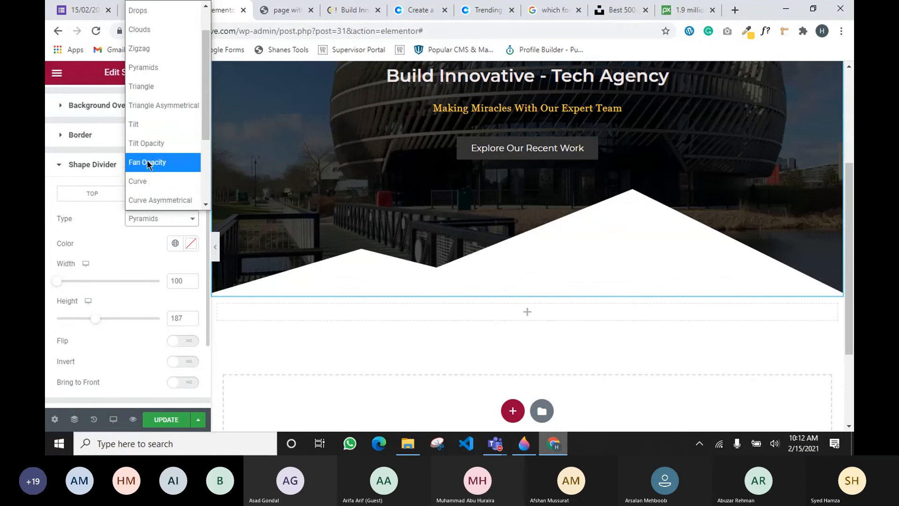
left_click(150, 49)
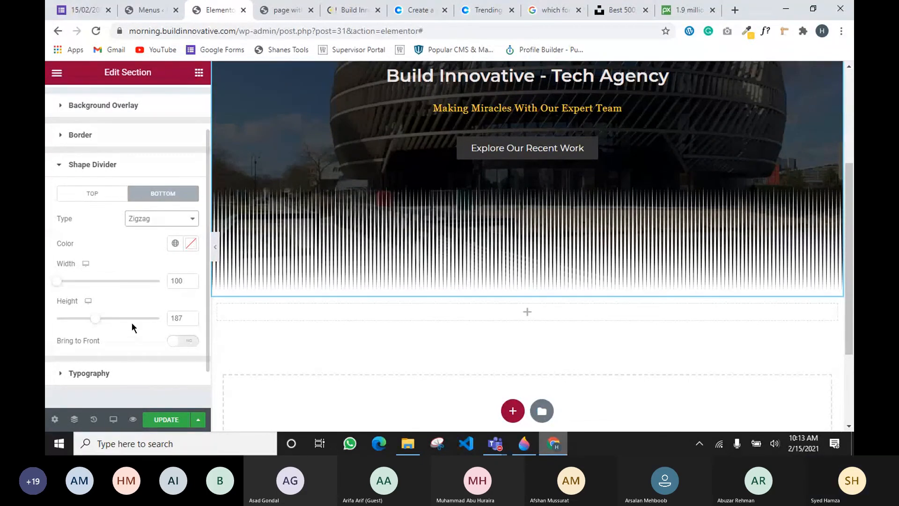
Set the bottom divider type to None and return to the widgets list
scroll(132, 323, "up", 2)
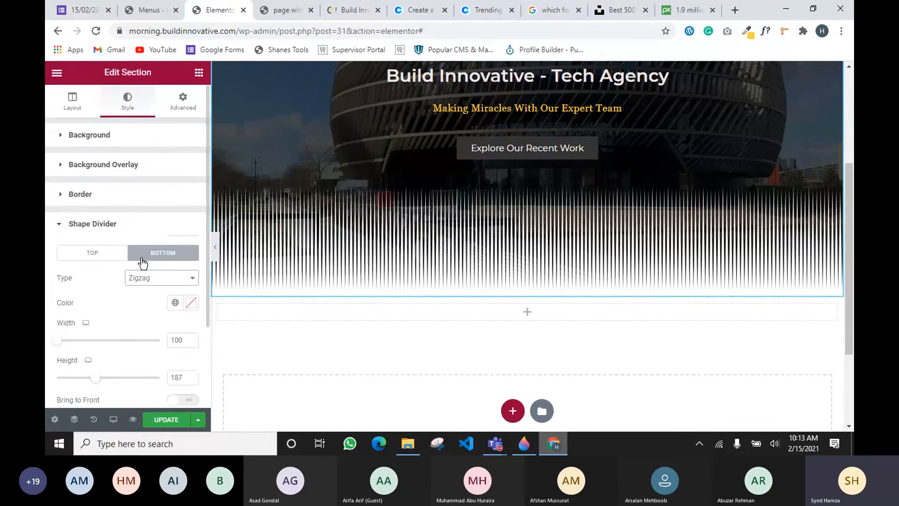
scroll(143, 263, "down", 2)
left_click(145, 220)
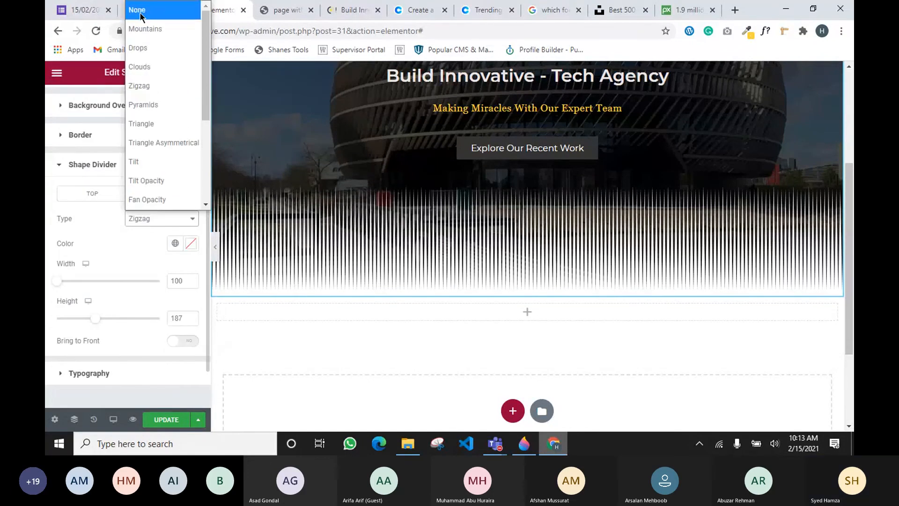
left_click(140, 15)
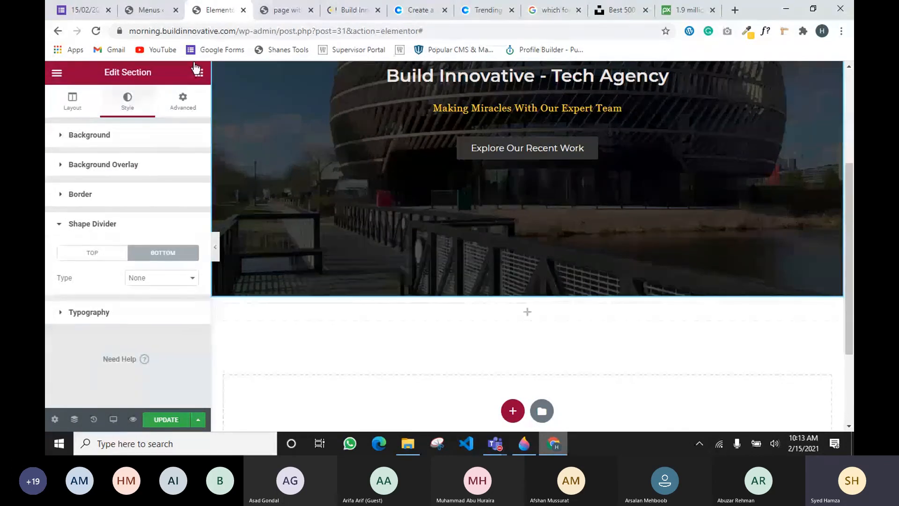
left_click(629, 406)
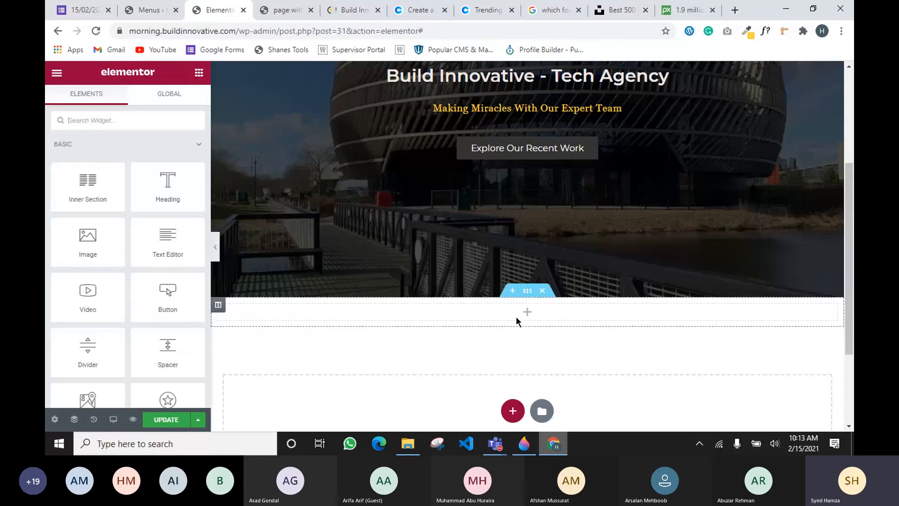
Delete the empty section below the hero
scroll(317, 195, "up", 3)
scroll(487, 140, "up", 2)
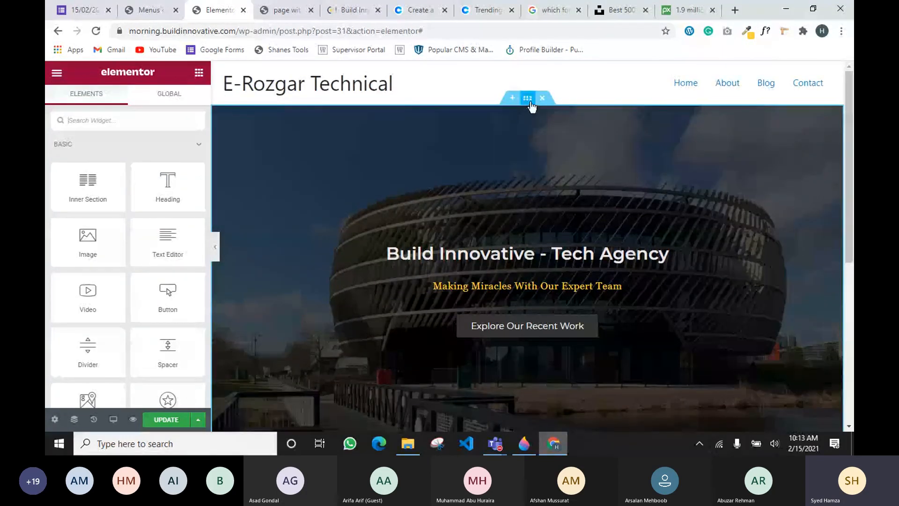
scroll(583, 226, "down", 5)
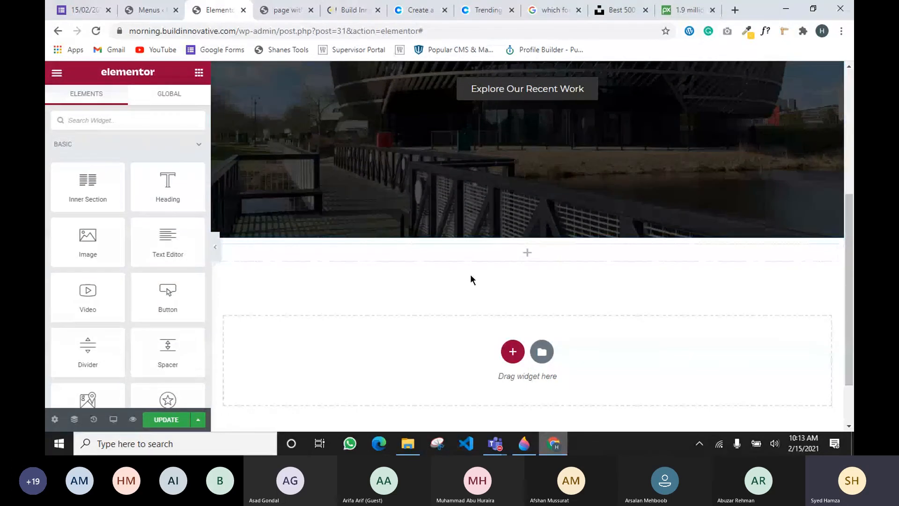
scroll(432, 318, "up", 3)
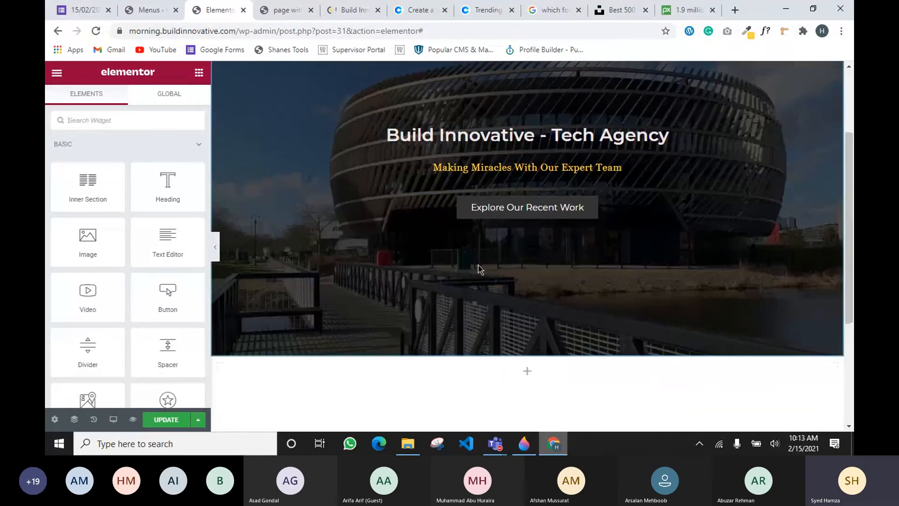
scroll(442, 317, "down", 4)
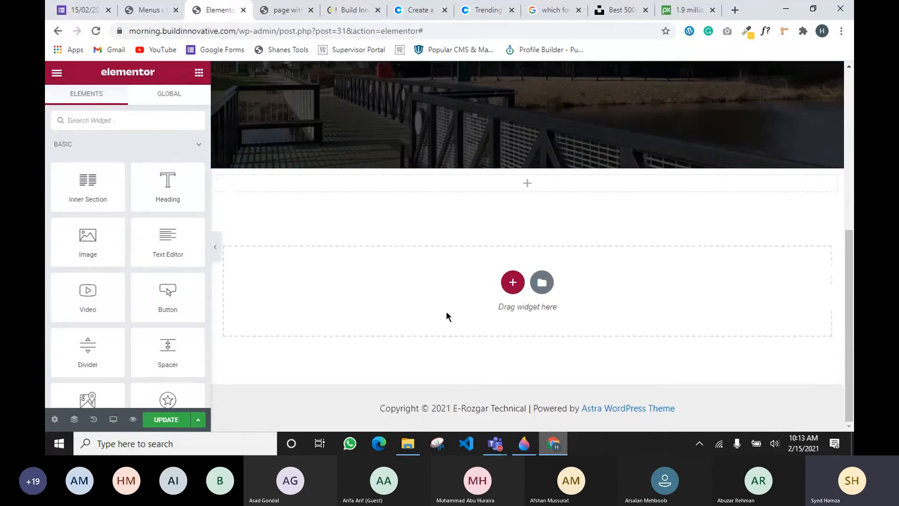
scroll(446, 311, "up", 3)
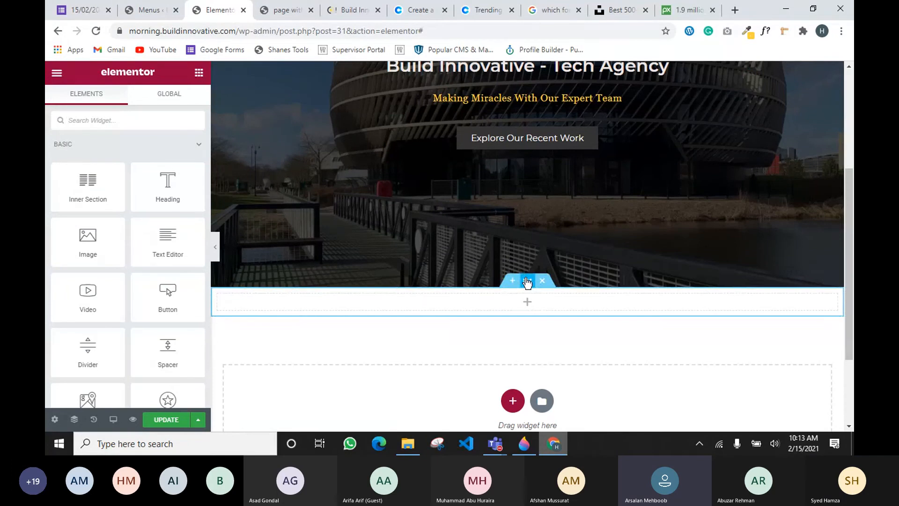
left_click_drag(527, 282, 529, 284)
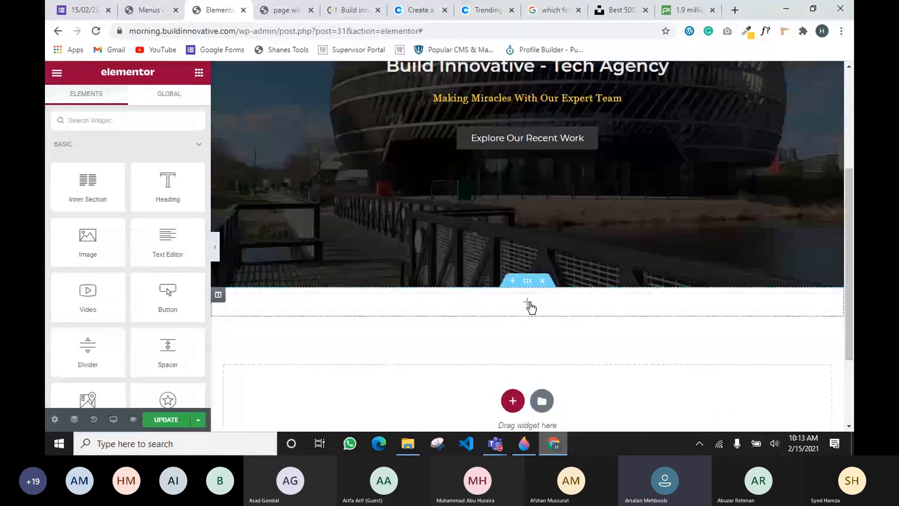
left_click(526, 283)
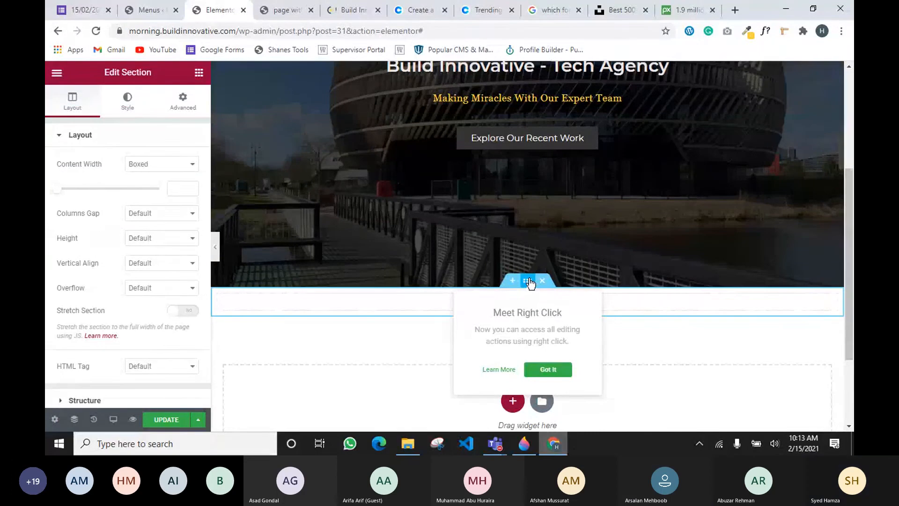
left_click(633, 341)
left_click(541, 284)
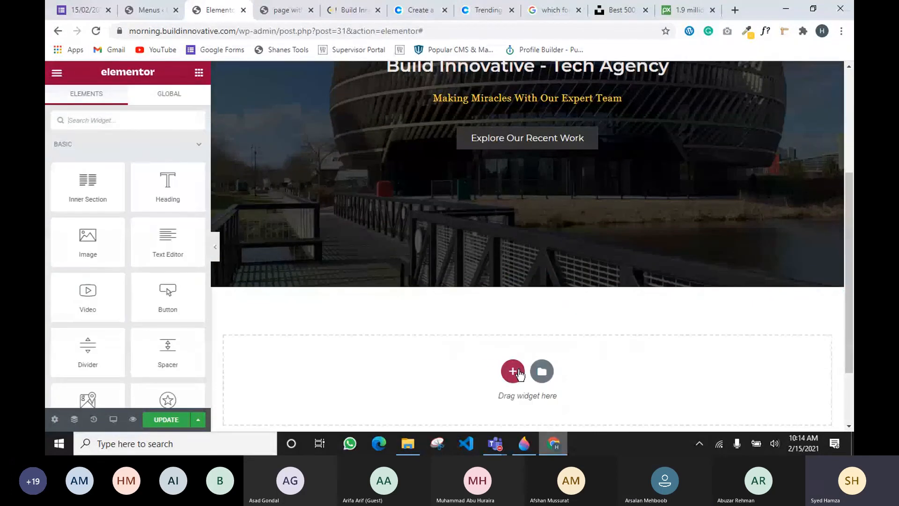
Add a new single-column section, then glance at the Paint 3D page sketch
left_click(512, 369)
left_click(389, 397)
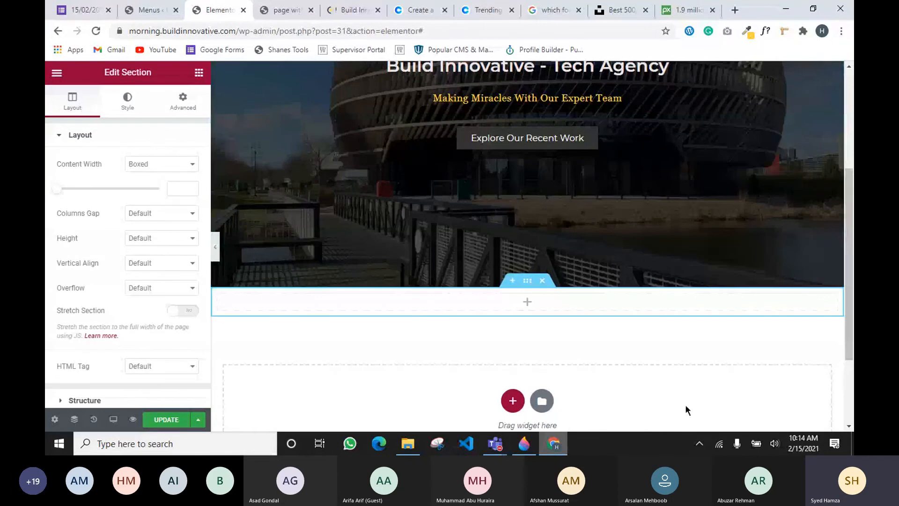
left_click(524, 445)
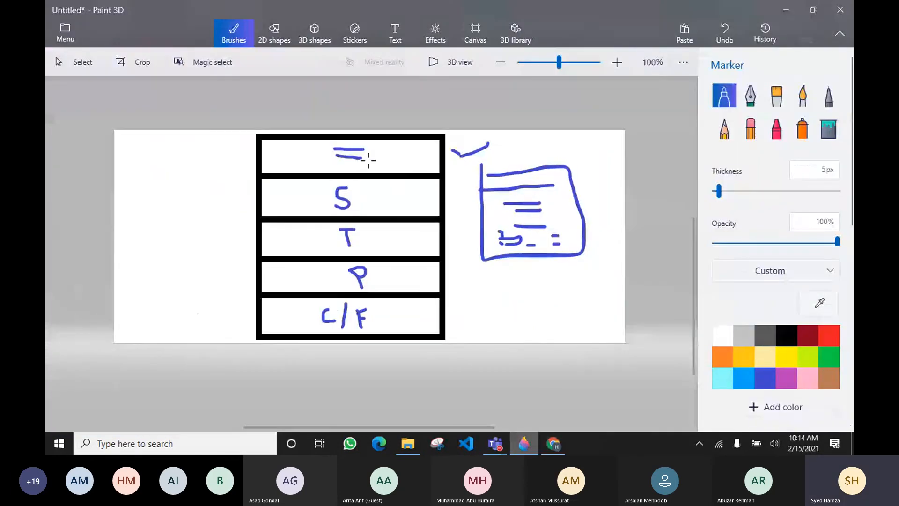
Back in Elementor, delete the empty section under the hero again
key("alt+Tab")
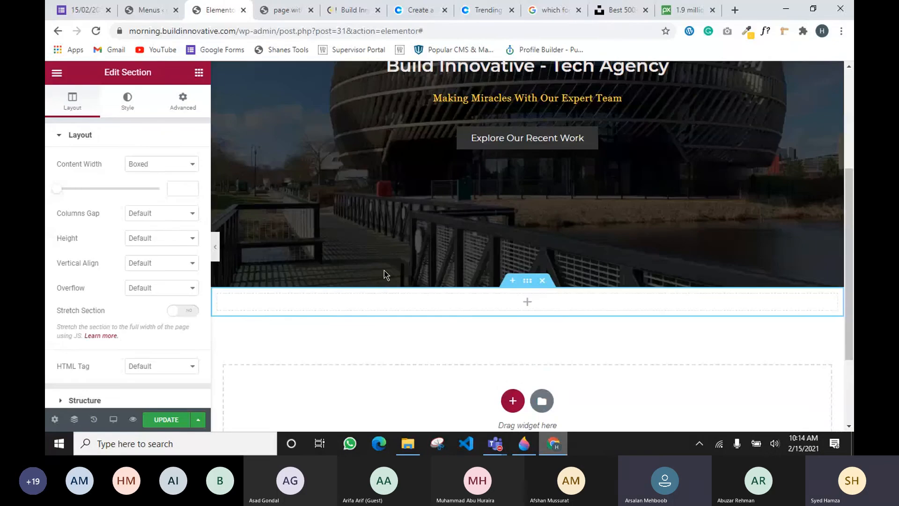
scroll(384, 271, "down", 1)
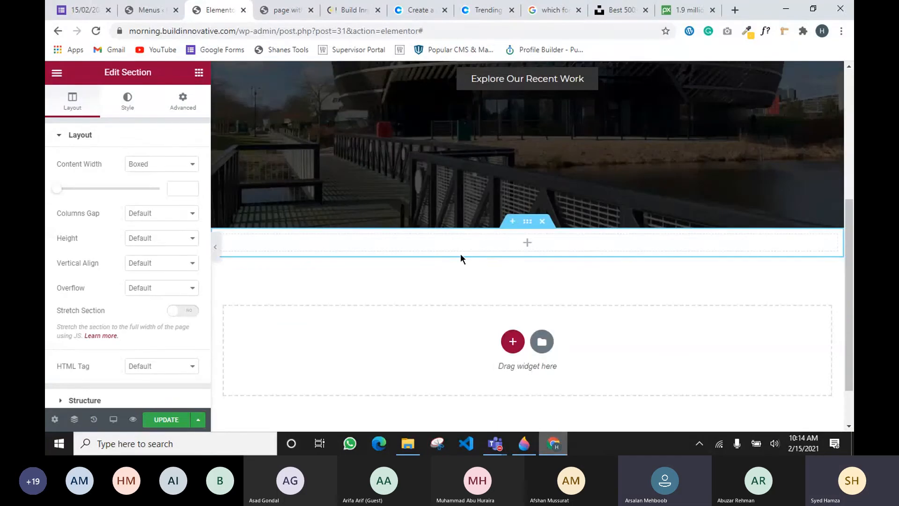
left_click(542, 221)
Add a new single-column section and open its Height dropdown
left_click(512, 310)
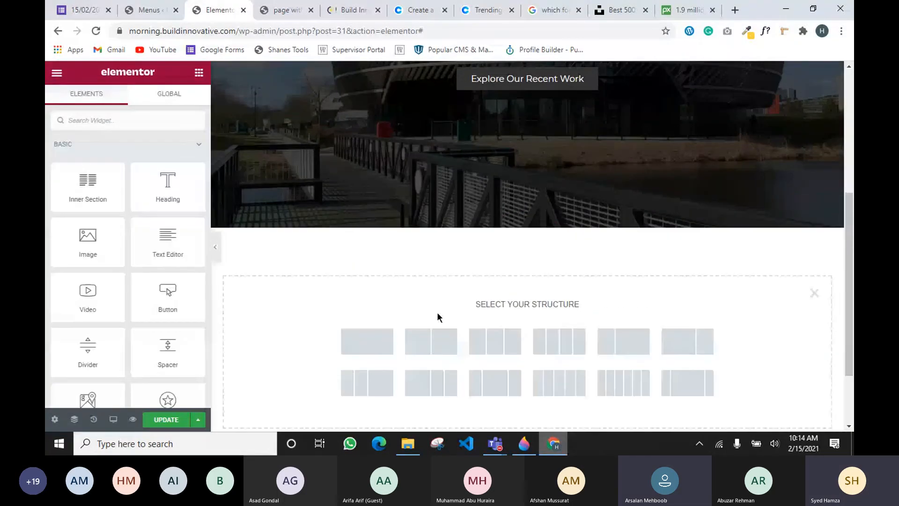
left_click(370, 342)
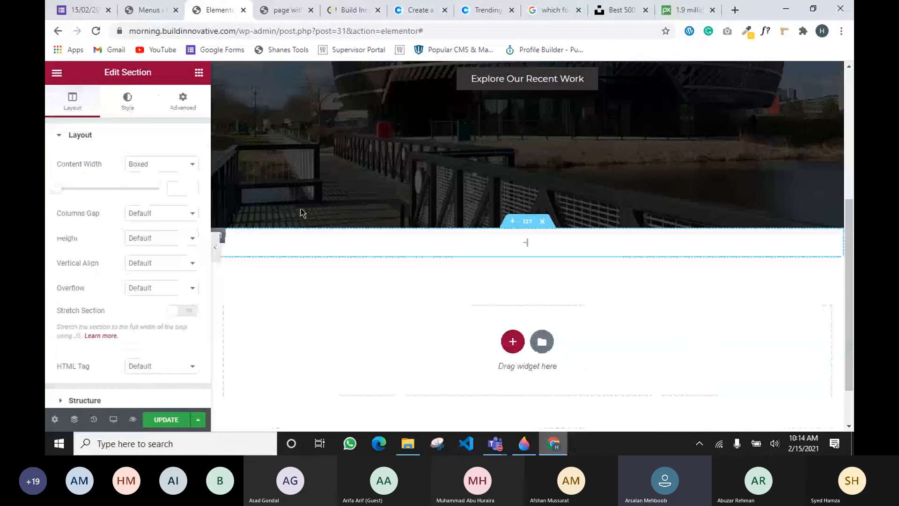
left_click(199, 72)
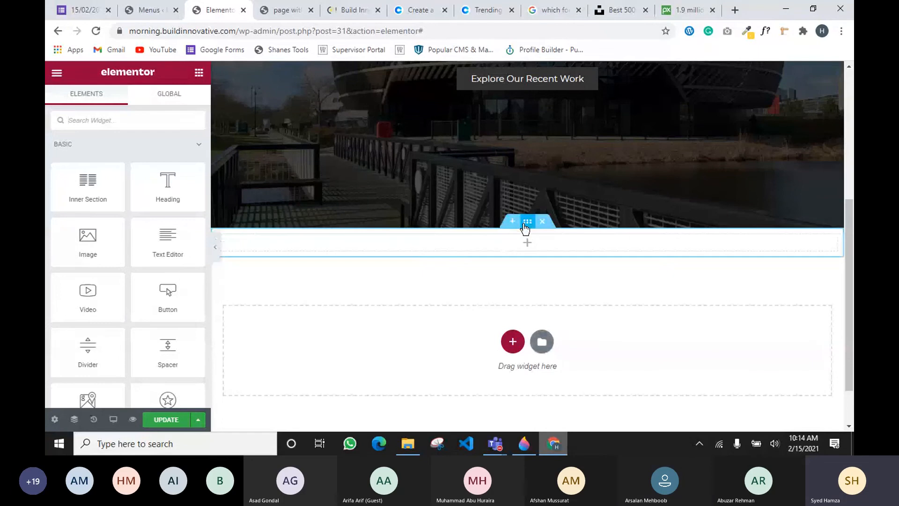
left_click(526, 222)
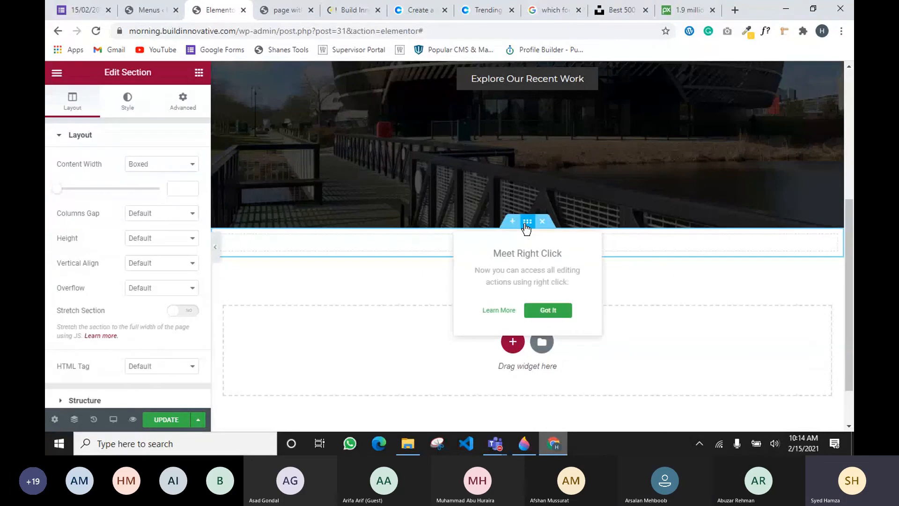
left_click(146, 237)
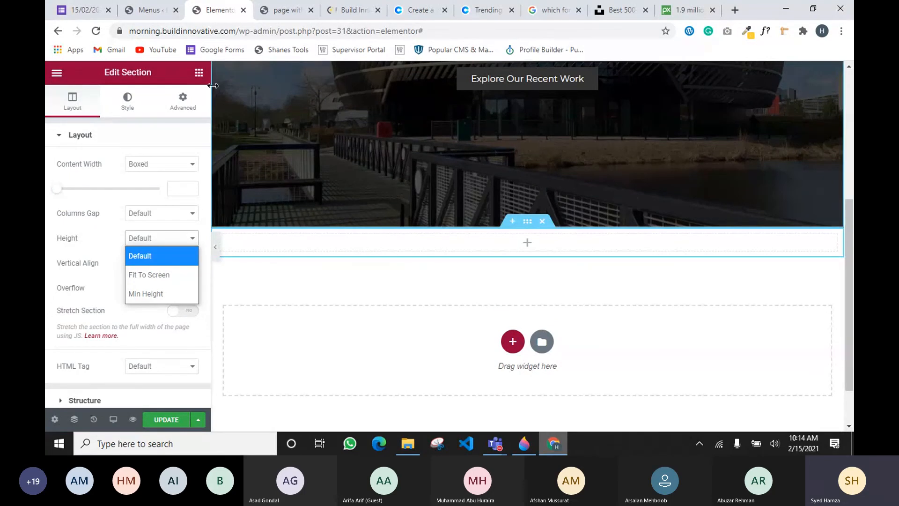
Drop an Image widget into the new section, then delete it
left_click(199, 72)
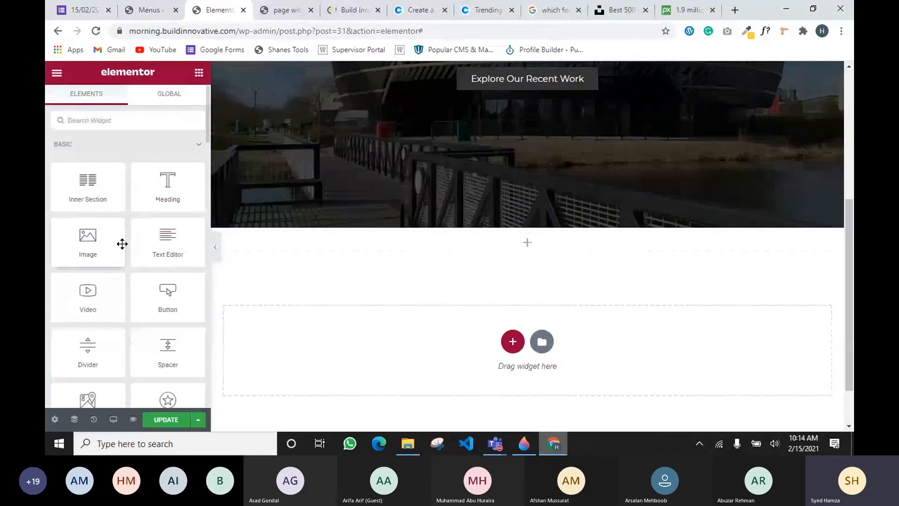
left_click_drag(88, 241, 519, 246)
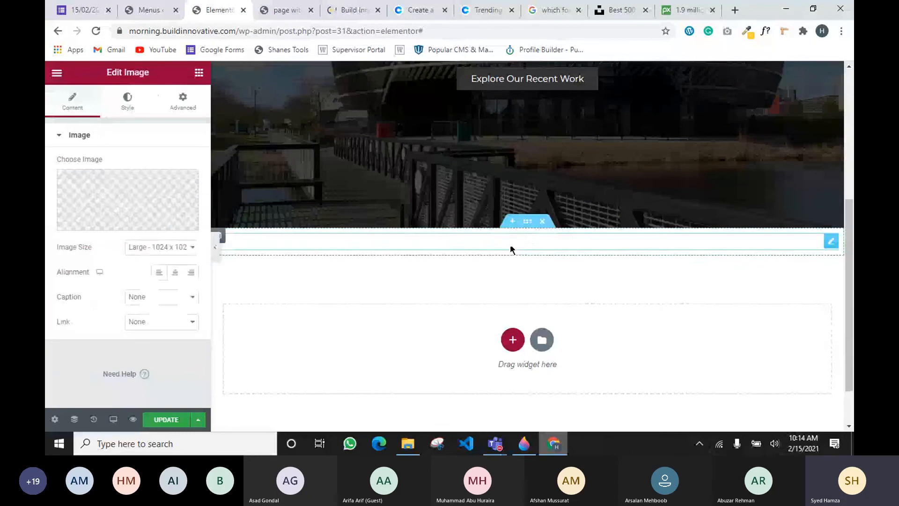
scroll(490, 344, "down", 4)
scroll(490, 344, "up", 4)
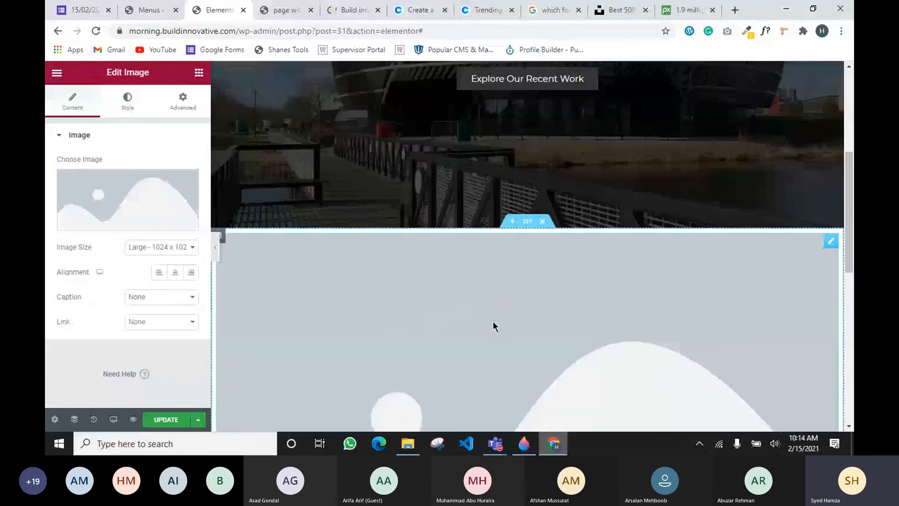
right_click(830, 242)
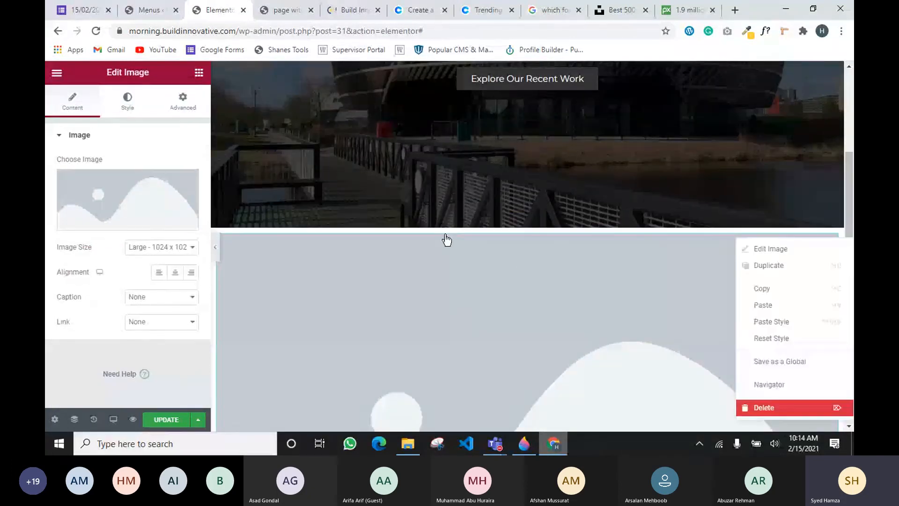
left_click(749, 407)
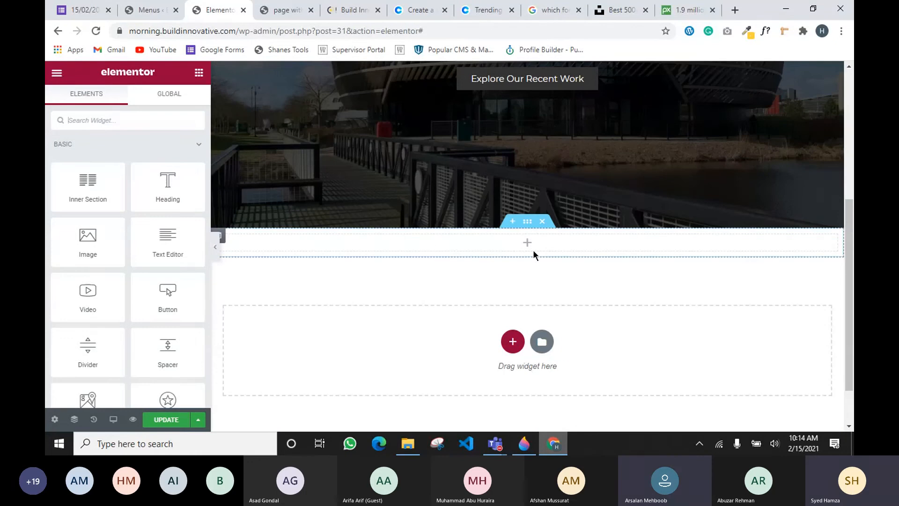
Give the section a larger minimum height, then delete the tall section
left_click(528, 221)
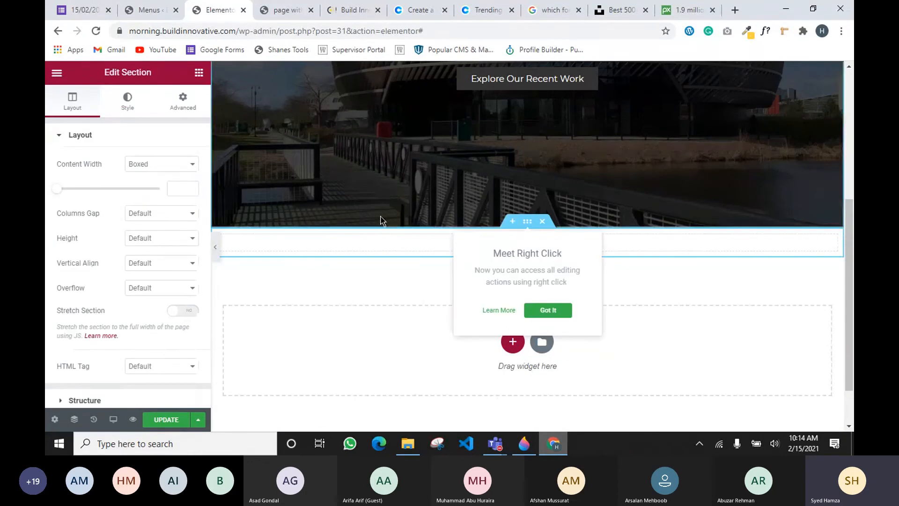
left_click(134, 239)
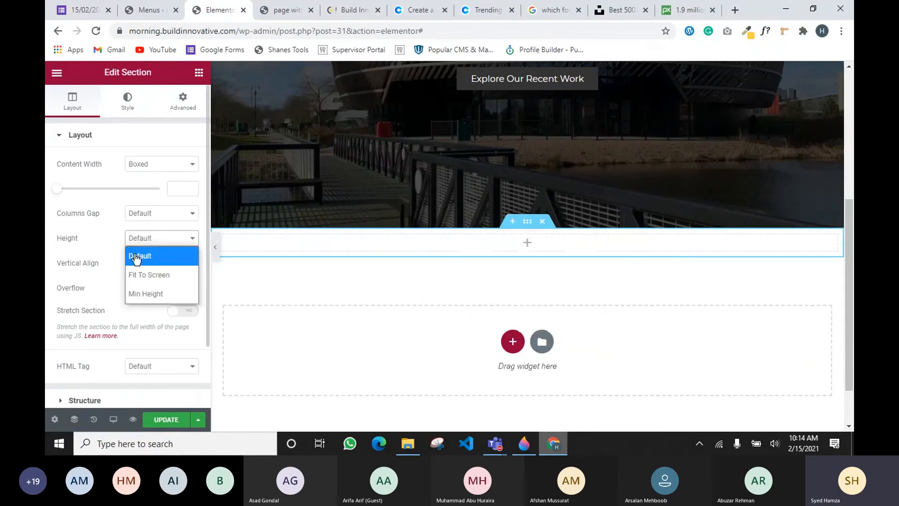
left_click(134, 295)
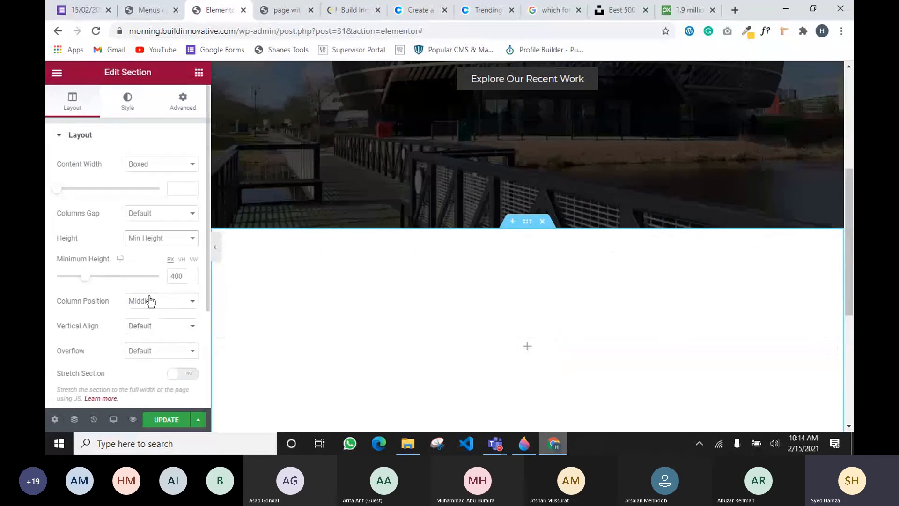
left_click_drag(87, 282, 122, 293)
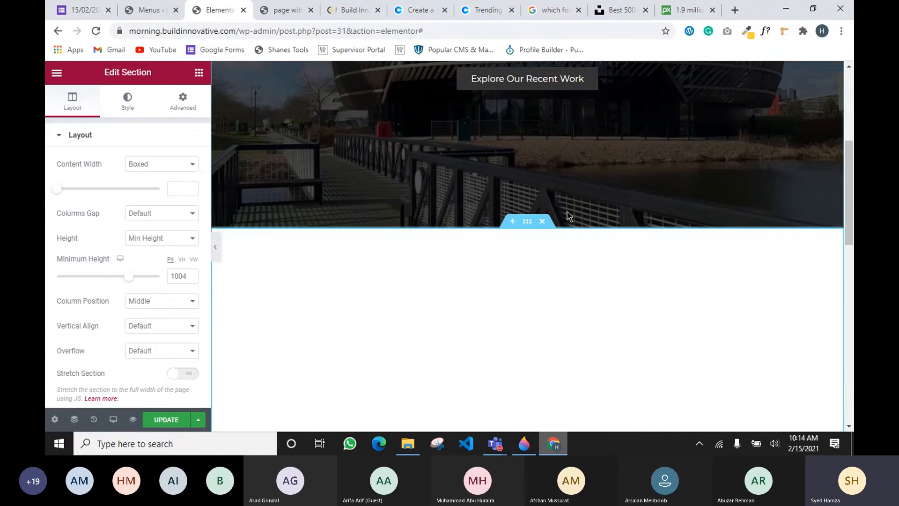
left_click(542, 221)
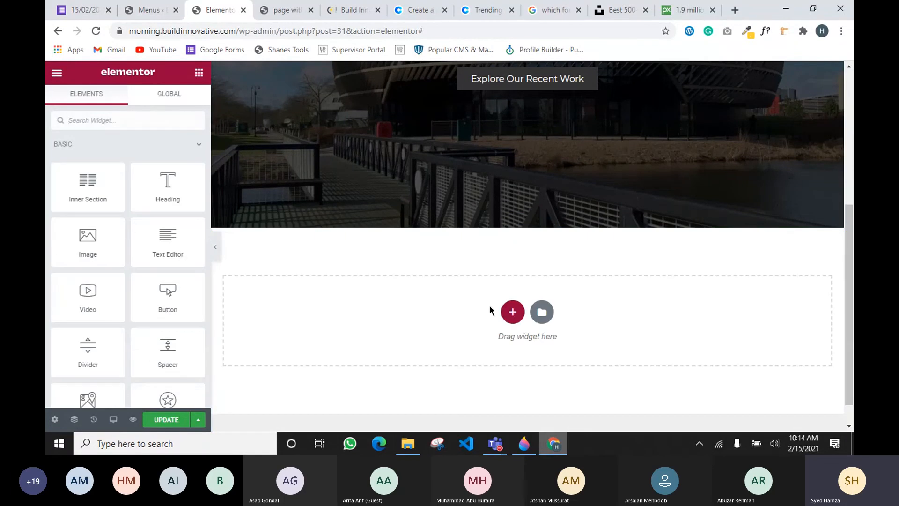
Add a fresh single-column section and open its Advanced settings
left_click(512, 311)
left_click(367, 341)
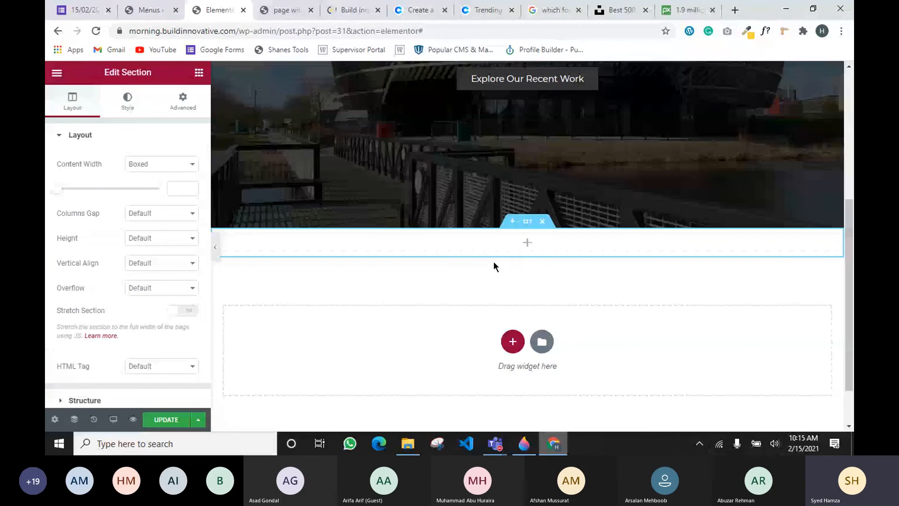
left_click(198, 72)
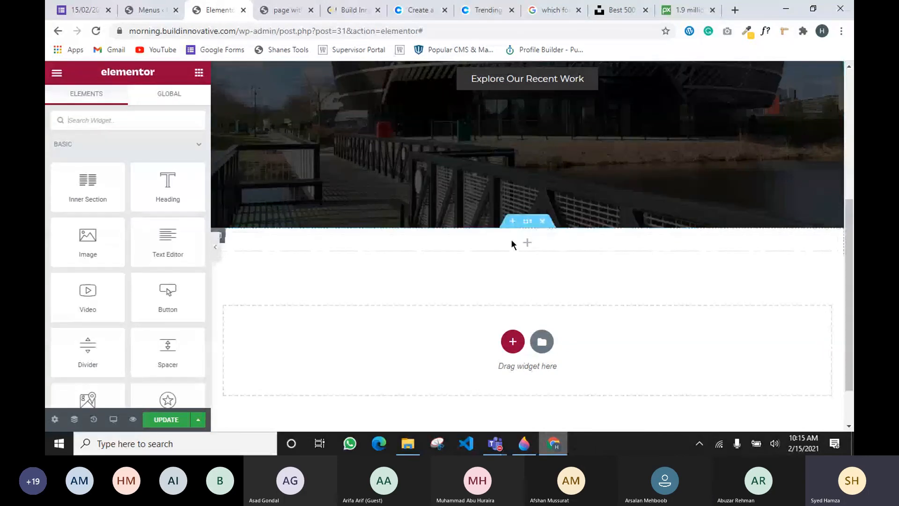
left_click(528, 224)
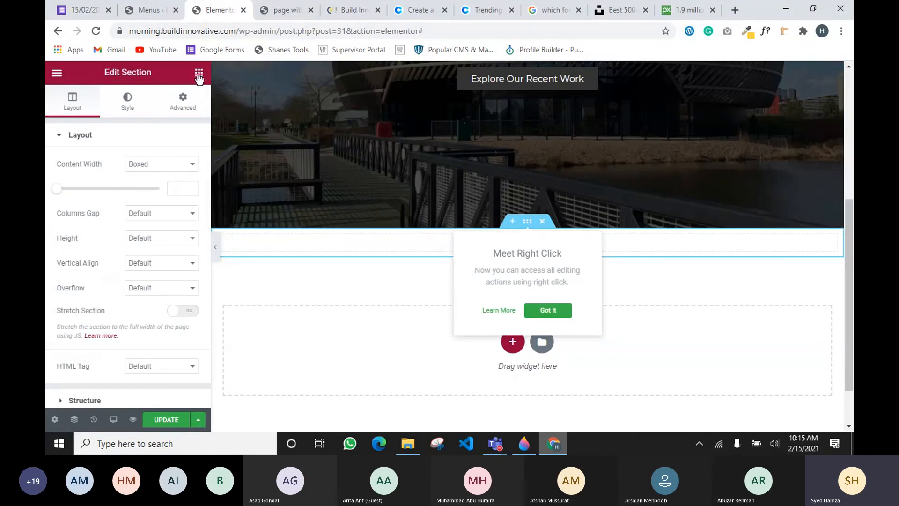
left_click(178, 108)
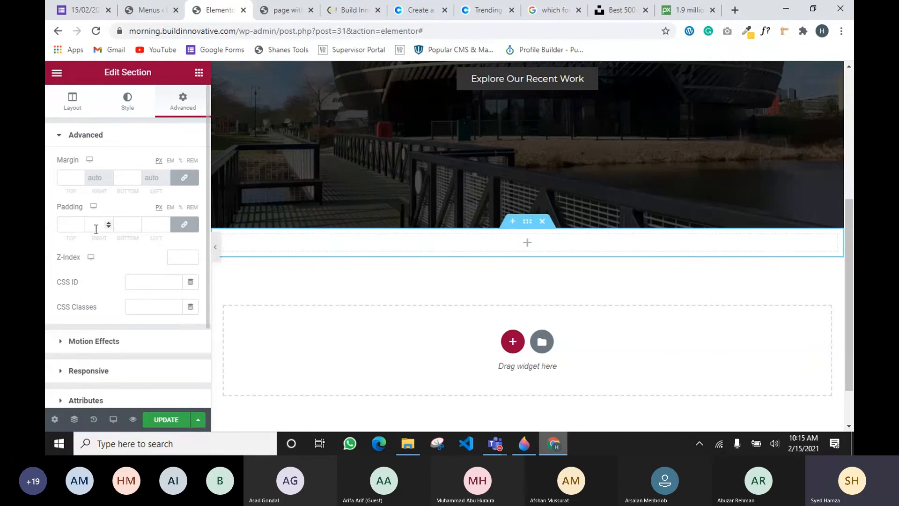
Unlink the padding values and set top and bottom padding to 80
left_click(184, 224)
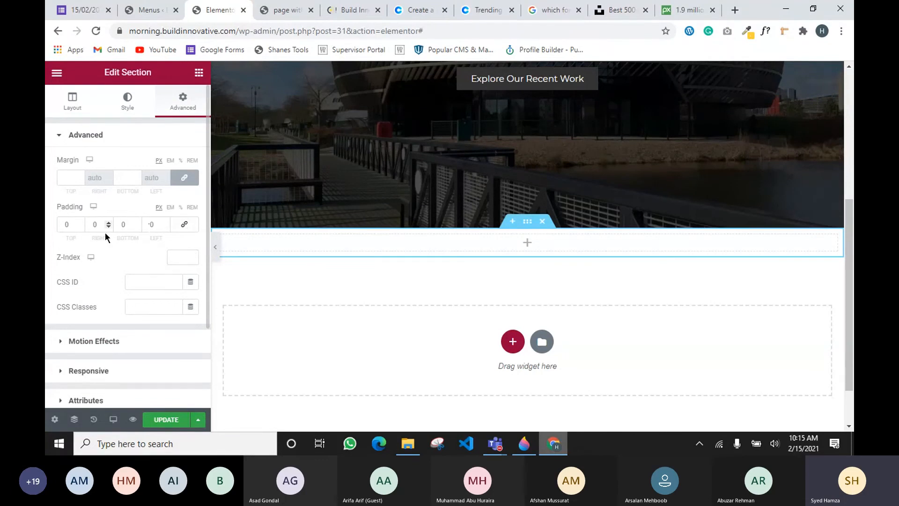
left_click(73, 226)
type("8")
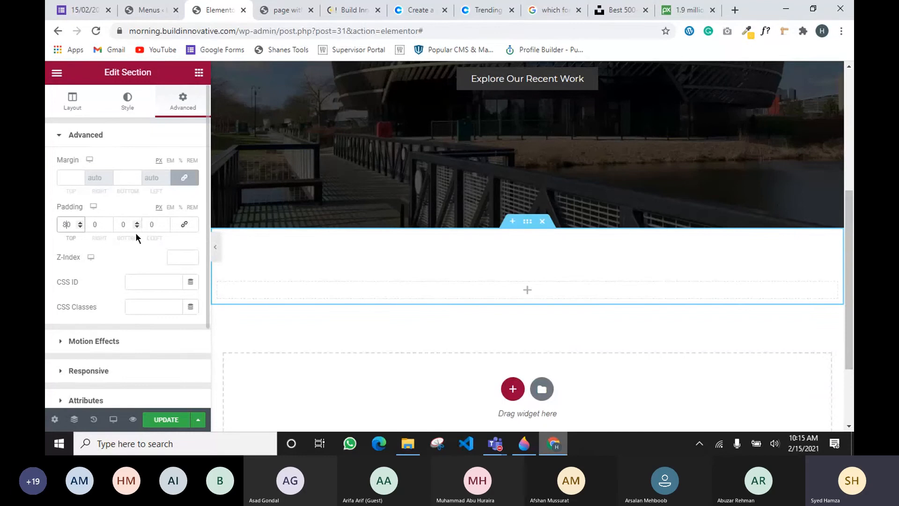
left_click(122, 226)
type("8")
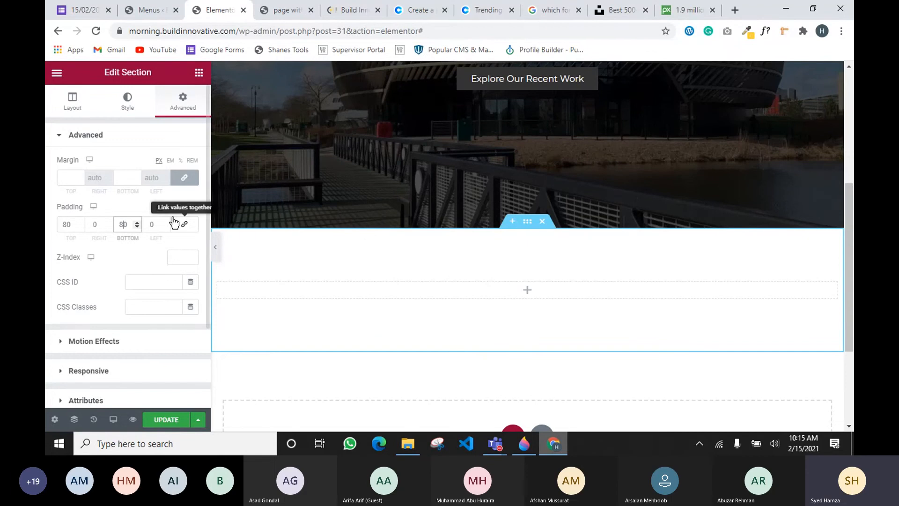
left_click(180, 241)
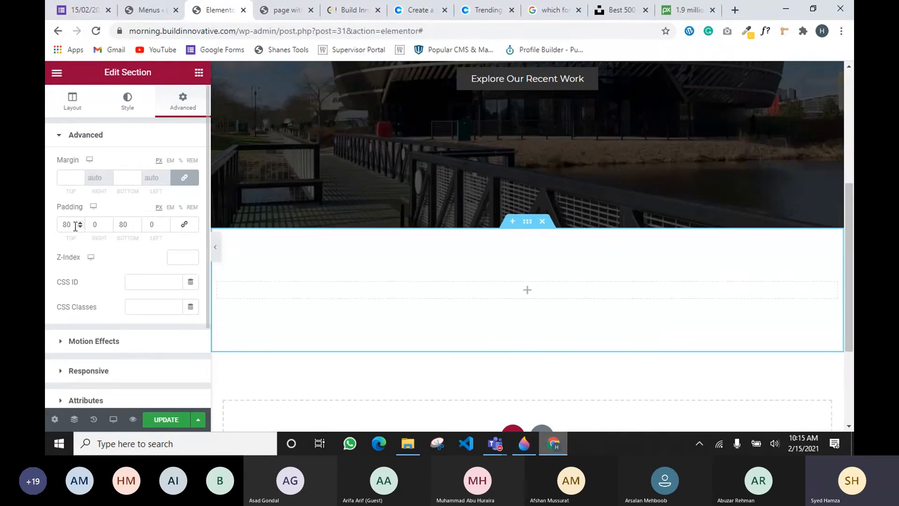
Change the top and bottom padding to 50
left_click_drag(66, 223, 45, 222)
type("5")
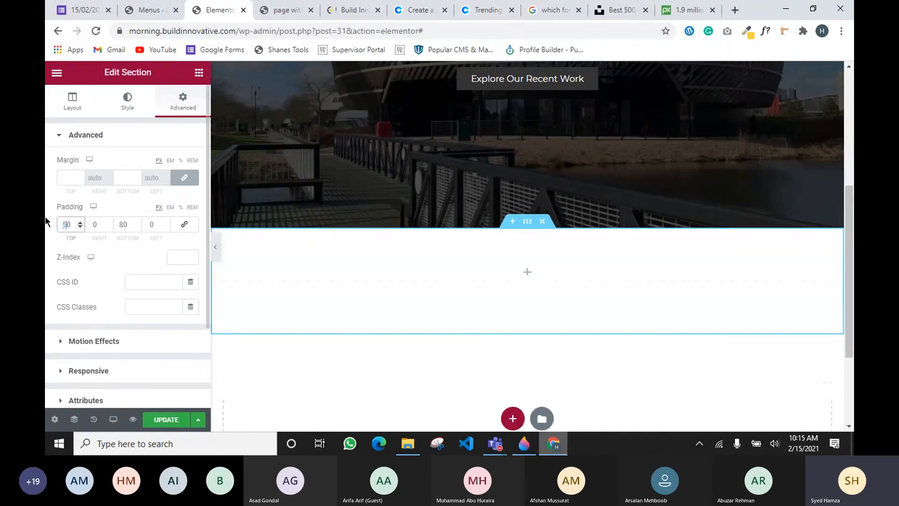
left_click_drag(123, 226, 110, 225)
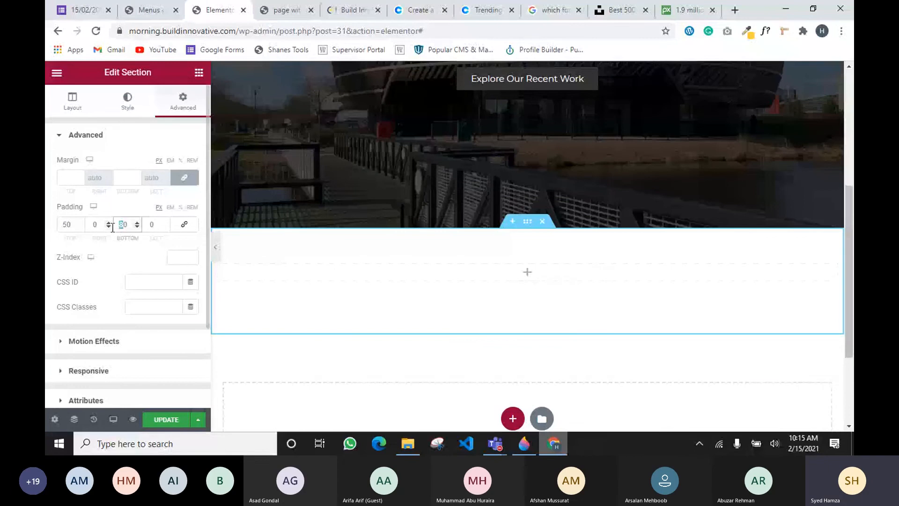
type("5")
left_click(218, 336)
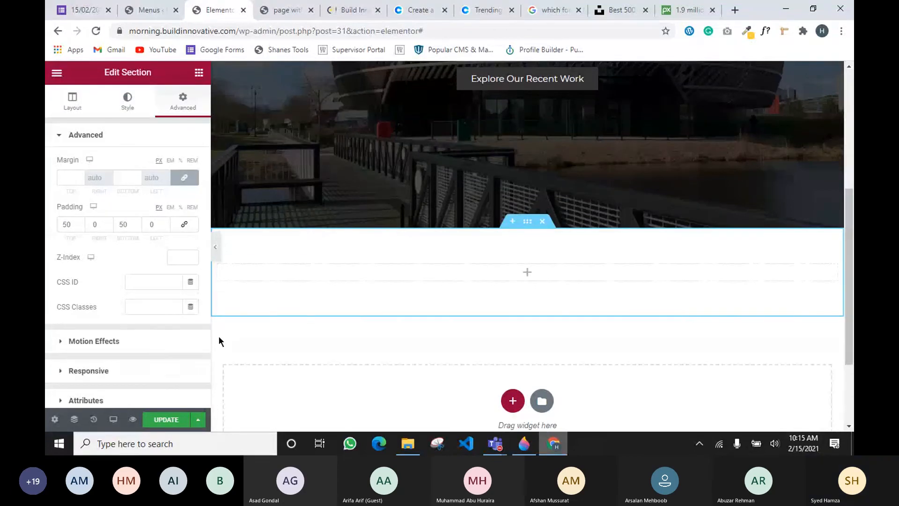
scroll(374, 285, "up", 1)
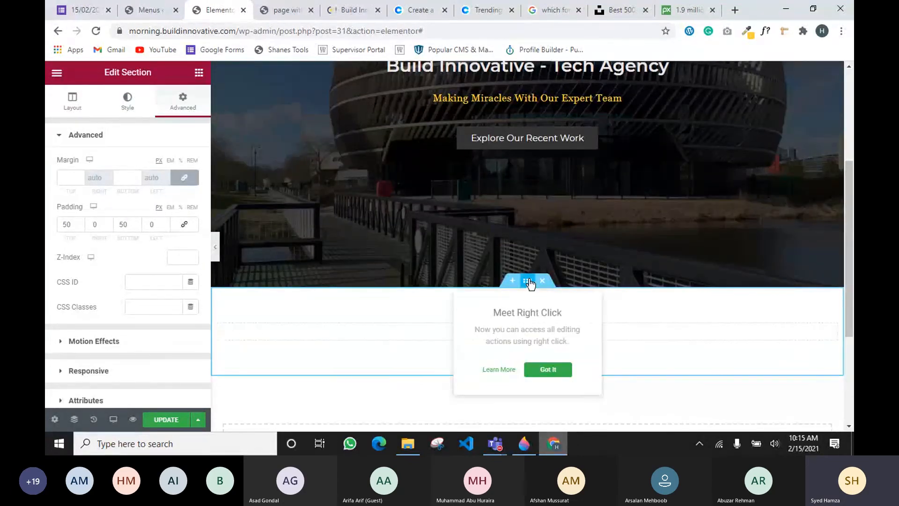
Duplicate the hero heading and move the copy into the new white section
scroll(468, 234, "up", 2)
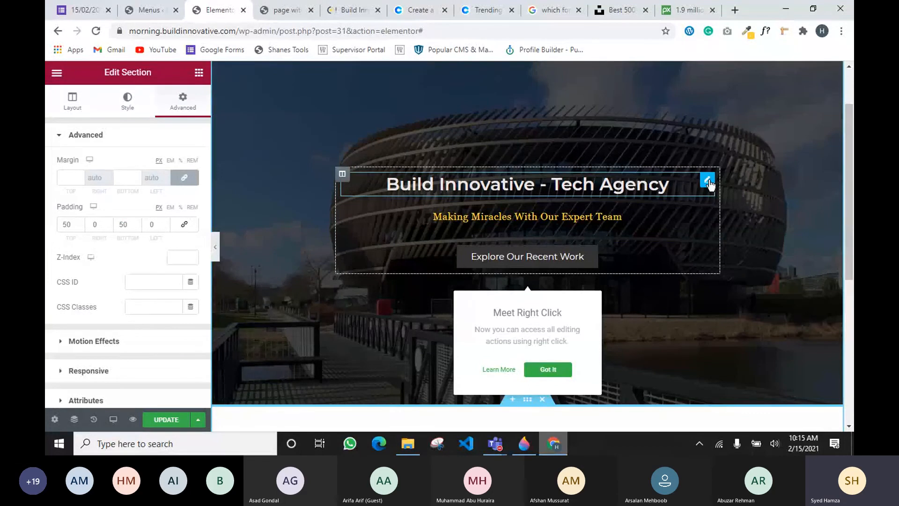
right_click(709, 181)
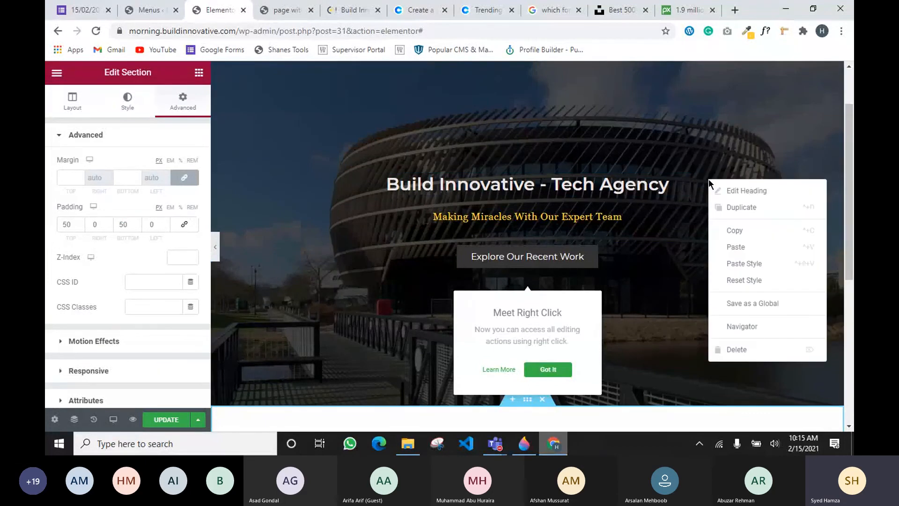
left_click(745, 210)
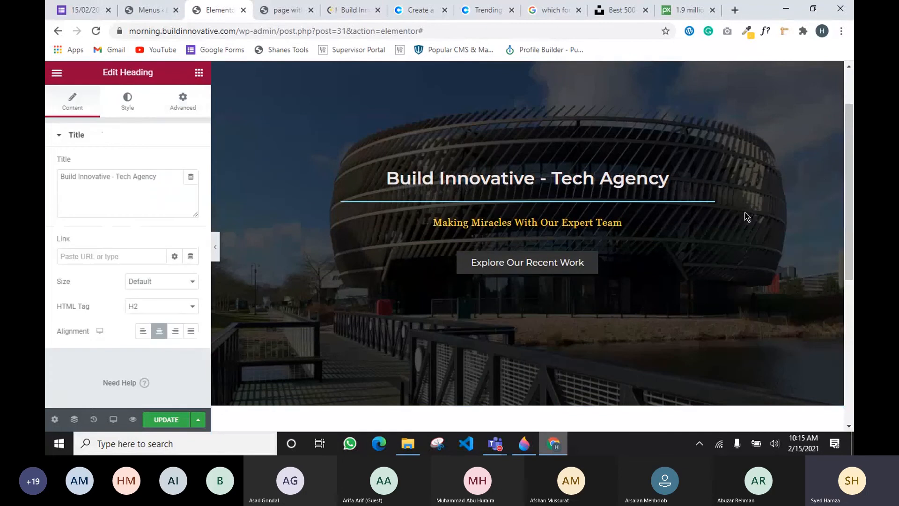
left_click_drag(706, 199, 490, 265)
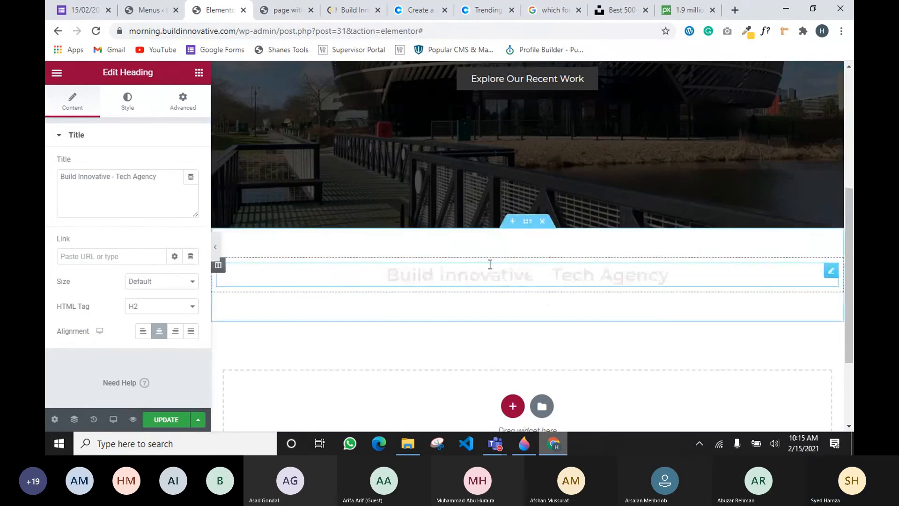
Set the copied heading's text colour to the global Primary colour
left_click(829, 274)
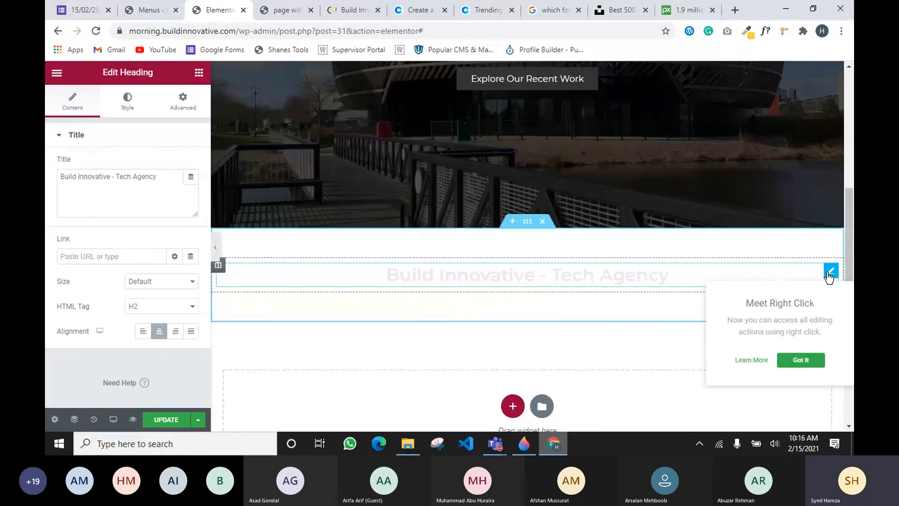
left_click(127, 101)
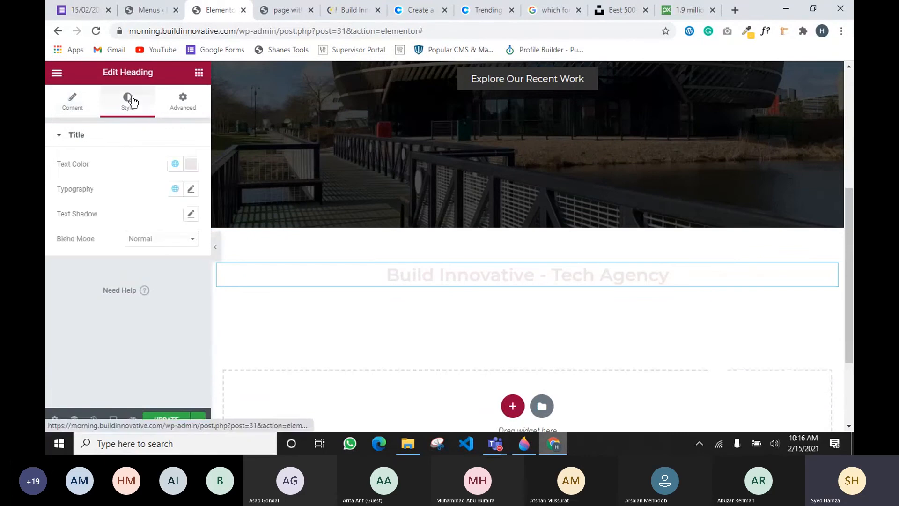
left_click(174, 164)
left_click(119, 224)
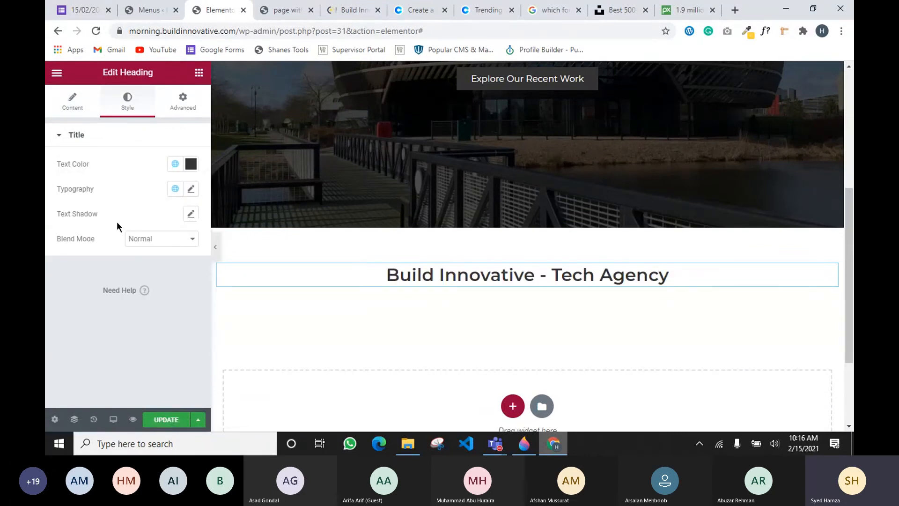
Change the heading title to 'Our Services'
left_click(83, 105)
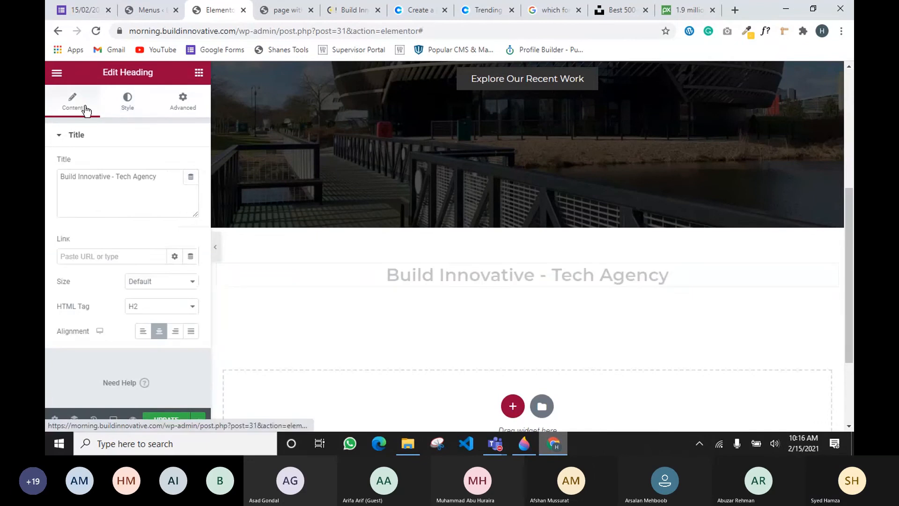
left_click_drag(157, 176, 47, 180)
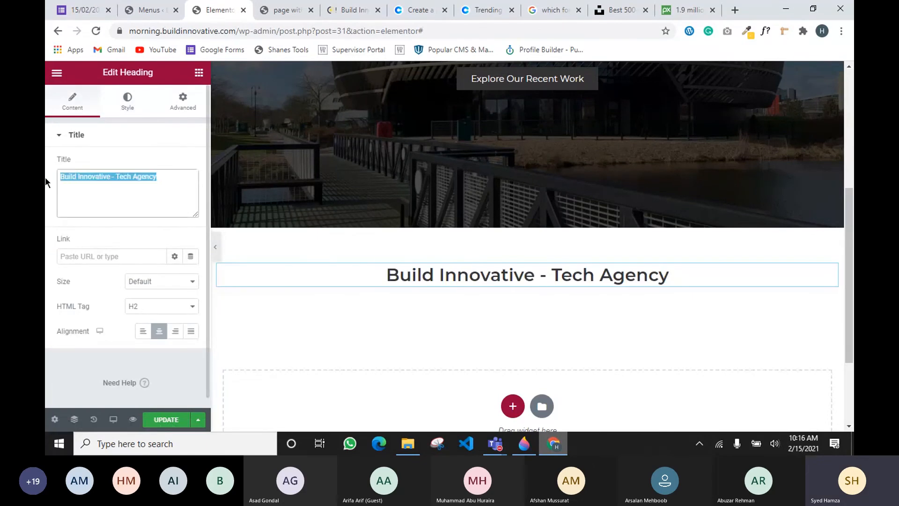
type("O")
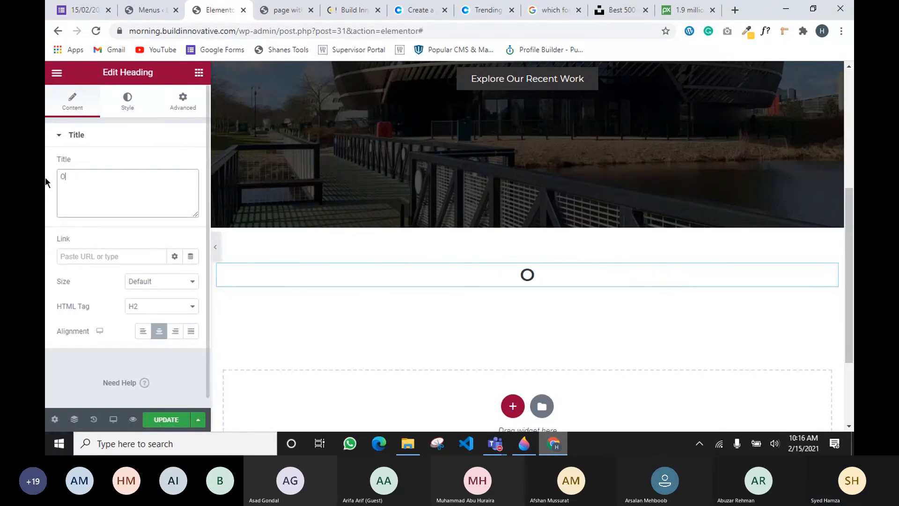
type("ur Services")
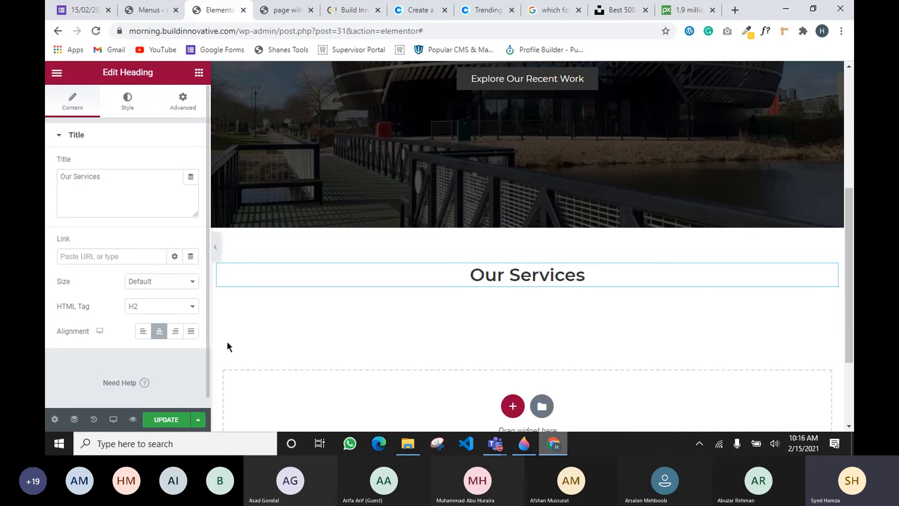
scroll(245, 322, "up", 3)
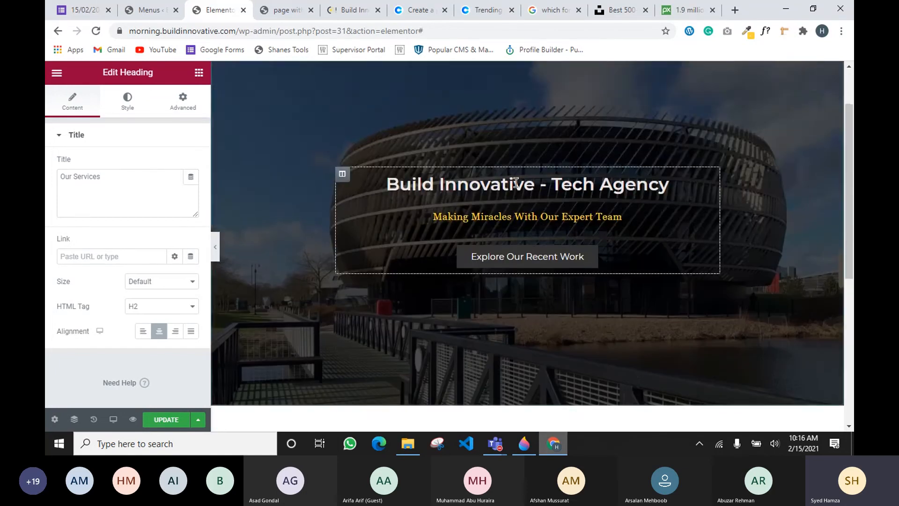
scroll(543, 279, "down", 3)
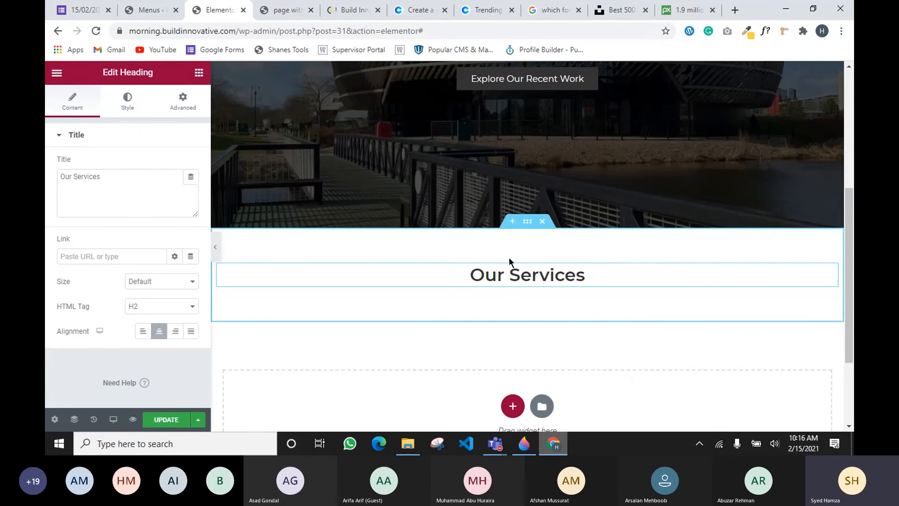
Check the live Build Innovative site for reference and return to the editor
left_click(198, 73)
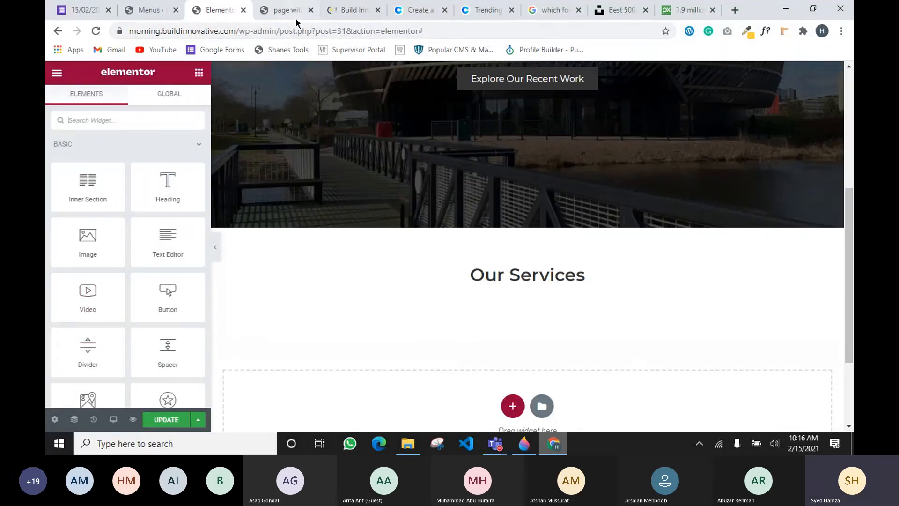
left_click(320, 15)
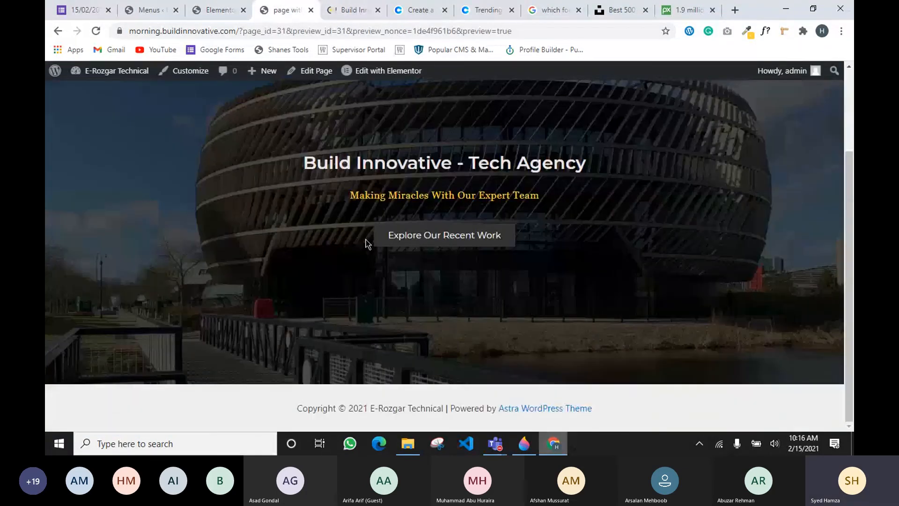
left_click(349, 10)
scroll(400, 187, "down", 5)
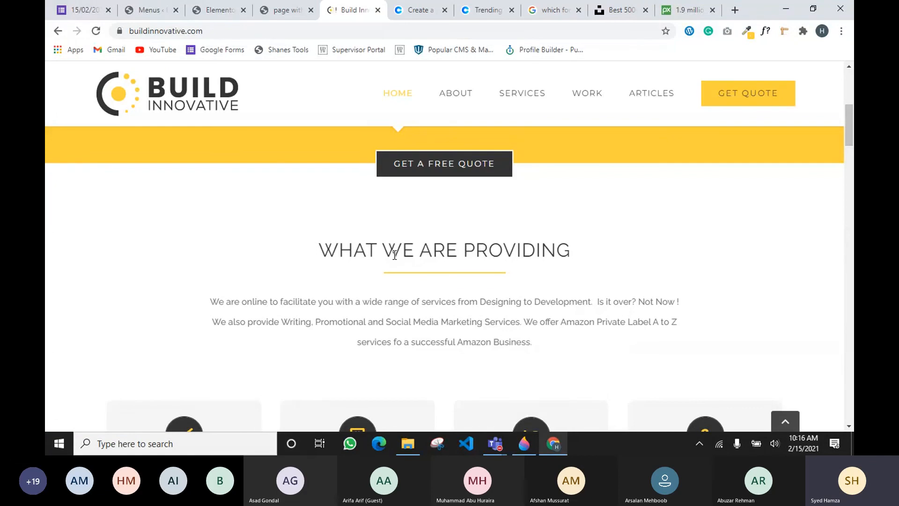
left_click(213, 11)
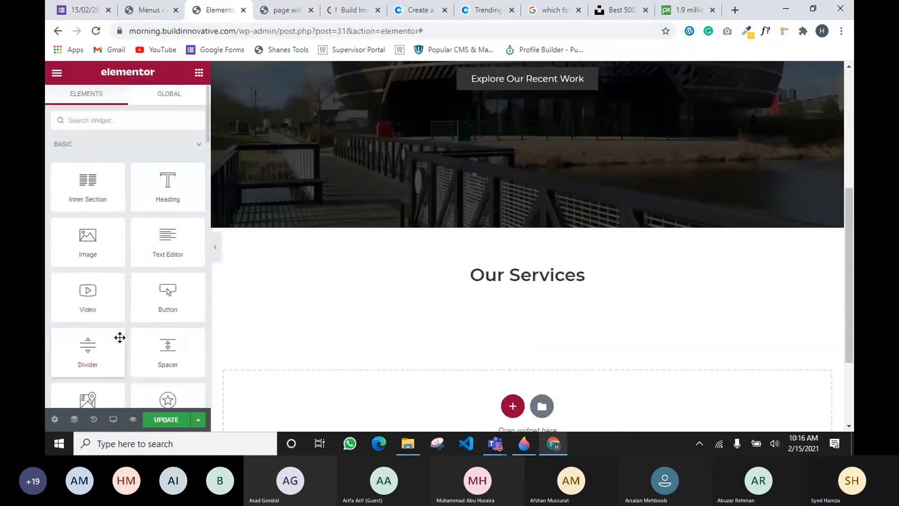
Add a shortened, centred divider under the Our Services heading with a 15 gap
left_click_drag(118, 337, 498, 282)
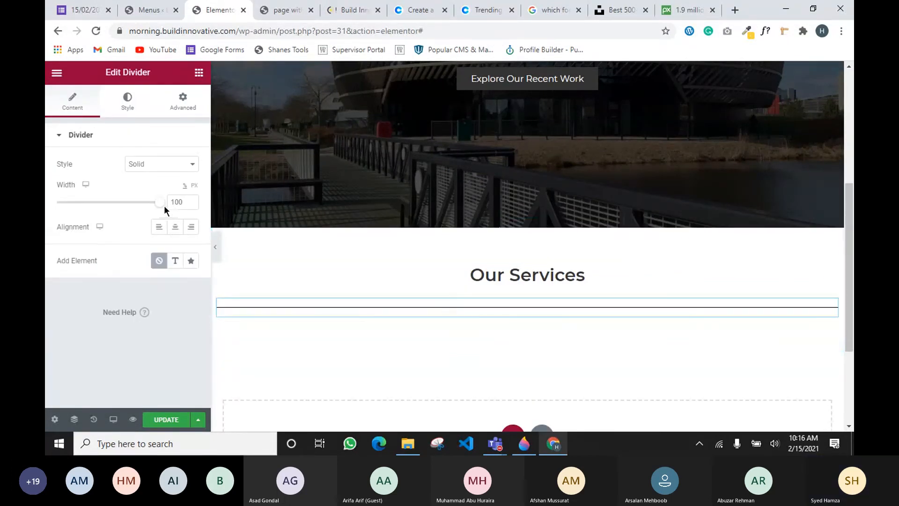
mouse_move(160, 201)
left_mouse_down()
mouse_move(73, 203)
mouse_move(158, 205)
left_mouse_up()
left_click(173, 228)
type("15")
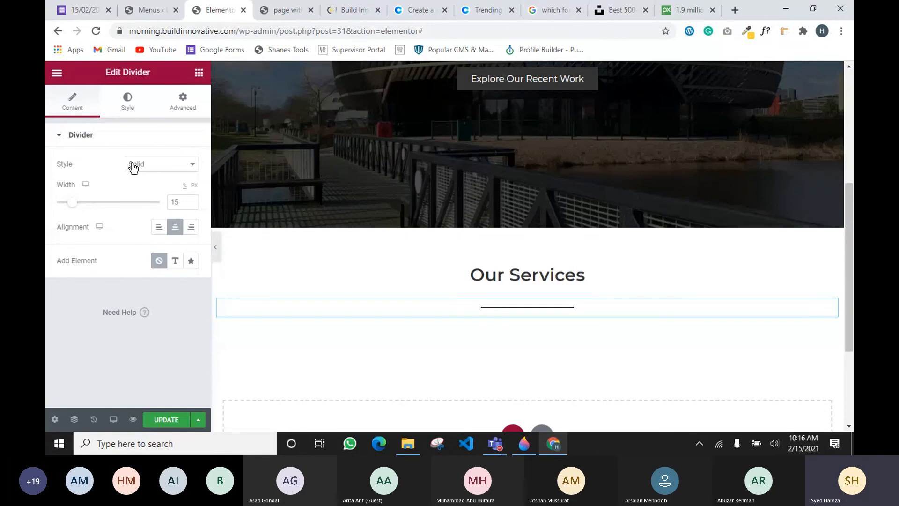
Make the divider the yellow global colour
left_click(127, 100)
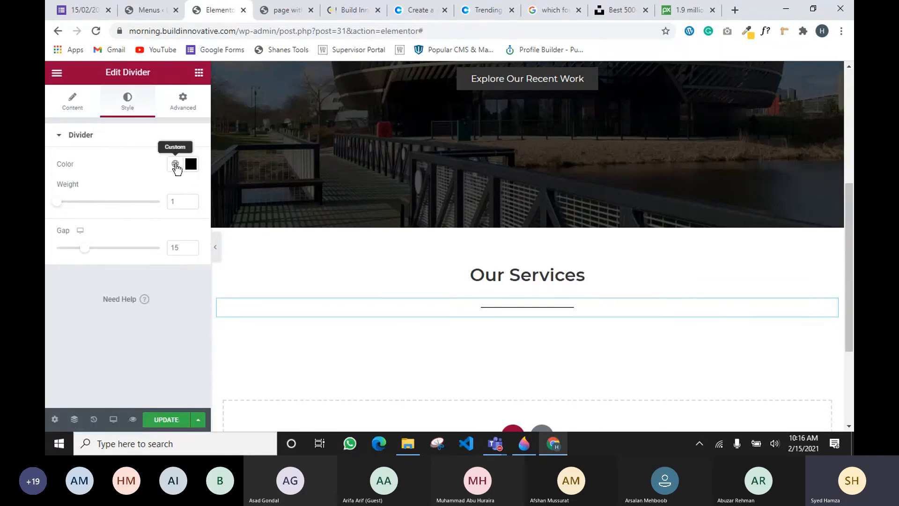
left_click(175, 163)
left_click(91, 303)
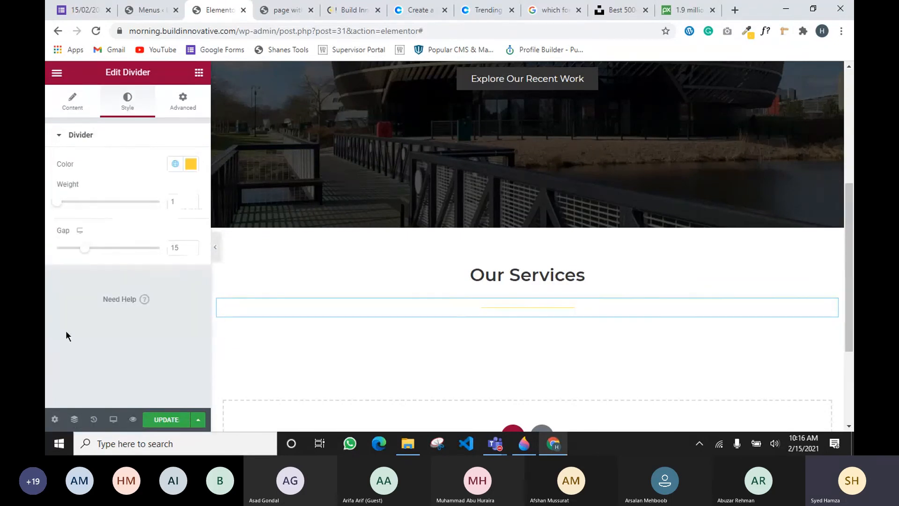
Try a Double line style, then set the divider back to Solid
left_click(75, 106)
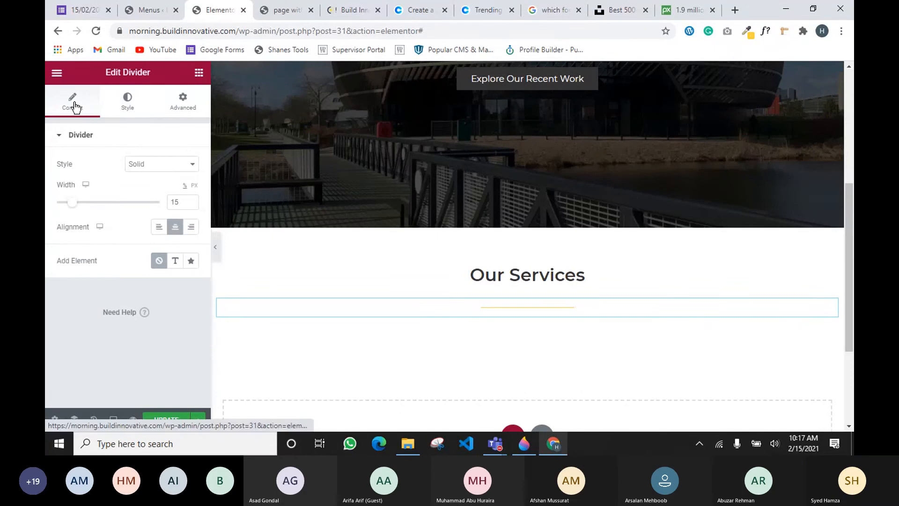
left_click(135, 165)
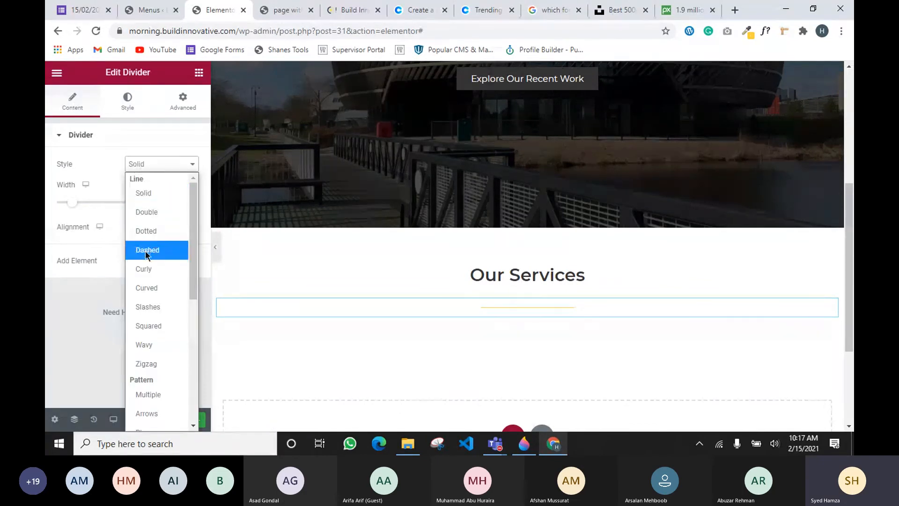
left_click(151, 214)
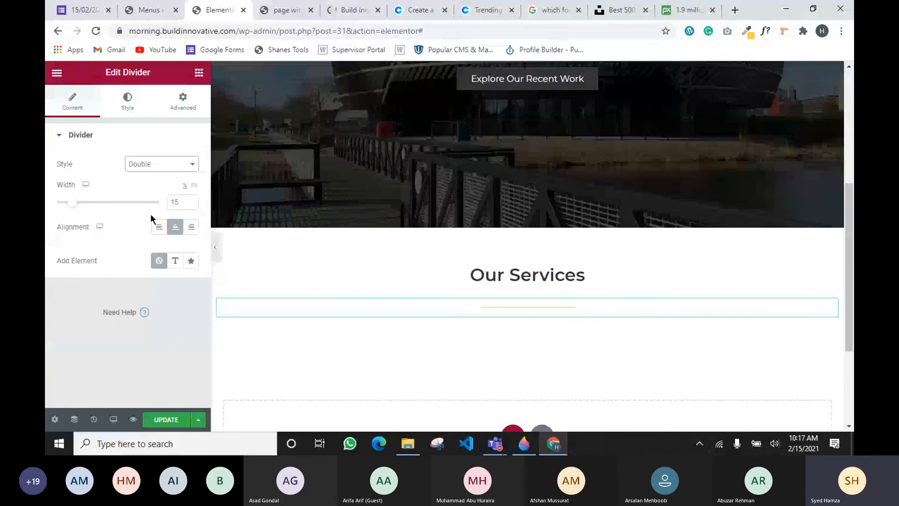
left_click(162, 167)
left_click(167, 194)
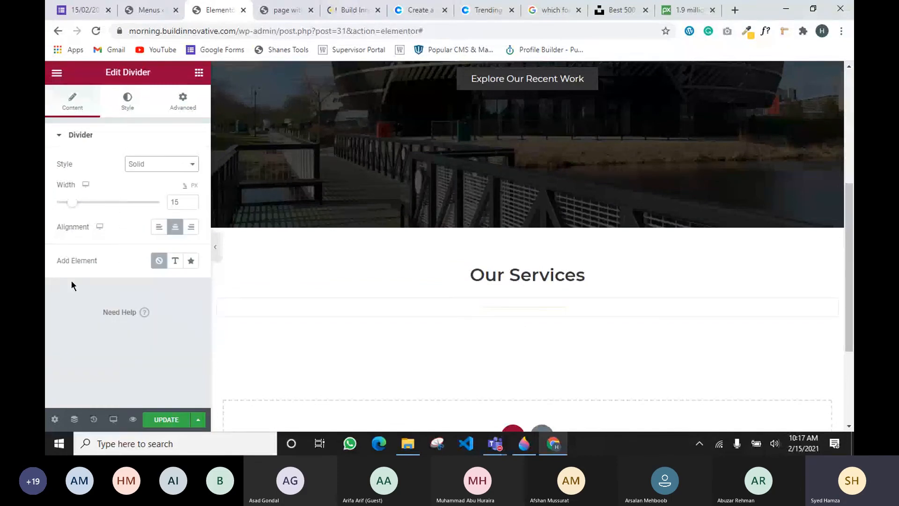
Raise the divider's line weight to 2
left_click(125, 100)
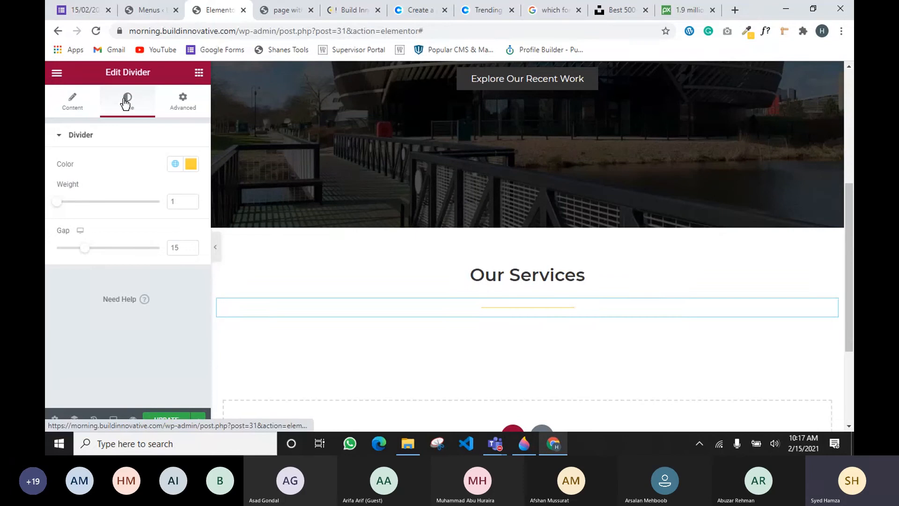
left_click(190, 200)
left_click_drag(190, 200, 188, 203)
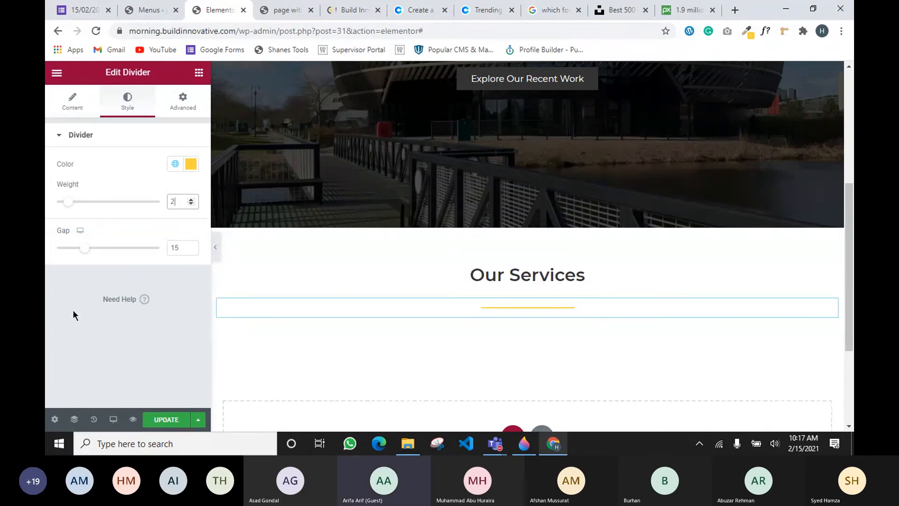
left_click(194, 101)
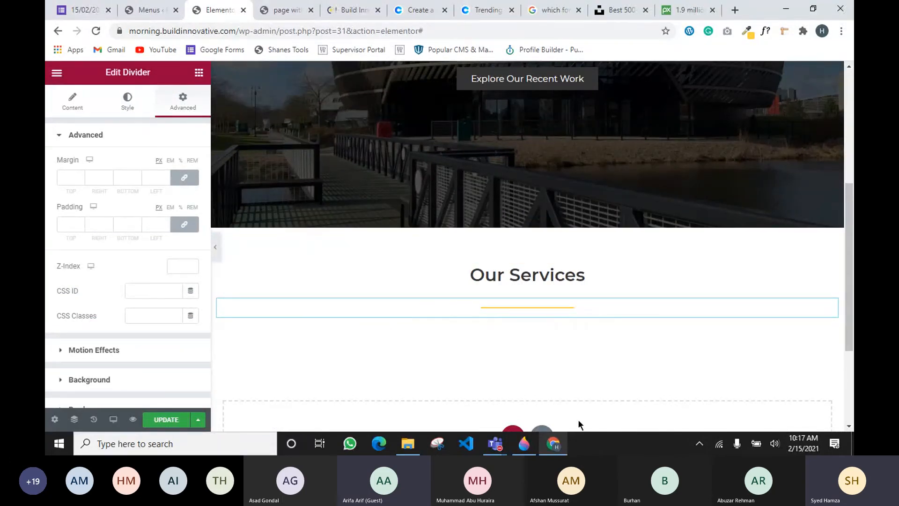
Bring the Teams meeting forward and mute a participant
mouse_move(495, 444)
left_click(461, 377)
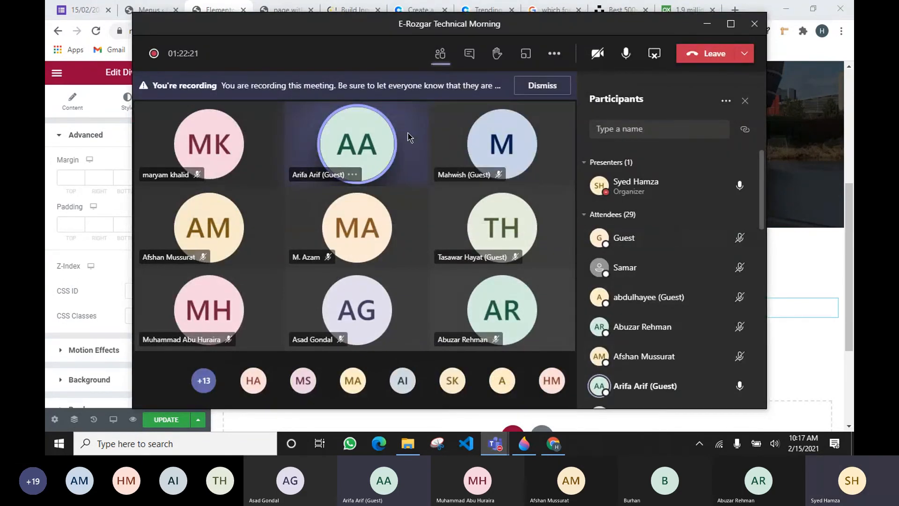
left_click(847, 271)
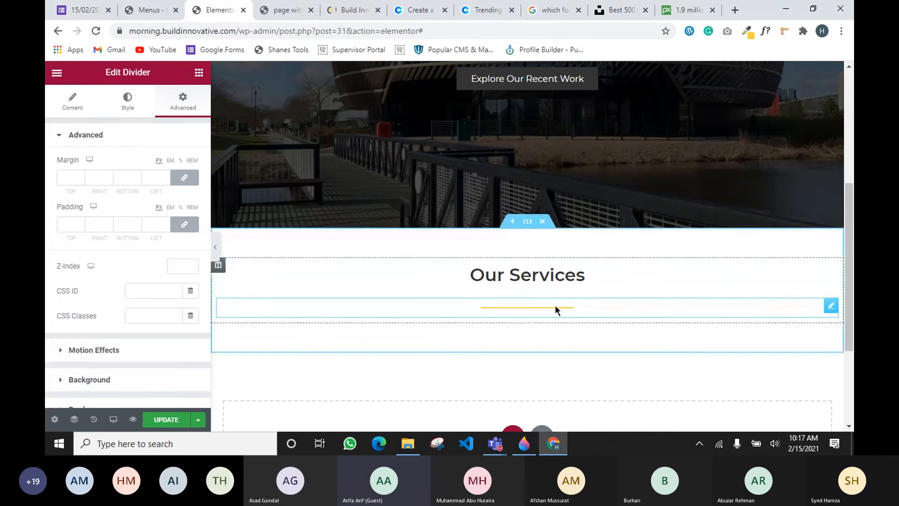
mouse_move(495, 443)
left_click(532, 367)
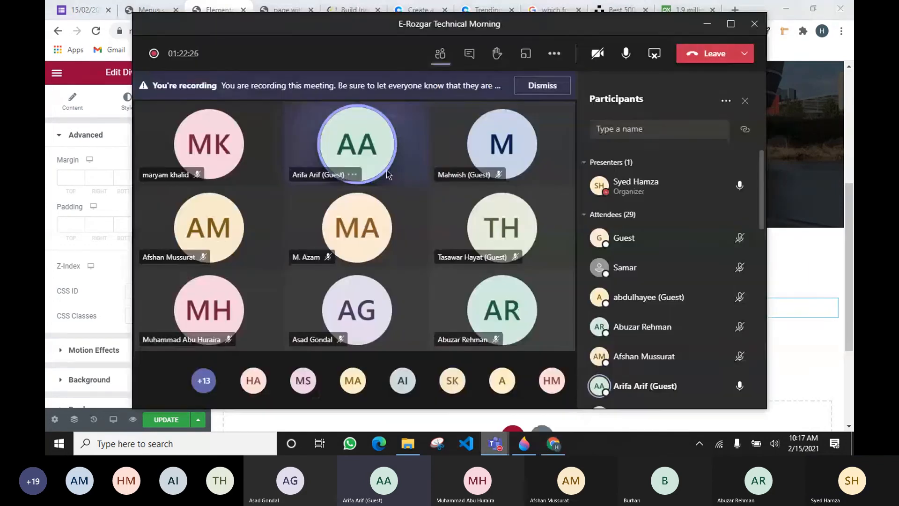
left_click(352, 174)
left_click(419, 129)
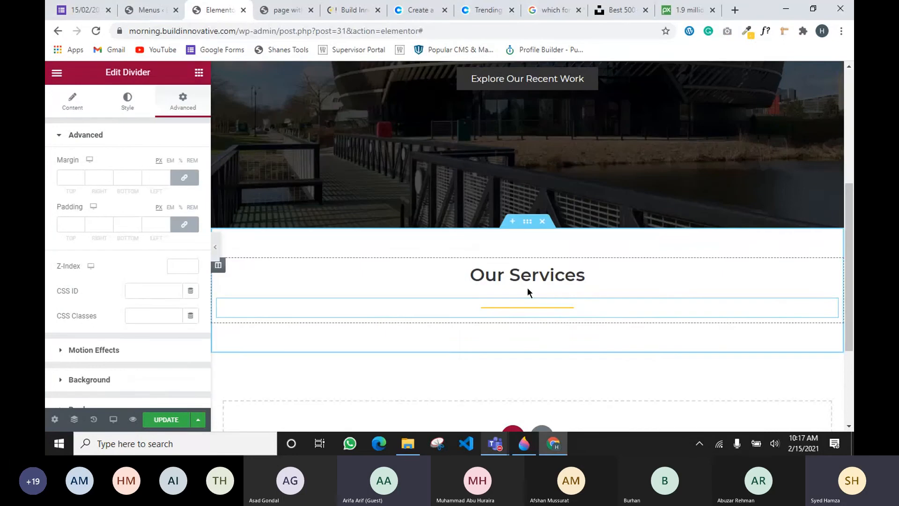
Minimise the Teams meeting window so the Elementor editor shows
left_click(708, 28)
mouse_move(495, 443)
left_click(504, 395)
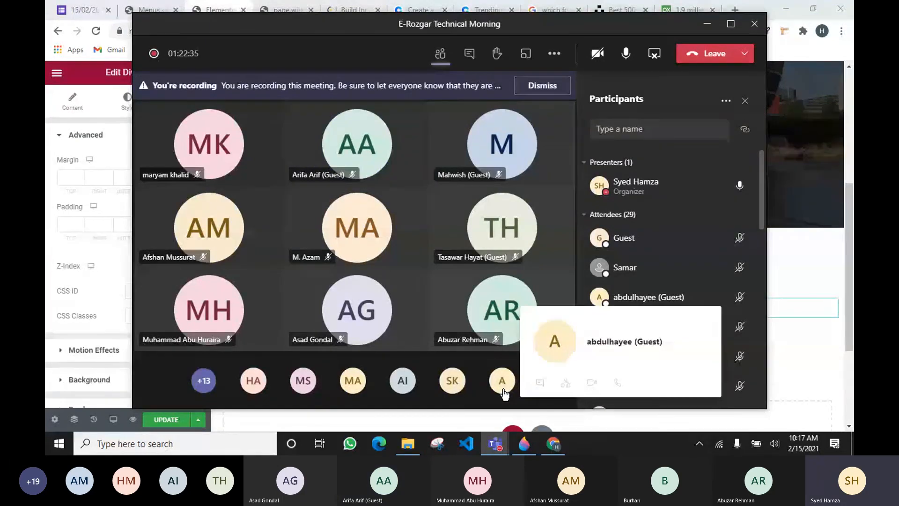
left_click(707, 28)
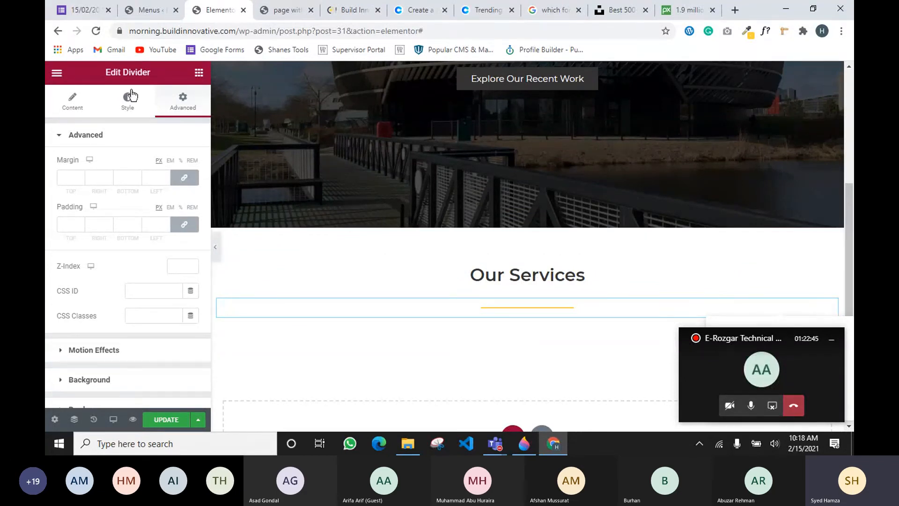
Unlink the divider's margins and lower its top margin to -10
left_click(193, 183)
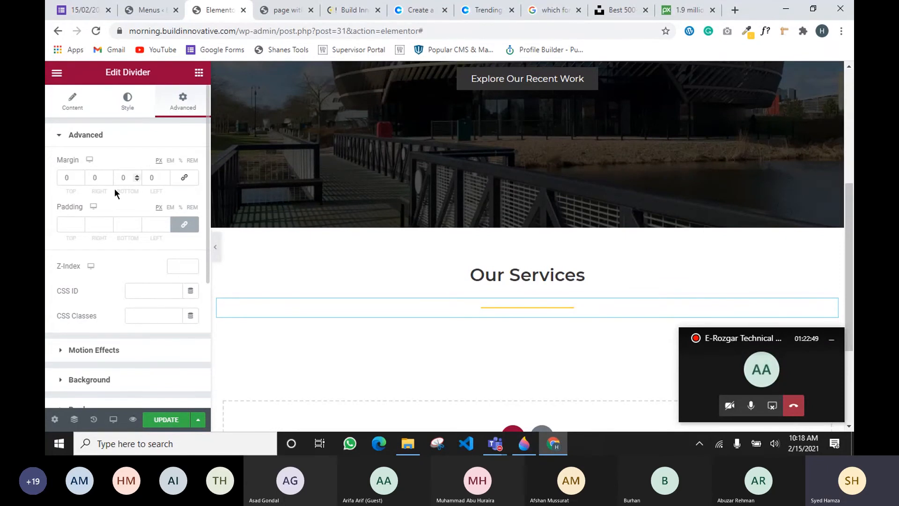
double_click(81, 179)
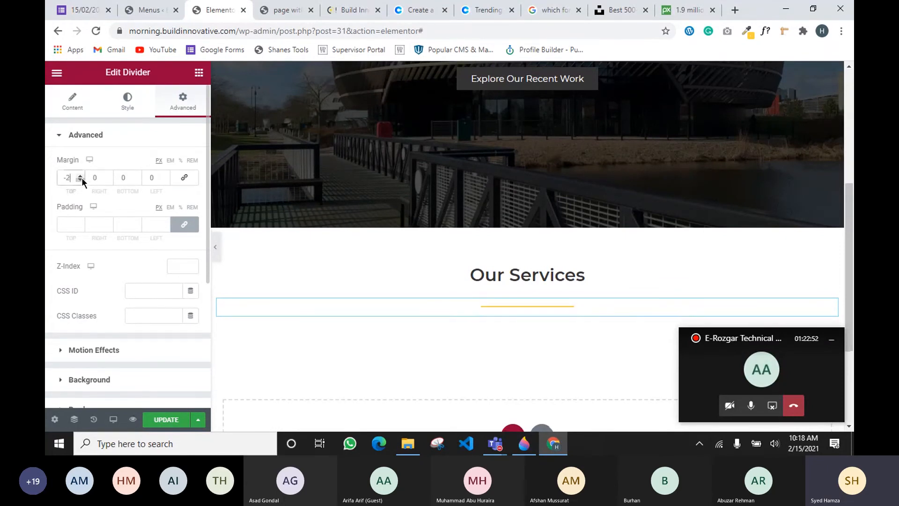
double_click(82, 179)
left_click(82, 179)
double_click(82, 180)
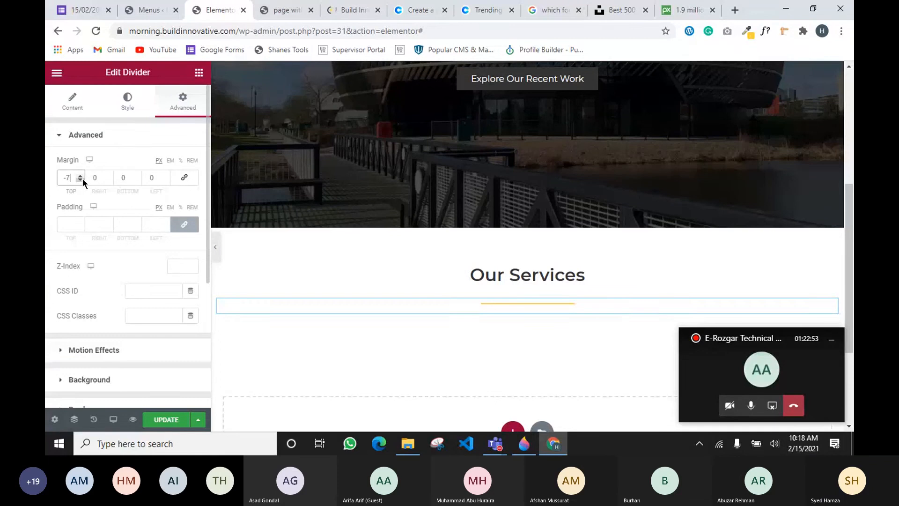
double_click(82, 179)
left_click(83, 179)
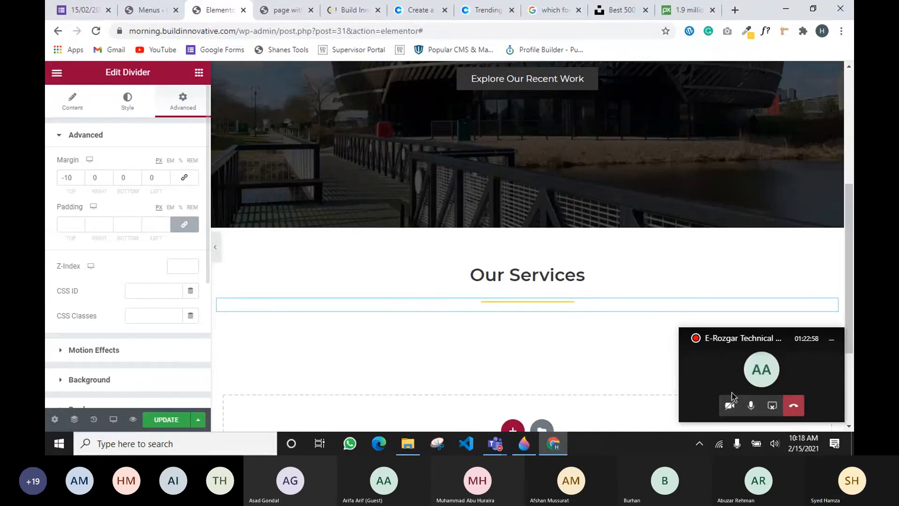
left_click(831, 338)
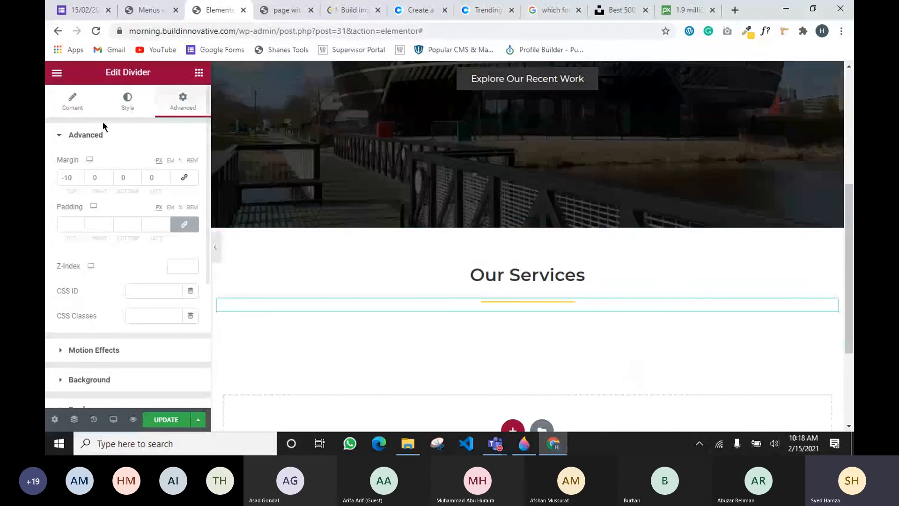
left_click(72, 102)
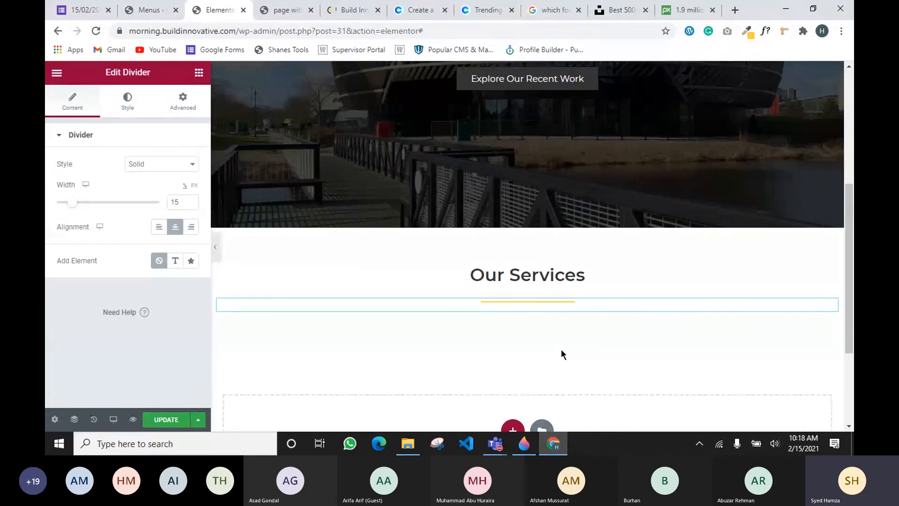
Drop an Inner Section below the 'Our Services' divider and add a third column to it
scroll(561, 354, "down", 3)
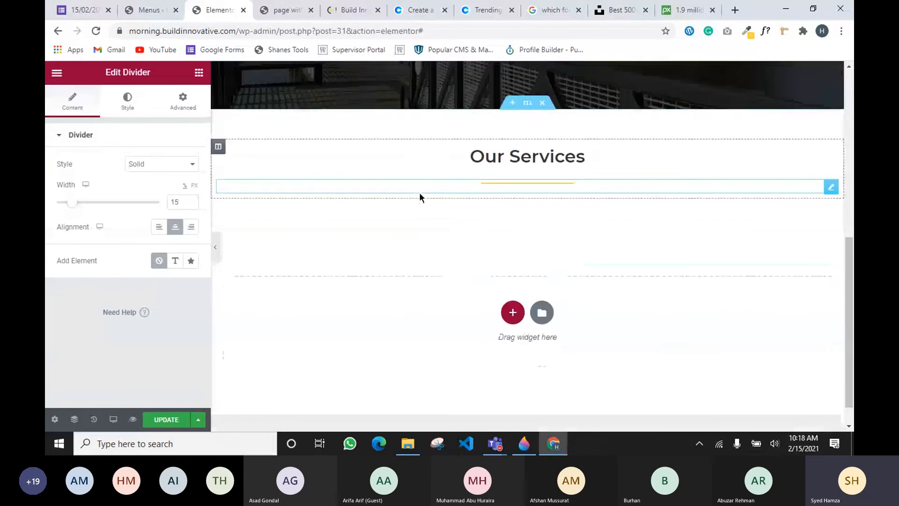
left_click(198, 73)
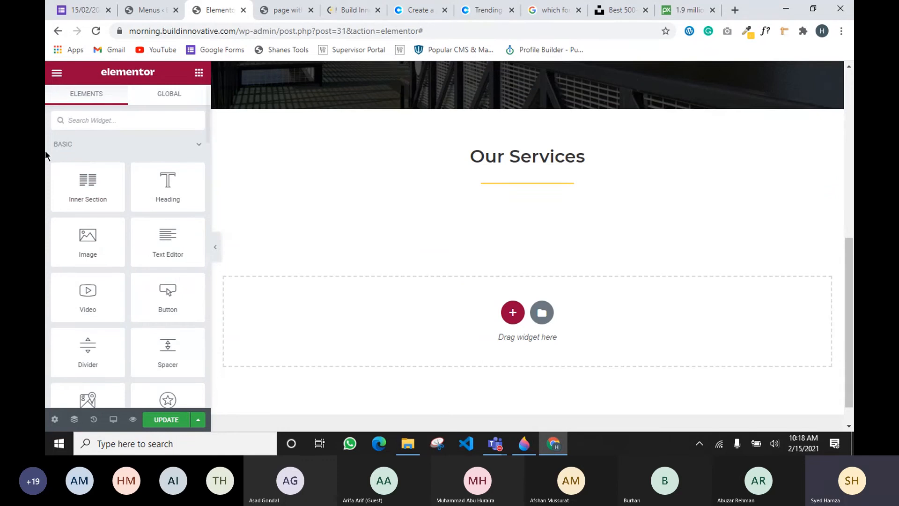
left_click_drag(106, 194, 527, 193)
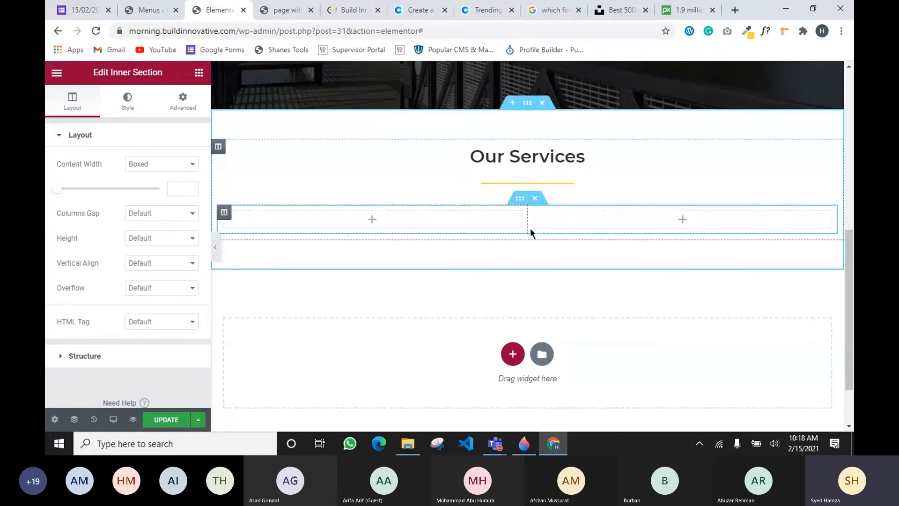
right_click(225, 213)
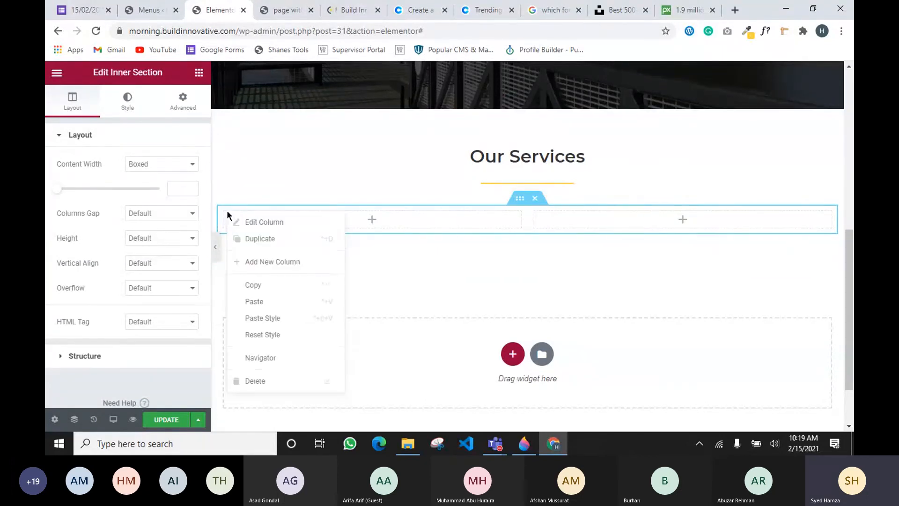
left_click(264, 261)
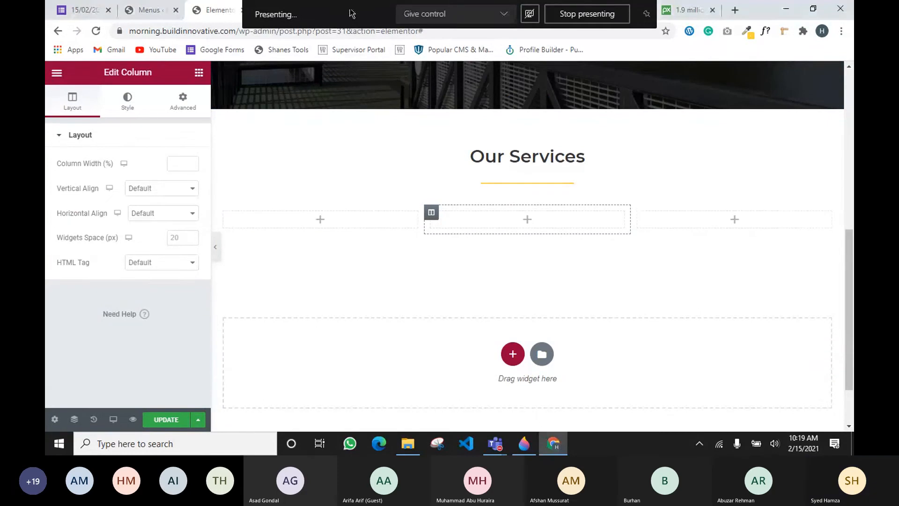
Scroll through the live Build Innovative site's sections for reference, then return to the Elementor editor
left_click(183, 8)
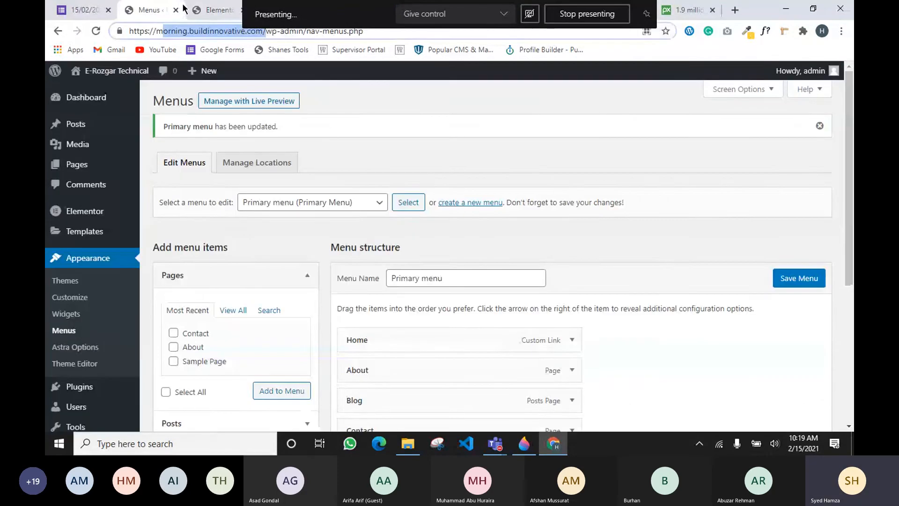
left_click(205, 9)
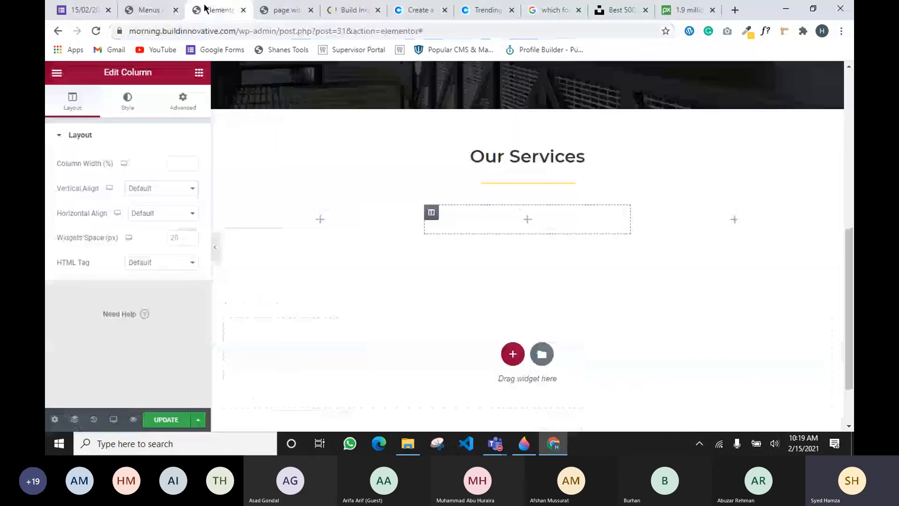
left_click(354, 10)
scroll(384, 200, "down", 4)
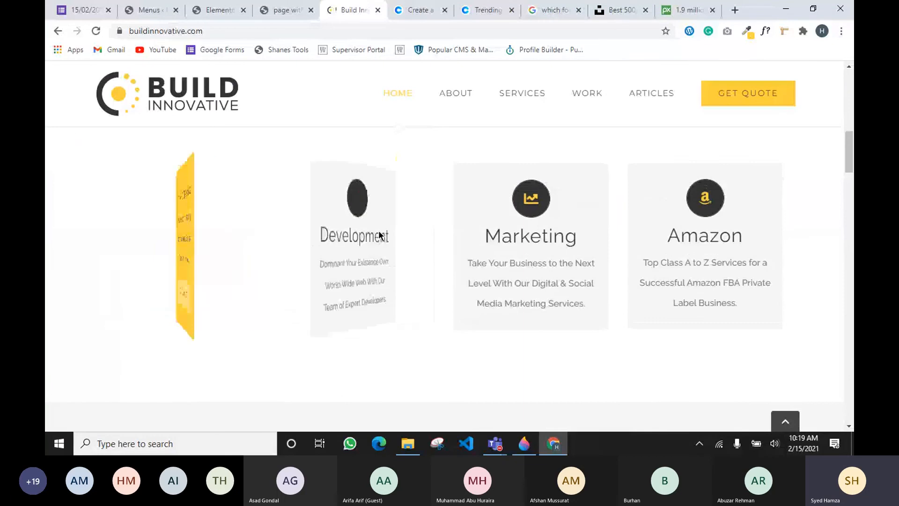
scroll(417, 214, "down", 5)
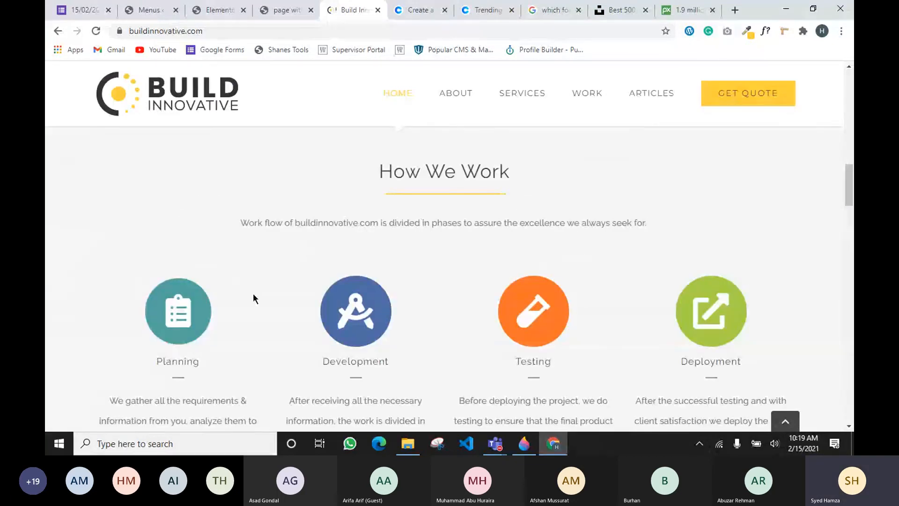
scroll(596, 253, "down", 10)
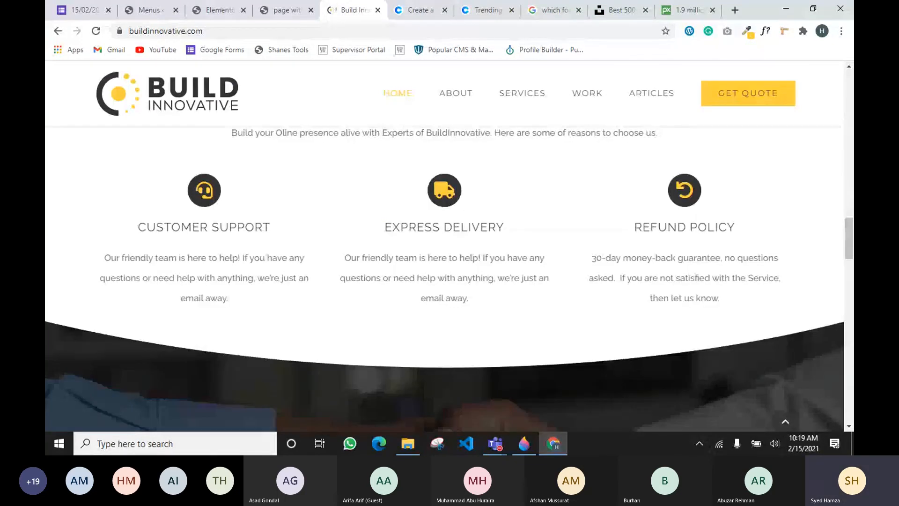
left_click(218, 10)
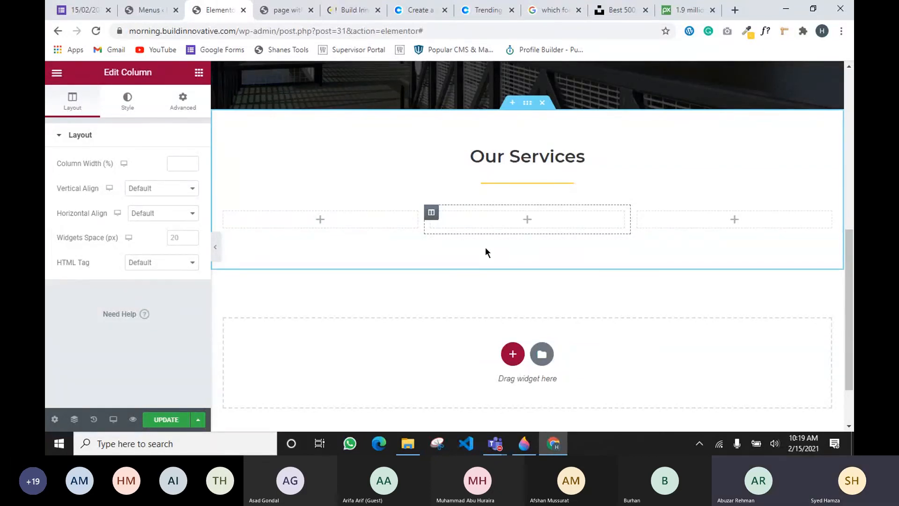
Open the Elements widget panel from the grid icon at the top of the left panel
left_click(199, 75)
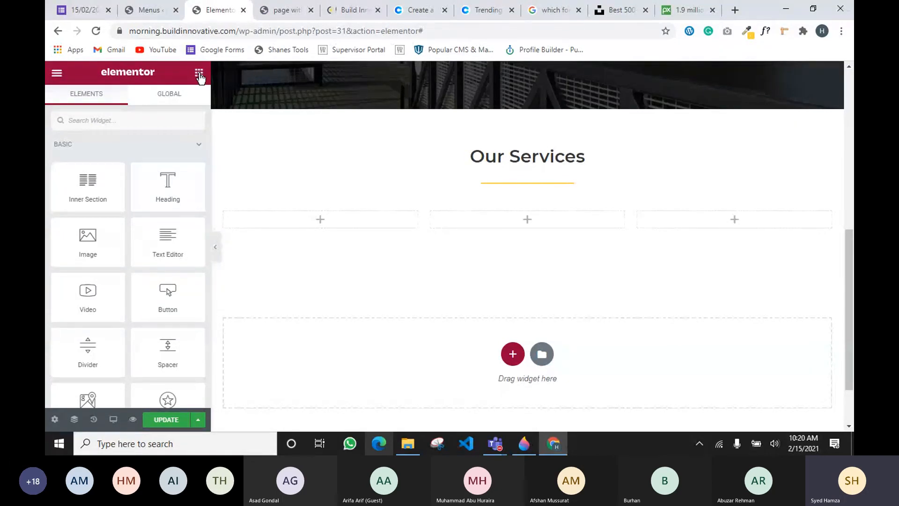
Remove a misplaced Icon Box and drop an Image widget into the first column instead
scroll(126, 285, "down", 3)
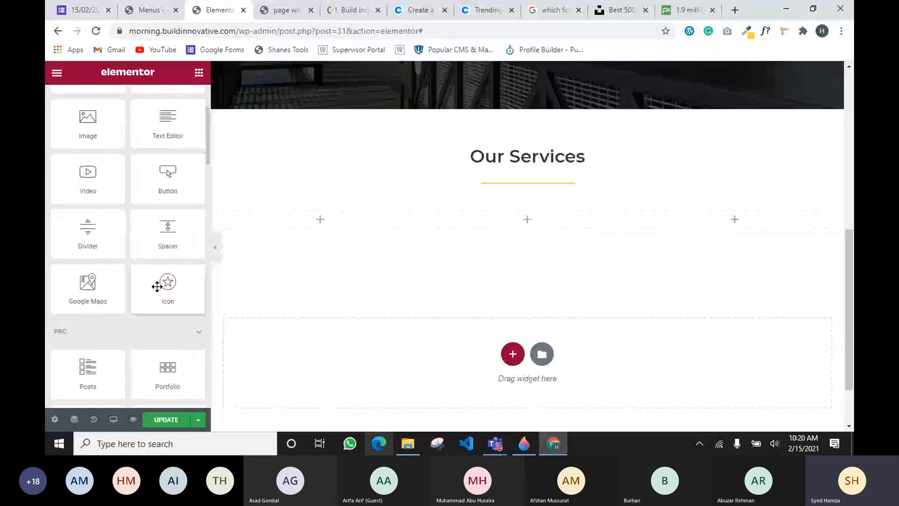
scroll(158, 286, "down", 15)
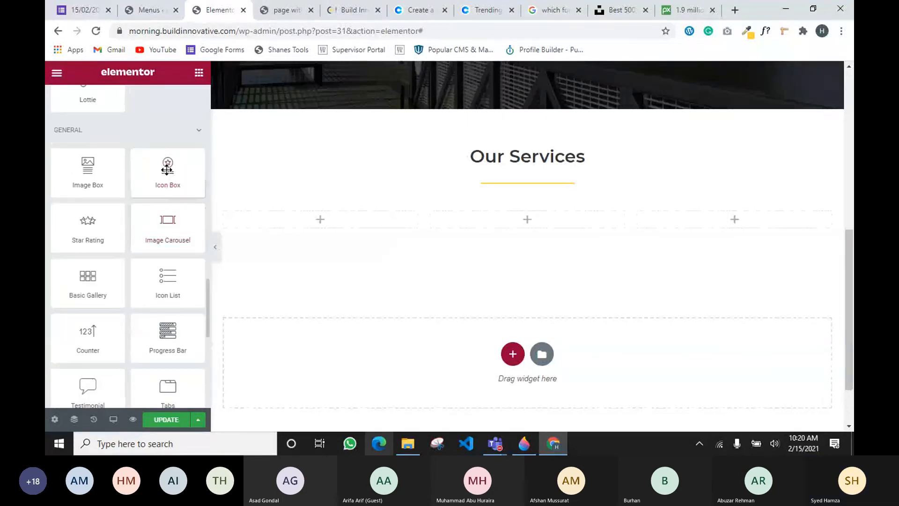
left_click_drag(167, 169, 311, 224)
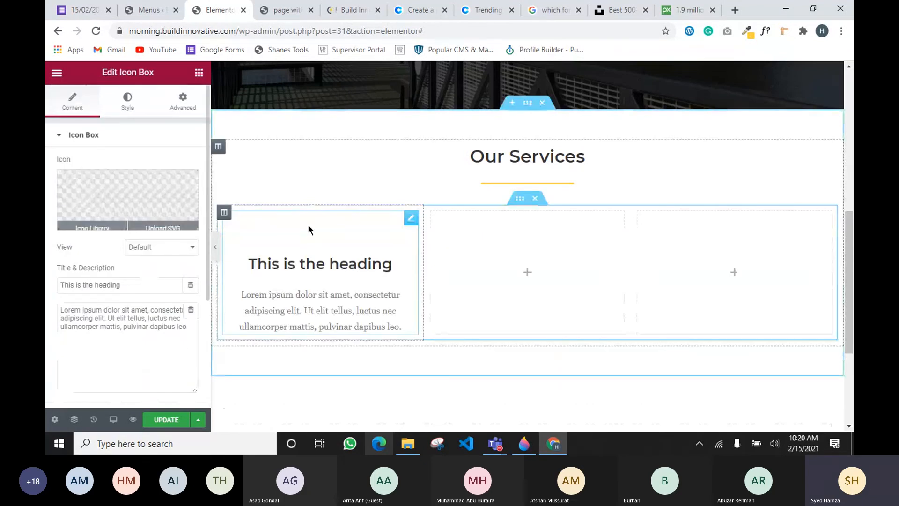
right_click(408, 220)
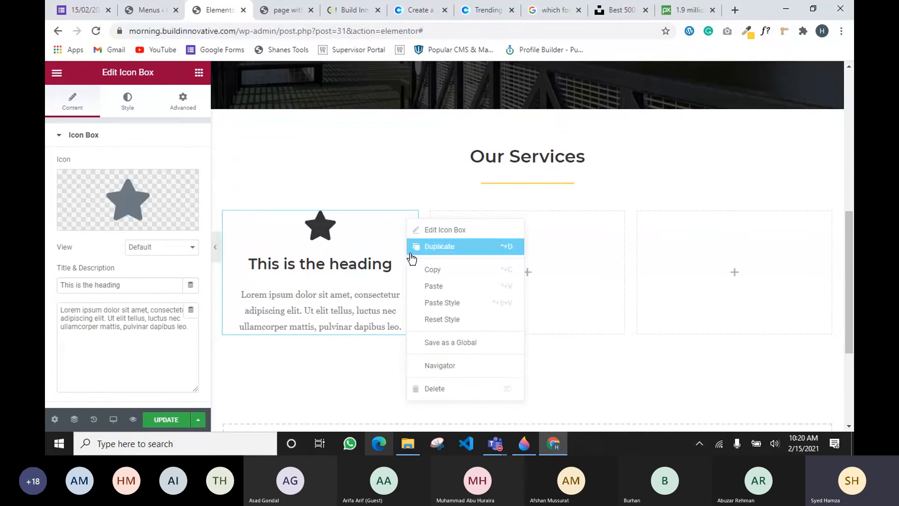
left_click(435, 388)
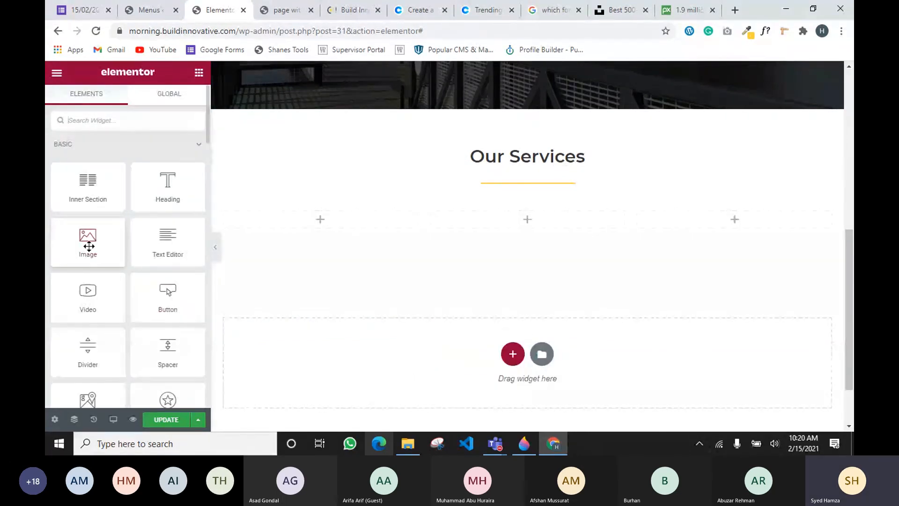
left_click_drag(83, 242, 302, 221)
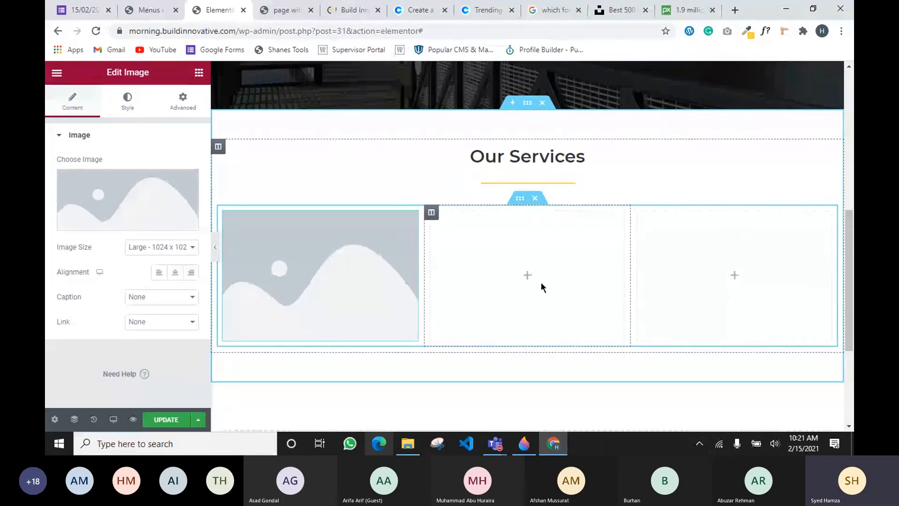
Start an image upload and browse to the Desktop 'for class' folder, then cancel the picker
left_click(111, 216)
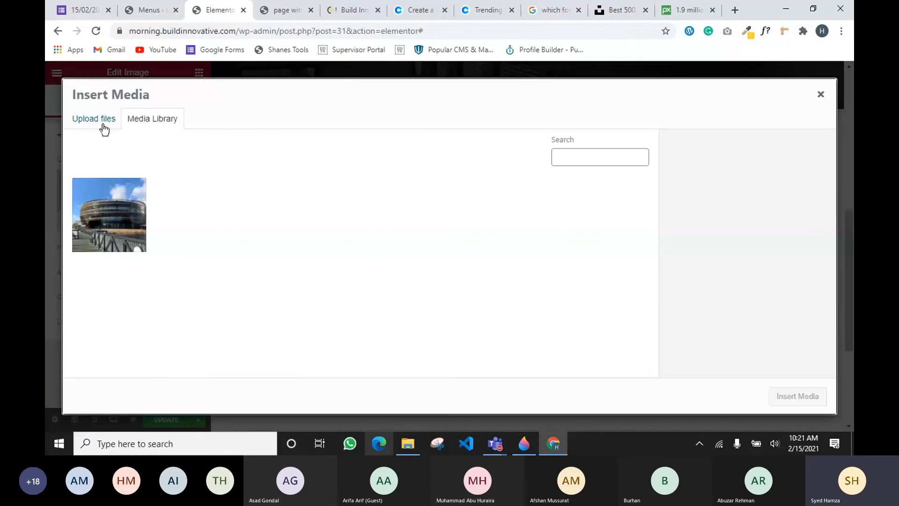
left_click(101, 124)
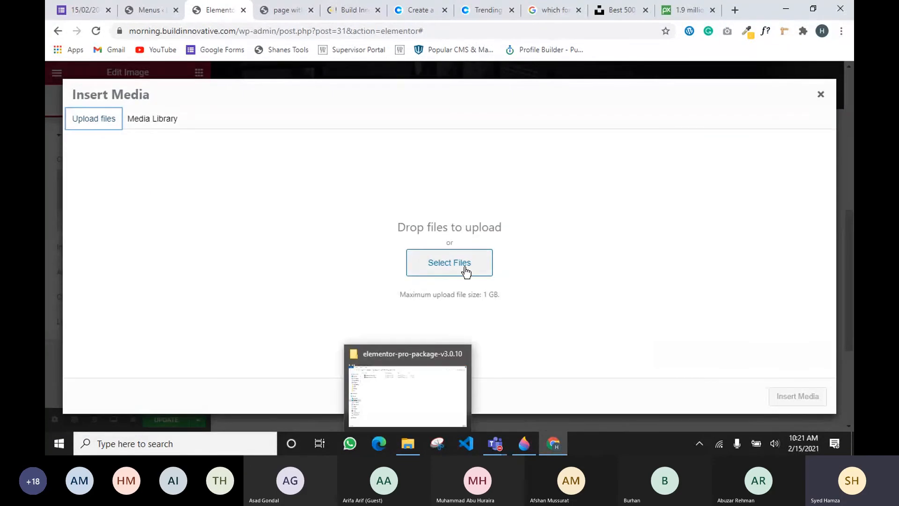
left_click(437, 263)
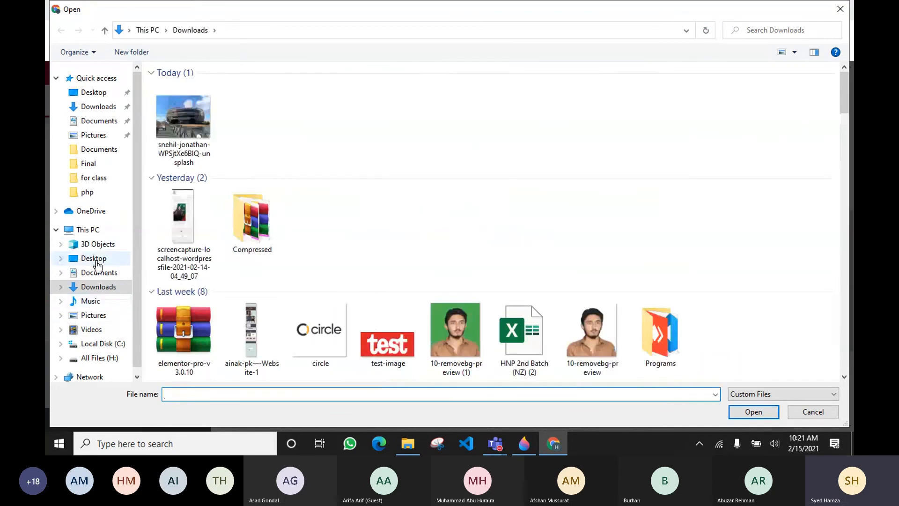
left_click(94, 258)
double_click(309, 112)
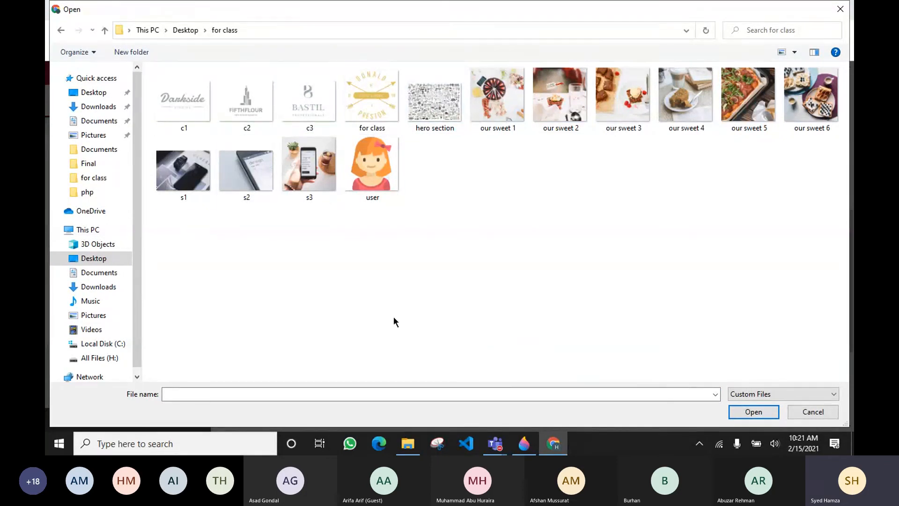
mouse_move(537, 453)
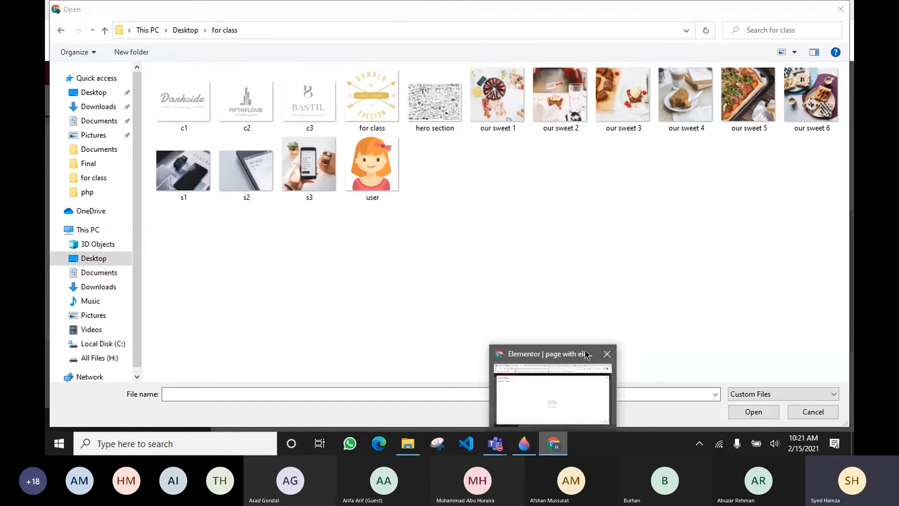
left_click(795, 414)
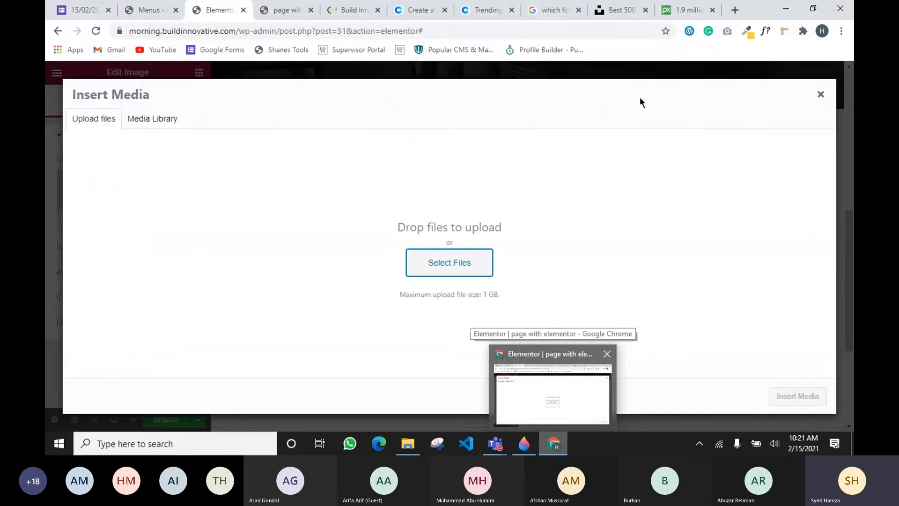
Upload 'our sweet 1' from the 'for class' folder and insert it into the Image widget
left_click(688, 10)
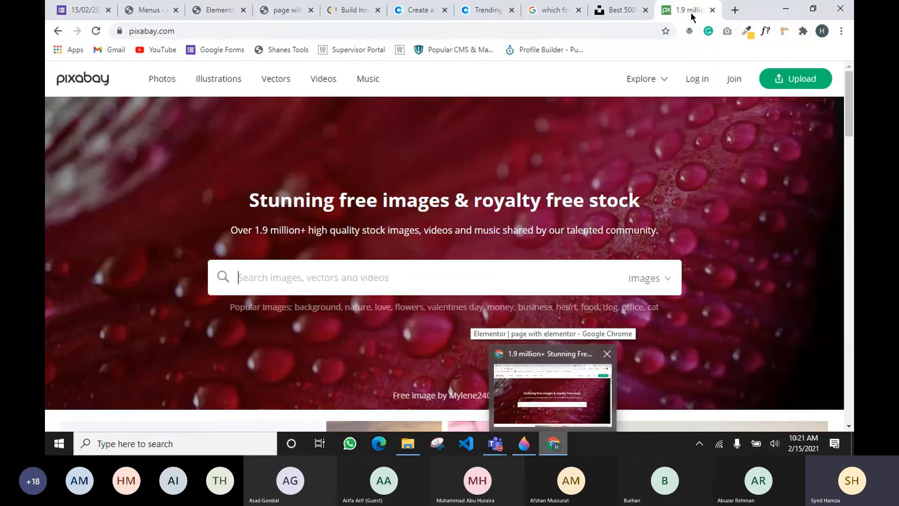
left_click(622, 11)
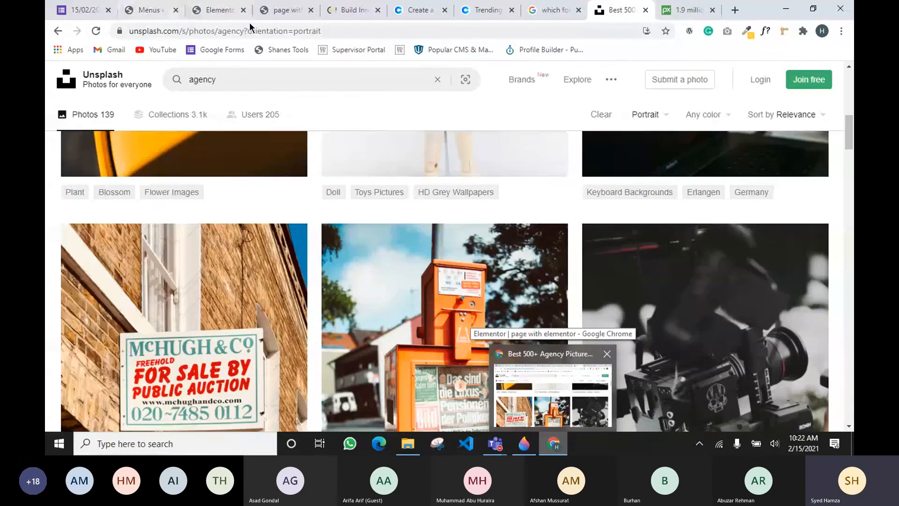
left_click(230, 12)
left_click(151, 12)
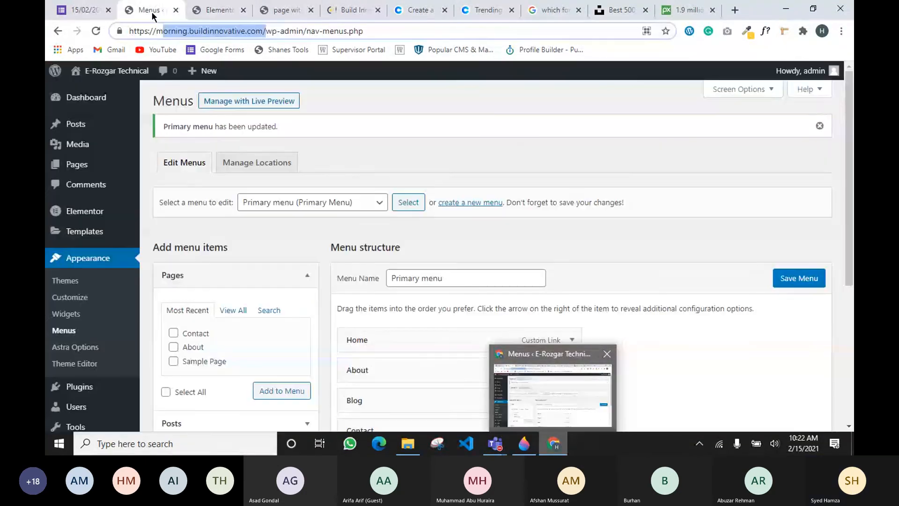
left_click(237, 15)
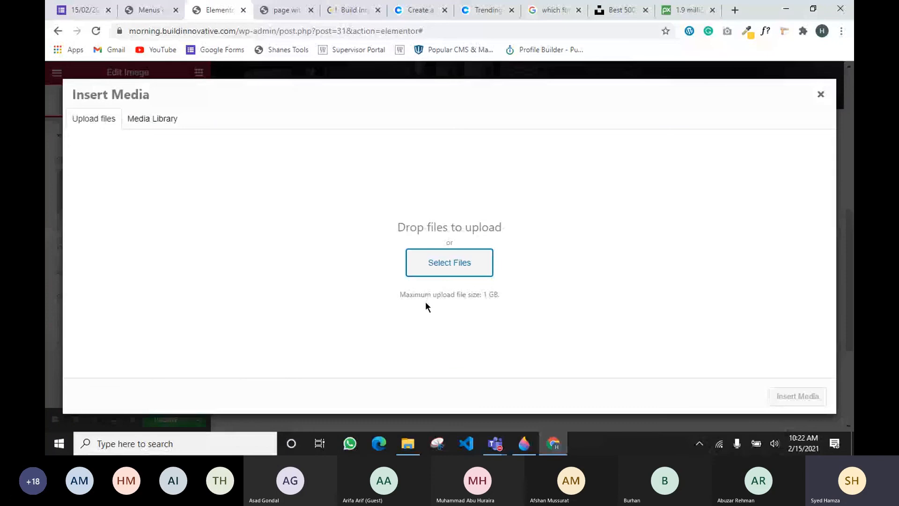
left_click(451, 263)
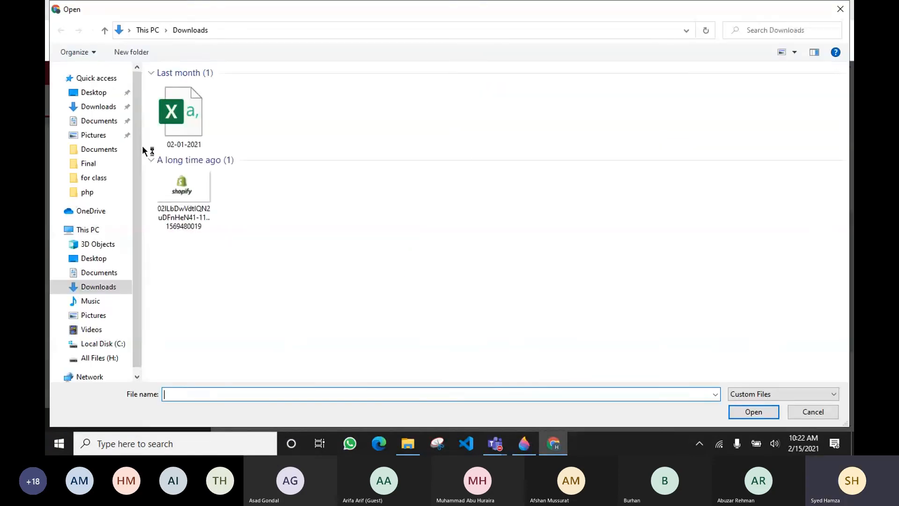
left_click(92, 177)
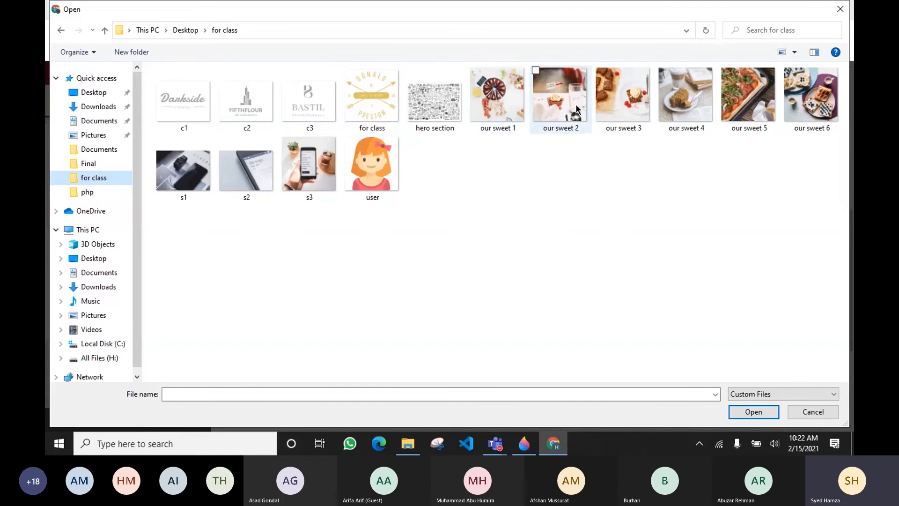
left_click(489, 107)
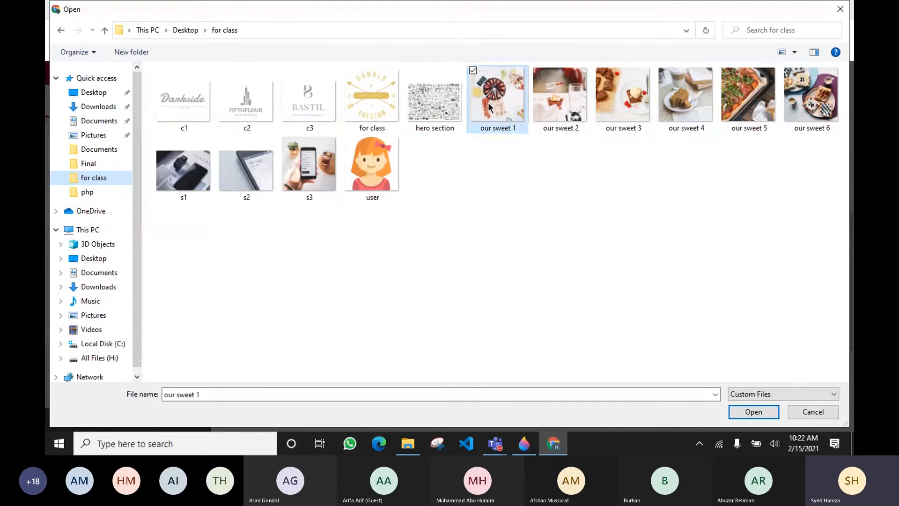
left_click(754, 415)
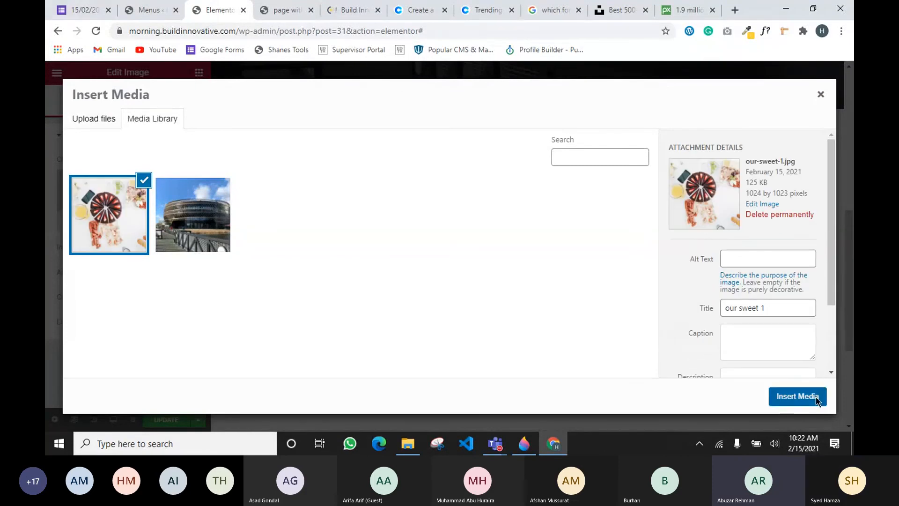
left_click(816, 398)
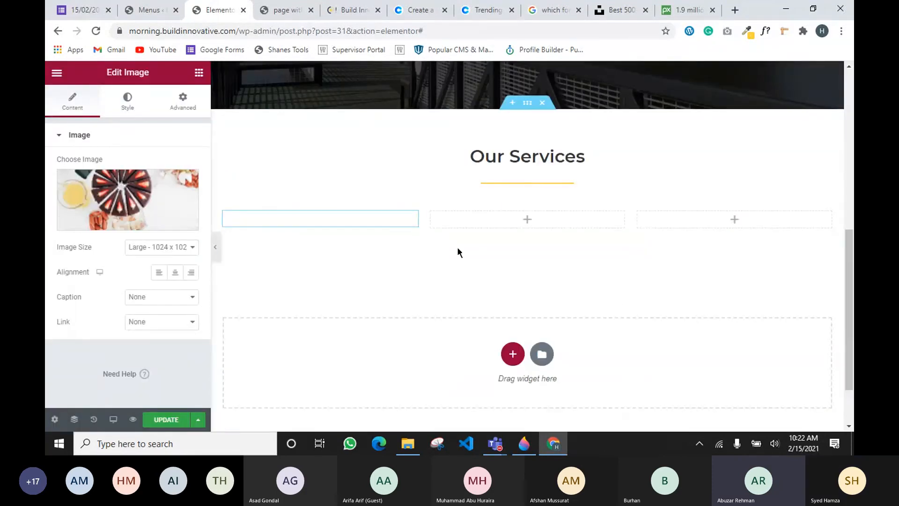
Scroll the Elementor canvas below the food photo, then switch to the Pixabay stock photo tab
scroll(331, 264, "down", 2)
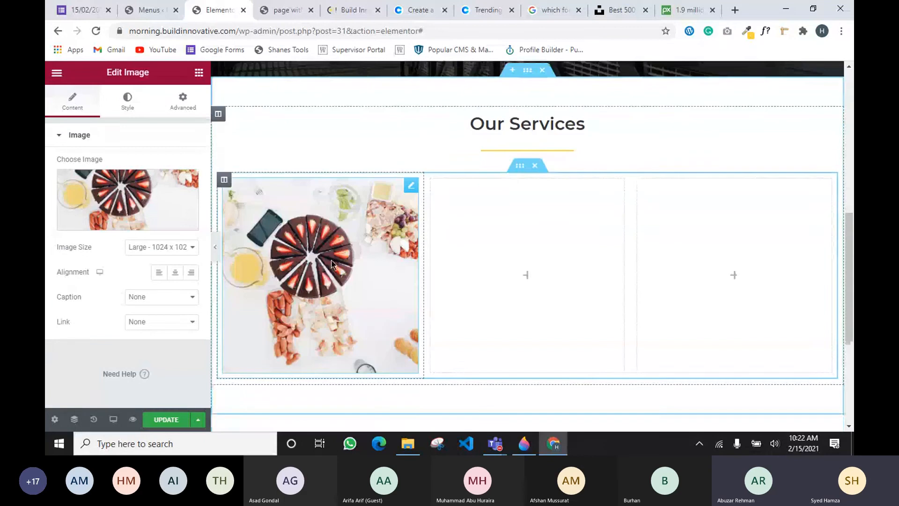
scroll(368, 226, "down", 3)
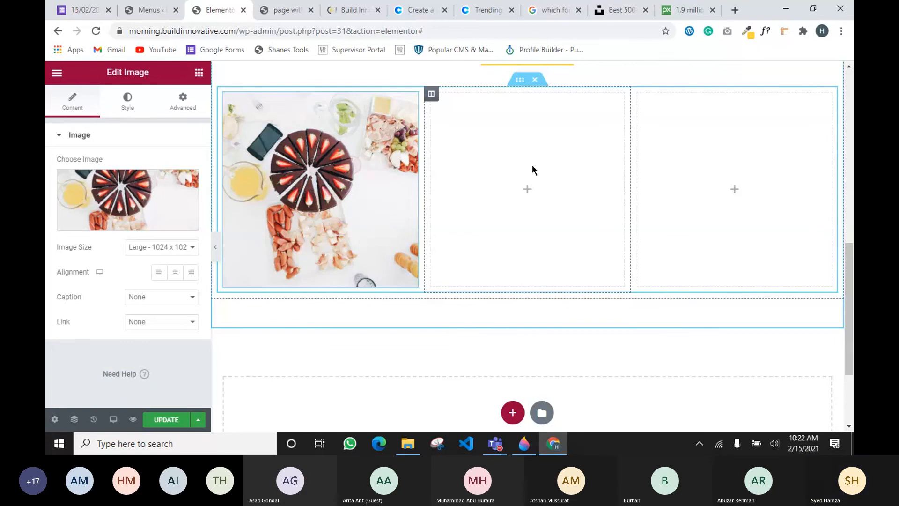
left_click(677, 10)
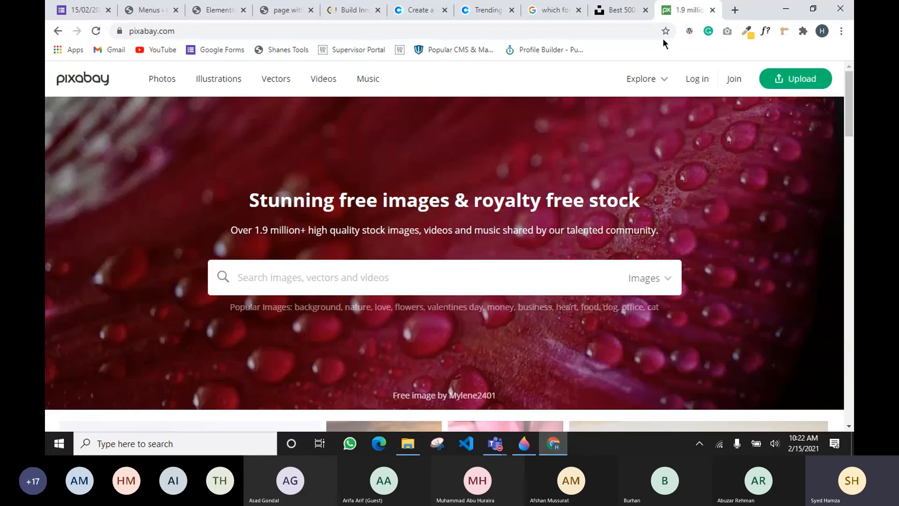
Filter the Unsplash agency photo results to Square orientation and browse them
left_click(614, 14)
scroll(644, 142, "up", 5)
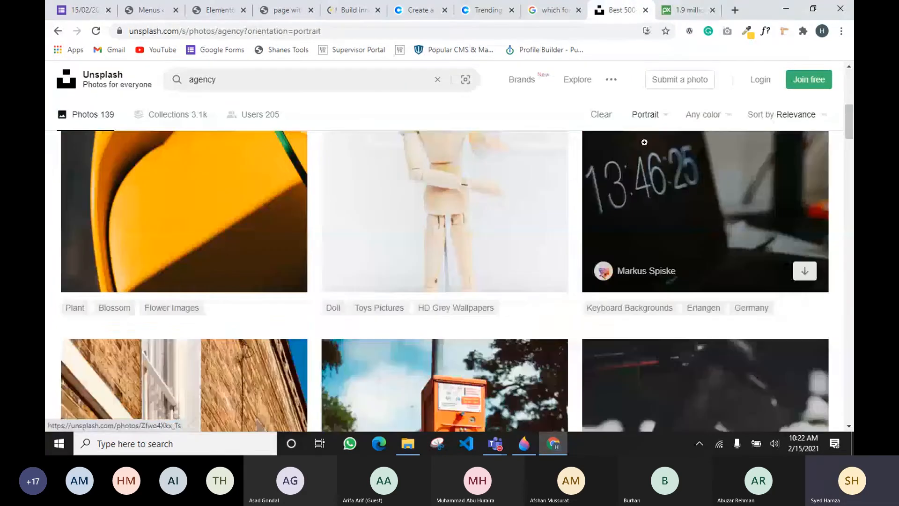
left_click(645, 114)
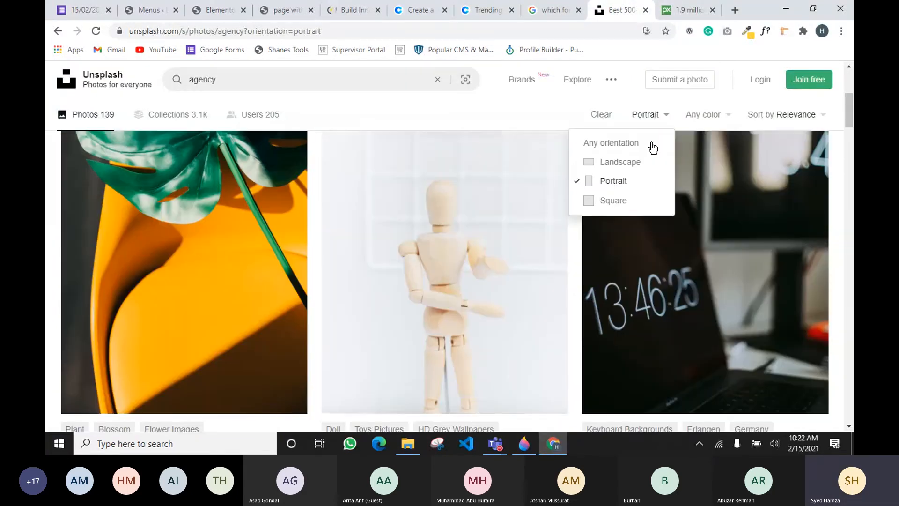
left_click(614, 205)
left_click(645, 114)
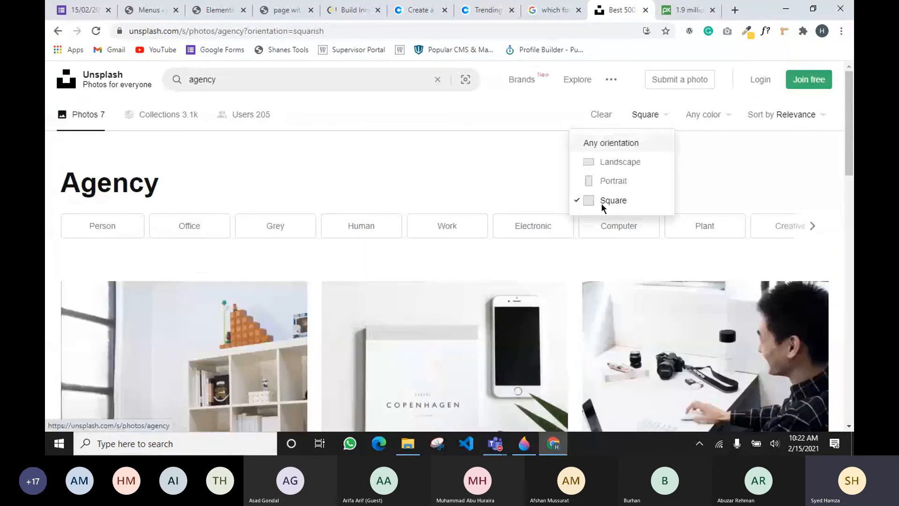
left_click(517, 176)
scroll(372, 138, "down", 5)
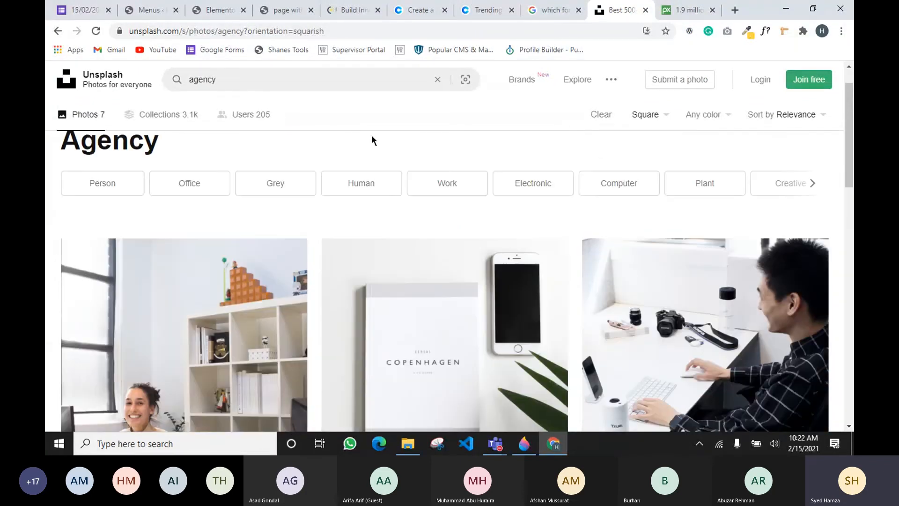
scroll(314, 213, "down", 4)
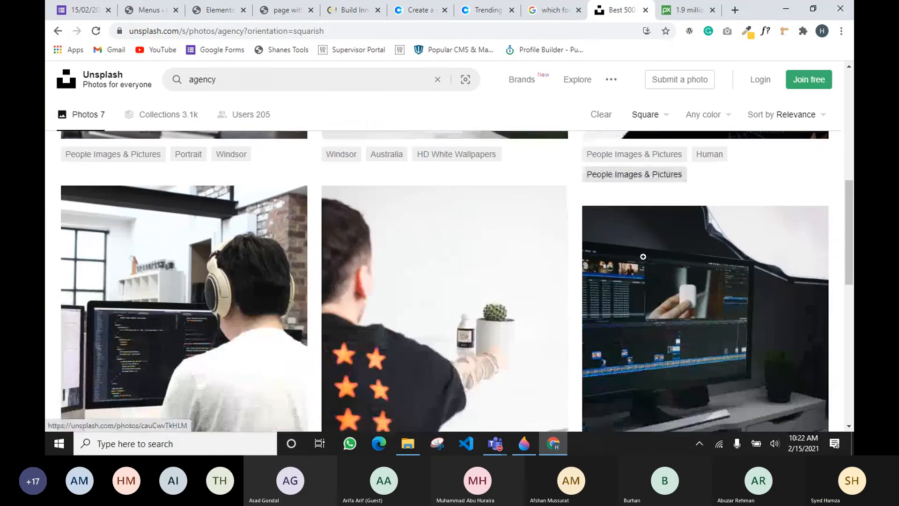
scroll(454, 282, "down", 5)
scroll(446, 274, "up", 5)
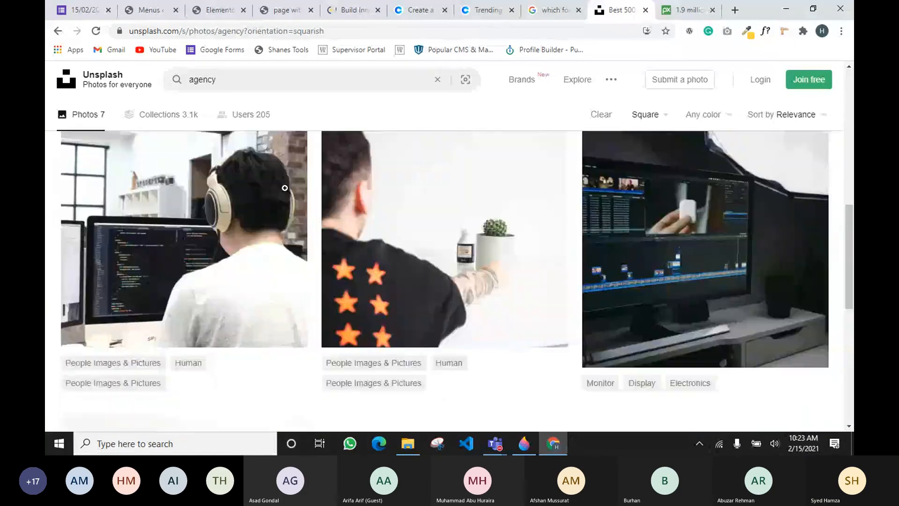
scroll(261, 294, "up", 4)
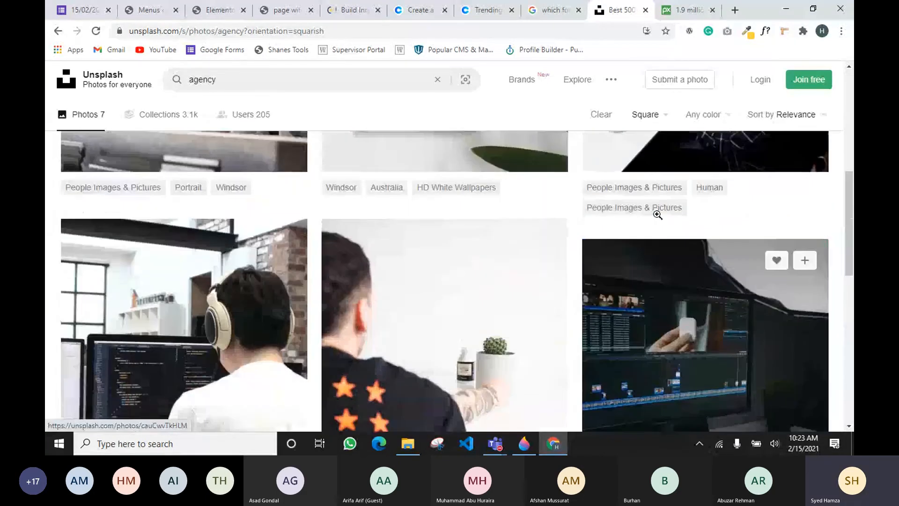
scroll(301, 275, "down", 4)
scroll(302, 269, "down", 7)
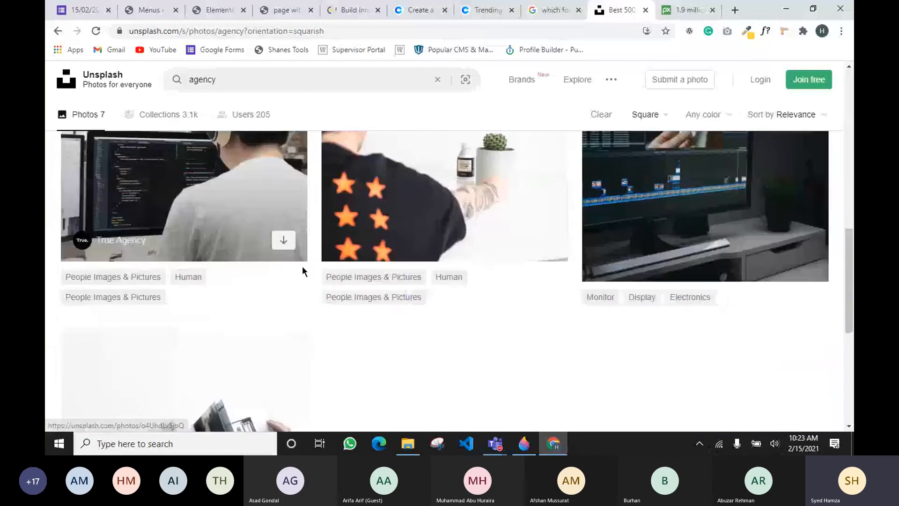
scroll(360, 253, "up", 3)
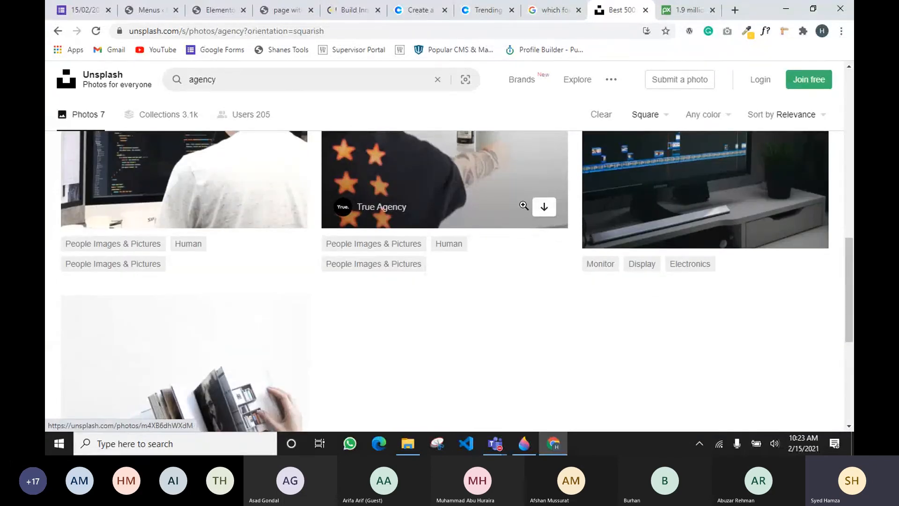
scroll(257, 209, "up", 3)
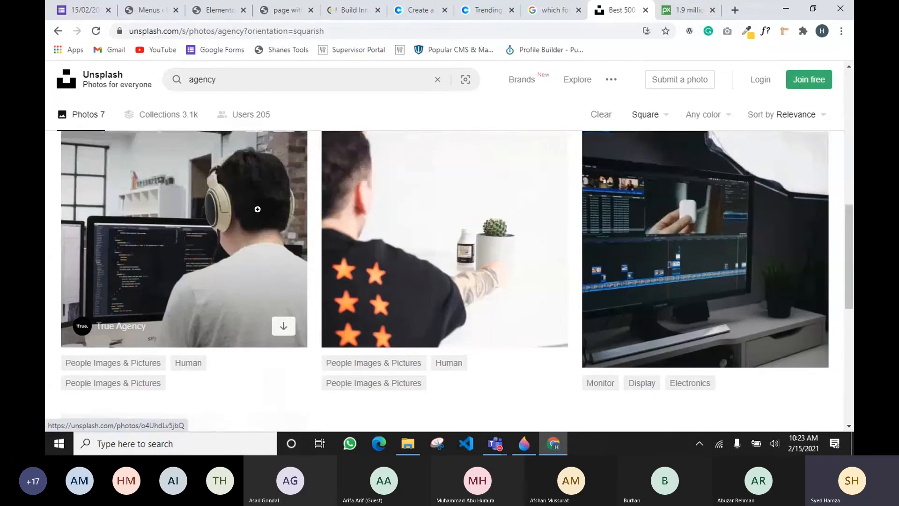
scroll(257, 209, "up", 2)
Search Unsplash for 'website design' and scroll through the square results
double_click(251, 79)
type("webs")
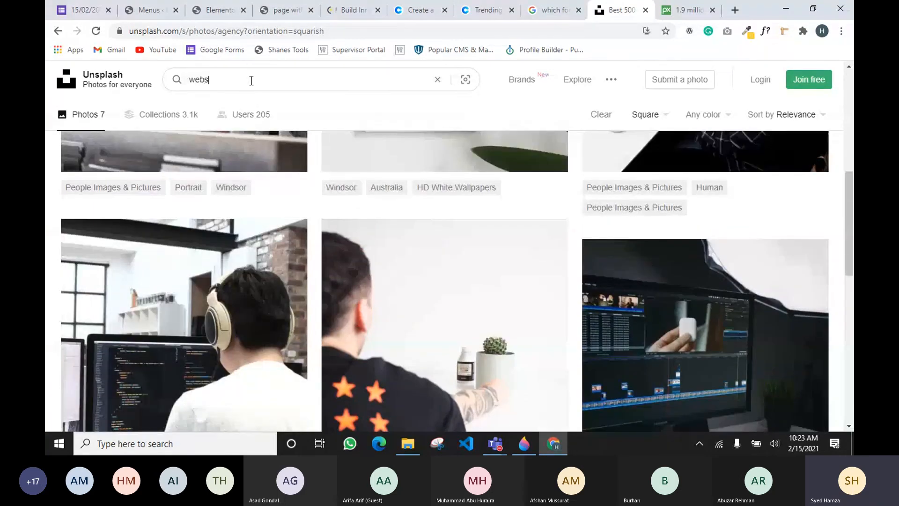
type("ite deve")
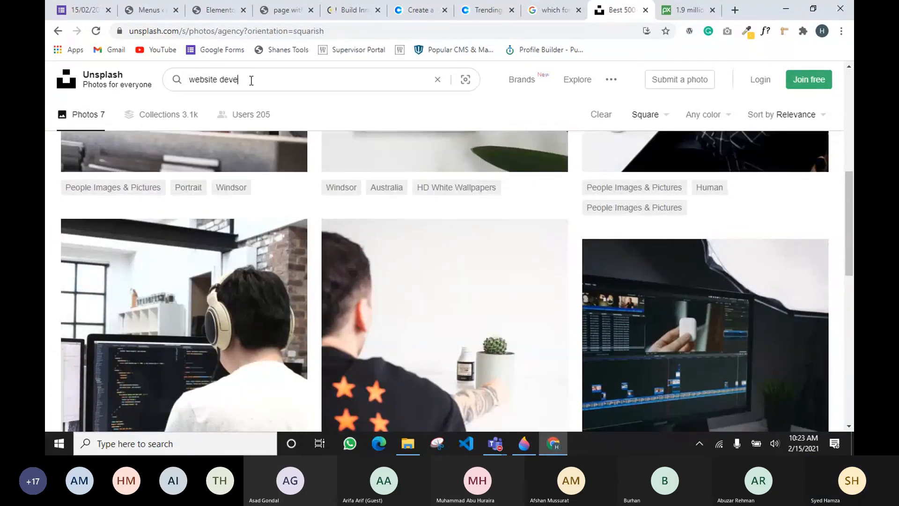
key("BackSpace")
key("BackSpace")
type("sig")
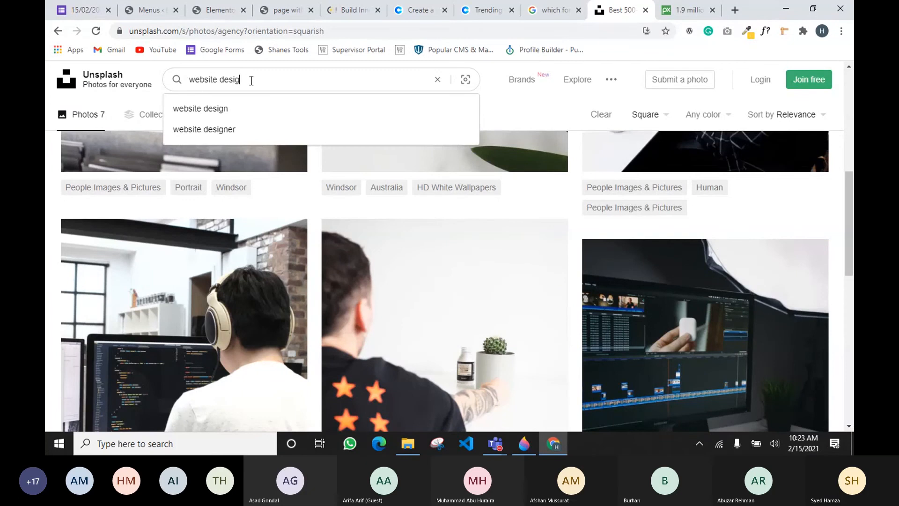
type("n")
key("Return")
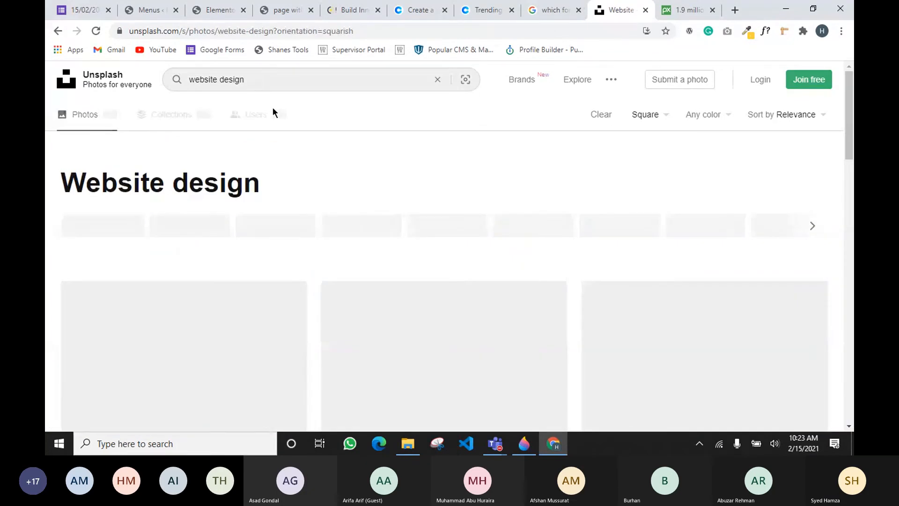
scroll(290, 144, "down", 8)
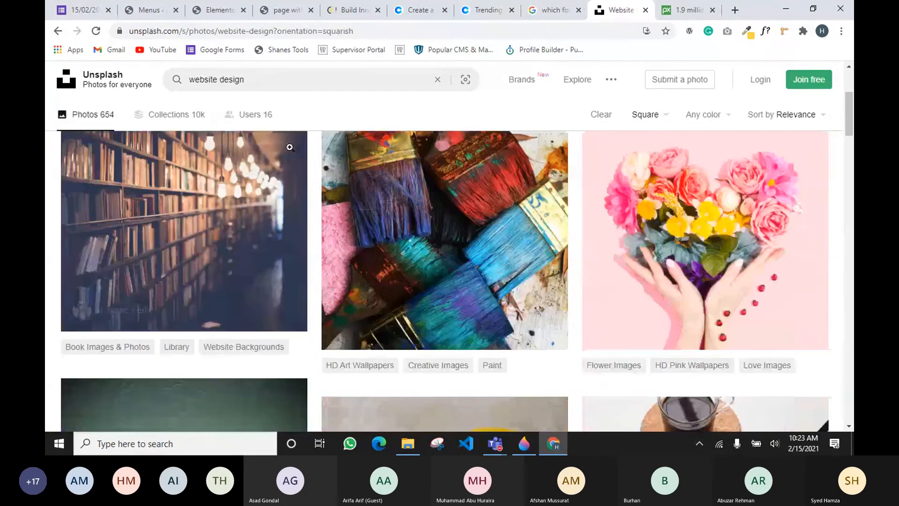
scroll(307, 154, "down", 2)
scroll(199, 265, "down", 5)
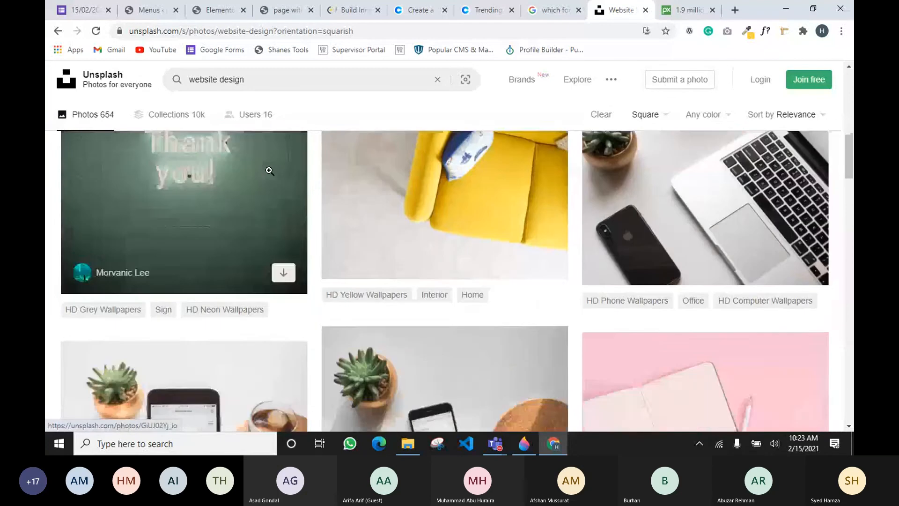
scroll(199, 265, "down", 2)
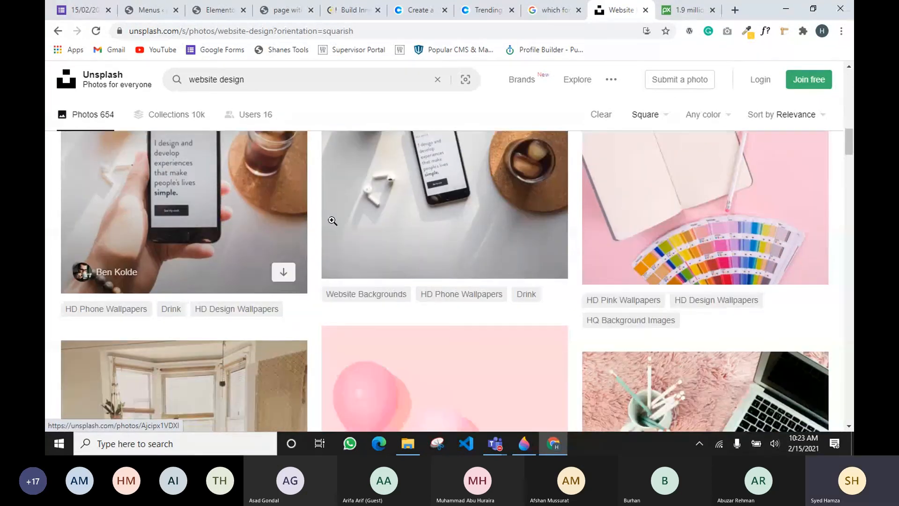
scroll(443, 219, "up", 1)
scroll(442, 219, "down", 9)
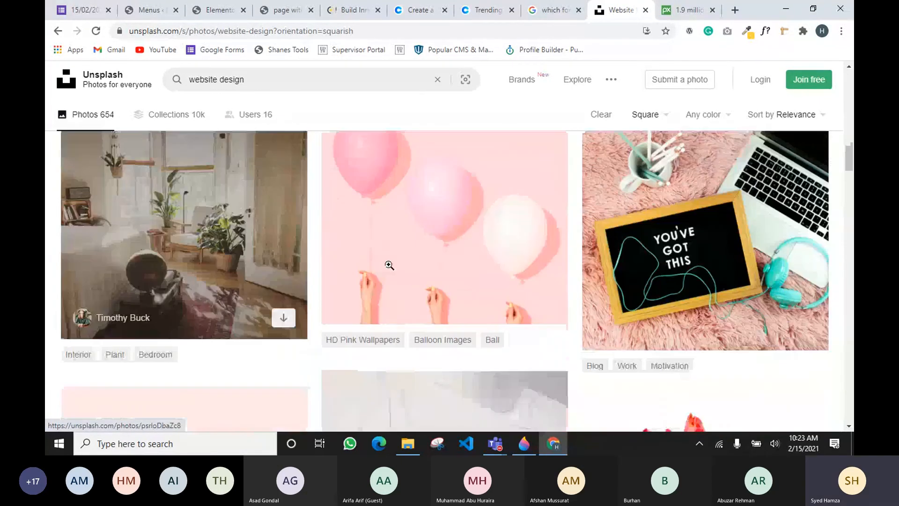
scroll(557, 245, "down", 2)
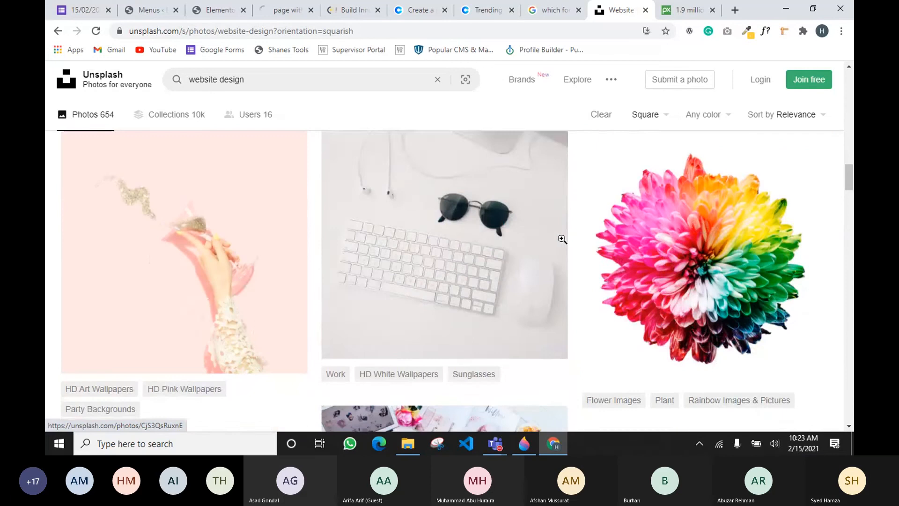
scroll(562, 239, "down", 5)
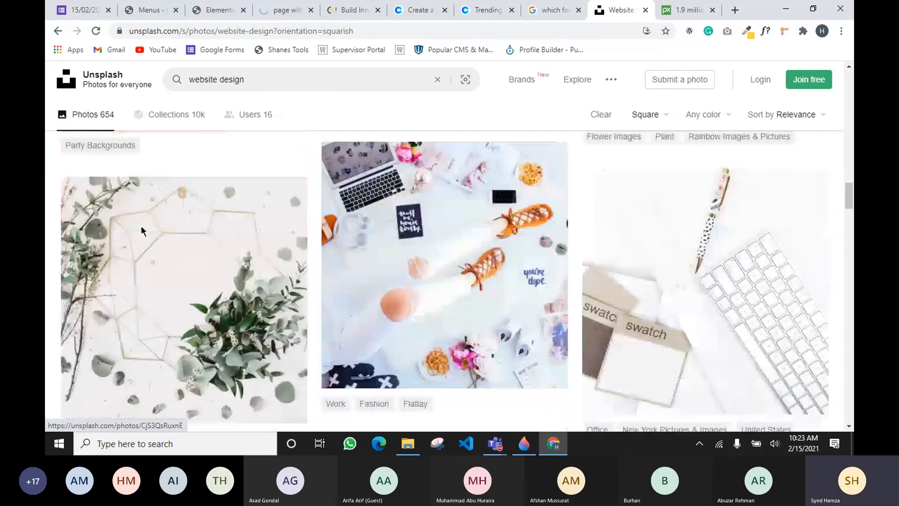
scroll(142, 229, "down", 6)
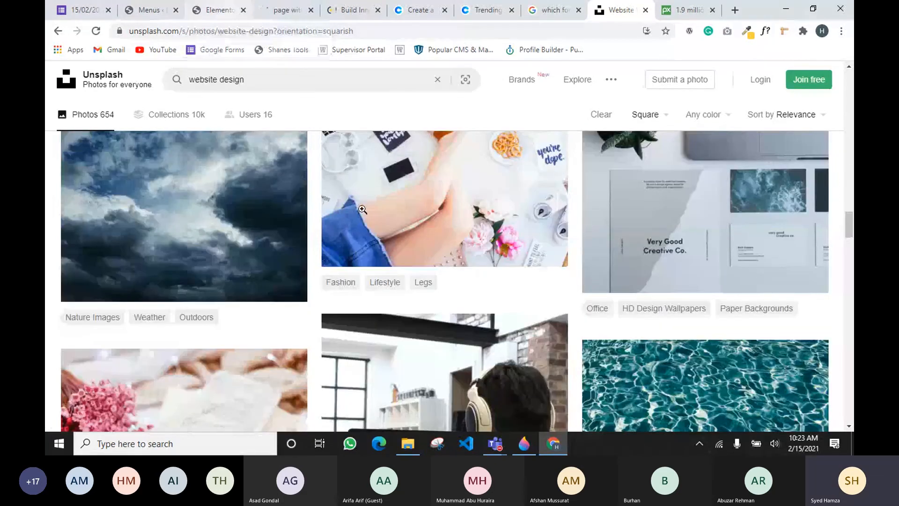
scroll(363, 209, "down", 3)
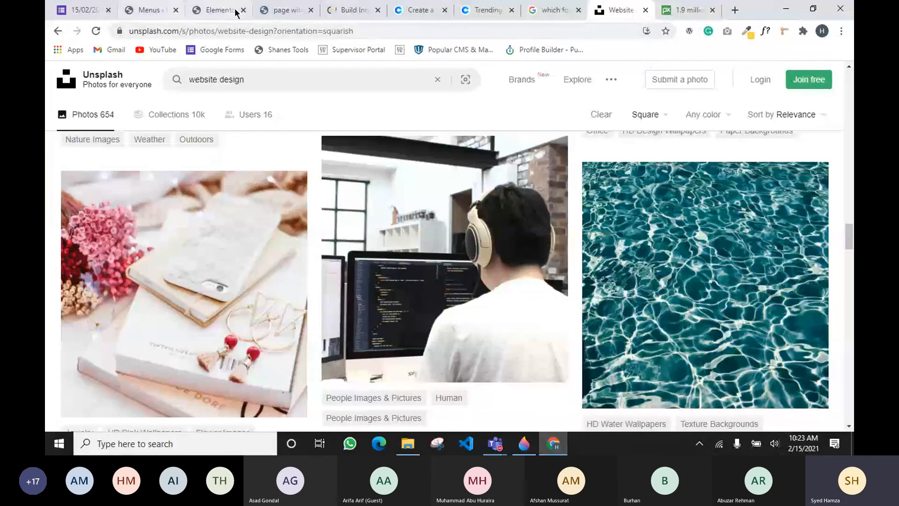
Upload all fifteen images from the 'for class' folder into the Elementor media library
left_click(218, 9)
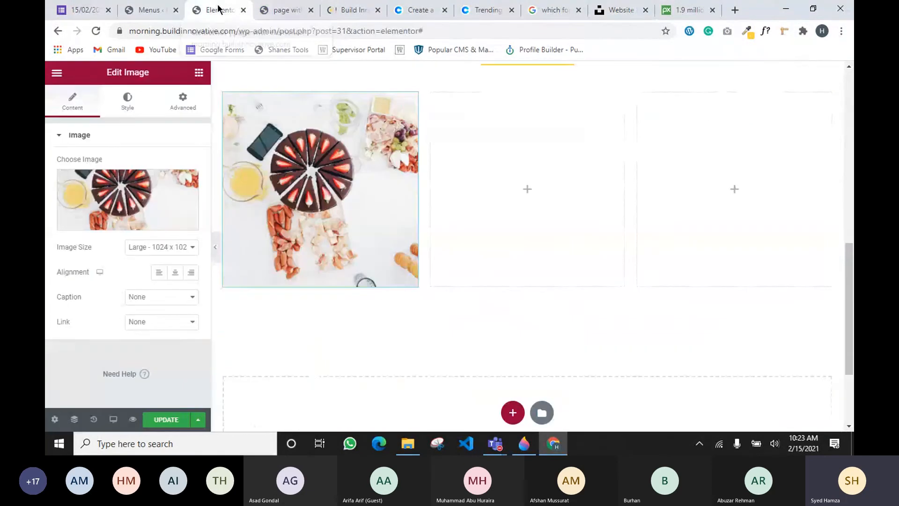
left_click(121, 223)
left_click(96, 119)
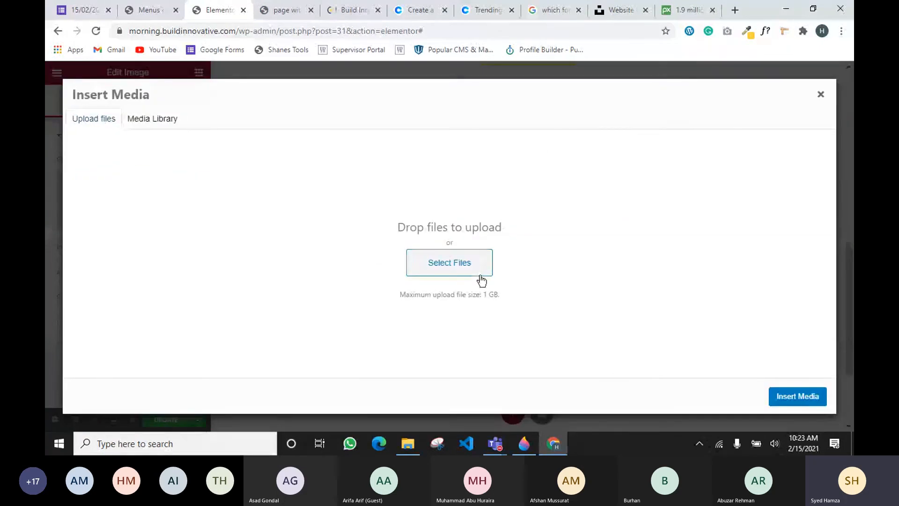
left_click(478, 275)
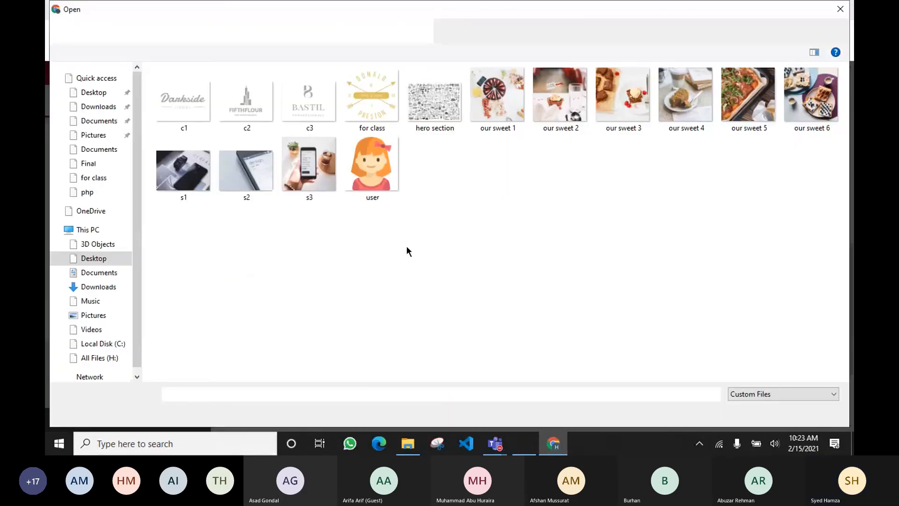
left_click_drag(460, 211, 282, 138)
left_click(486, 221)
key("ctrl+a")
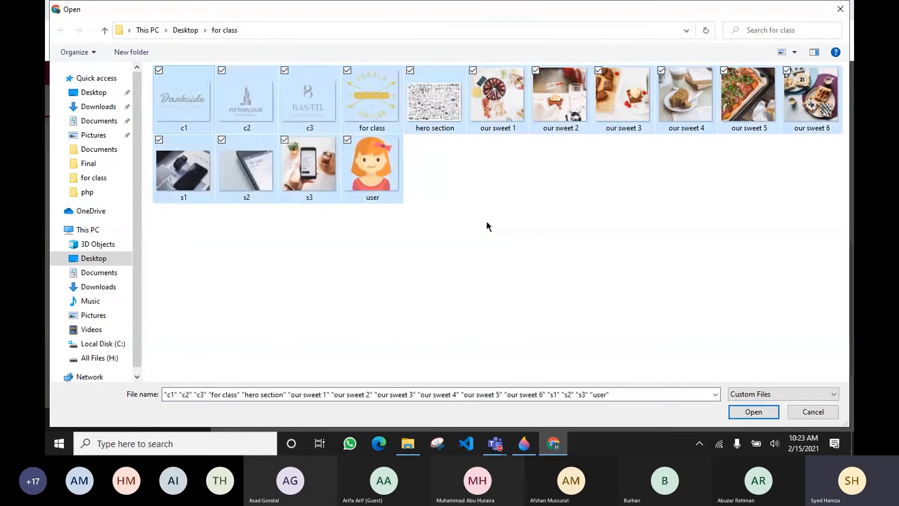
left_click(762, 411)
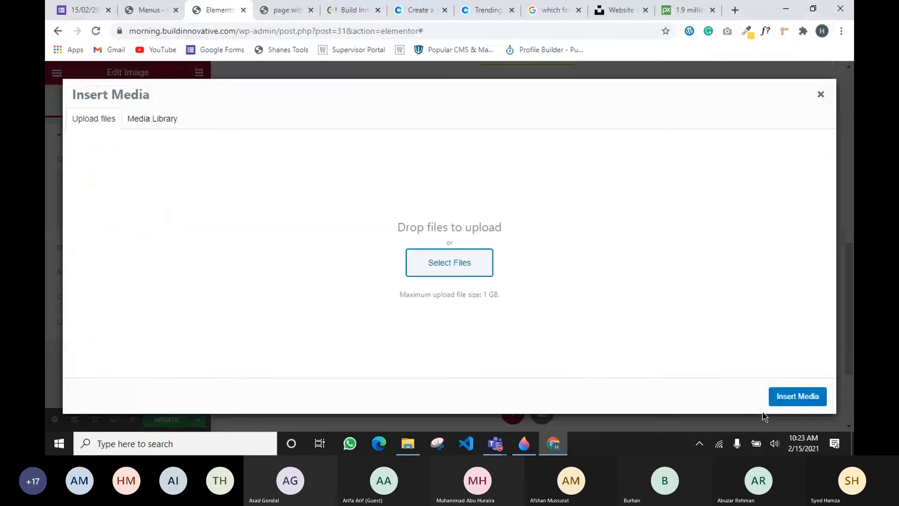
scroll(401, 217, "down", 2)
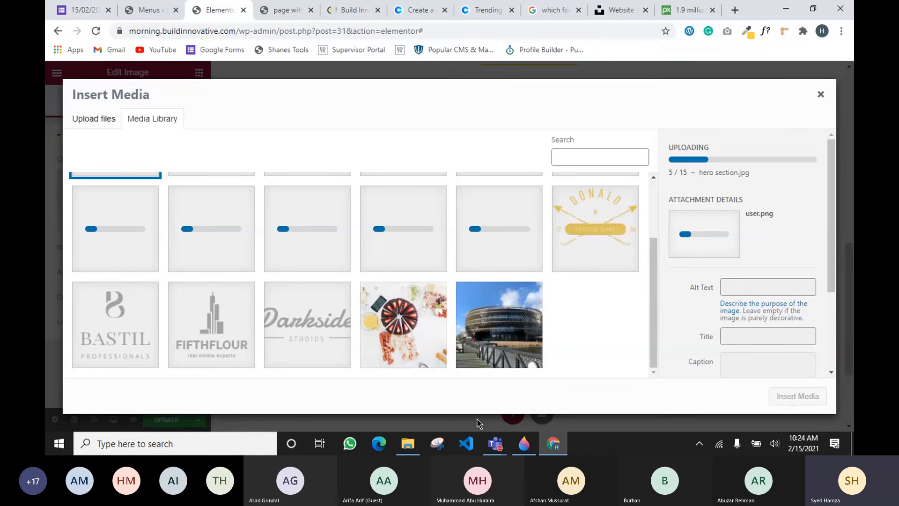
left_click(495, 444)
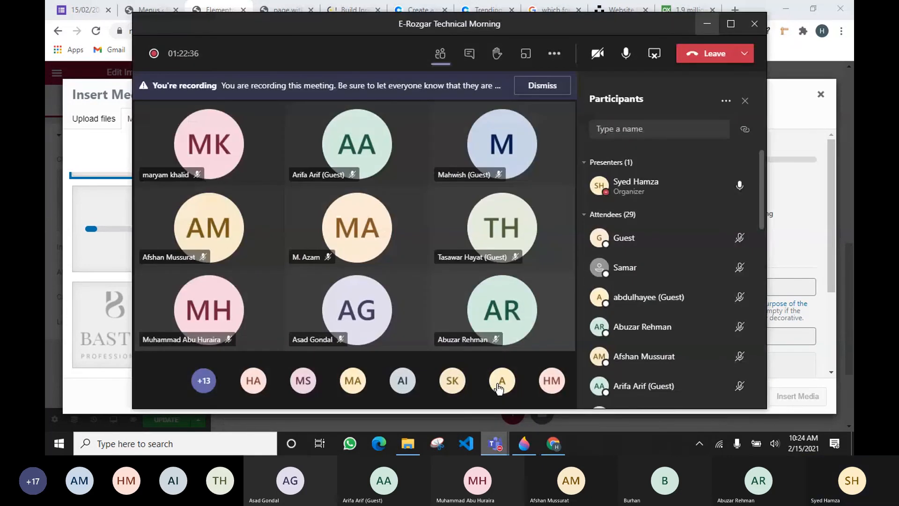
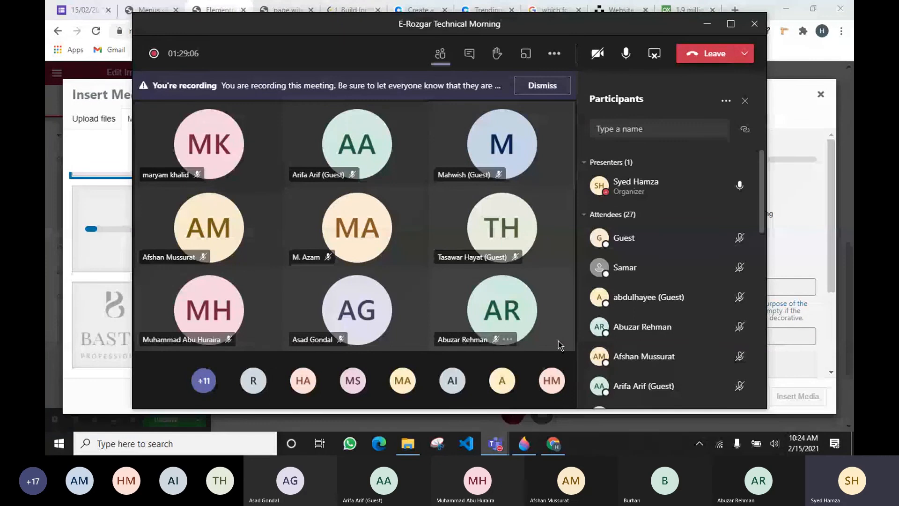
Hide the small video call window covering the media library
left_click(707, 25)
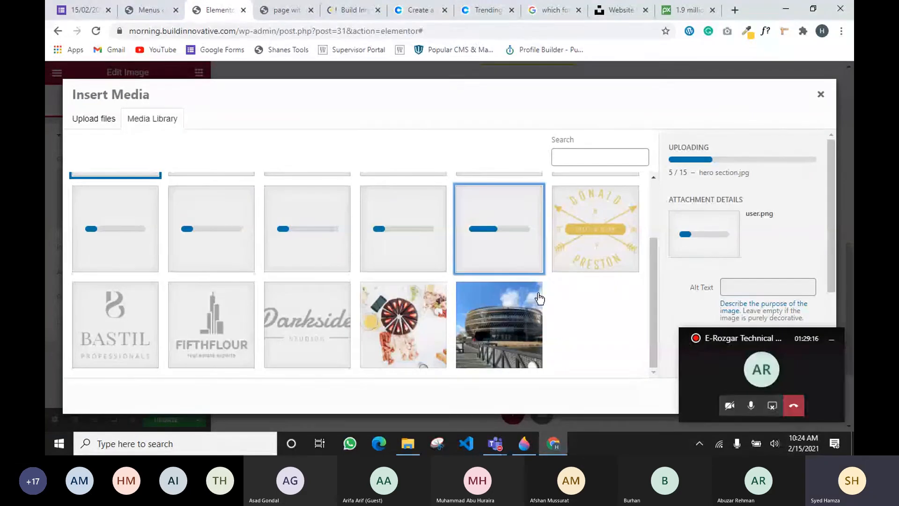
scroll(239, 247, "up", 3)
scroll(216, 281, "down", 3)
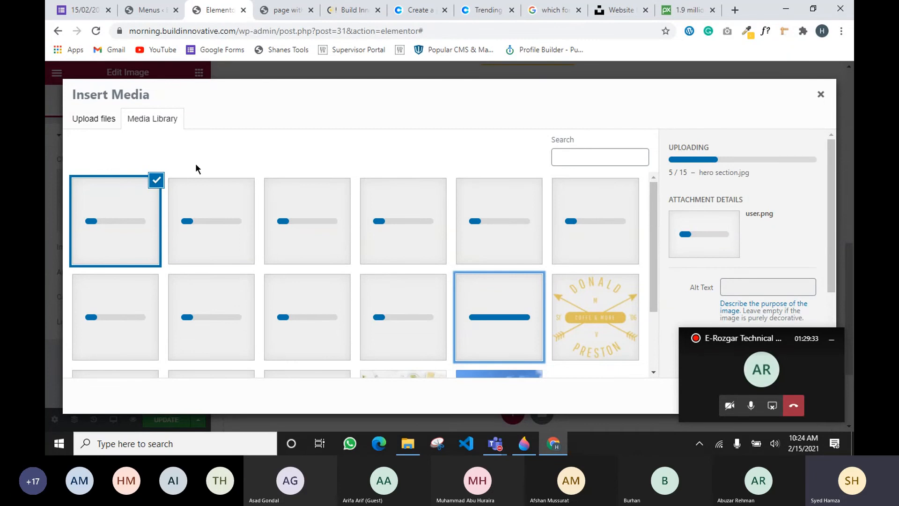
left_click(831, 338)
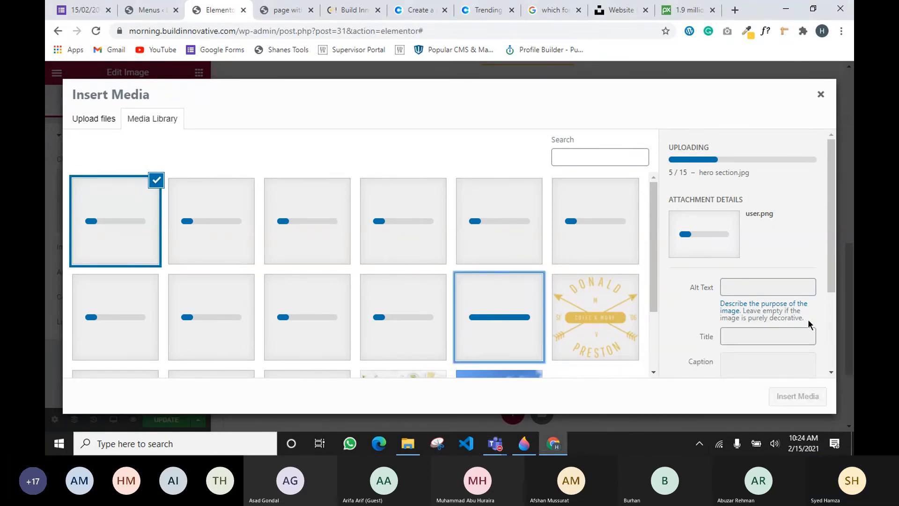
scroll(500, 299, "down", 2)
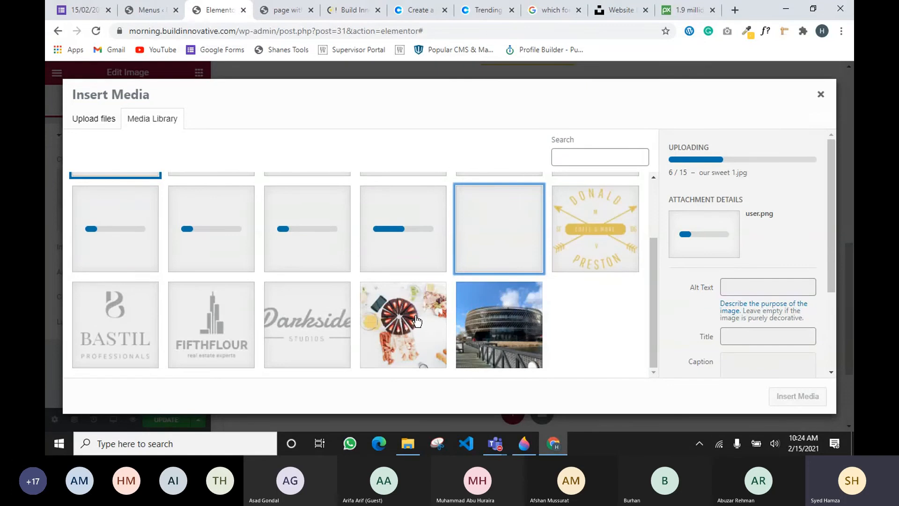
scroll(268, 298, "up", 2)
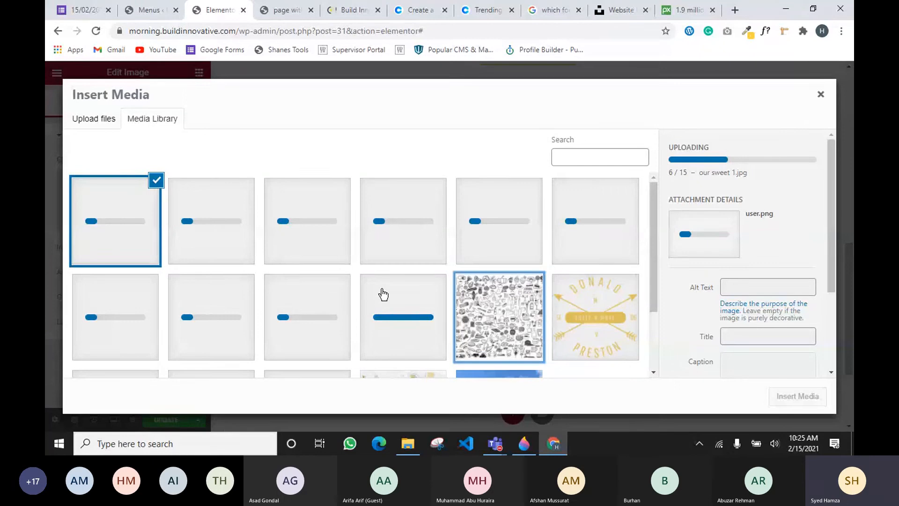
Permanently delete the hero-section doodle image and select the cake platter photo
left_click(498, 309)
scroll(709, 281, "down", 2)
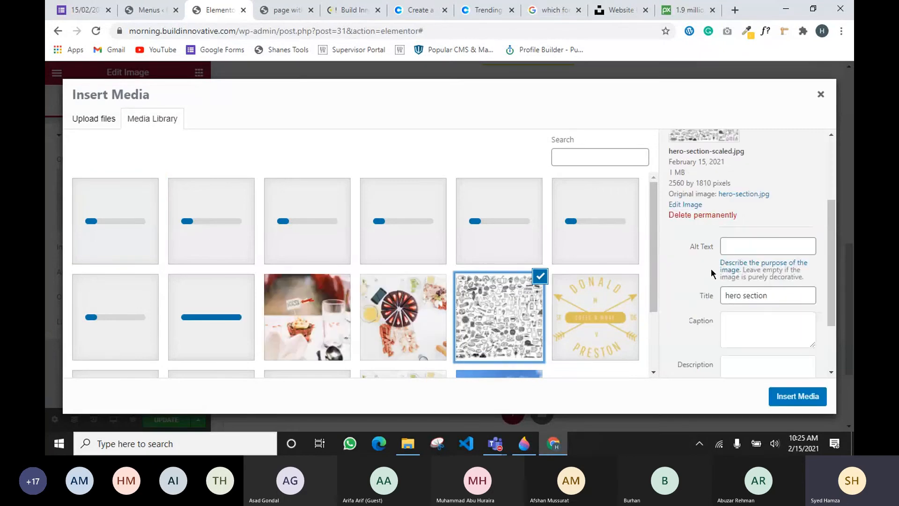
left_click(706, 215)
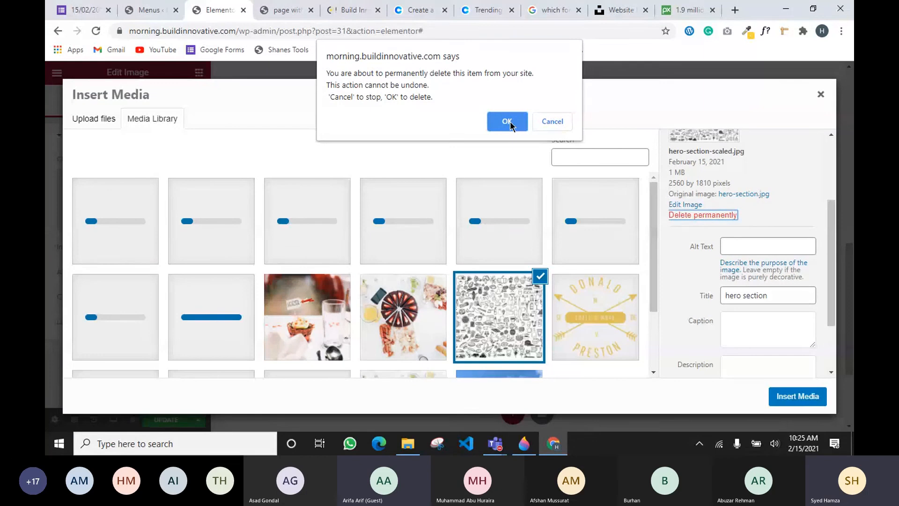
left_click(508, 122)
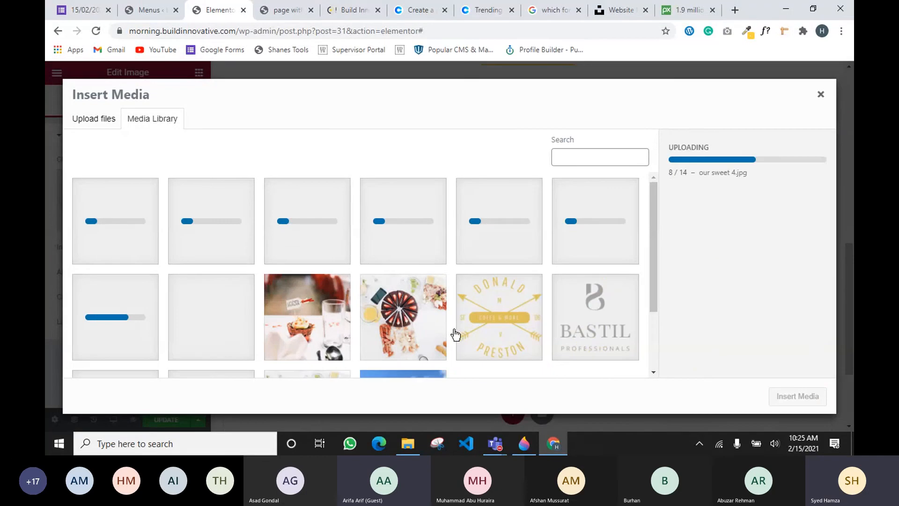
left_click(416, 333)
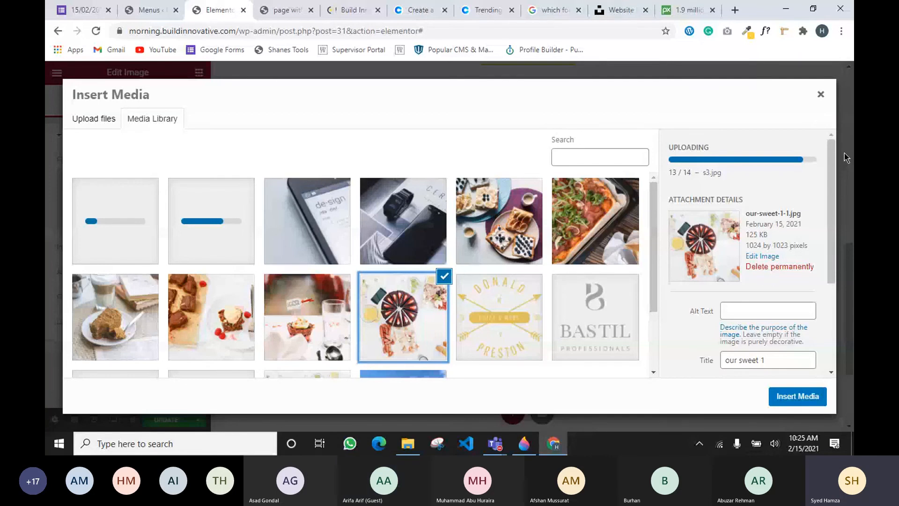
Close the media library and review the cake platter photo in the first Our Services column
left_click(821, 93)
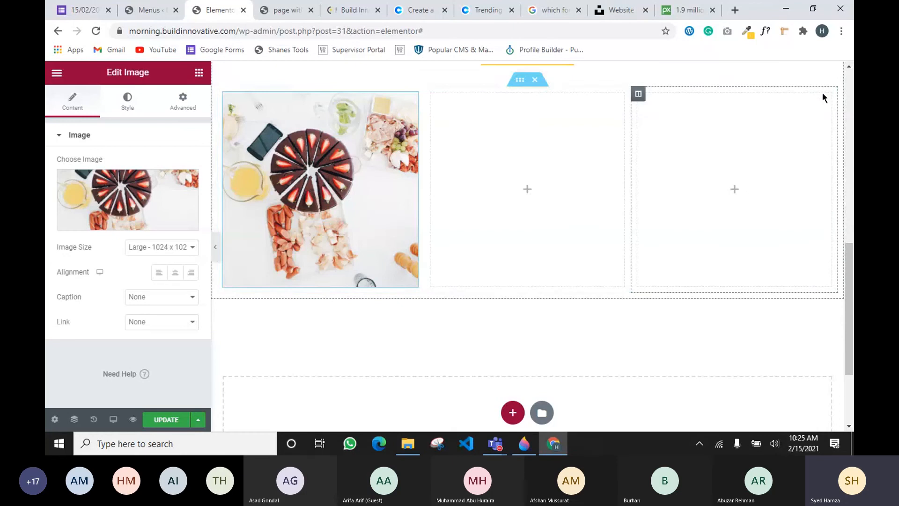
scroll(474, 189, "up", 4)
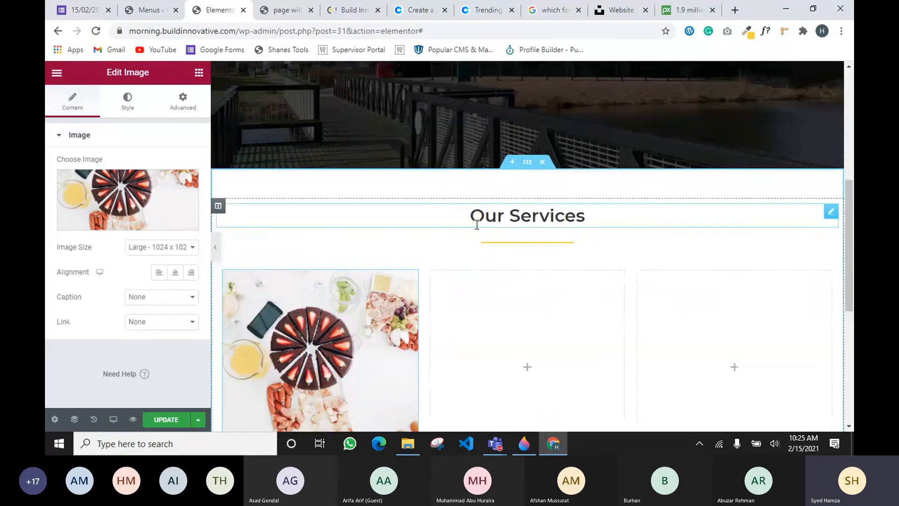
scroll(477, 224, "up", 5)
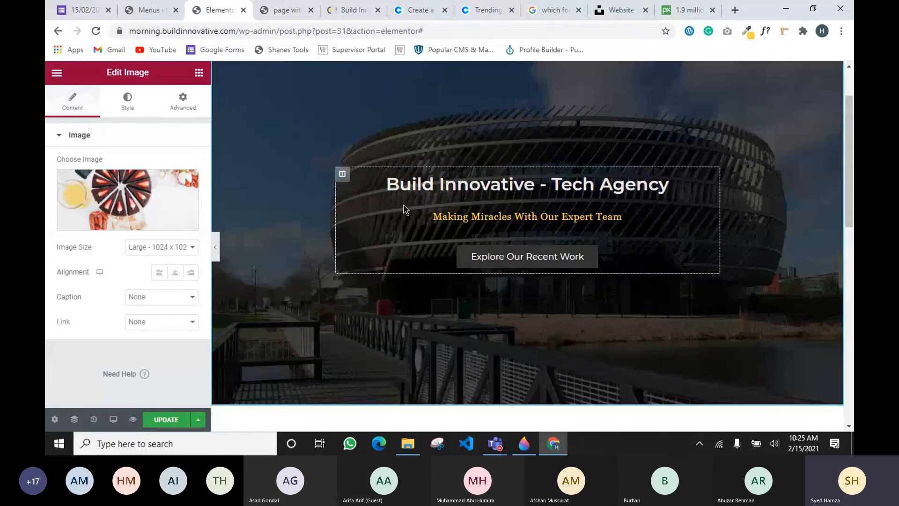
scroll(321, 210, "up", 2)
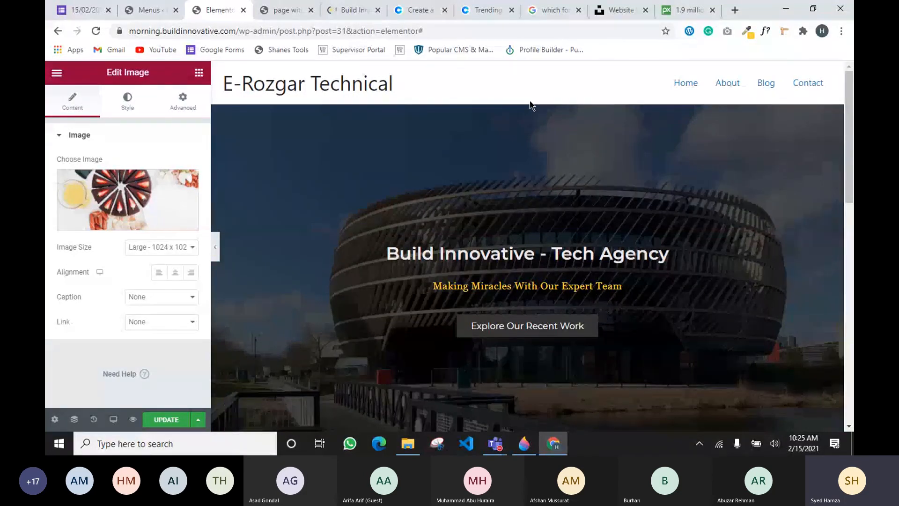
scroll(300, 366, "down", 5)
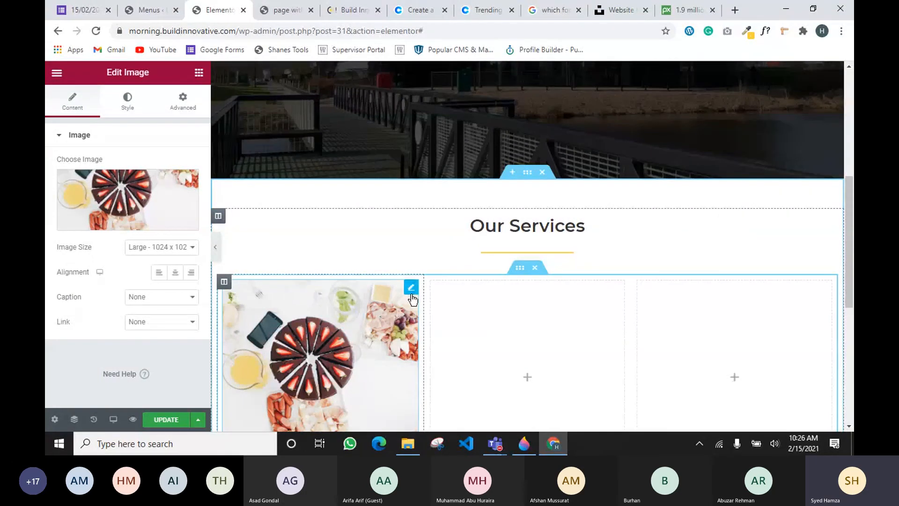
scroll(412, 298, "up", 1)
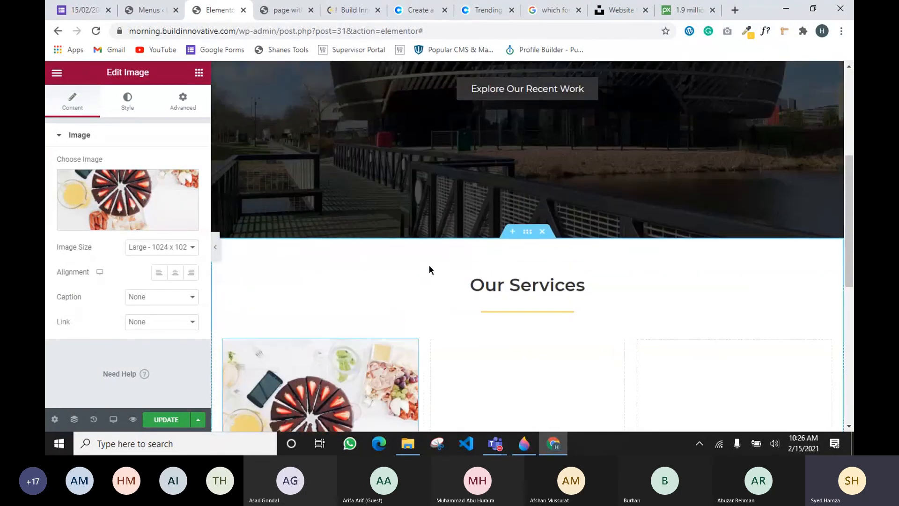
scroll(427, 274, "down", 3)
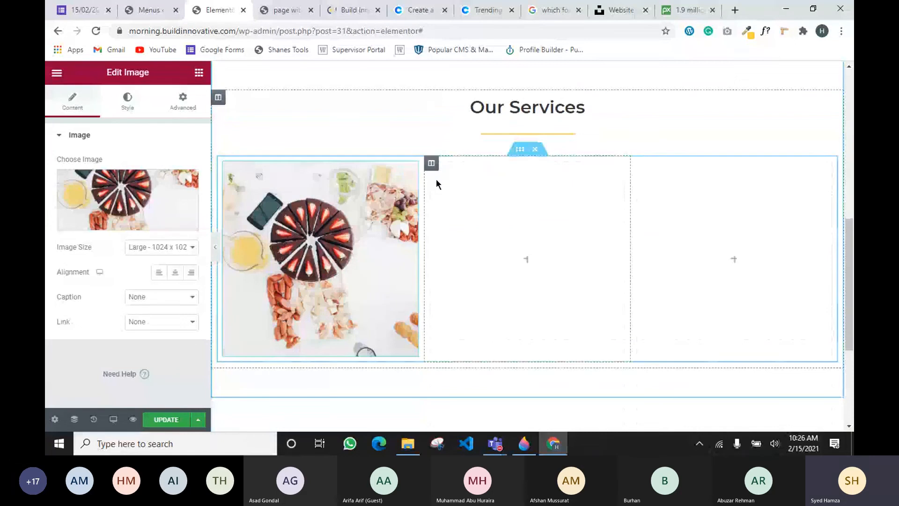
scroll(303, 220, "up", 1)
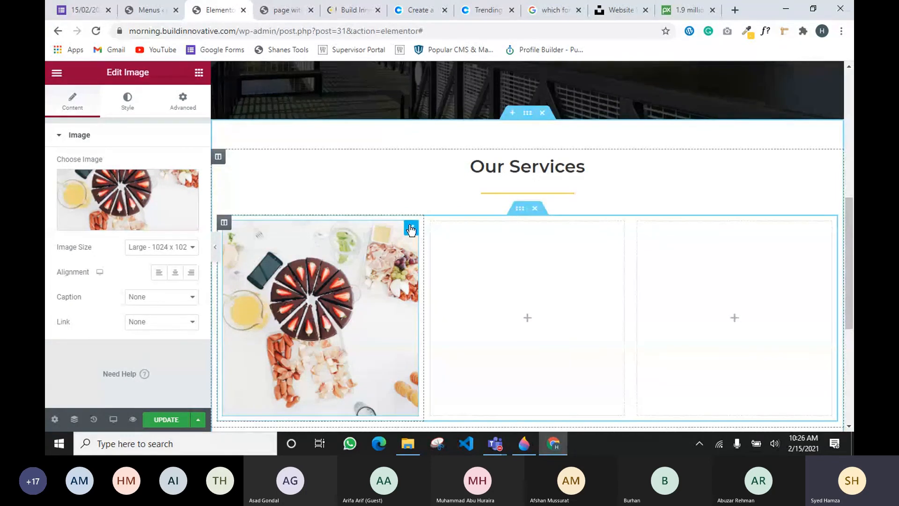
Open the widgets panel, briefly visit the WordPress Menus page, and return to the editor
left_click(199, 72)
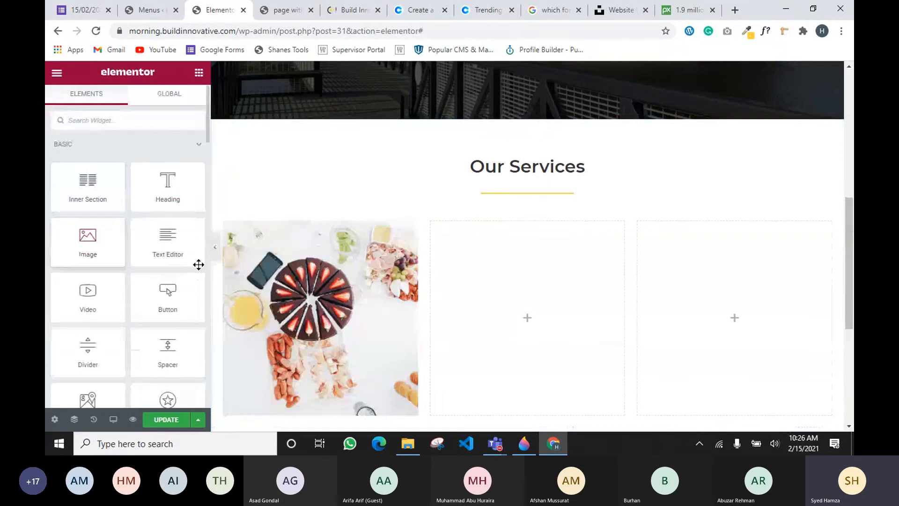
scroll(507, 248, "up", 1)
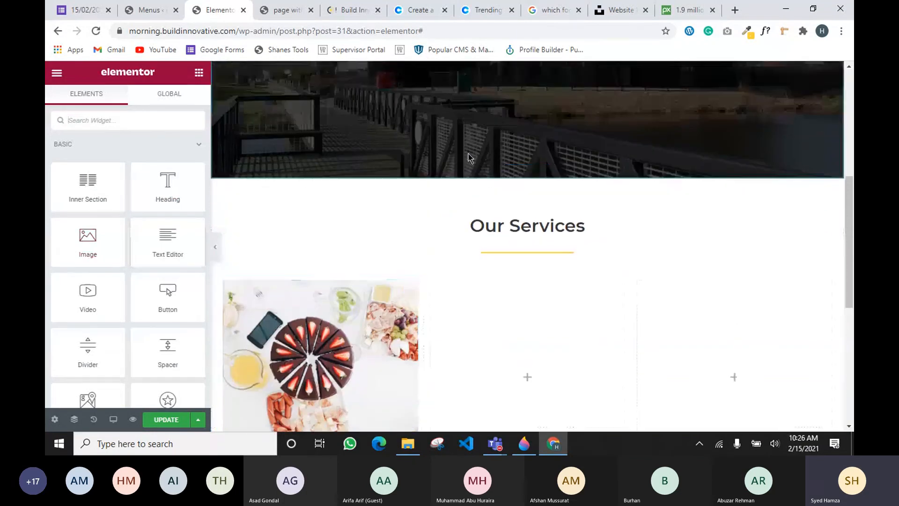
scroll(439, 259, "down", 1)
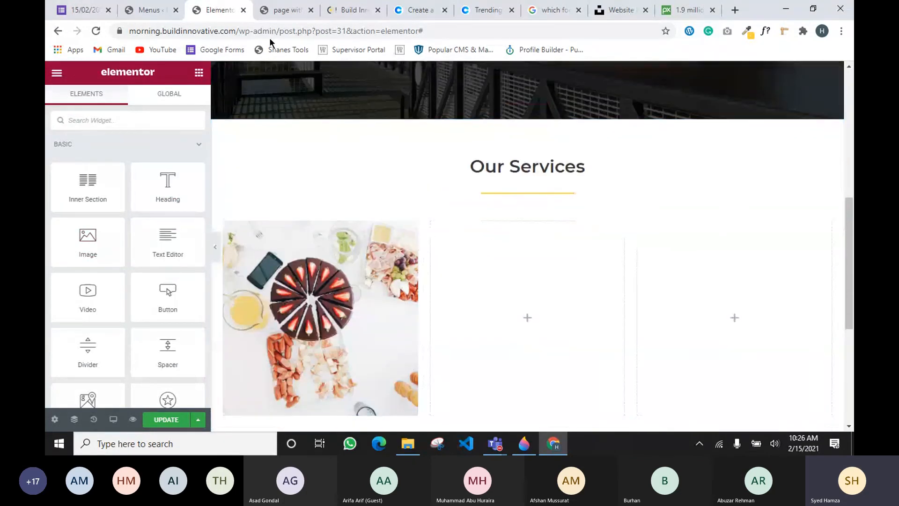
left_click(149, 10)
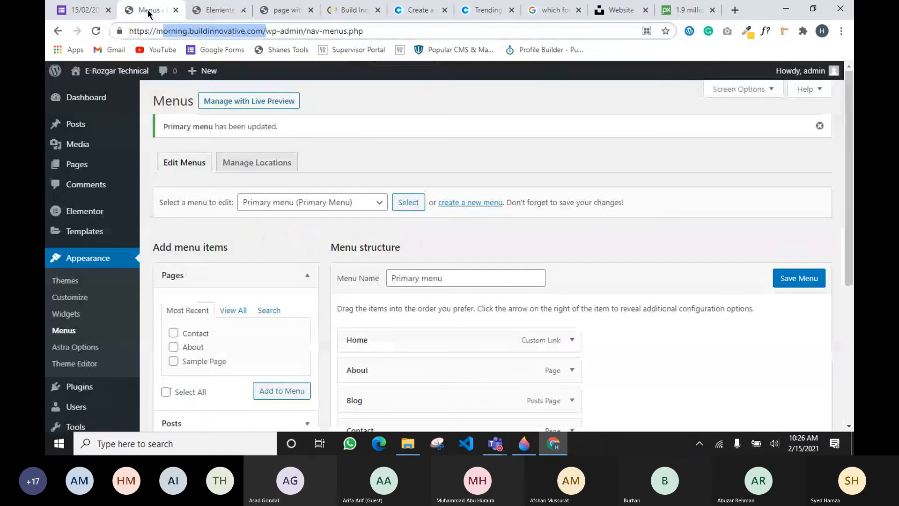
left_click(220, 10)
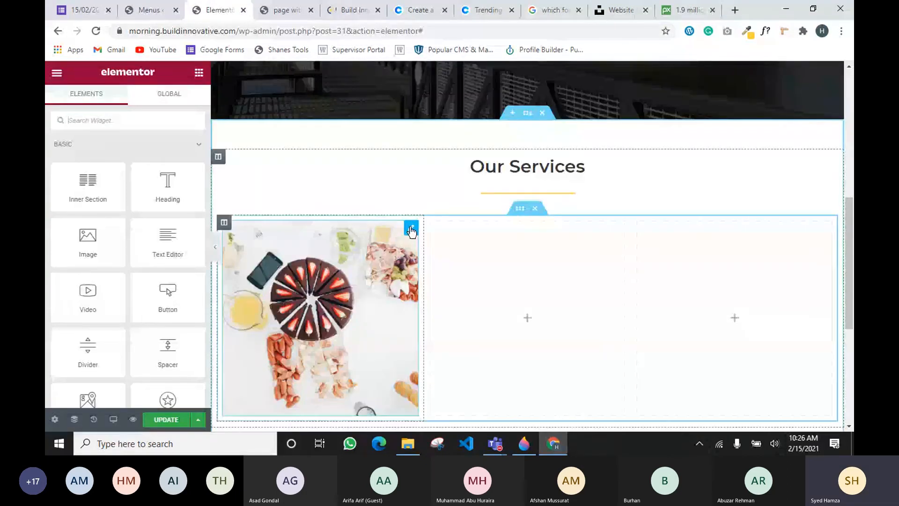
Swap the first column's photo for the phone design photo s2.jpg
left_click(411, 231)
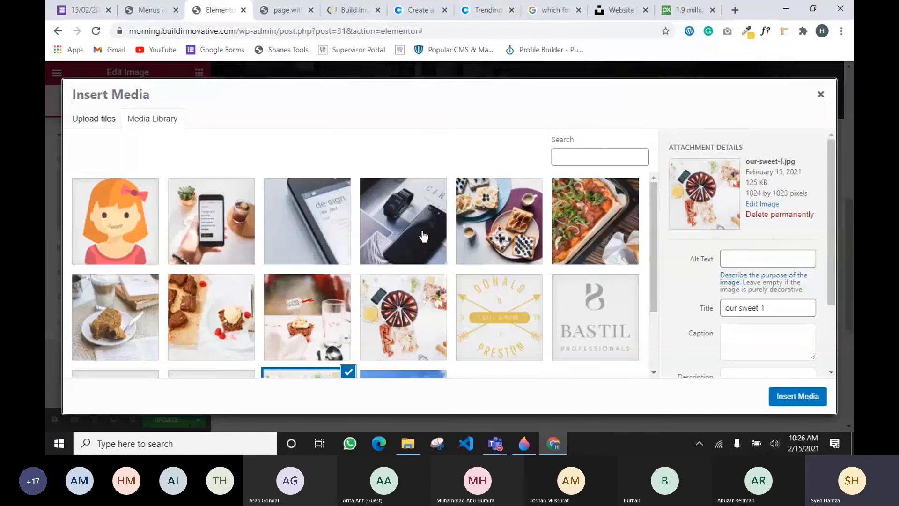
left_click(318, 216)
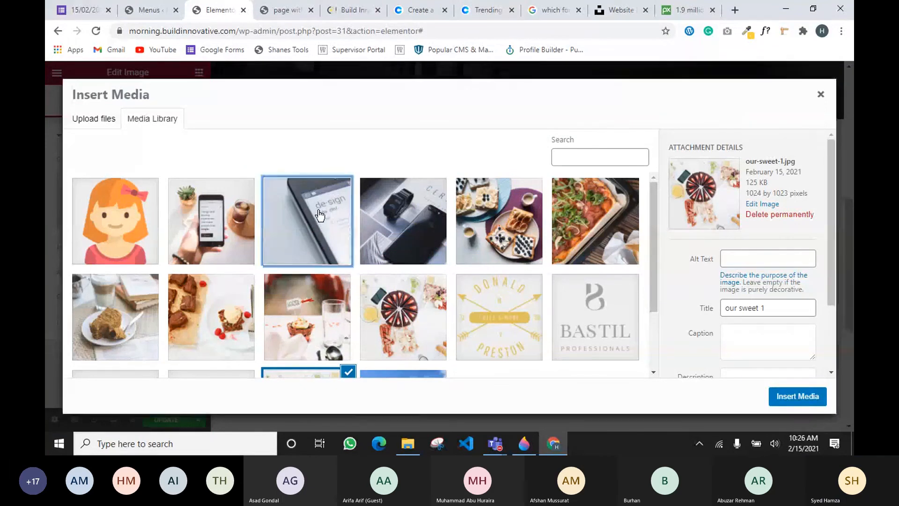
left_click(807, 396)
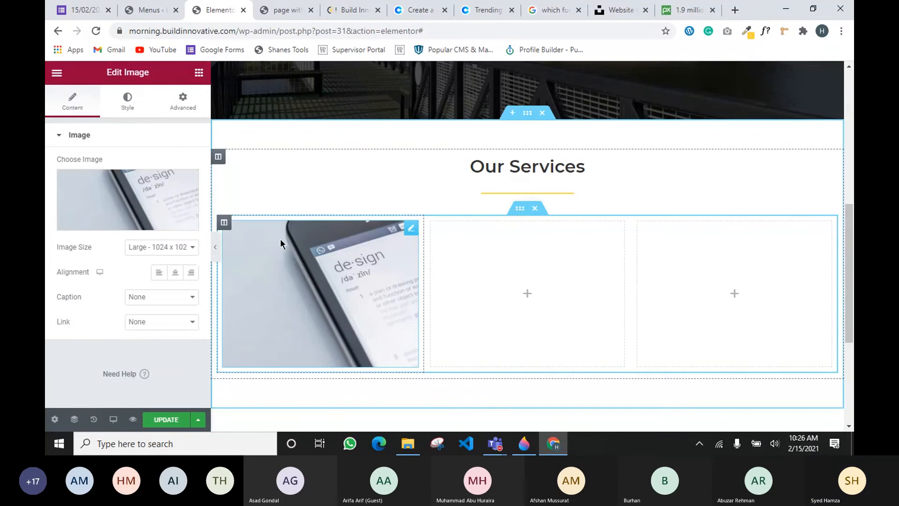
Copy the image widget and paste the copy into the right column
right_click(411, 228)
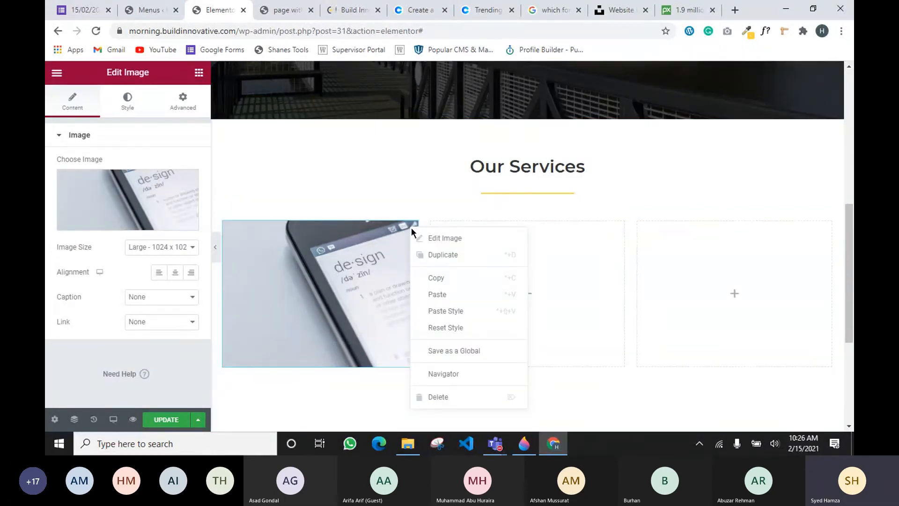
left_click(429, 279)
right_click(728, 249)
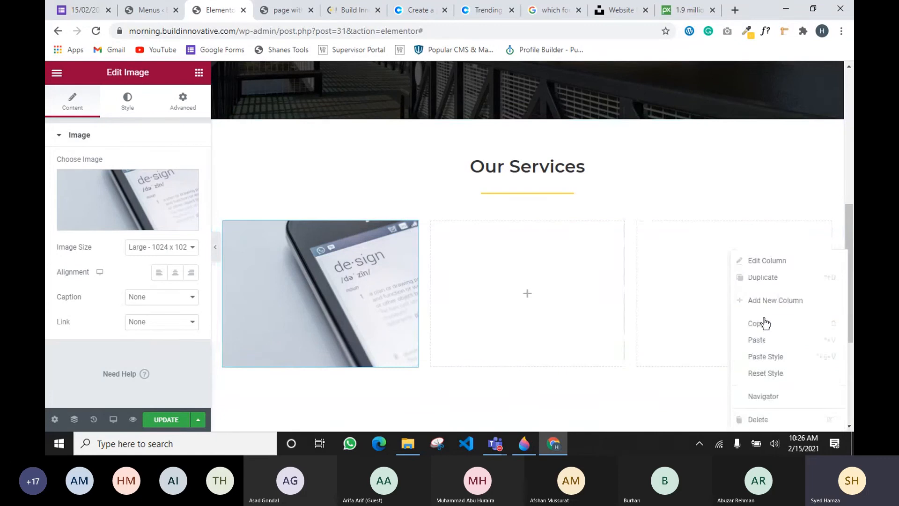
left_click(763, 341)
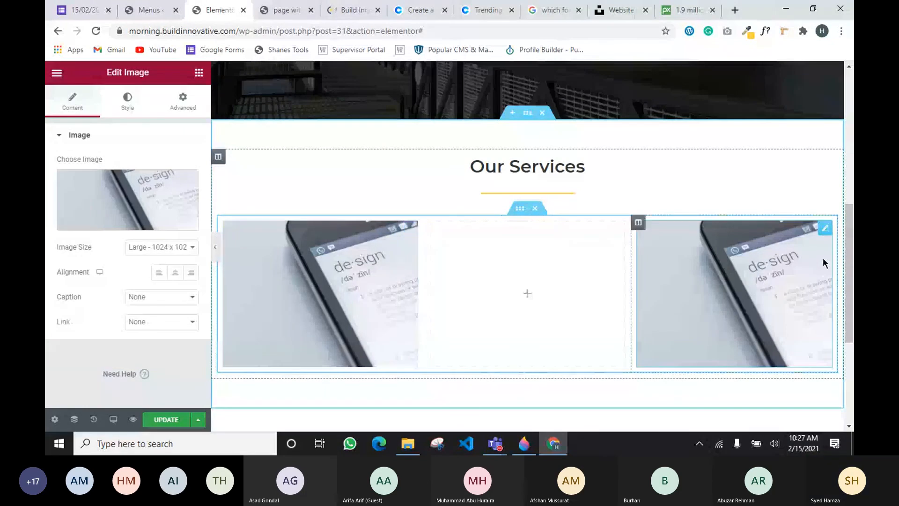
Delete the right-hand image and move the remaining image into the middle column
right_click(826, 230)
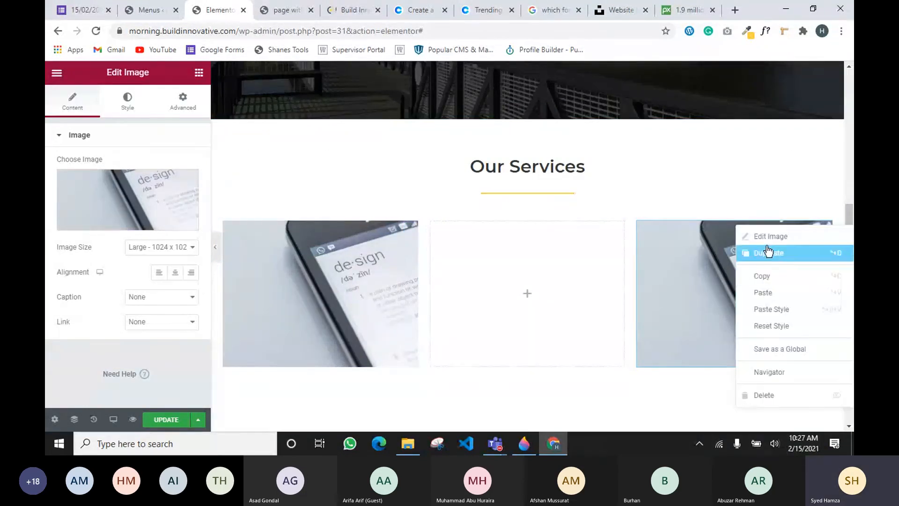
key("Delete")
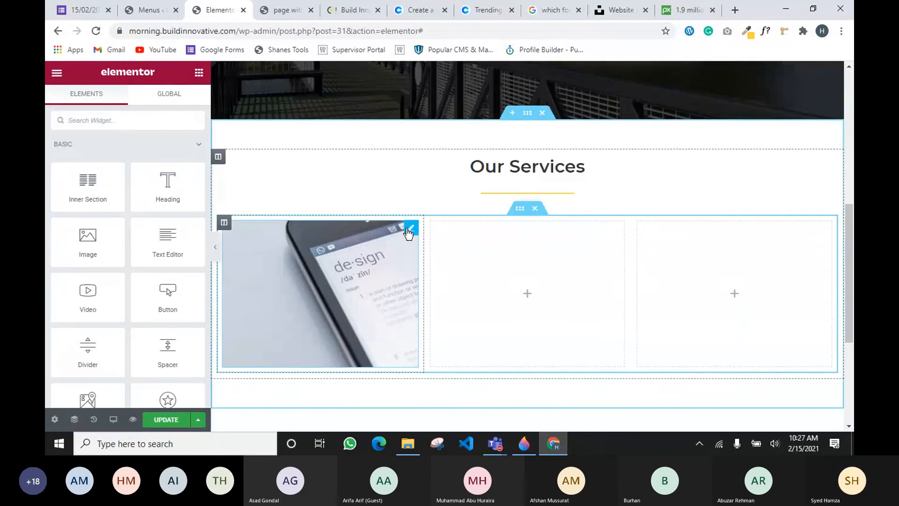
mouse_move(410, 229)
left_mouse_down()
mouse_move(455, 266)
mouse_move(526, 251)
mouse_move(515, 219)
mouse_move(524, 227)
left_mouse_up()
mouse_move(831, 252)
left_mouse_down()
mouse_move(675, 226)
mouse_move(509, 228)
left_mouse_up()
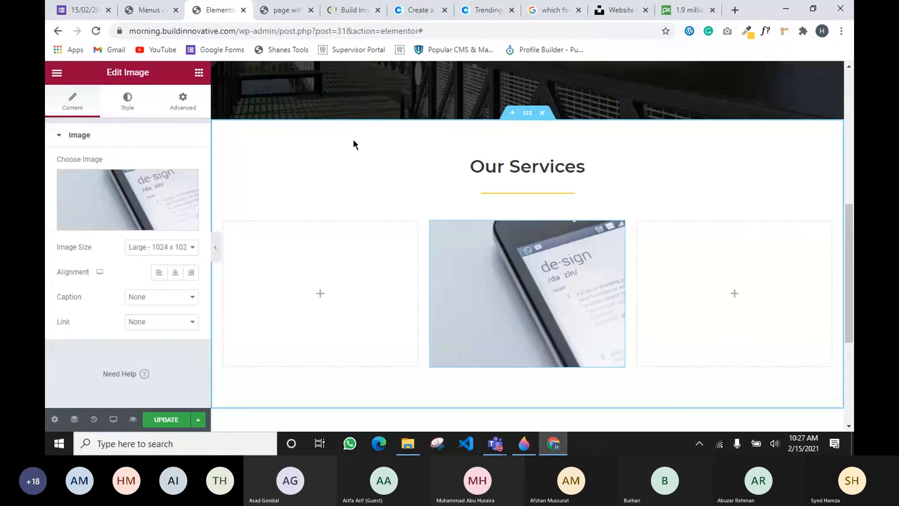
Add a centre-aligned heading titled 'Wordpress' to the empty left column
left_click(199, 72)
scroll(106, 261, "down", 1)
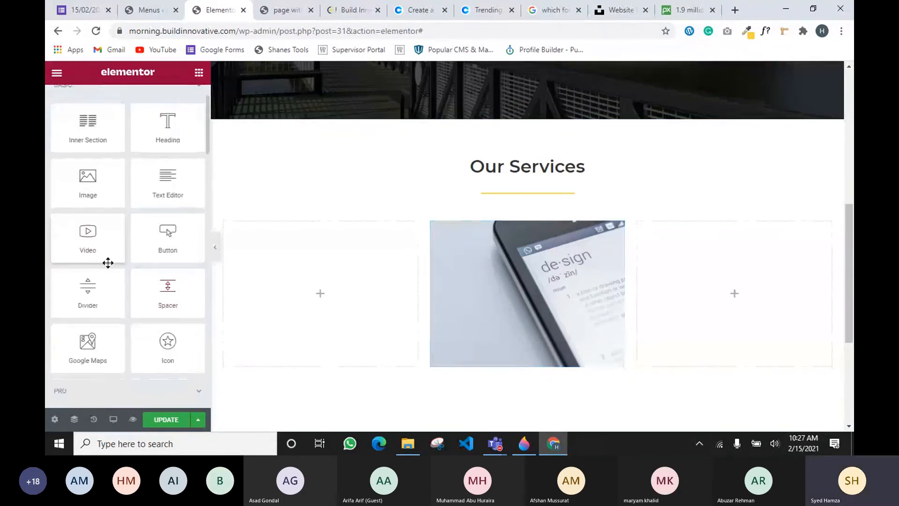
scroll(107, 262, "up", 1)
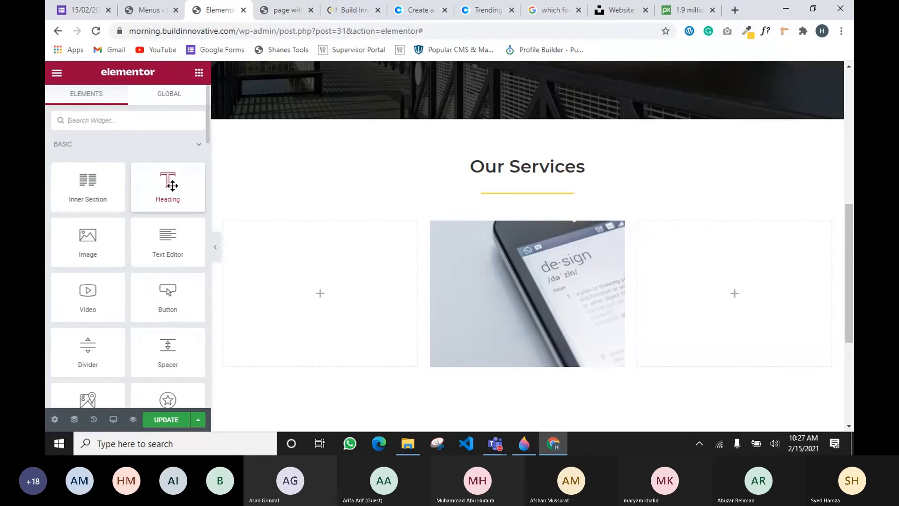
left_click_drag(172, 186, 310, 281)
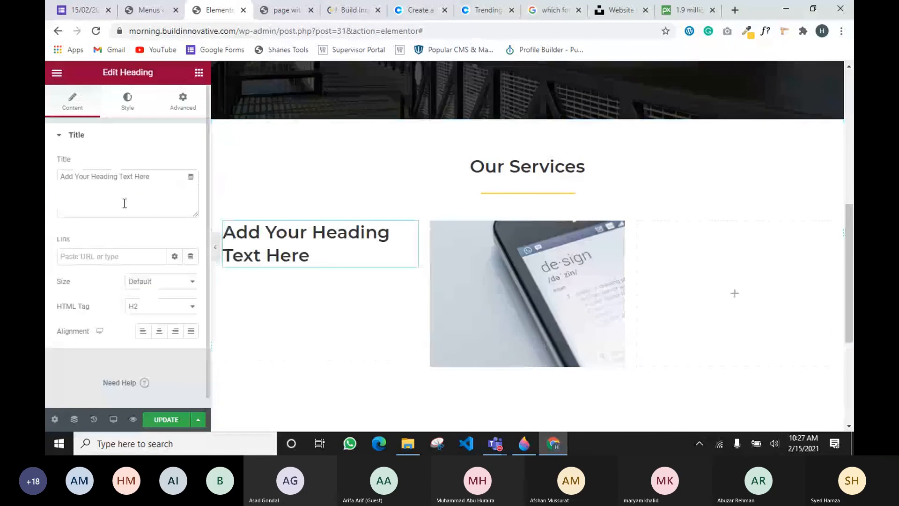
left_click(127, 101)
left_click(74, 100)
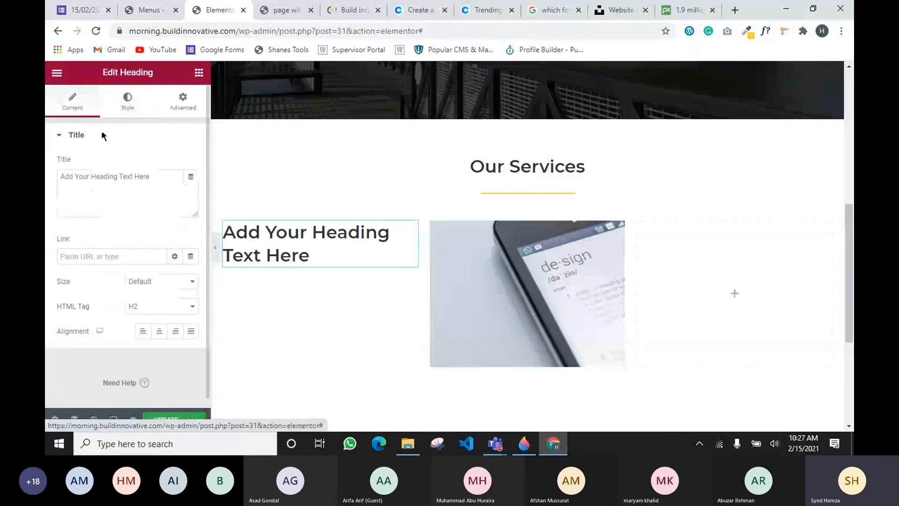
left_click(160, 331)
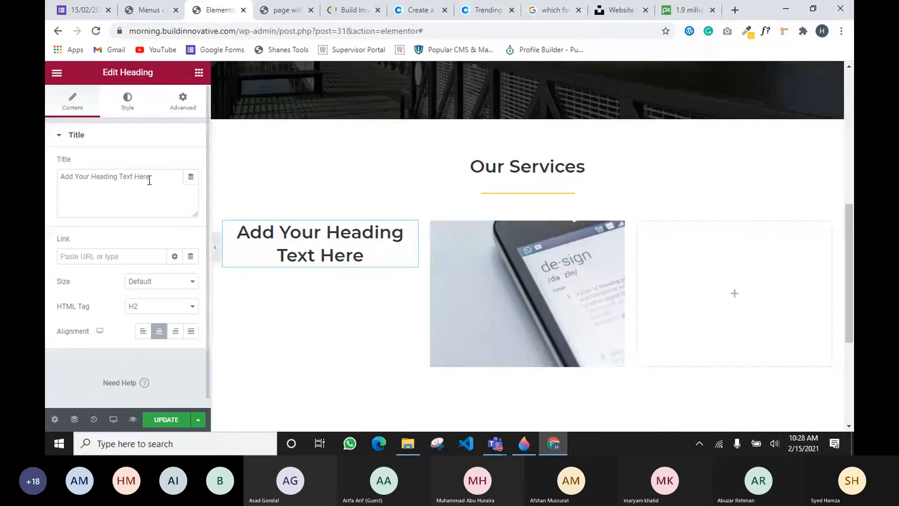
left_click_drag(151, 177, 47, 182)
type("Wi")
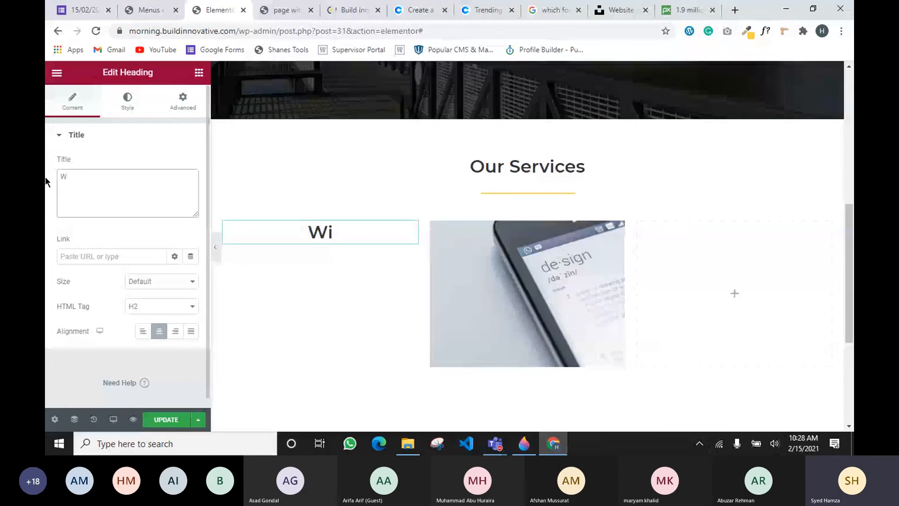
key("BackSpace")
type("ordpress")
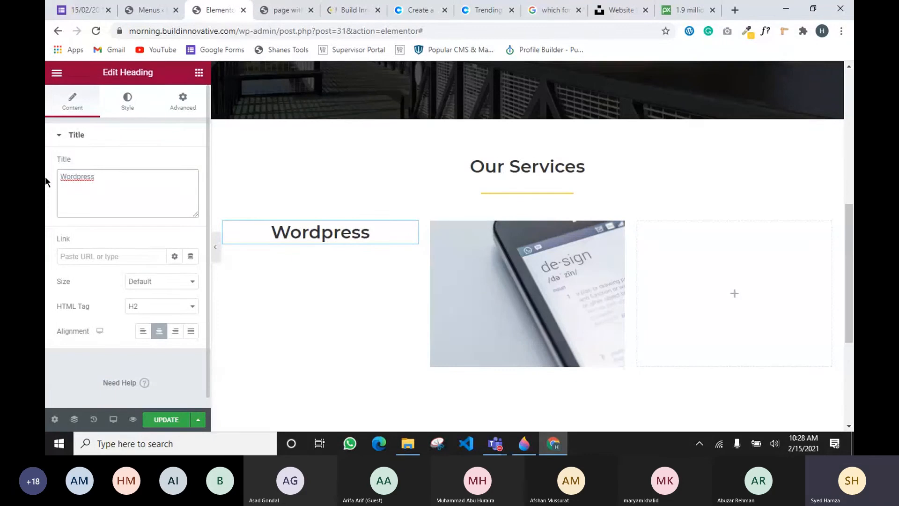
Add a Text Editor paragraph below the heading and centre its placeholder text
left_click_drag(164, 245, 314, 237)
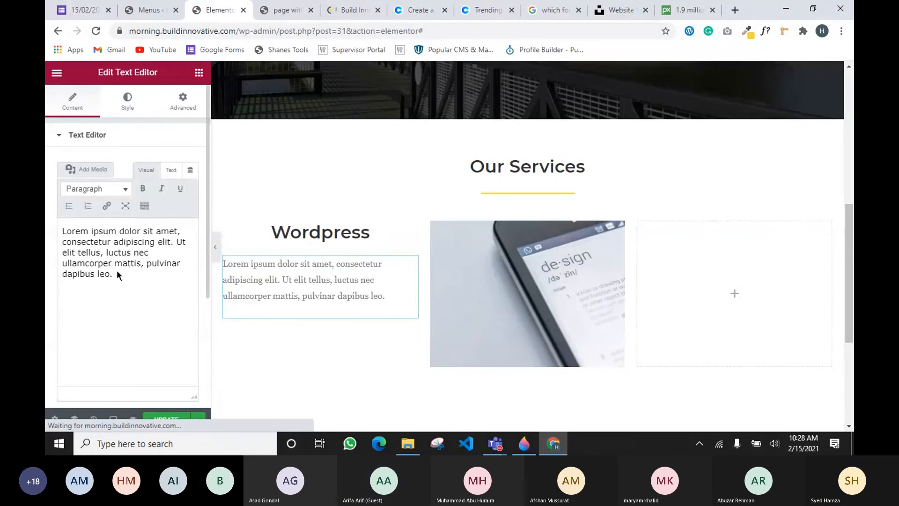
left_click(125, 110)
left_click(161, 171)
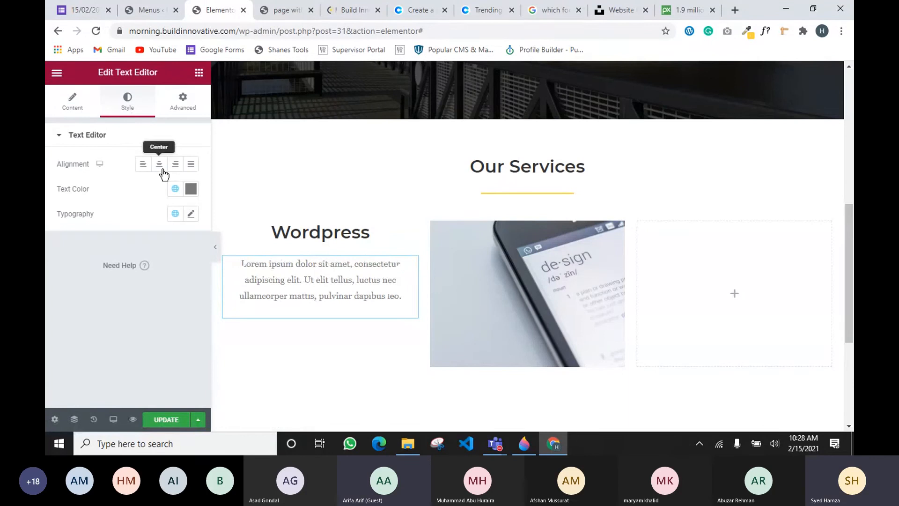
scroll(327, 309, "up", 1)
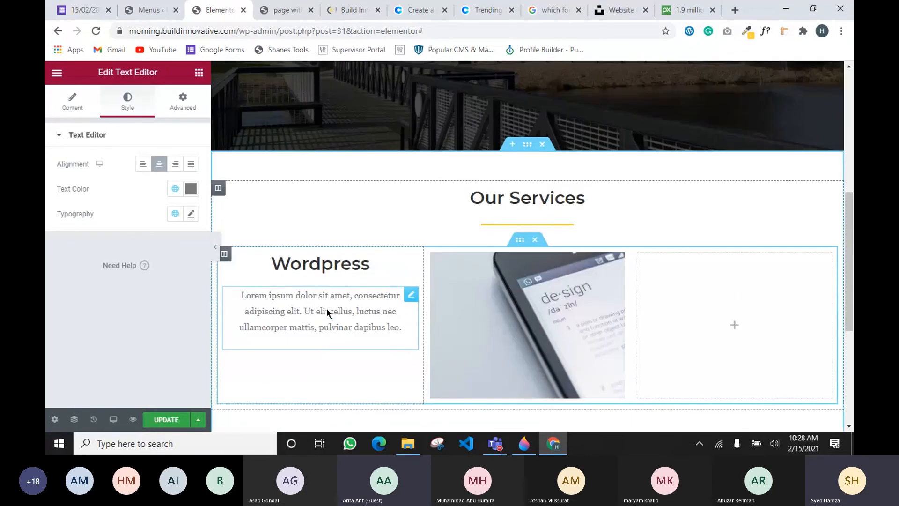
scroll(332, 305, "down", 2)
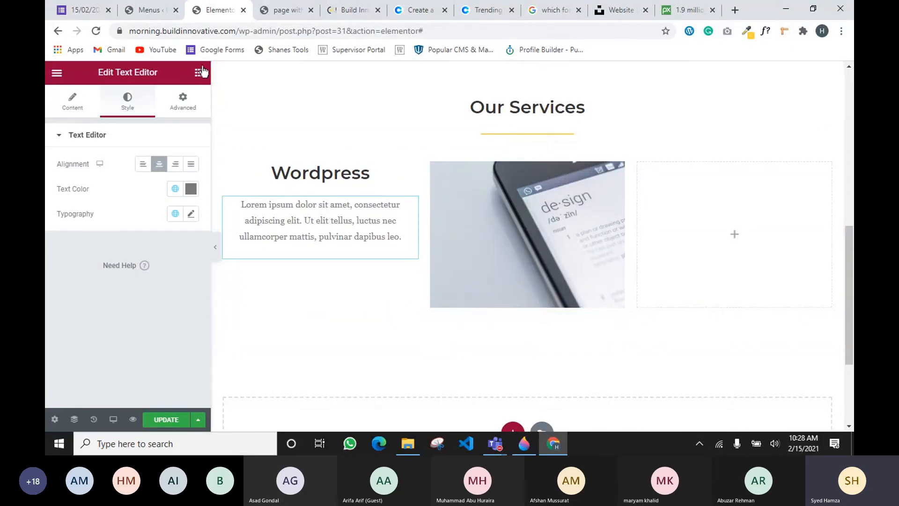
Drag an Icon widget, showing the default star, above the Wordpress heading
left_click(199, 72)
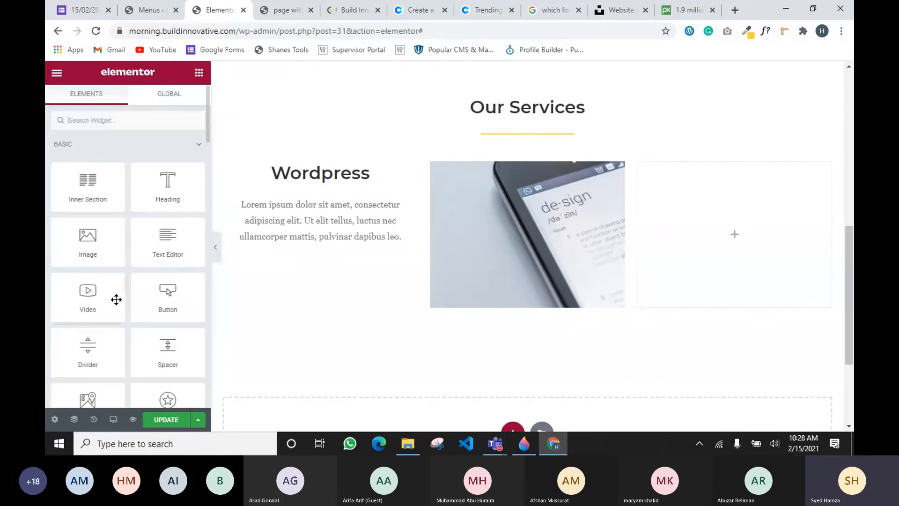
scroll(116, 300, "down", 1)
left_click_drag(167, 363, 302, 170)
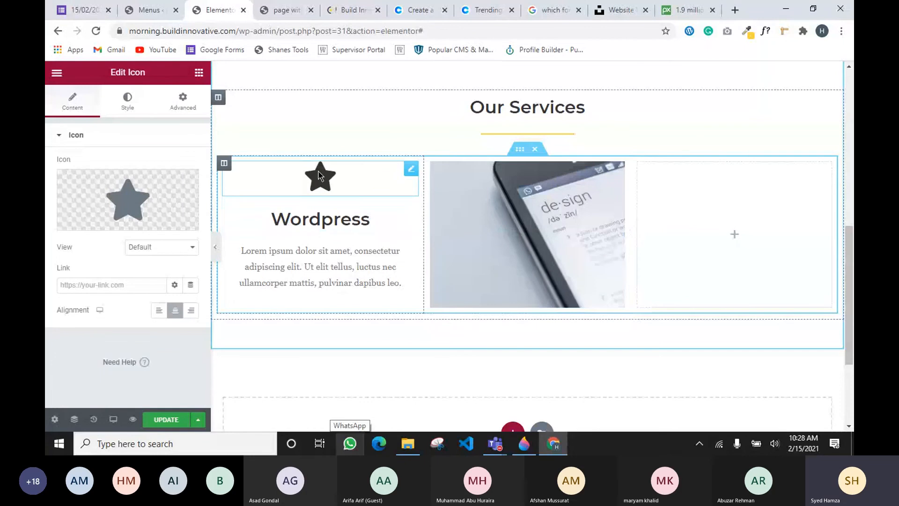
mouse_move(129, 229)
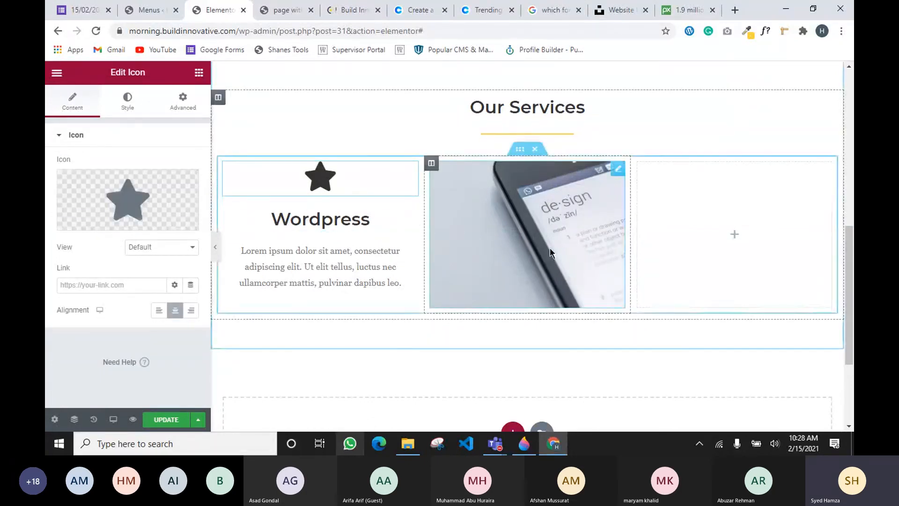
mouse_move(82, 227)
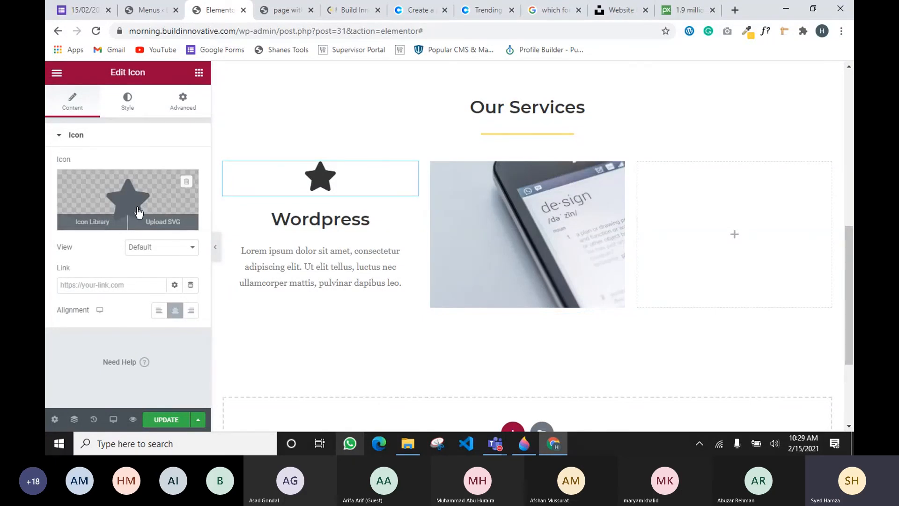
Search the Icon Library for 'wor' and insert the WordPress logo icon
left_click(91, 226)
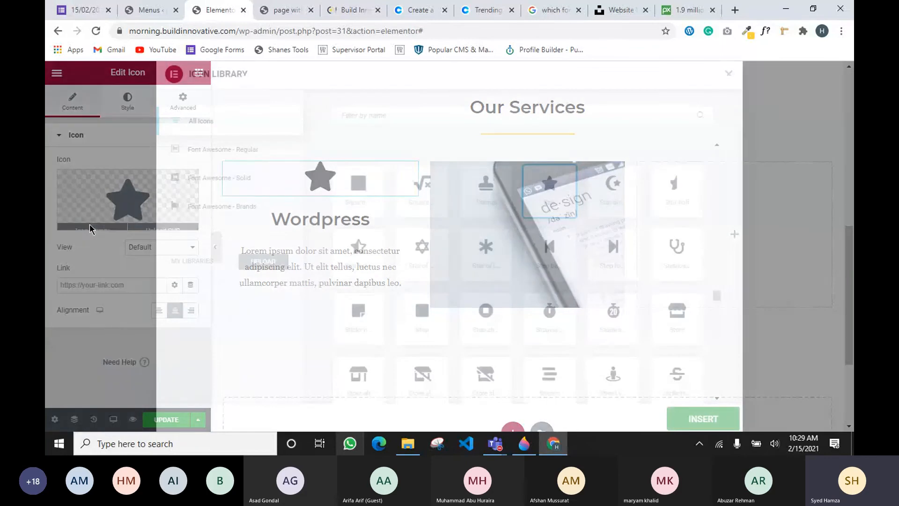
type("wor")
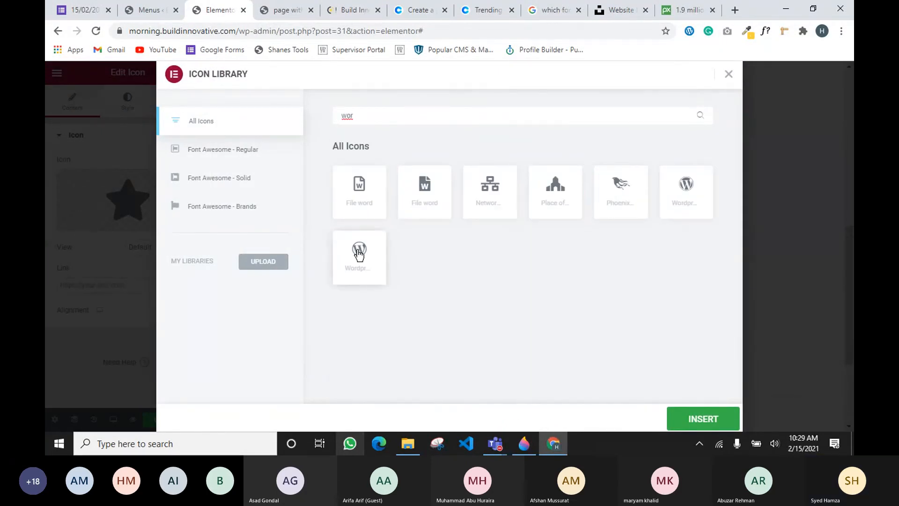
left_click(377, 257)
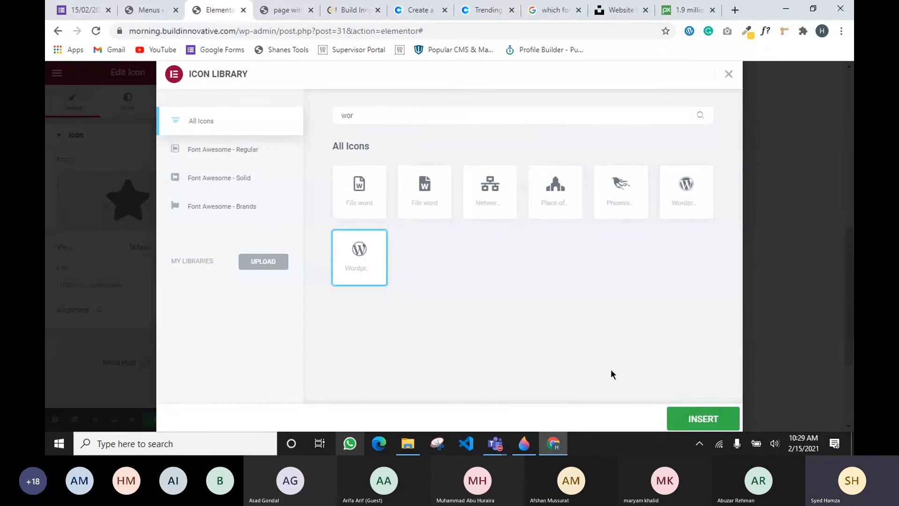
left_click(693, 421)
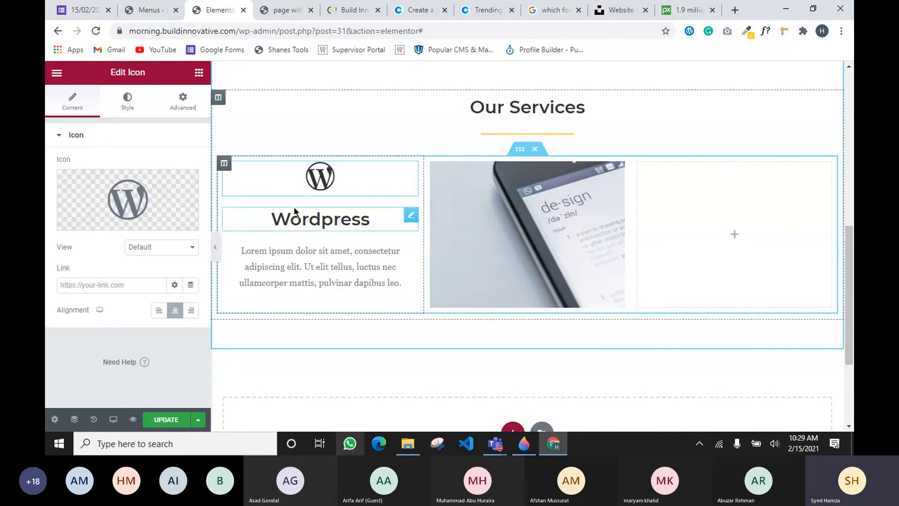
Copy the left Wordpress column and paste it into the empty right column
right_click(223, 161)
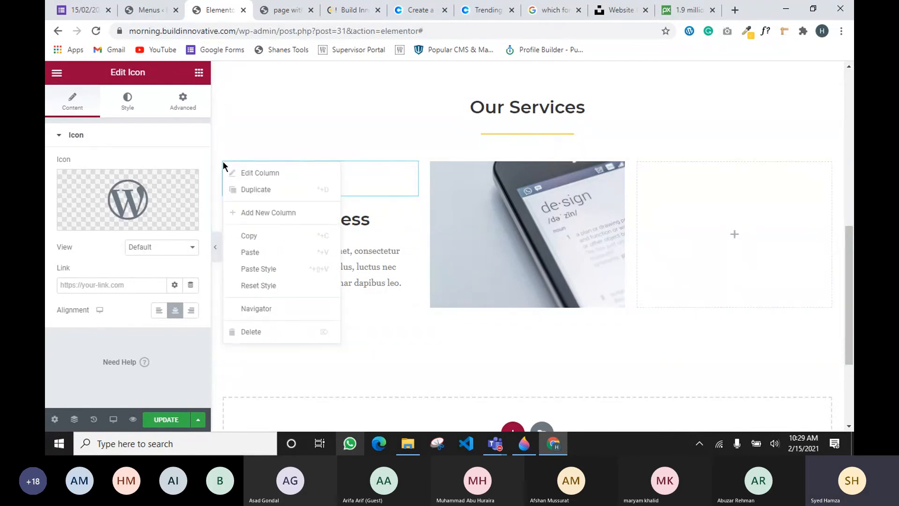
left_click(383, 195)
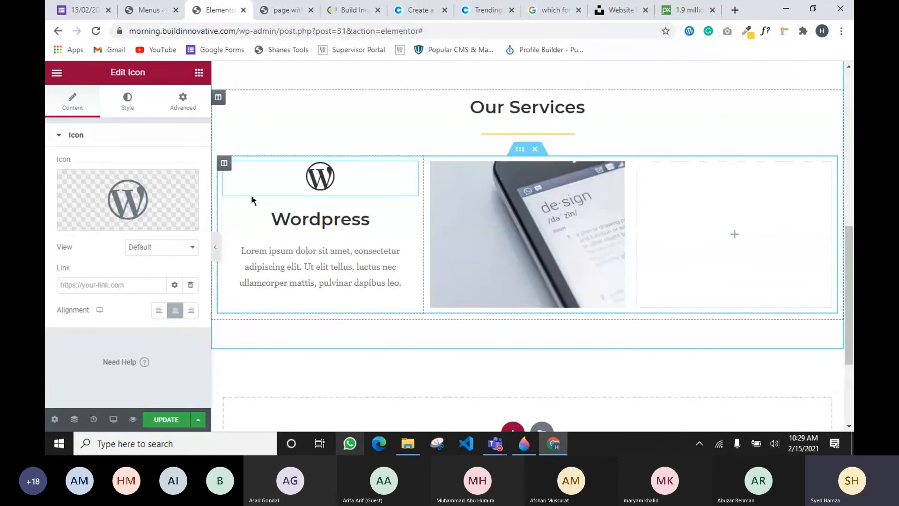
right_click(228, 165)
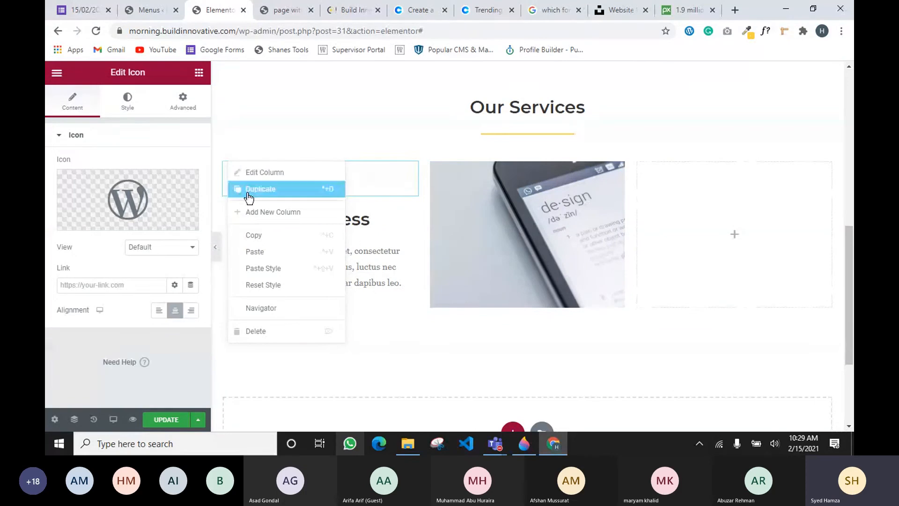
left_click(262, 234)
right_click(690, 186)
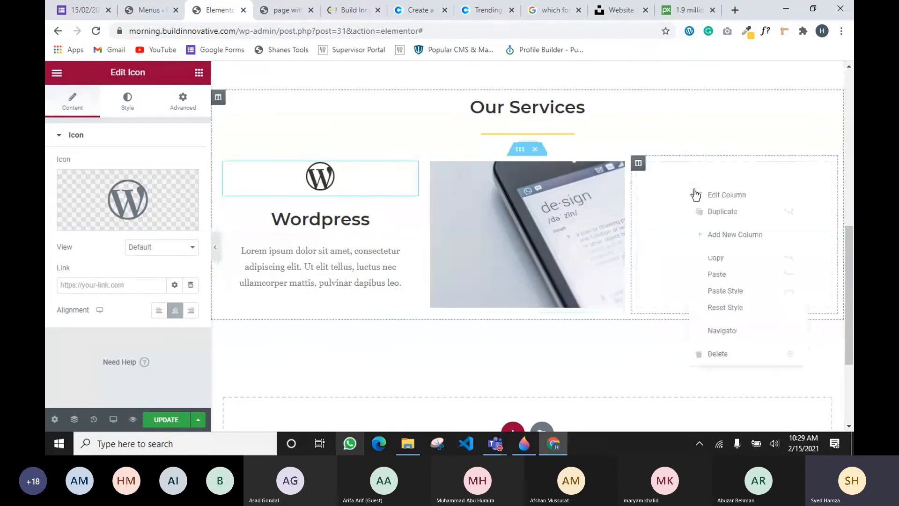
left_click(720, 273)
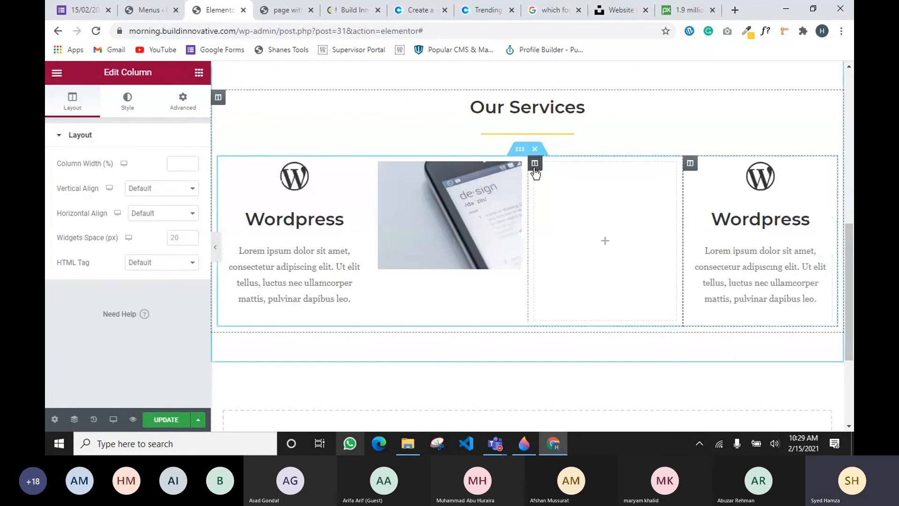
Delete the leftover empty column in the Our Services row
right_click(535, 164)
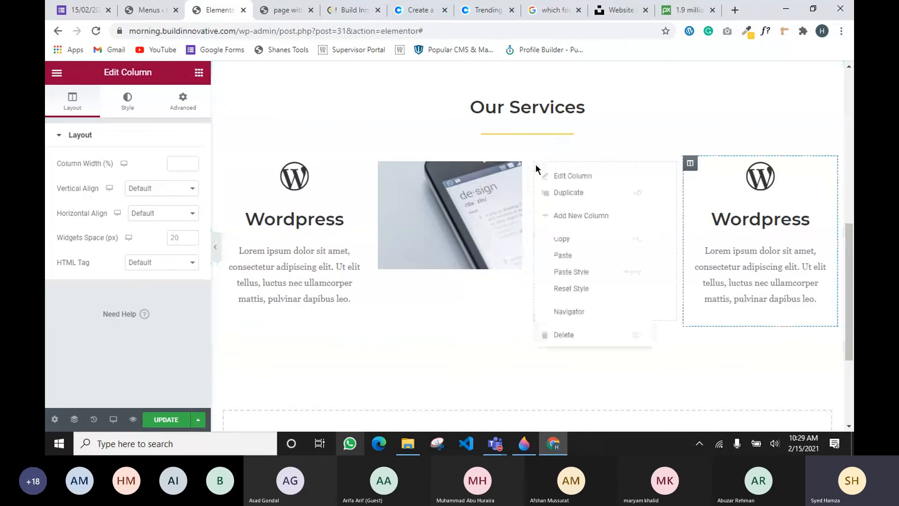
left_click(564, 334)
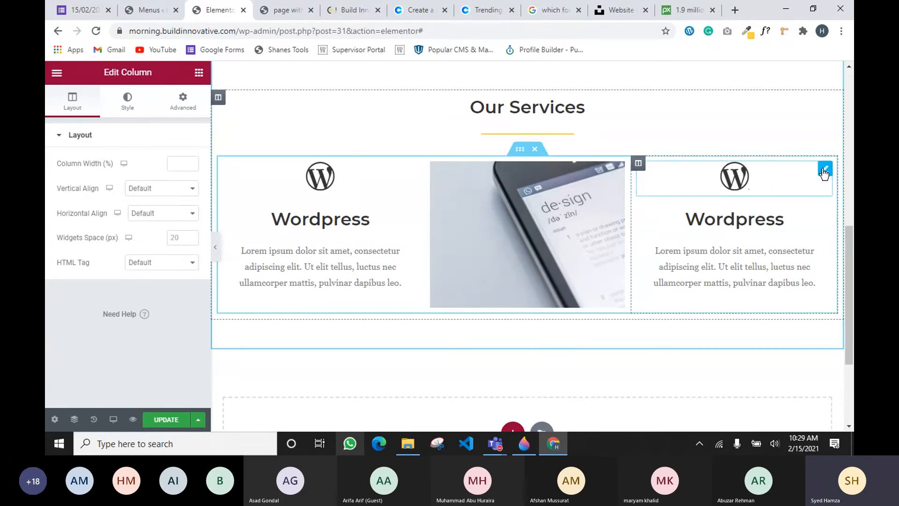
left_click(823, 169)
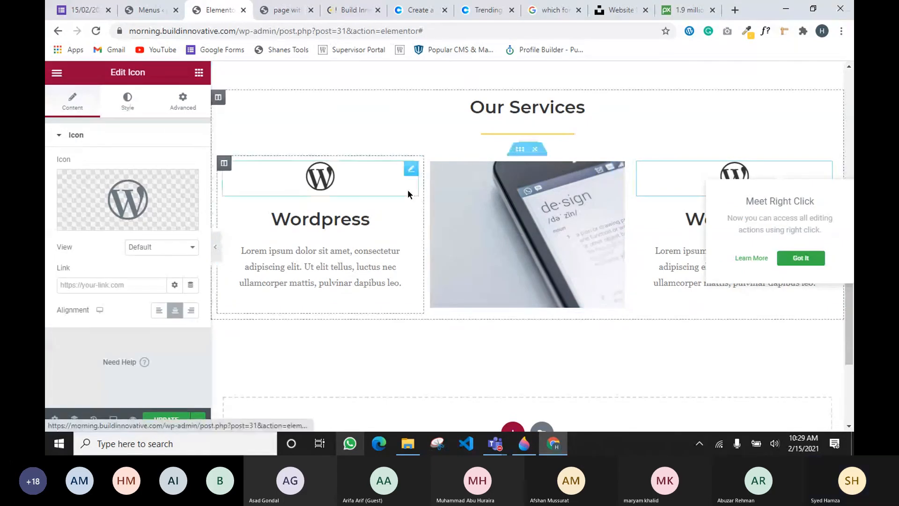
Insert the Wix icon from the Icon Library into the right card
mouse_move(102, 213)
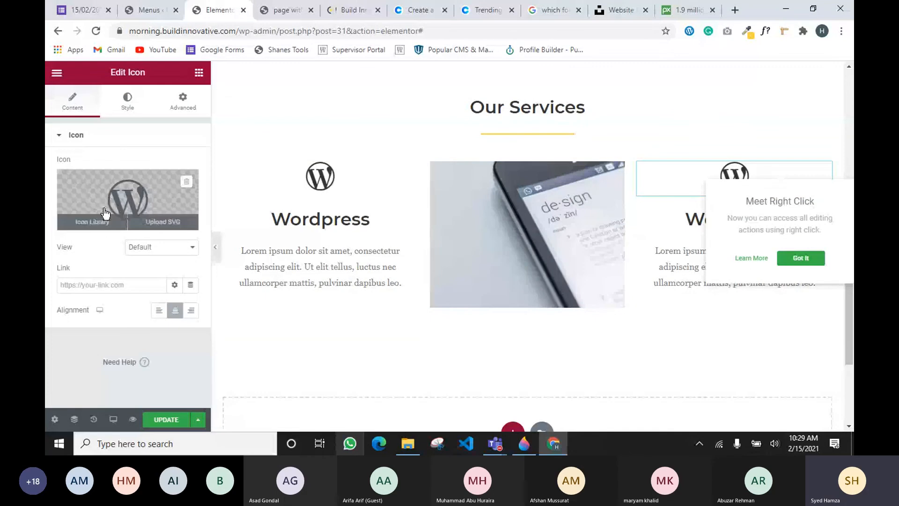
left_click(104, 212)
scroll(538, 197, "up", 2)
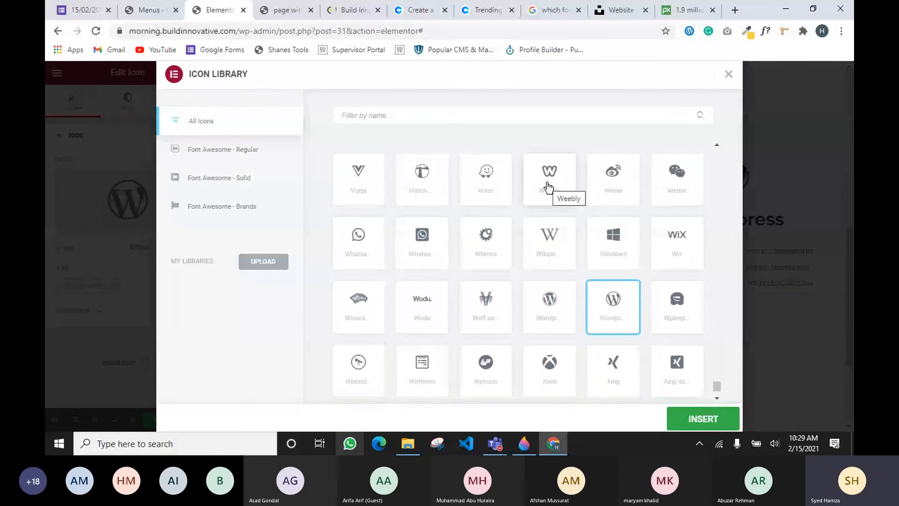
left_click(679, 248)
left_click(685, 422)
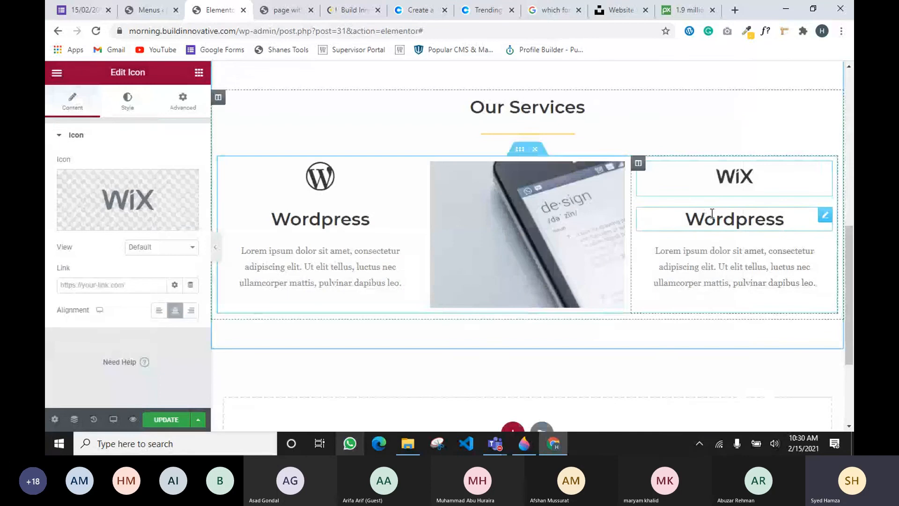
double_click(711, 213)
left_click(710, 210)
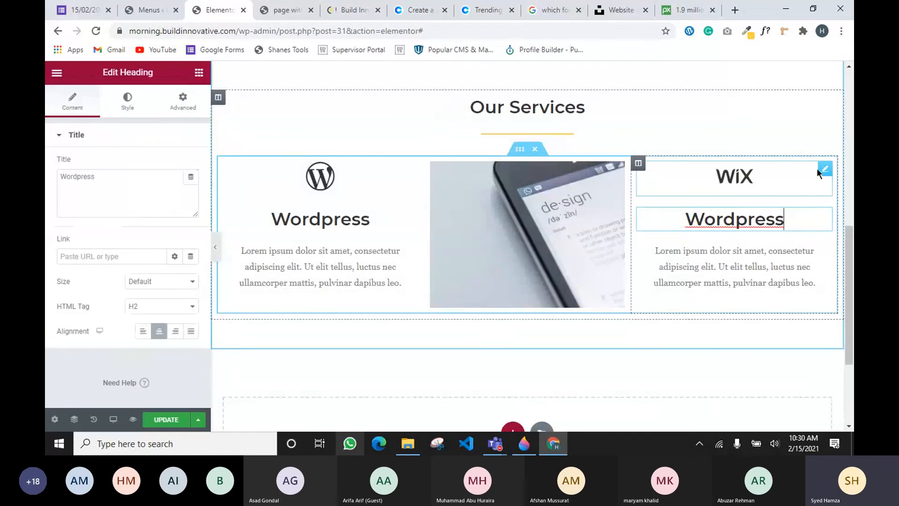
left_click(825, 176)
Replace the right card's Wix icon with the Vuejs logo
left_click(783, 175)
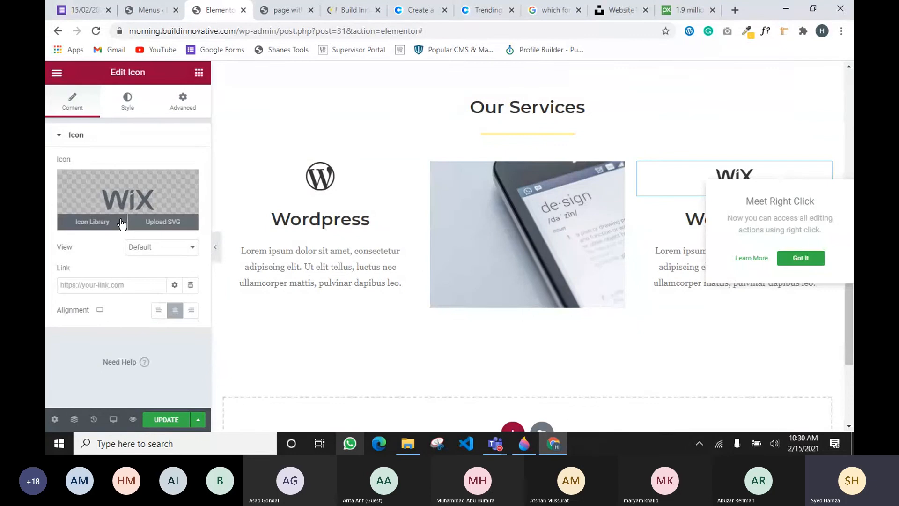
left_click(108, 223)
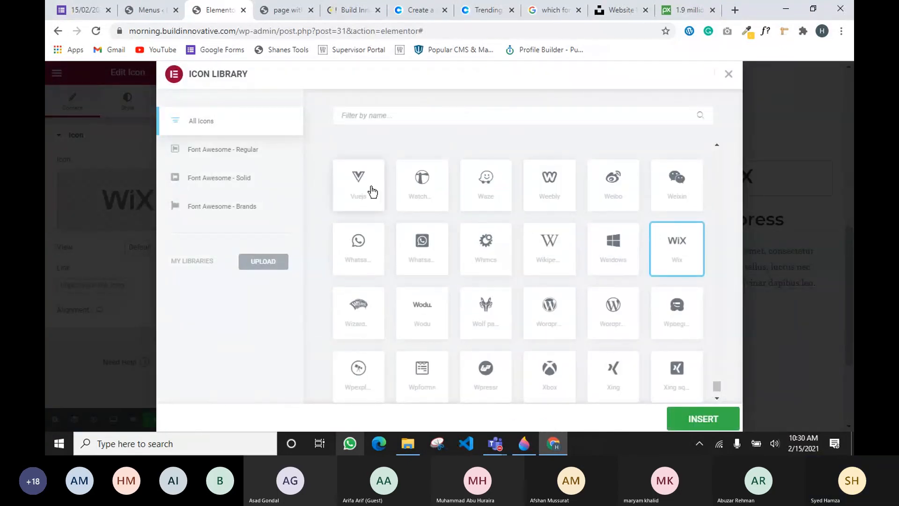
left_click(364, 184)
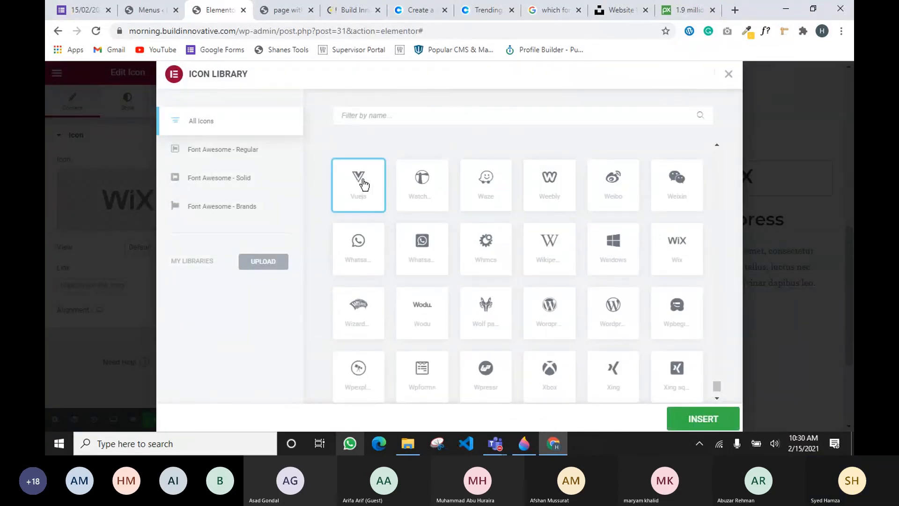
left_click(697, 422)
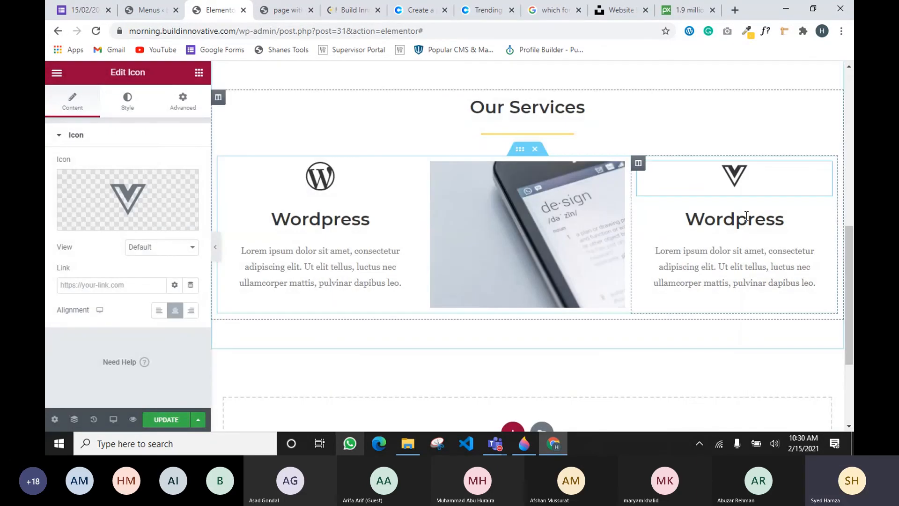
left_click(823, 217)
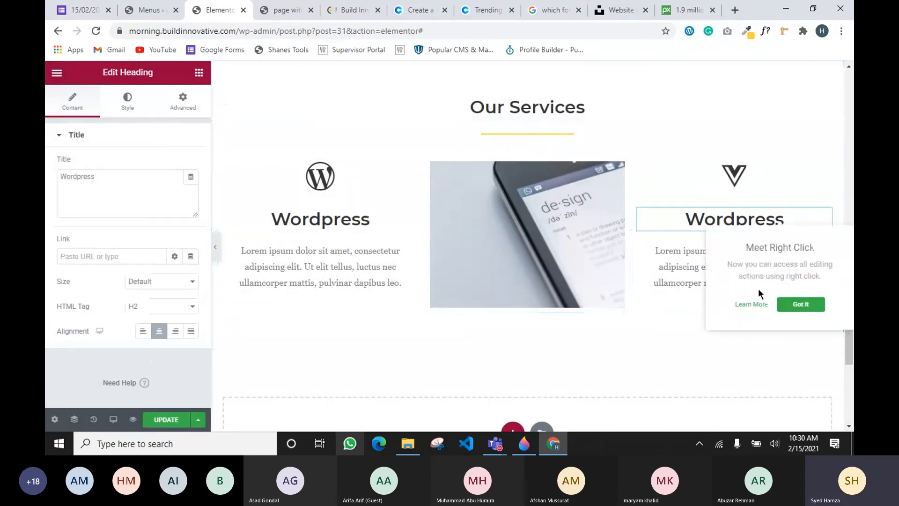
Change the right card's heading title from Wordpress to 'Vue.Js'
left_click_drag(141, 216, 44, 193)
type("V")
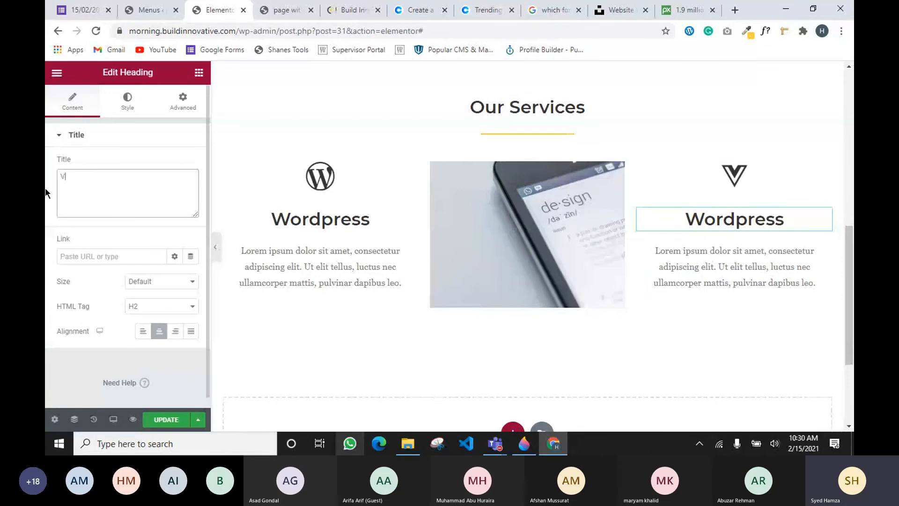
type("UE")
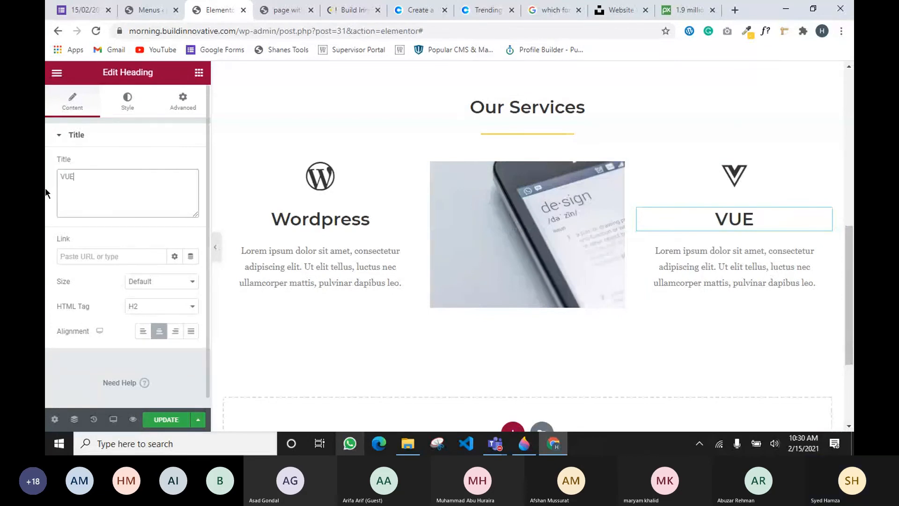
key("BackSpace")
key("BackSpace")
type("ue")
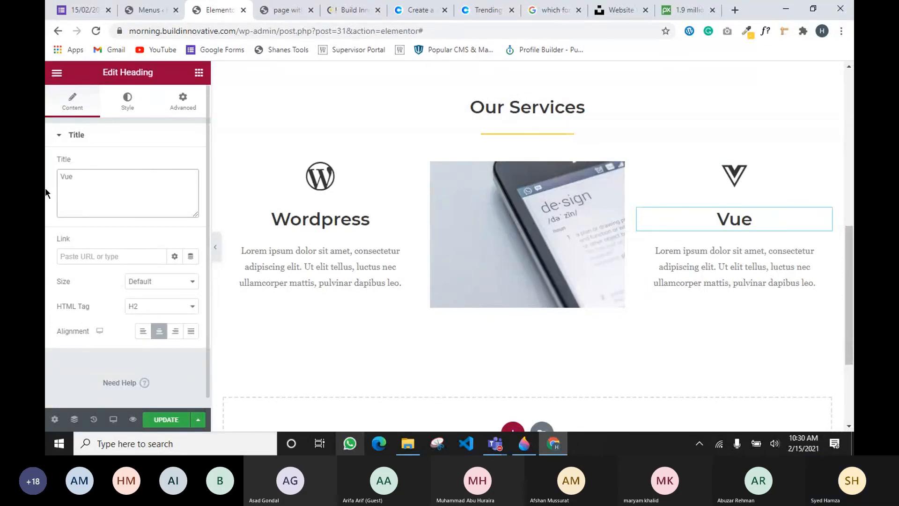
type(".Js")
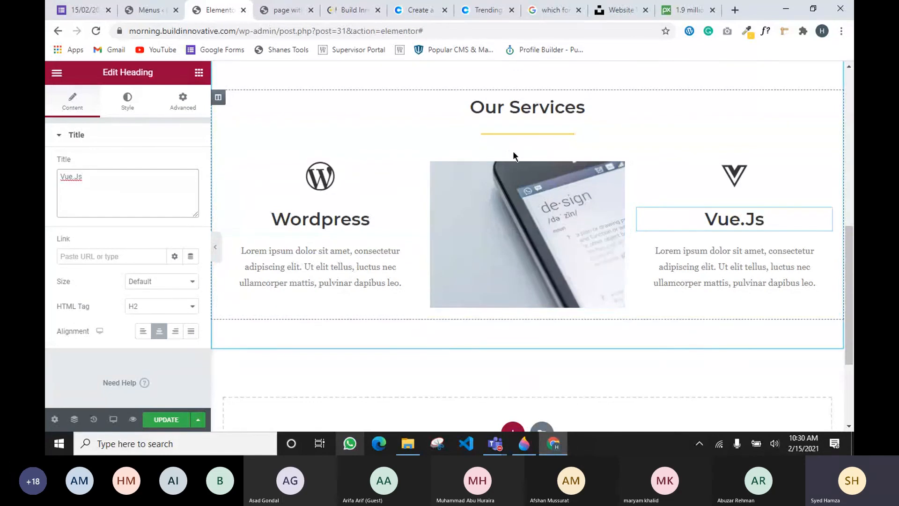
Duplicate the Wordpress/Vue.Js services row so an identical copy sits beneath it
right_click(523, 150)
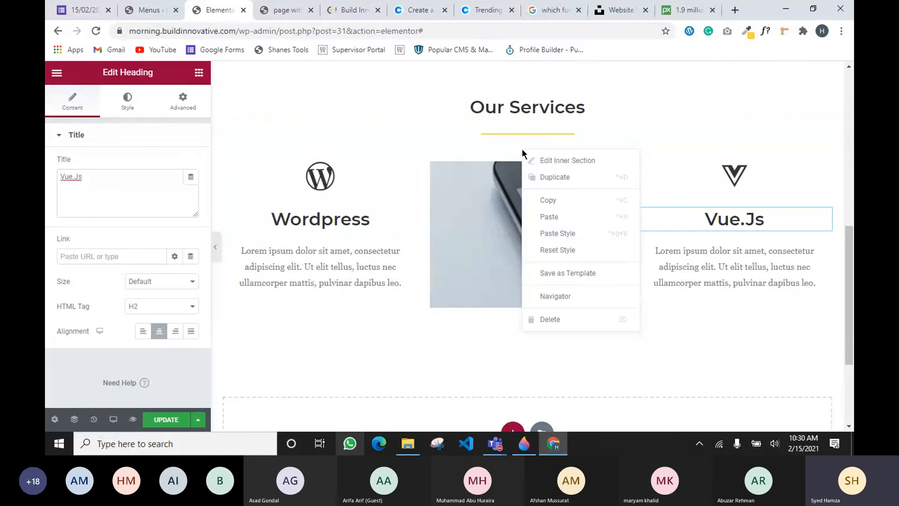
left_click(546, 177)
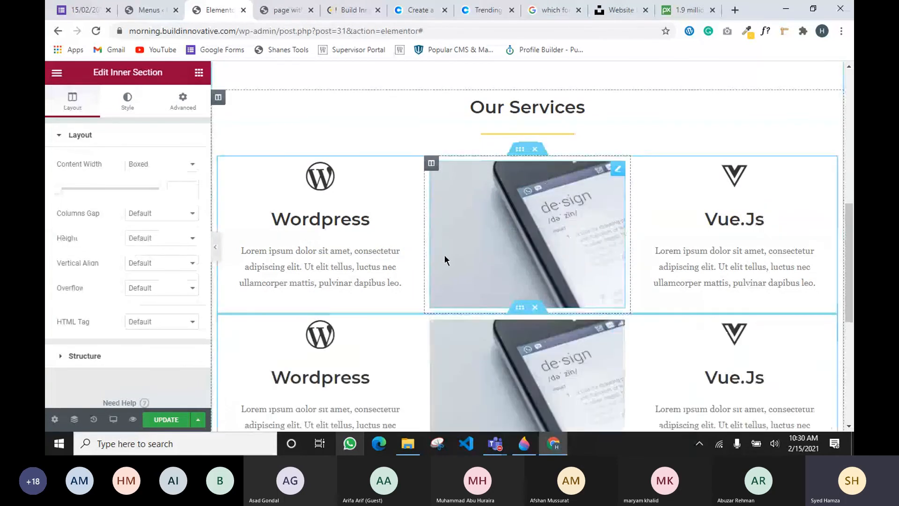
scroll(463, 300, "down", 2)
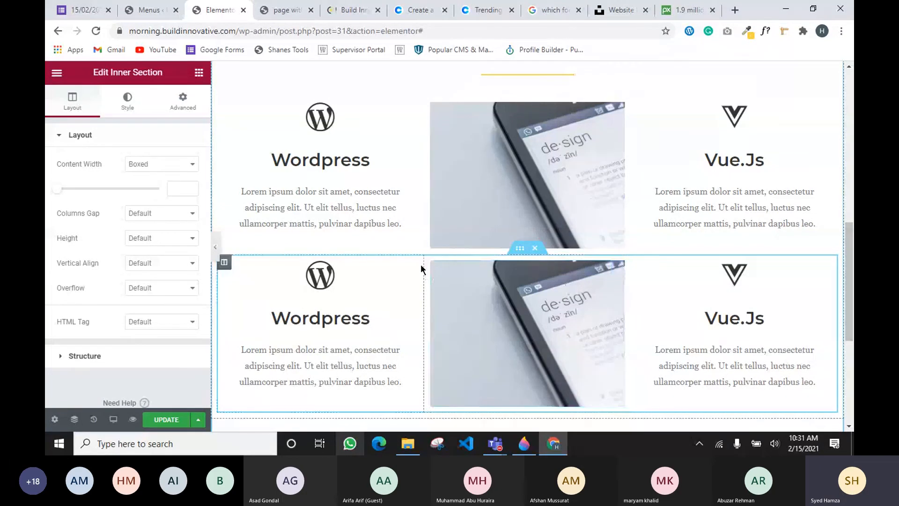
In the second row, duplicate the image column, delete Vue.Js, and move Wordpress to the middle
right_click(430, 276)
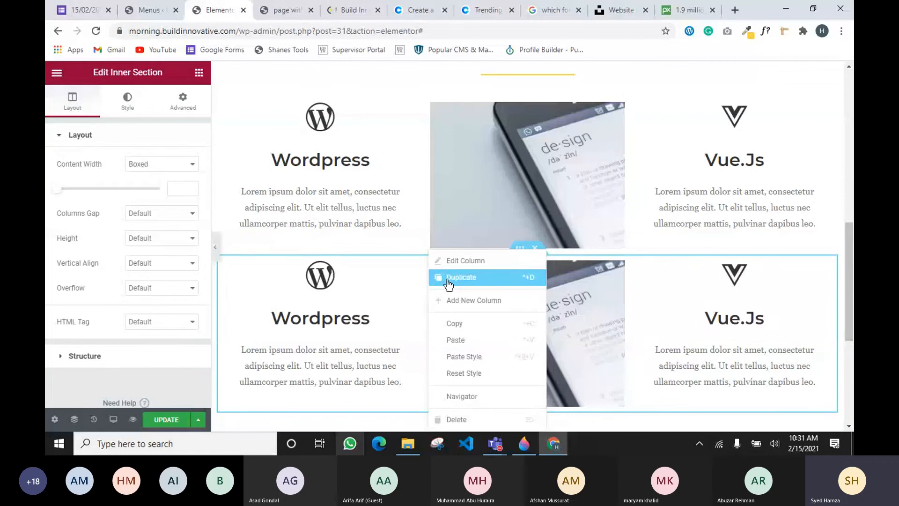
left_click(448, 281)
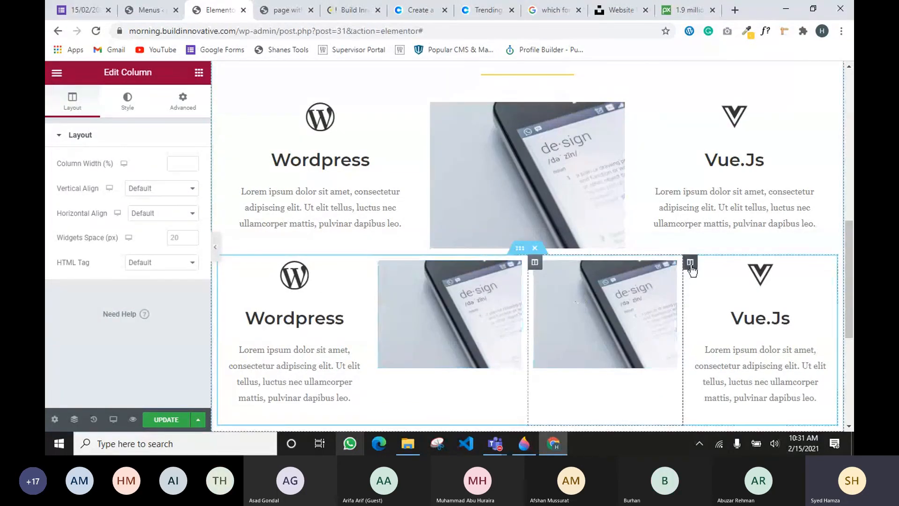
right_click(691, 267)
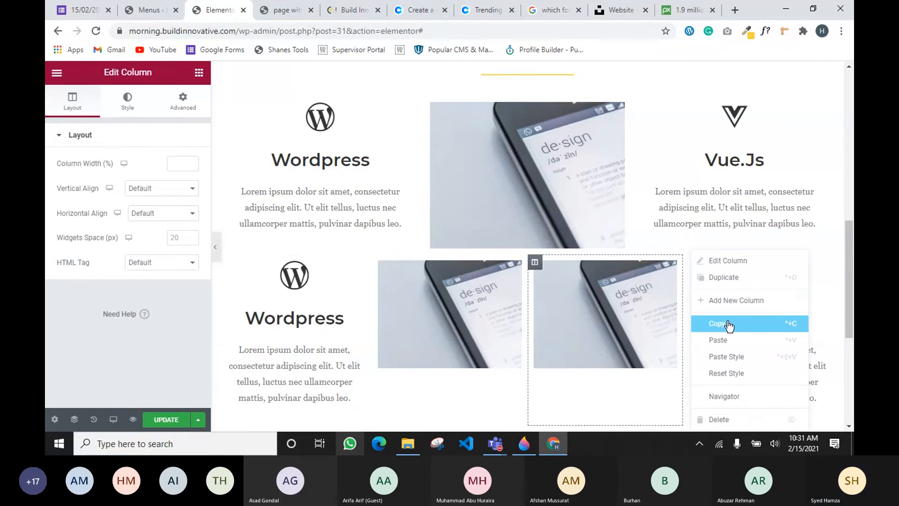
left_click(718, 419)
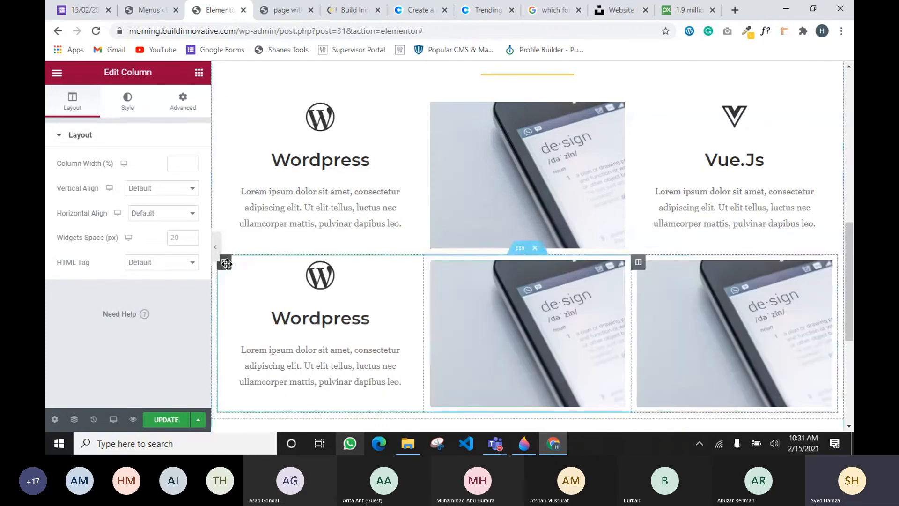
left_click_drag(224, 262, 515, 281)
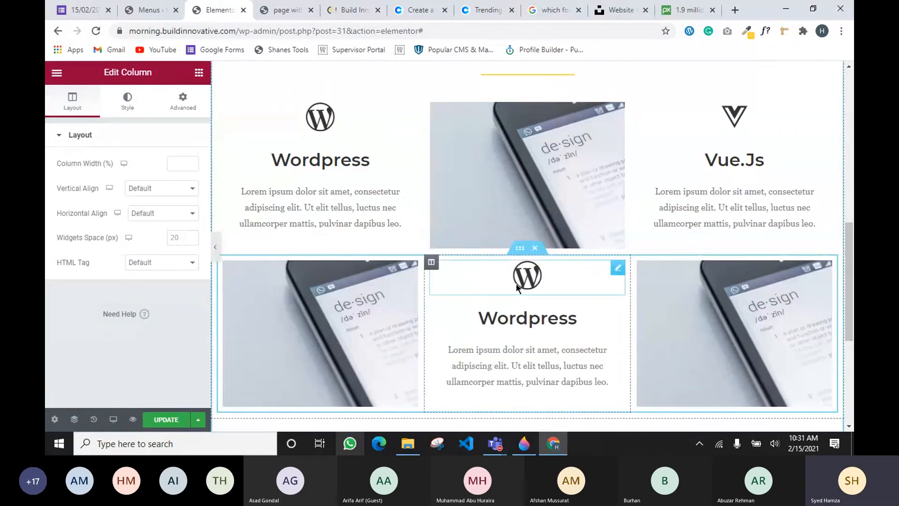
scroll(515, 196, "down", 2)
scroll(487, 231, "up", 1)
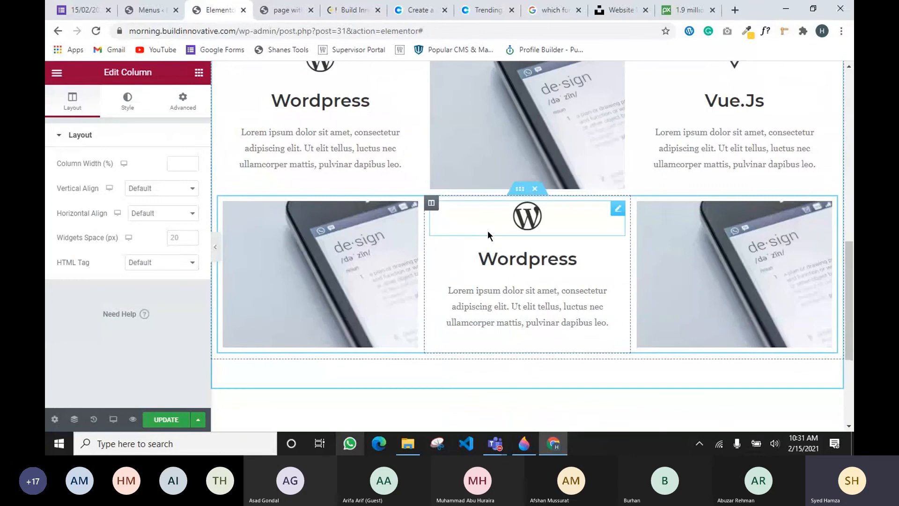
Select the second row's left image and bring up its Style settings
left_click(304, 251)
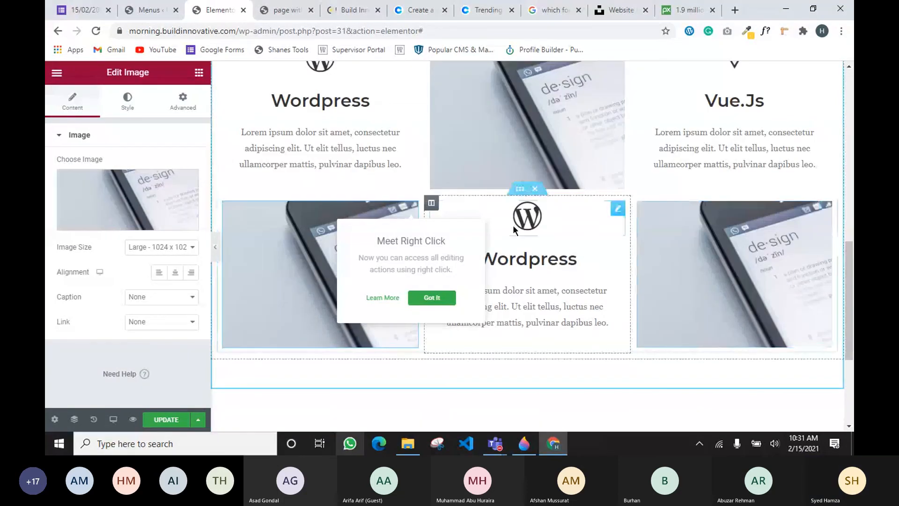
left_click(616, 217)
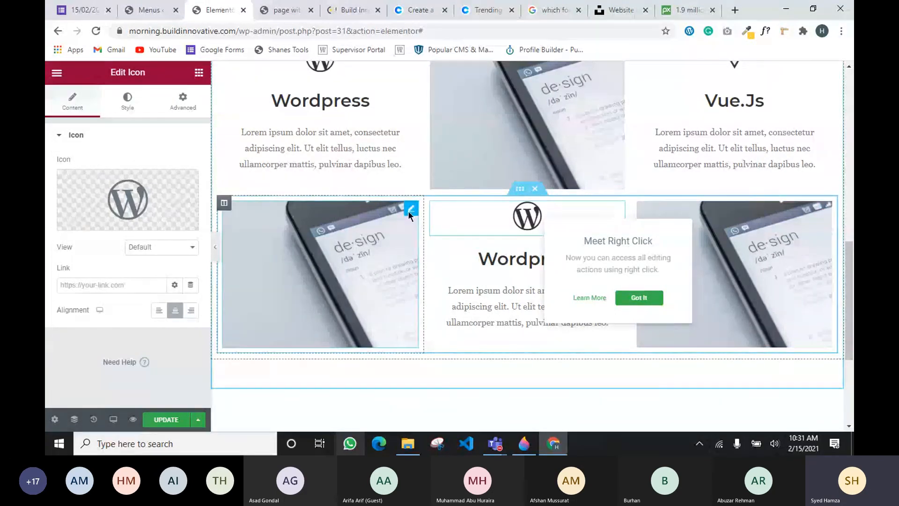
left_click(410, 208)
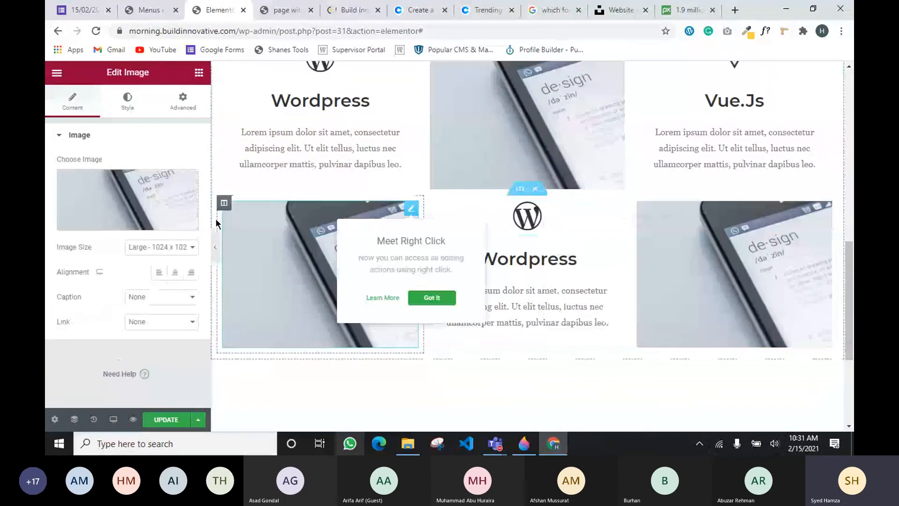
left_click(130, 100)
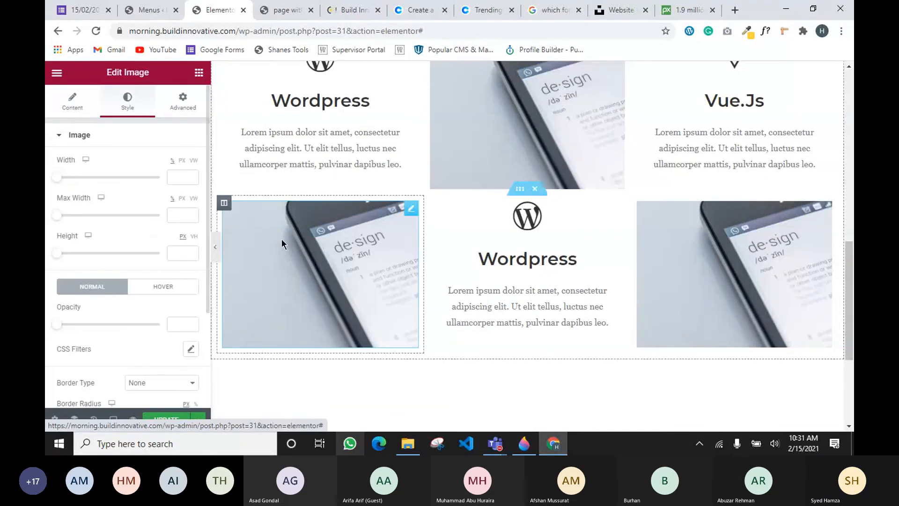
Replace the left image with the phone-in-hand photo and reduce its height to fit the row
left_click(281, 239)
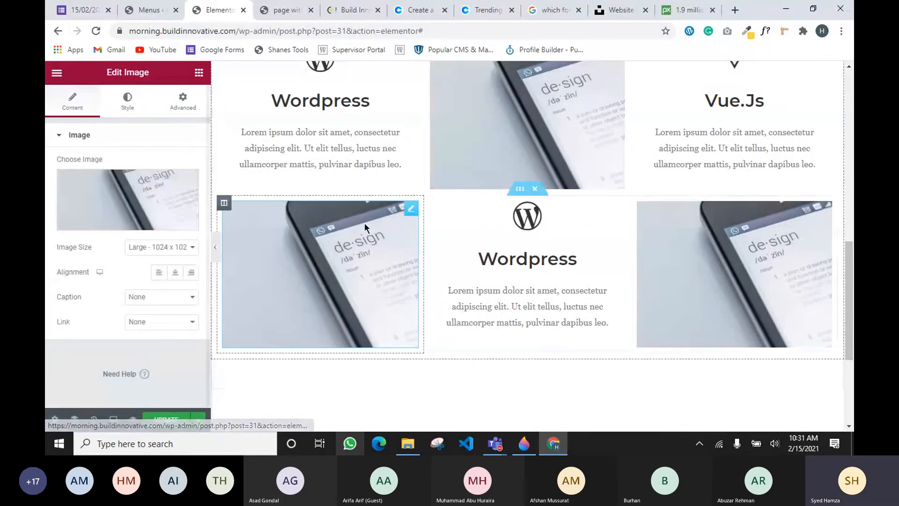
left_click(98, 223)
left_click(213, 246)
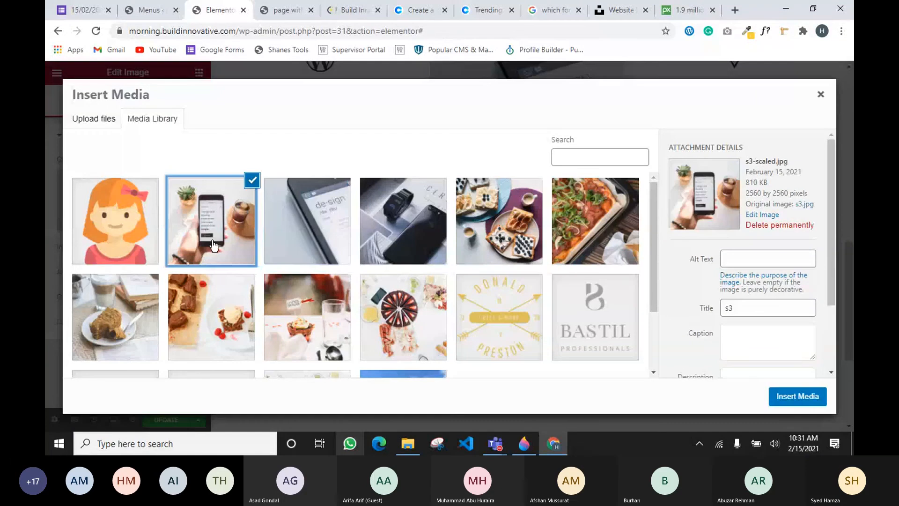
left_click(811, 397)
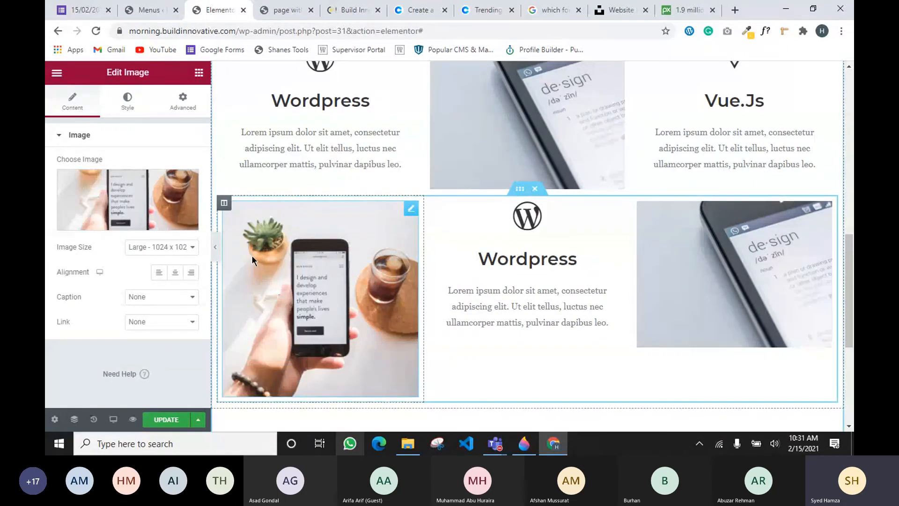
left_click(127, 98)
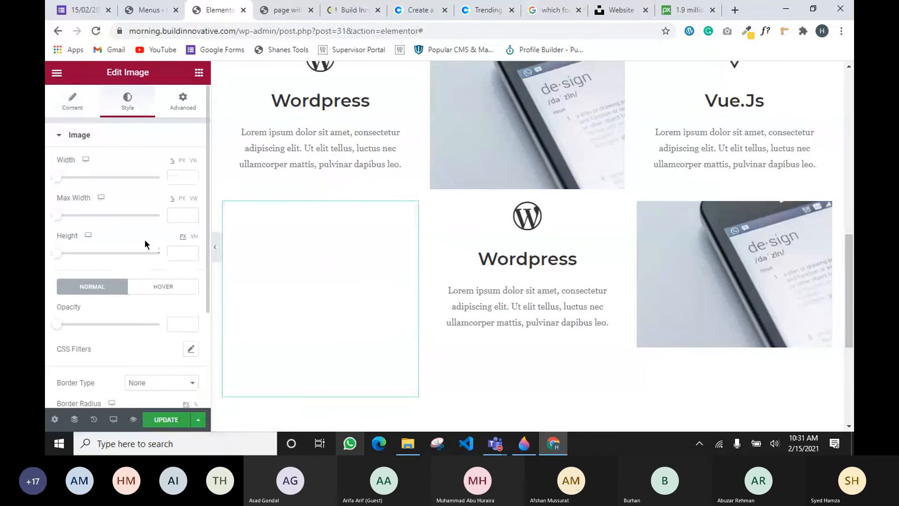
left_click_drag(56, 254, 108, 262)
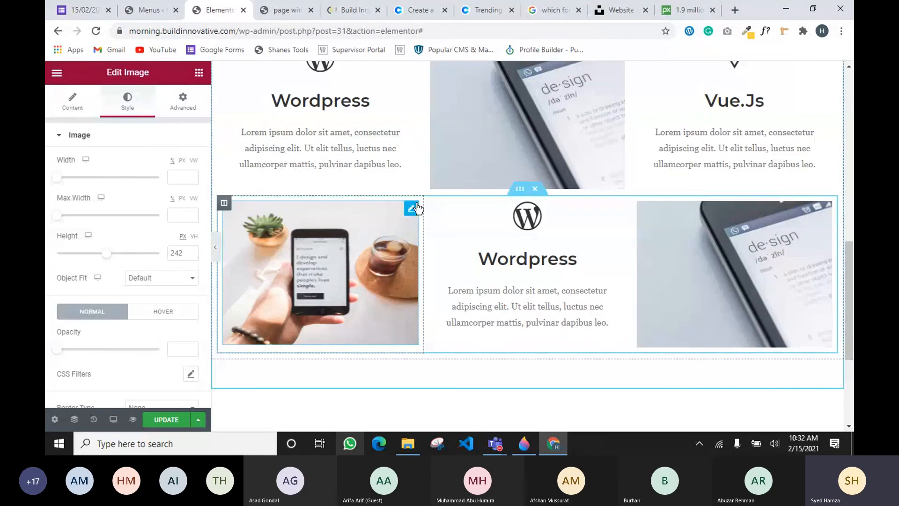
Swap the left image for the design phone photo s2.jpg from the Media Library
left_click(387, 209)
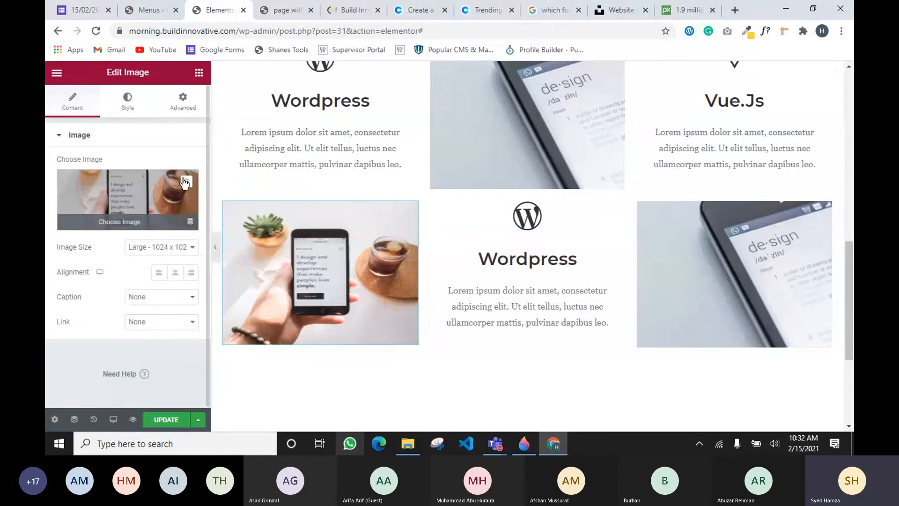
left_click(135, 223)
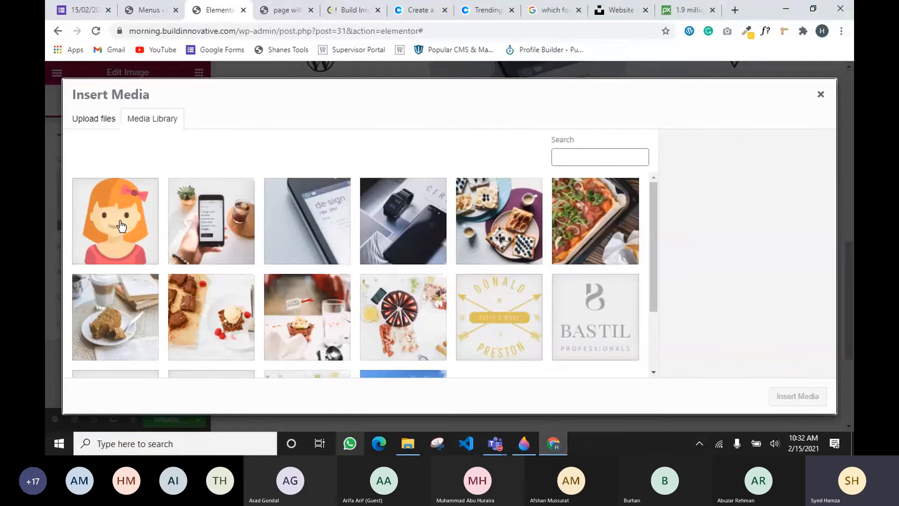
left_click(337, 247)
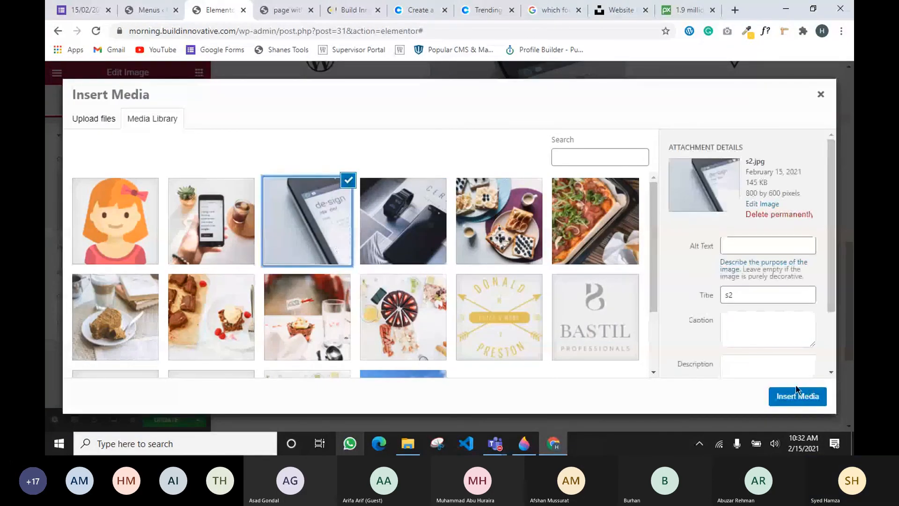
left_click(798, 398)
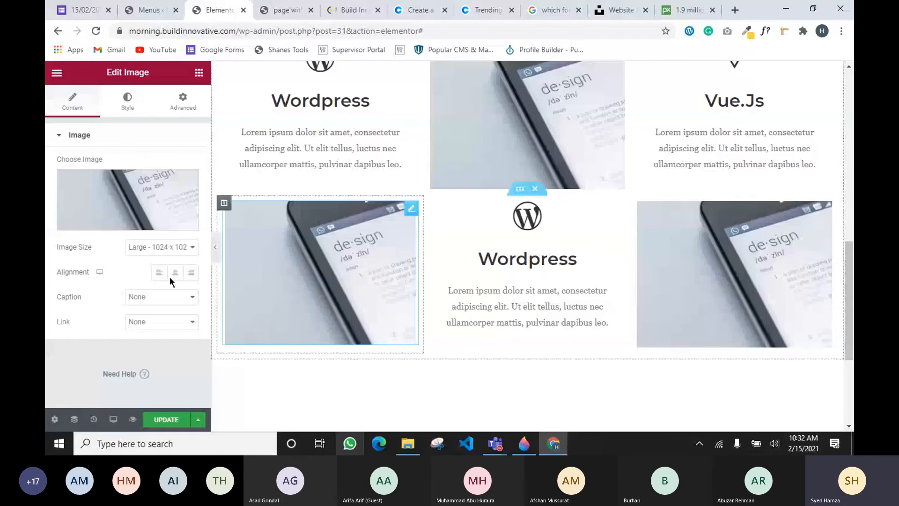
left_click(616, 211)
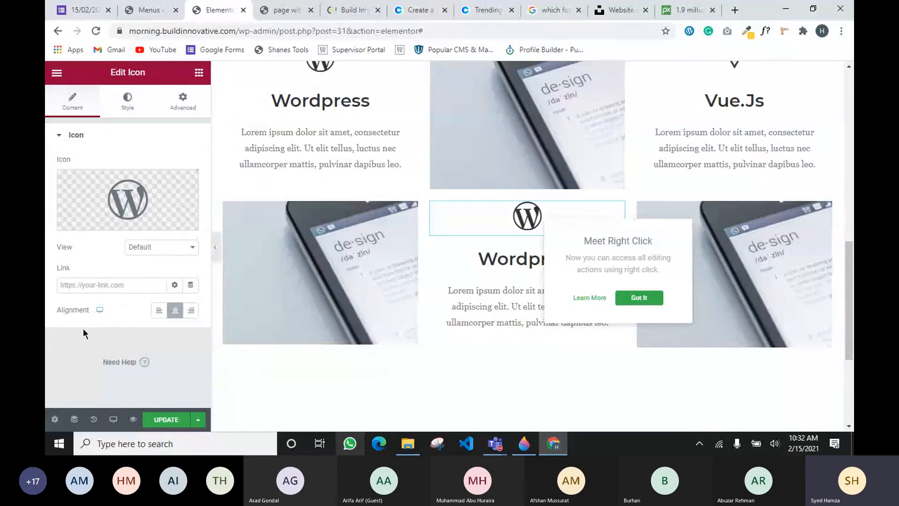
Replace the middle card's WordPress logo with the Unity icon from the Icon Library
mouse_move(143, 216)
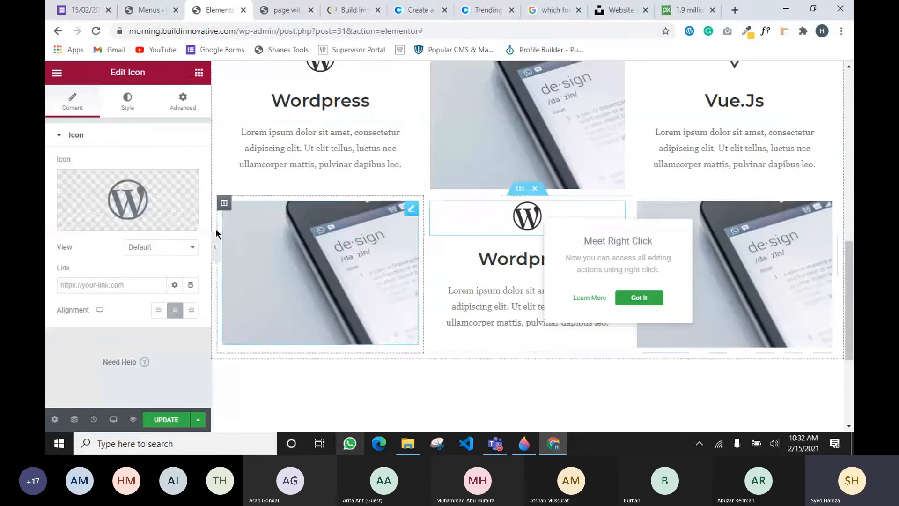
left_click(96, 222)
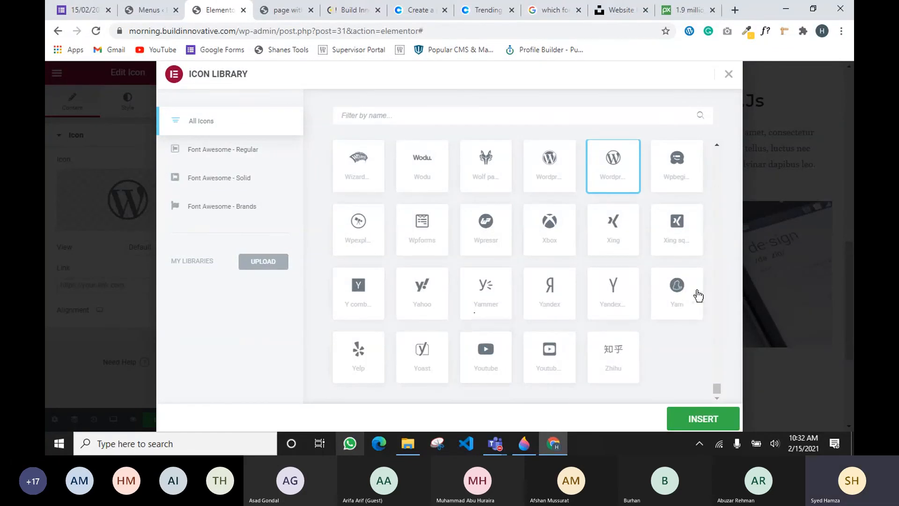
scroll(460, 265, "up", 1)
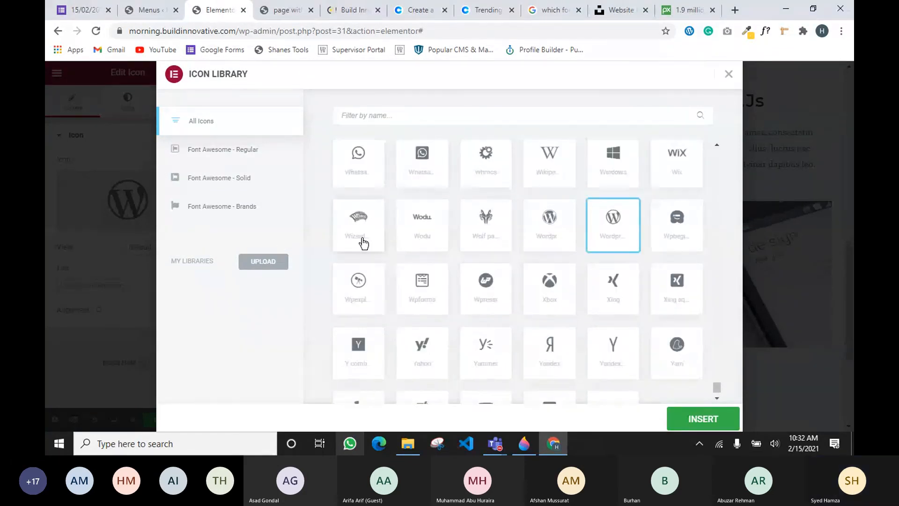
scroll(501, 257, "up", 1)
scroll(400, 234, "up", 1)
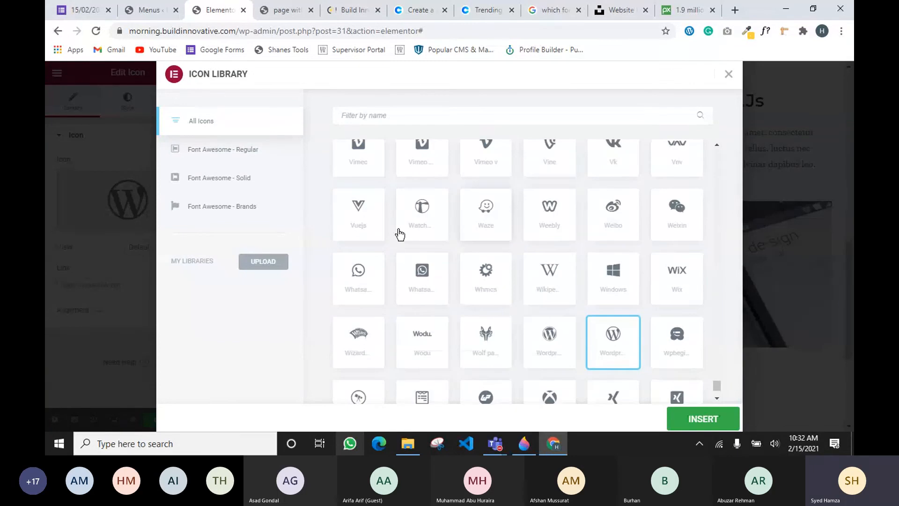
scroll(482, 246, "up", 1)
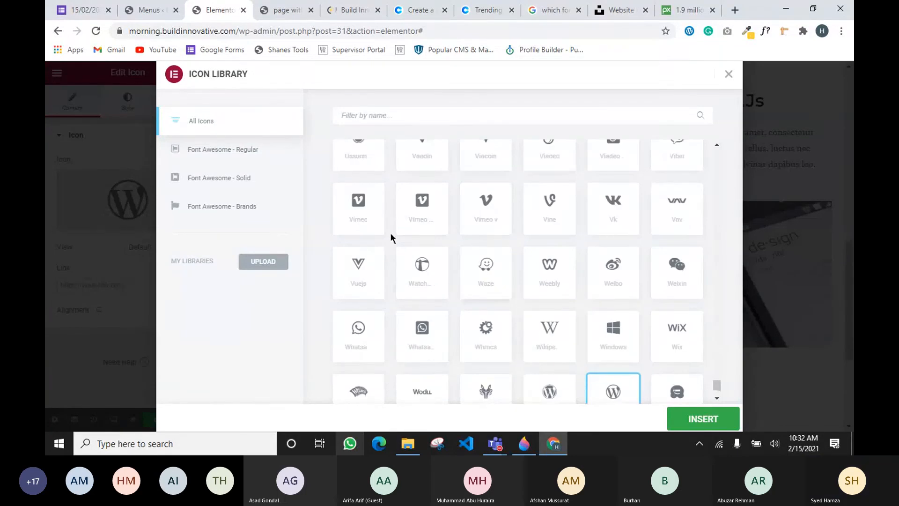
scroll(688, 280, "up", 1)
scroll(468, 259, "up", 1)
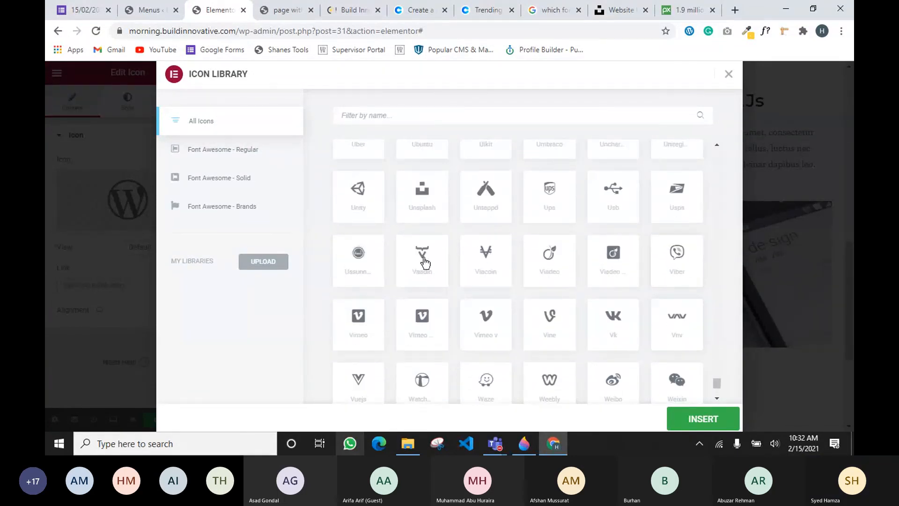
scroll(404, 212, "up", 1)
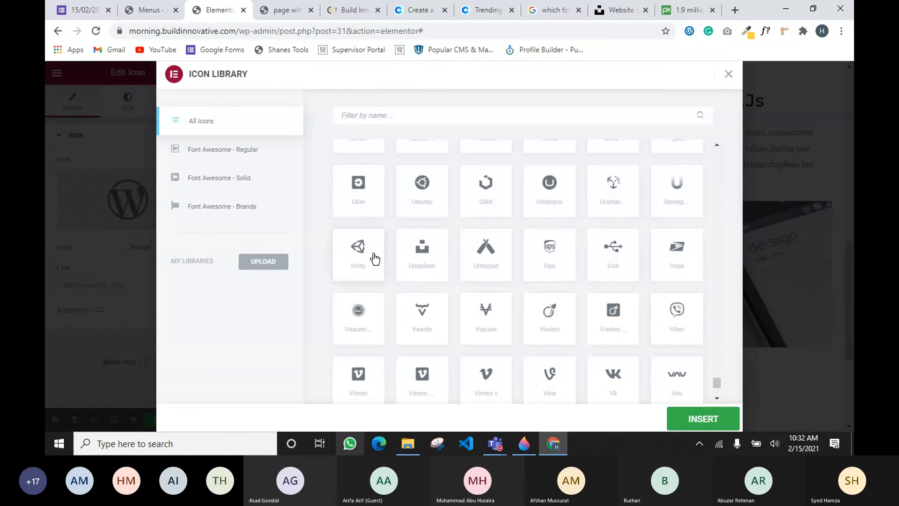
left_click(374, 258)
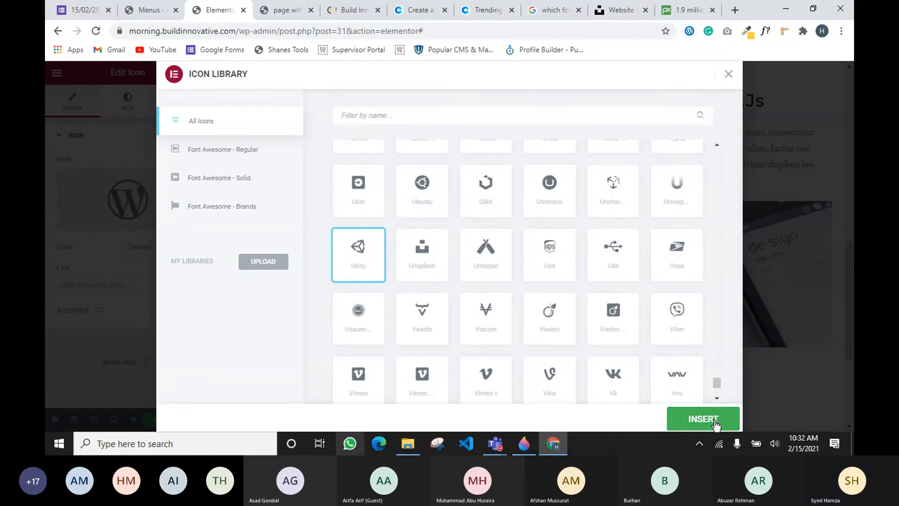
left_click(714, 420)
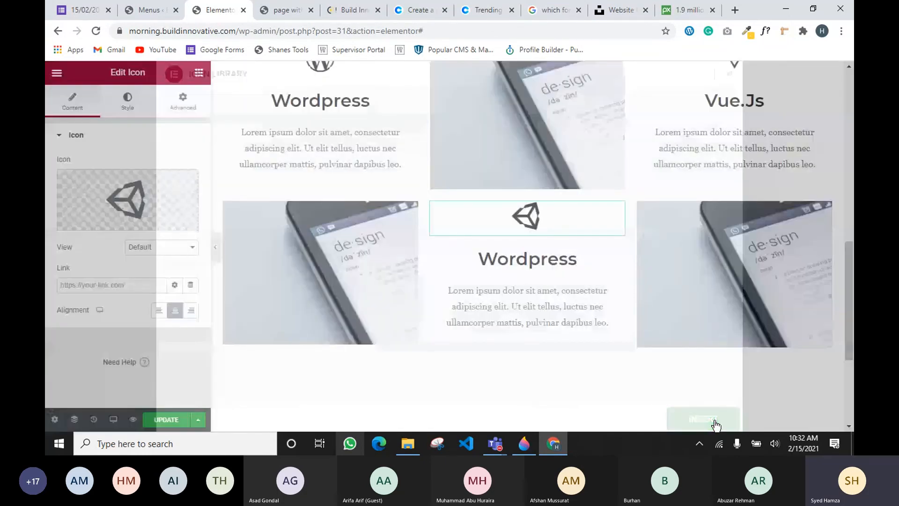
left_click(528, 258)
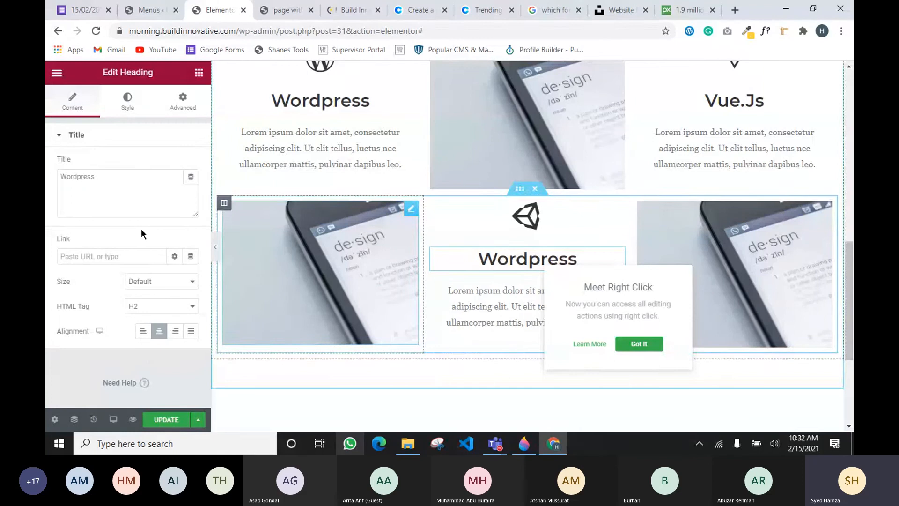
Change the middle heading's title from Wordpress to 'Unity'
double_click(75, 177)
type("UN")
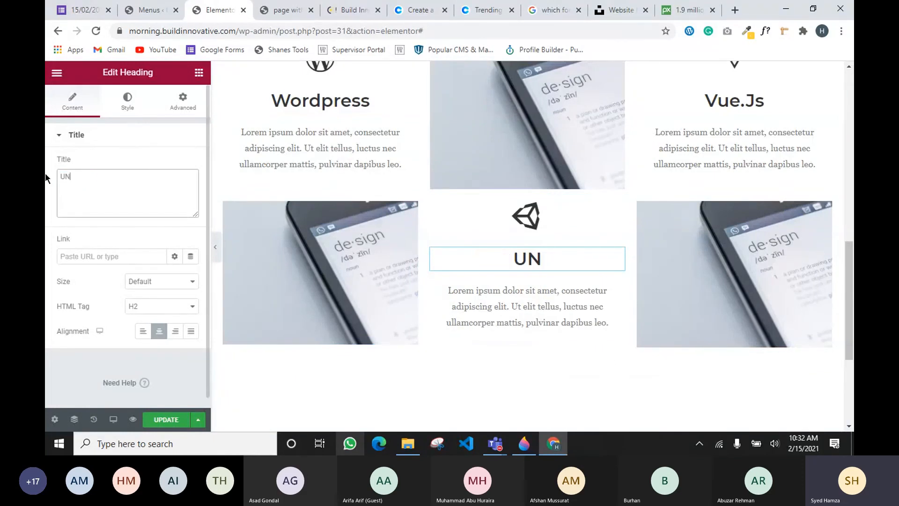
key("BackSpace")
type("nity")
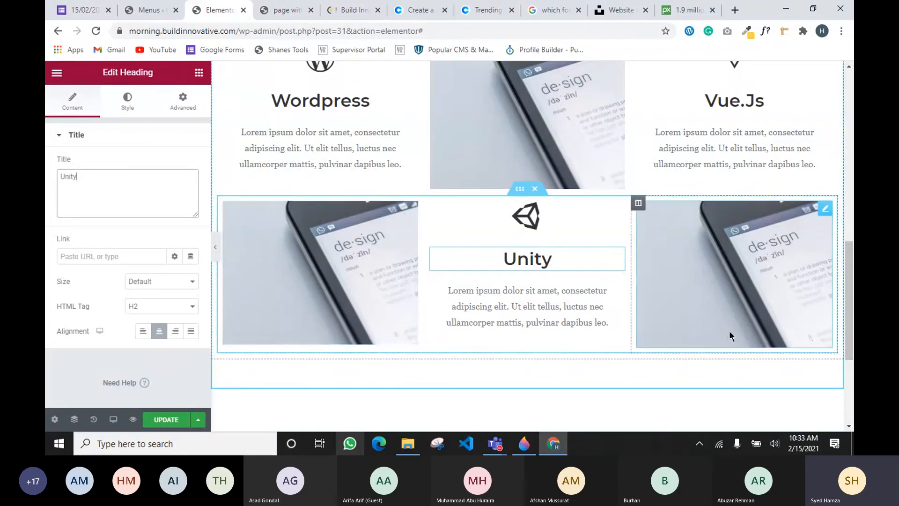
Save the page with Update and switch to the live preview tab
scroll(349, 263, "up", 1)
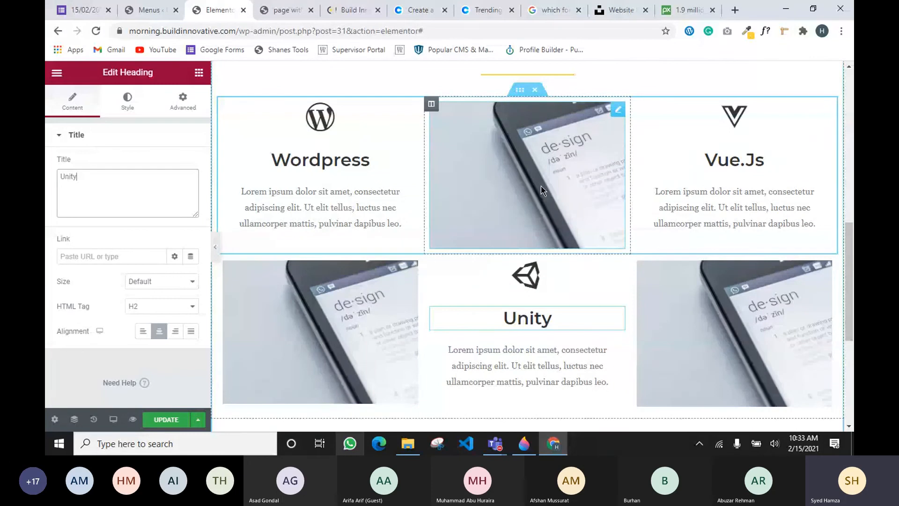
scroll(541, 189, "up", 2)
scroll(491, 214, "down", 3)
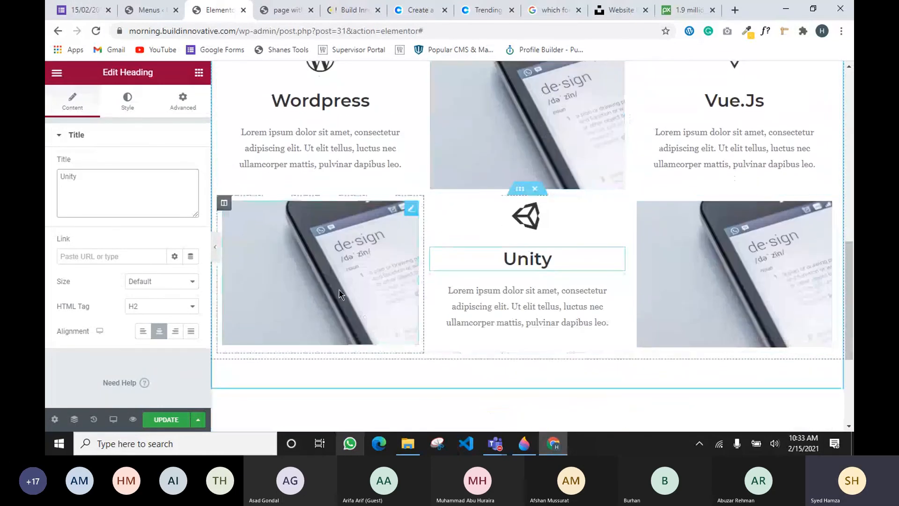
left_click(186, 415)
left_click(287, 10)
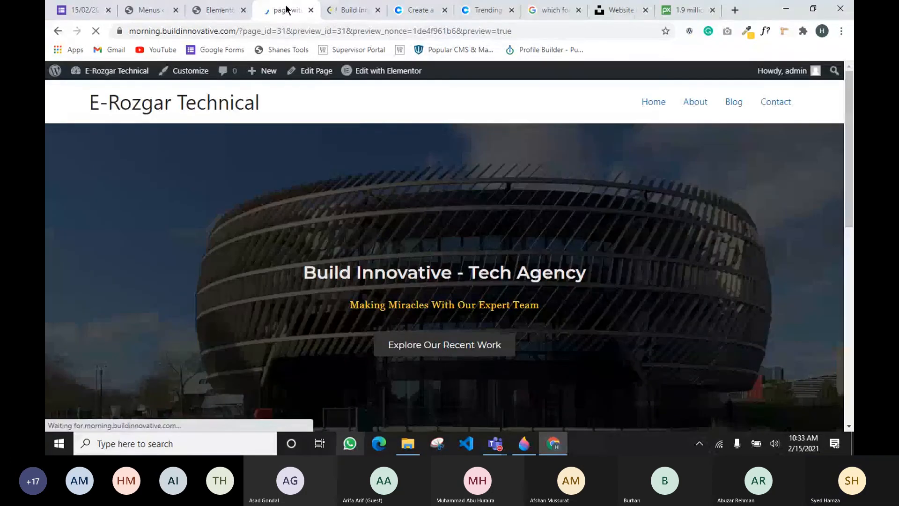
Scroll the preview down to the services grid, then go back to the Elementor tab
scroll(377, 195, "down", 3)
scroll(377, 195, "down", 6)
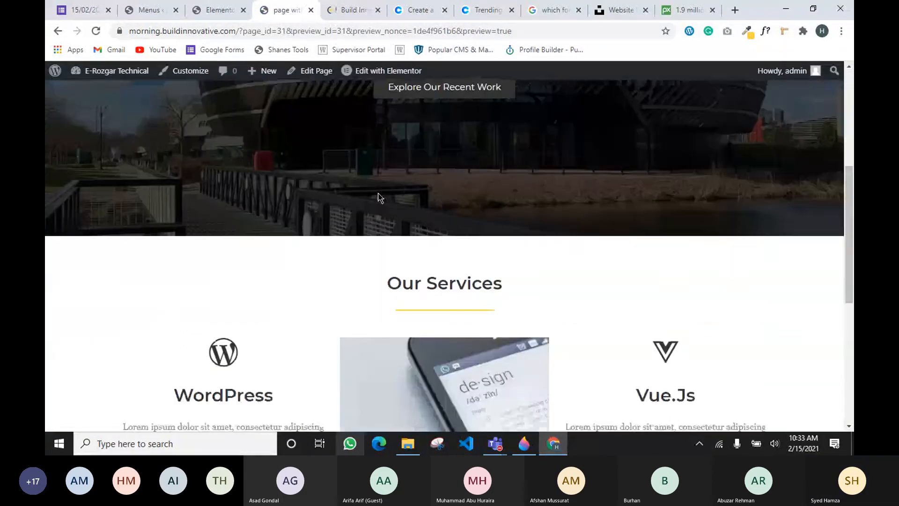
scroll(367, 182, "down", 1)
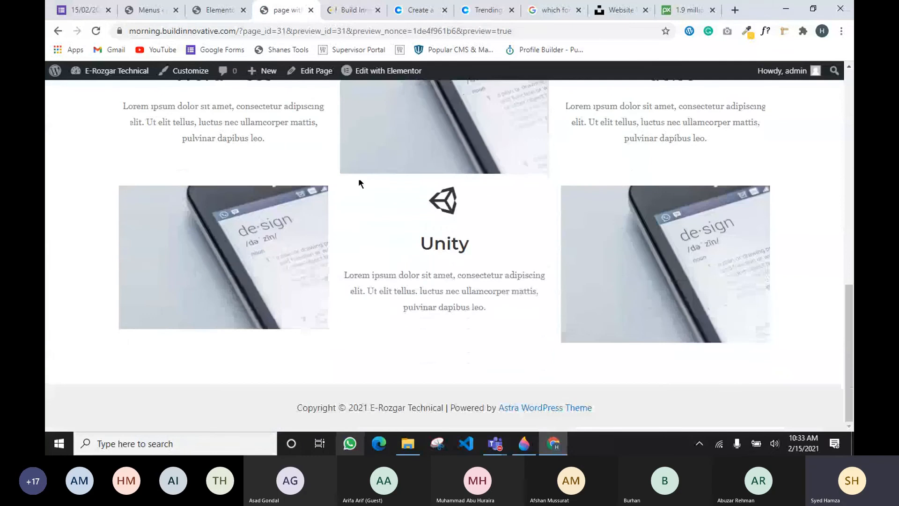
left_click(208, 9)
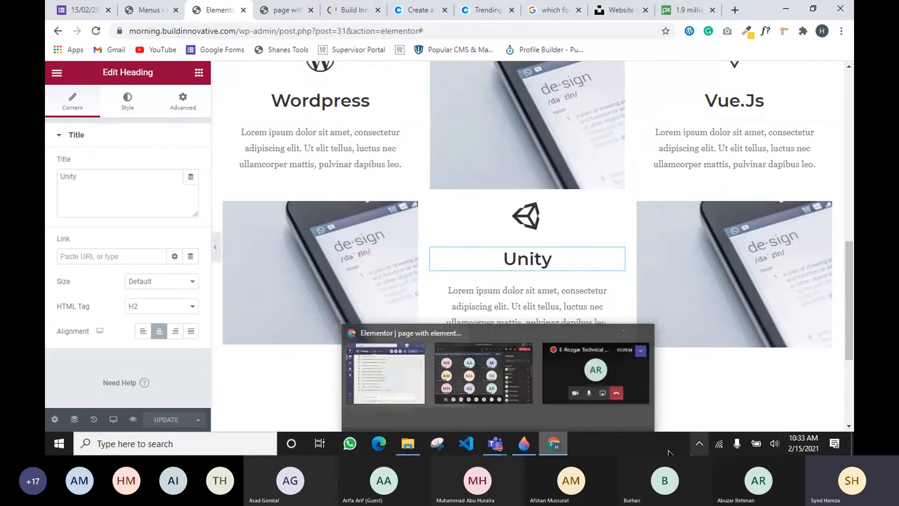
Draw a check mark beside the S row in the Paint 3D sketch and return to Chrome
left_click(523, 440)
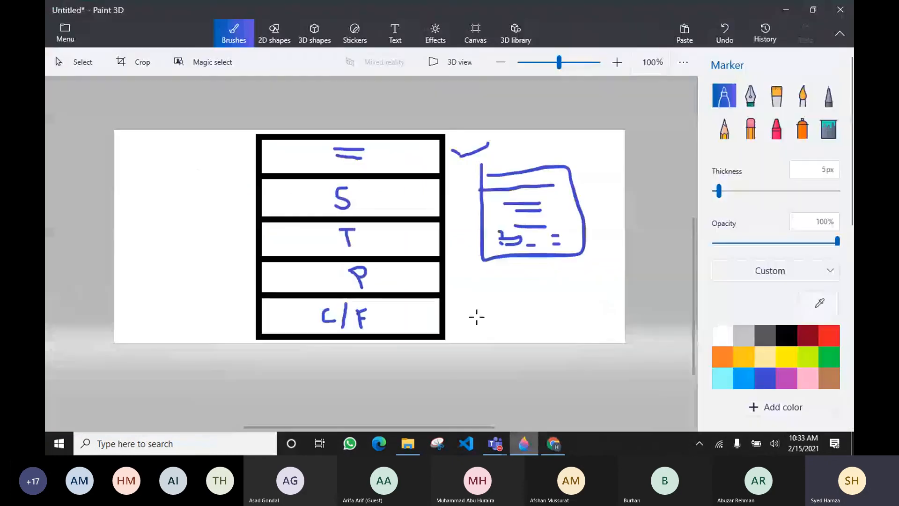
left_click_drag(450, 186, 477, 179)
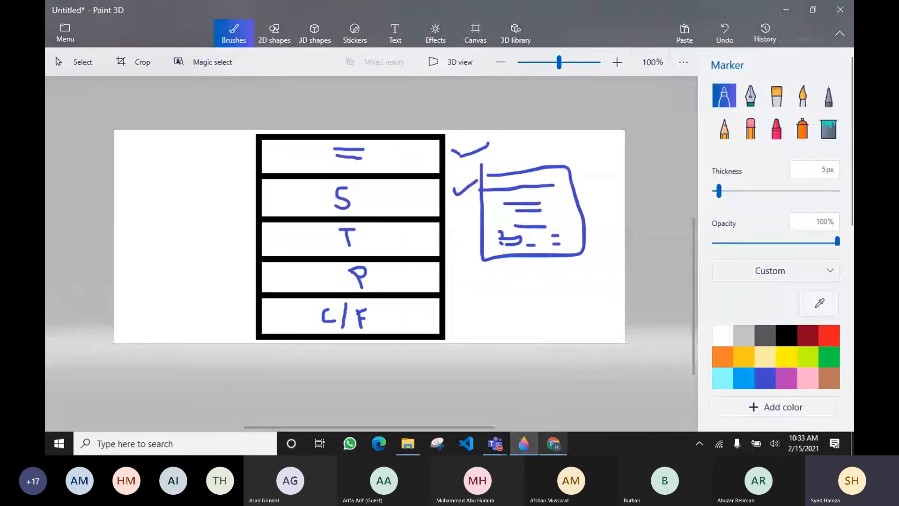
left_click(553, 443)
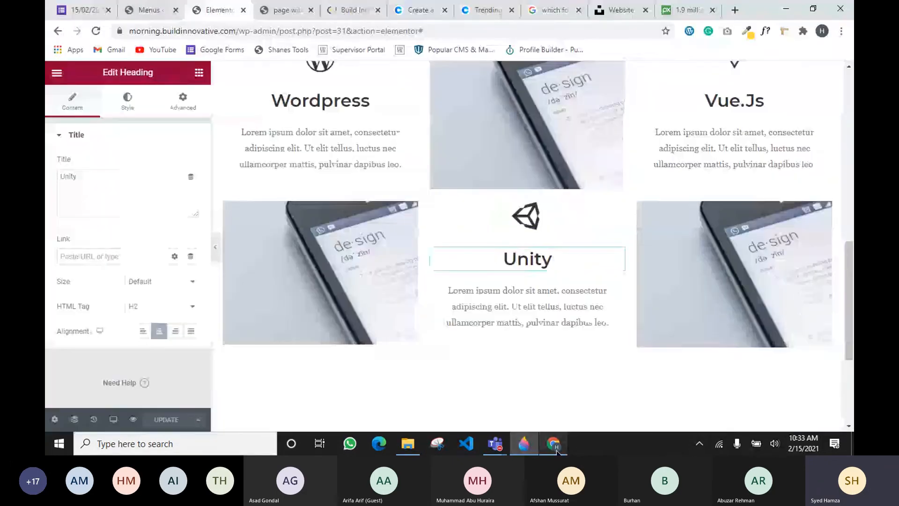
Browse the live Build Innovative homepage, then go back to the Elementor editor tab
left_click(354, 9)
scroll(350, 192, "up", 1)
left_click_drag(164, 173, 543, 199)
scroll(345, 167, "up", 10)
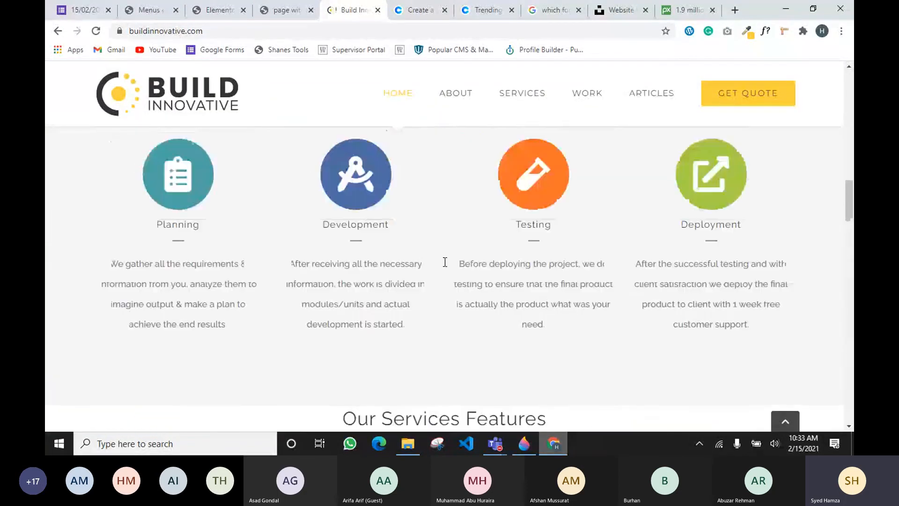
scroll(369, 232, "up", 6)
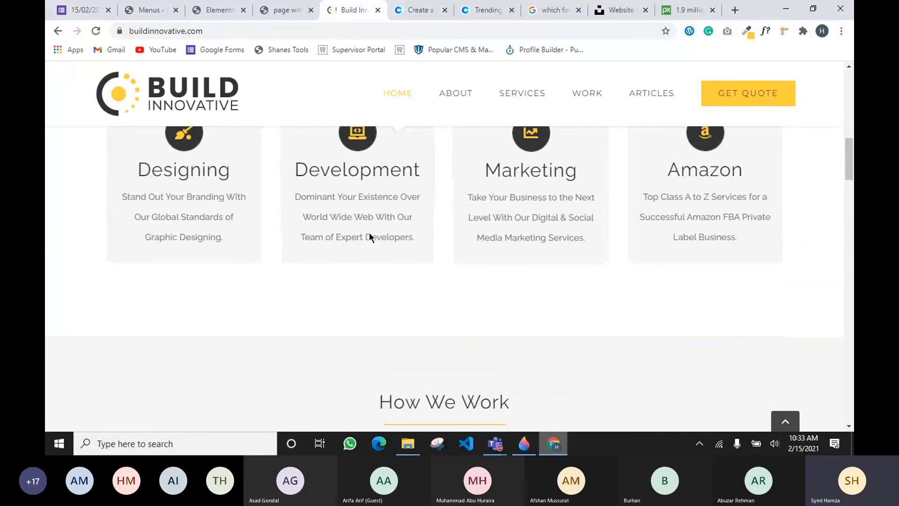
scroll(179, 228, "up", 3)
mouse_move(240, 239)
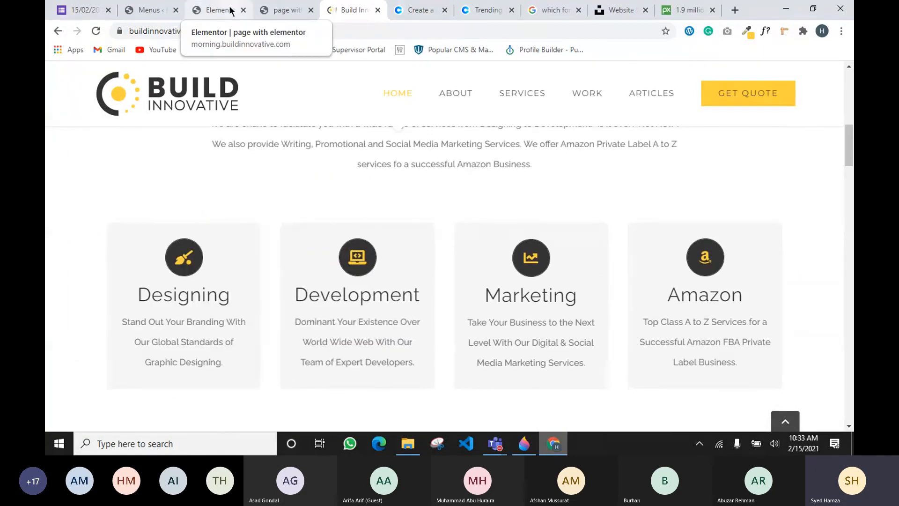
scroll(254, 154, "up", 5)
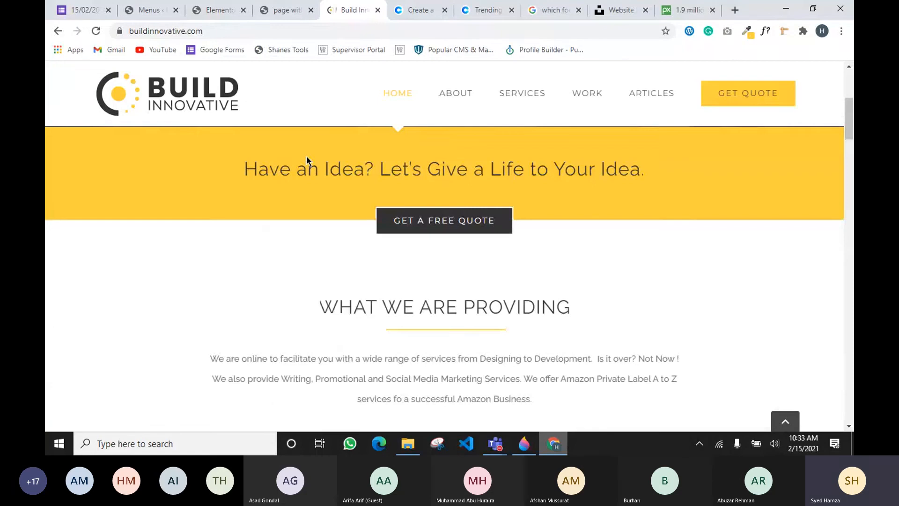
left_click(212, 12)
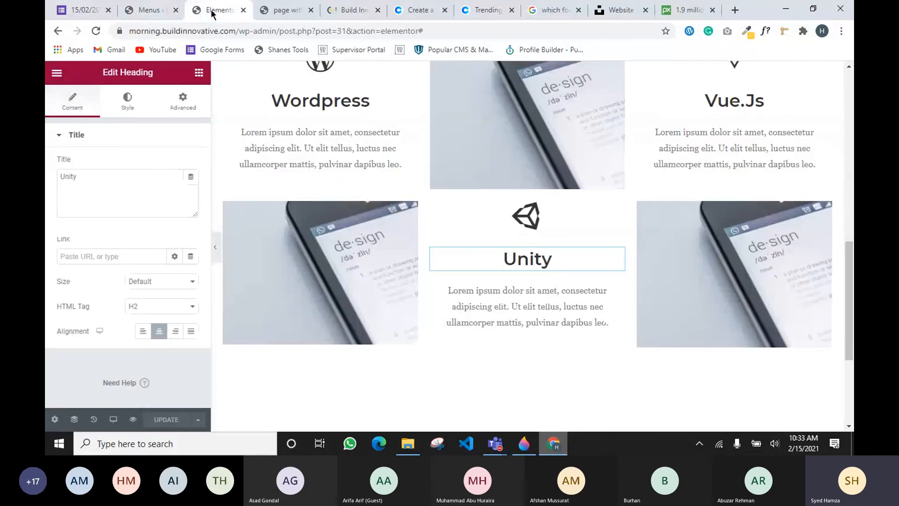
Duplicate the Our Services section and select the new copy below the Unity row
scroll(355, 123, "up", 3)
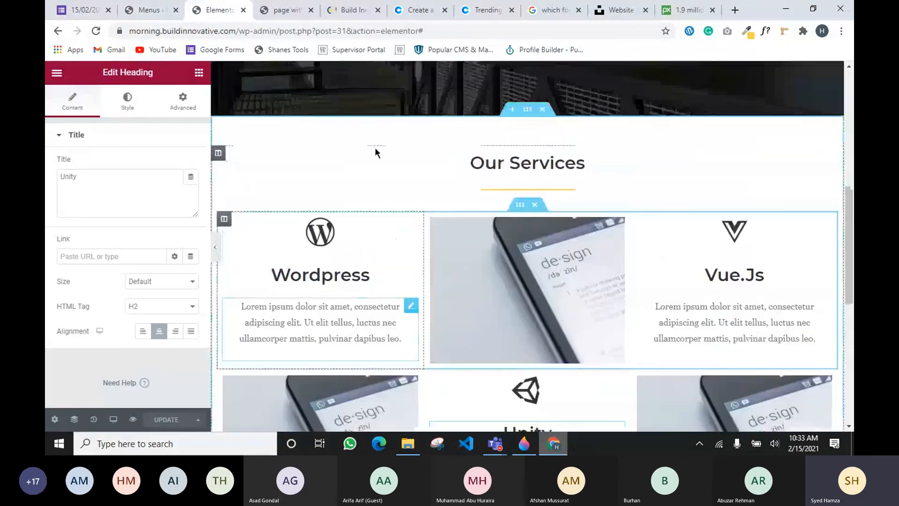
scroll(384, 155, "up", 5)
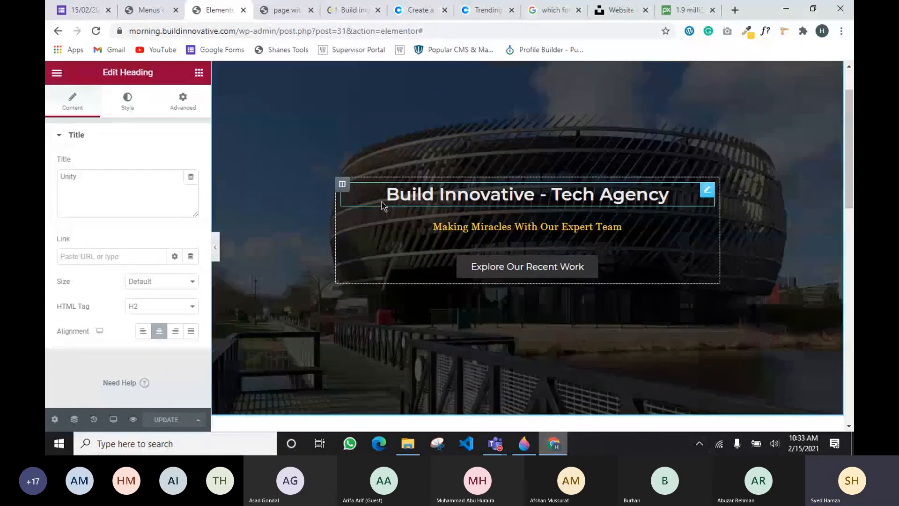
scroll(418, 250, "down", 1)
scroll(418, 250, "down", 11)
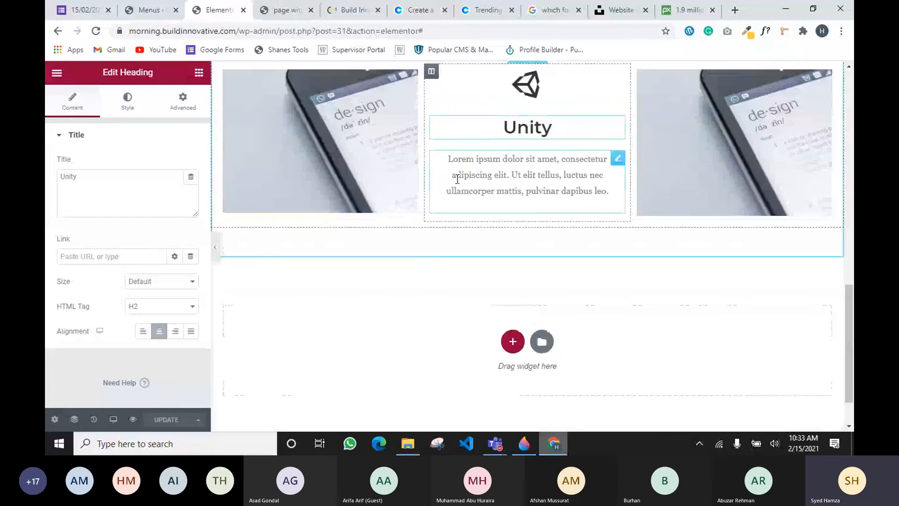
scroll(504, 176, "up", 7)
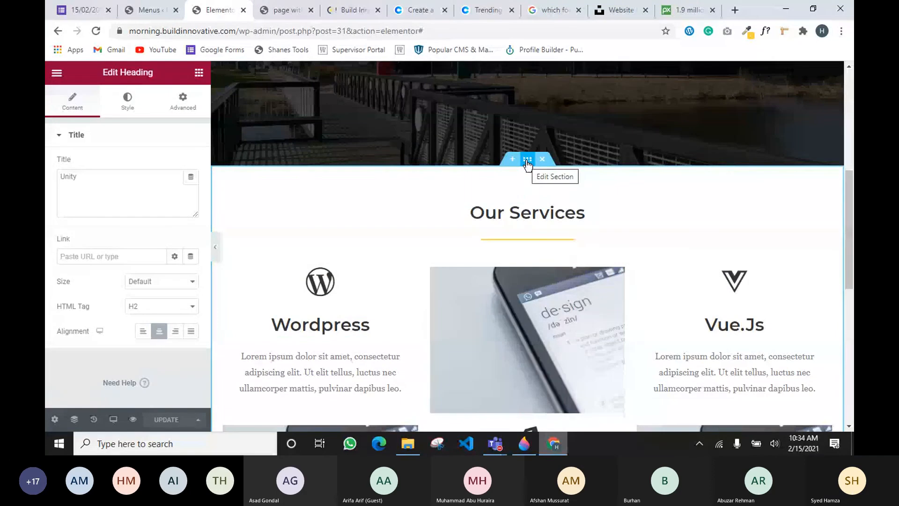
right_click(527, 164)
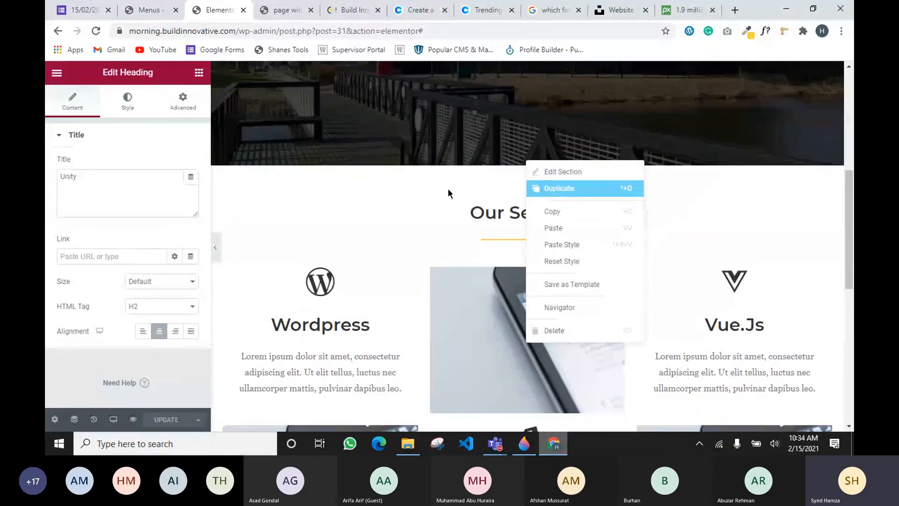
left_click(558, 190)
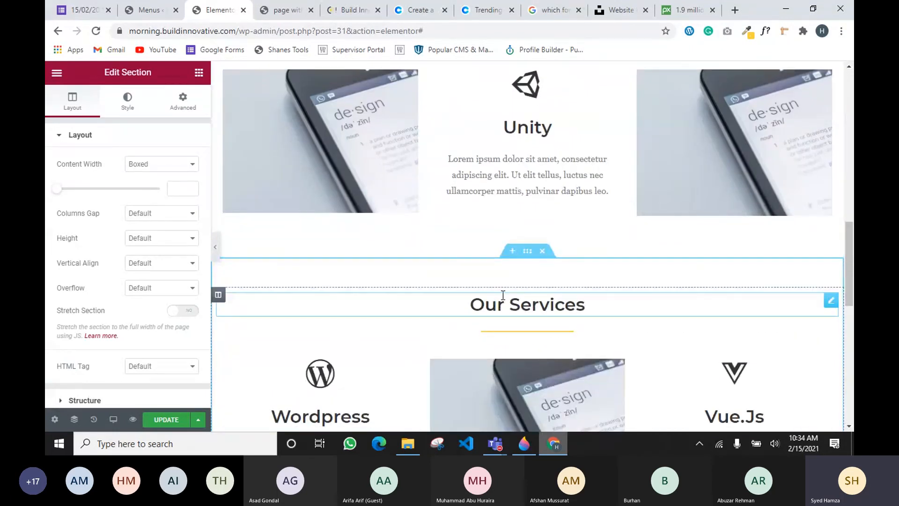
scroll(513, 274, "down", 1)
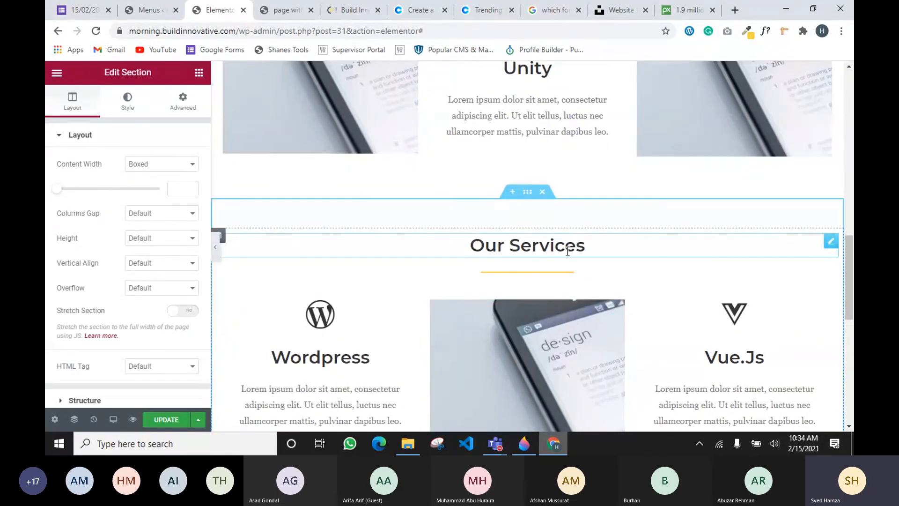
left_click(528, 194)
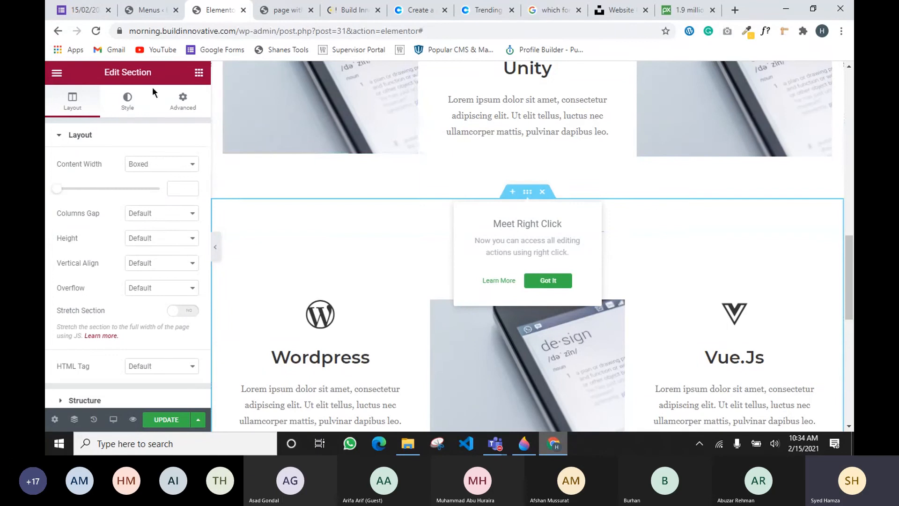
Give the duplicated section a Classic background using the dark Primary global colour
left_click(118, 108)
left_click(143, 189)
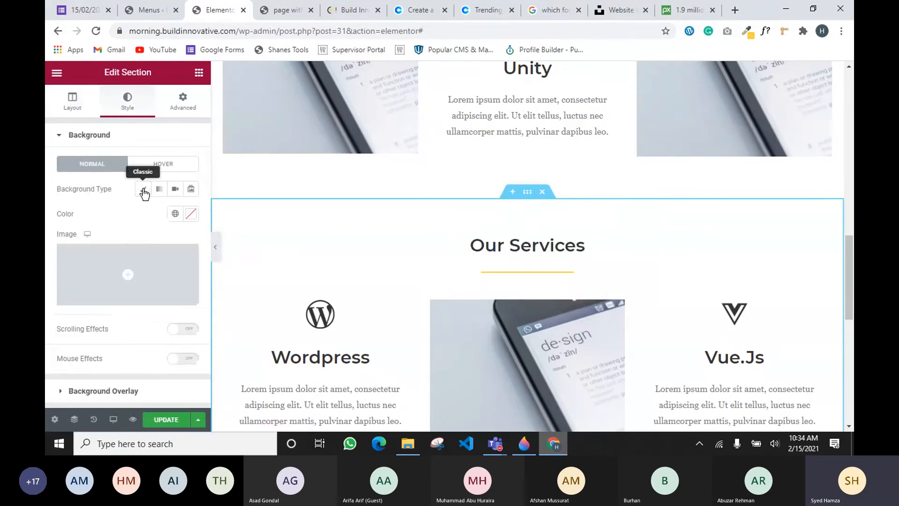
left_click(175, 213)
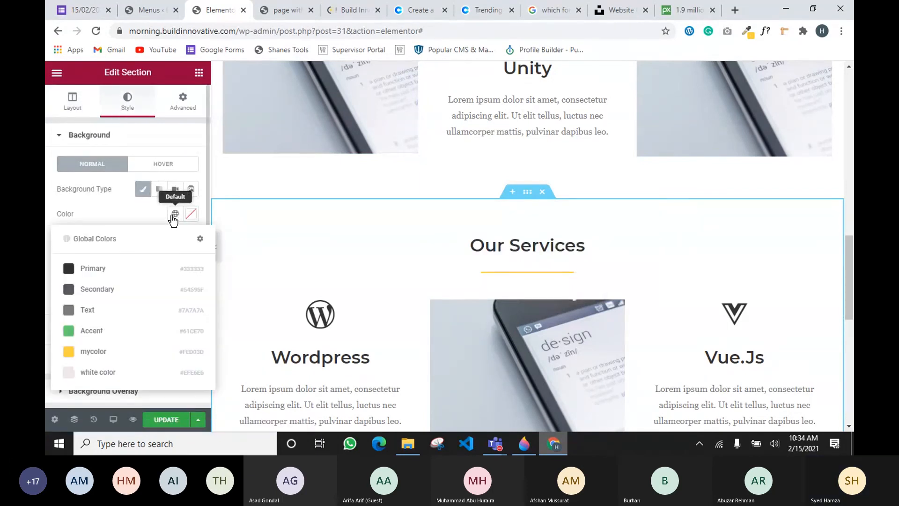
left_click(126, 277)
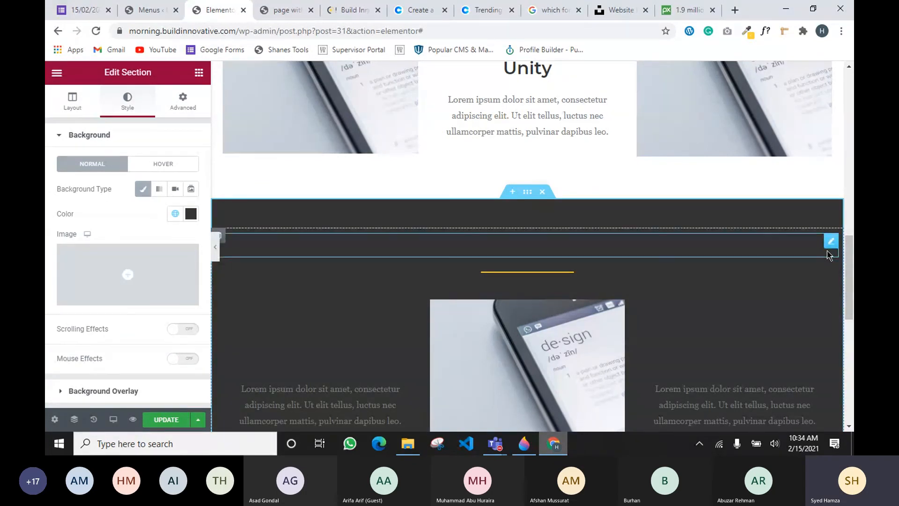
Copy the hero 'Build Innovative - Tech Agency' heading and paste its style onto the dark section's heading
right_click(832, 246)
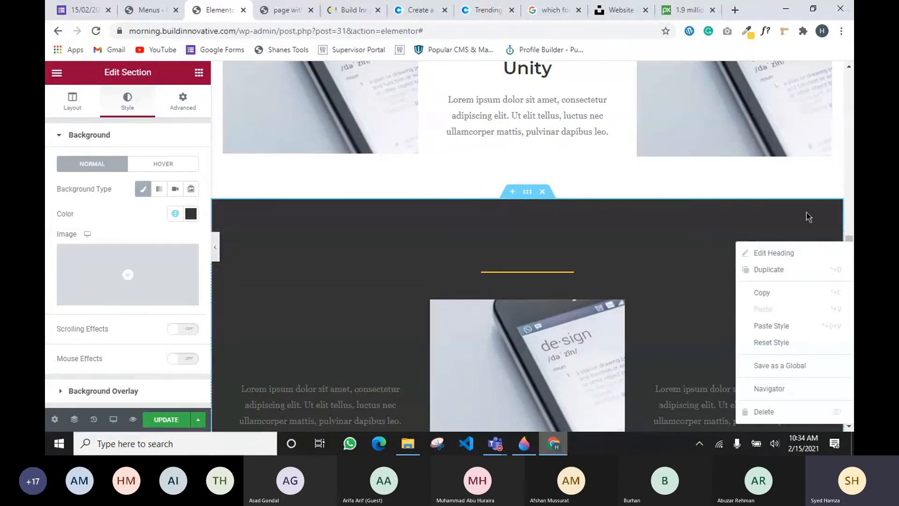
scroll(620, 139, "up", 10)
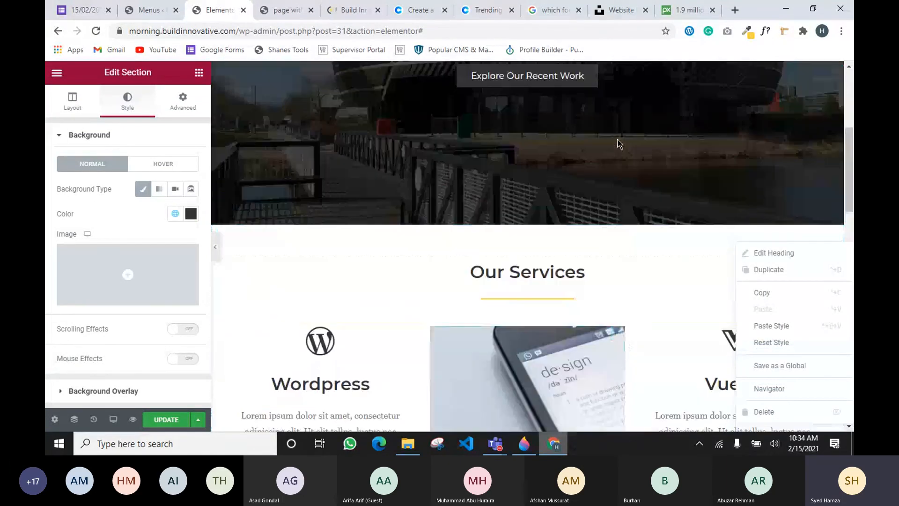
scroll(619, 142, "up", 3)
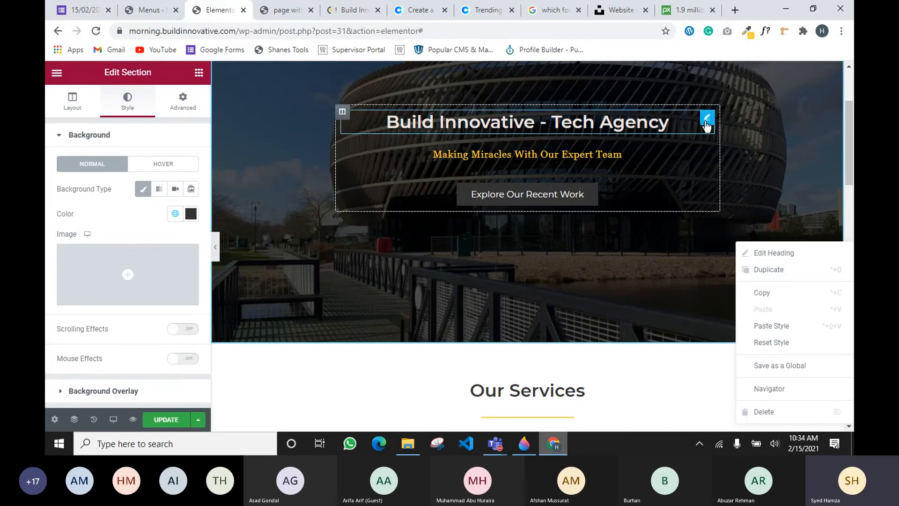
right_click(706, 123)
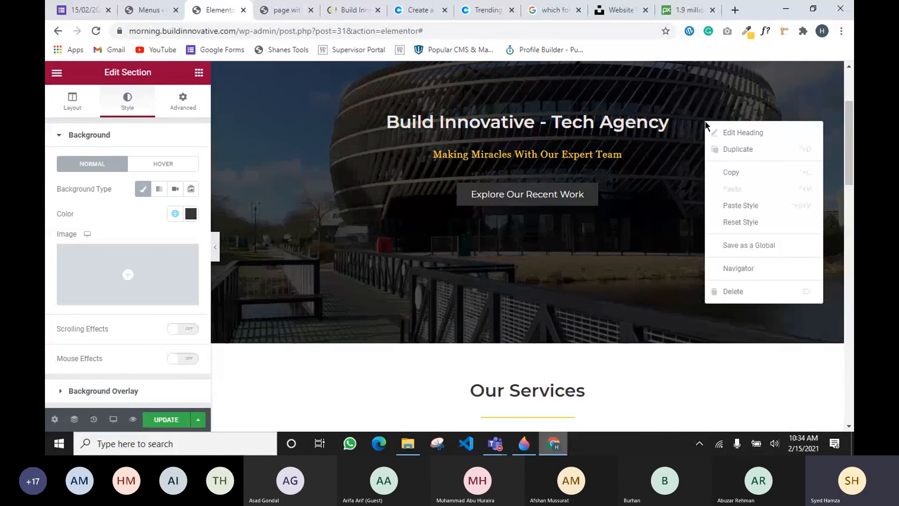
left_click(744, 177)
scroll(744, 177, "down", 10)
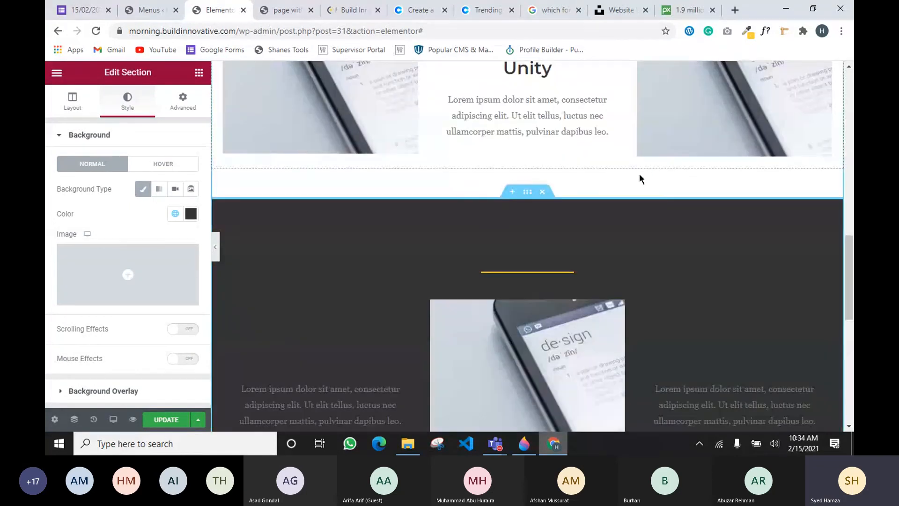
right_click(831, 248)
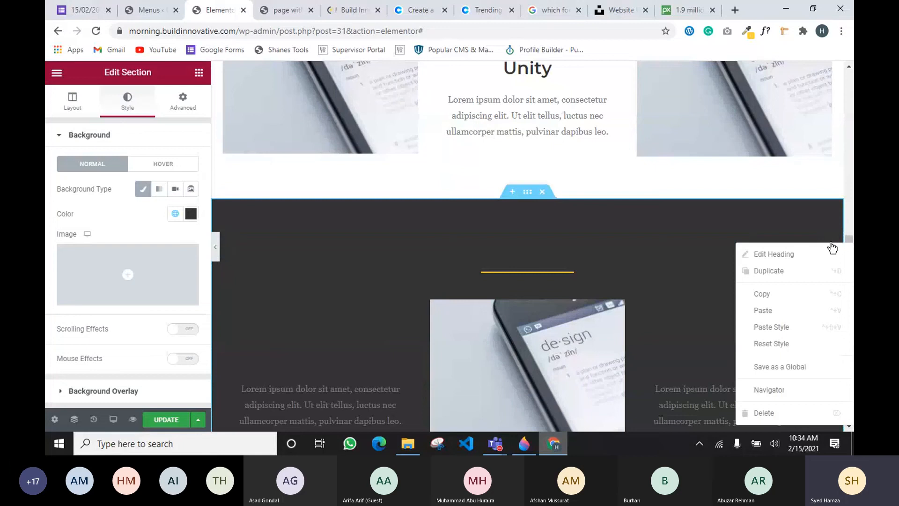
left_click(783, 295)
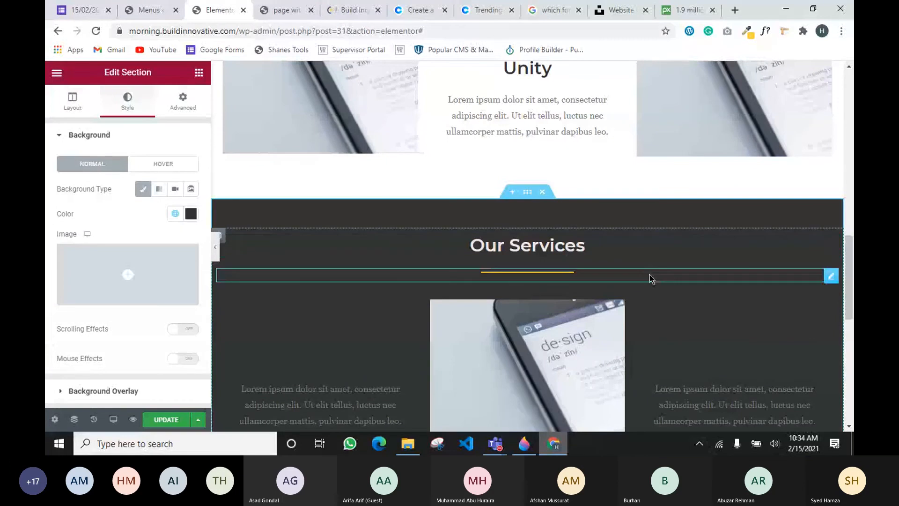
scroll(595, 266, "up", 10)
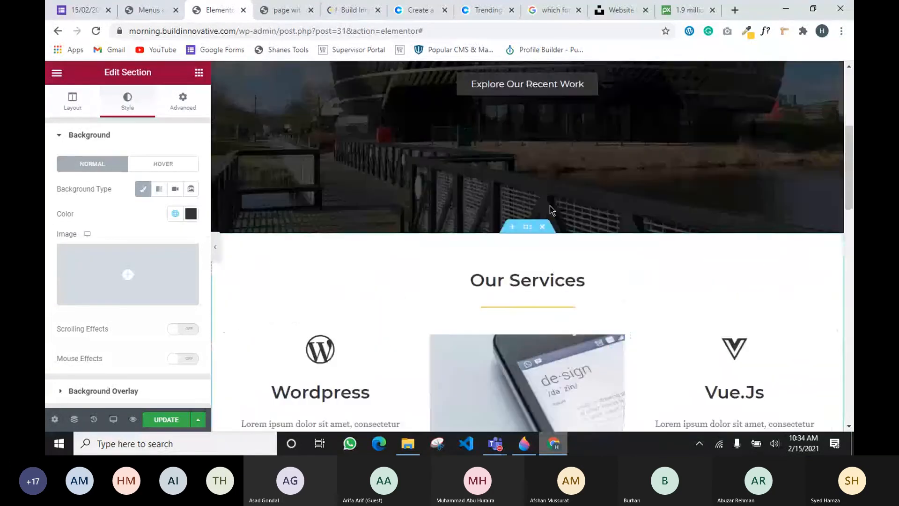
scroll(550, 206, "up", 3)
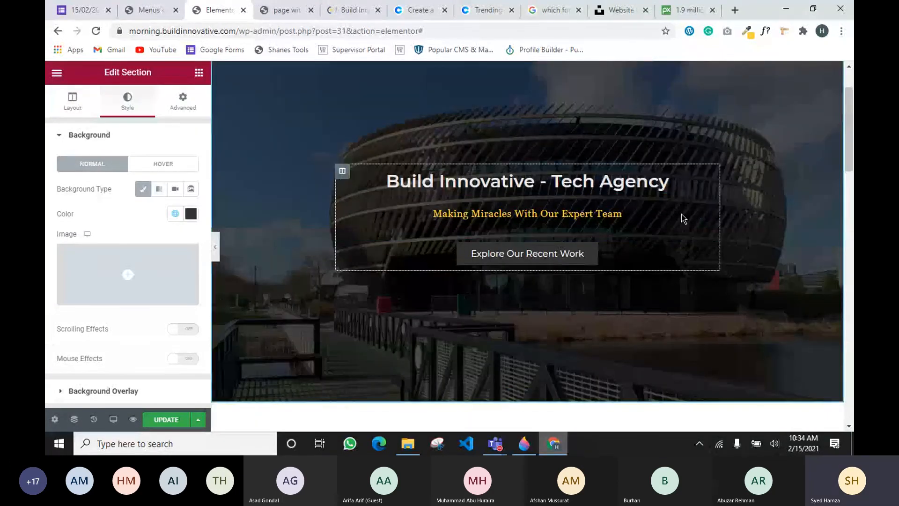
scroll(616, 311, "down", 2)
scroll(615, 315, "up", 3)
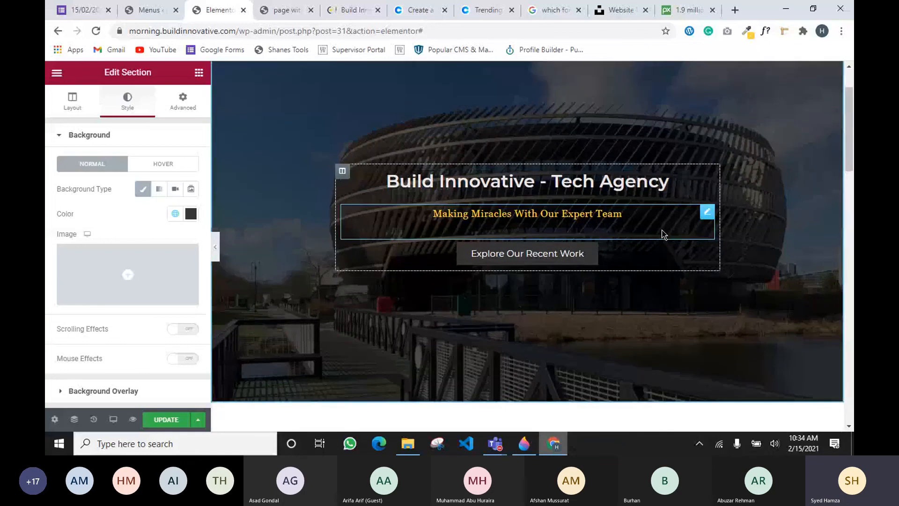
scroll(662, 233, "down", 10)
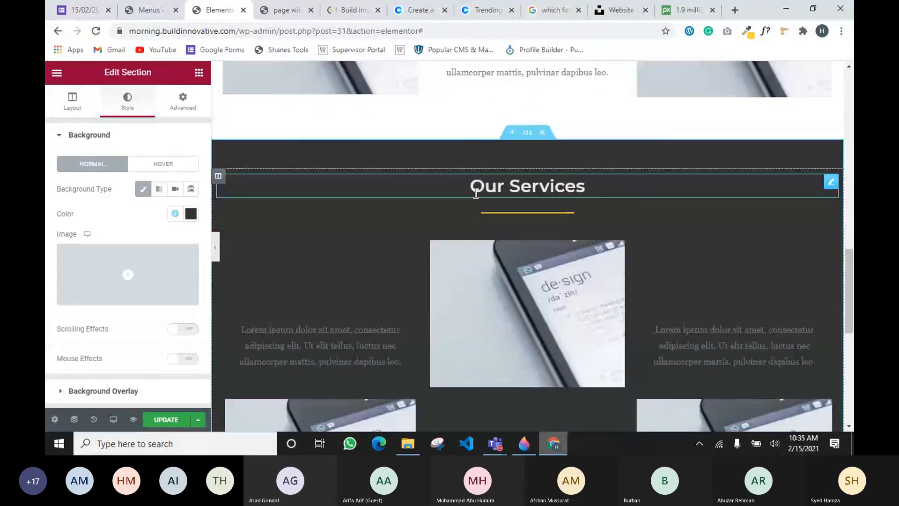
Rename the dark section's heading from Our Services to 'Testimonials'
left_click(492, 192)
left_click_drag(122, 177, 47, 178)
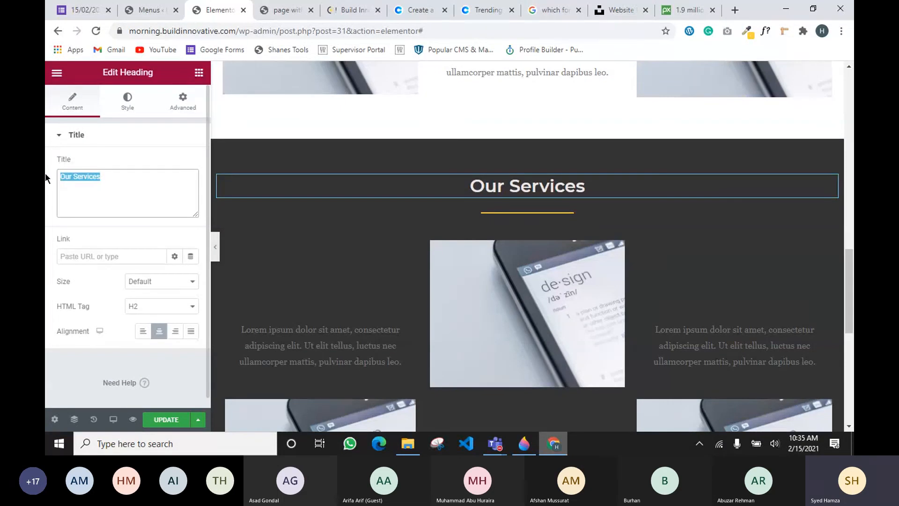
key("BackSpace")
type("Tes")
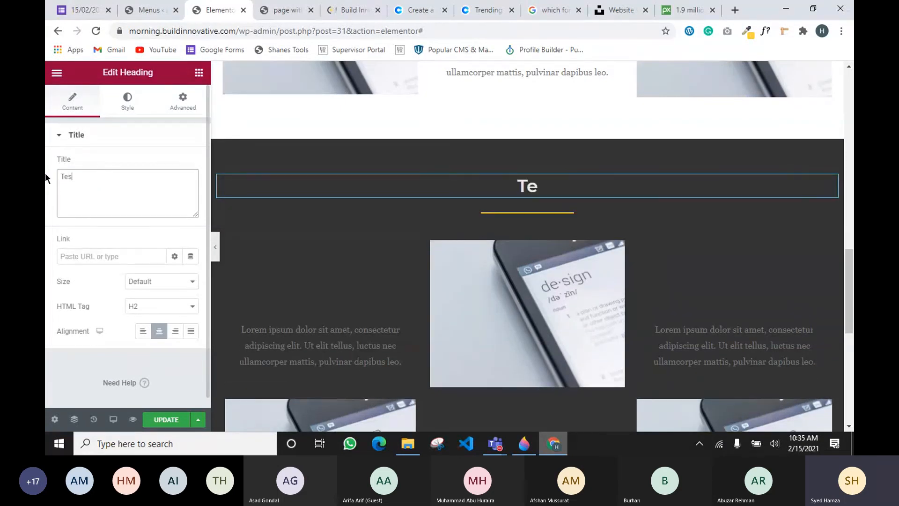
type("tim")
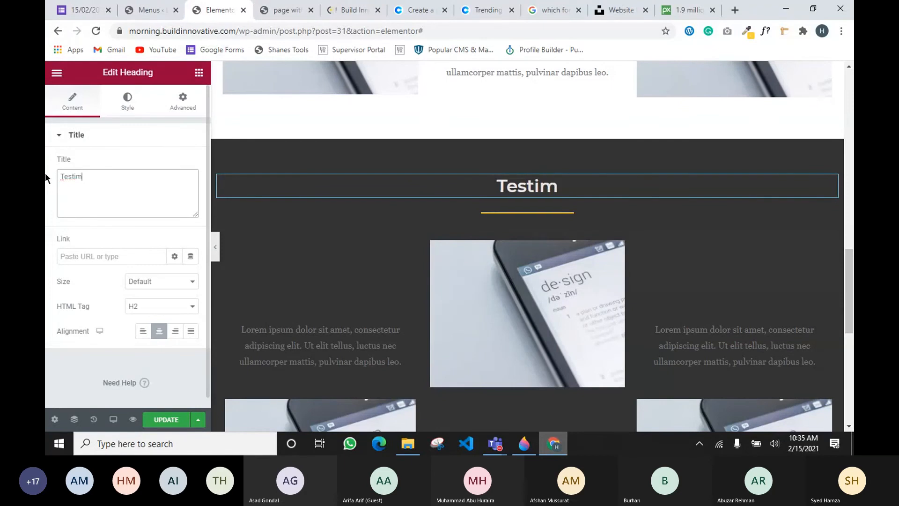
type("onials")
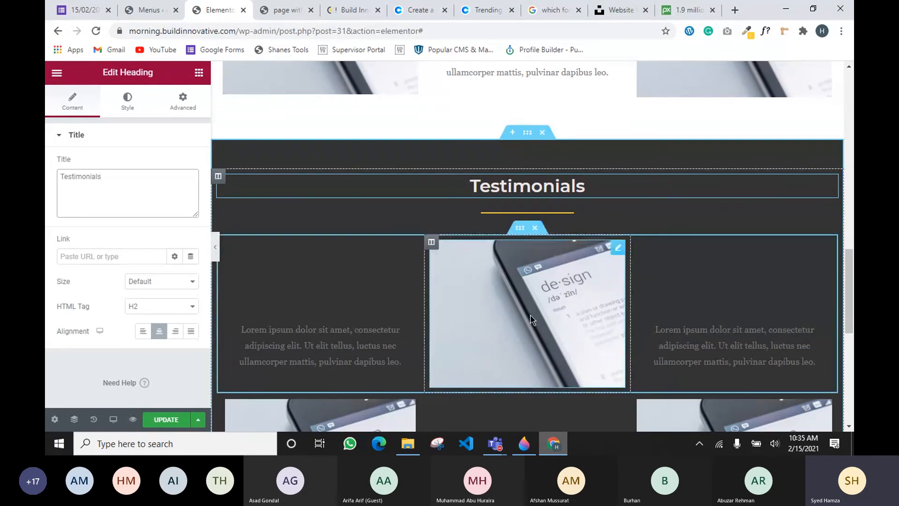
Delete the card and image rows under the Testimonials heading using their X handles
scroll(530, 320, "down", 1)
scroll(530, 315, "down", 1)
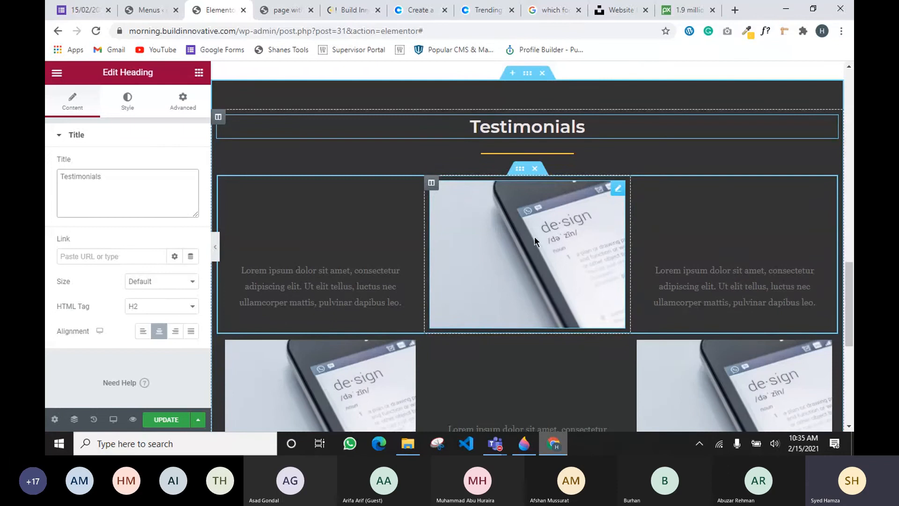
left_click(536, 170)
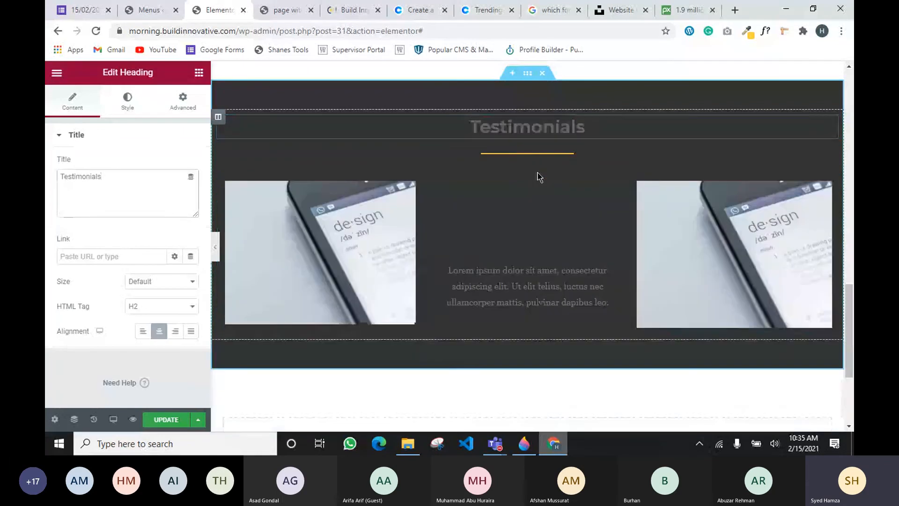
left_click(535, 170)
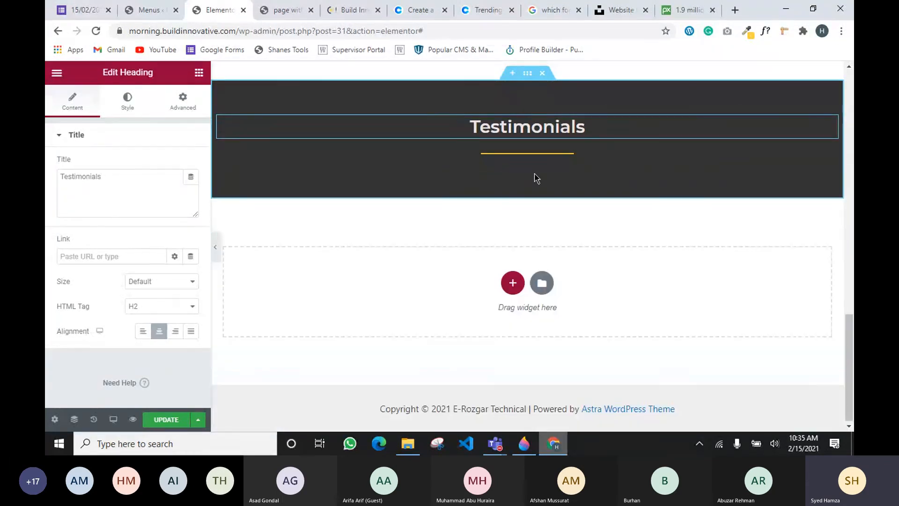
key("ctrl+z")
key("ctrl+z")
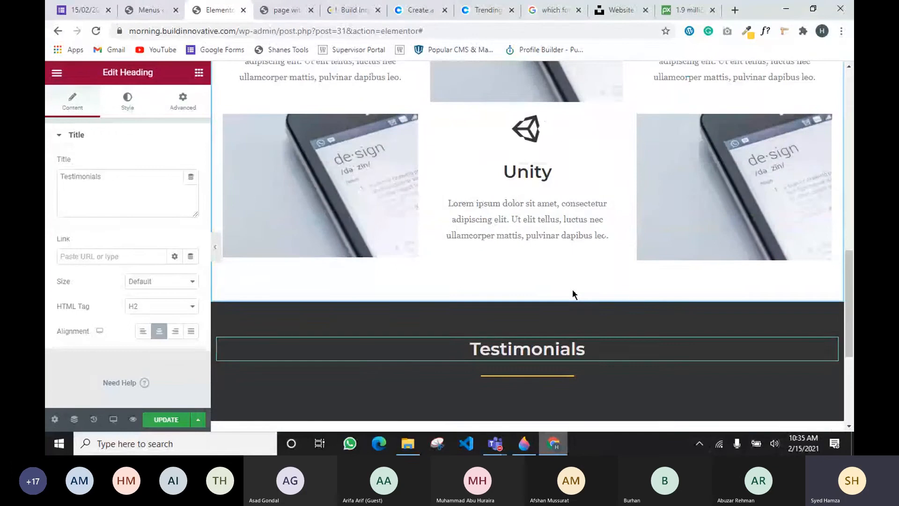
Minimize the Teams meeting window, select the divider under Testimonials, and reopen the Elements panel
scroll(573, 294, "up", 4)
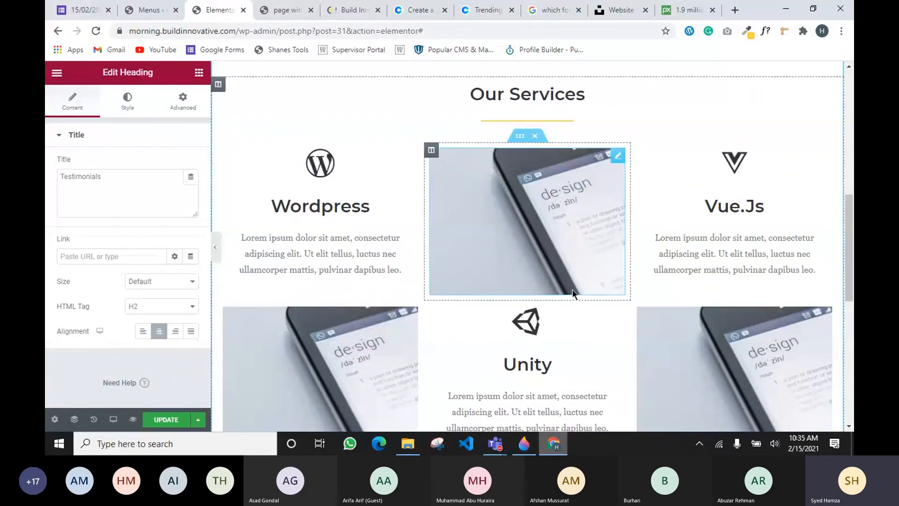
left_click(199, 75)
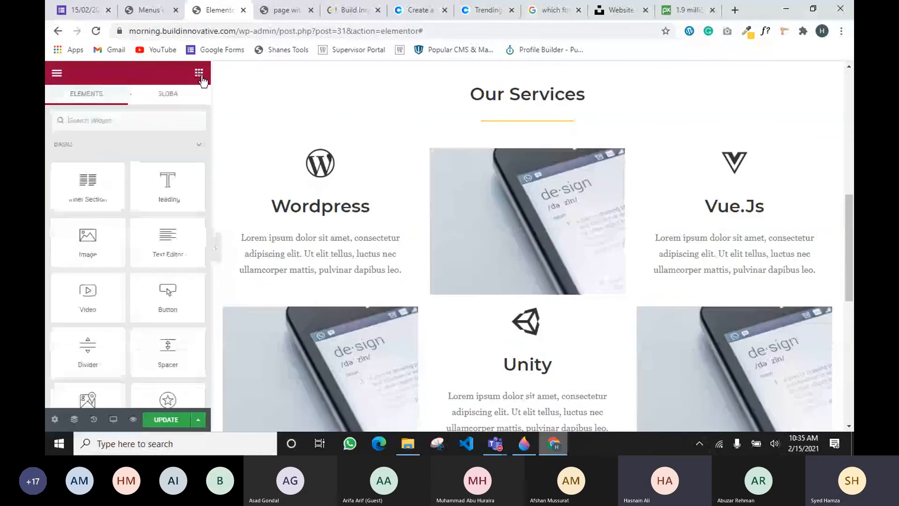
left_click(495, 443)
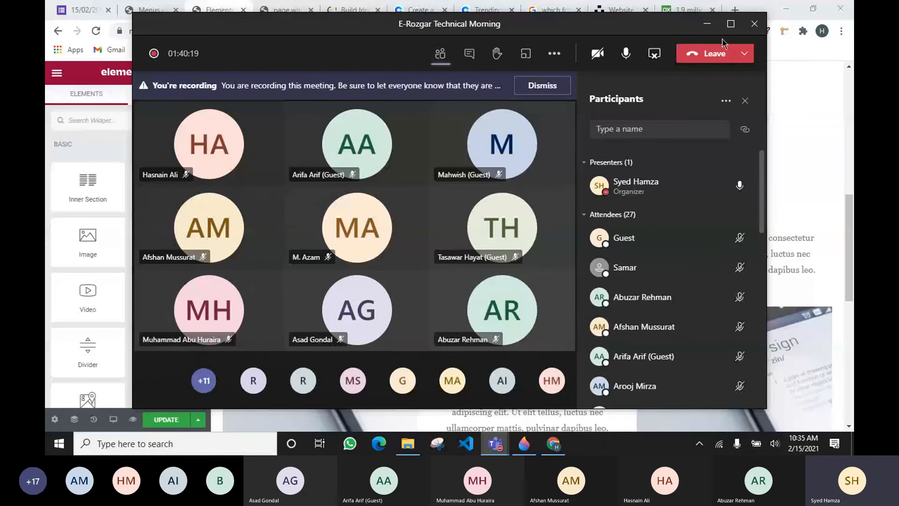
left_click(708, 27)
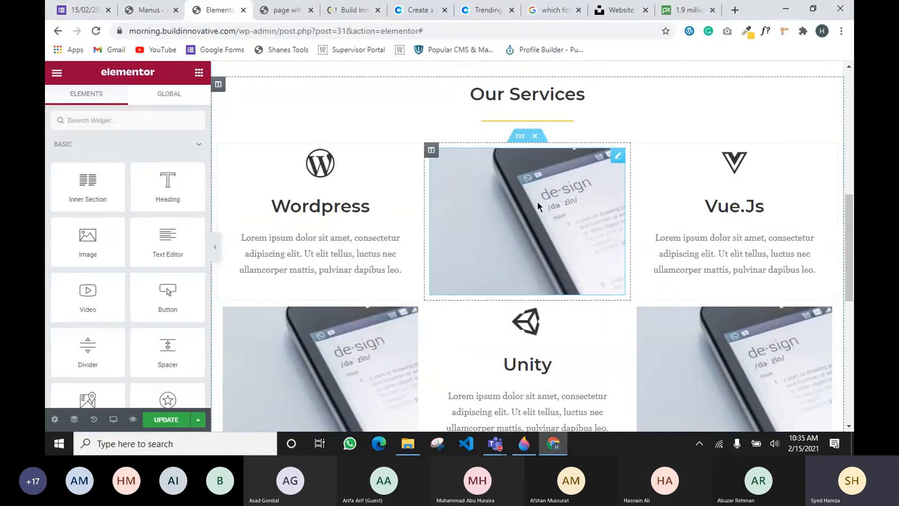
scroll(537, 201, "up", 3)
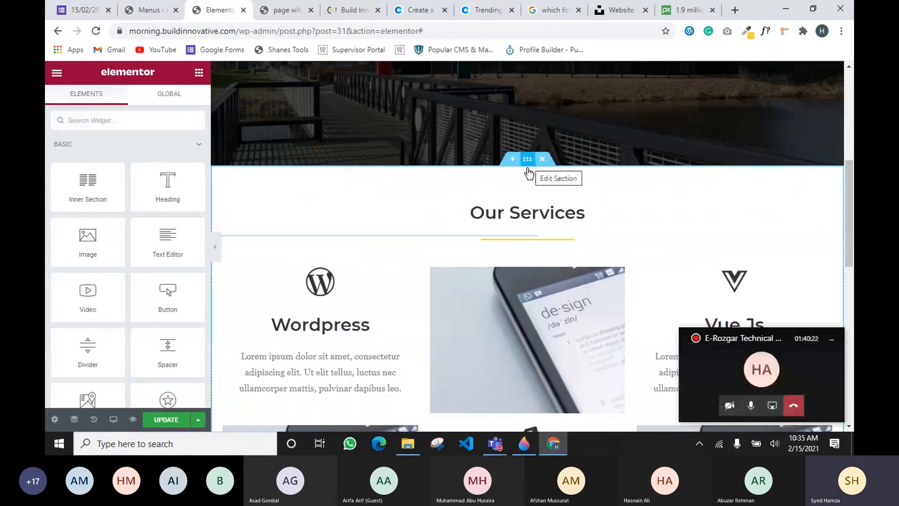
scroll(523, 201, "down", 5)
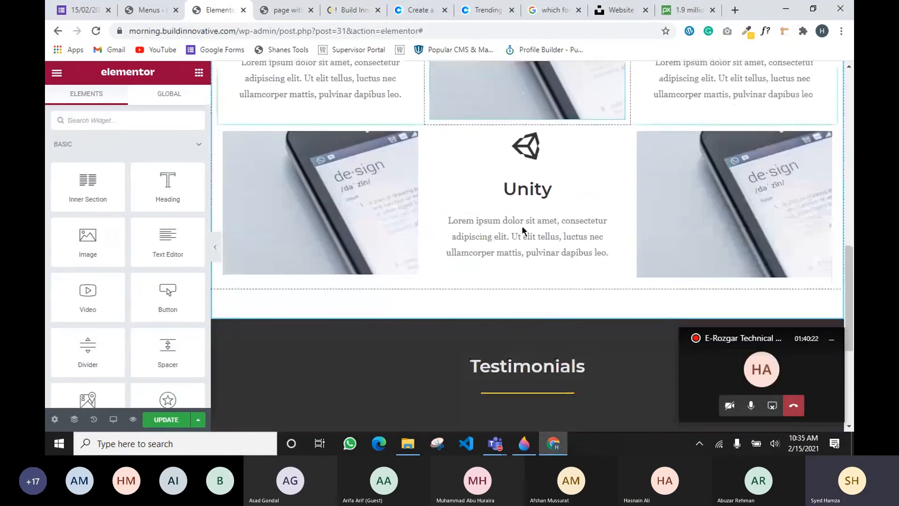
left_click(538, 394)
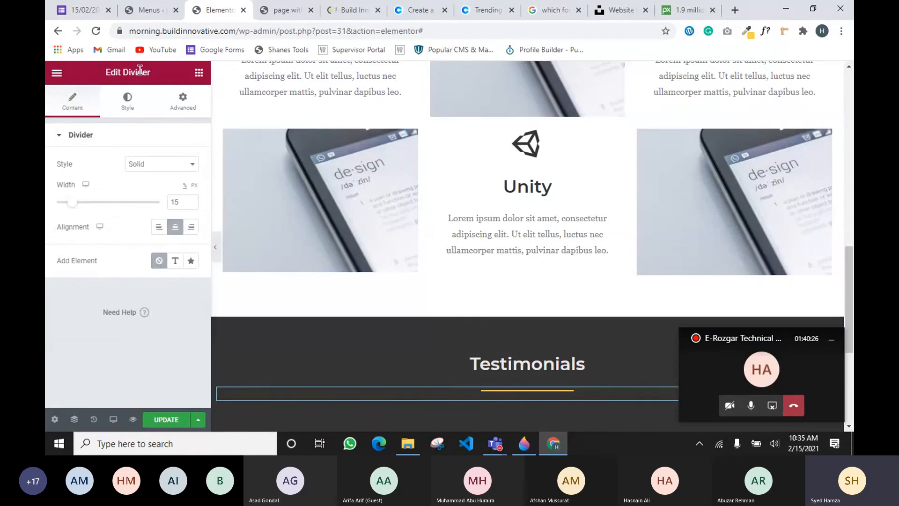
scroll(599, 269, "down", 5)
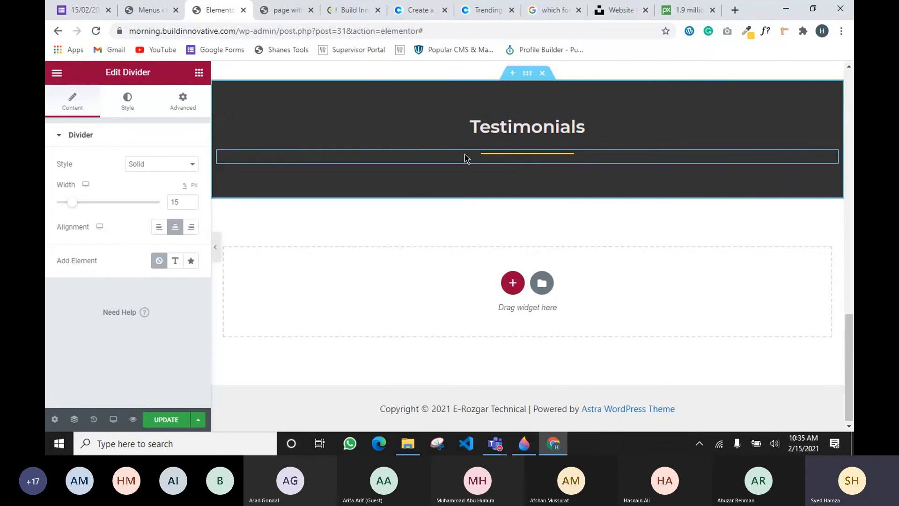
left_click(199, 73)
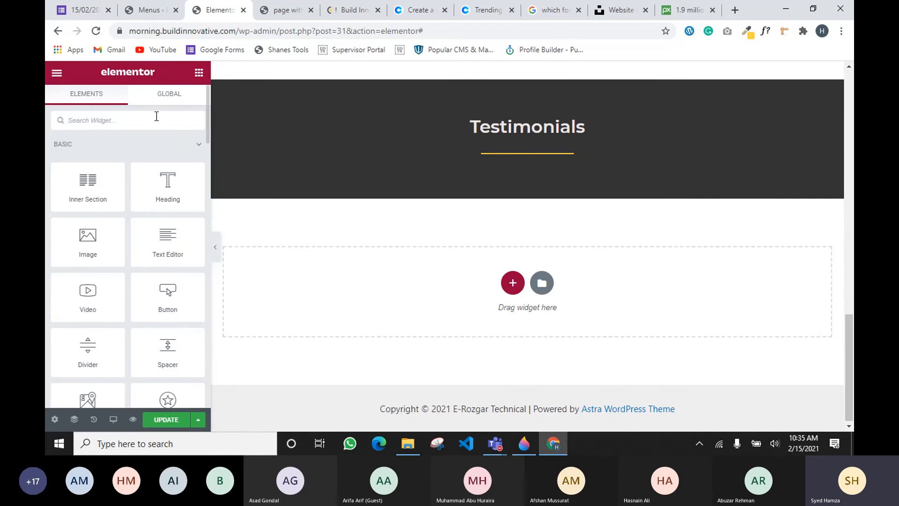
Search widgets for 'tes' and drop a Testimonial Carousel under the Testimonials heading
type("tes")
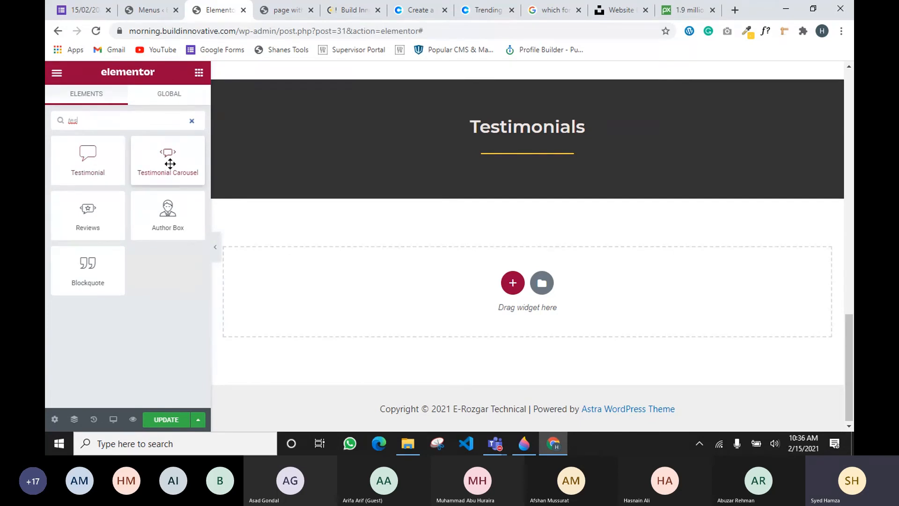
left_click_drag(170, 164, 515, 167)
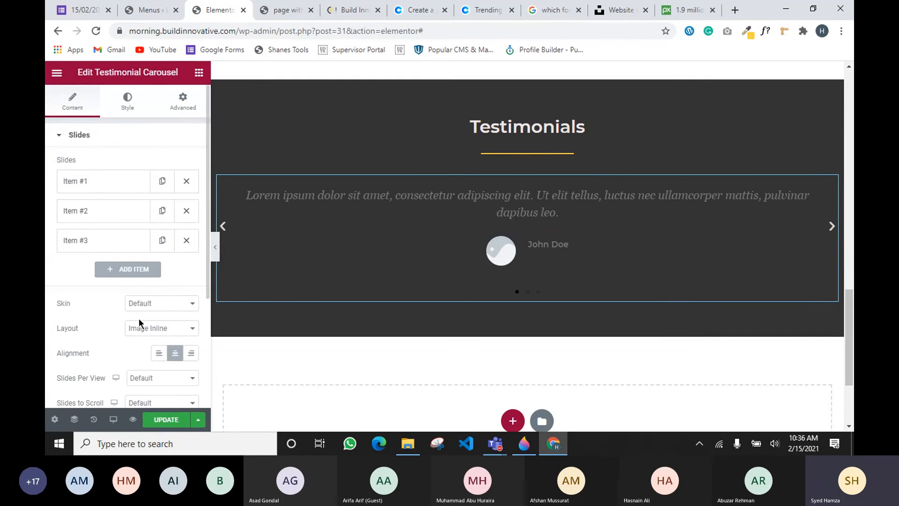
scroll(136, 314, "down", 1)
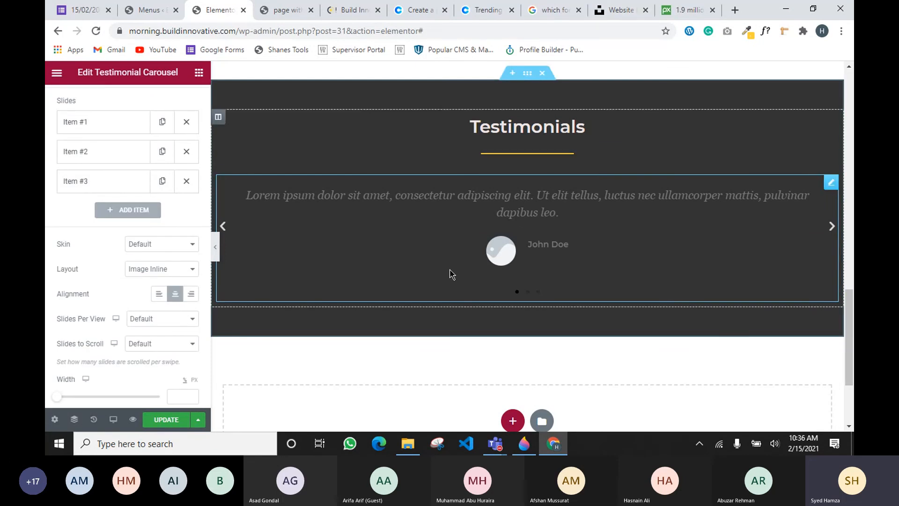
scroll(146, 269, "up", 1)
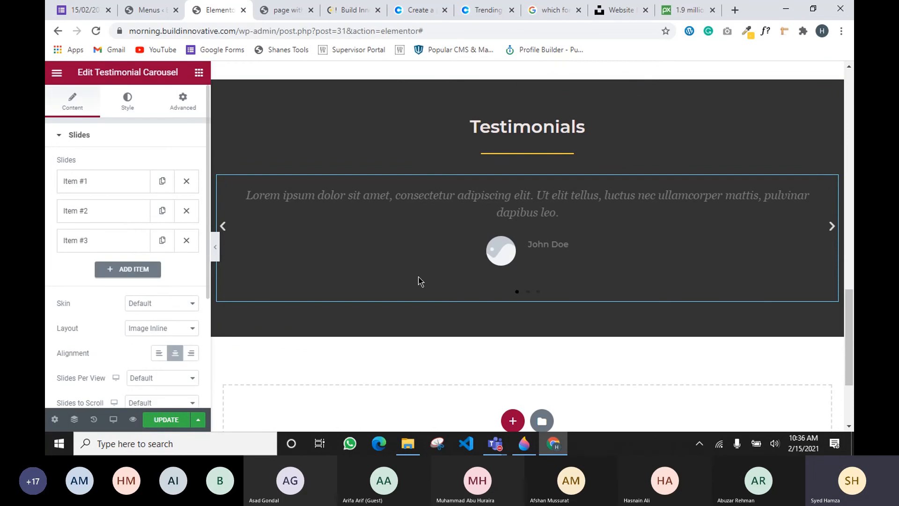
left_click(324, 7)
scroll(449, 243, "down", 10)
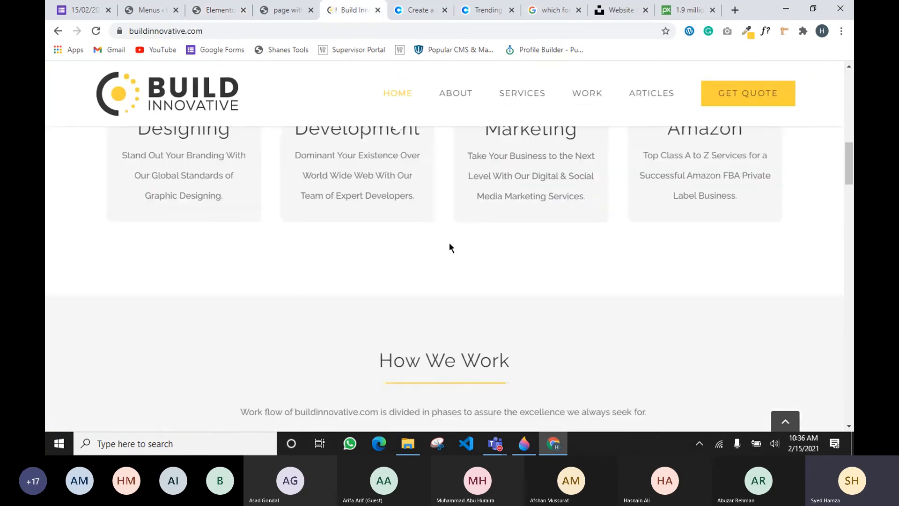
scroll(448, 243, "down", 5)
scroll(429, 215, "down", 5)
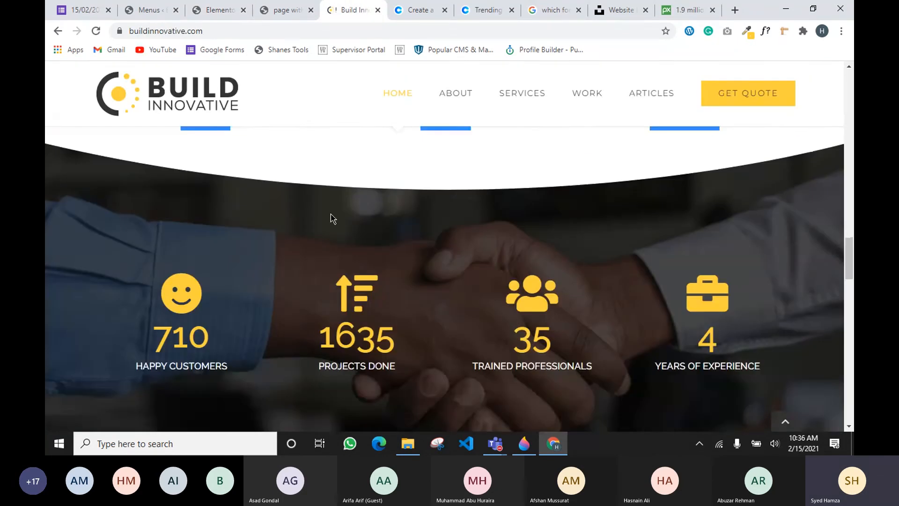
scroll(340, 236, "down", 10)
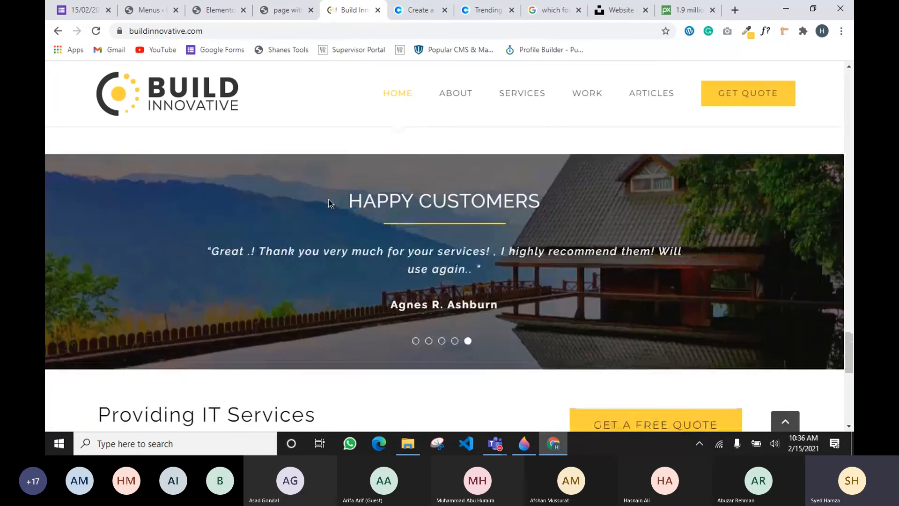
left_click_drag(211, 252, 588, 289)
left_click(588, 289)
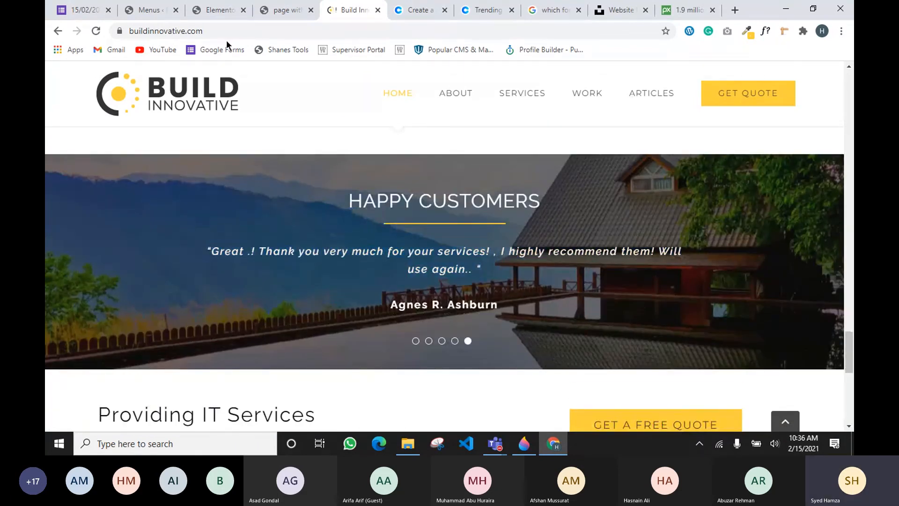
left_click(220, 10)
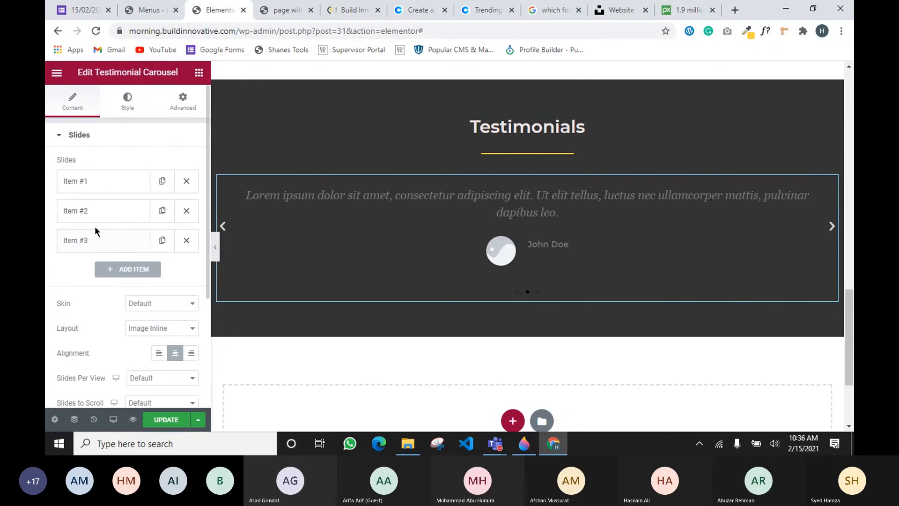
Set slide Item #1's image to user.png from the Media Library
left_click(104, 188)
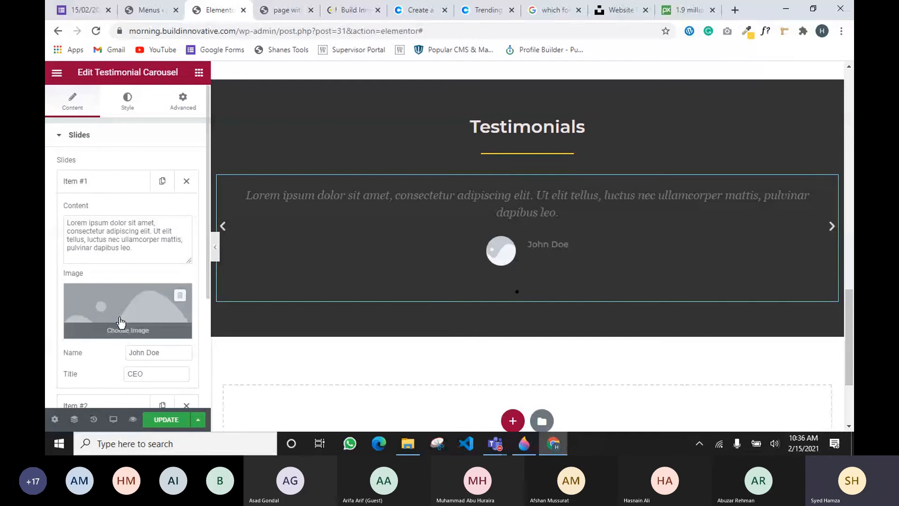
scroll(123, 319, "down", 3)
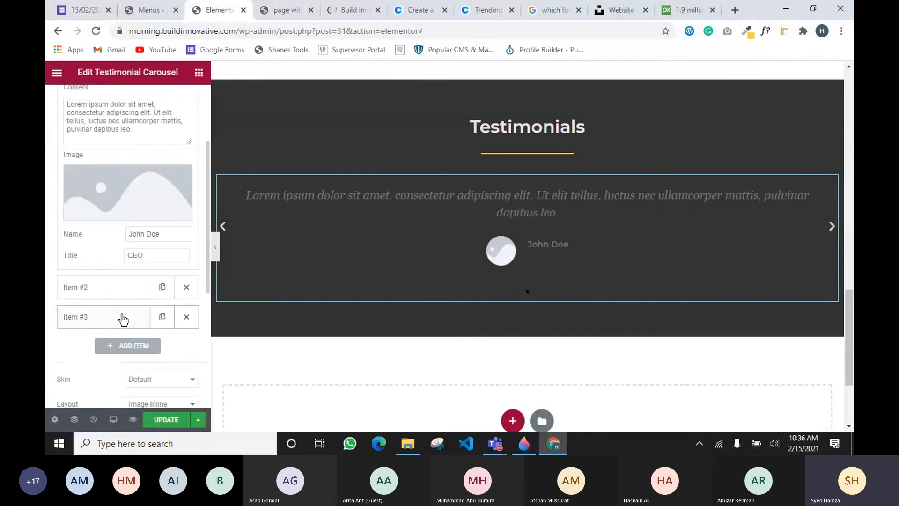
mouse_move(128, 216)
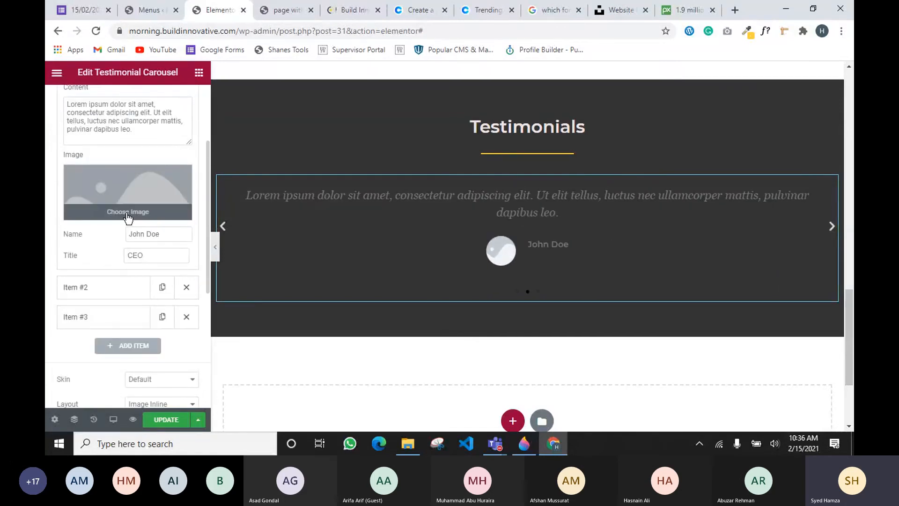
left_click(128, 214)
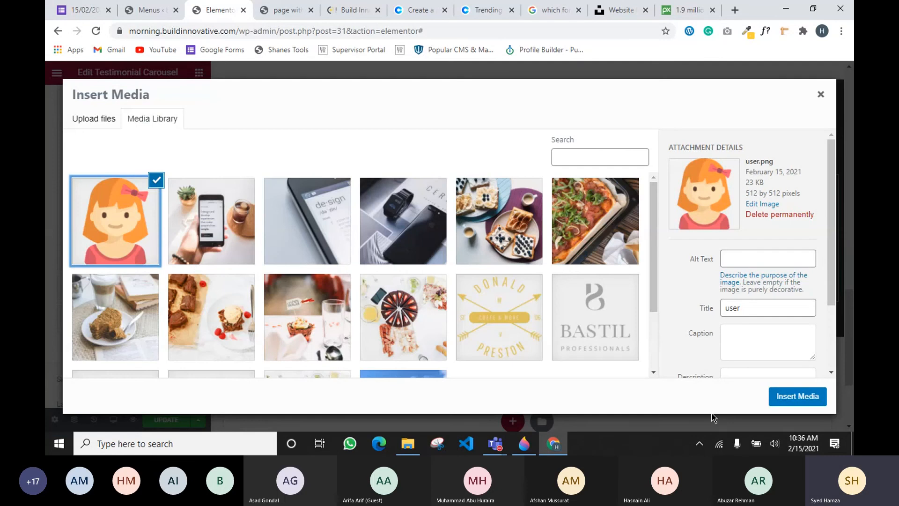
left_click(797, 396)
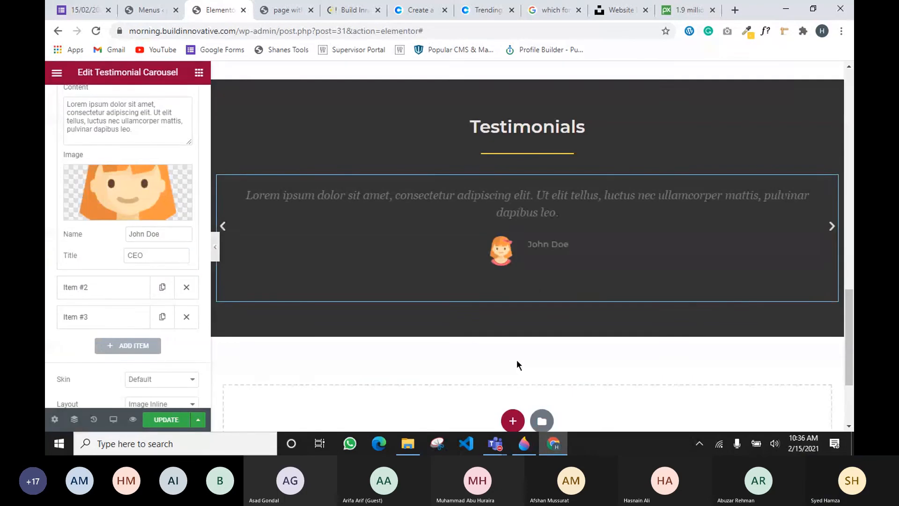
In a new tab, search Google Images for 'user images' filtered to profile pictures
left_click(735, 10)
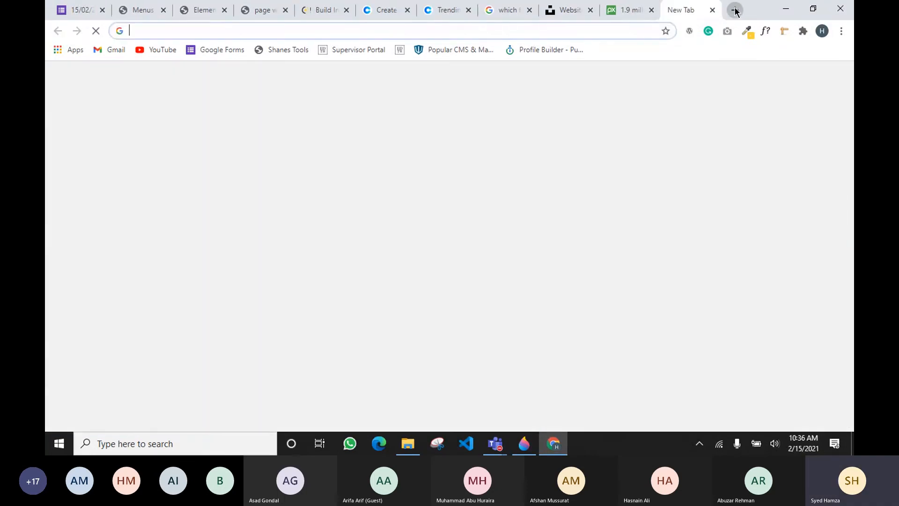
type("user")
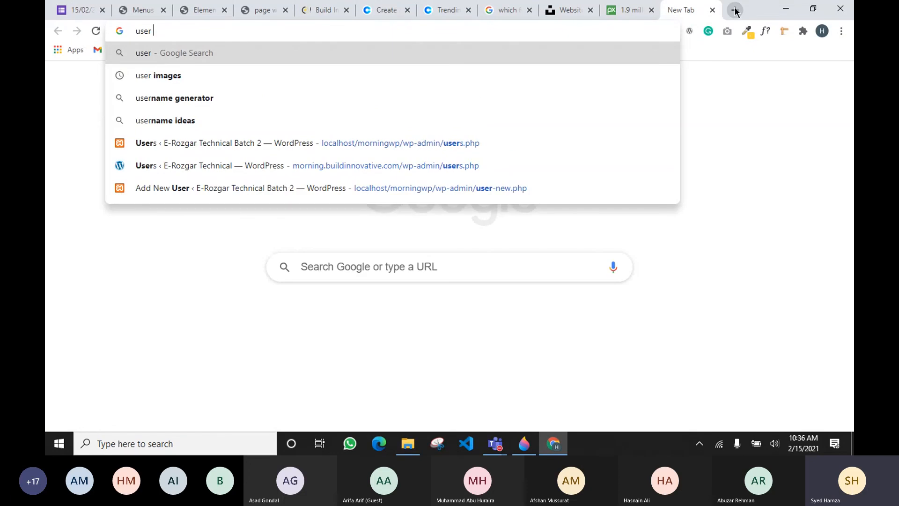
key("Down")
key("Return")
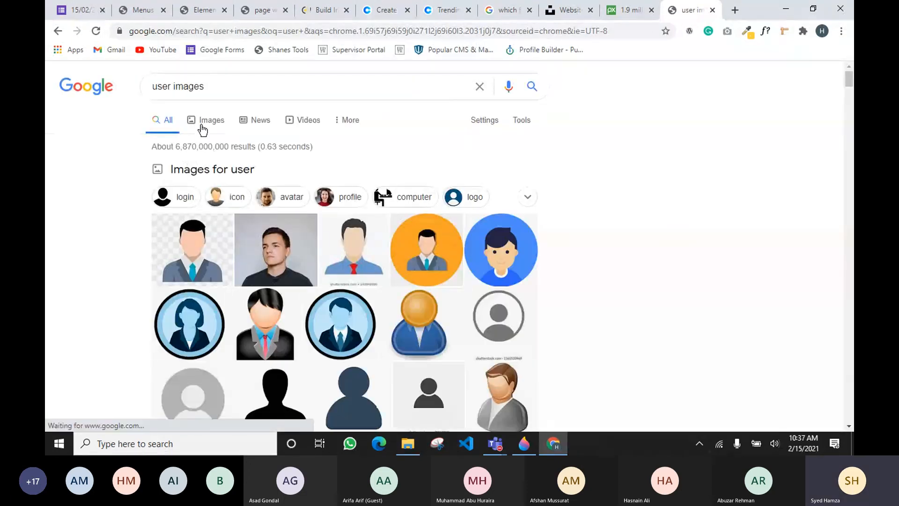
left_click(203, 129)
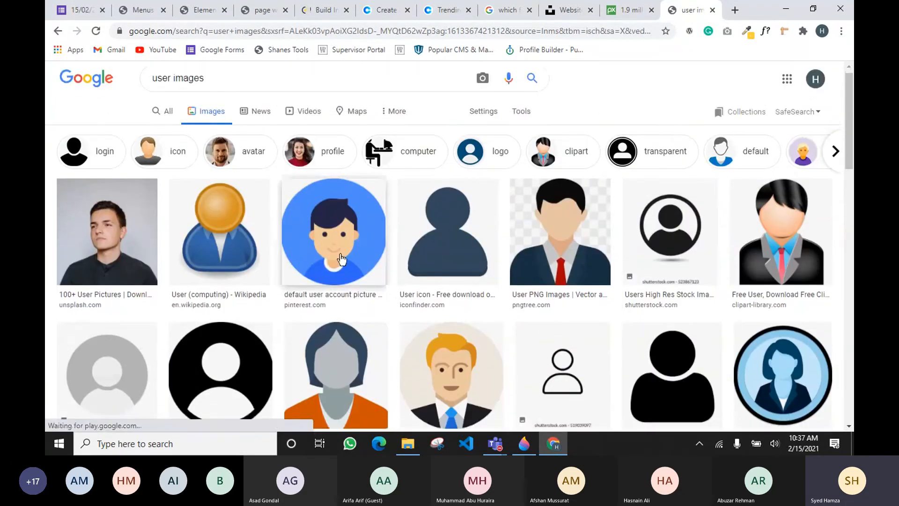
scroll(436, 250, "down", 10)
scroll(436, 250, "up", 10)
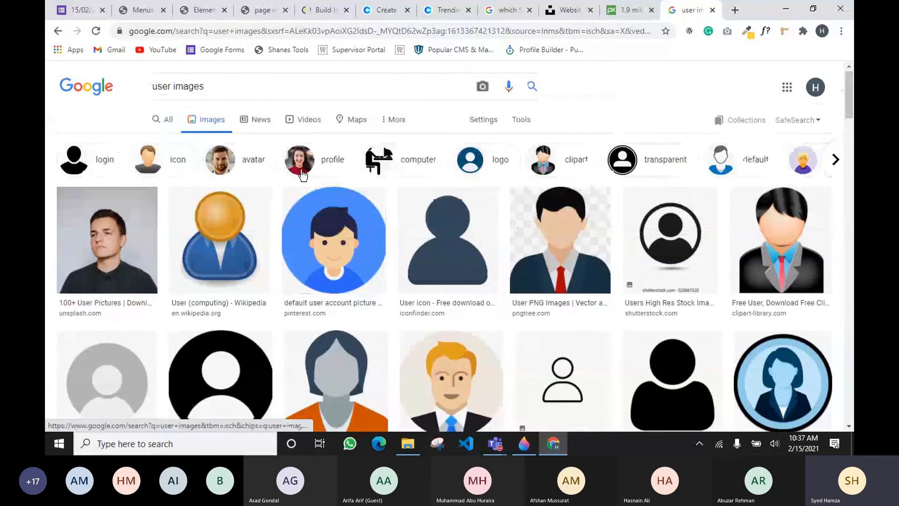
left_click(302, 174)
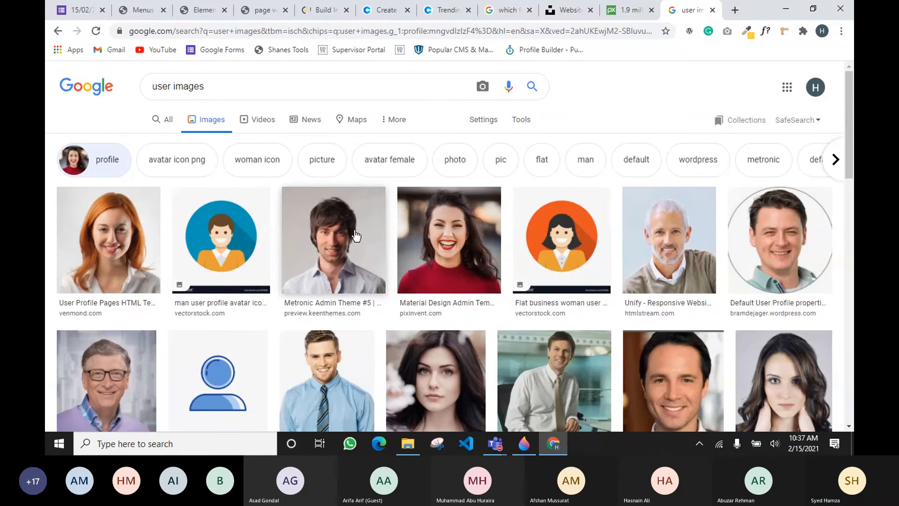
Save the Metronic profile photo and a smiling woman photo into the 'for class' folder
right_click(309, 252)
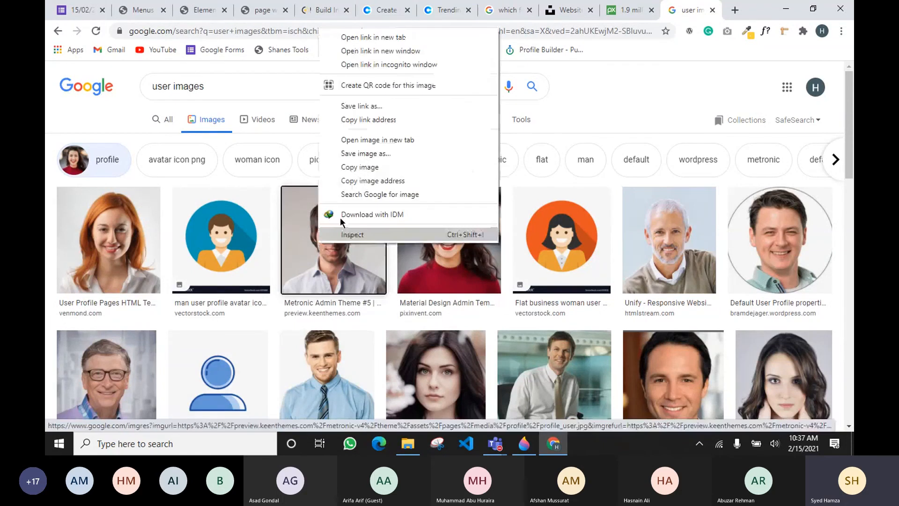
left_click(355, 155)
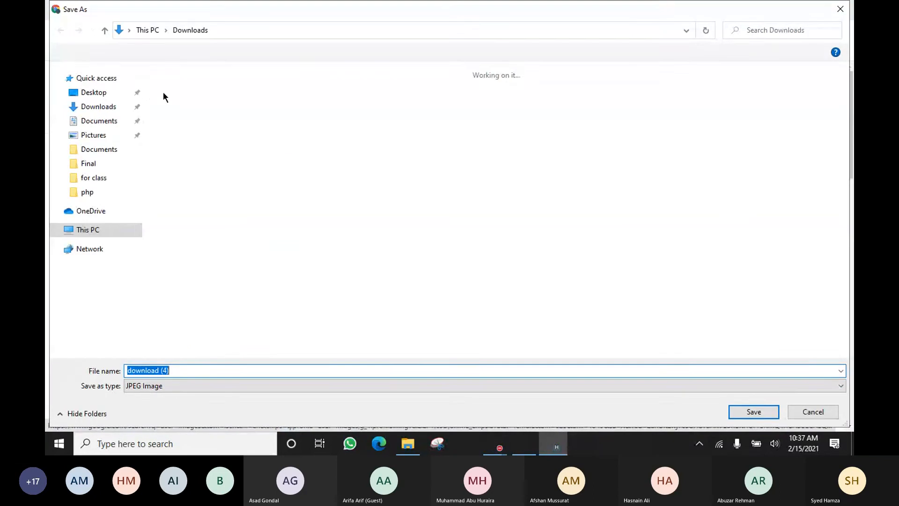
left_click(100, 153)
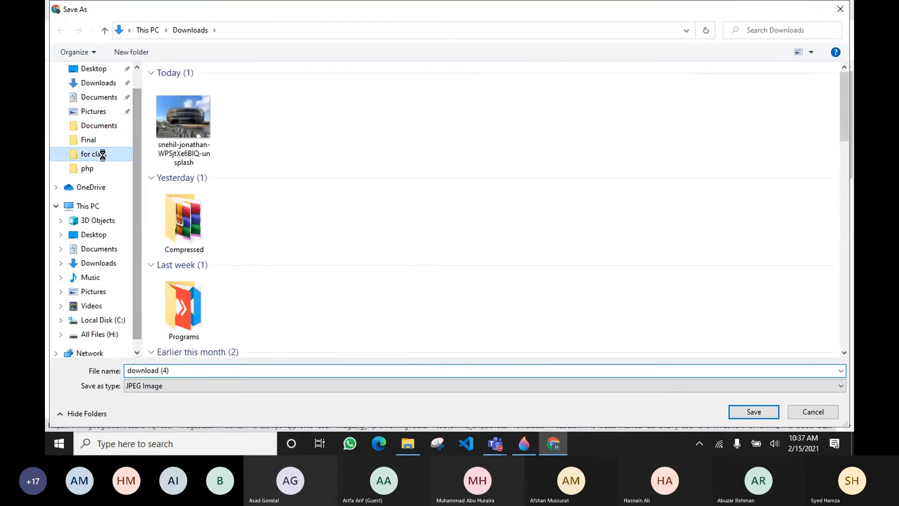
left_click(741, 413)
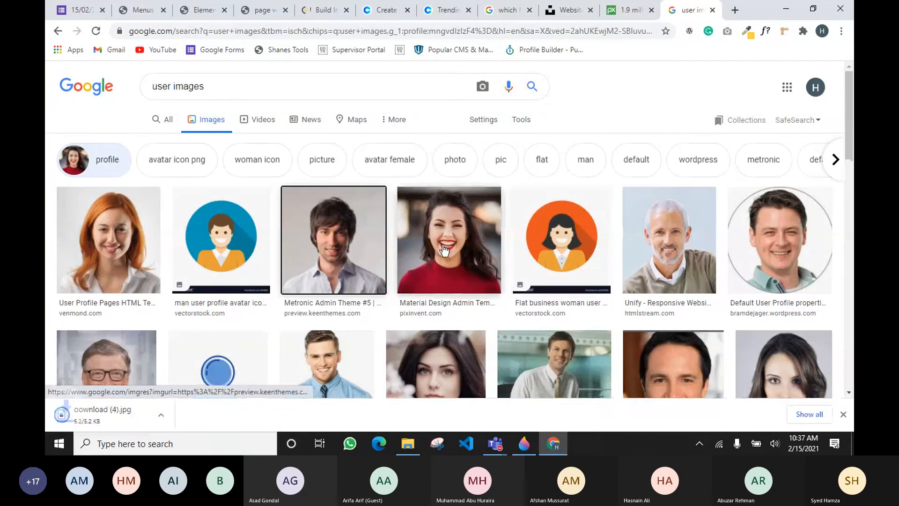
right_click(444, 250)
left_click(481, 168)
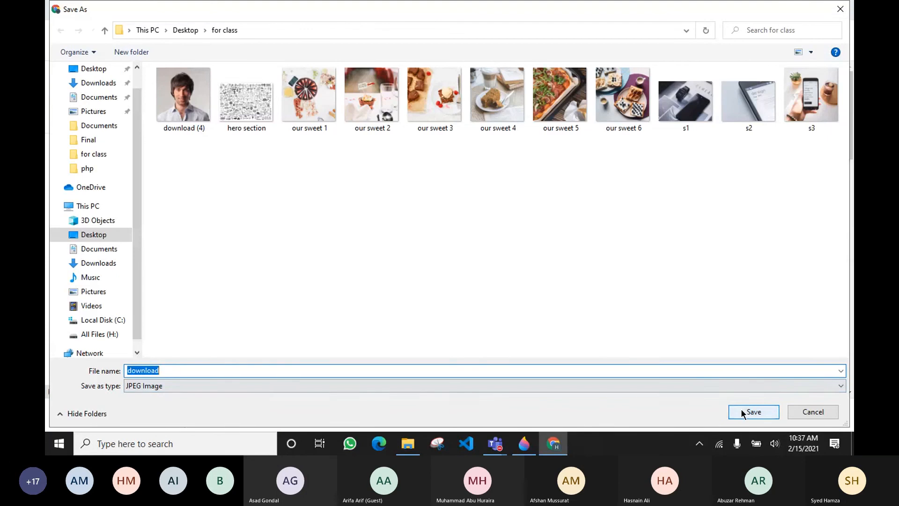
left_click(742, 412)
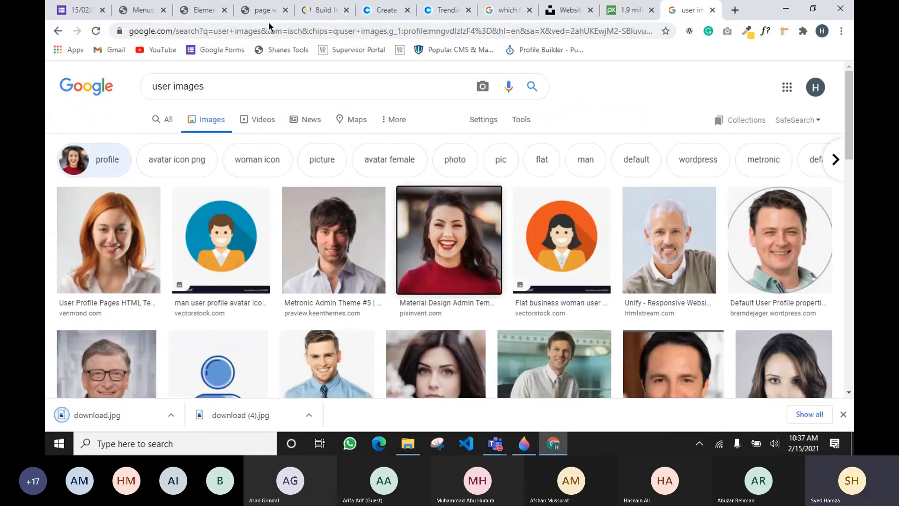
left_click(204, 10)
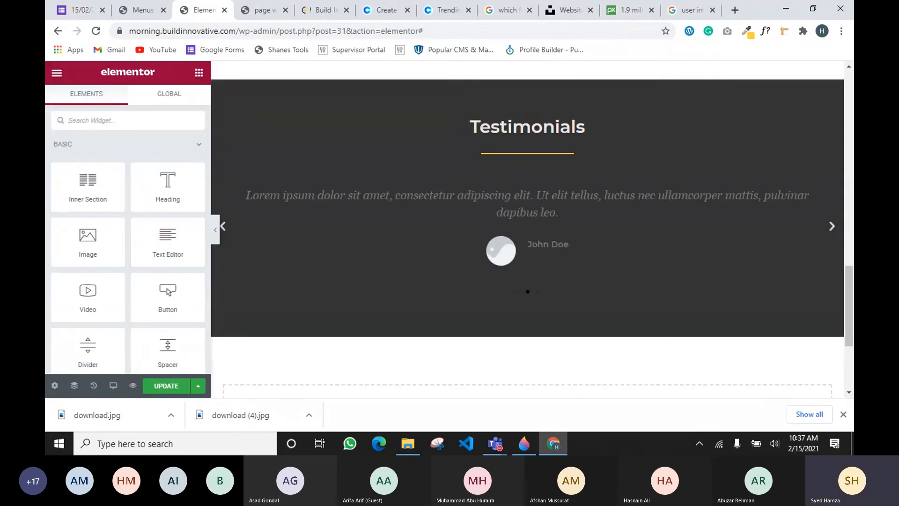
In carousel Item #1, replace the placeholder Content with 'Amazing experience with Build Innovative Agency. Highly Recommended'
left_click(831, 183)
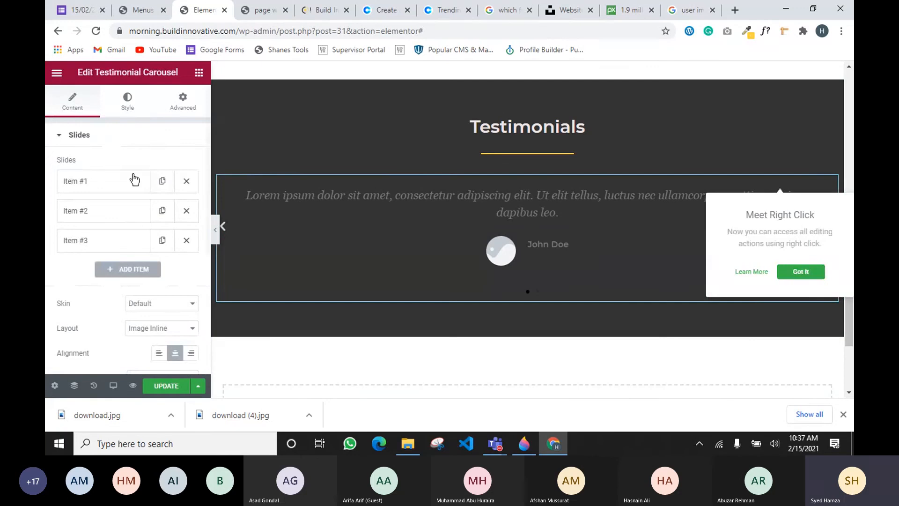
left_click(112, 184)
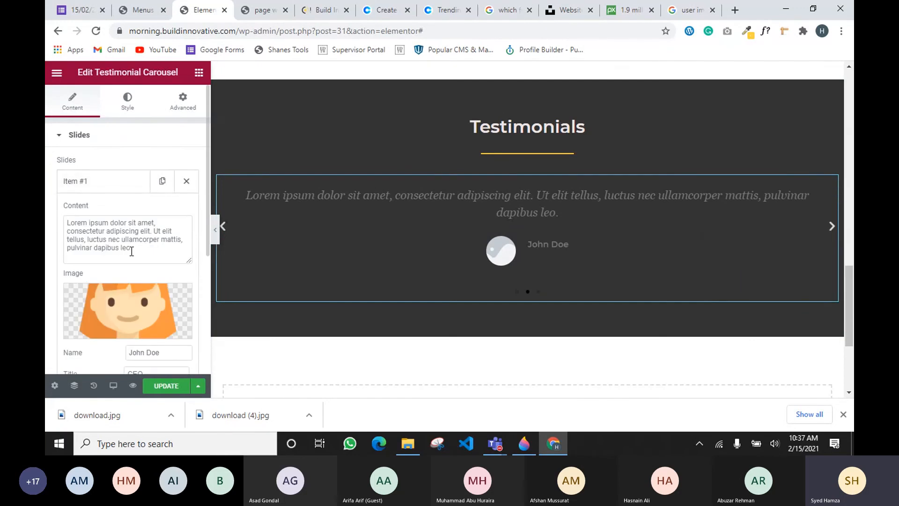
left_click_drag(131, 252, 55, 226)
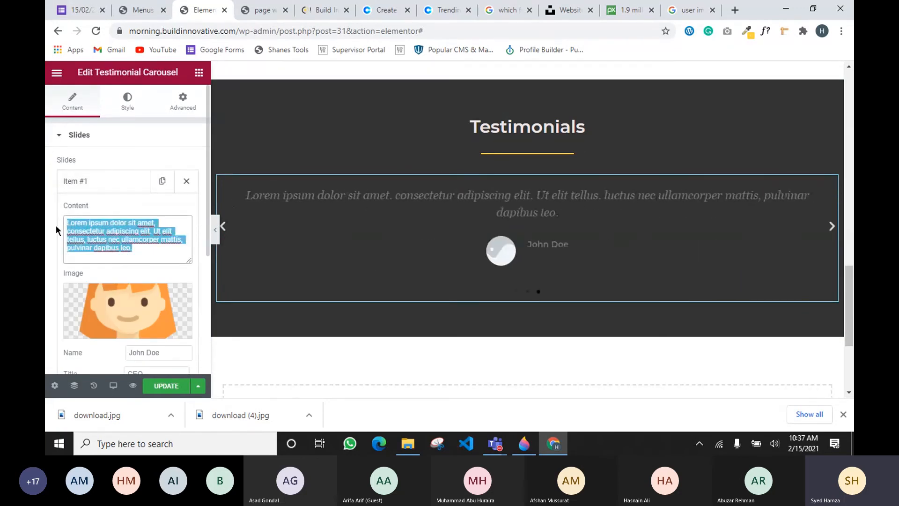
type("A")
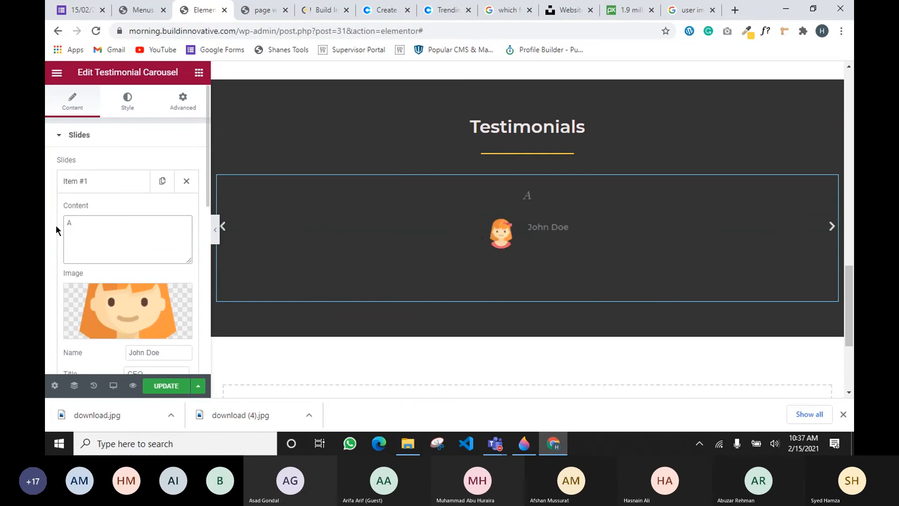
type("mazing Experienc")
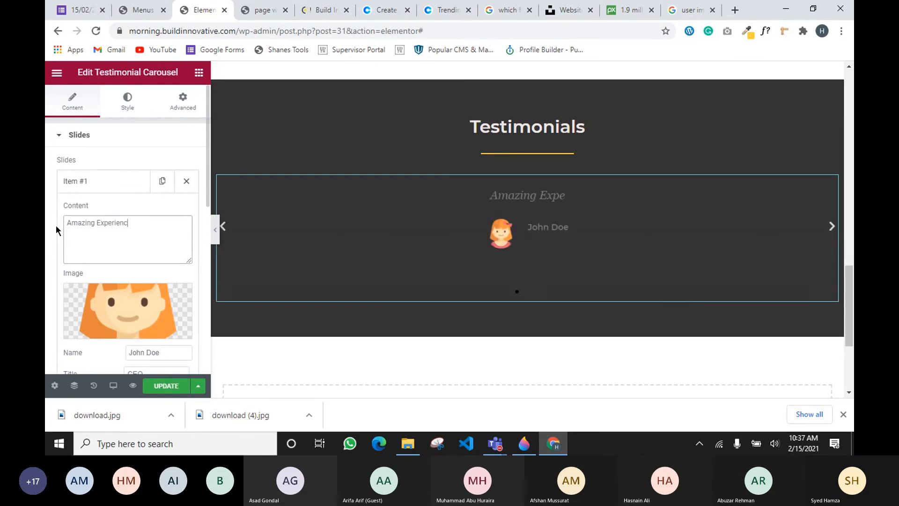
type("e wit")
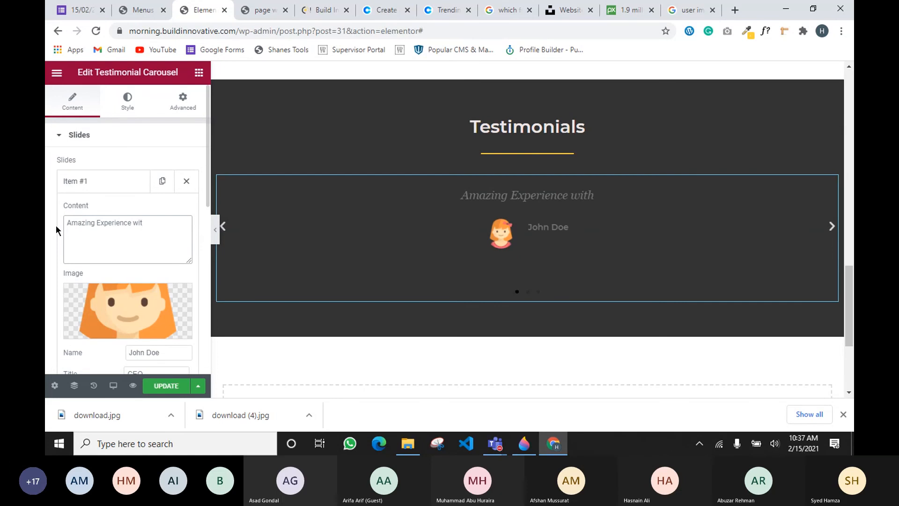
key("BackSpace")
key("BackSpace")
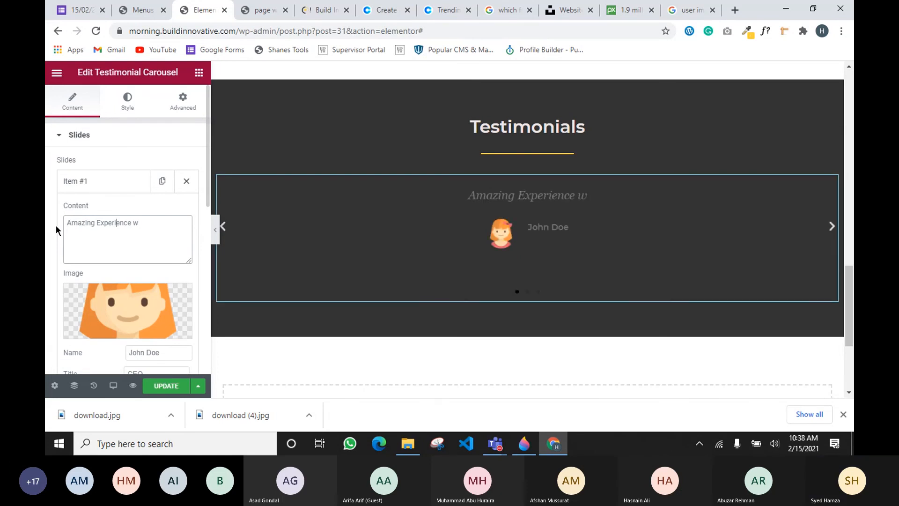
key("BackSpace")
type("e")
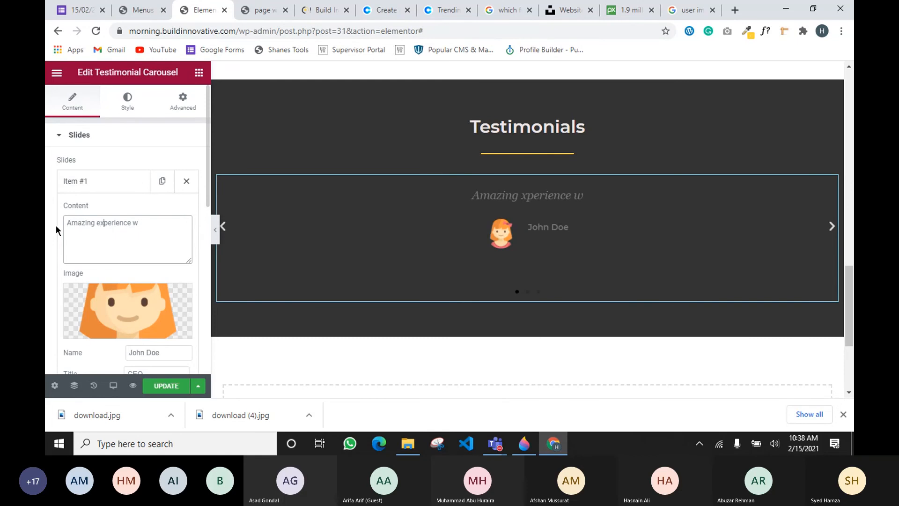
key("Right")
key("Right")
key("Right")
key("Right")
key("Right")
key("Right")
key("Right")
key("Right")
key("Right")
key("Right")
key("Right")
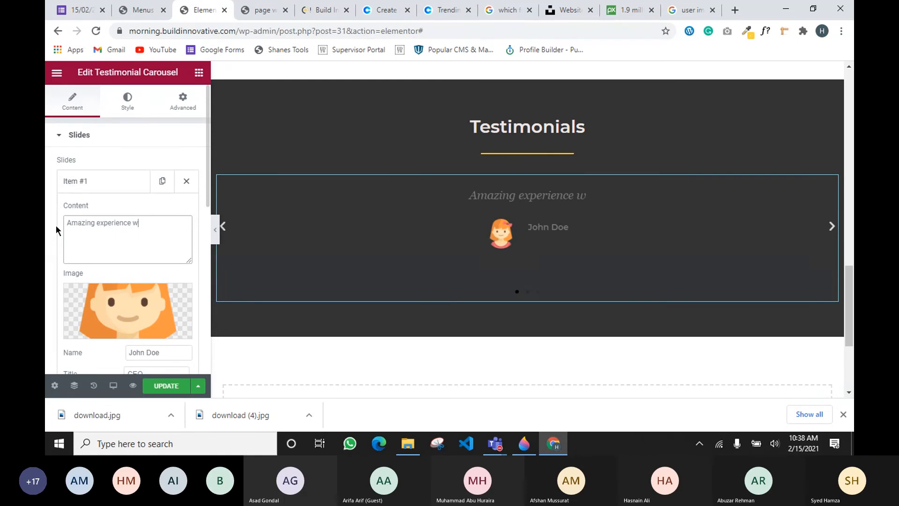
type("ith")
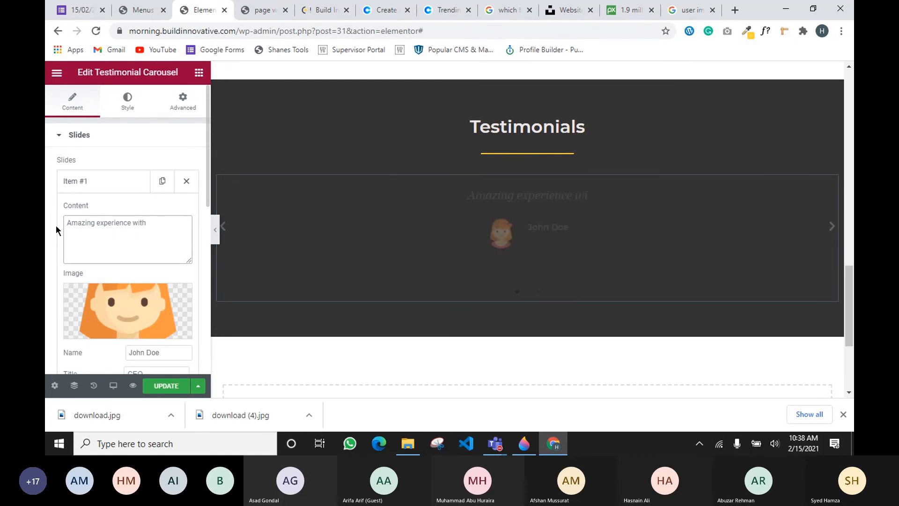
type(" Build Innovative Agency")
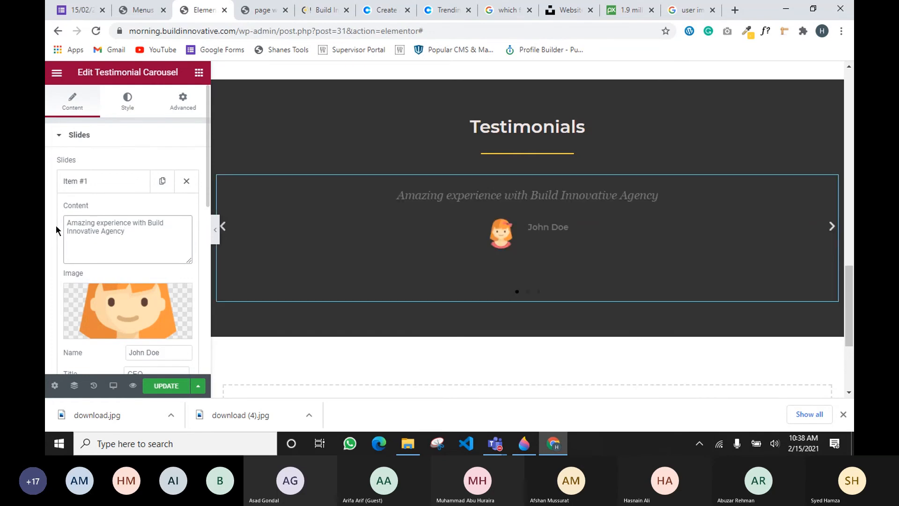
type(". Hight")
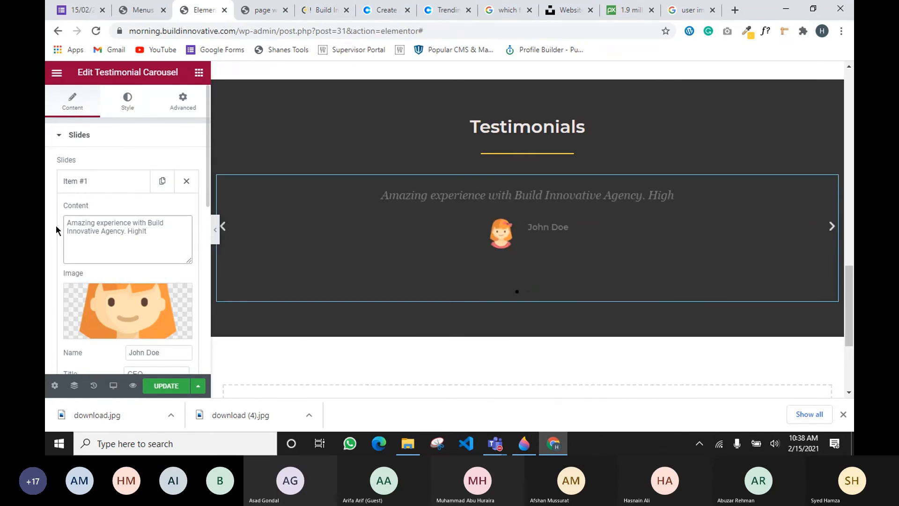
key("BackSpace")
type("ly R")
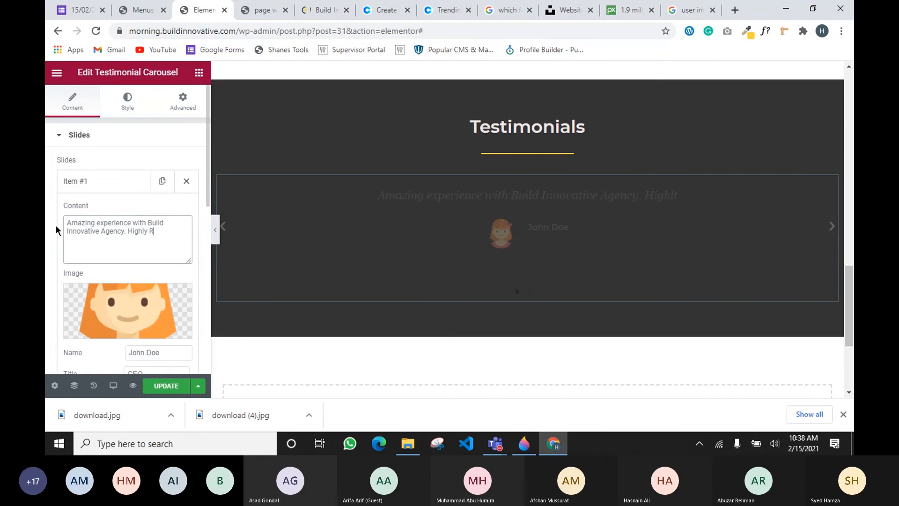
type("ecommended")
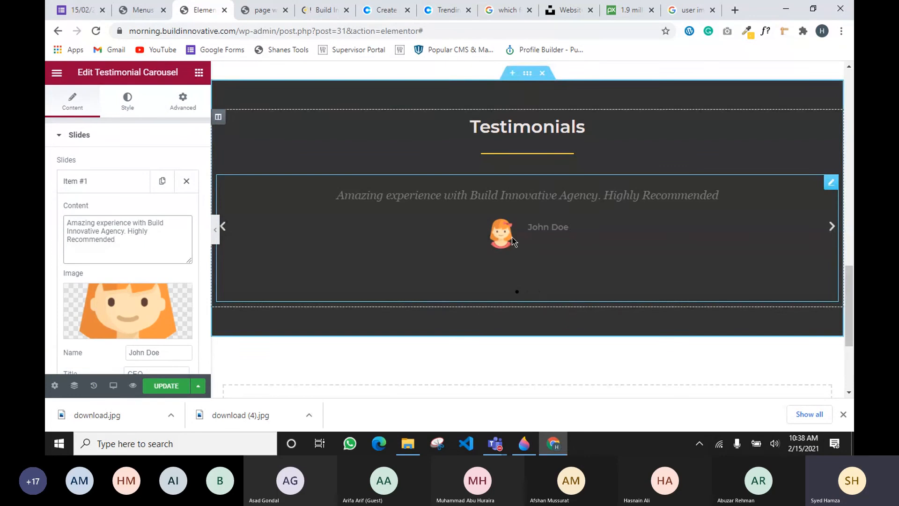
mouse_move(149, 324)
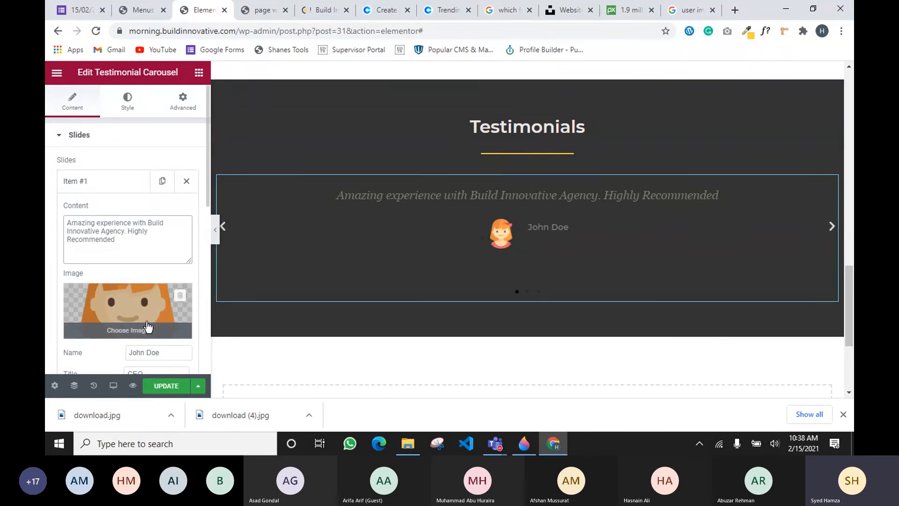
scroll(90, 345, "down", 1)
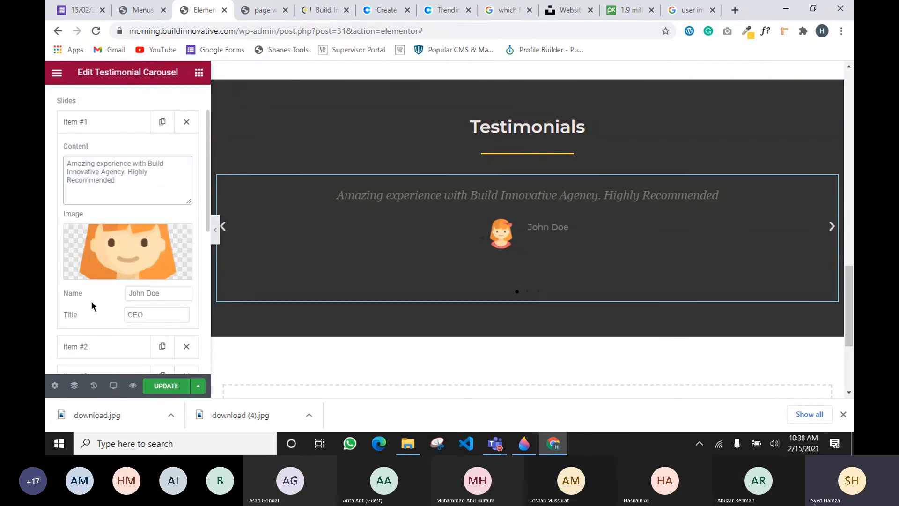
left_click(147, 317)
double_click(146, 316)
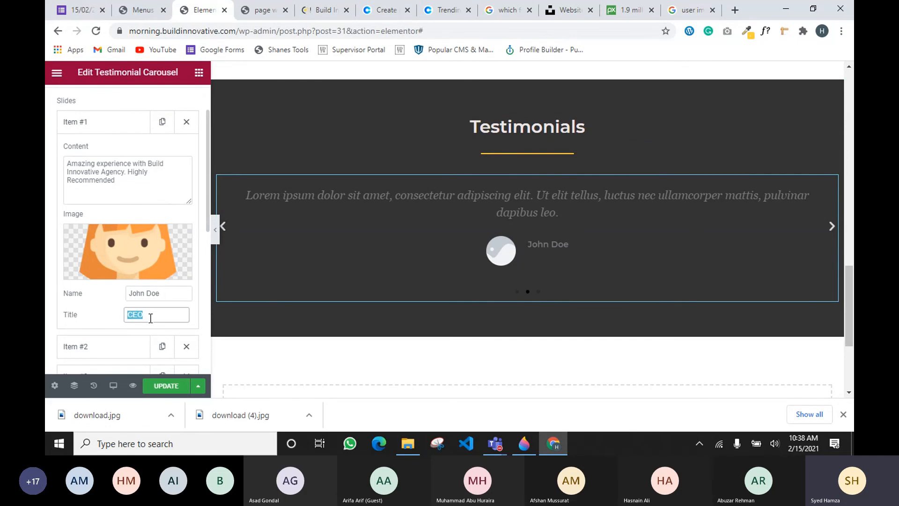
left_click(113, 330)
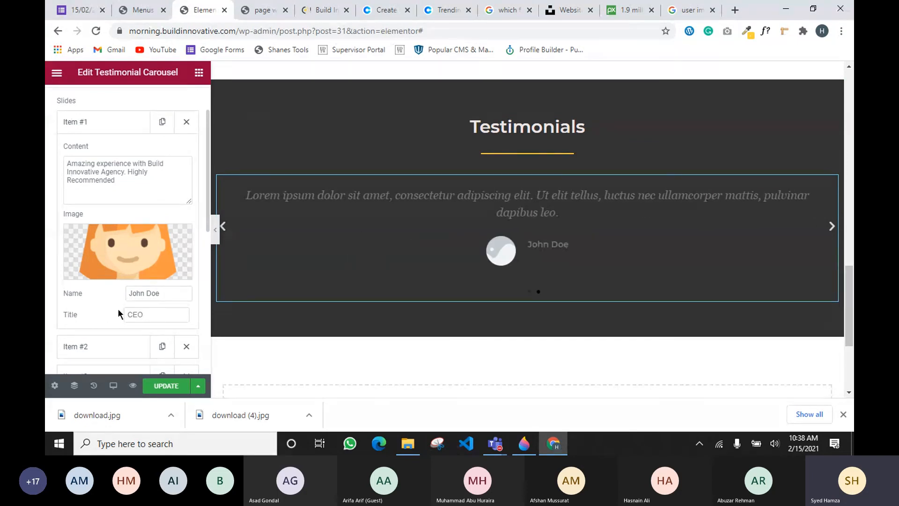
left_click_drag(164, 293, 126, 293)
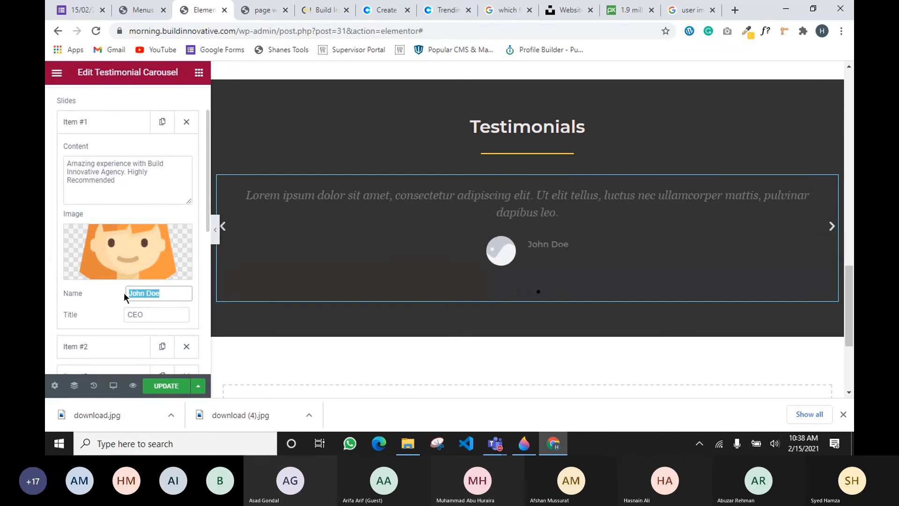
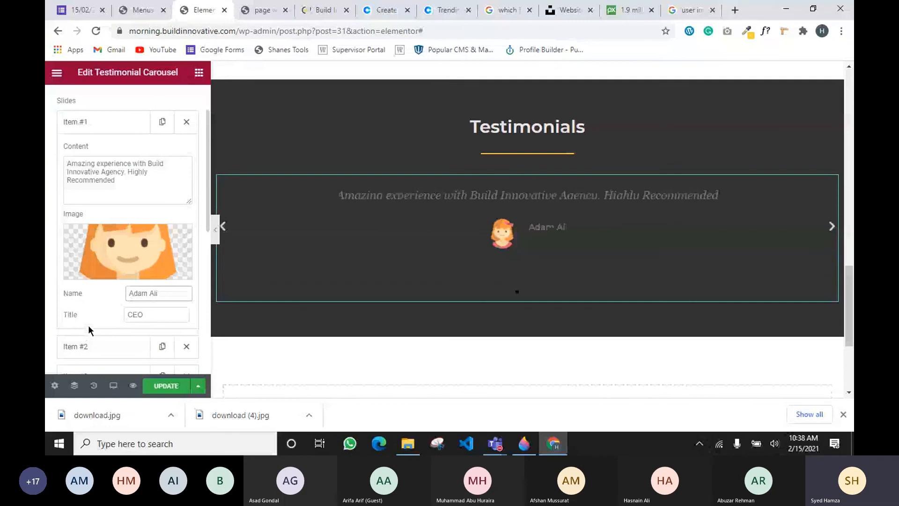
scroll(120, 211, "down", 1)
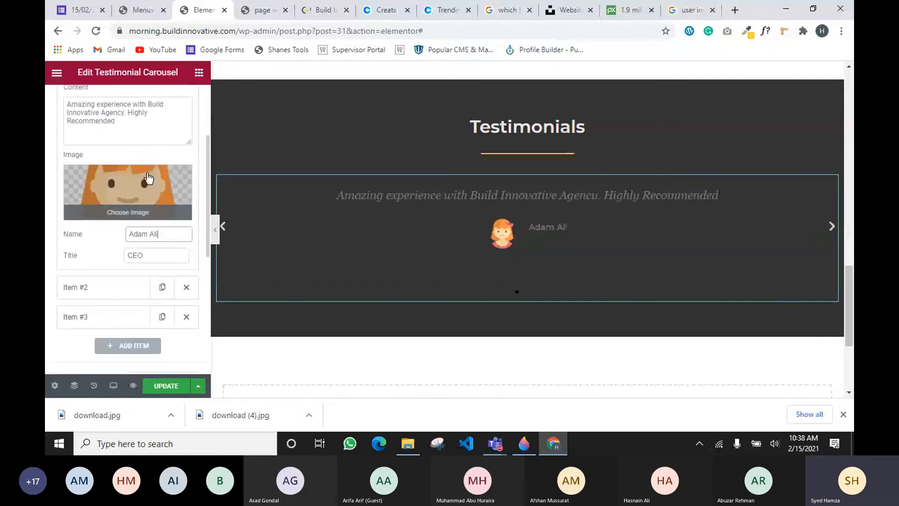
scroll(143, 223, "up", 3)
left_click(116, 186)
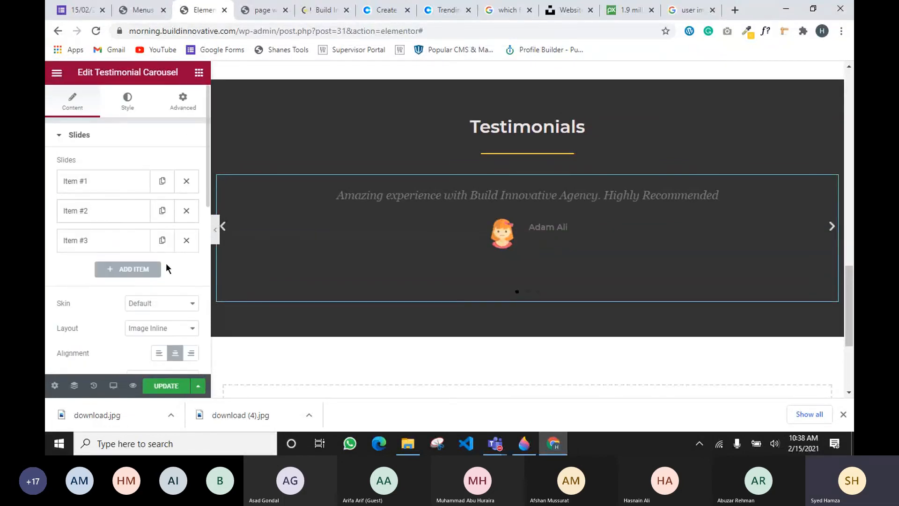
Delete the third testimonial slide, Item #3
left_click(186, 241)
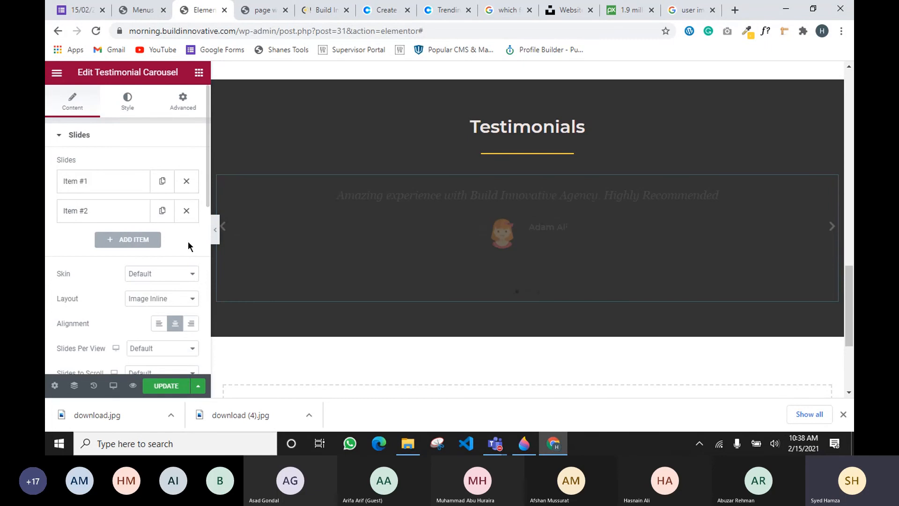
left_click(117, 187)
left_click(116, 186)
Trim the second slide's quote so it ends at 'Ut elit tellus, luctus.'
left_click(99, 214)
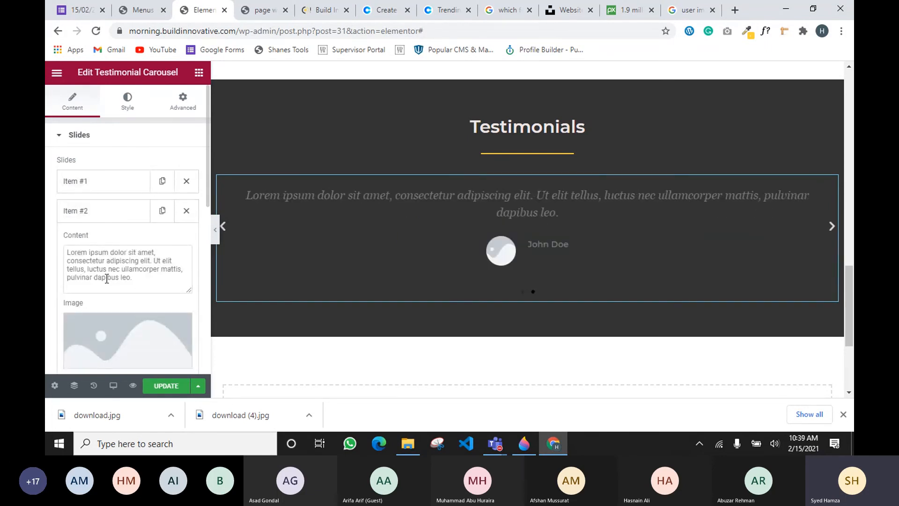
left_click_drag(133, 278, 107, 268)
key("BackSpace")
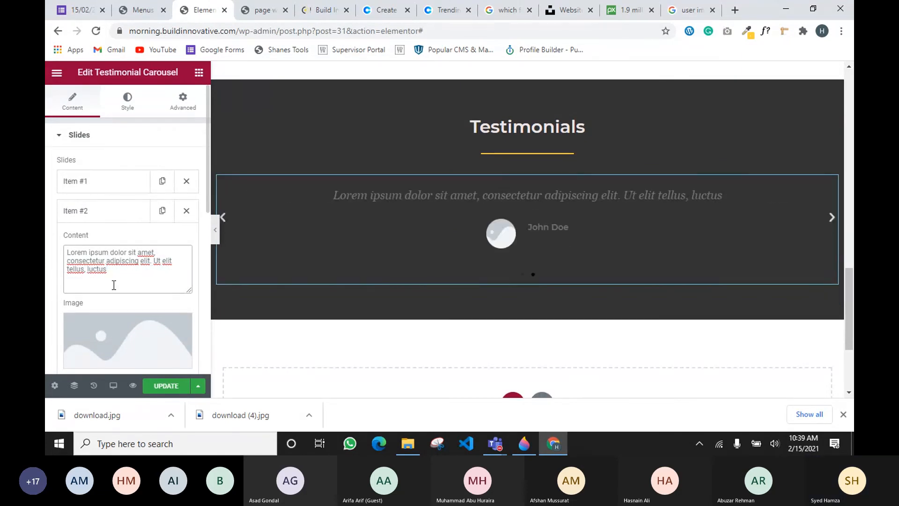
scroll(112, 285, "down", 1)
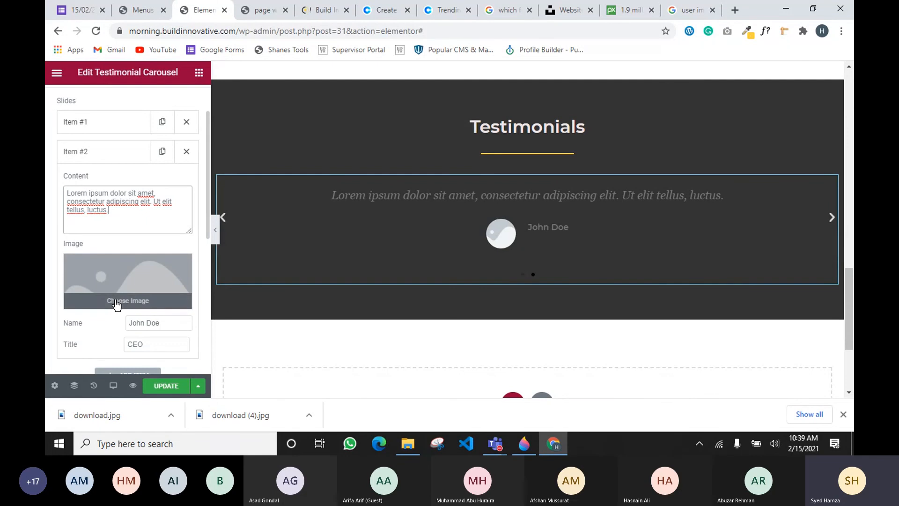
Upload download.jpg, the smiling woman's photo, as the second testimonial's image
left_click(117, 305)
left_click(95, 117)
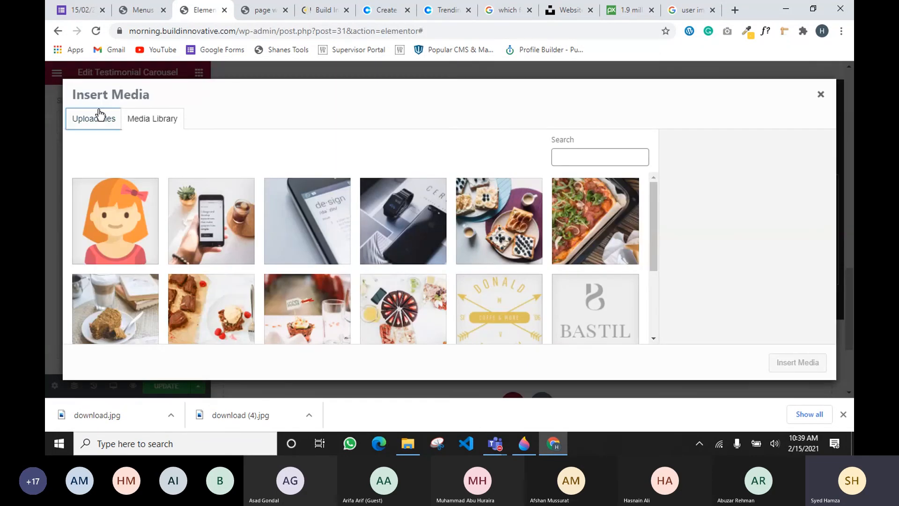
left_click_drag(172, 399, 440, 265)
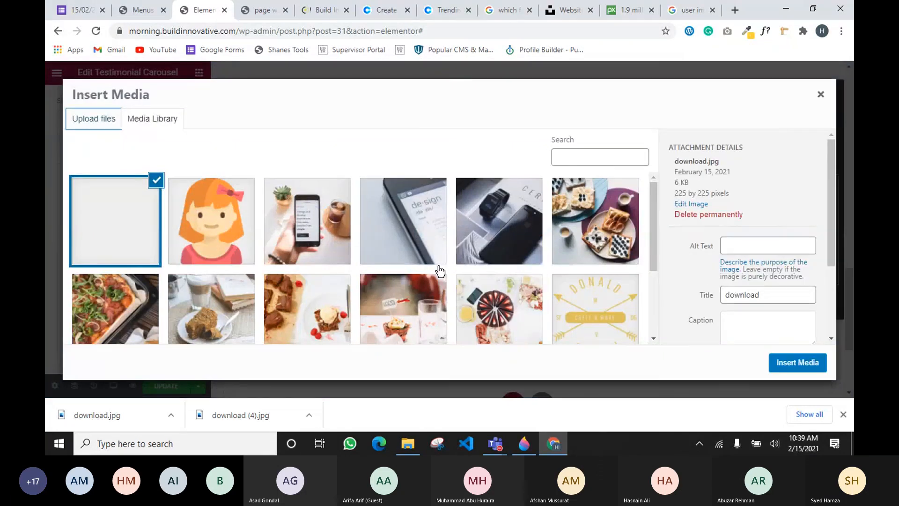
left_click(802, 366)
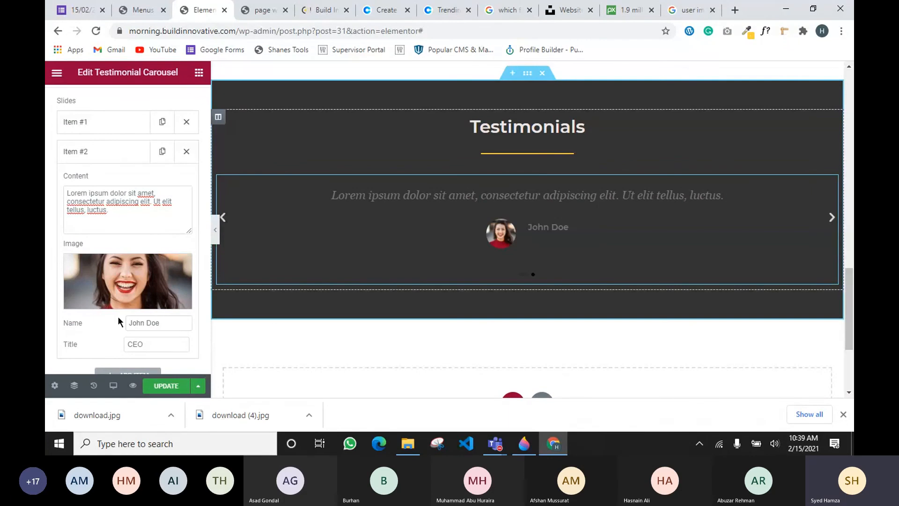
left_click(90, 126)
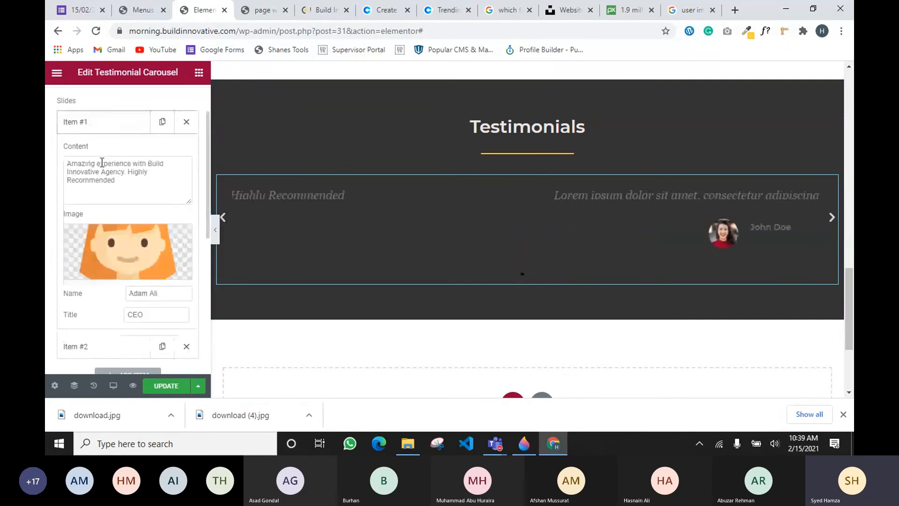
left_click(128, 272)
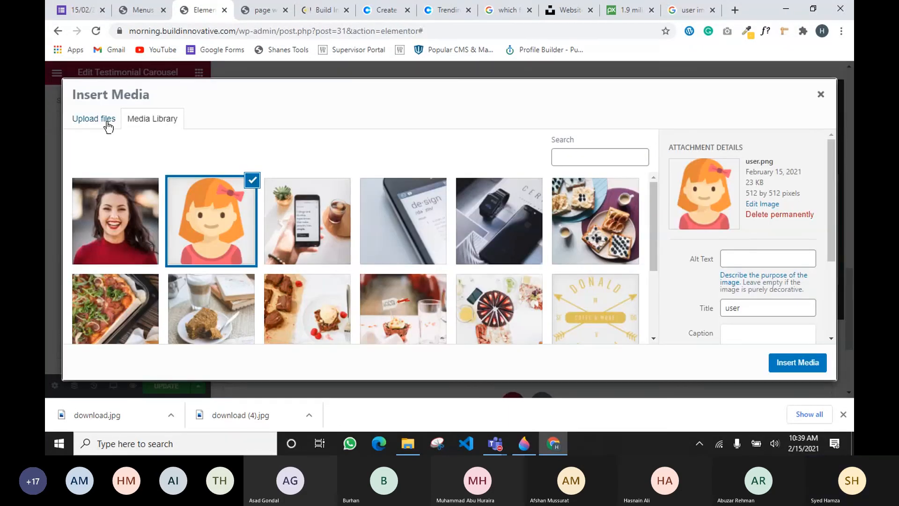
left_click_drag(240, 415, 412, 249)
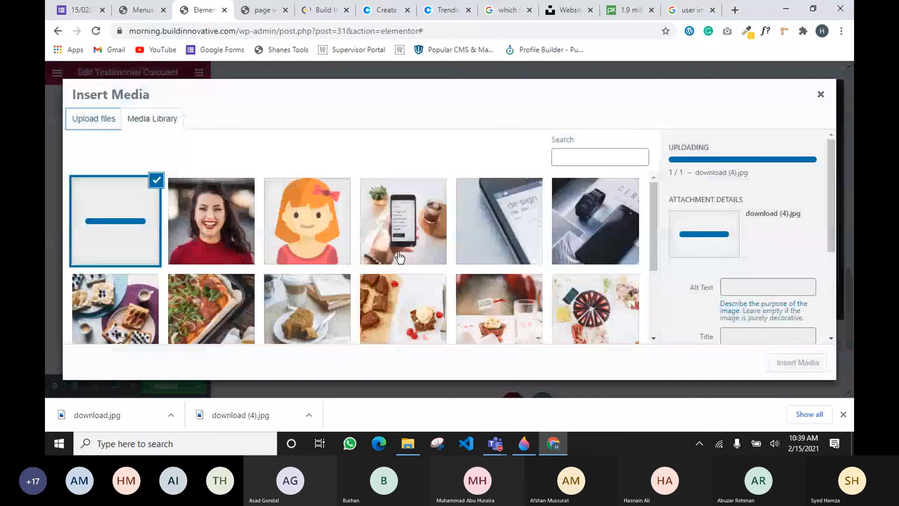
left_click(790, 364)
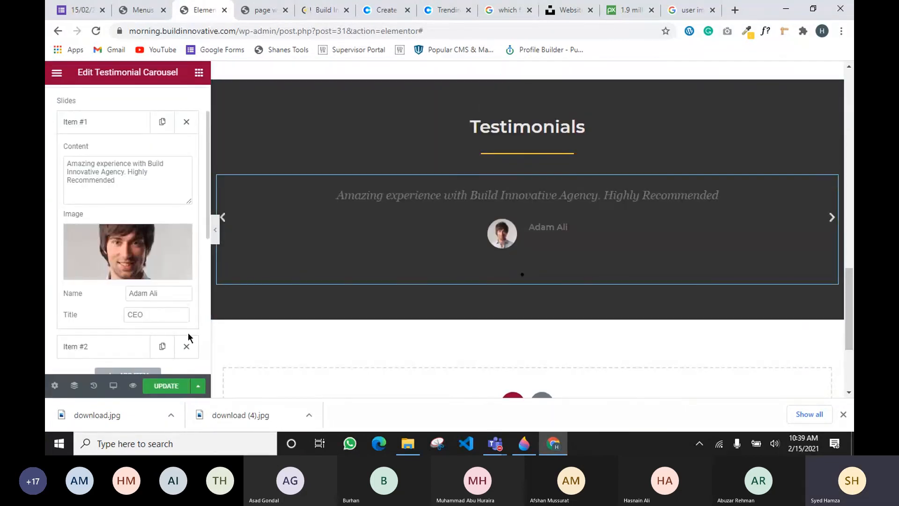
scroll(190, 336, "down", 3)
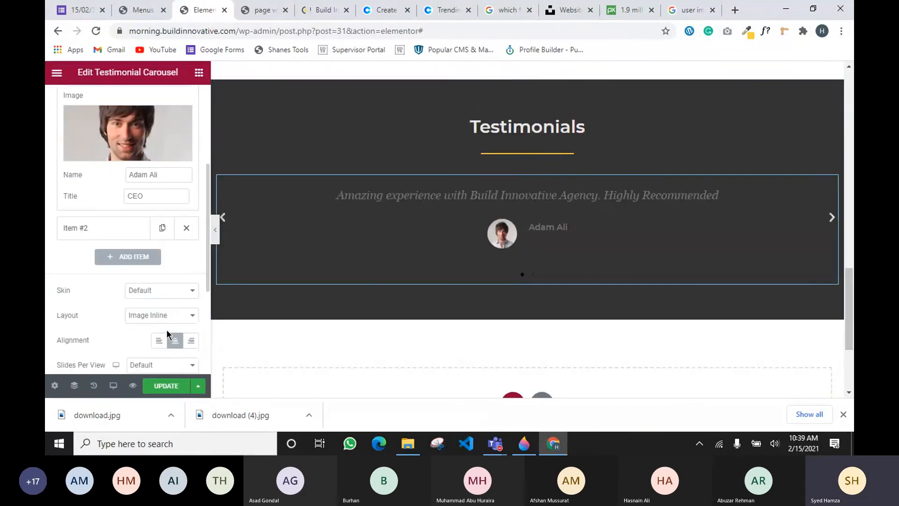
Keep the Default skin, set the layout to Image Stacked, and leave alignment Centered
left_click(135, 298)
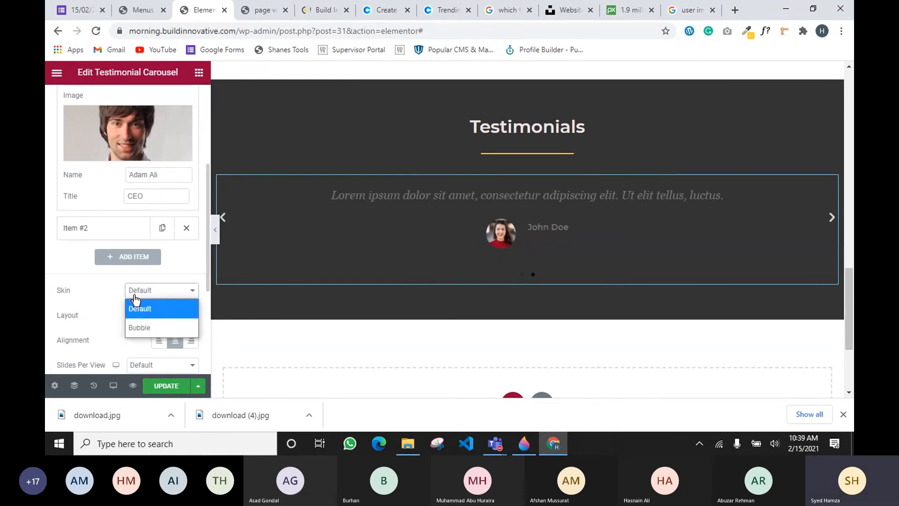
left_click(135, 298)
left_click(140, 322)
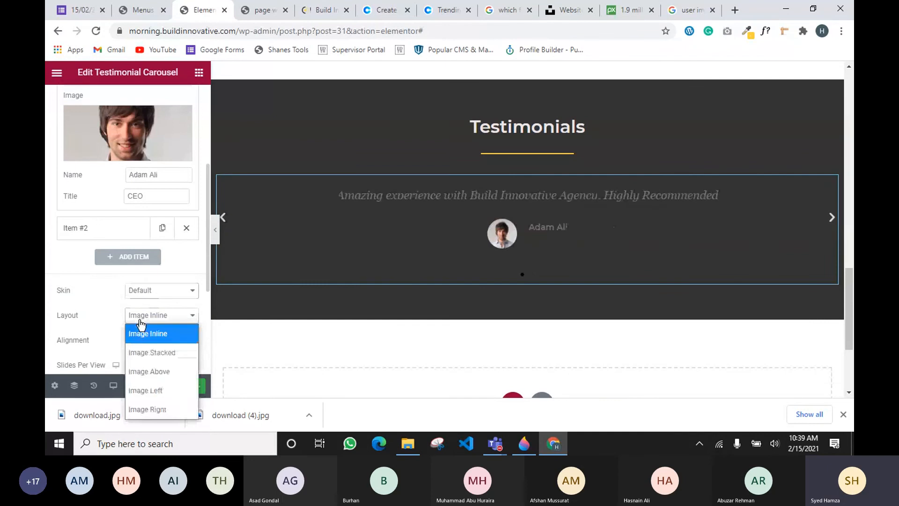
left_click(152, 356)
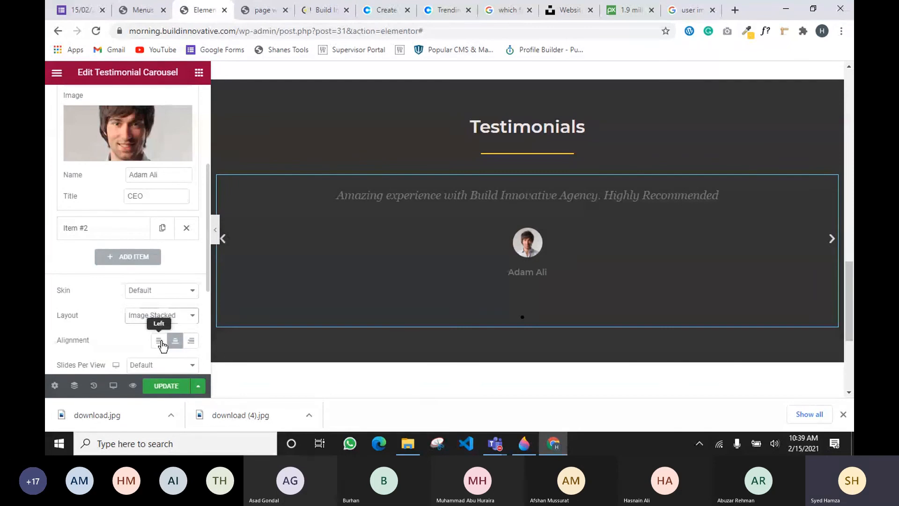
left_click(159, 340)
left_click(191, 341)
left_click(175, 340)
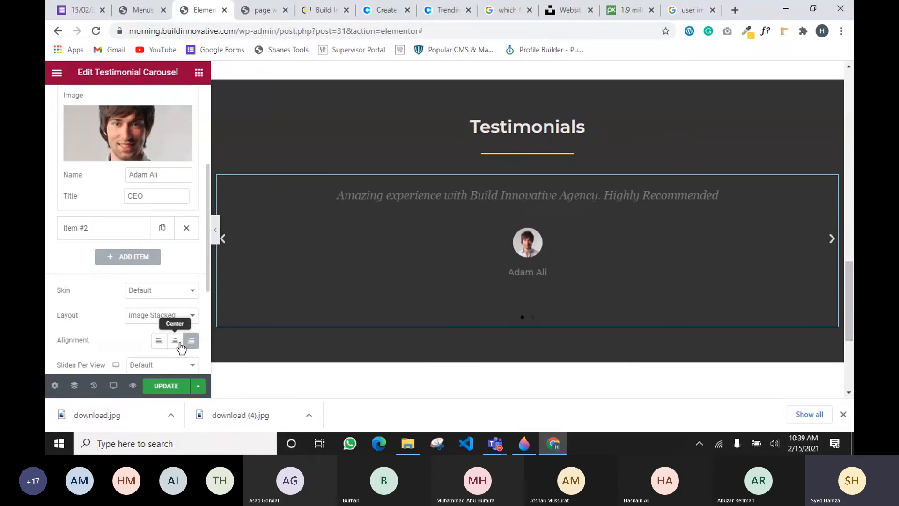
scroll(131, 341, "down", 1)
scroll(135, 326, "down", 2)
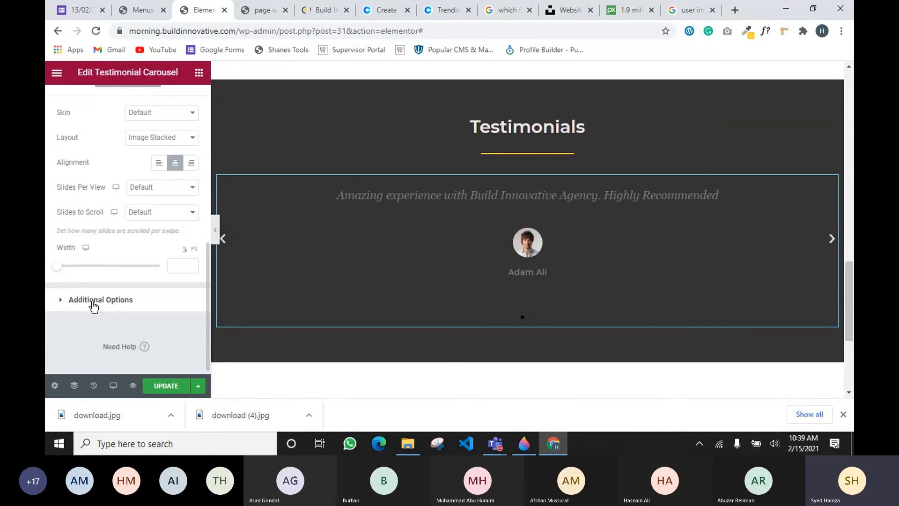
scroll(125, 159, "up", 10)
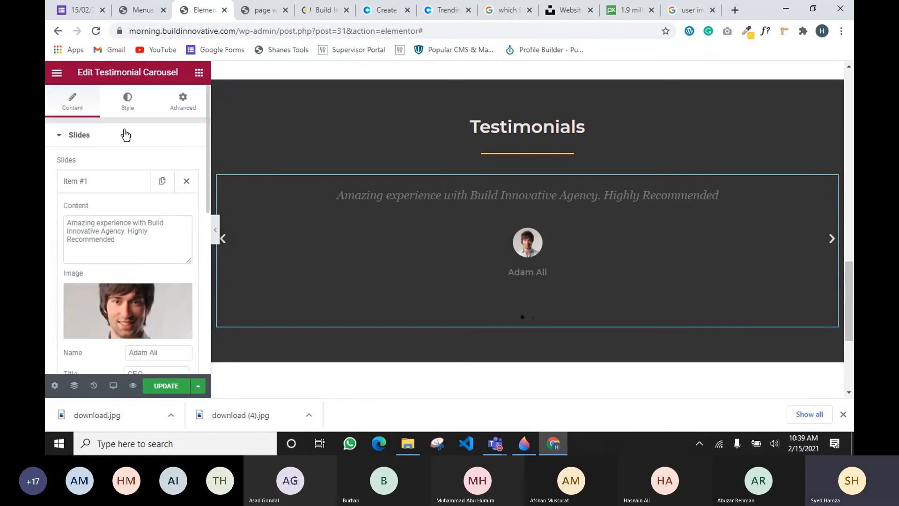
In the carousel's Style settings, expand the Content section for text, name colour and typography
left_click(128, 103)
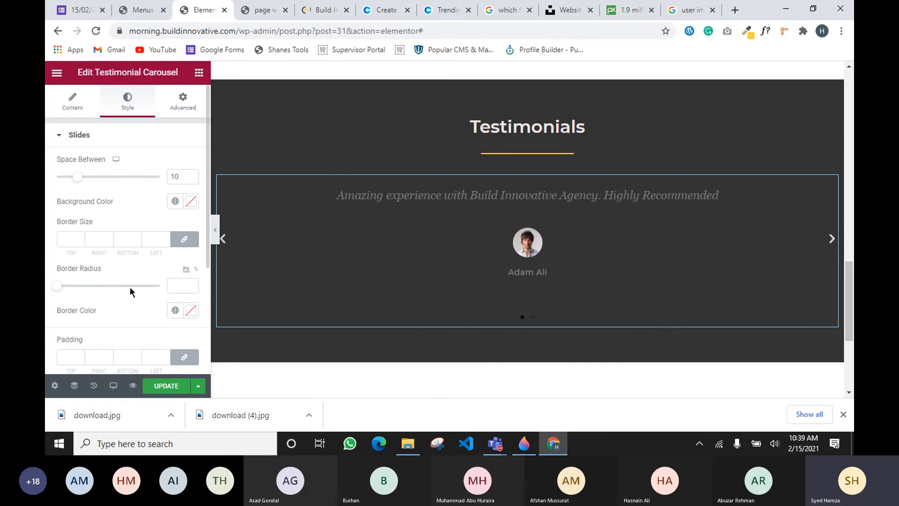
scroll(96, 292, "down", 3)
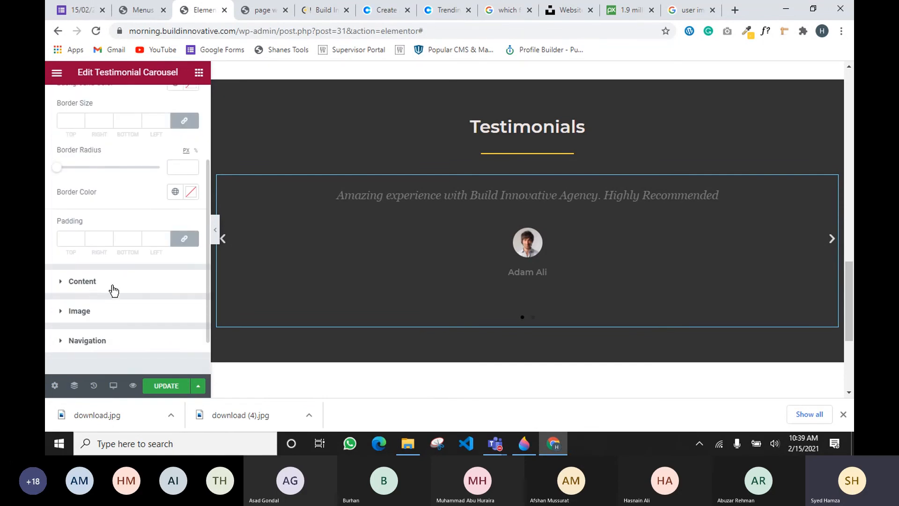
left_click(113, 286)
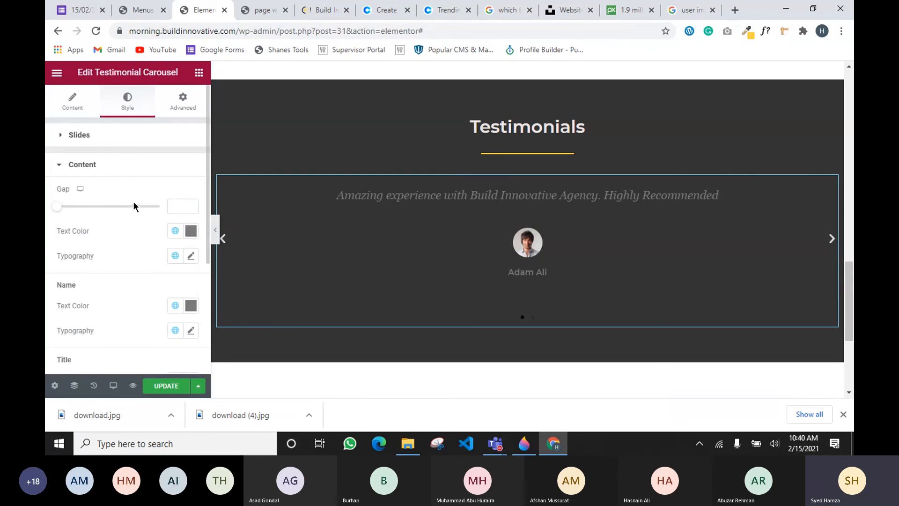
left_click(70, 171)
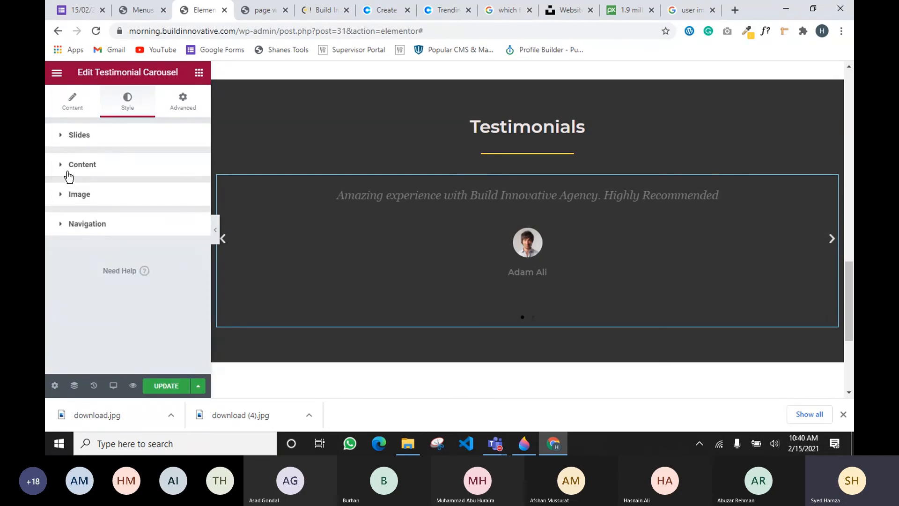
left_click(77, 195)
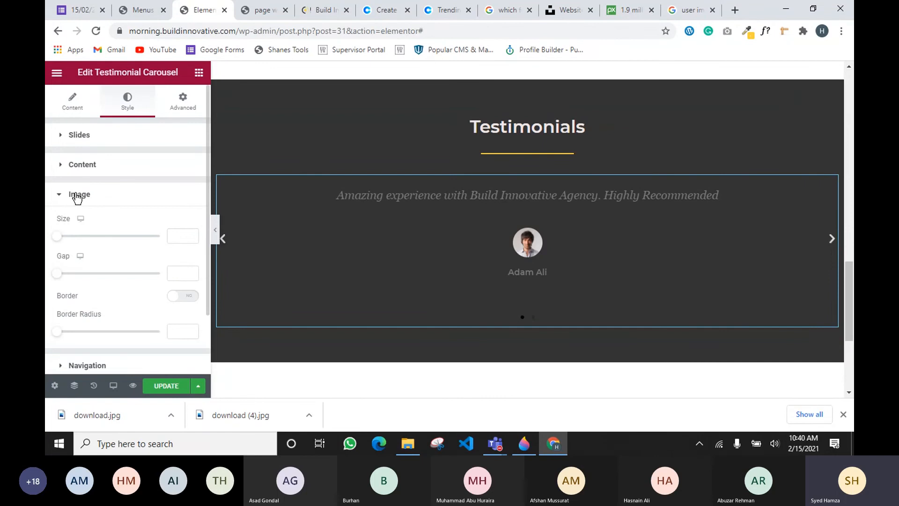
left_click(78, 195)
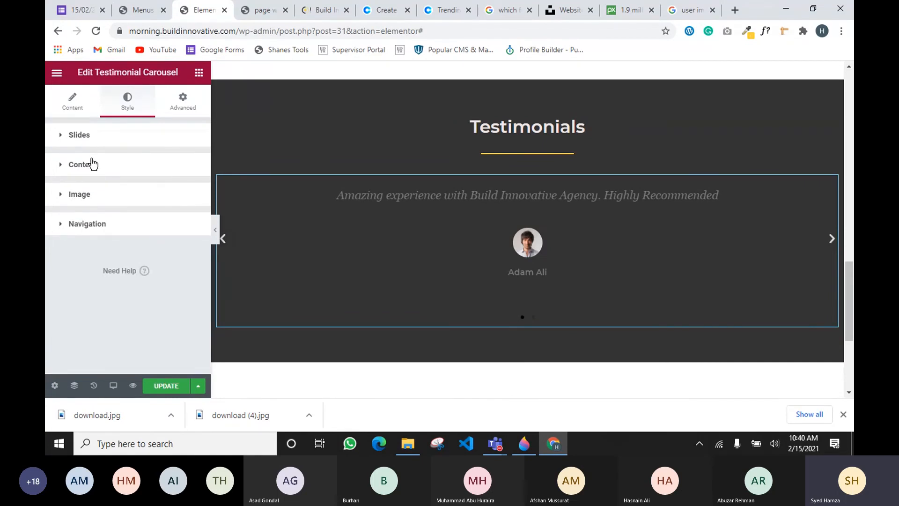
left_click(83, 171)
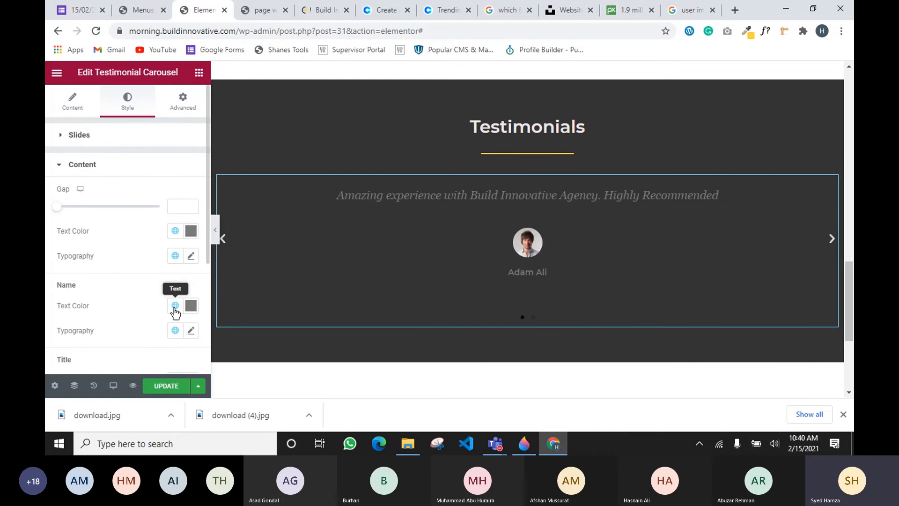
Make the testimonial name the yellow global mycolor in the Primary global font
scroll(125, 277, "down", 3)
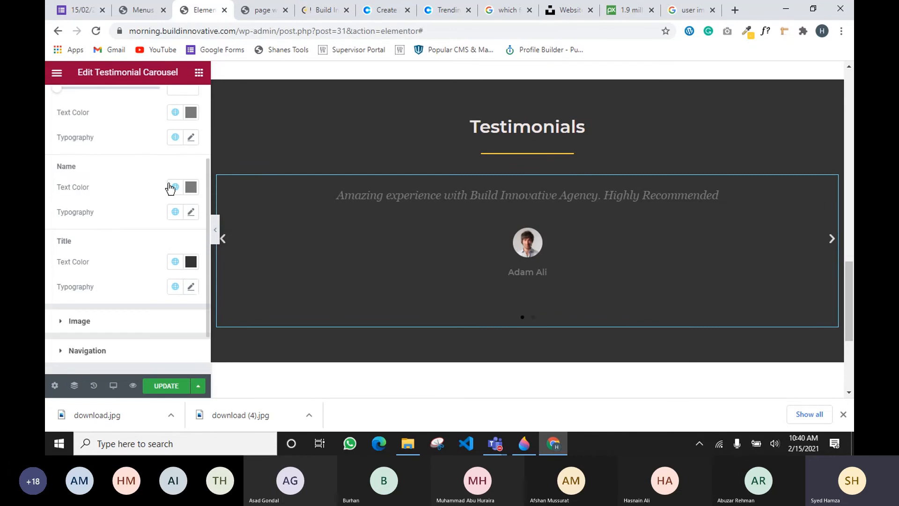
left_click(173, 187)
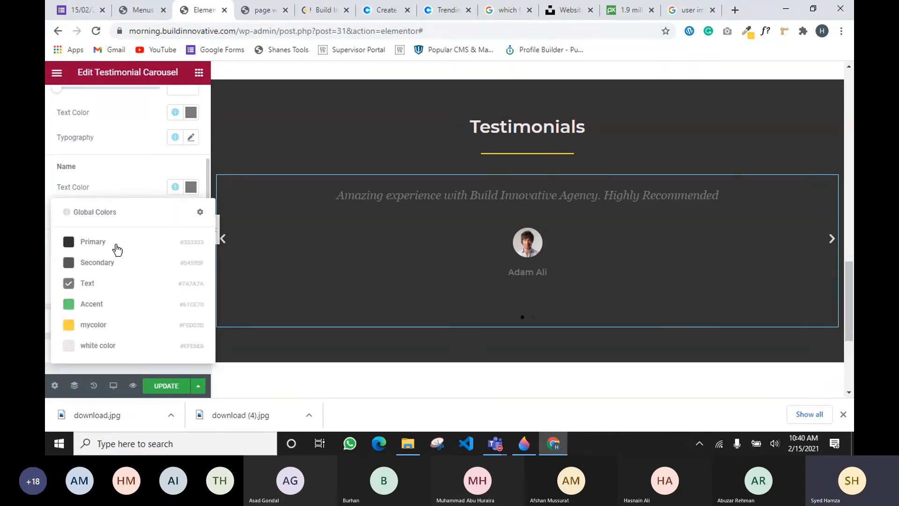
left_click(91, 326)
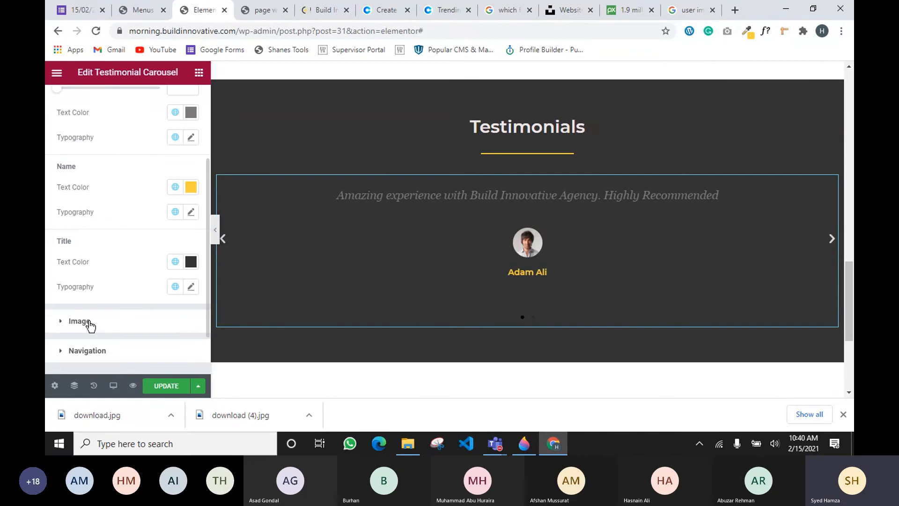
left_click(176, 213)
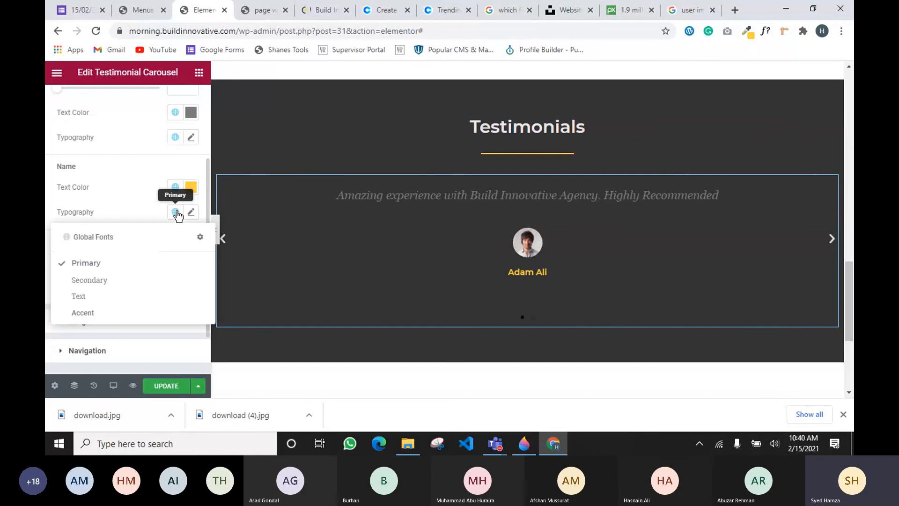
left_click(85, 300)
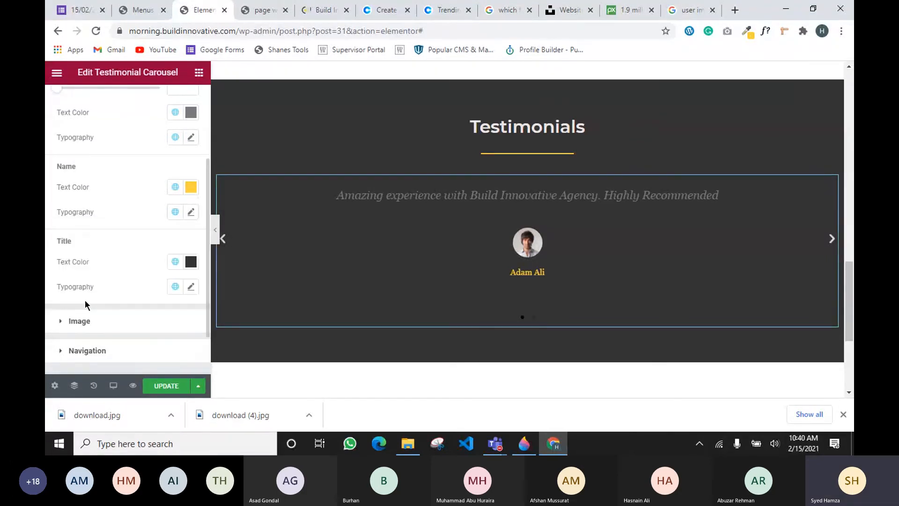
left_click(176, 188)
left_click(176, 188)
left_click(176, 213)
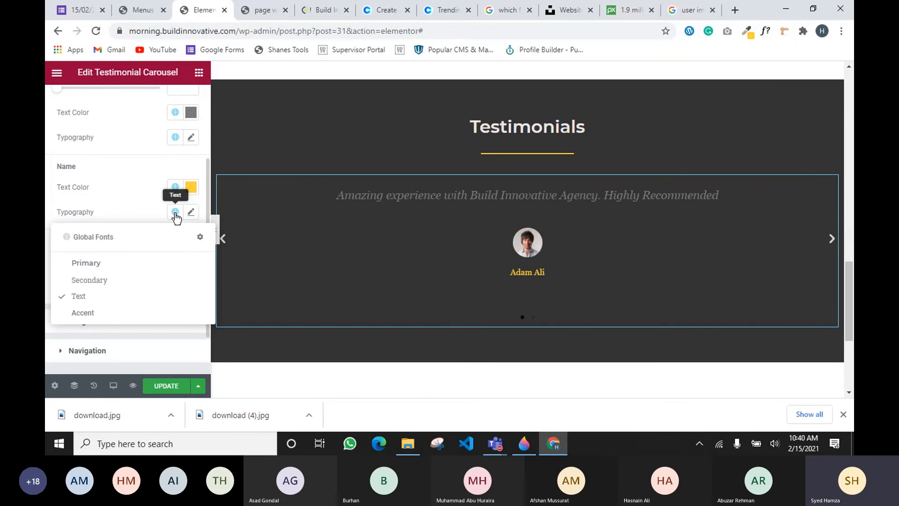
left_click(92, 266)
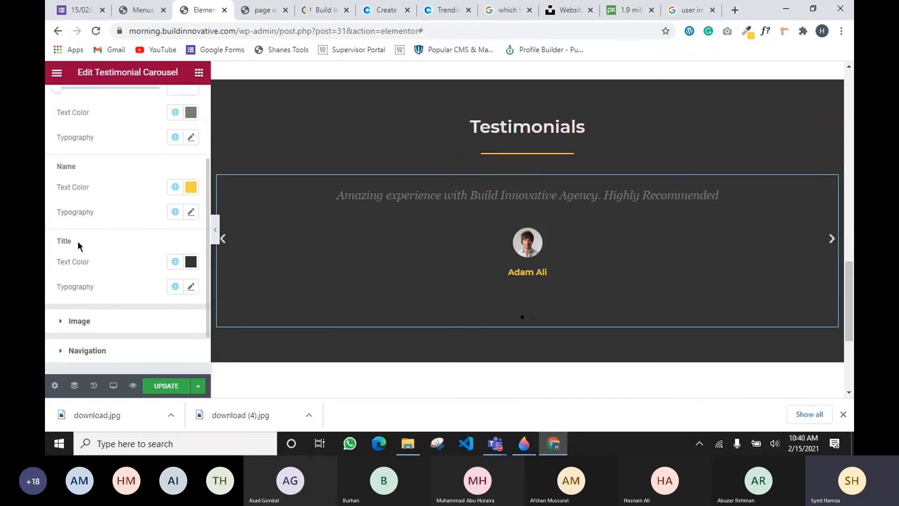
Set the CEO title text colour to white and update the page
left_click(175, 262)
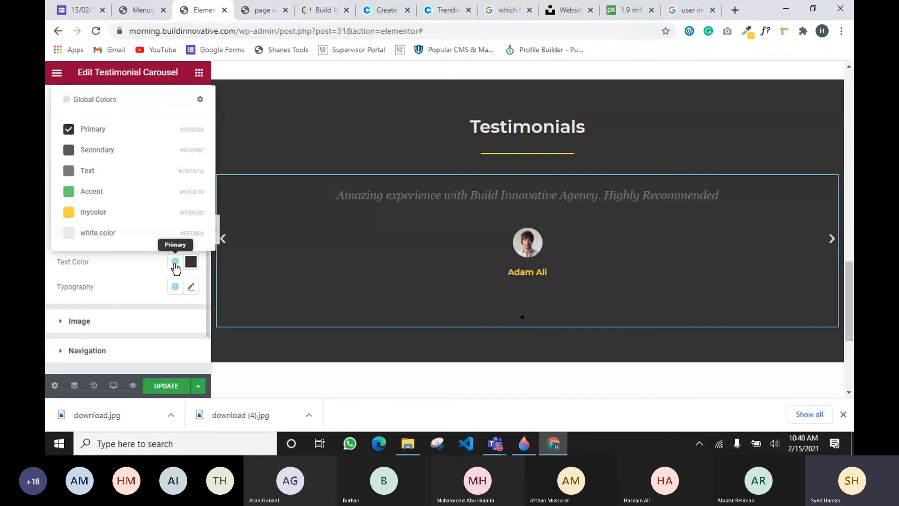
left_click(85, 232)
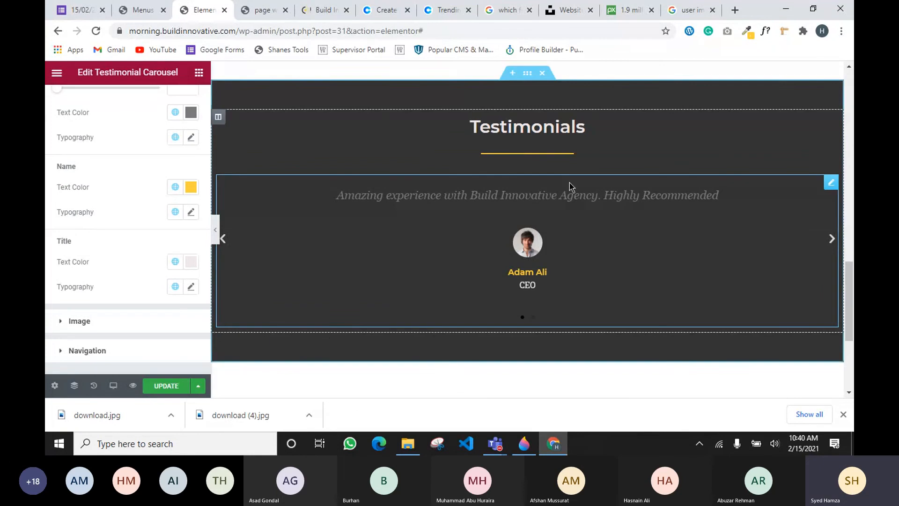
left_click(183, 385)
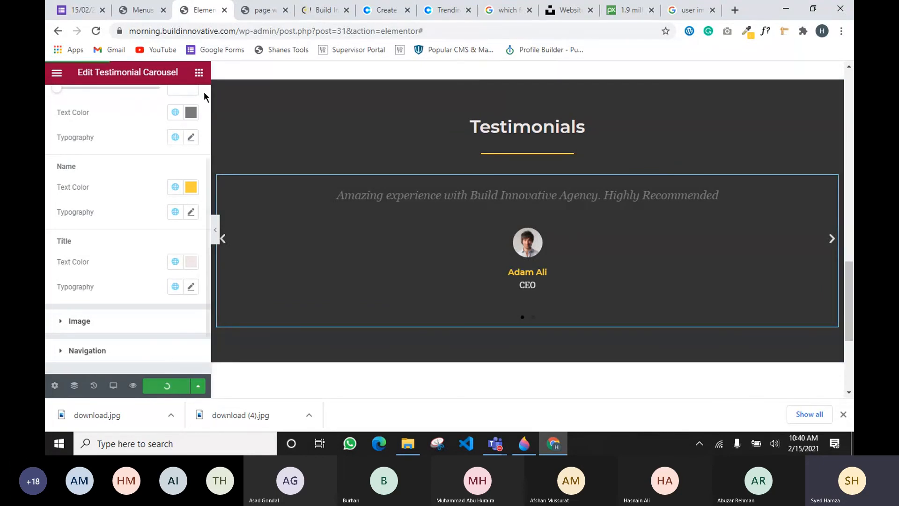
left_click(262, 10)
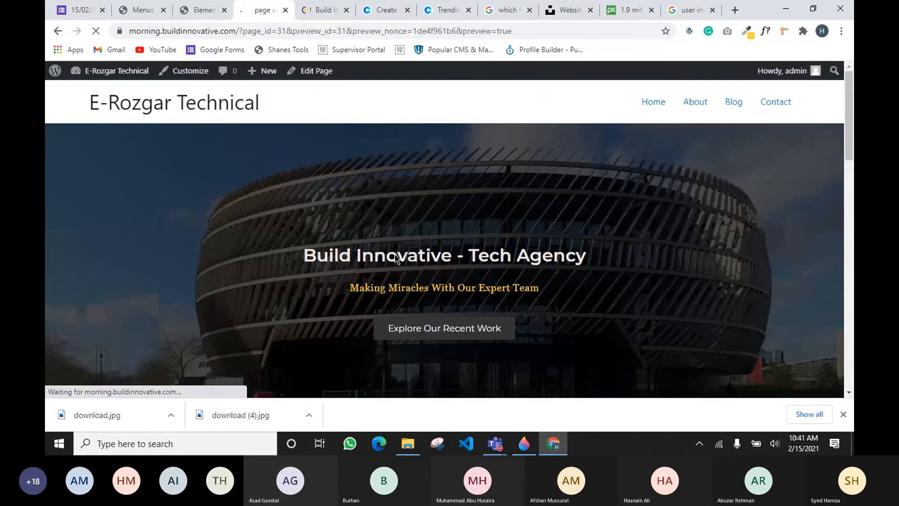
scroll(395, 254, "down", 8)
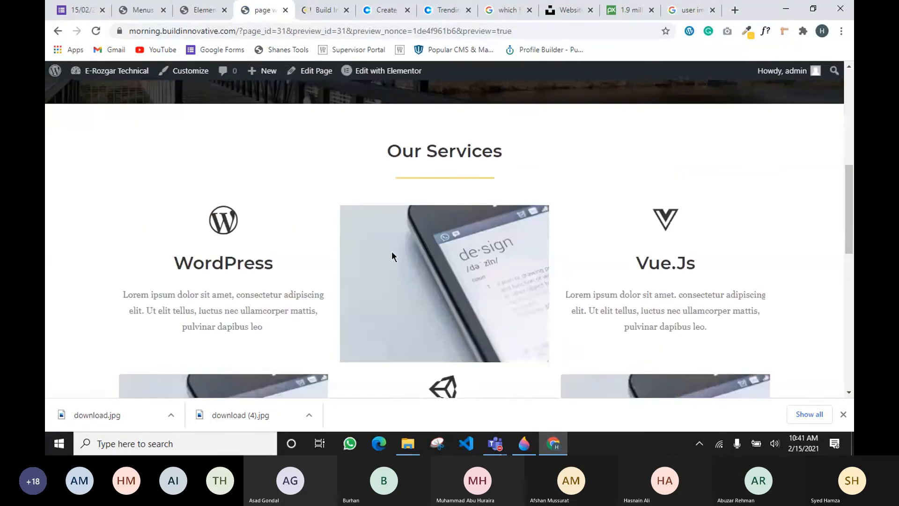
scroll(391, 253, "down", 10)
left_click(770, 227)
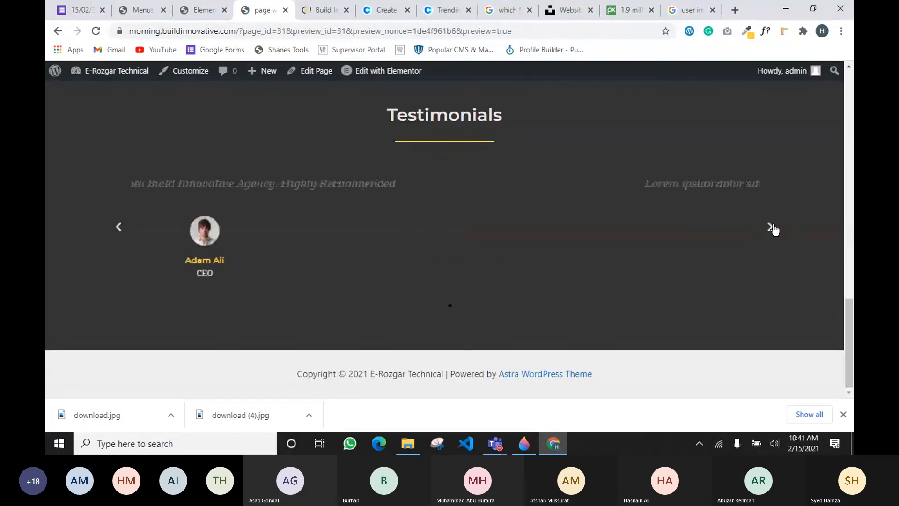
left_click(770, 226)
left_click(769, 227)
scroll(599, 225, "up", 6)
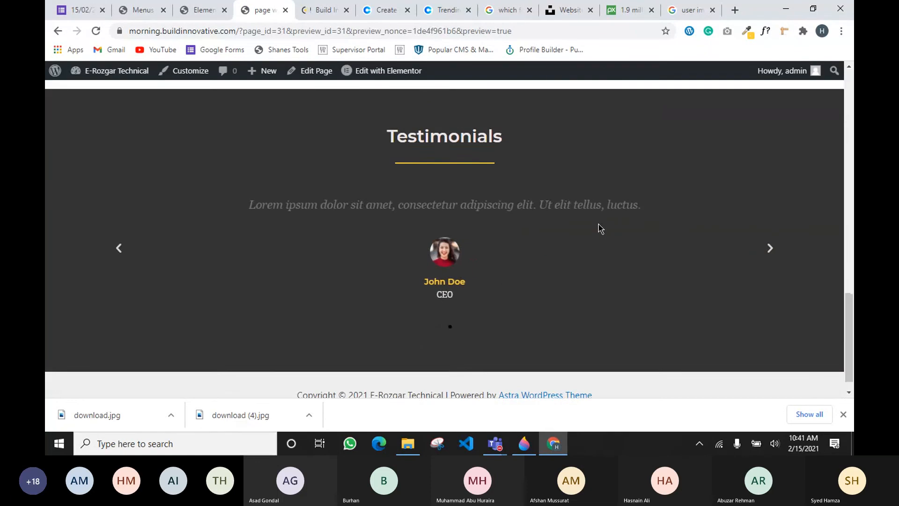
scroll(599, 226, "up", 5)
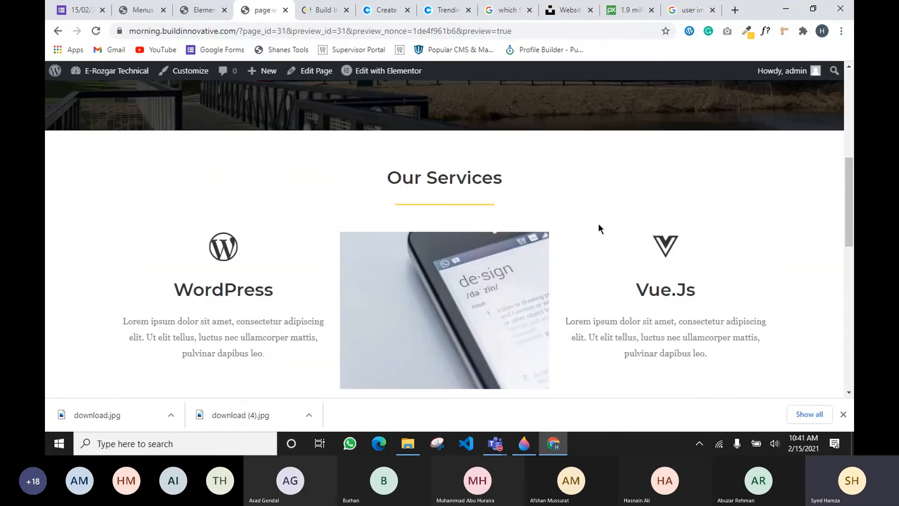
scroll(599, 228, "down", 10)
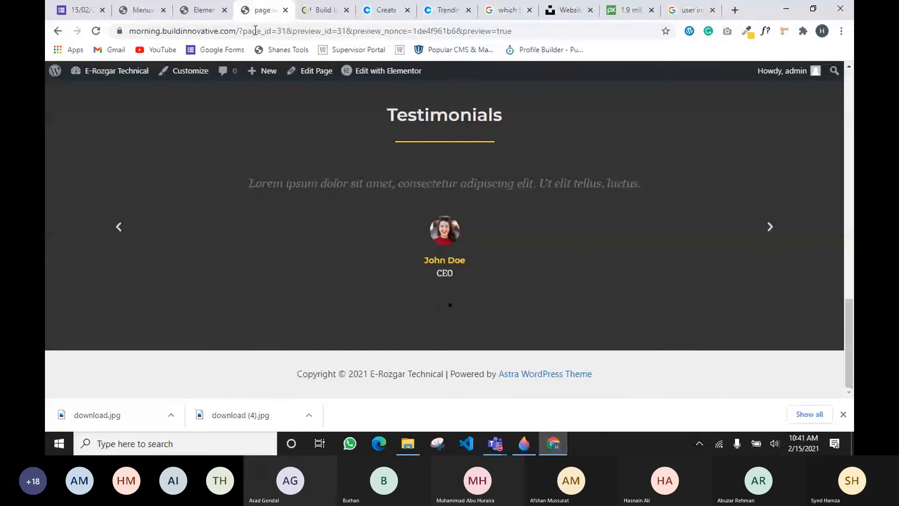
left_click(208, 13)
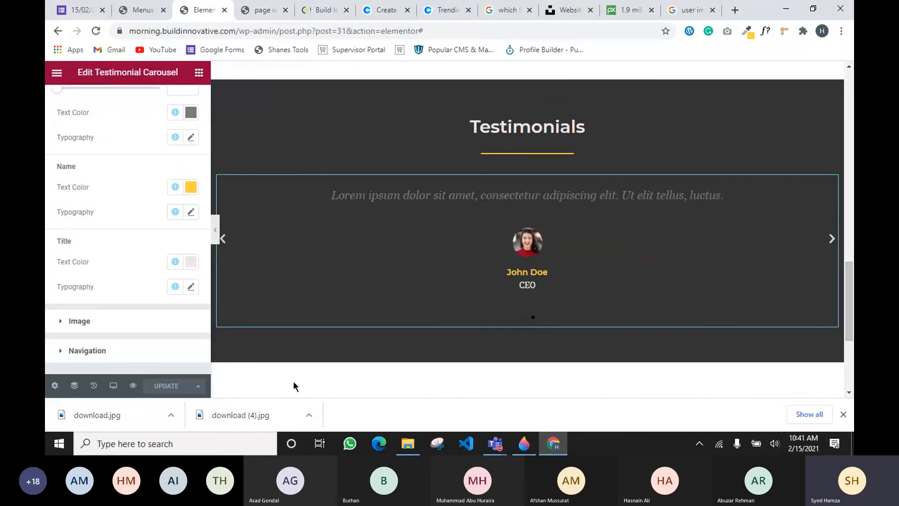
left_click(533, 446)
left_click_drag(446, 238, 477, 221)
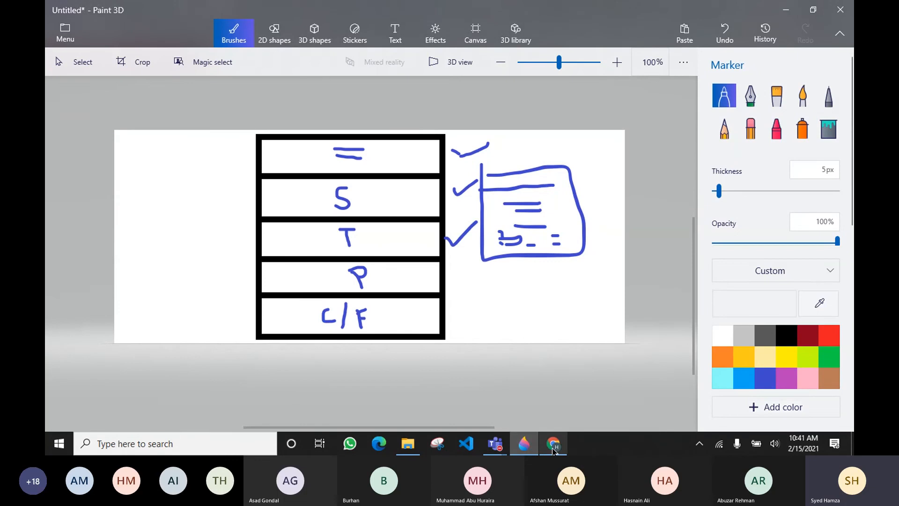
left_click(554, 444)
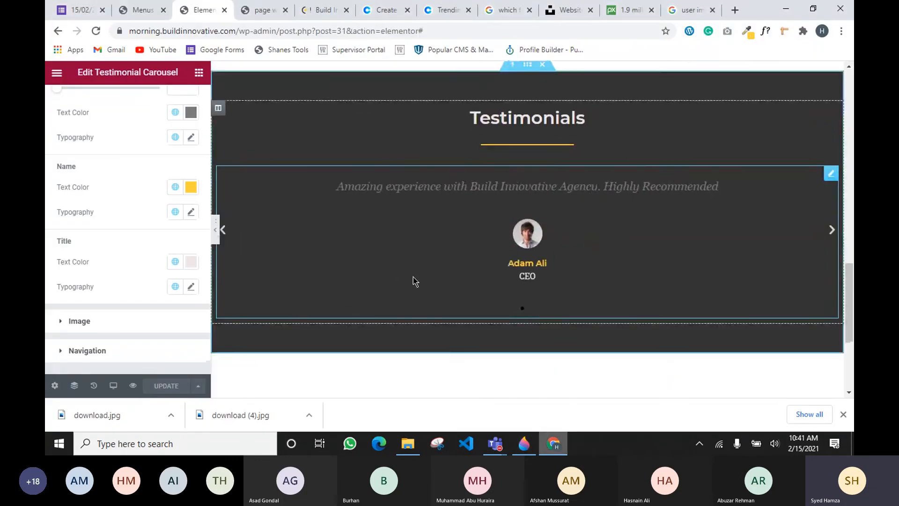
Duplicate the Our Services section with its Wordpress, Vue.Js and Unity cards
scroll(411, 281, "down", 3)
left_click(199, 73)
scroll(470, 234, "up", 4)
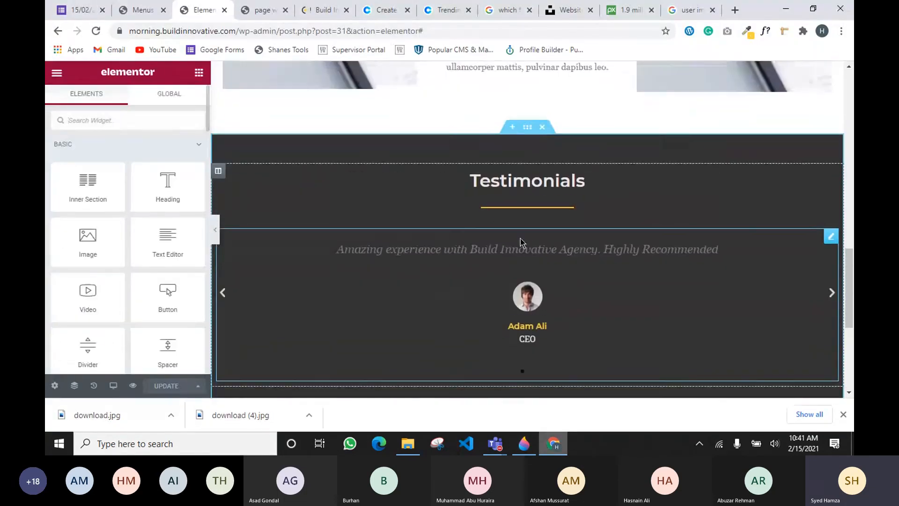
scroll(530, 243, "up", 10)
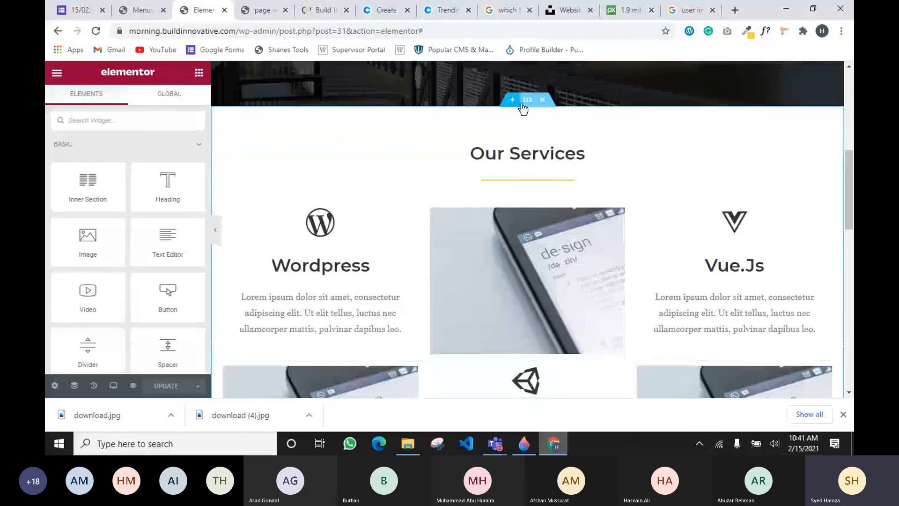
right_click(527, 104)
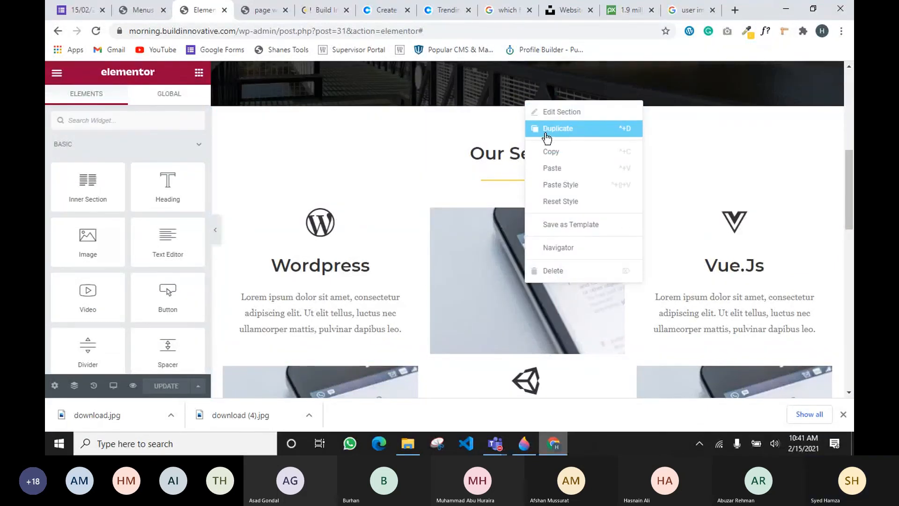
left_click(623, 131)
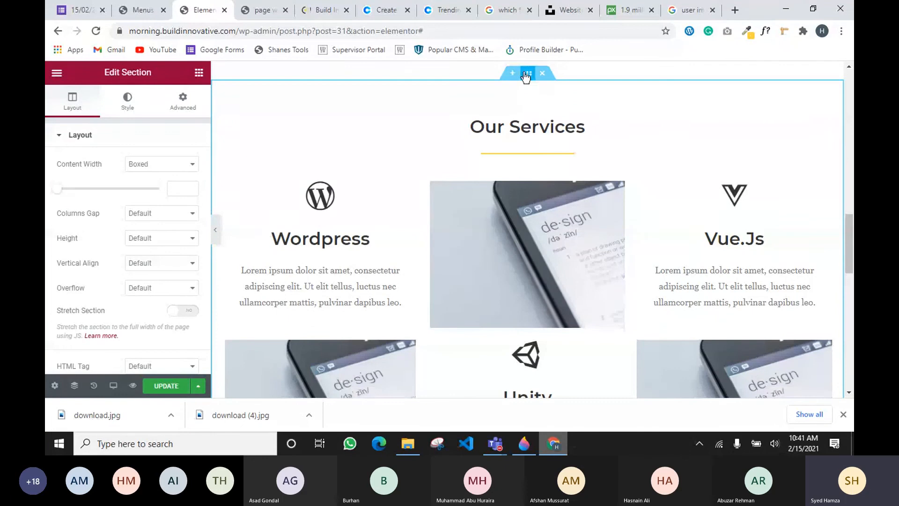
Move the copied section below Testimonials and retitle its heading 'Our Portfolio'
left_click_drag(526, 74, 477, 214)
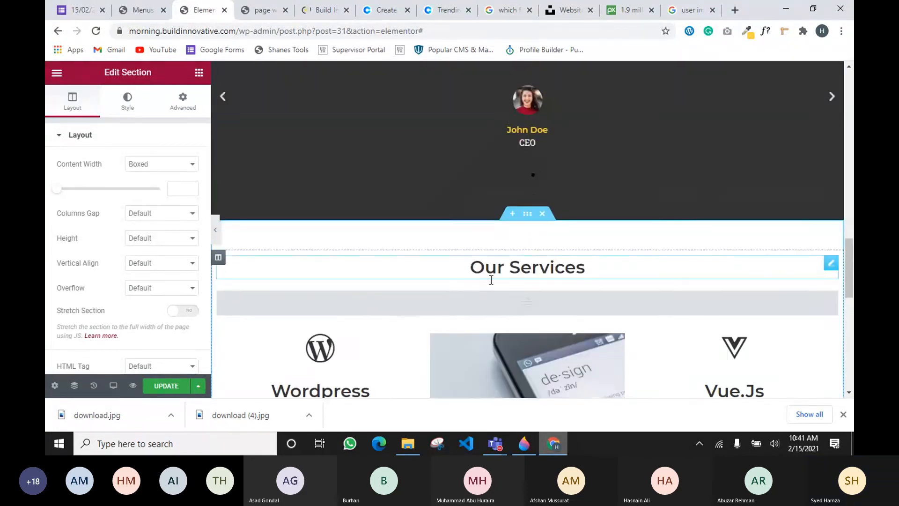
left_click(536, 262)
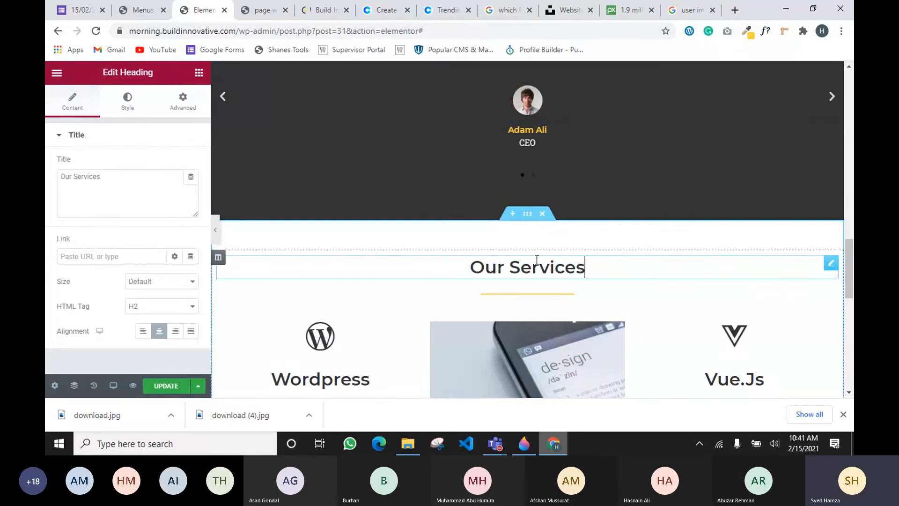
left_click_drag(129, 174, 45, 174)
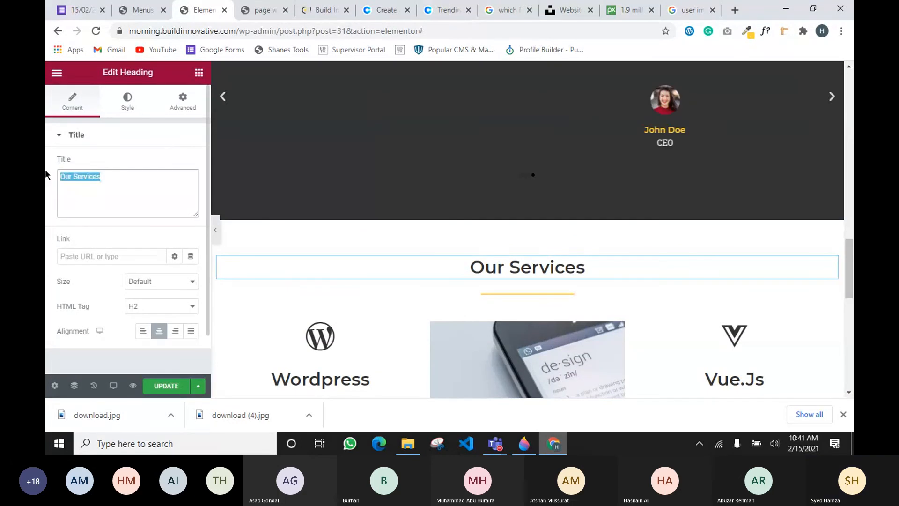
type("Portfolio")
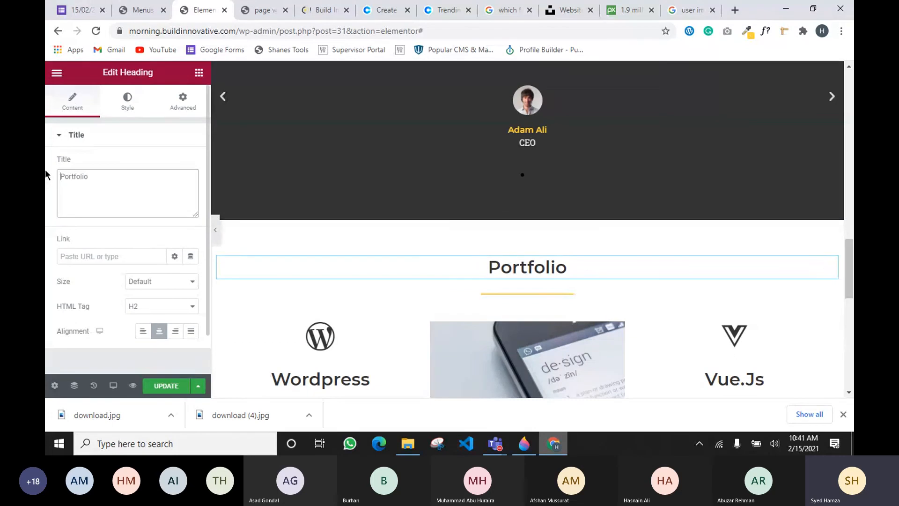
type("Our")
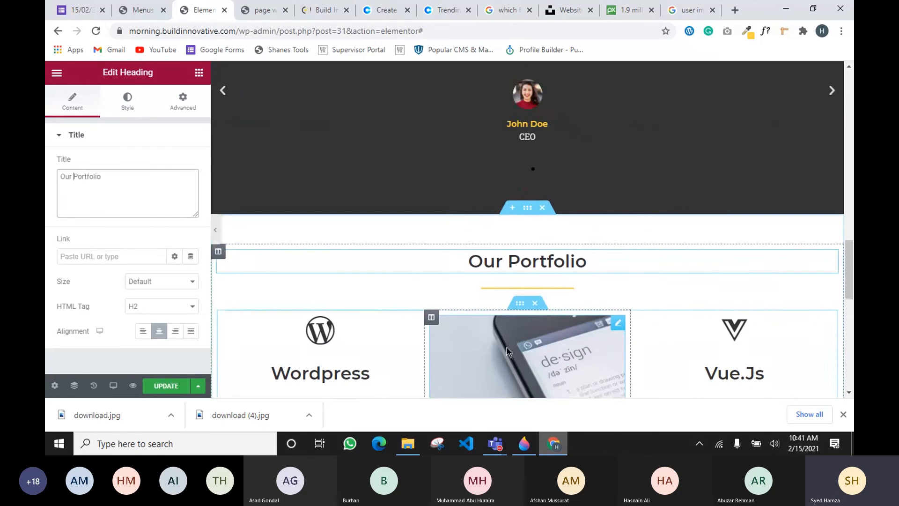
Delete the Wordpress/Vue.Js row and the Unity row beneath the heading
scroll(506, 344, "down", 2)
scroll(586, 198, "down", 1)
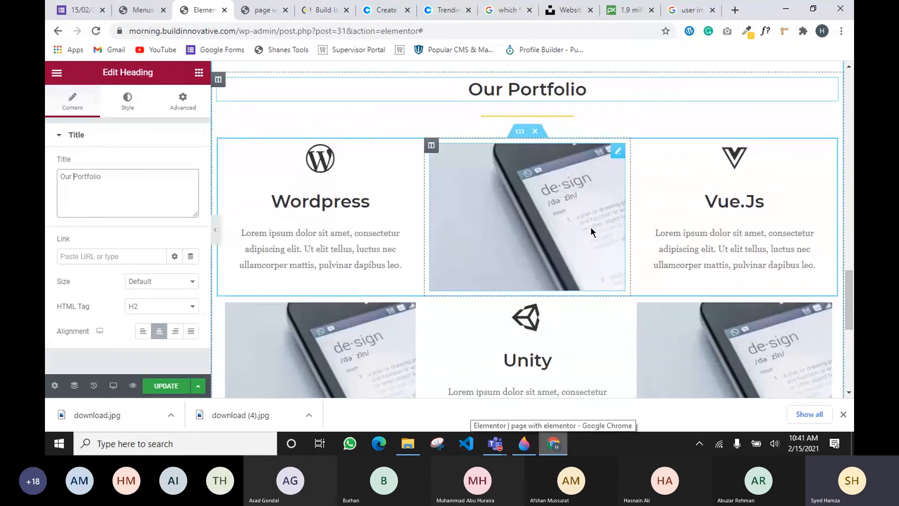
scroll(614, 192, "up", 2)
scroll(531, 311, "down", 1)
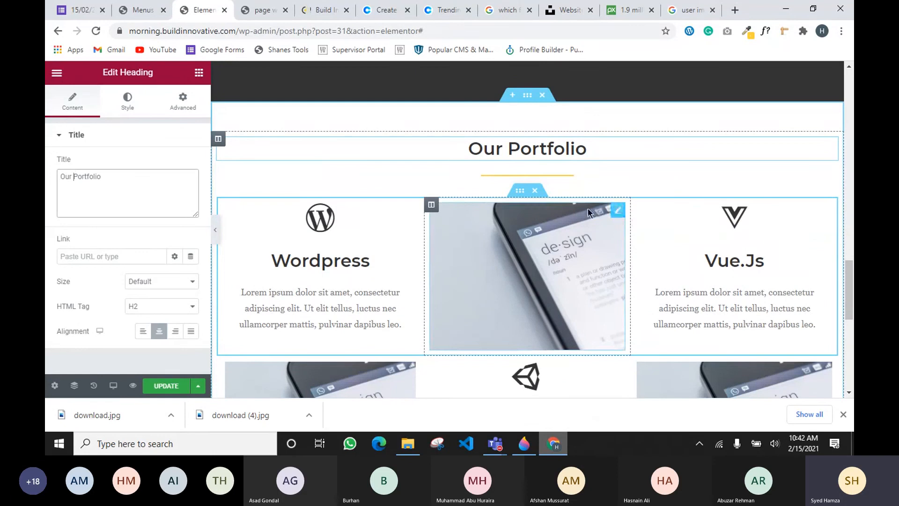
left_click(535, 191)
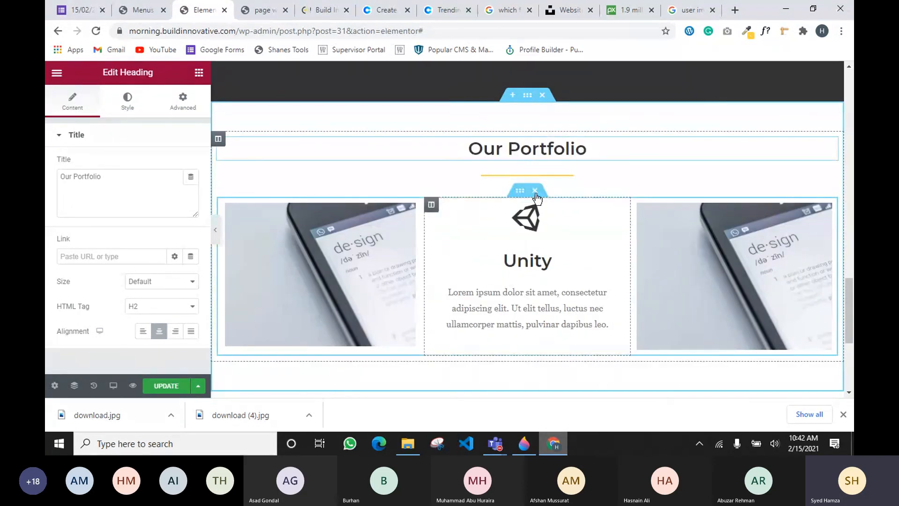
left_click(535, 191)
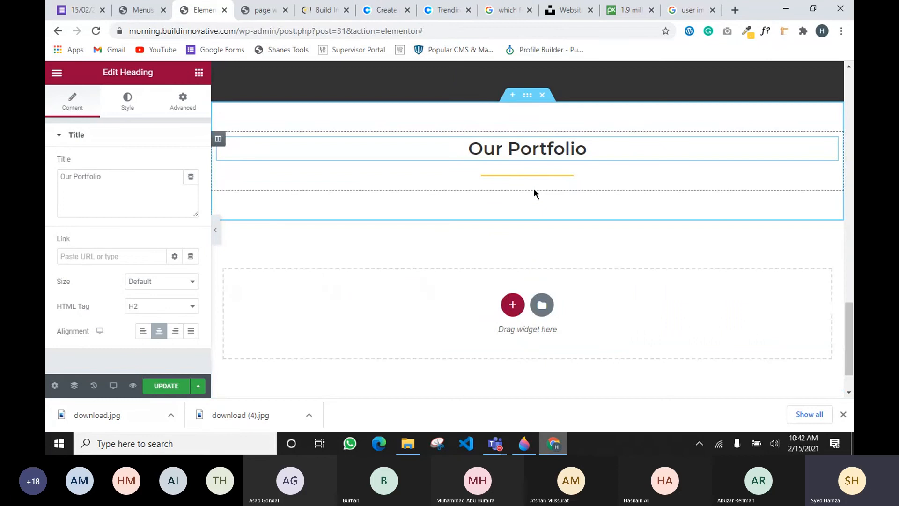
Drop an Inner Section under the Our Portfolio heading and add two more columns, making four
left_click(205, 74)
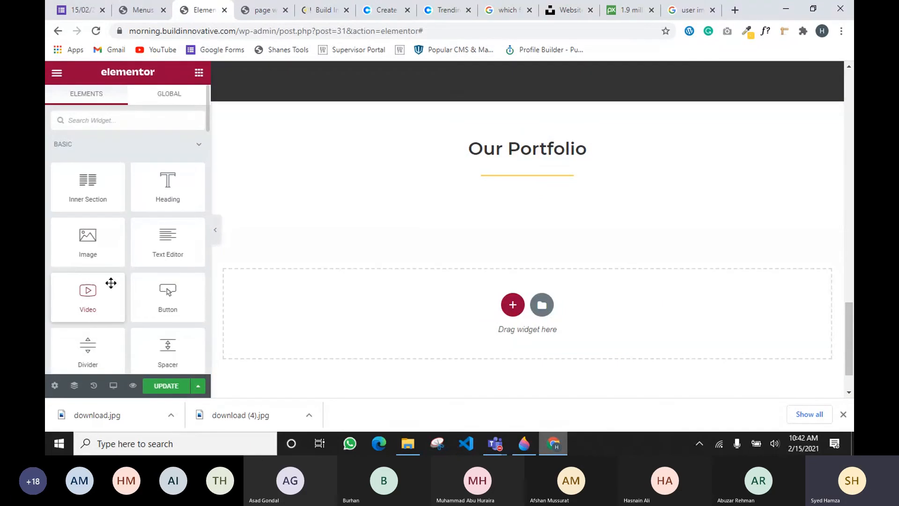
left_click_drag(87, 184, 536, 181)
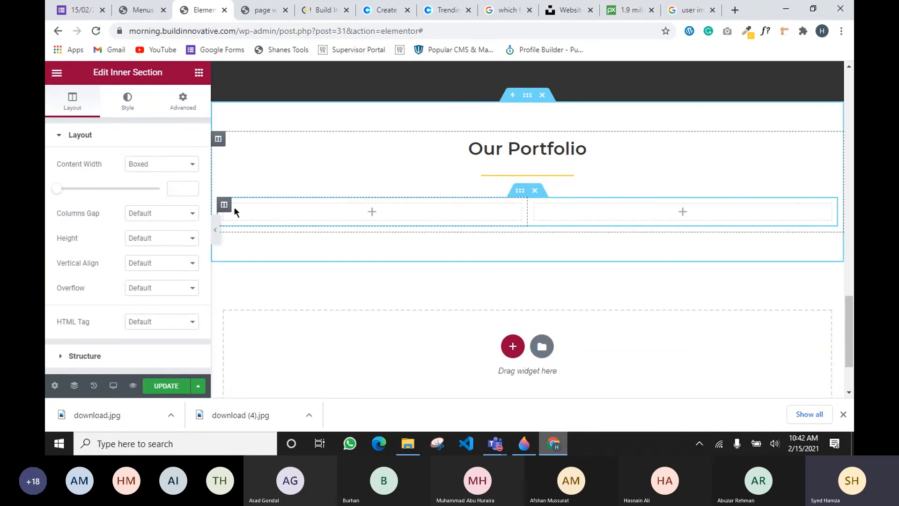
right_click(224, 206)
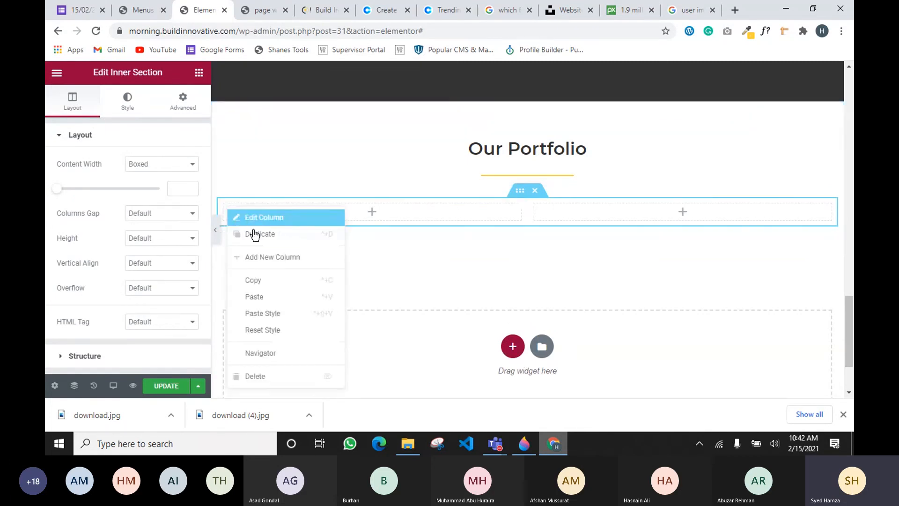
left_click(256, 254)
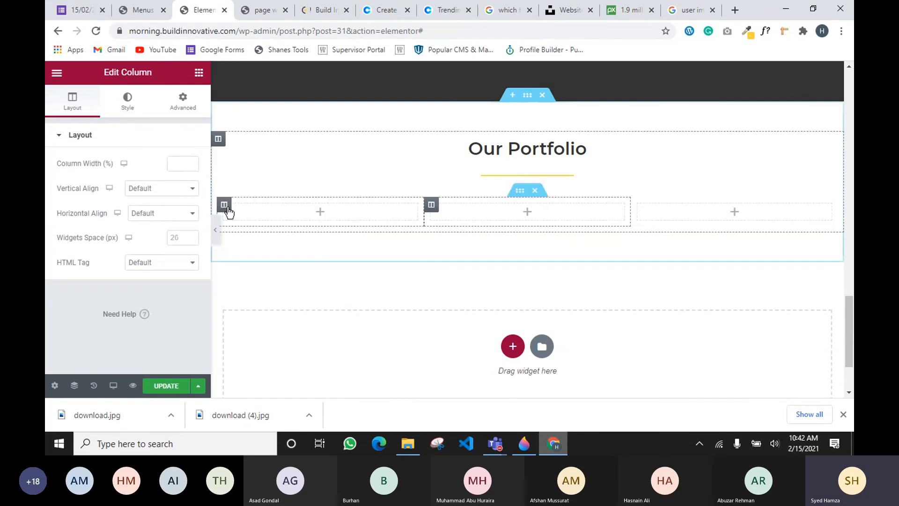
right_click(226, 206)
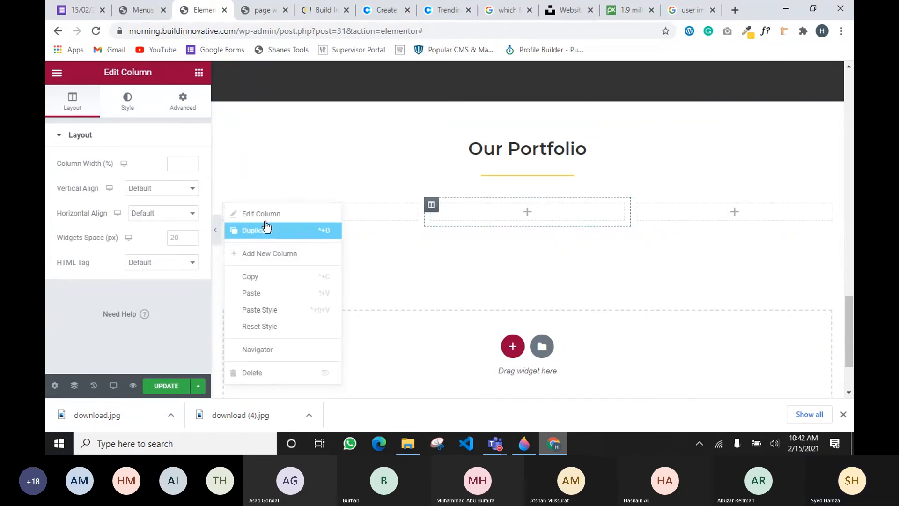
left_click(255, 254)
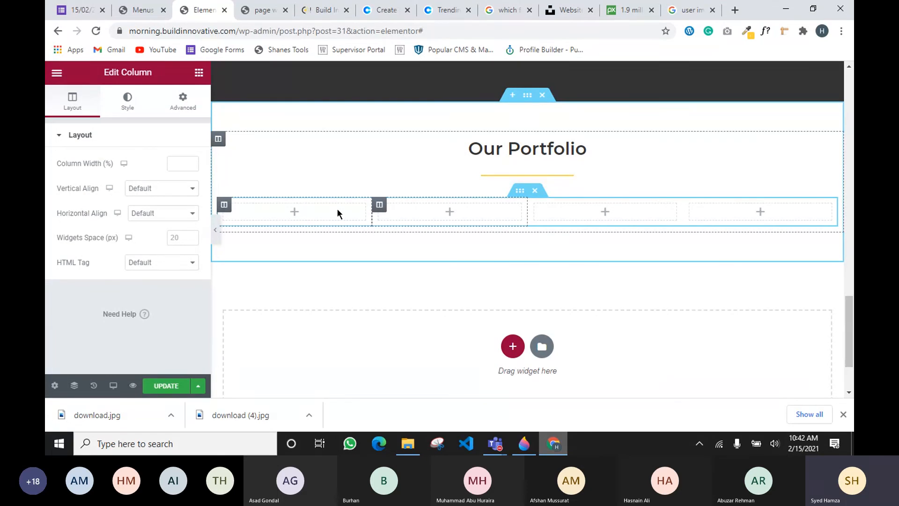
left_click(199, 73)
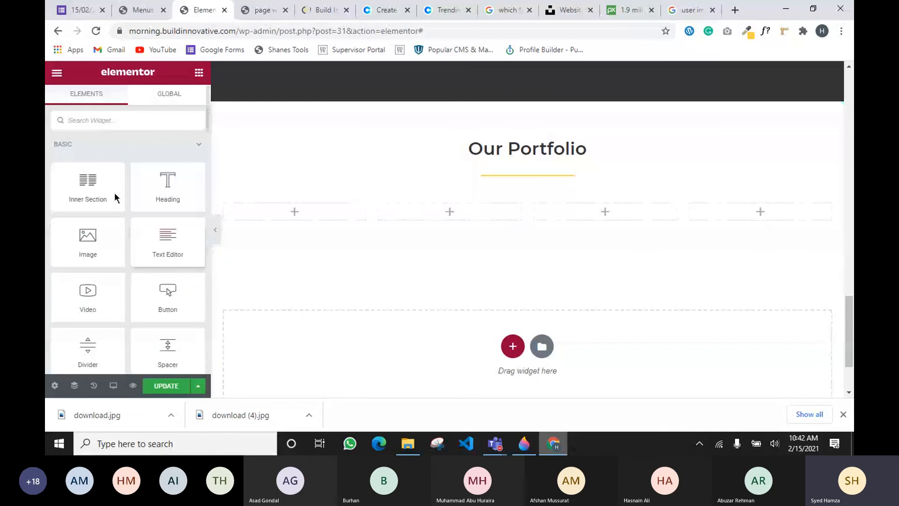
Search widgets for 'ga' and place a Basic Gallery below the four columns
left_click(113, 121)
type("ga")
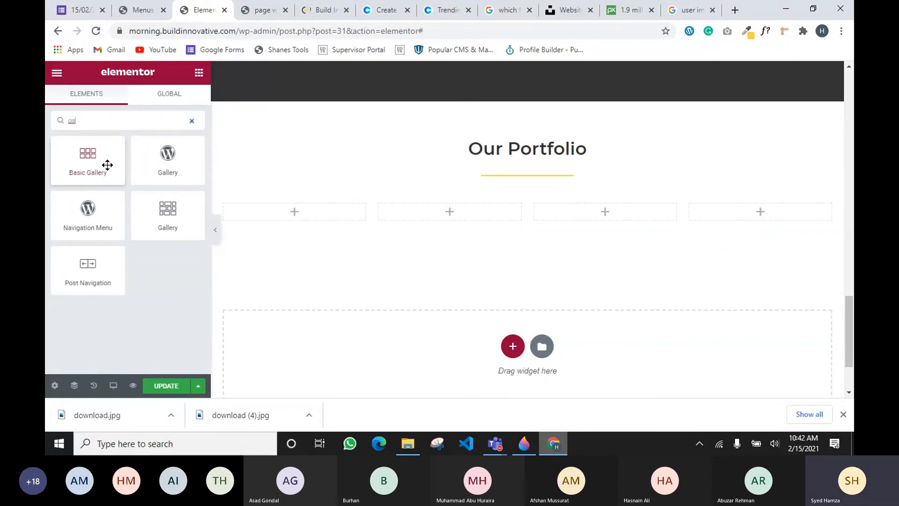
left_click_drag(107, 165, 568, 225)
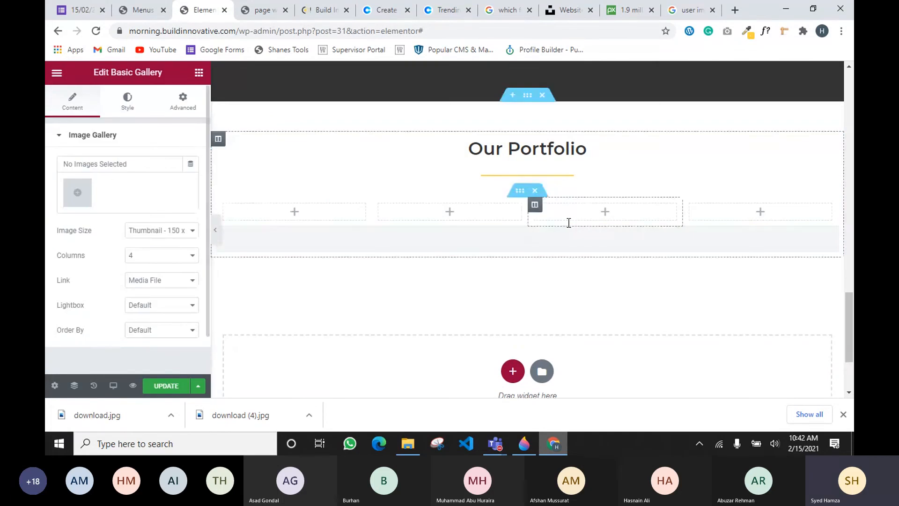
Fill the gallery with the black phone, hand-held phone and design screen images
left_click(77, 193)
left_click(257, 309)
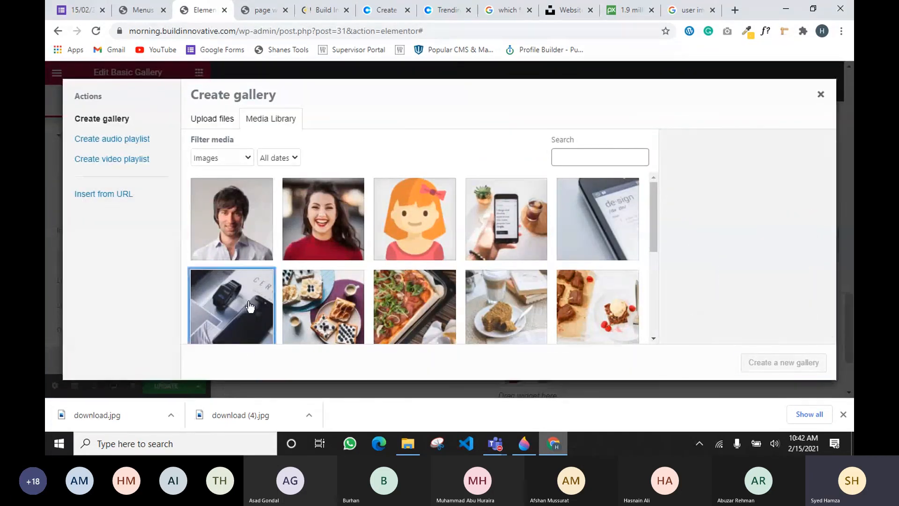
left_click(473, 247)
left_click(565, 233)
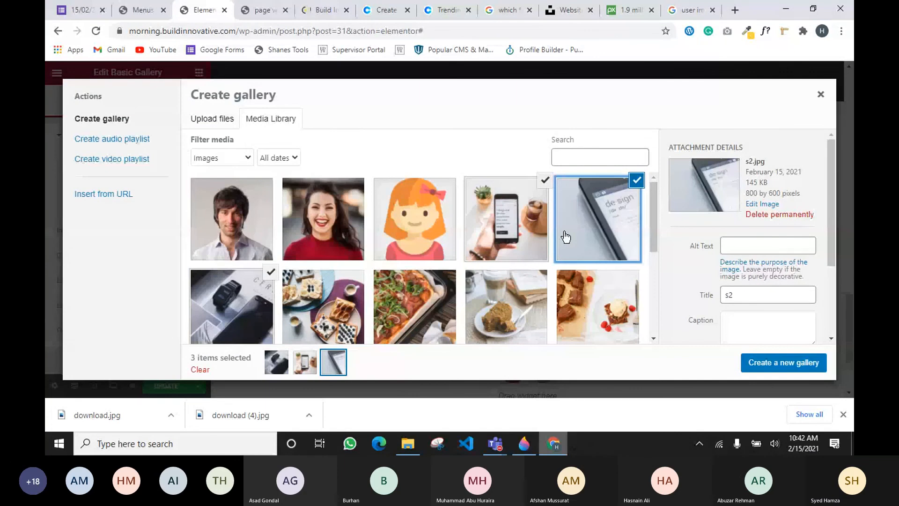
left_click(802, 358)
left_click(796, 363)
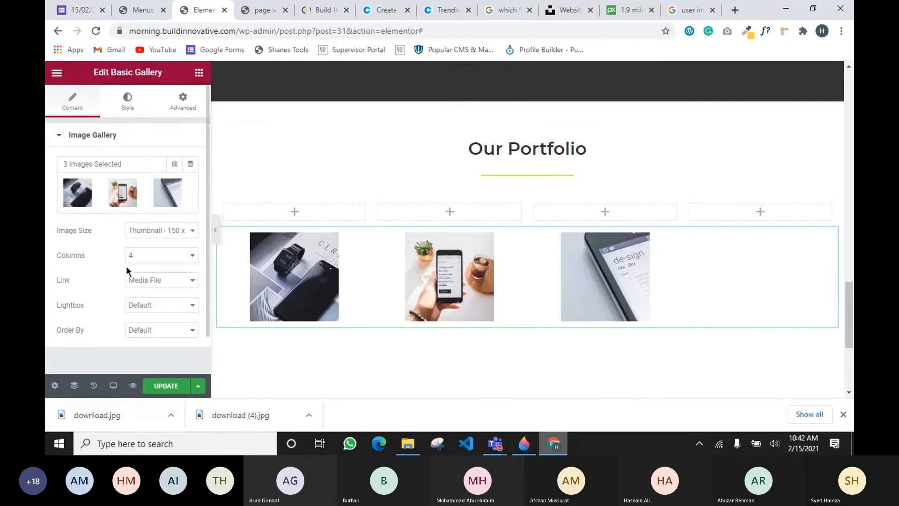
left_click(127, 99)
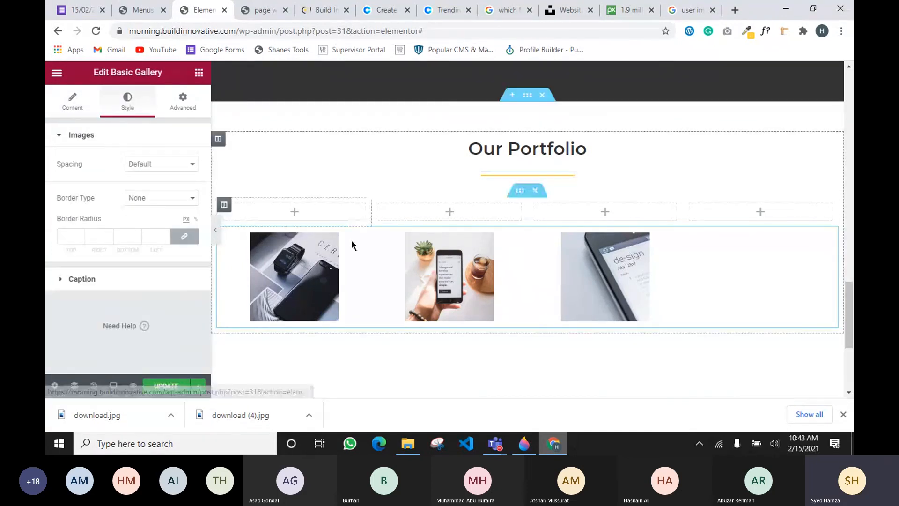
Append the dessert platter image our-sweet-1-1.jpg as the gallery's fourth picture
left_click(74, 102)
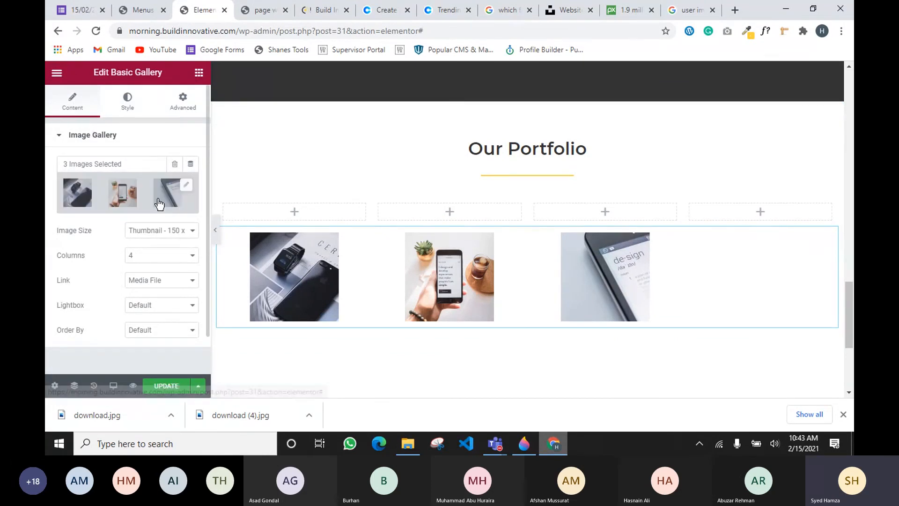
left_click(186, 192)
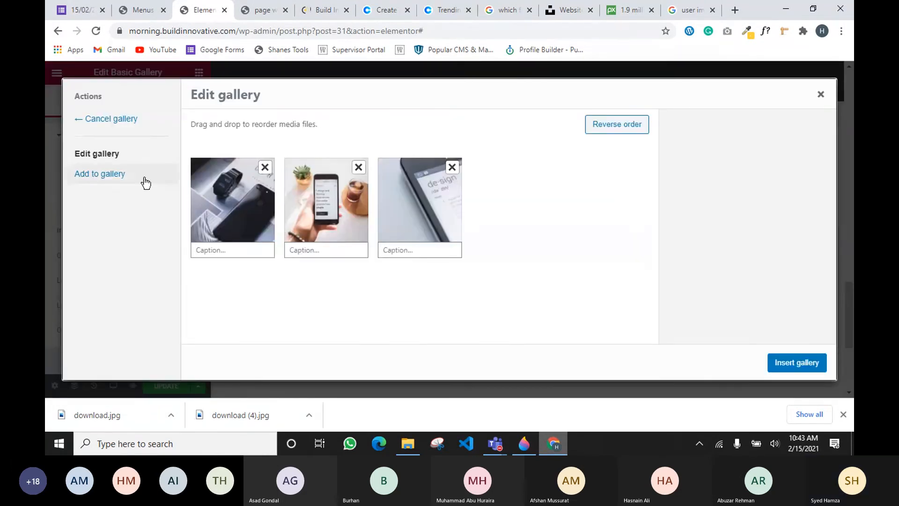
left_click(111, 174)
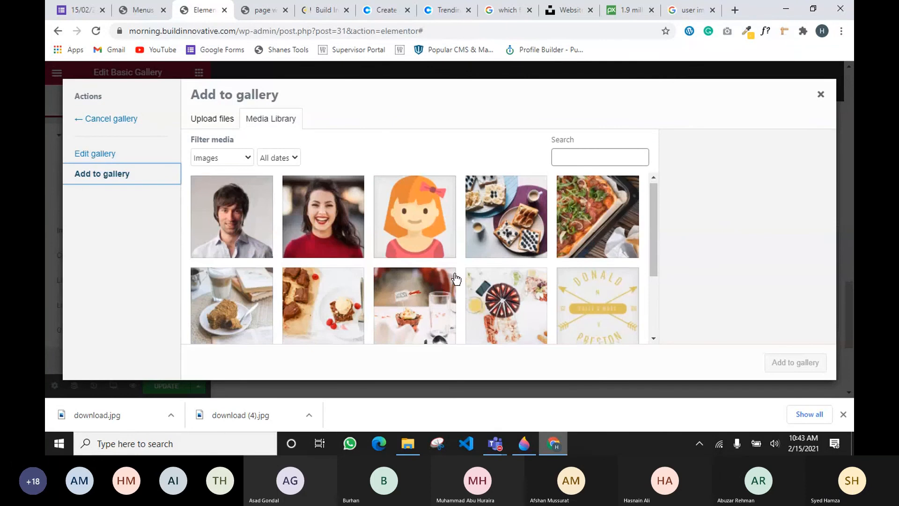
scroll(456, 280, "down", 3)
scroll(456, 279, "up", 3)
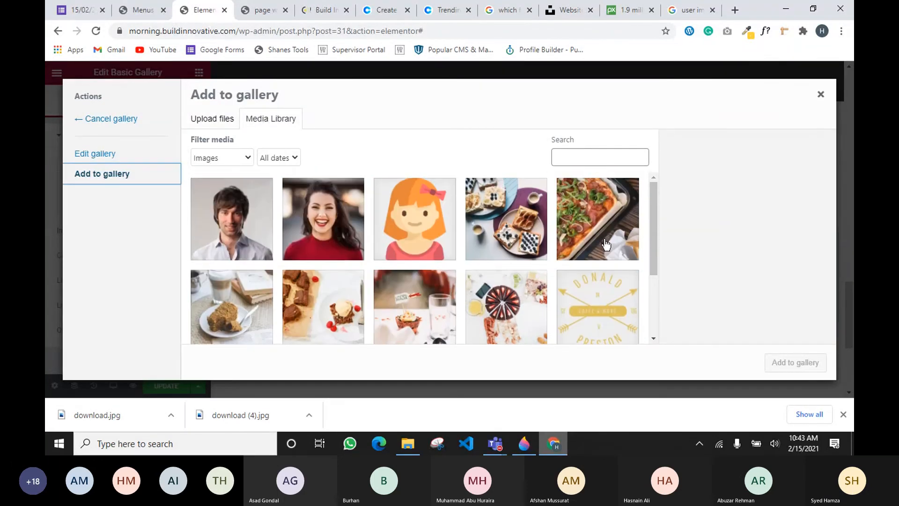
scroll(468, 267, "down", 3)
scroll(485, 295, "up", 3)
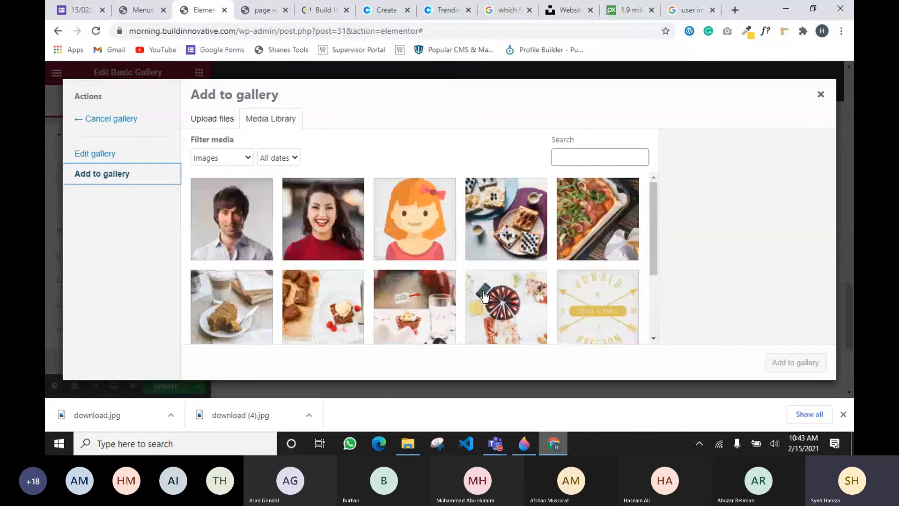
scroll(484, 295, "down", 2)
left_click(496, 262)
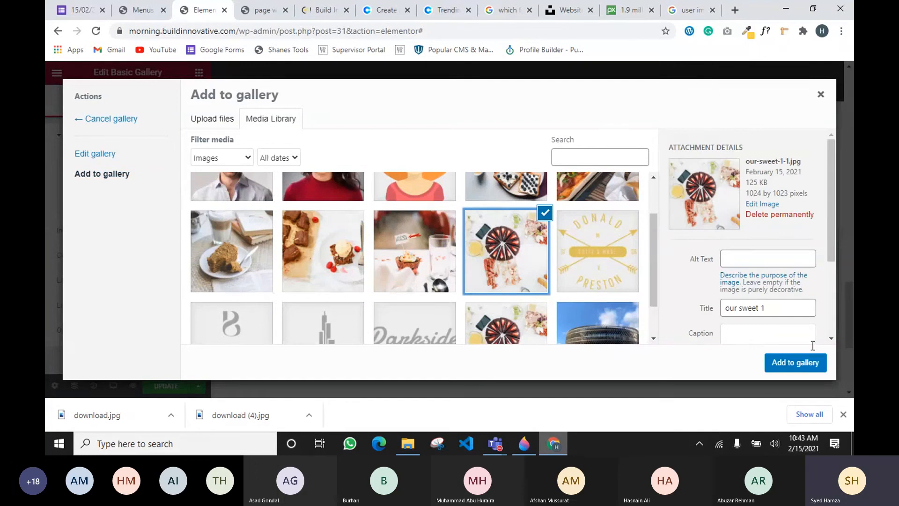
left_click(809, 367)
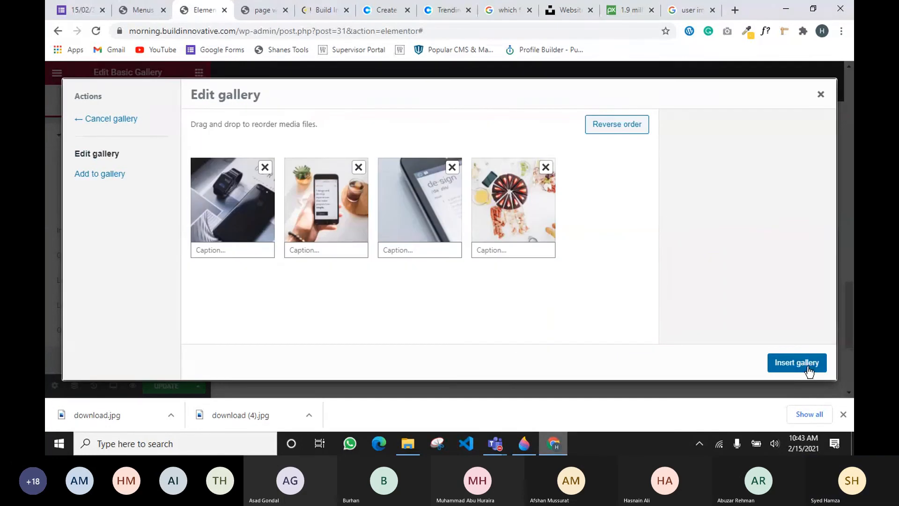
left_click(797, 363)
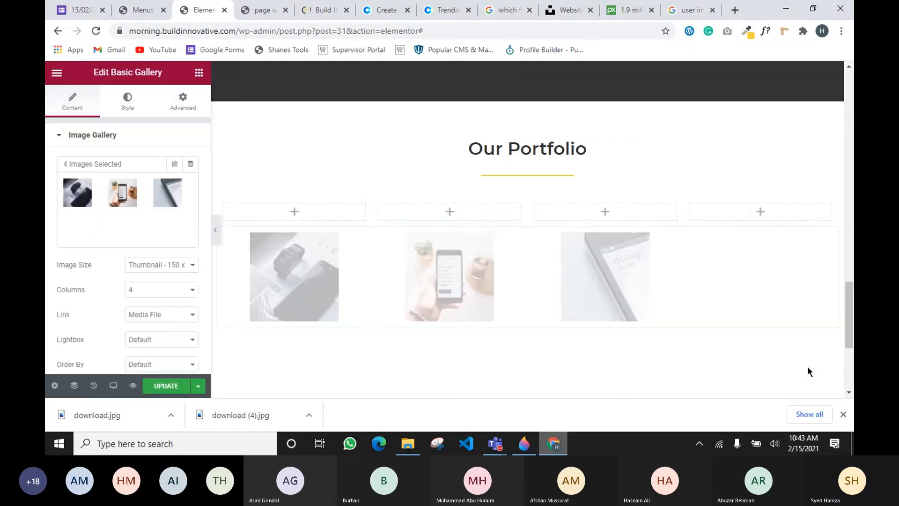
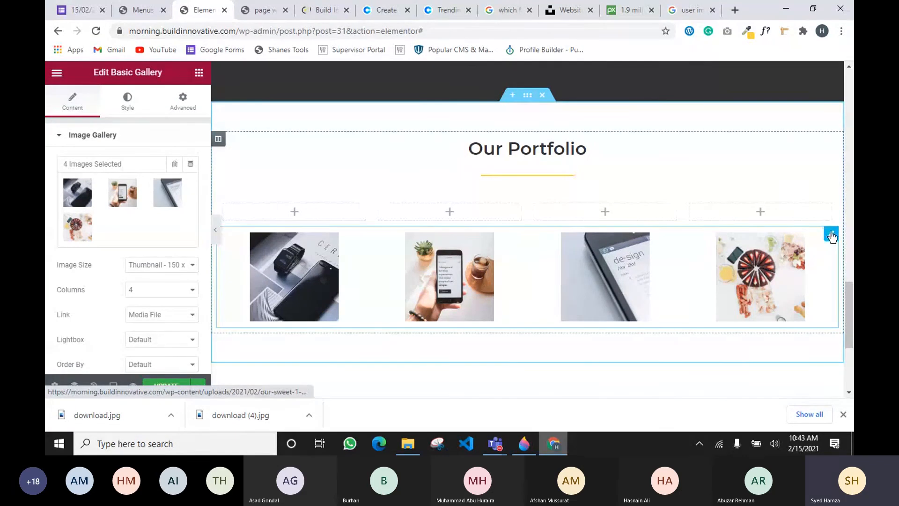
Delete the Basic Gallery widget from the Our Portfolio section
right_click(831, 237)
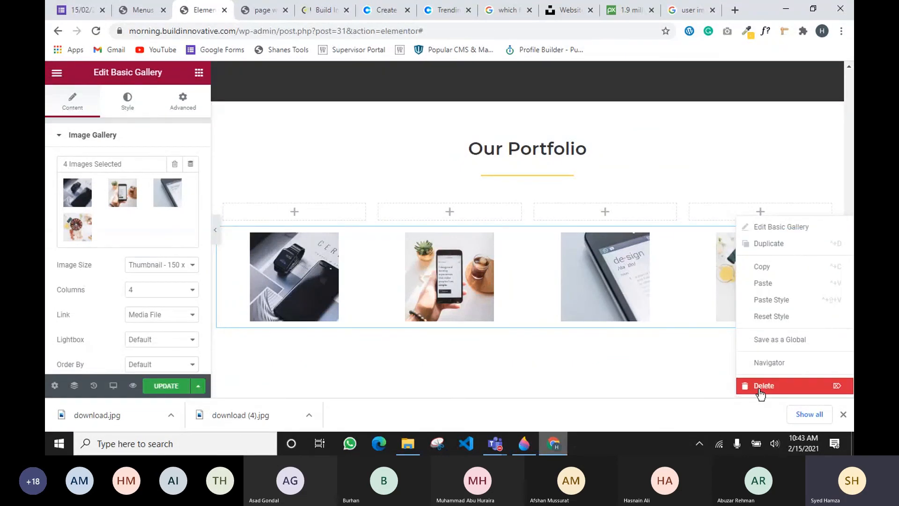
left_click(760, 392)
scroll(407, 184, "up", 3)
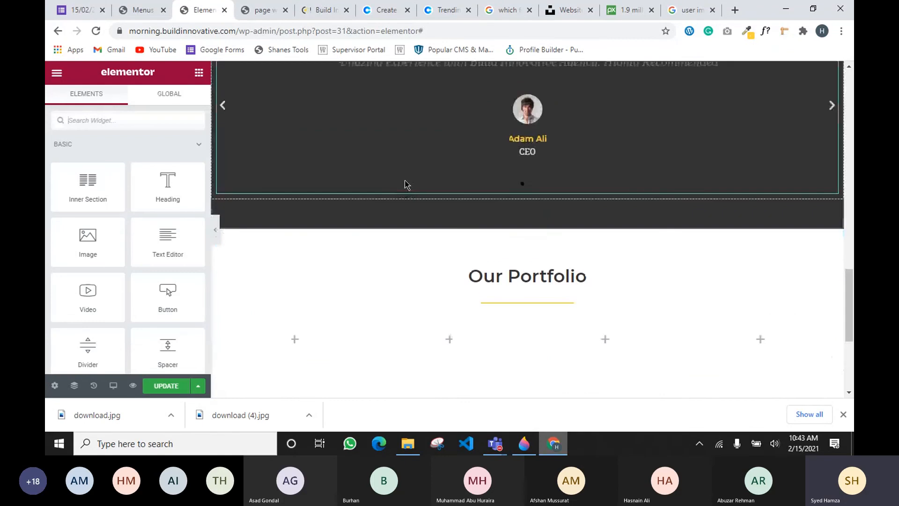
scroll(406, 184, "up", 10)
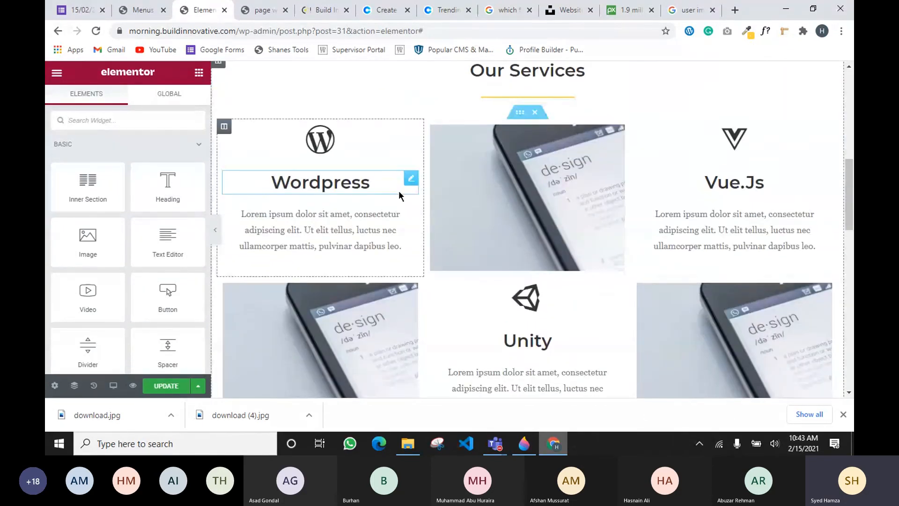
scroll(399, 194, "down", 10)
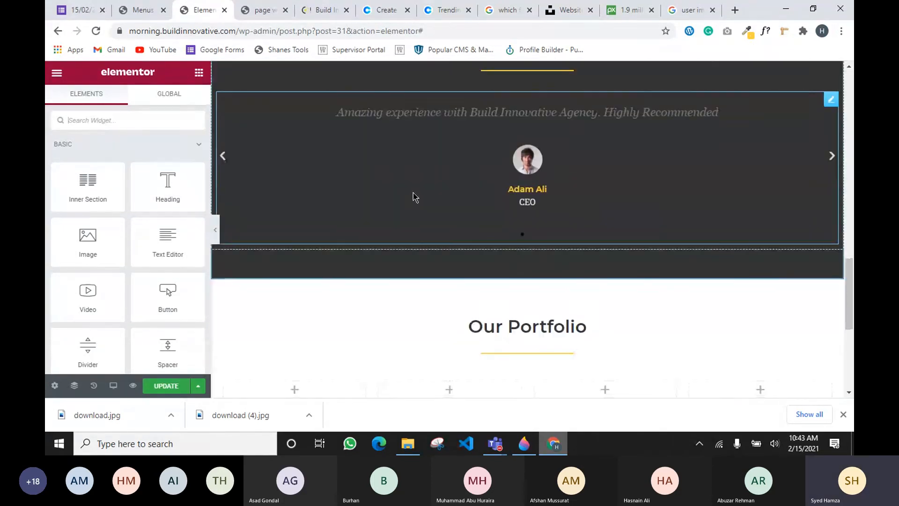
scroll(414, 196, "up", 3)
scroll(413, 196, "up", 7)
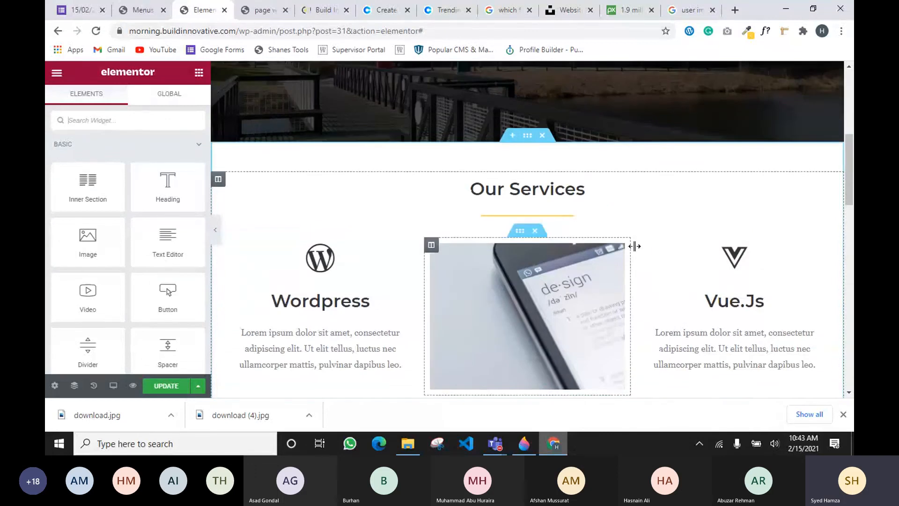
Copy the design image from the Our Services section
right_click(626, 254)
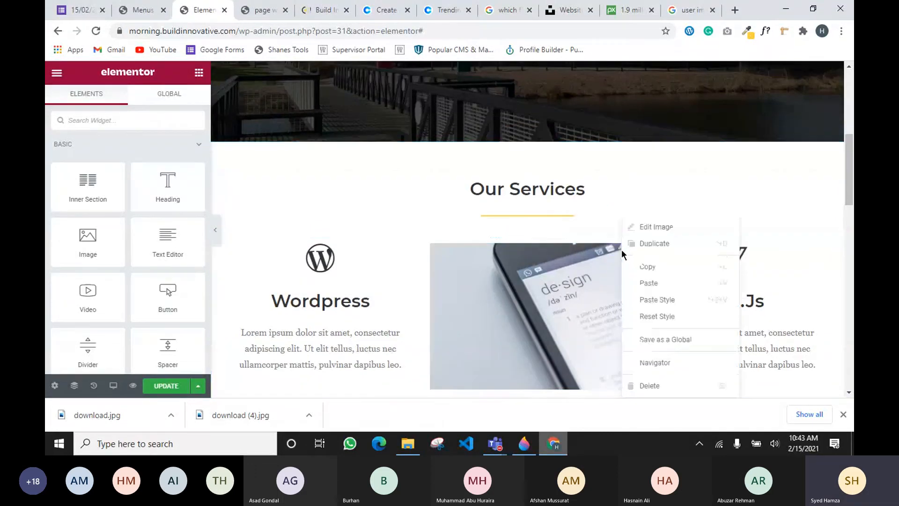
left_click(402, 279)
scroll(399, 277, "down", 8)
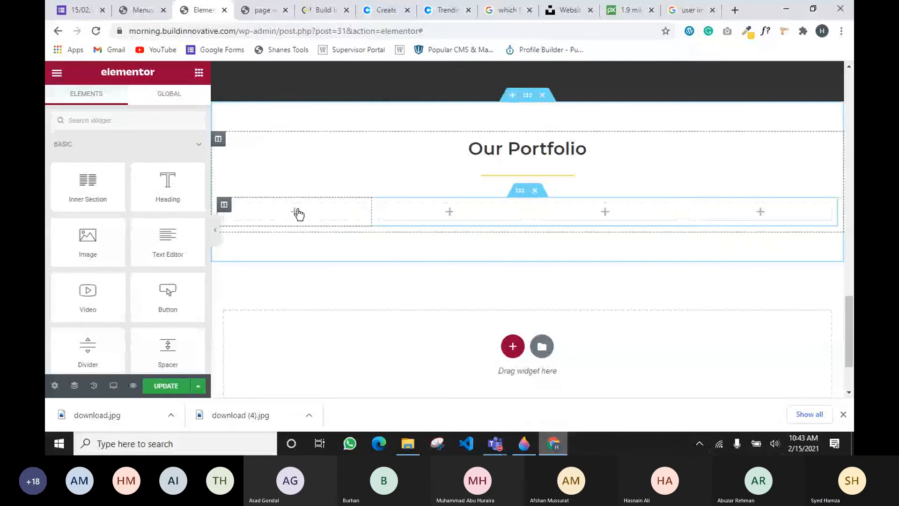
Paste the design image into column one and give column two a Secondary grey background
key("ctrl+v")
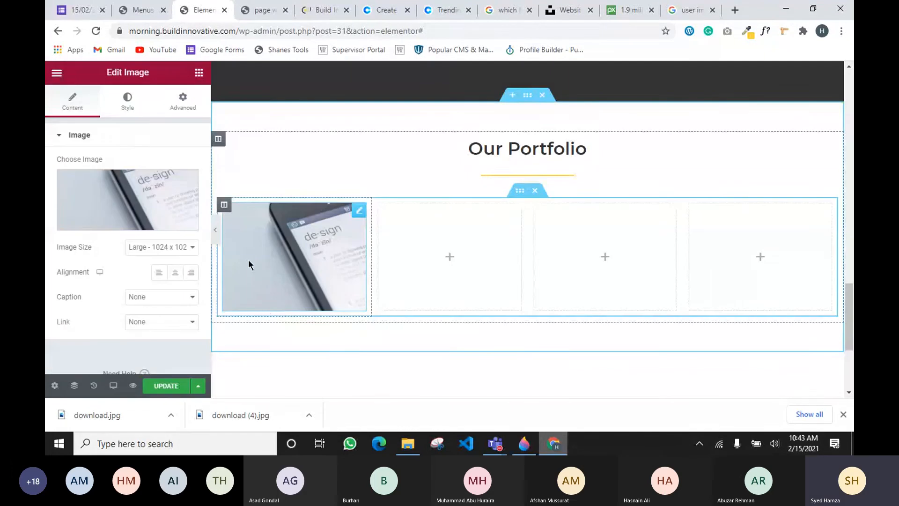
left_click(484, 245)
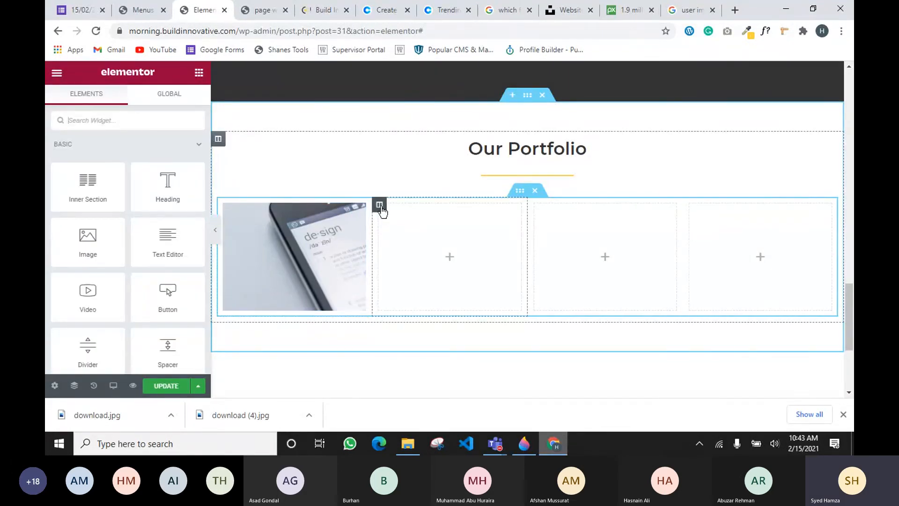
left_click(379, 204)
left_click(131, 105)
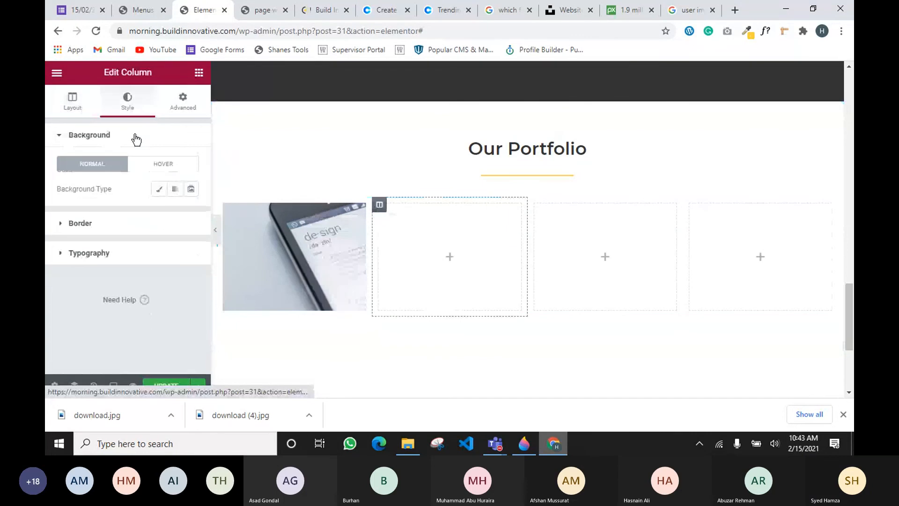
left_click(159, 189)
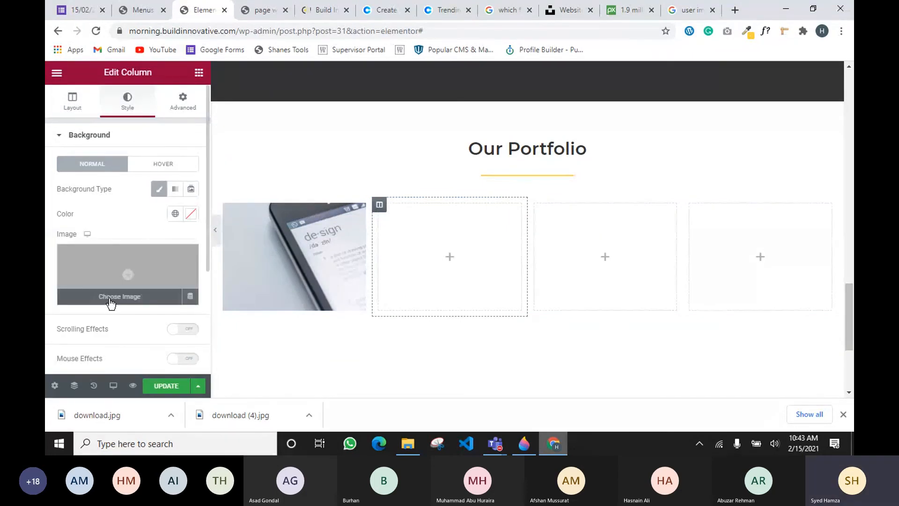
left_click(191, 215)
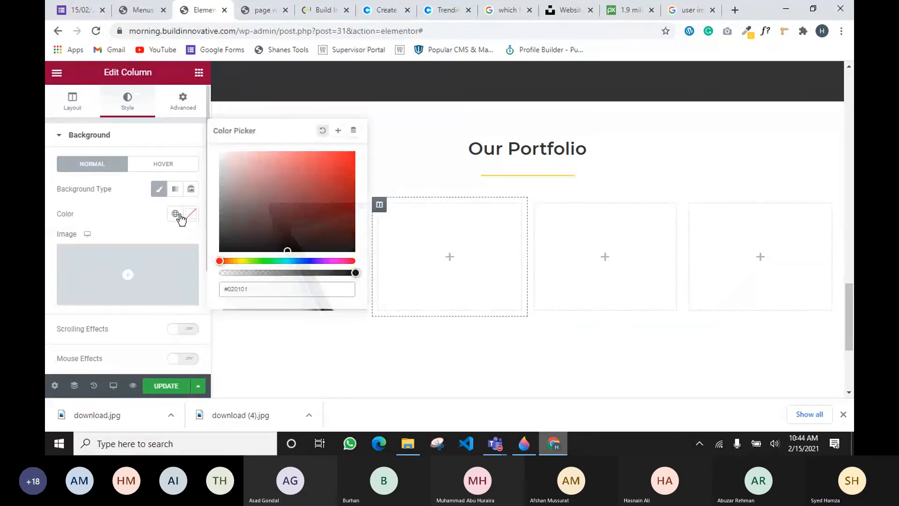
left_click(175, 214)
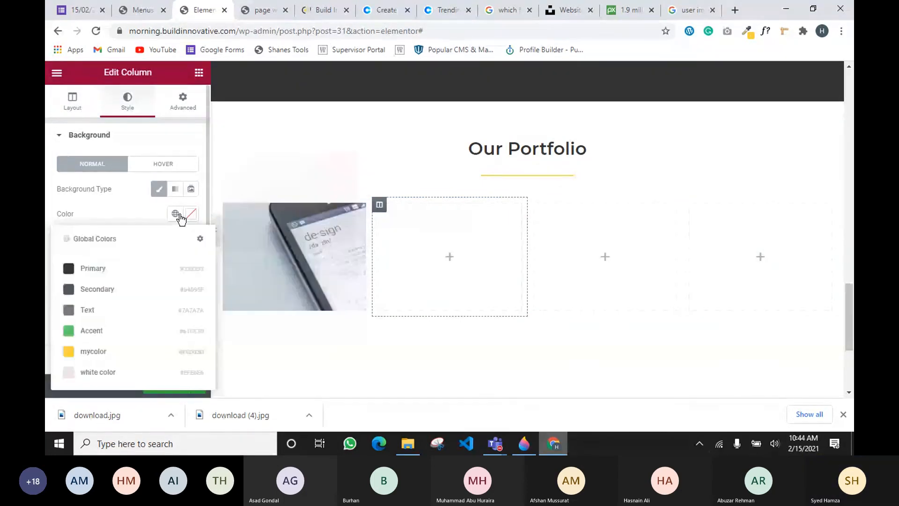
left_click(115, 289)
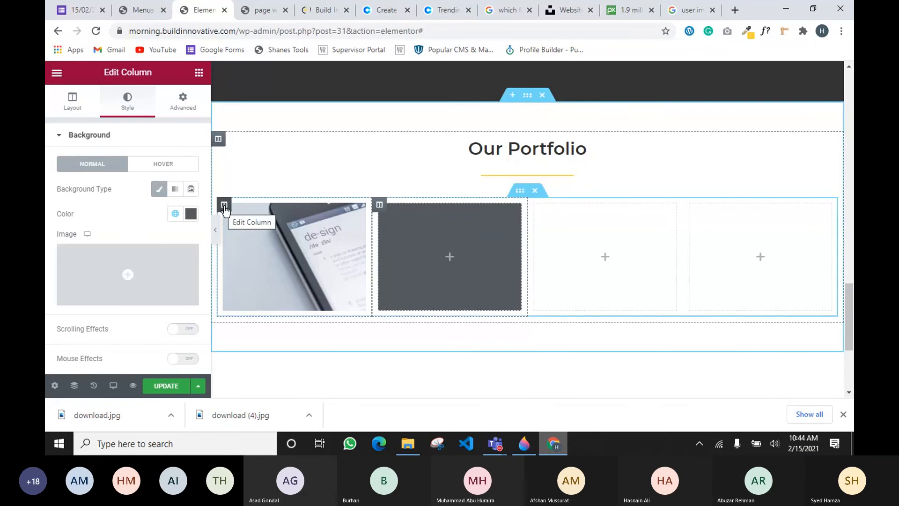
Duplicate the image column into the third slot and delete the extra fourth column
right_click(225, 210)
left_click(253, 233)
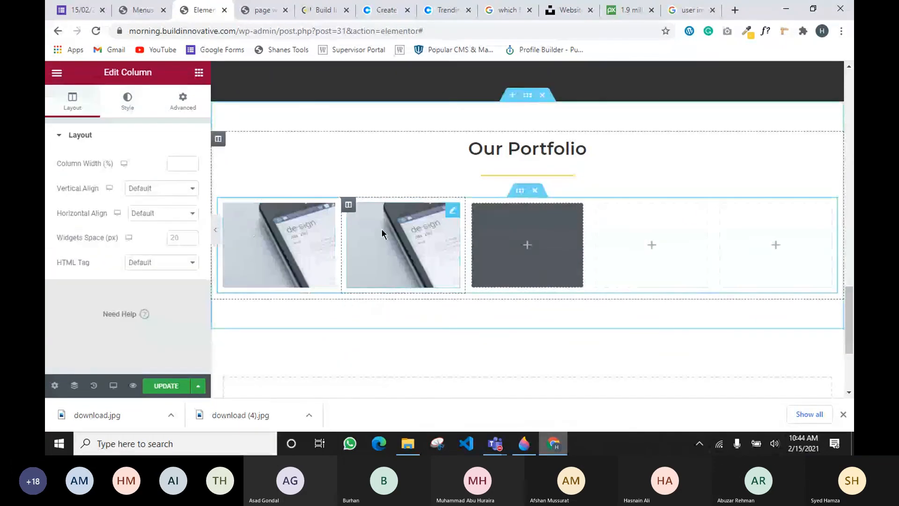
left_click_drag(348, 204, 591, 223)
right_click(600, 204)
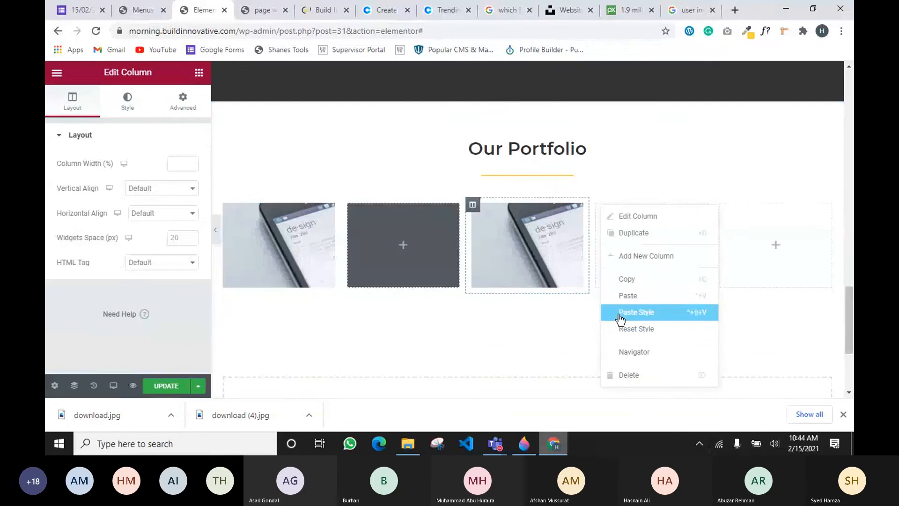
left_click(622, 377)
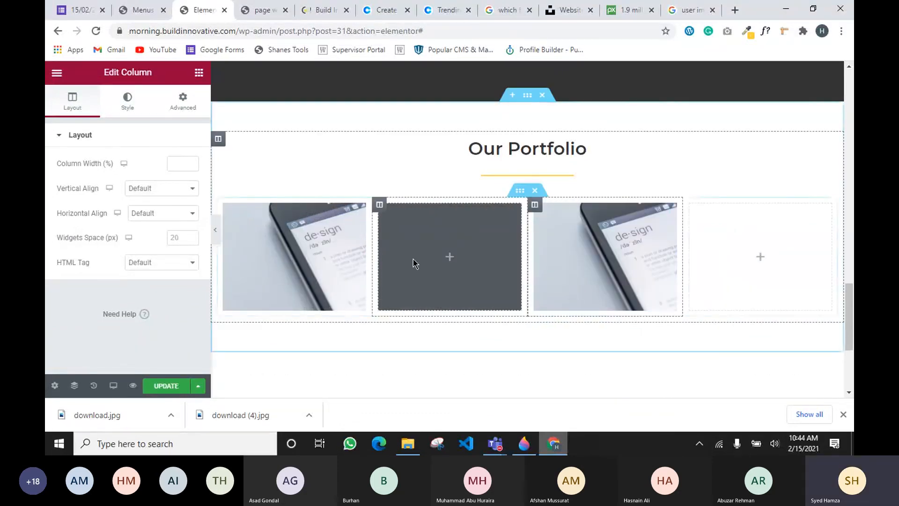
Paste a copy of the grey column into slot four and remove the leftover empty column
right_click(379, 204)
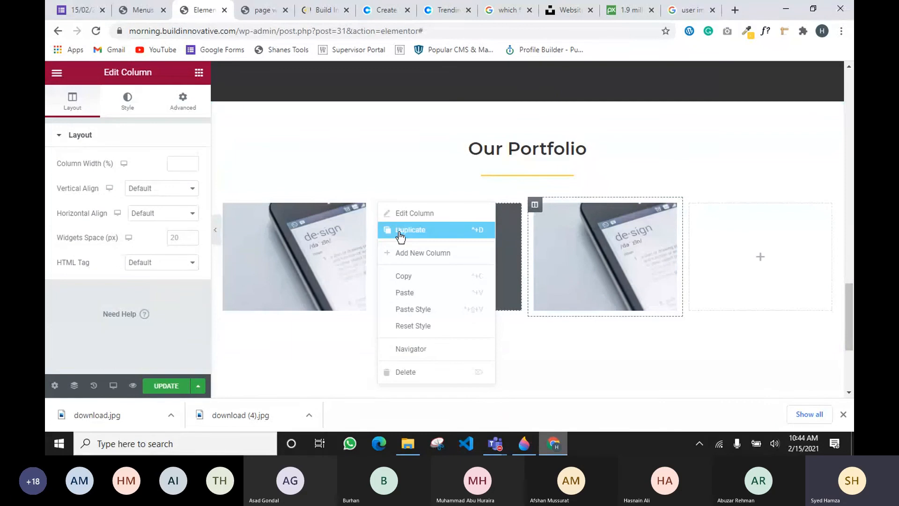
left_click(730, 224)
right_click(726, 219)
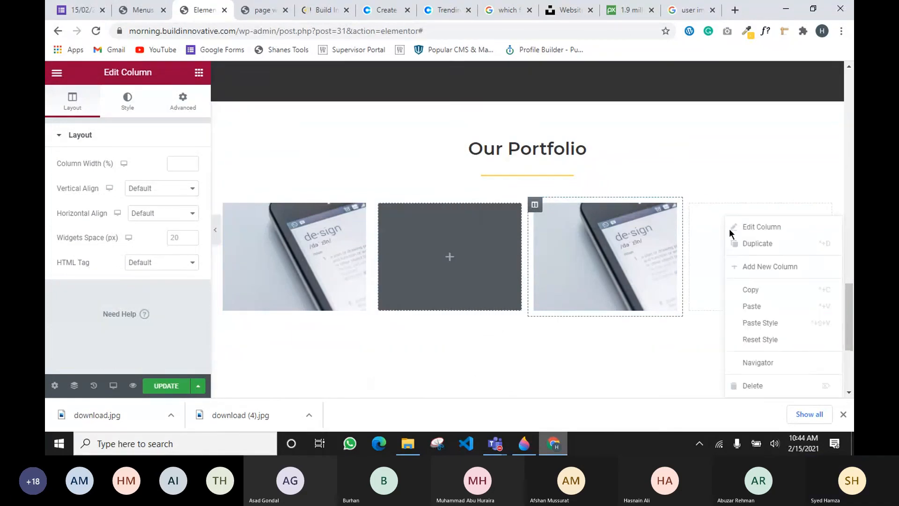
left_click(763, 306)
right_click(602, 207)
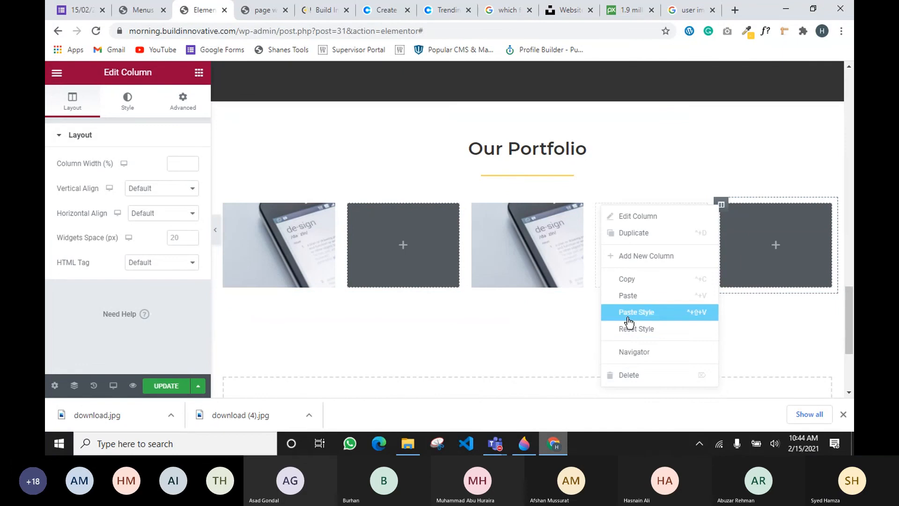
left_click(629, 374)
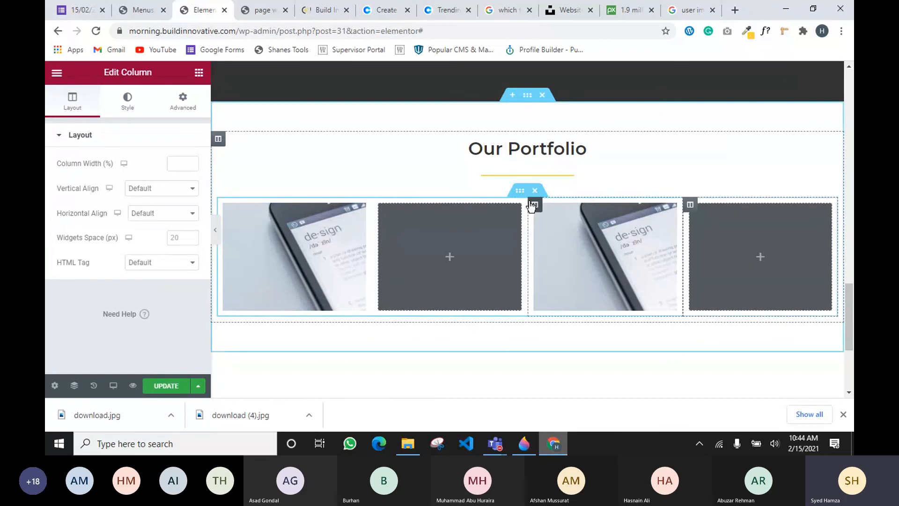
right_click(520, 191)
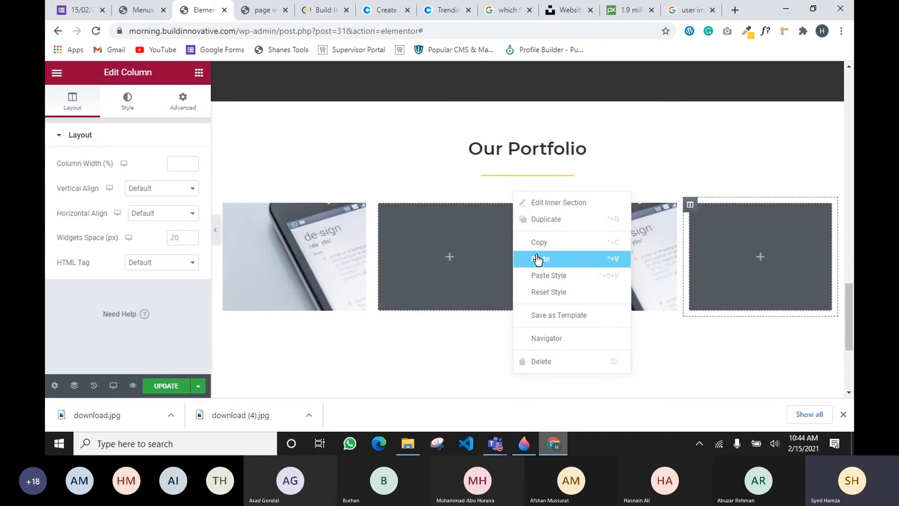
Compare the reference site's Explore Recent Work grid, then view the draft page's Testimonials preview
left_click(323, 12)
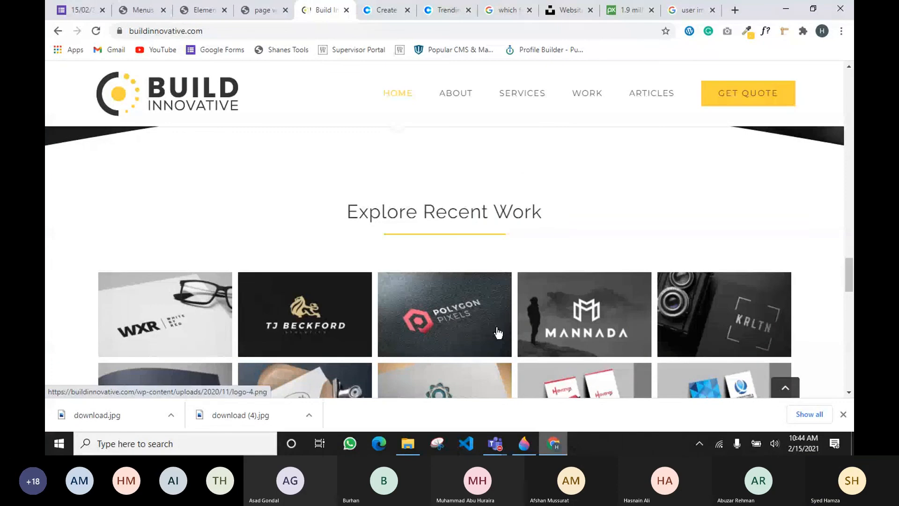
scroll(499, 334, "down", 4)
scroll(610, 320, "down", 4)
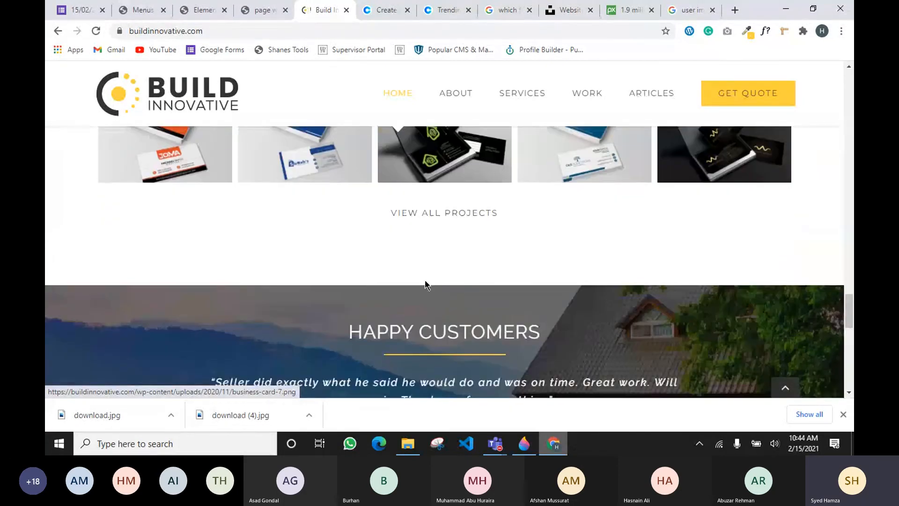
left_click(257, 11)
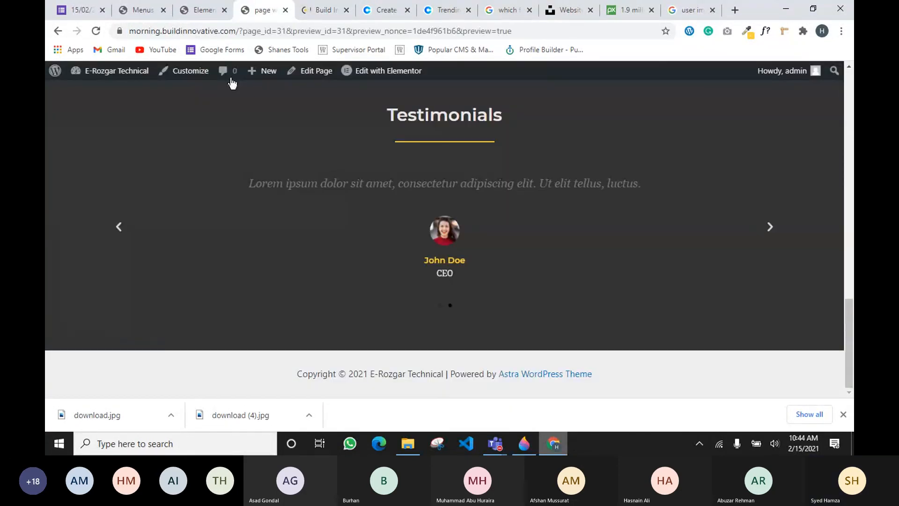
scroll(246, 128, "up", 5)
scroll(223, 241, "down", 5)
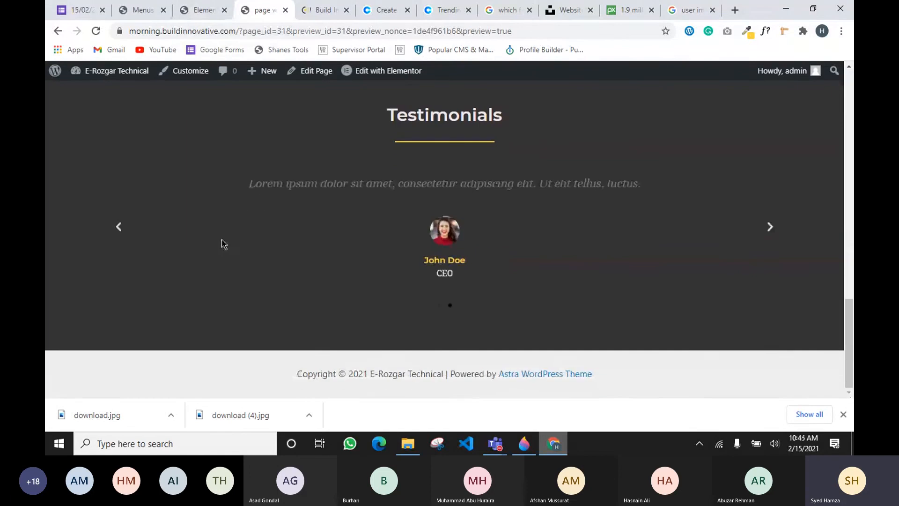
Back in Elementor, copy the design image tile into the empty fourth portfolio column
left_click(203, 9)
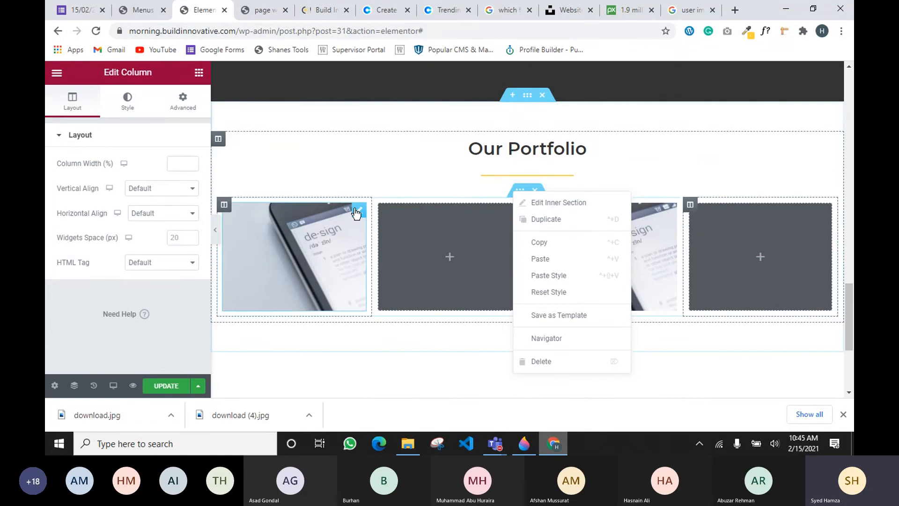
left_click(664, 246)
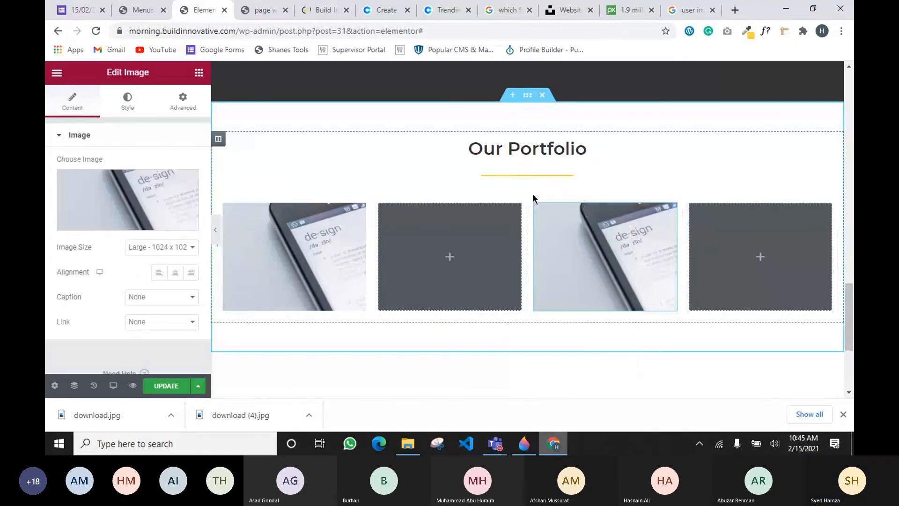
right_click(536, 213)
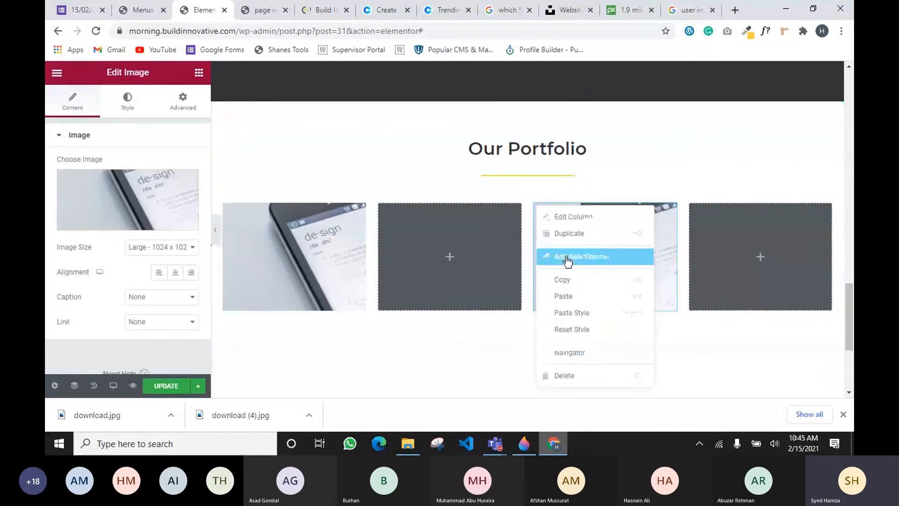
left_click(572, 283)
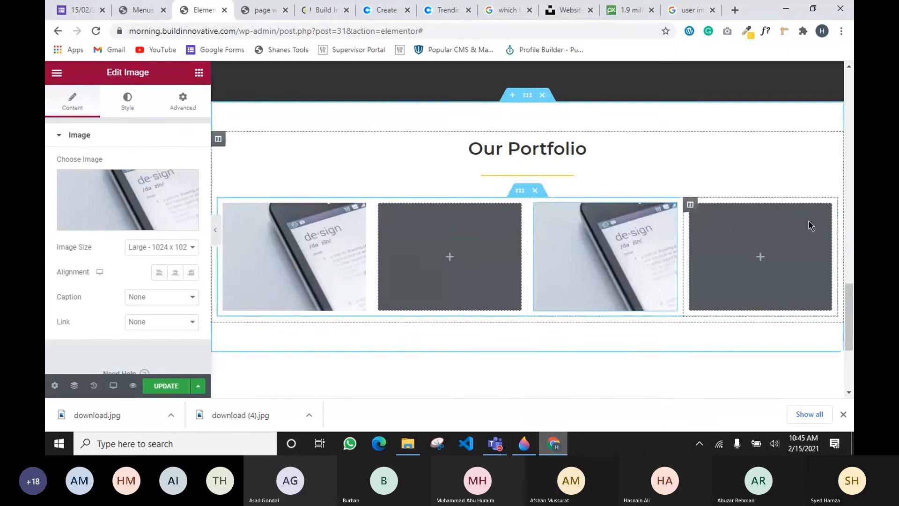
right_click(737, 219)
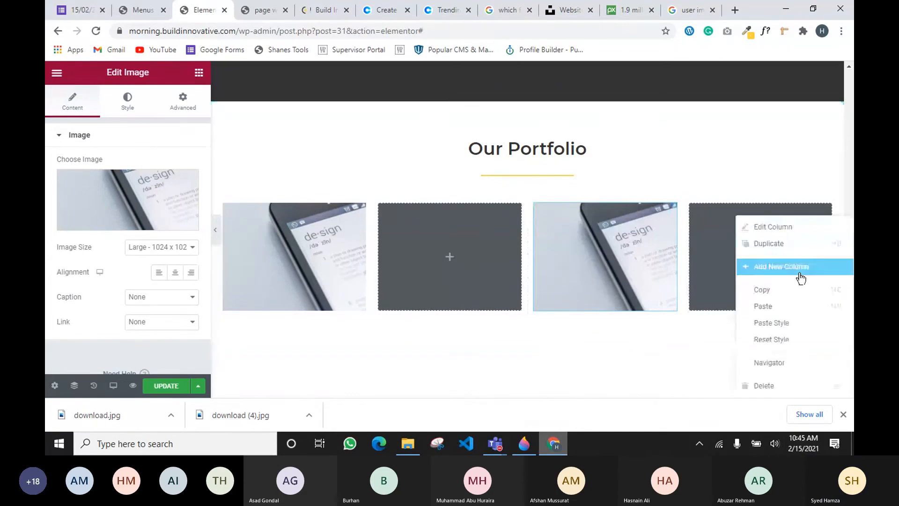
left_click(770, 309)
Duplicate the portfolio image row to create a second row
right_click(516, 191)
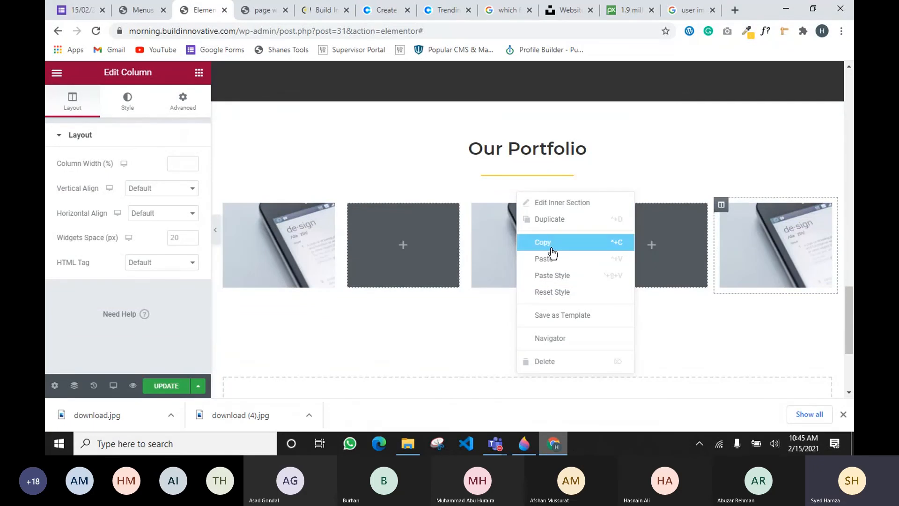
left_click(478, 193)
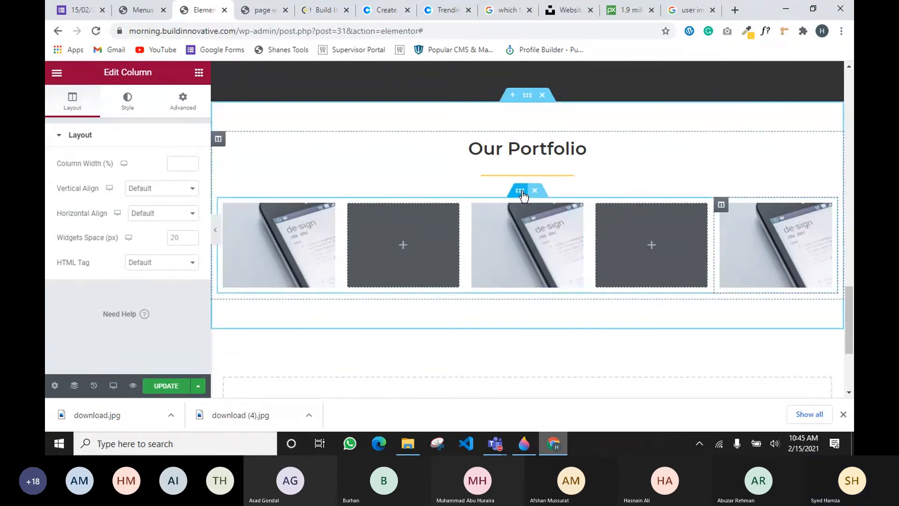
right_click(523, 192)
left_click(549, 220)
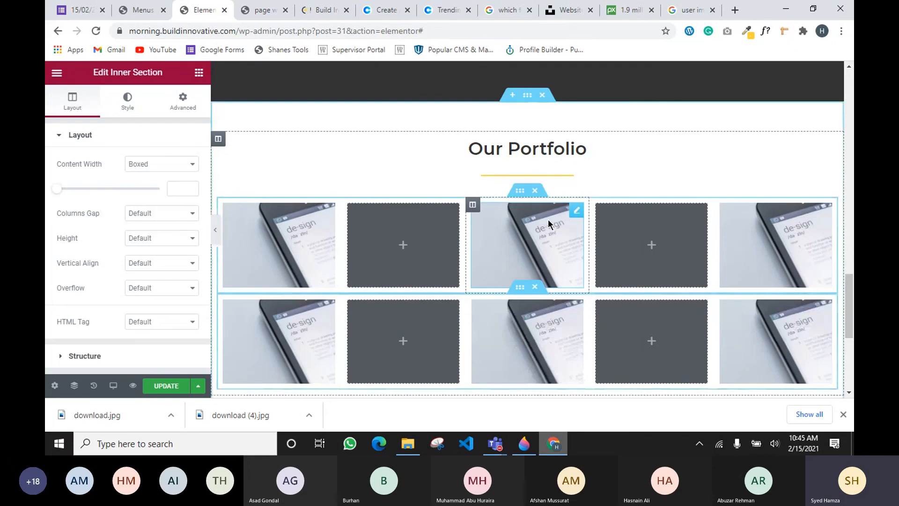
scroll(499, 214, "down", 3)
left_click_drag(227, 181, 670, 206)
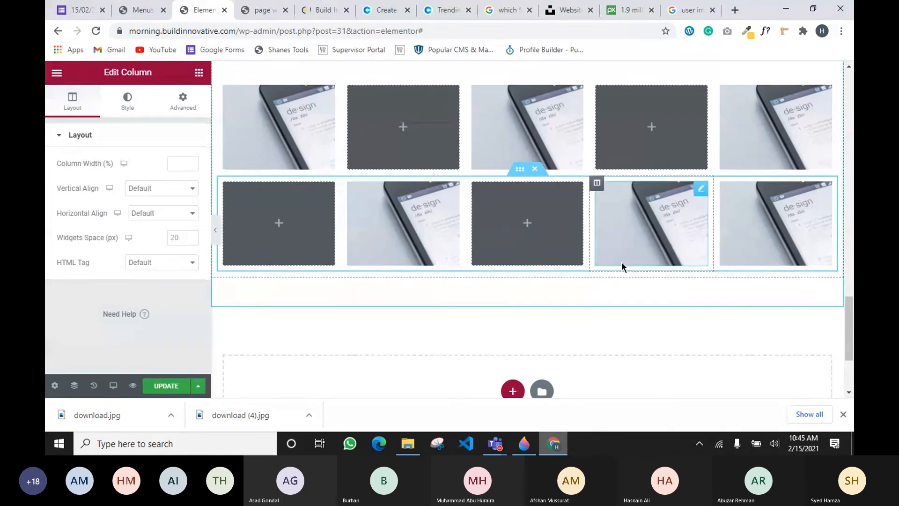
scroll(622, 261, "up", 1)
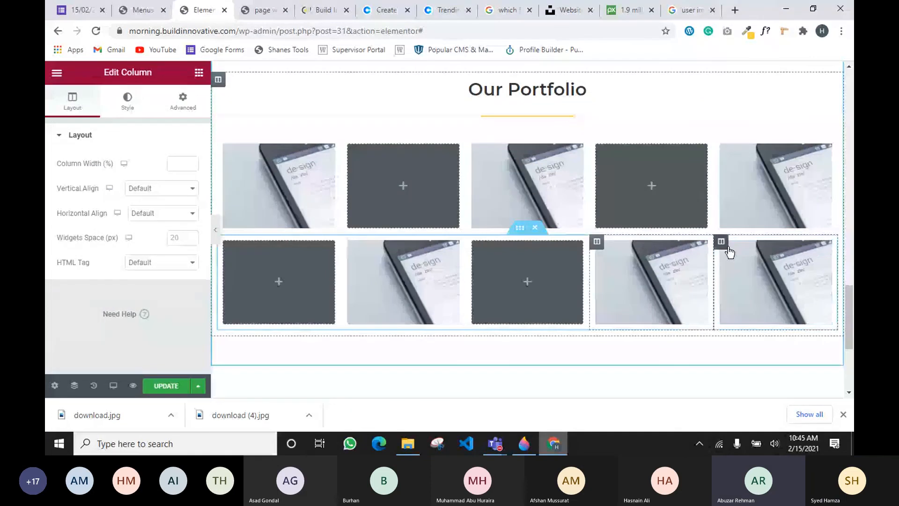
Make row two alternate by swapping its last image for an empty column and deleting the extra blank
right_click(823, 249)
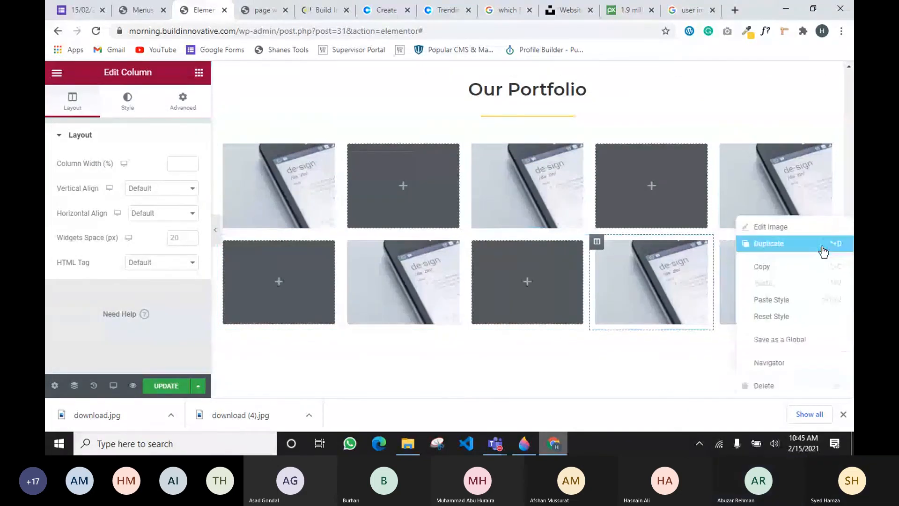
left_click(756, 387)
right_click(478, 262)
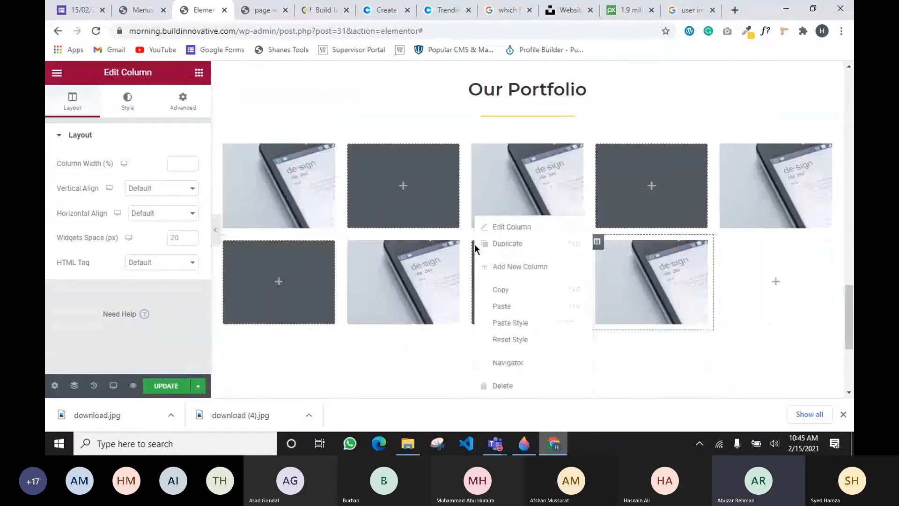
left_click(514, 300)
right_click(731, 293)
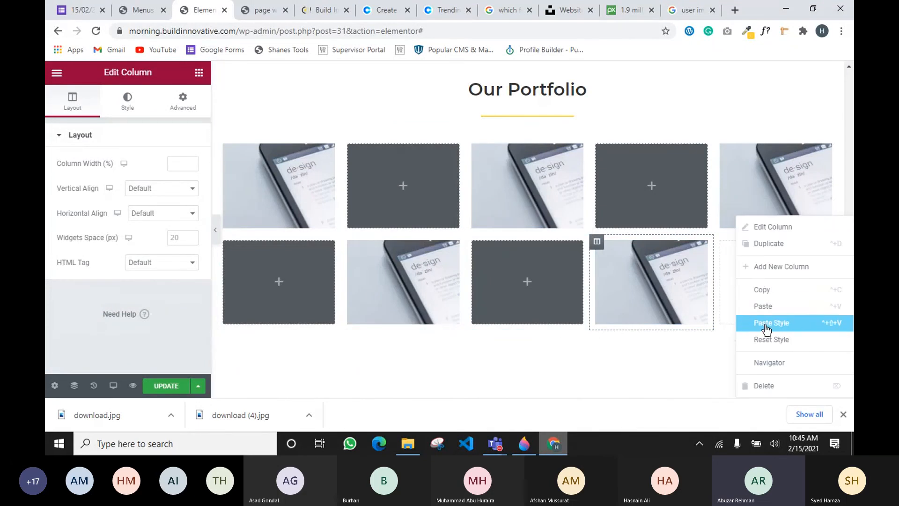
left_click(771, 307)
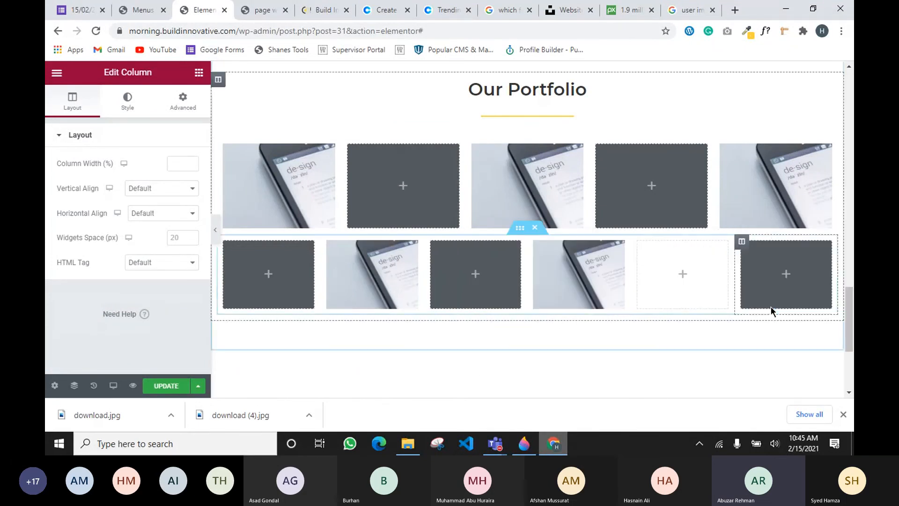
scroll(515, 257, "down", 1)
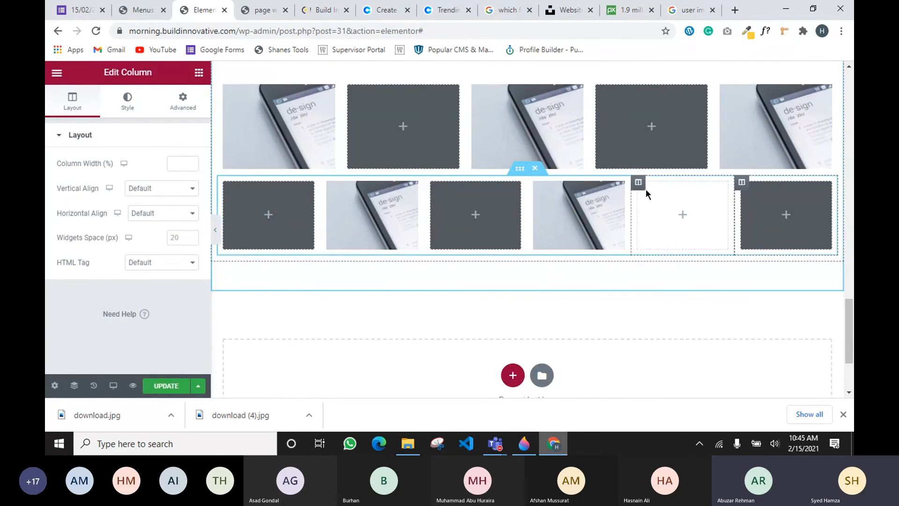
right_click(641, 184)
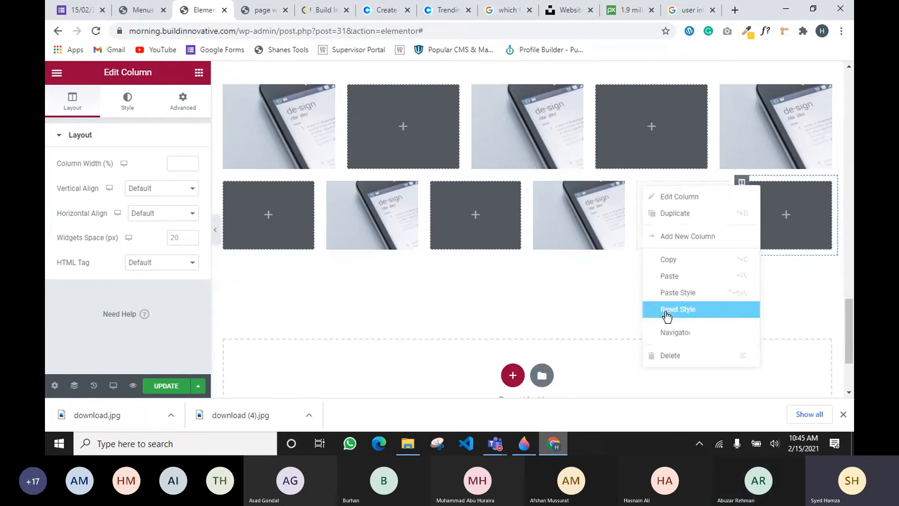
left_click(668, 355)
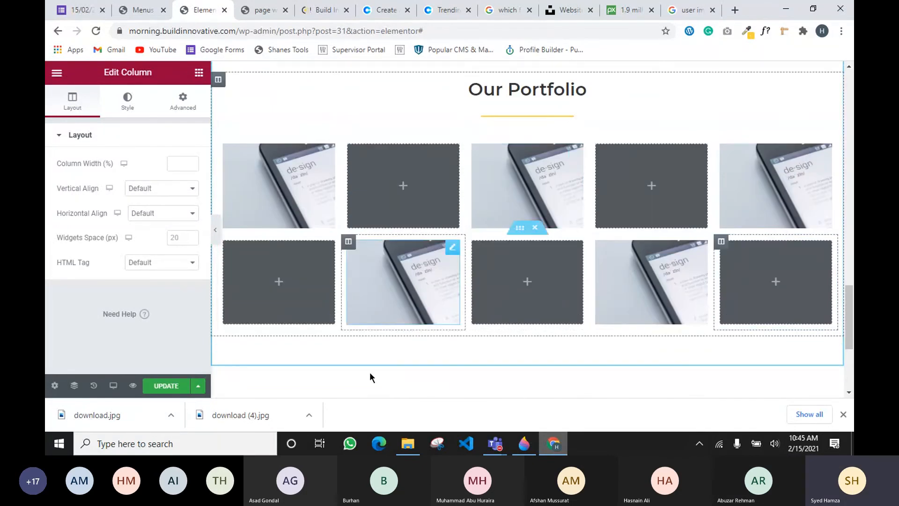
Review the two-row checkerboard grid, then switch to the Teams meeting
scroll(408, 267, "up", 3)
scroll(409, 267, "down", 3)
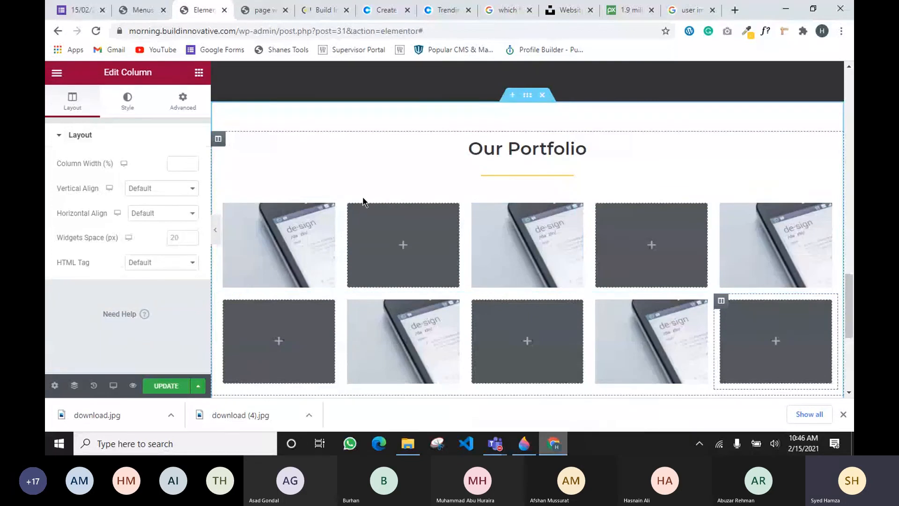
scroll(340, 284, "down", 2)
scroll(340, 284, "down", 1)
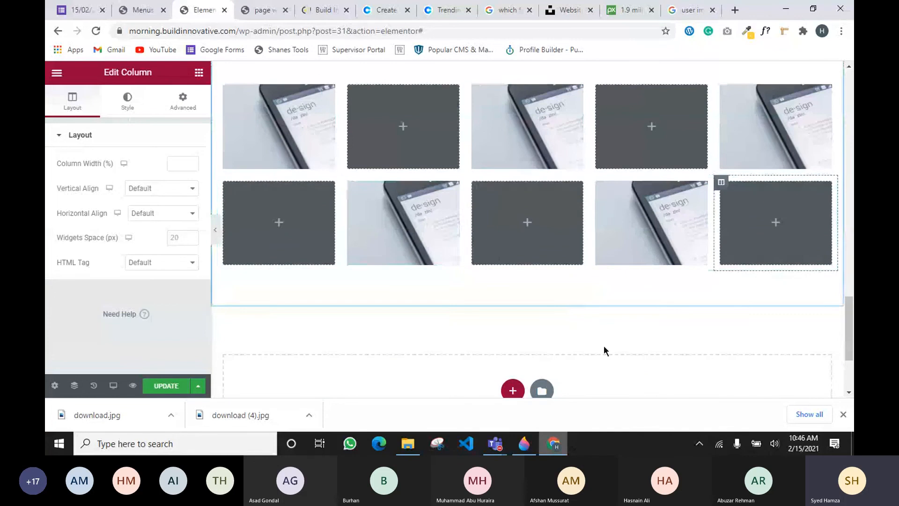
scroll(435, 211, "up", 2)
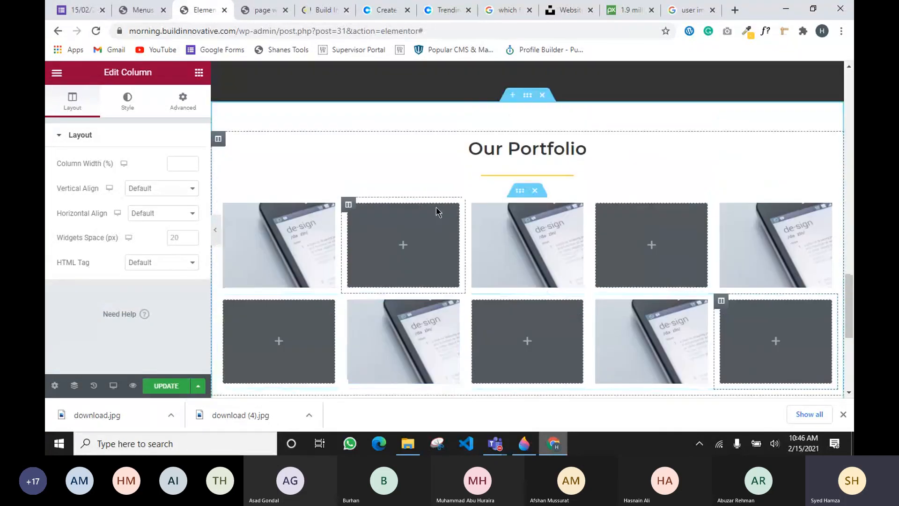
left_click(484, 448)
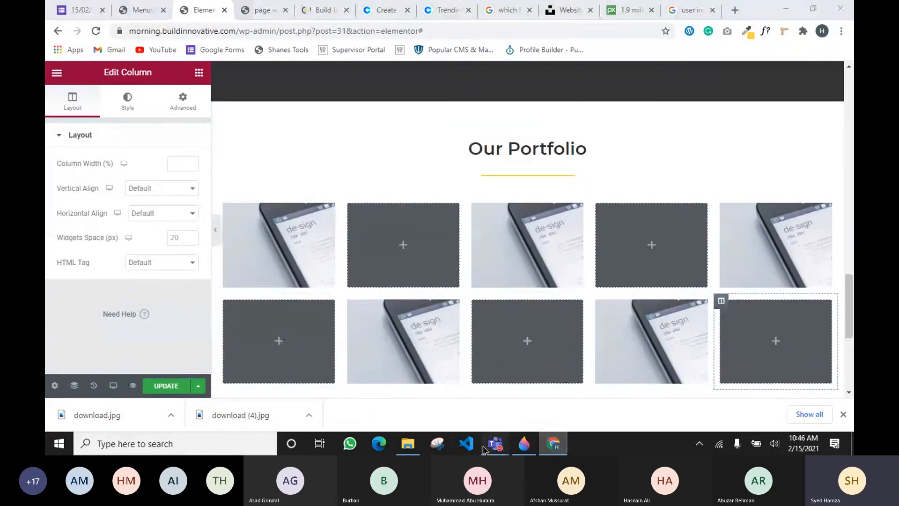
left_click(501, 391)
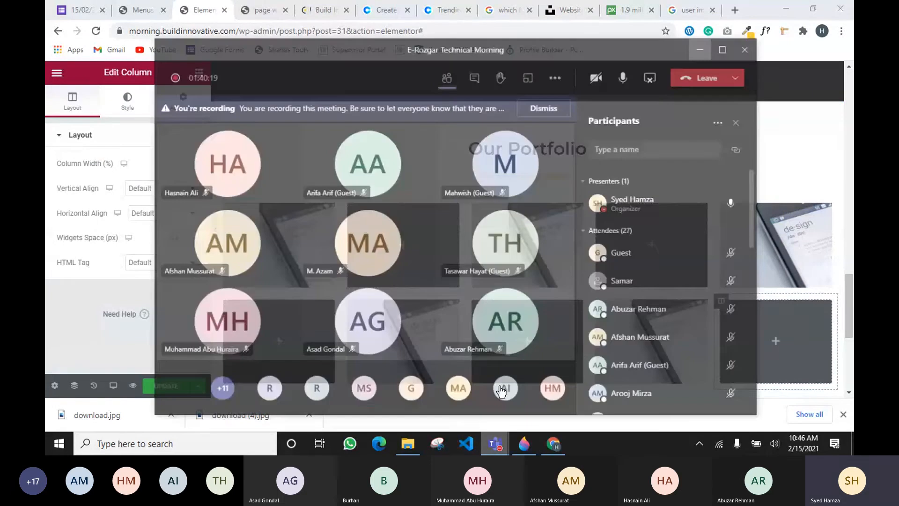
mouse_move(498, 390)
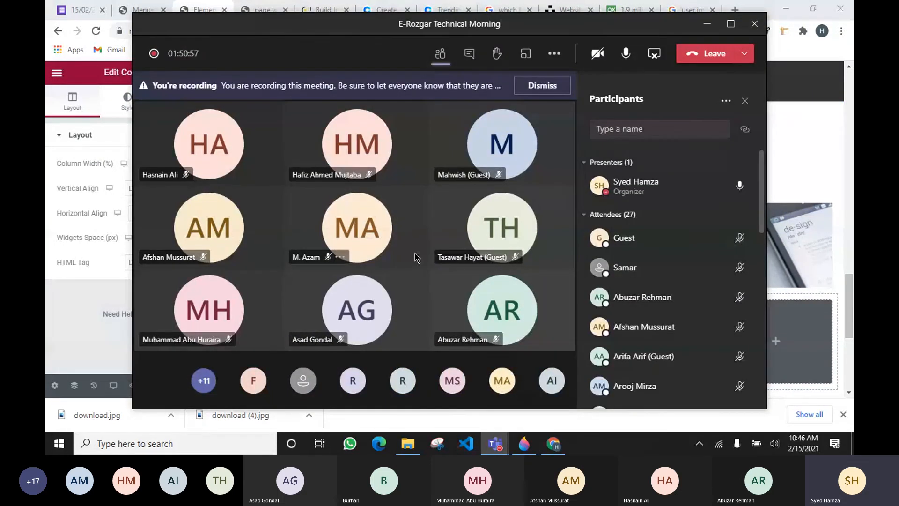
left_click(704, 27)
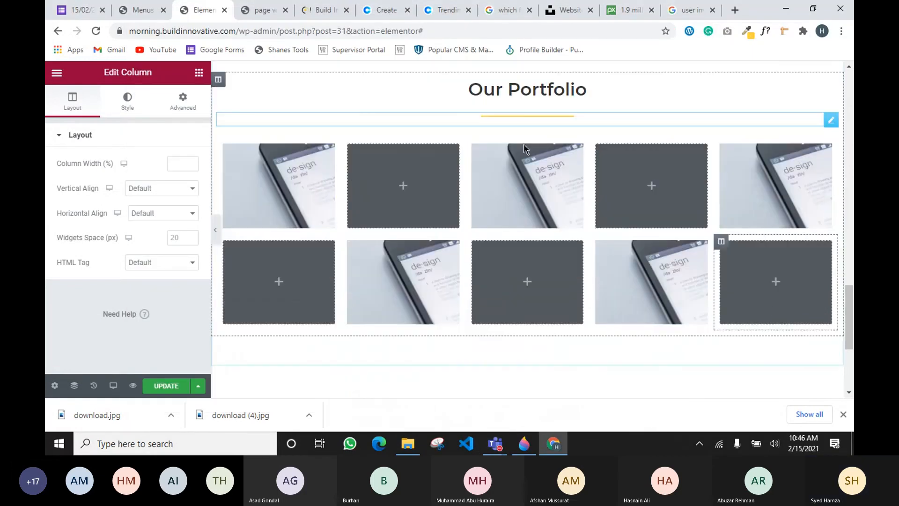
scroll(523, 149, "down", 1)
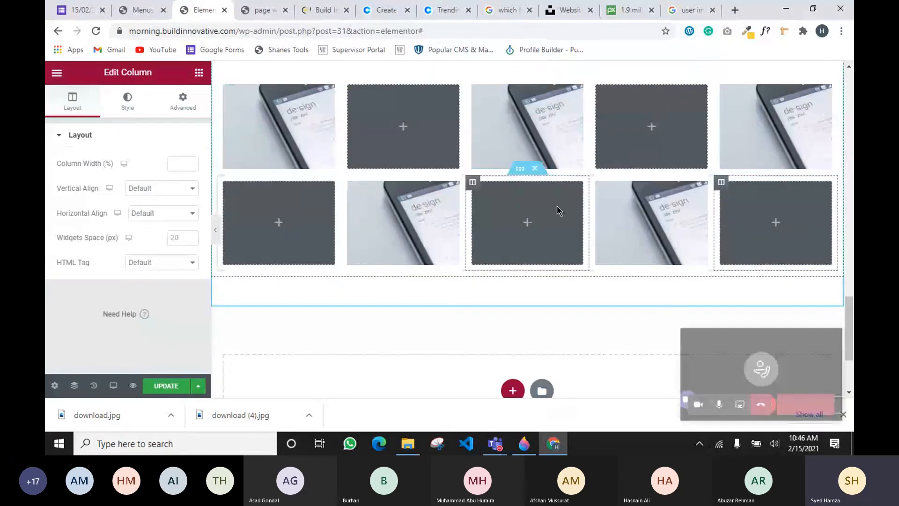
scroll(414, 295, "down", 1)
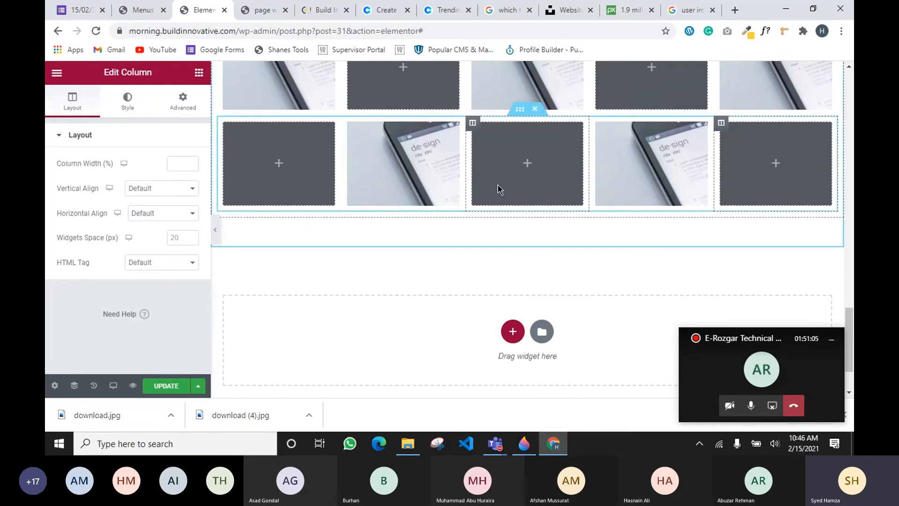
scroll(518, 220, "up", 1)
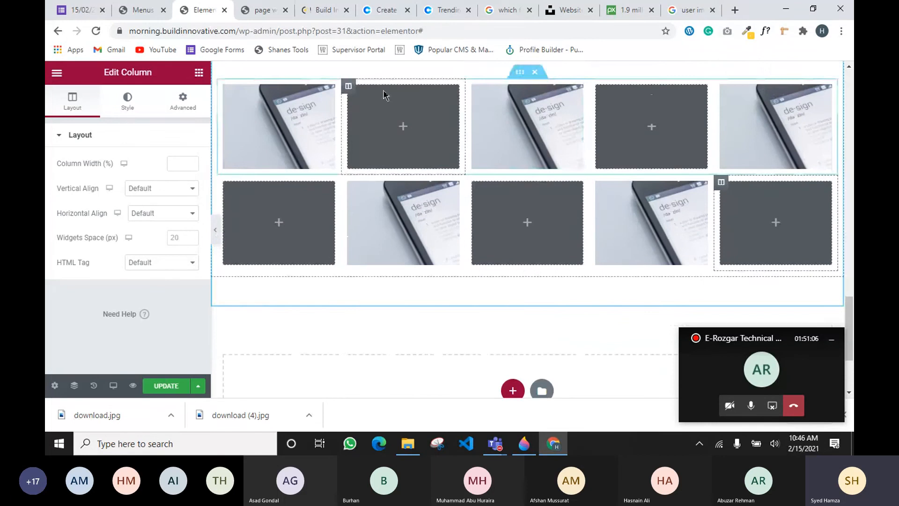
scroll(526, 330, "up", 1)
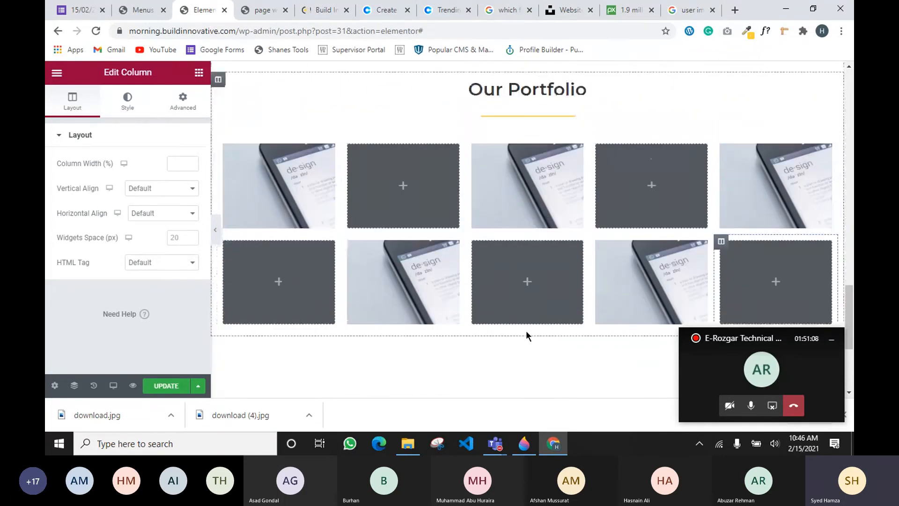
scroll(530, 278, "up", 10)
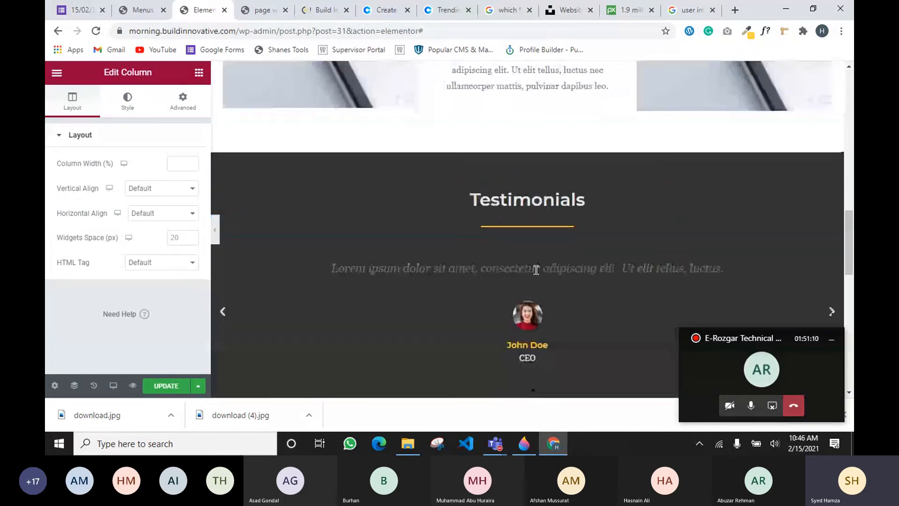
scroll(514, 175, "up", 2)
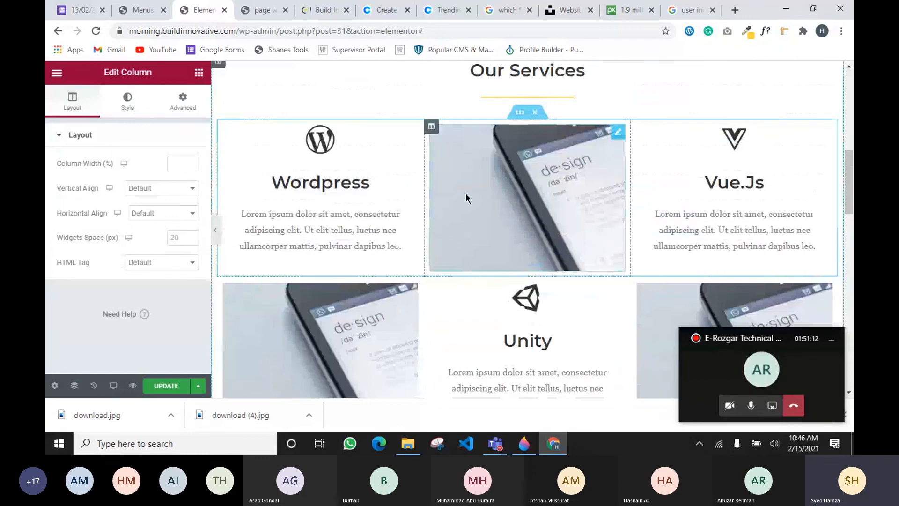
scroll(465, 193, "up", 6)
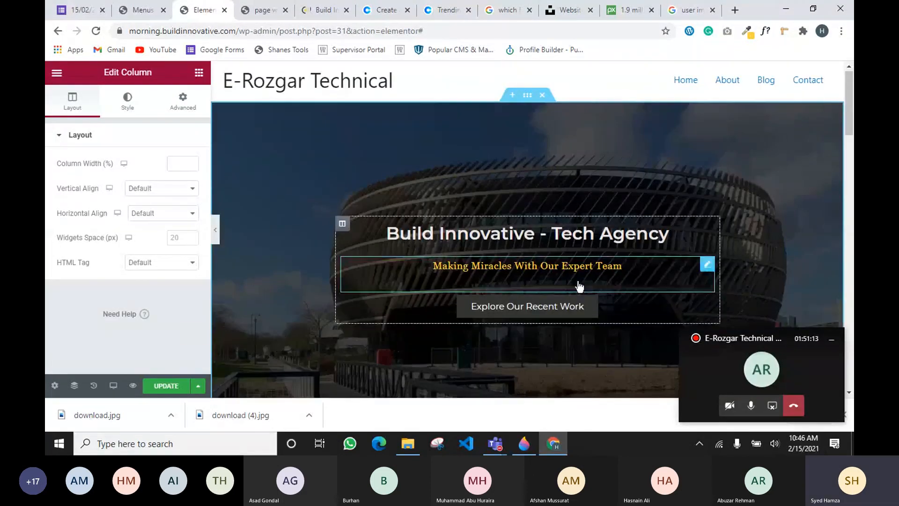
scroll(549, 229, "down", 2)
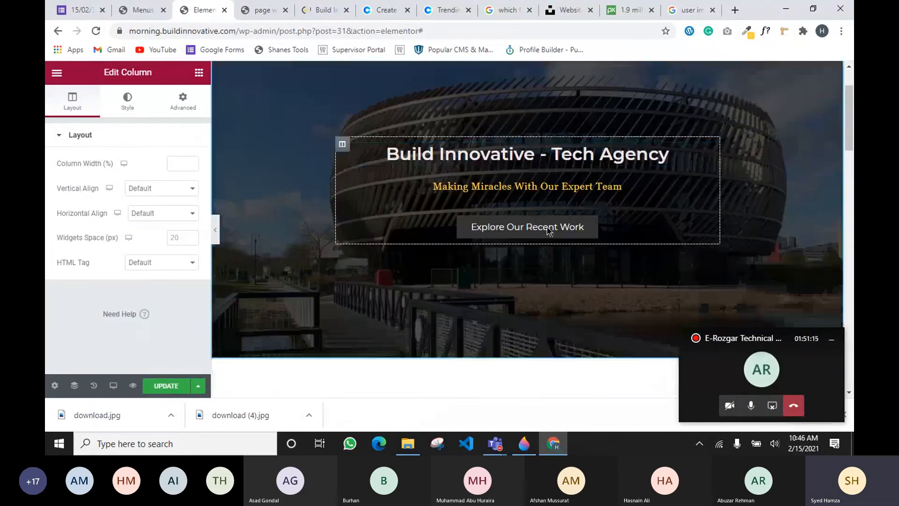
scroll(548, 230, "down", 2)
scroll(571, 188, "down", 2)
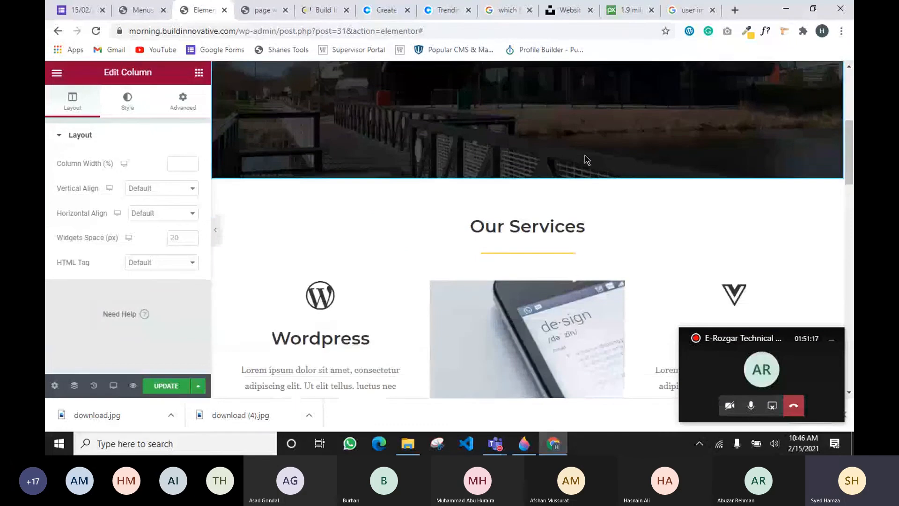
scroll(585, 159, "down", 15)
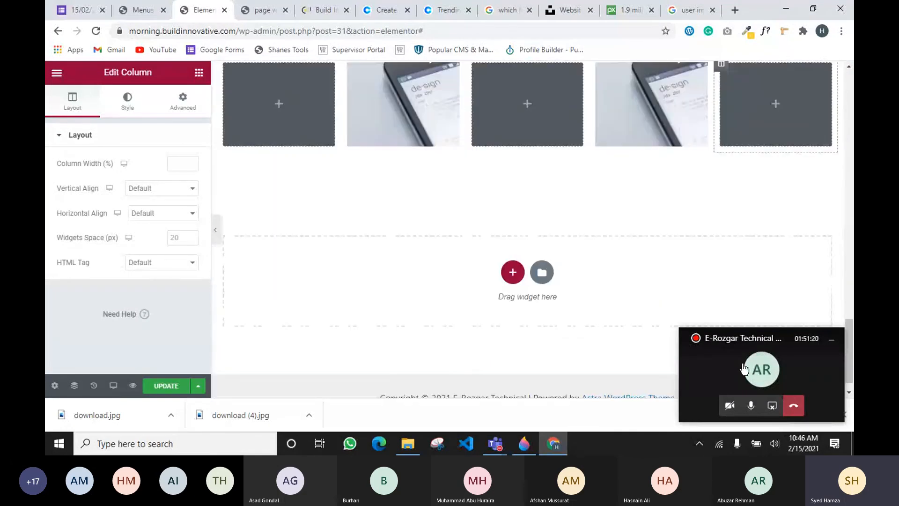
left_click(744, 368)
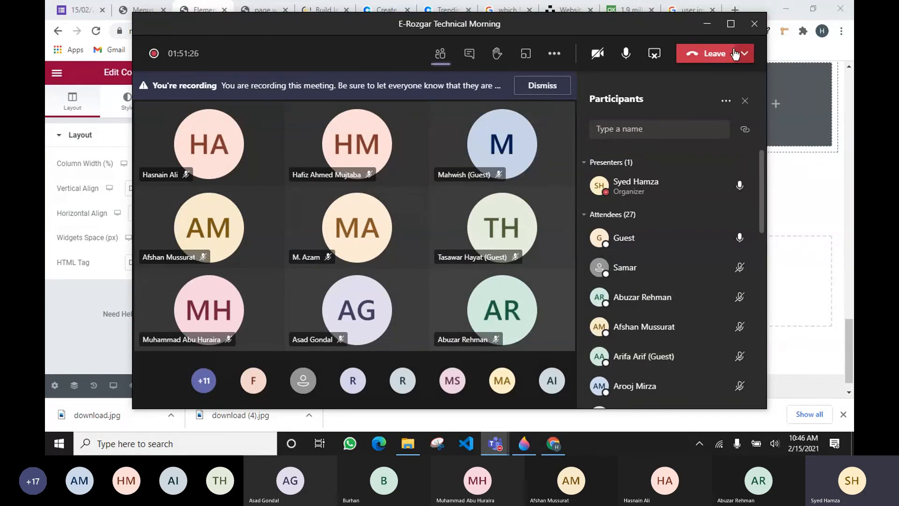
left_click(708, 28)
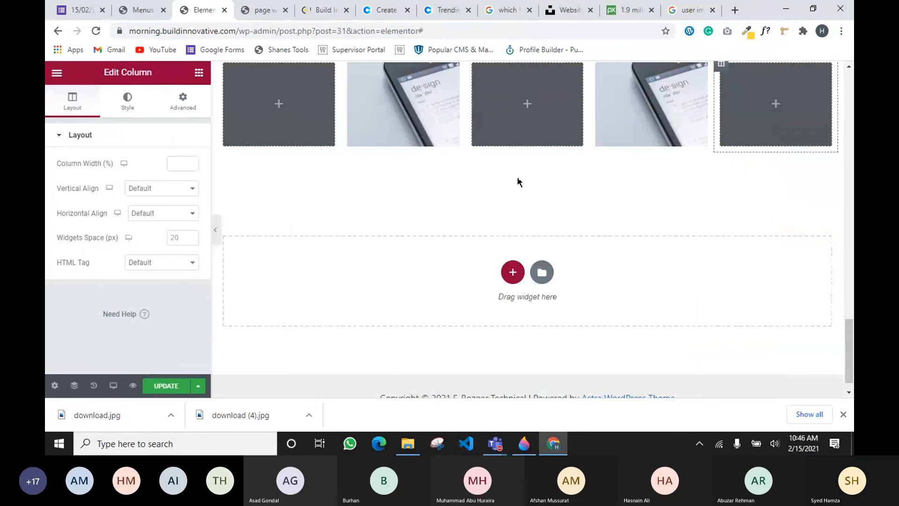
scroll(517, 181, "up", 3)
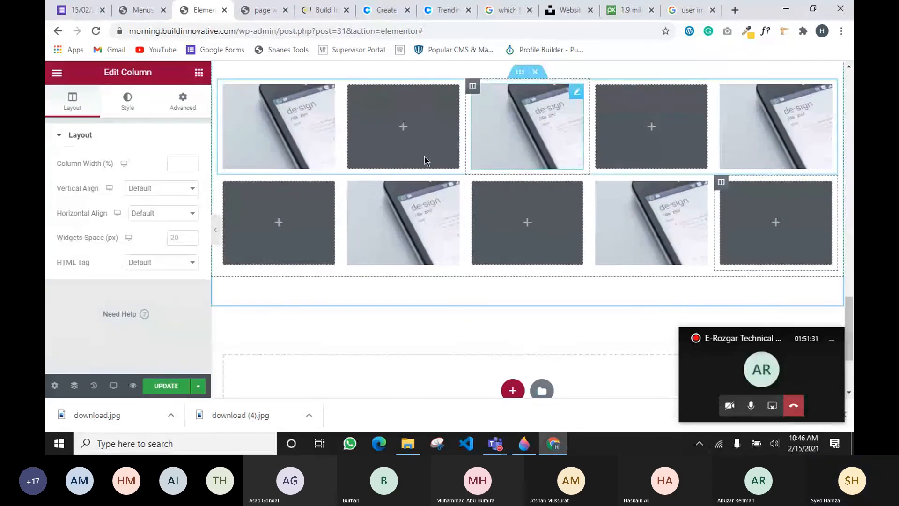
Duplicate the gallery row, discard the extra copy, and position a new copy as the third row
right_click(525, 177)
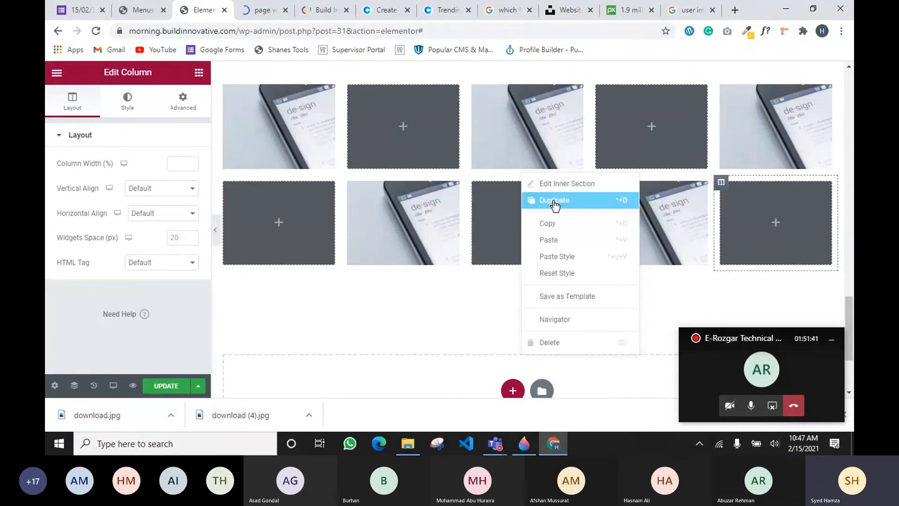
left_click(547, 202)
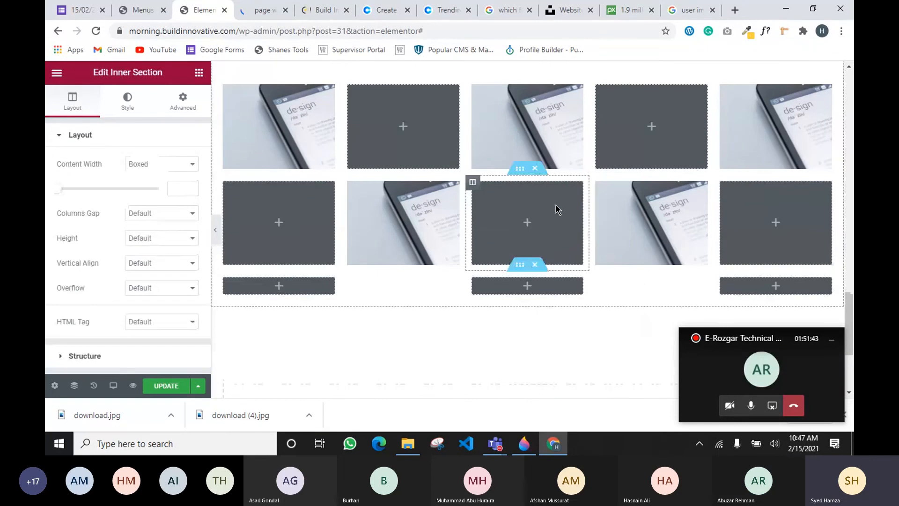
left_click(535, 265)
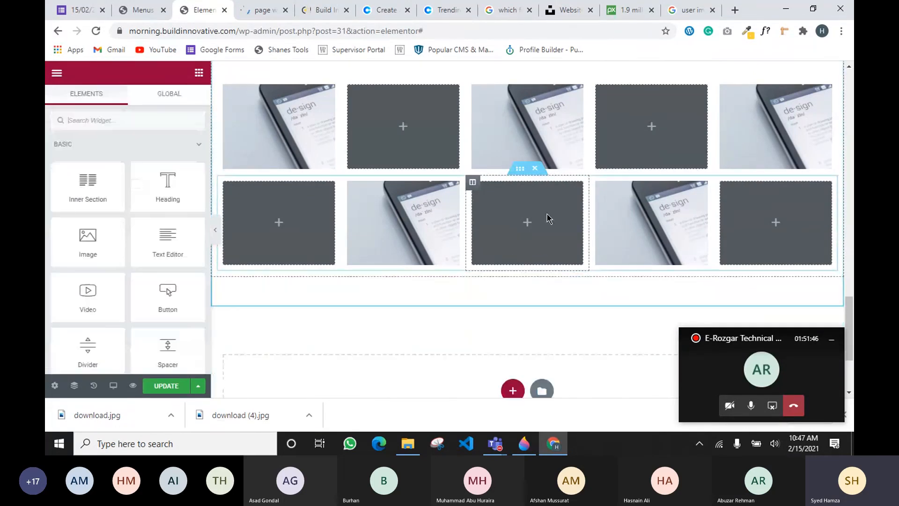
scroll(541, 209, "up", 1)
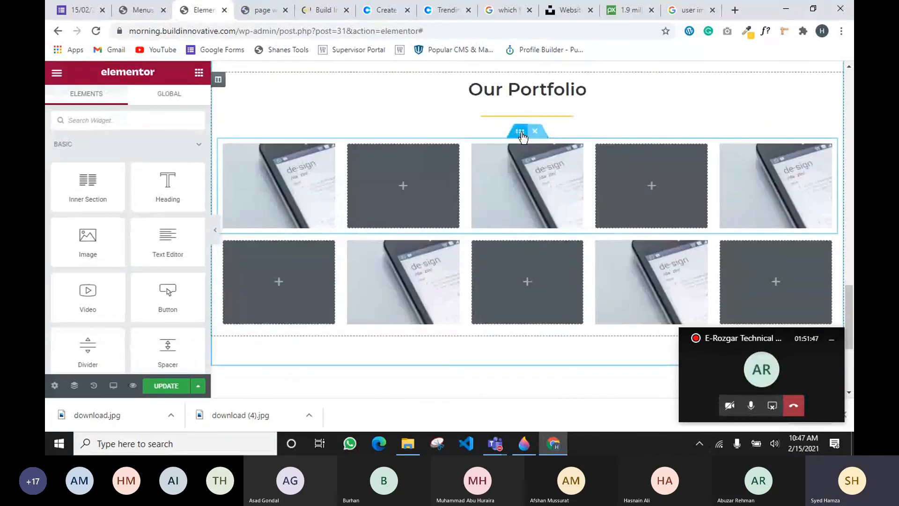
right_click(520, 136)
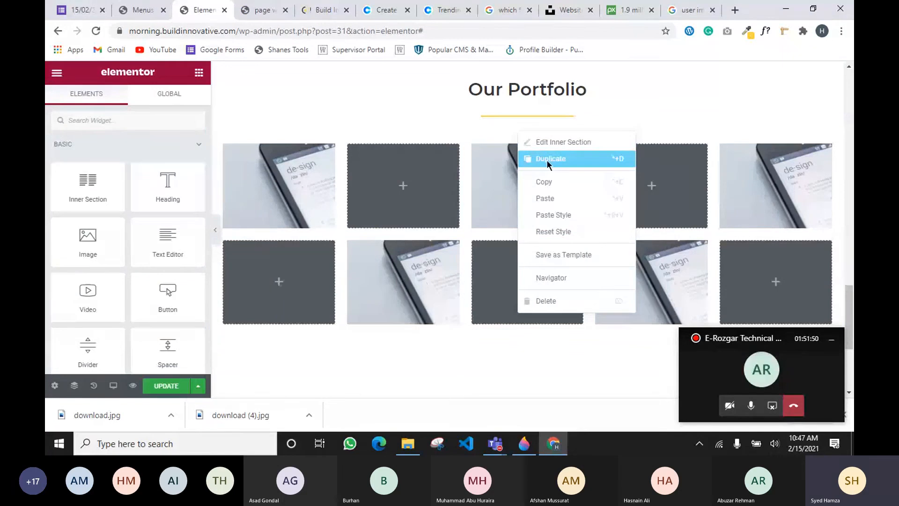
left_click(546, 159)
left_click_drag(517, 226, 511, 330)
Check the three-row grid, open the widgets panel, and bring up the Teams meeting
scroll(483, 267, "down", 2)
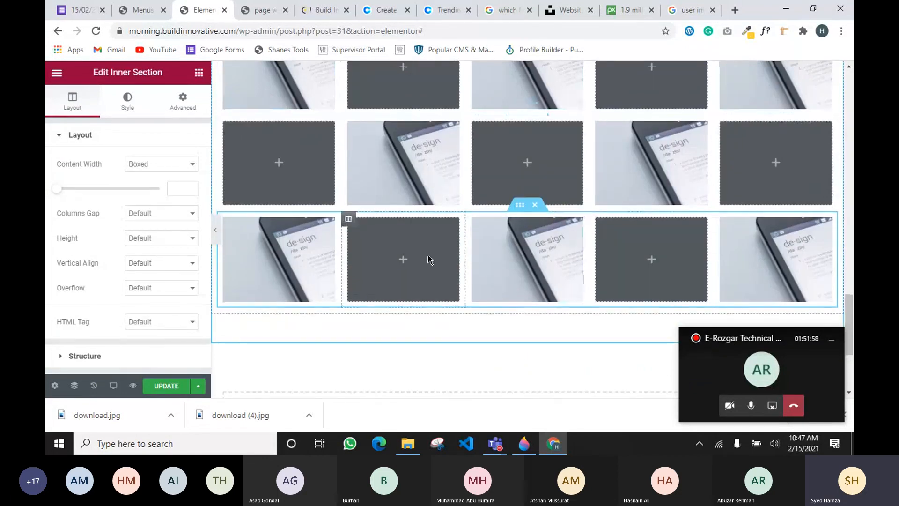
scroll(427, 260, "down", 1)
scroll(427, 260, "up", 3)
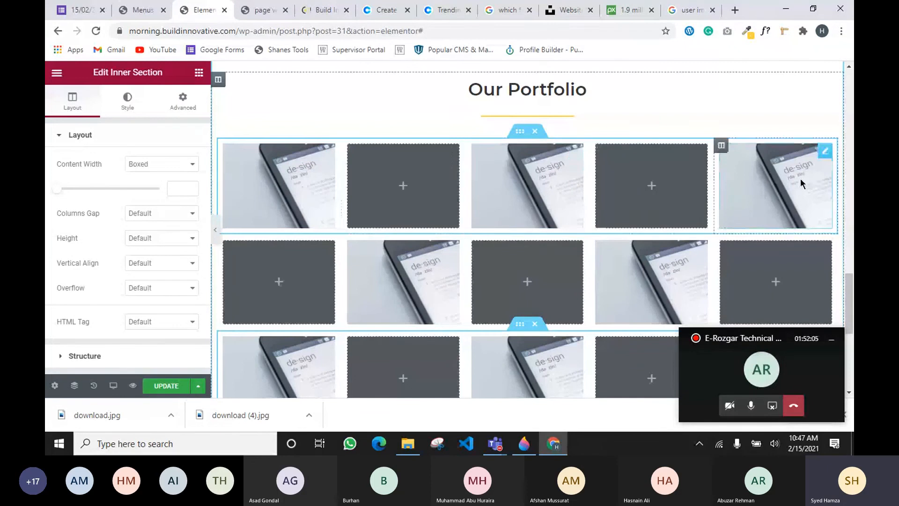
scroll(488, 288, "down", 5)
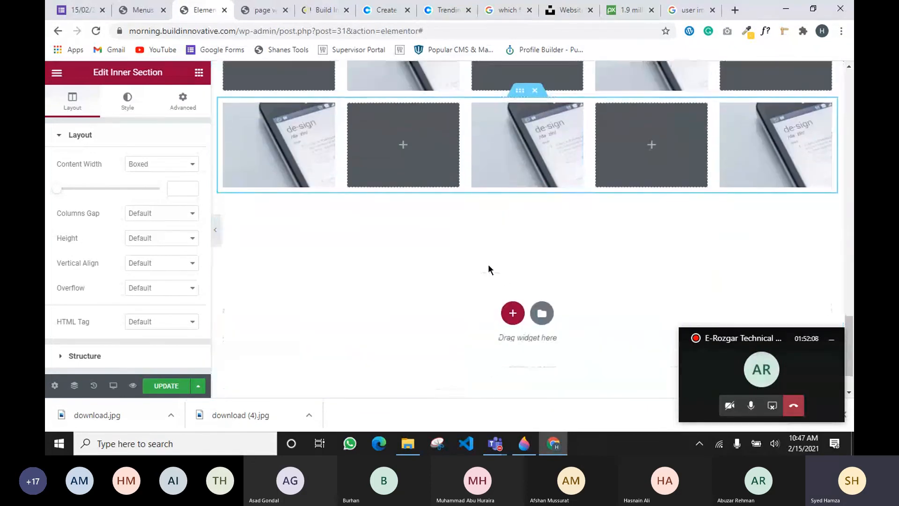
scroll(487, 264, "up", 2)
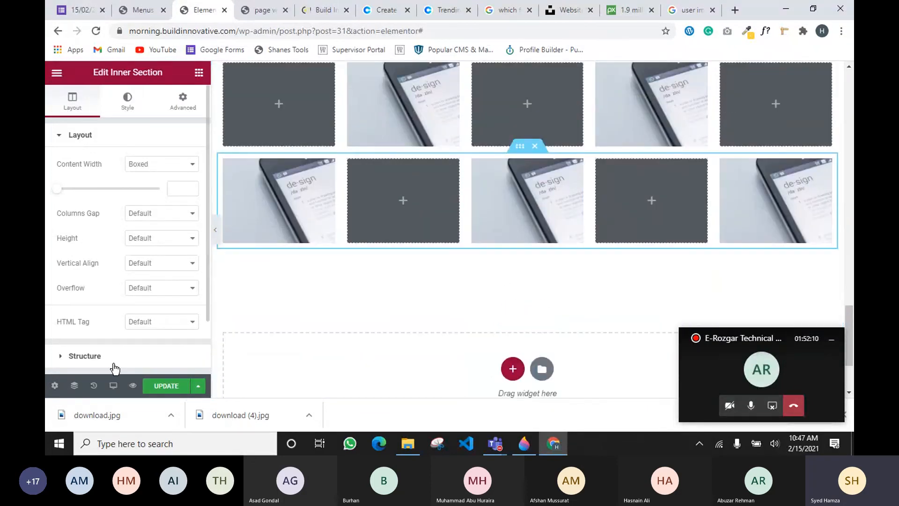
left_click(199, 75)
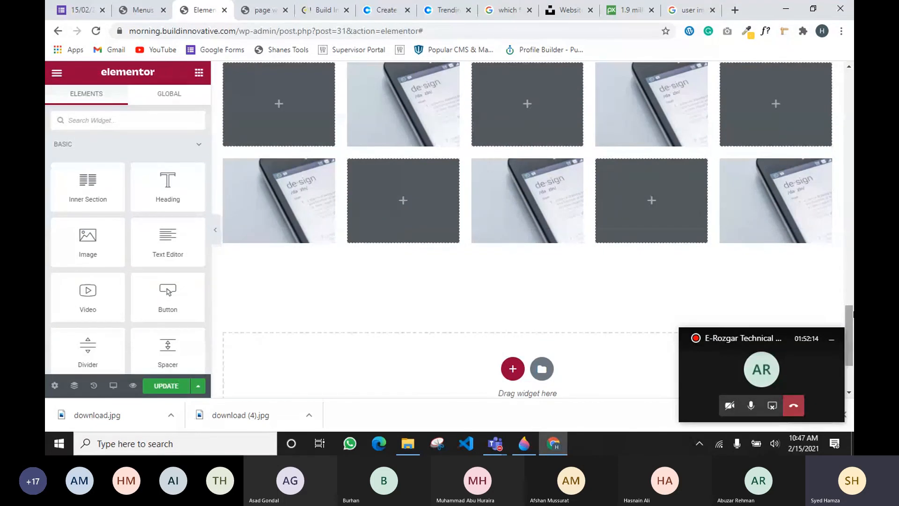
left_click(763, 371)
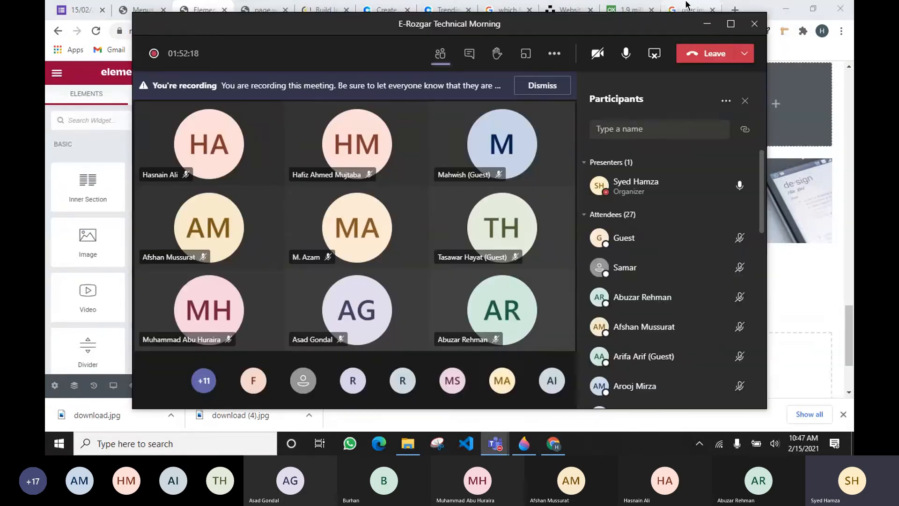
Glance at the homepage plan sketch in Paint 3D, then hide it and the meeting to reveal the editor
mouse_move(495, 443)
left_click(524, 443)
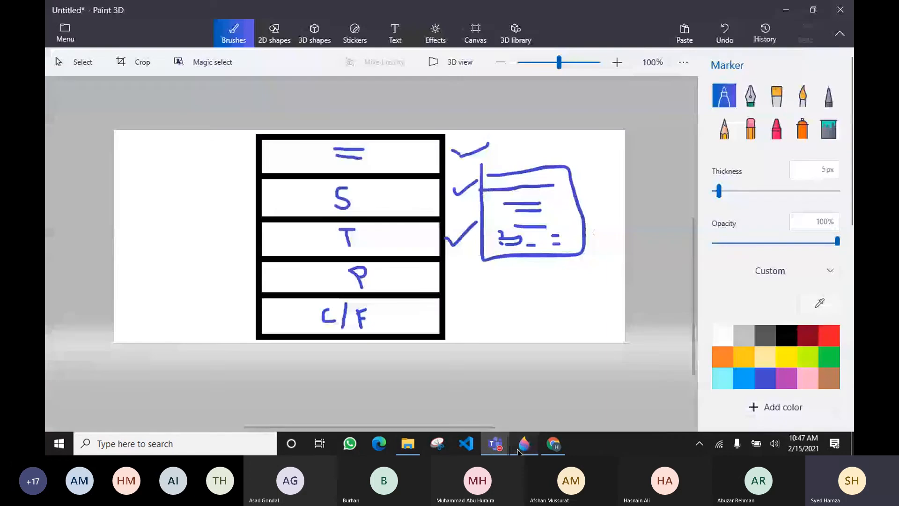
left_click(786, 9)
left_click(711, 24)
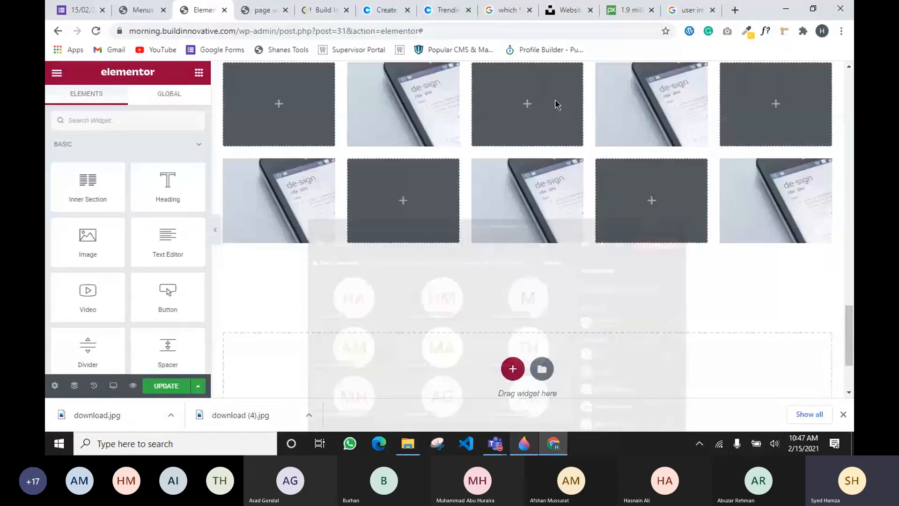
scroll(473, 258, "up", 5)
scroll(472, 260, "up", 8)
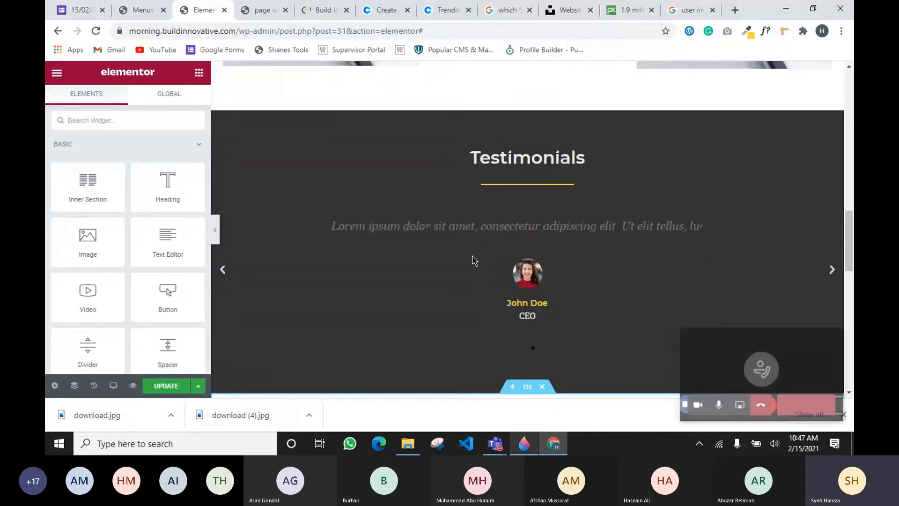
scroll(472, 260, "down", 6)
scroll(473, 260, "down", 10)
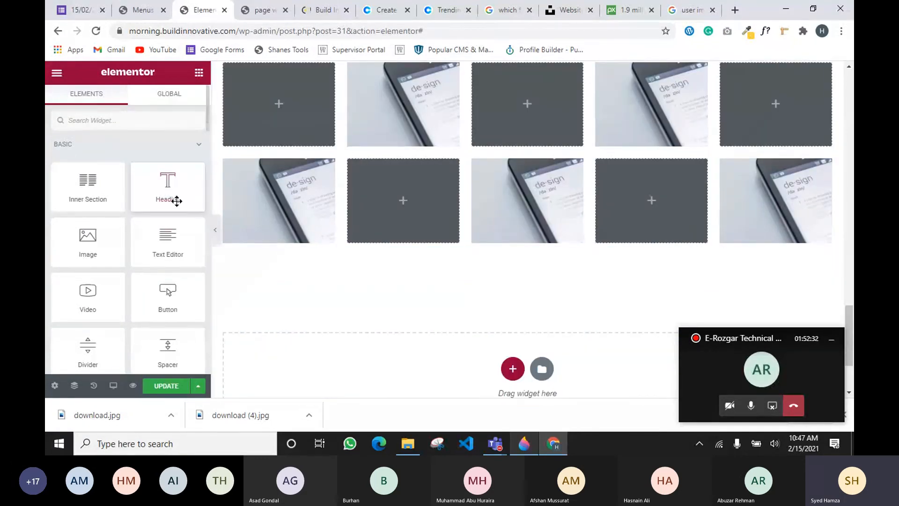
Reopen the homepage plan sketch and minimize it again to return to Elementor
left_click(523, 447)
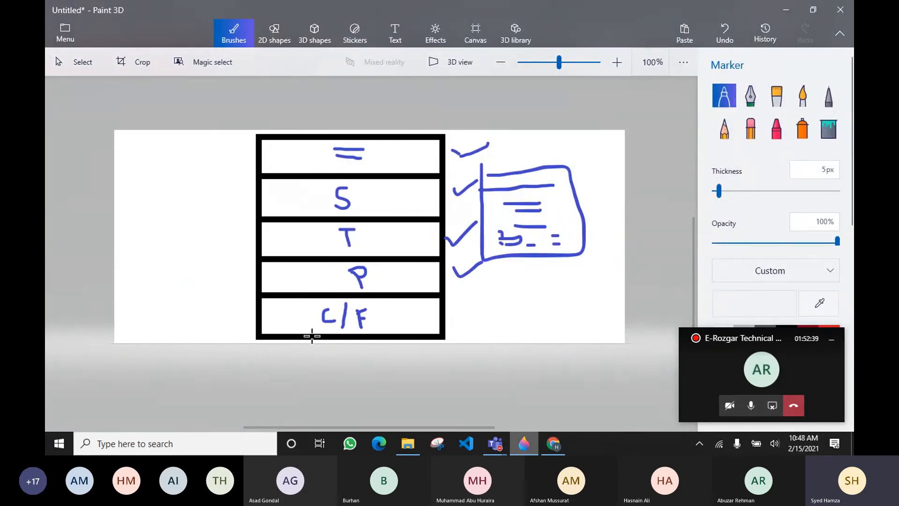
left_click(784, 9)
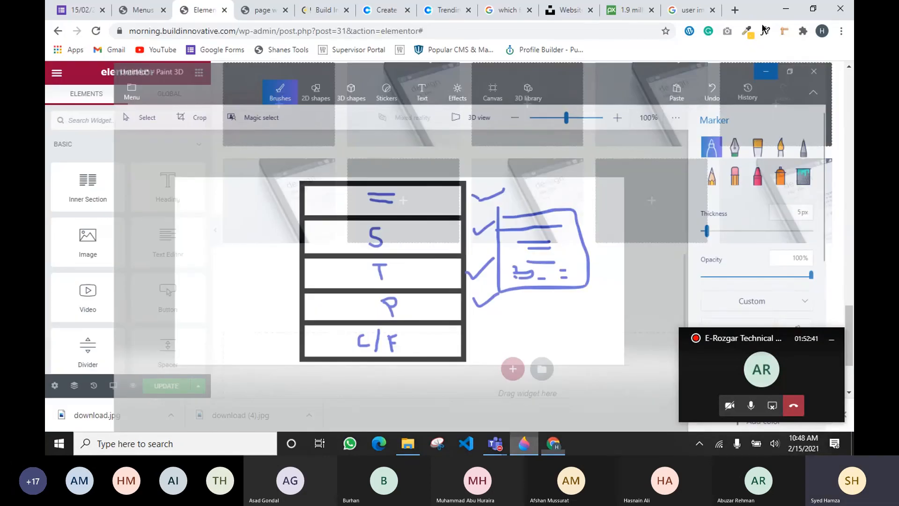
scroll(505, 366, "up", 8)
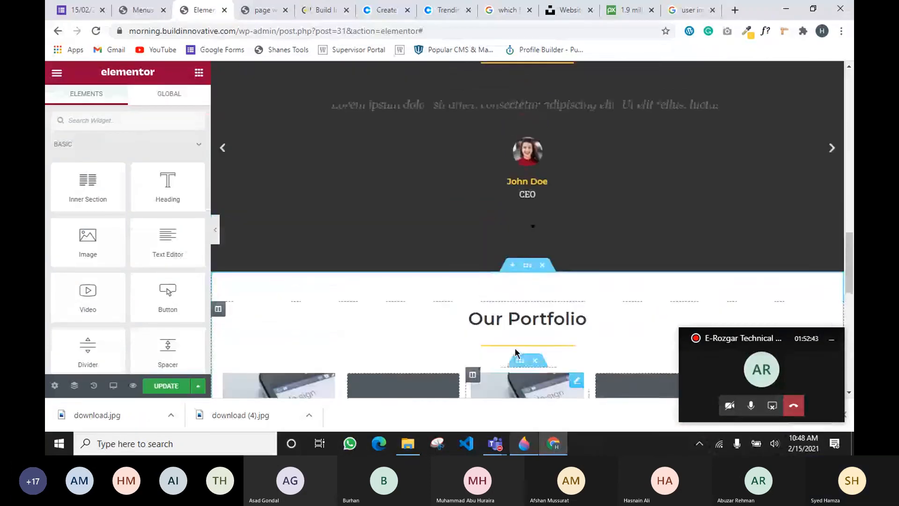
Duplicate the Testimonials section and move the copy below the Our Portfolio grid
scroll(519, 281, "up", 3)
right_click(528, 117)
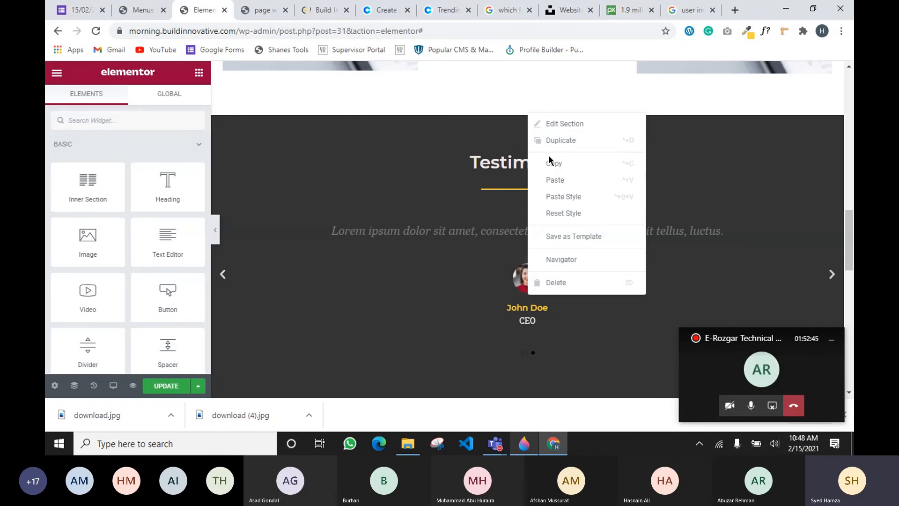
left_click(559, 143)
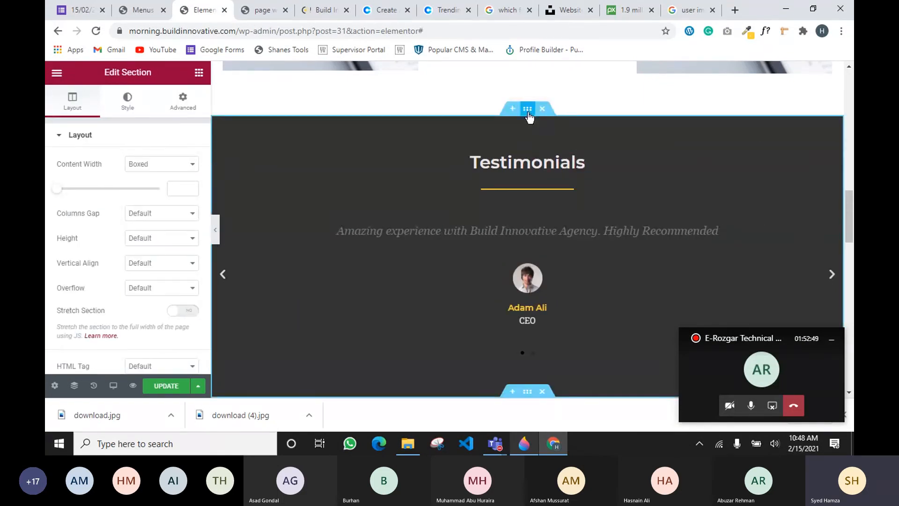
left_click_drag(528, 113, 526, 204)
scroll(526, 202, "down", 6)
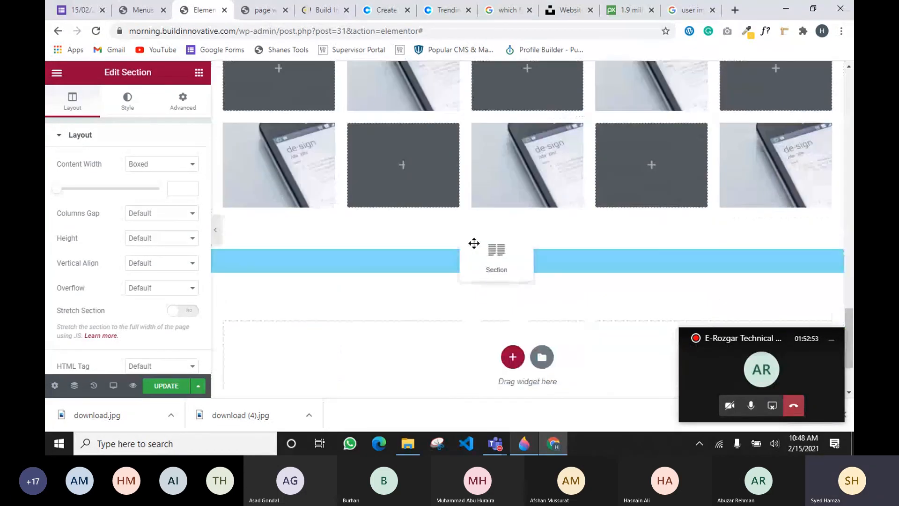
left_click_drag(474, 243, 468, 250)
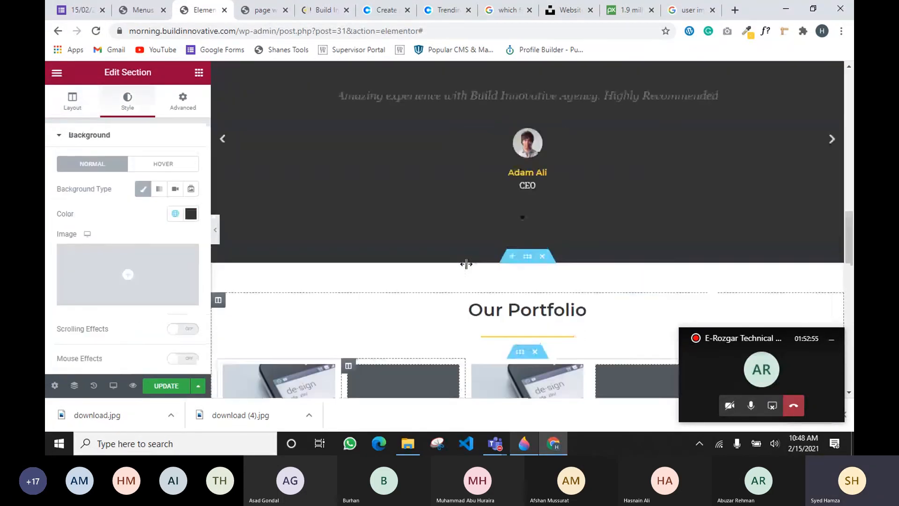
scroll(468, 265, "up", 14)
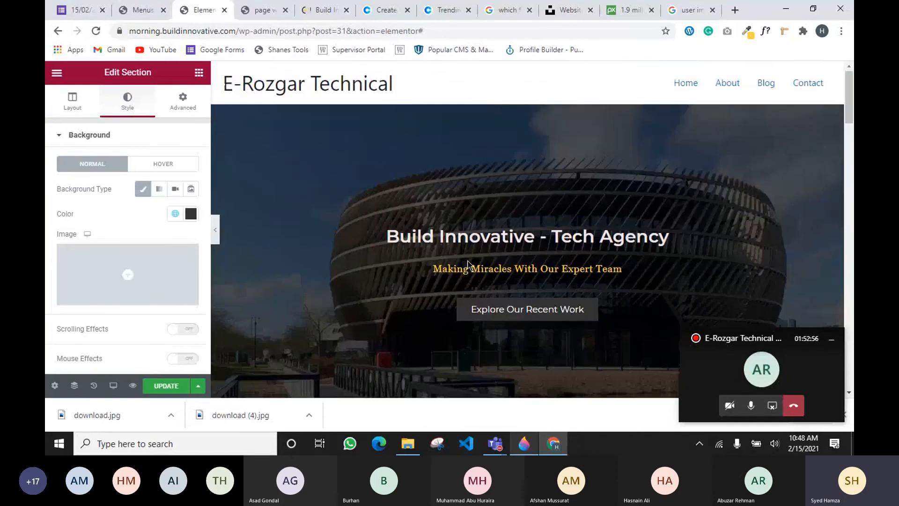
scroll(467, 265, "down", 6)
scroll(350, 164, "down", 5)
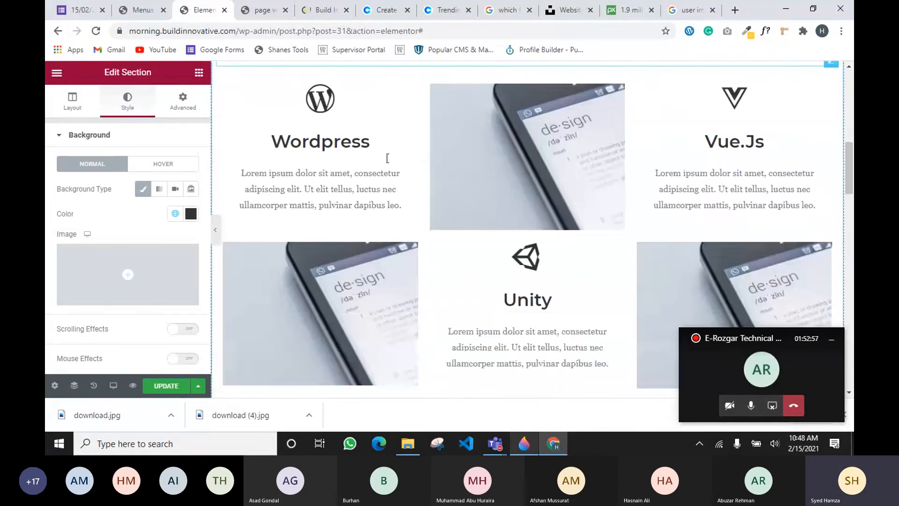
scroll(395, 219, "down", 10)
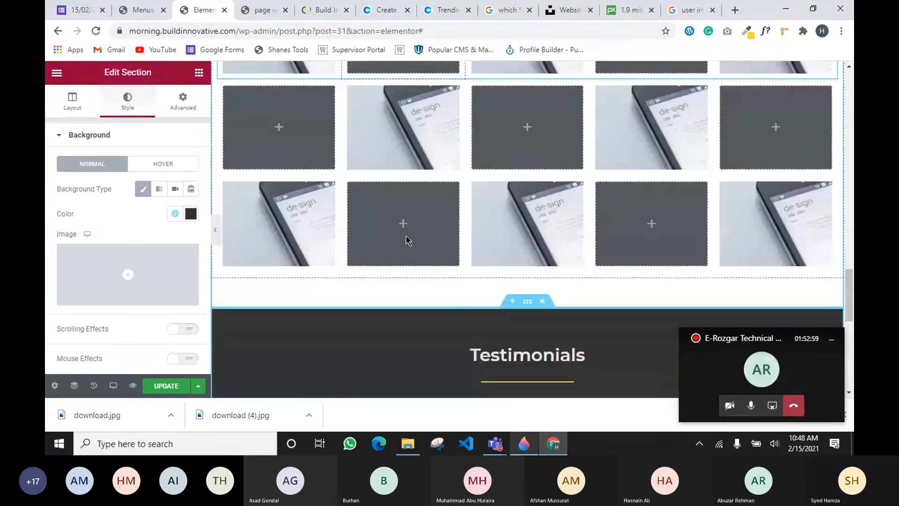
scroll(381, 278, "down", 5)
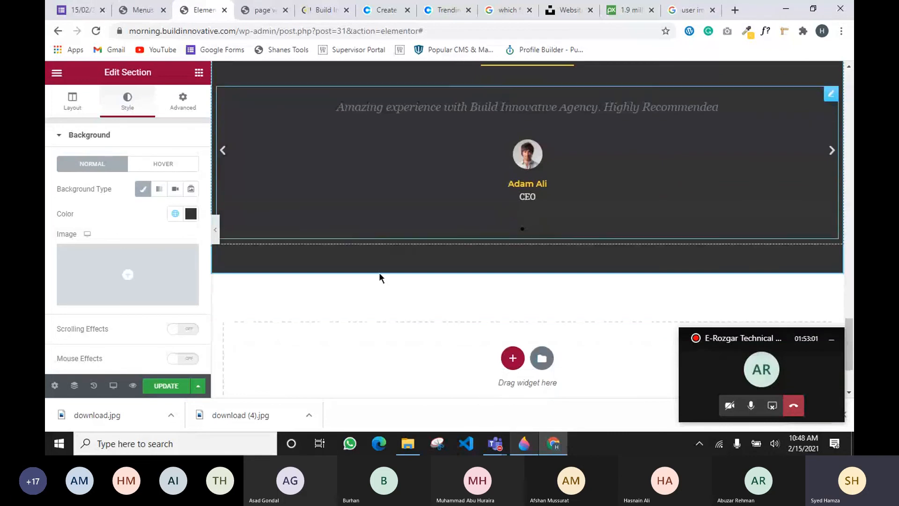
scroll(378, 276, "up", 3)
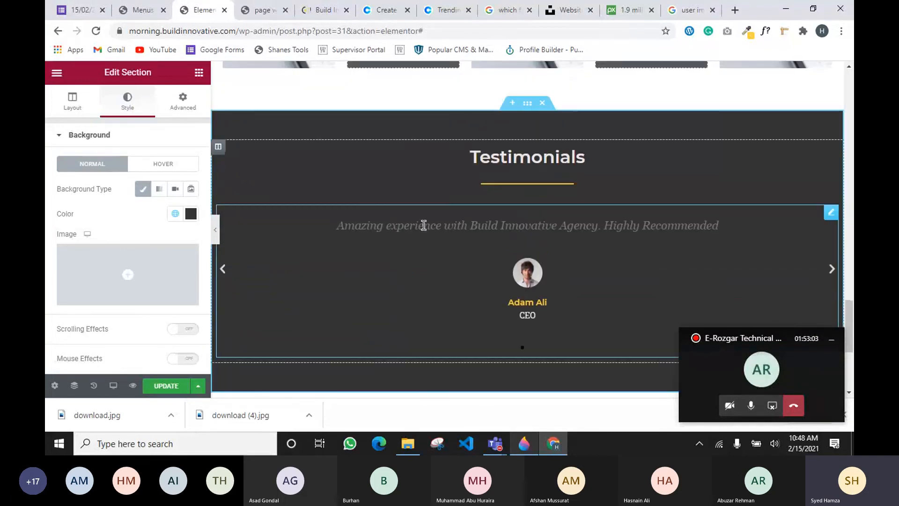
left_click(547, 161)
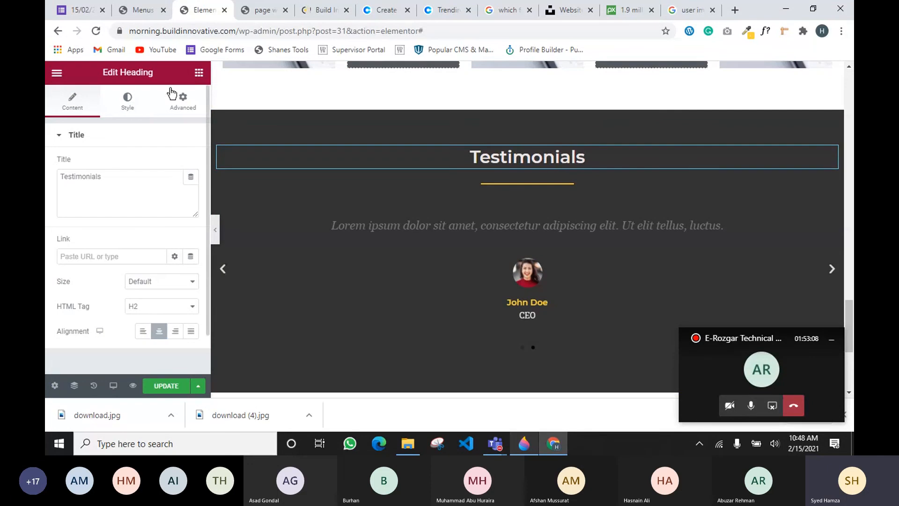
left_click(199, 74)
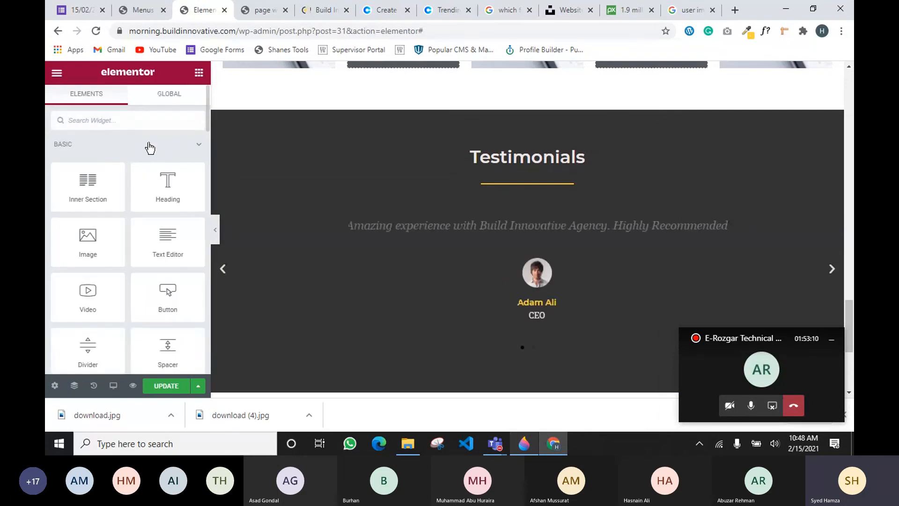
type("c")
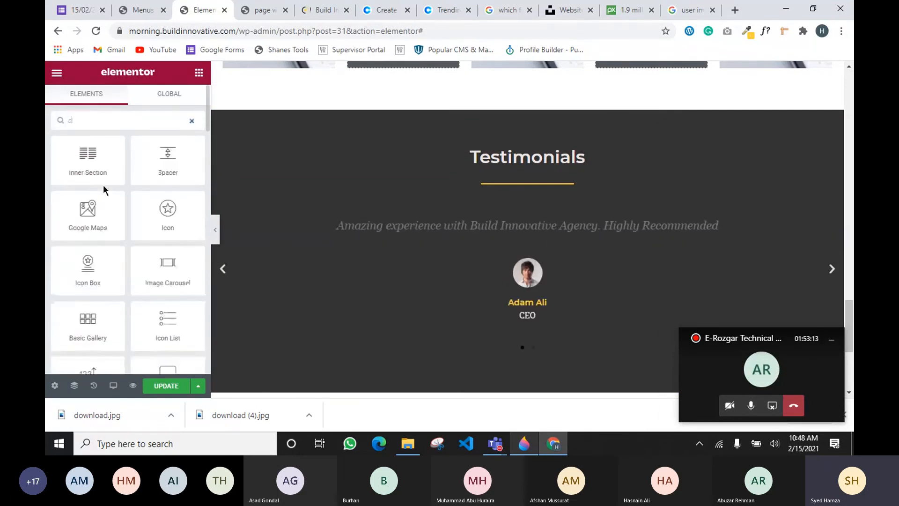
type("arous")
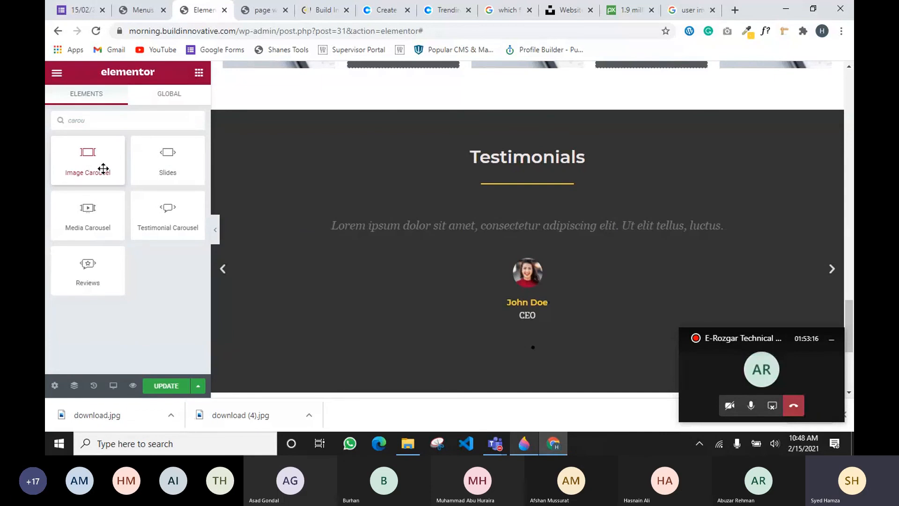
left_click_drag(103, 168, 487, 201)
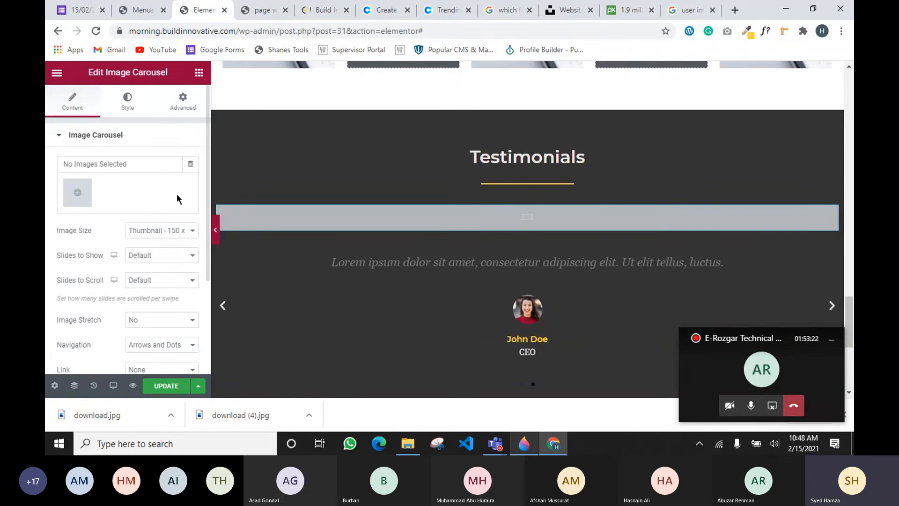
right_click(740, 216)
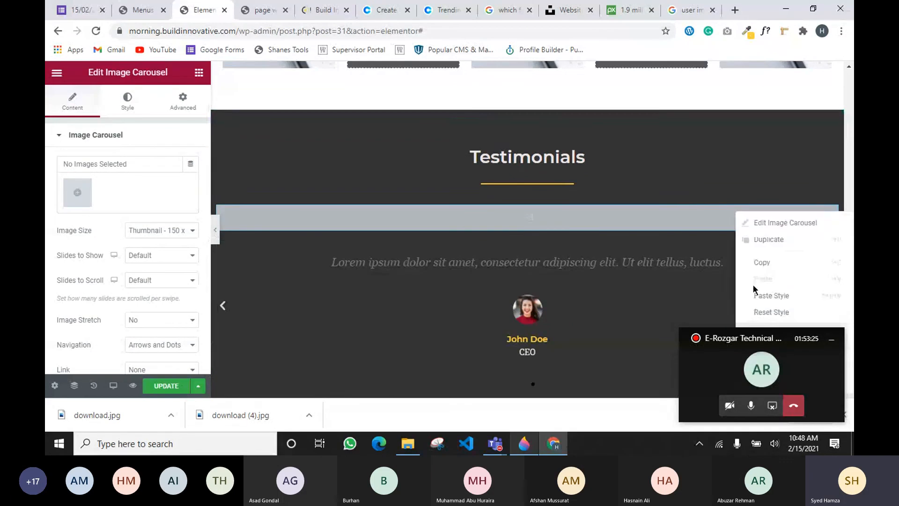
left_click(758, 375)
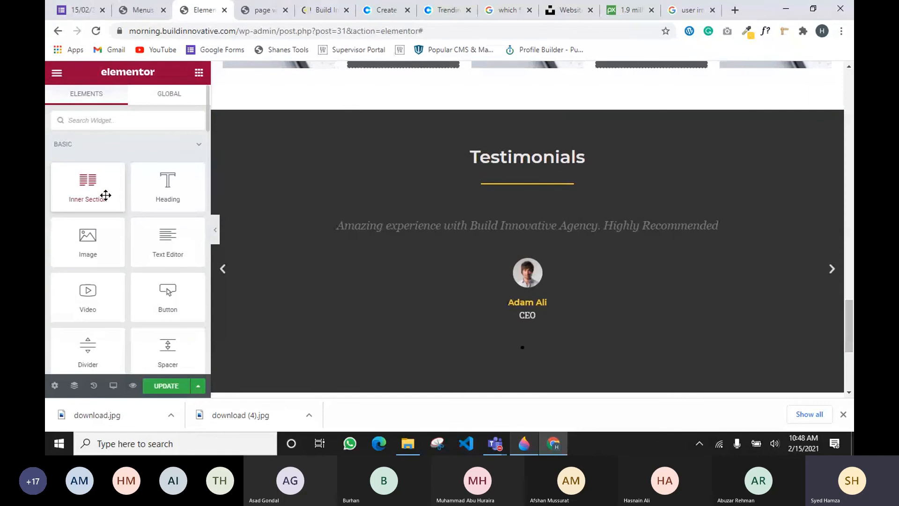
Retitle the copied section's heading 'Find US' and delete its testimonial carousel
left_click(502, 157)
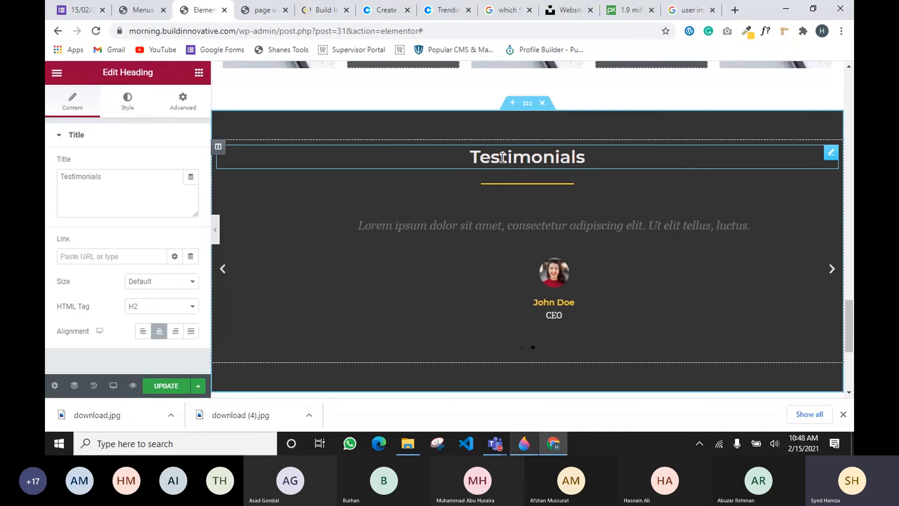
left_click_drag(119, 183, 46, 189)
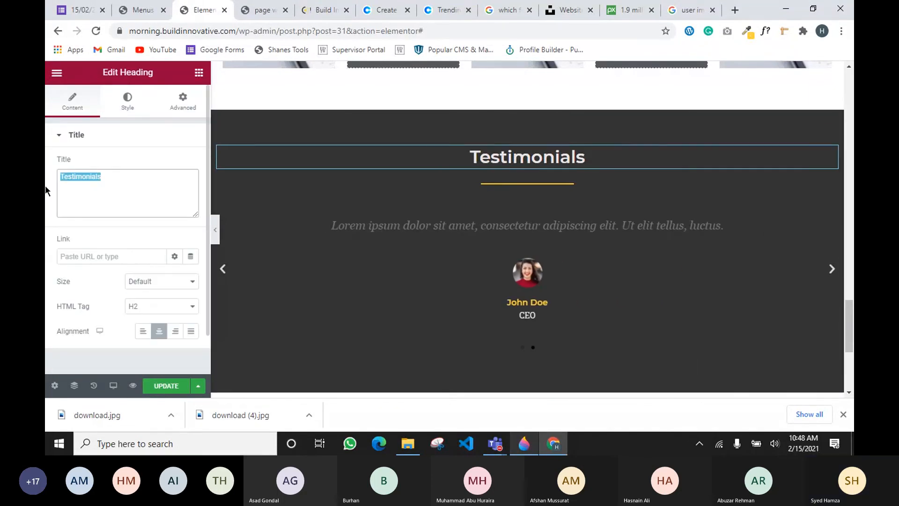
type("Find US")
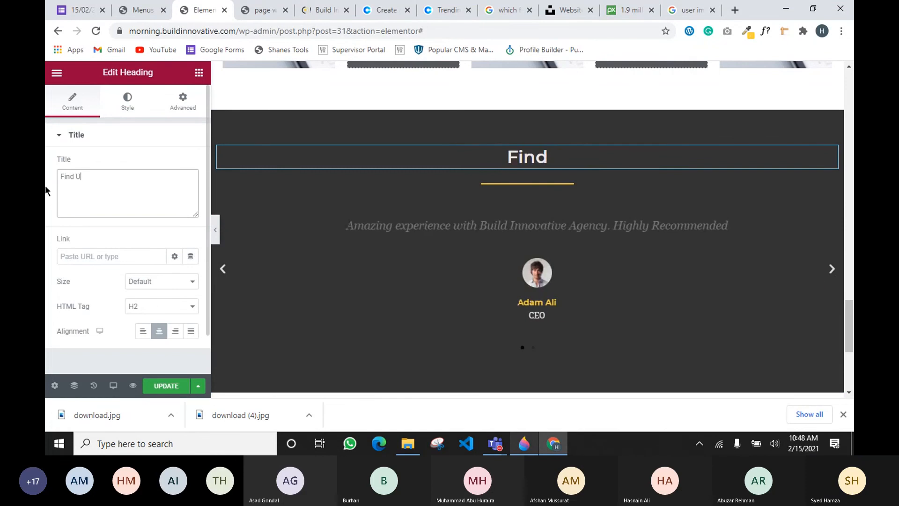
right_click(814, 221)
left_click(765, 381)
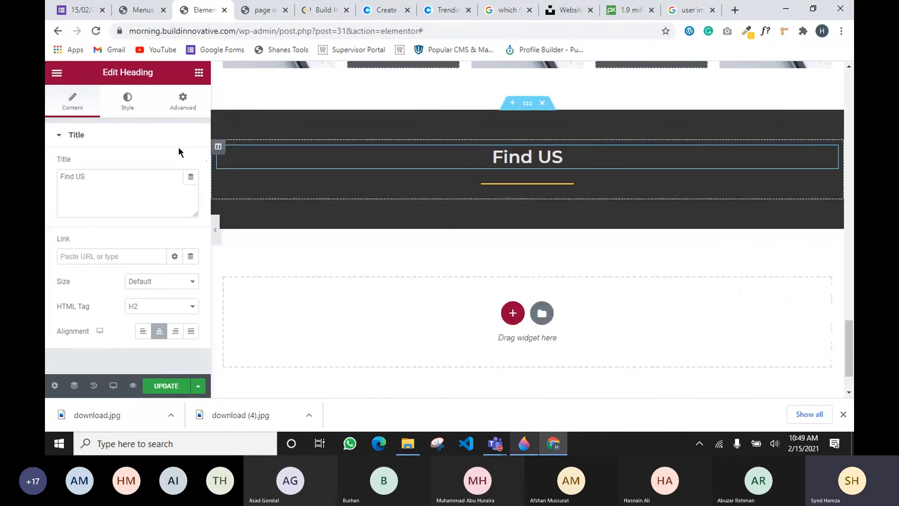
Add an Inner Section under Find US and resize its columns to about 63.3/36.7
left_click(198, 73)
left_click_drag(88, 184, 515, 192)
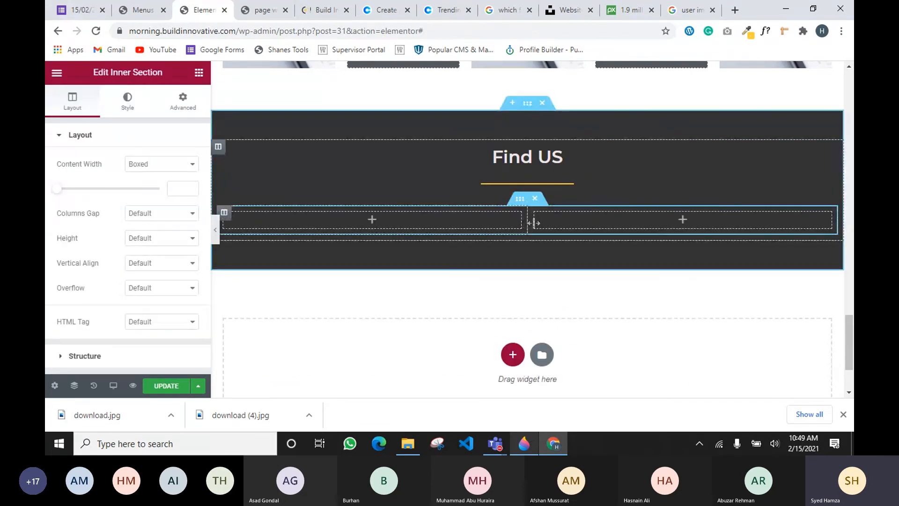
left_click_drag(542, 227, 610, 234)
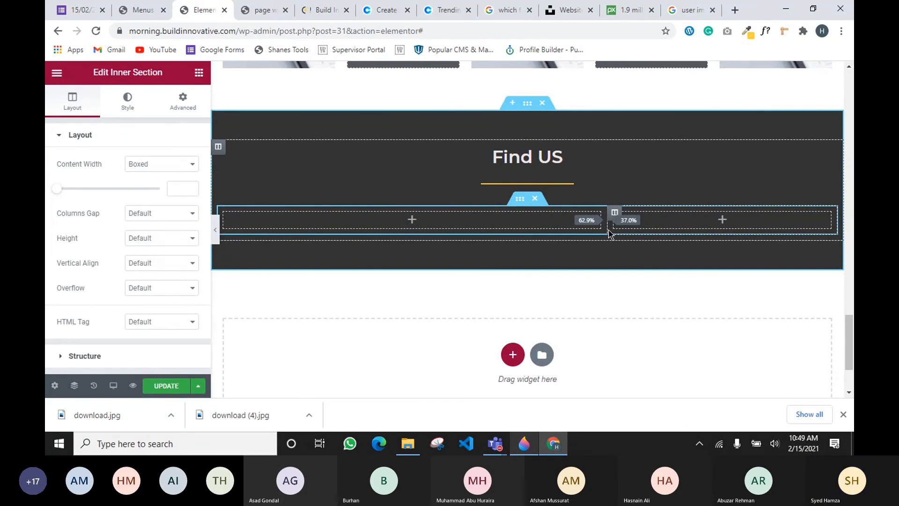
left_click_drag(609, 232, 611, 233)
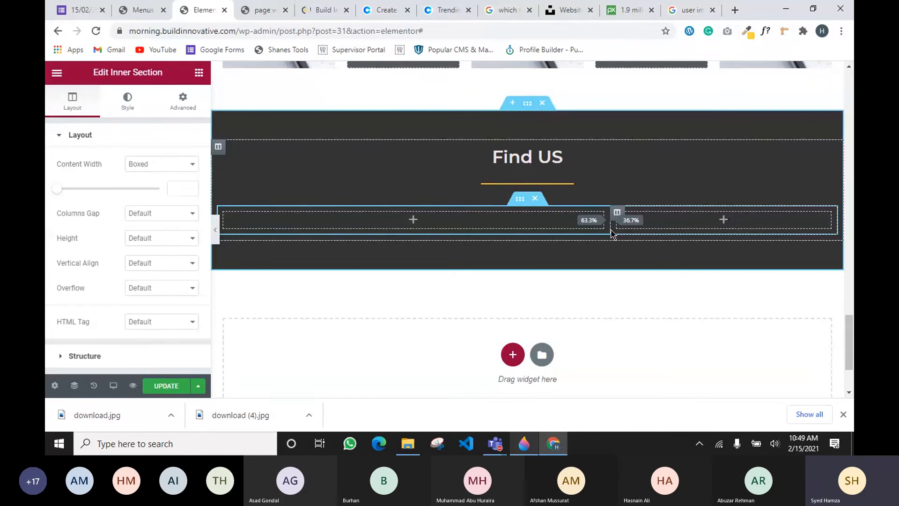
left_click_drag(611, 233, 611, 232)
left_click(198, 72)
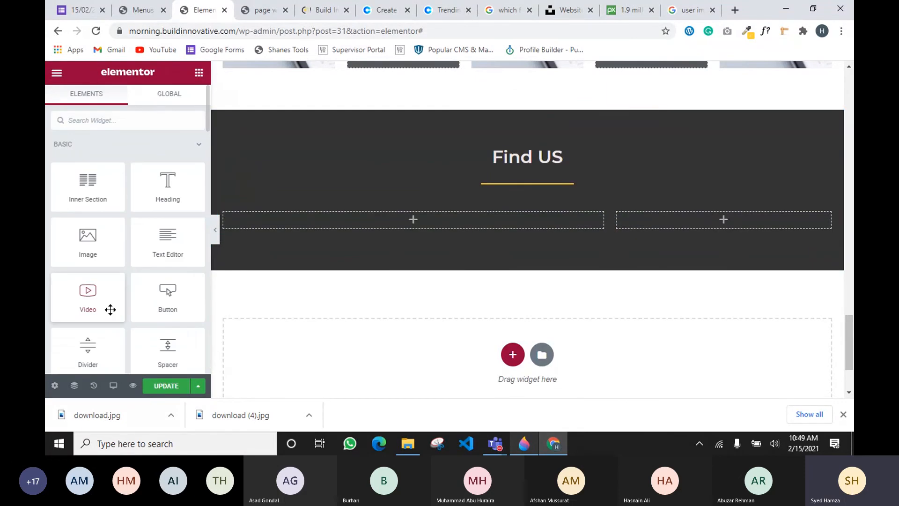
scroll(110, 310, "down", 3)
Drop a Google Maps widget into the left column and set its location to the business's Sargodha address
left_click_drag(107, 309, 414, 220)
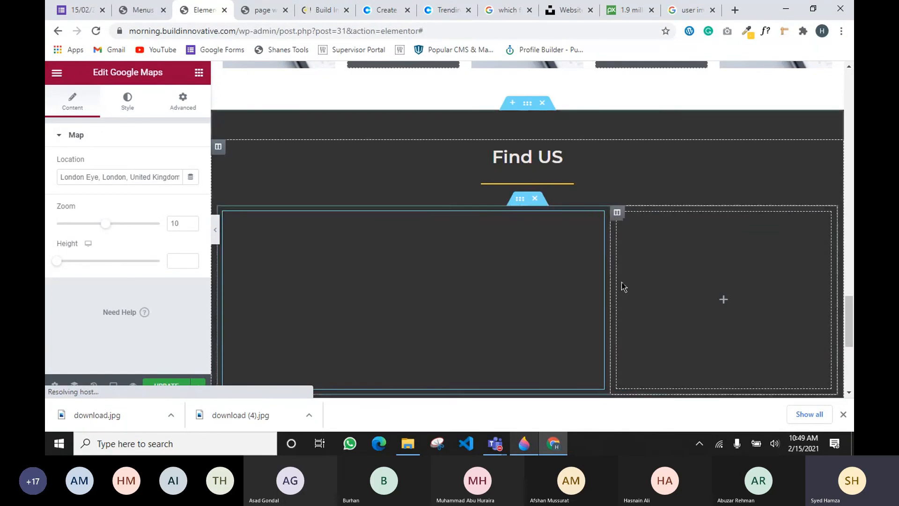
scroll(418, 249, "down", 3)
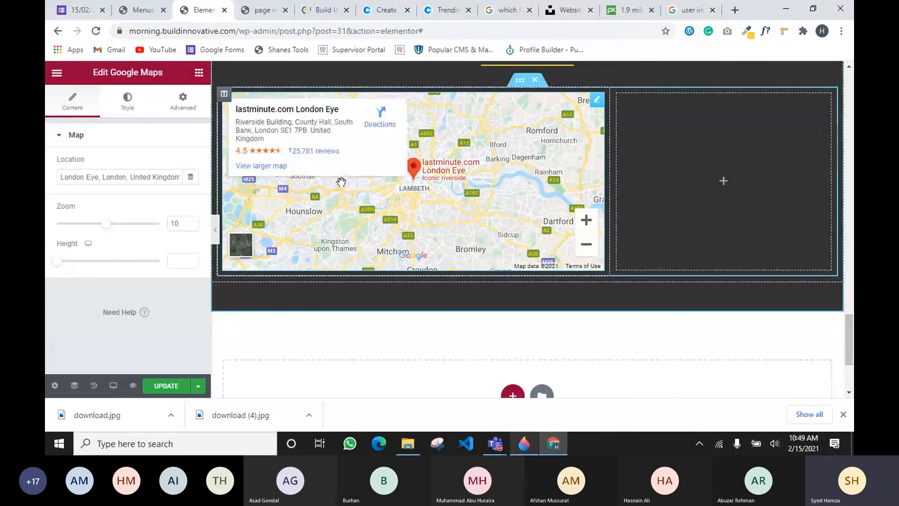
triple_click(116, 179)
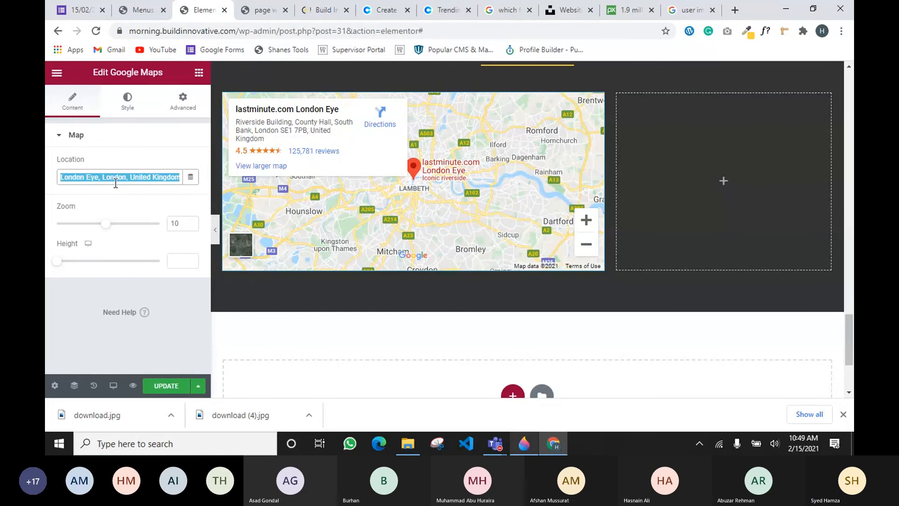
key("BackSpace")
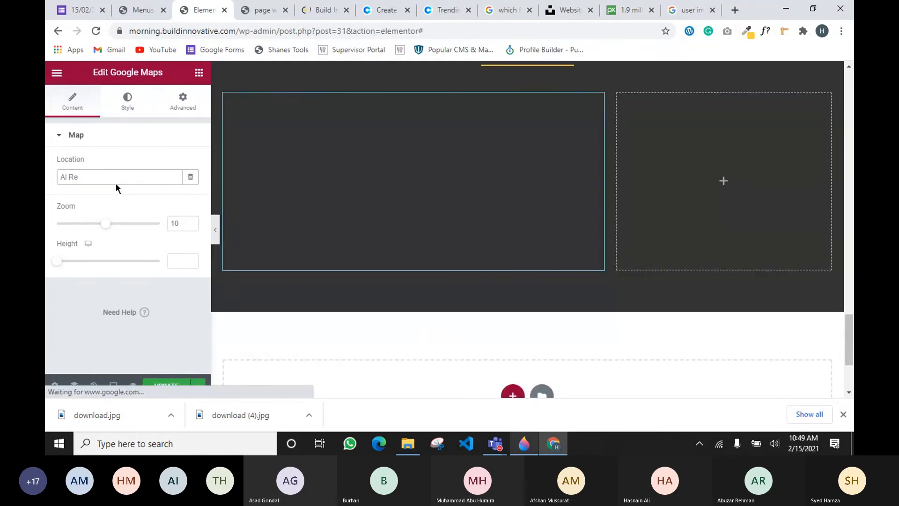
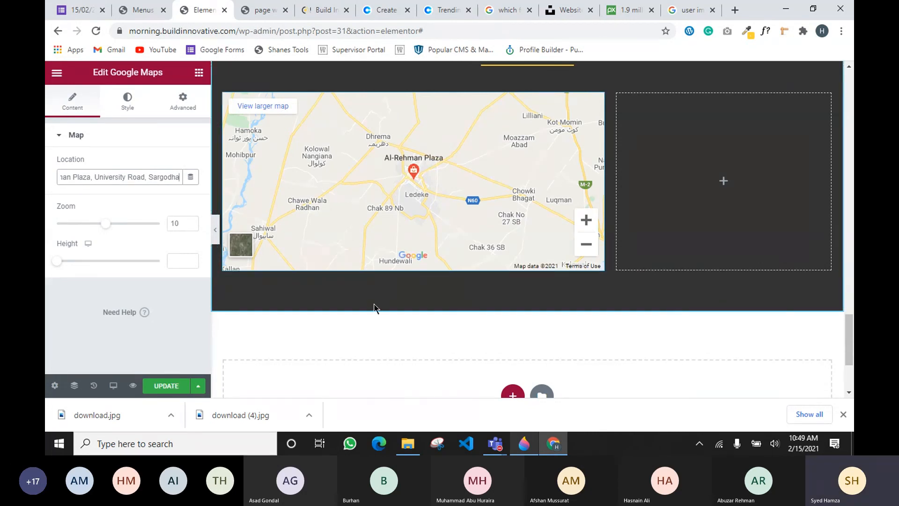
left_click(729, 187)
scroll(702, 201, "up", 10)
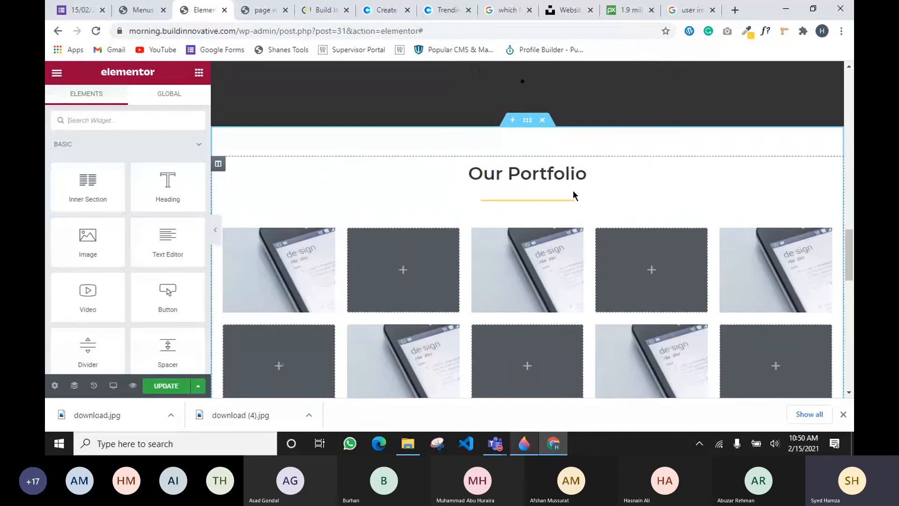
Paste the 'Making Miracles With Our Expert Team' text block into the empty column beside the Find US map
scroll(574, 195, "down", 15)
scroll(581, 195, "up", 5)
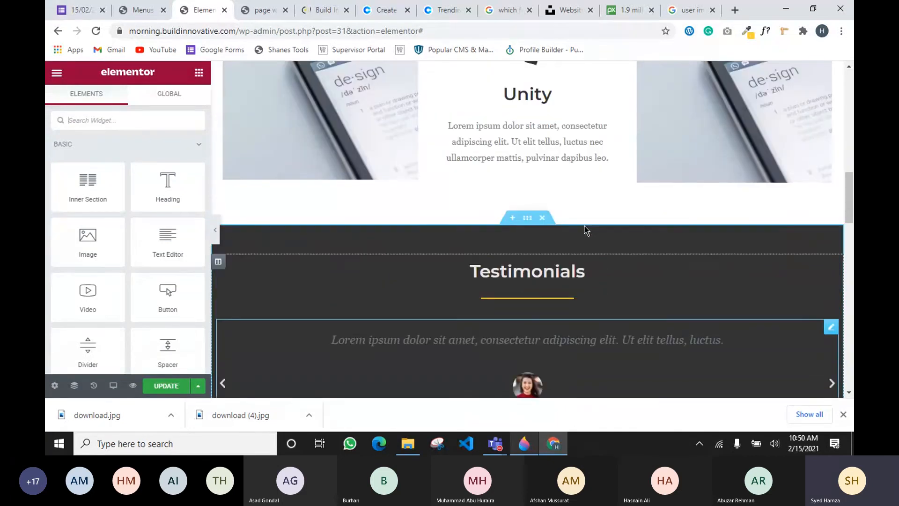
scroll(581, 201, "up", 10)
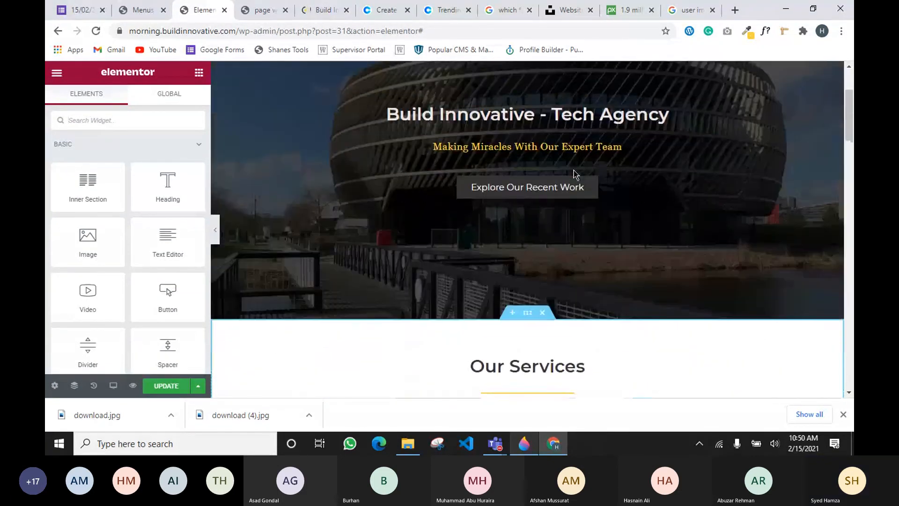
right_click(707, 152)
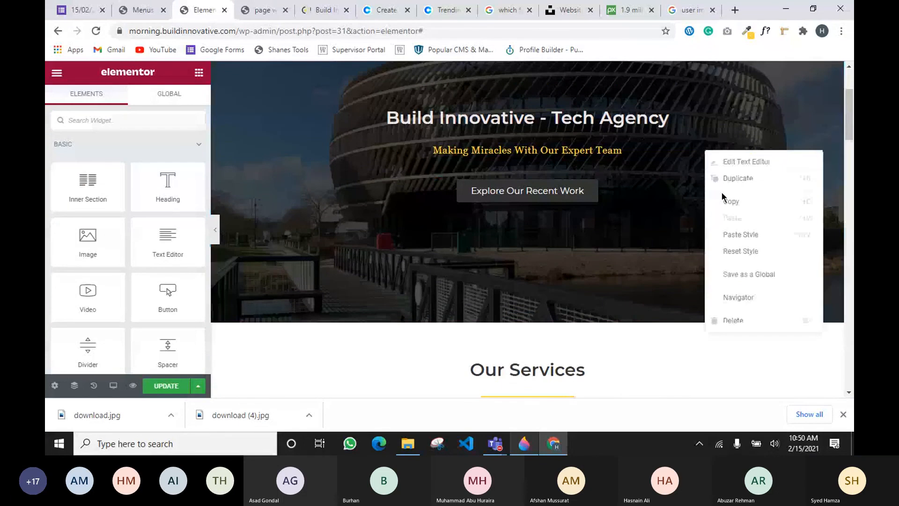
left_click(725, 200)
scroll(624, 176, "down", 15)
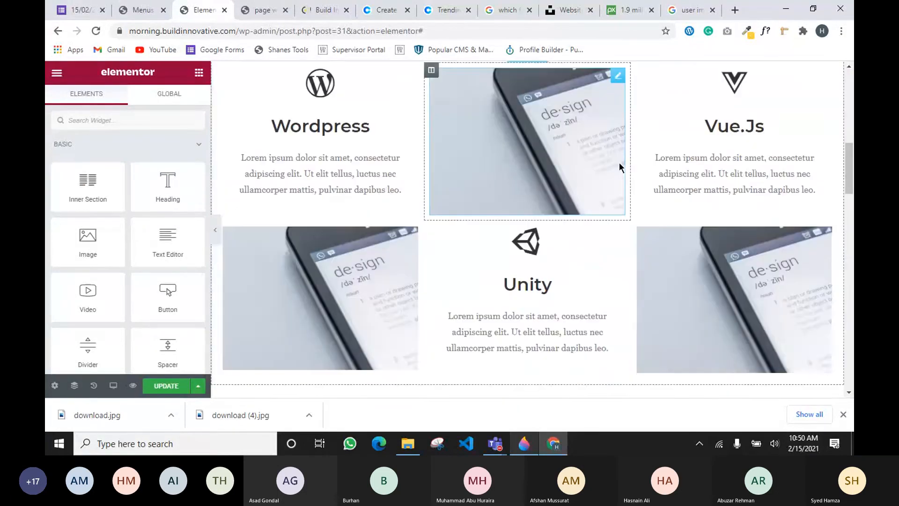
scroll(621, 170, "down", 10)
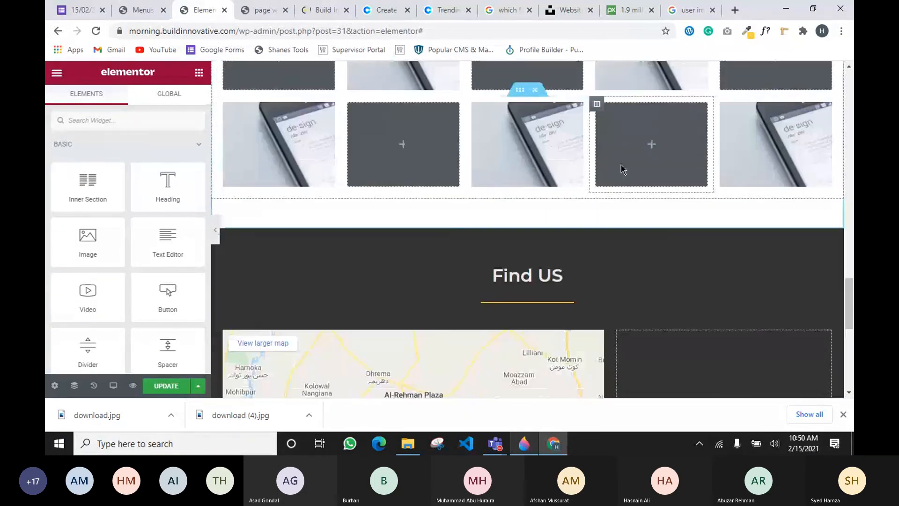
right_click(719, 240)
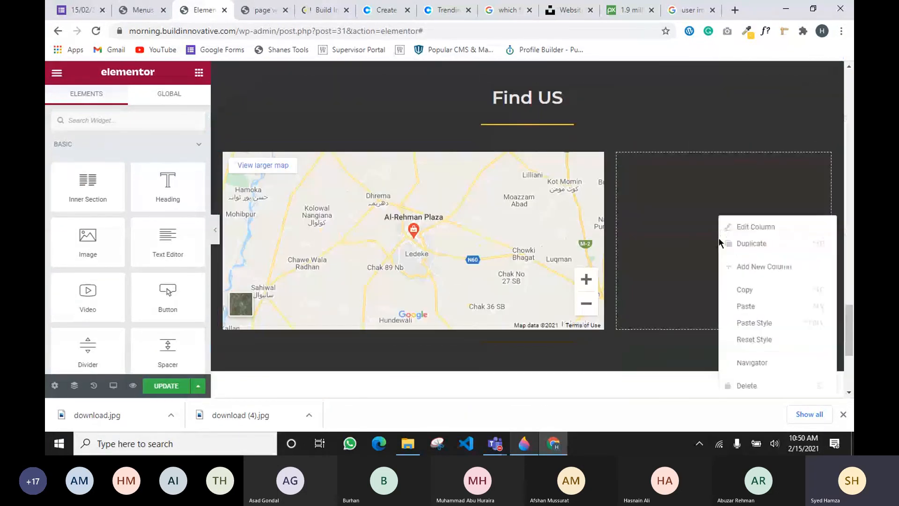
left_click(753, 306)
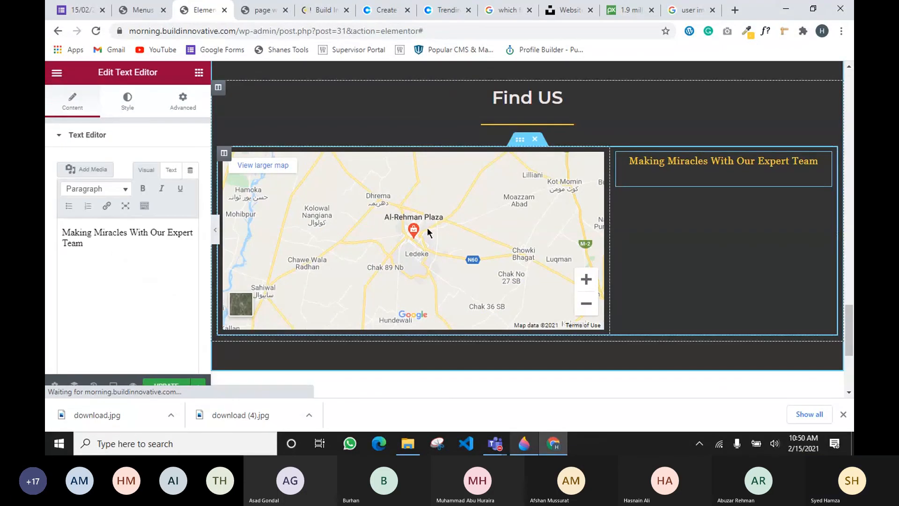
Replace the pasted tagline with the shop's street address, then type a contact phone number beneath it
triple_click(114, 243)
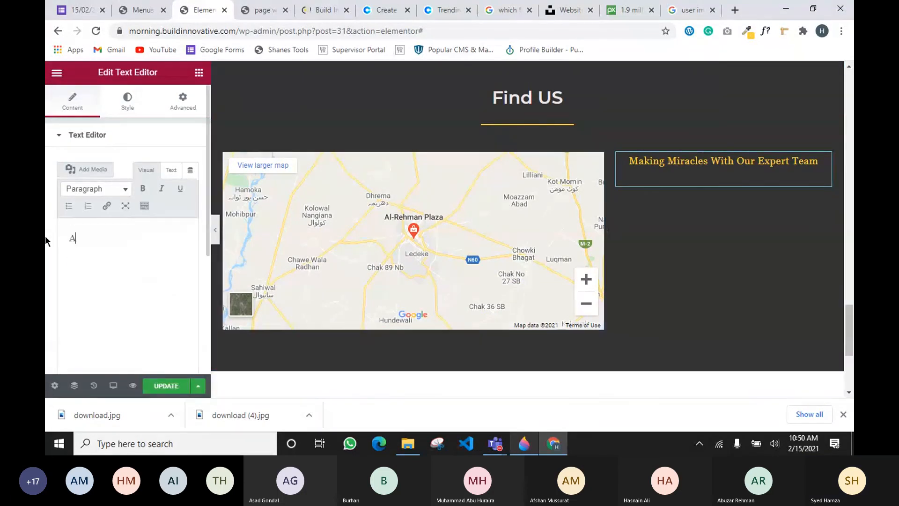
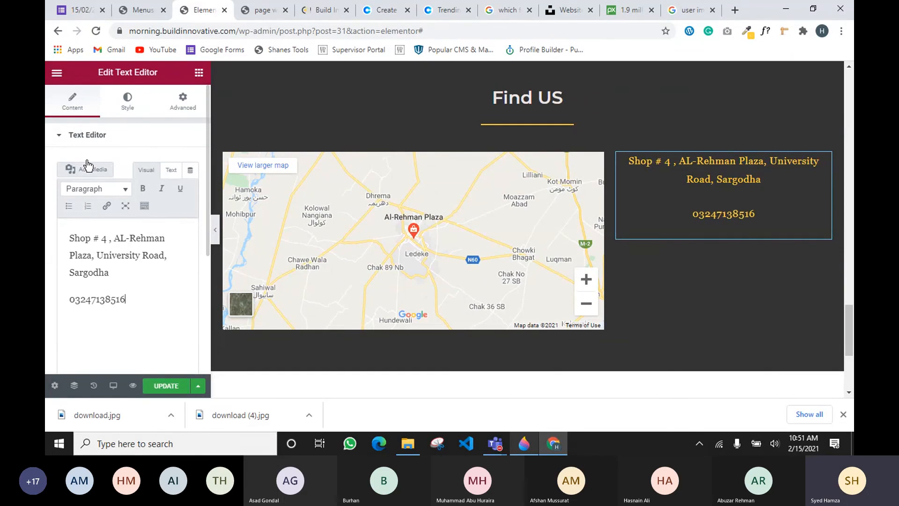
Finish editing the address text and reselect the address Text Editor widget in Find US
left_click(198, 75)
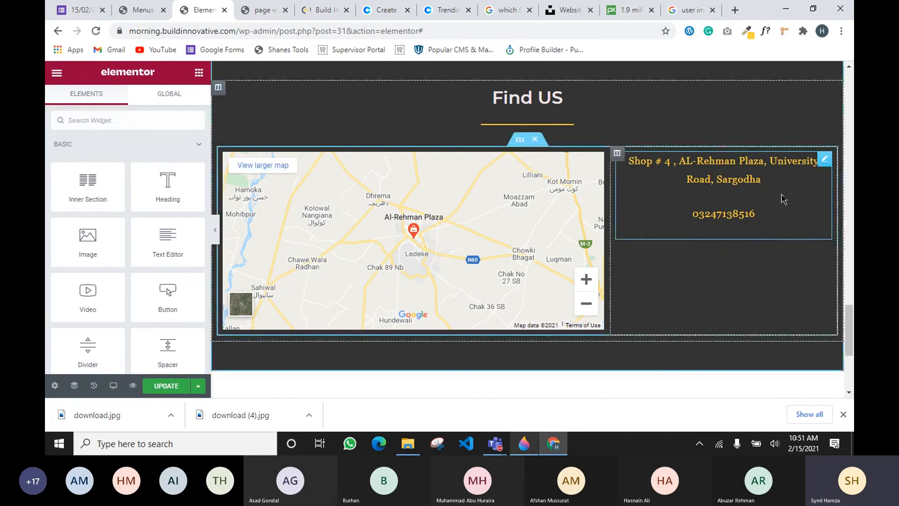
scroll(724, 205, "up", 13)
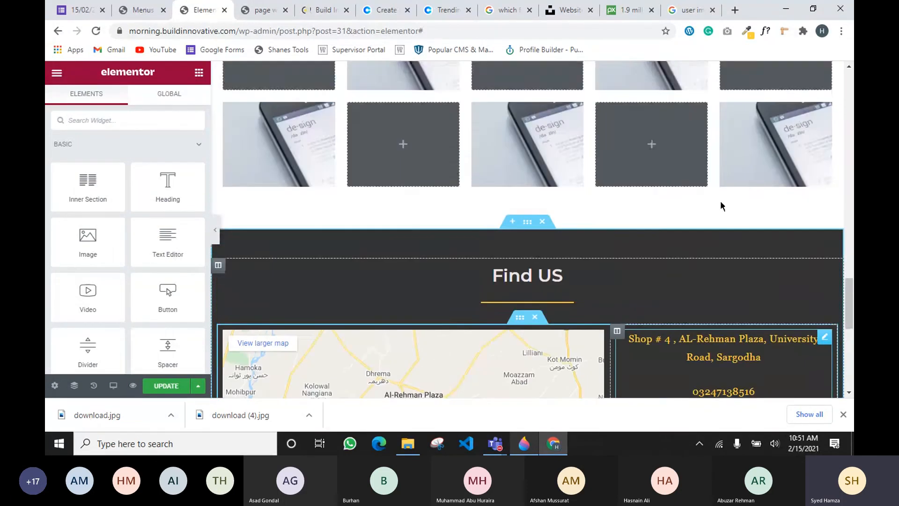
scroll(510, 235, "up", 10)
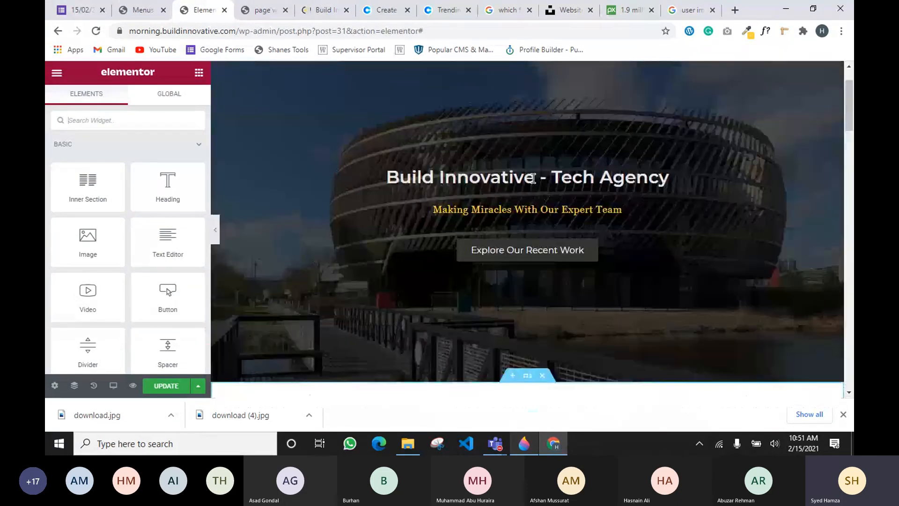
scroll(557, 159, "down", 10)
scroll(712, 221, "down", 15)
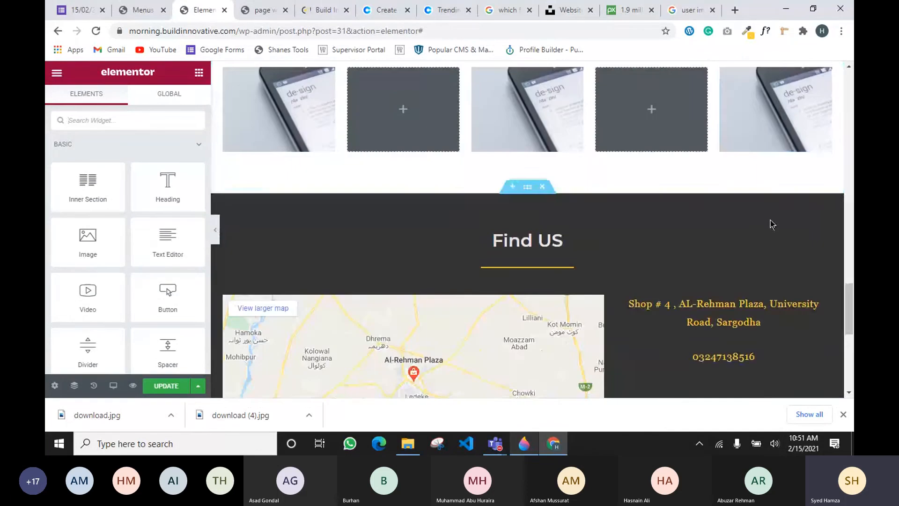
scroll(778, 145, "up", 2)
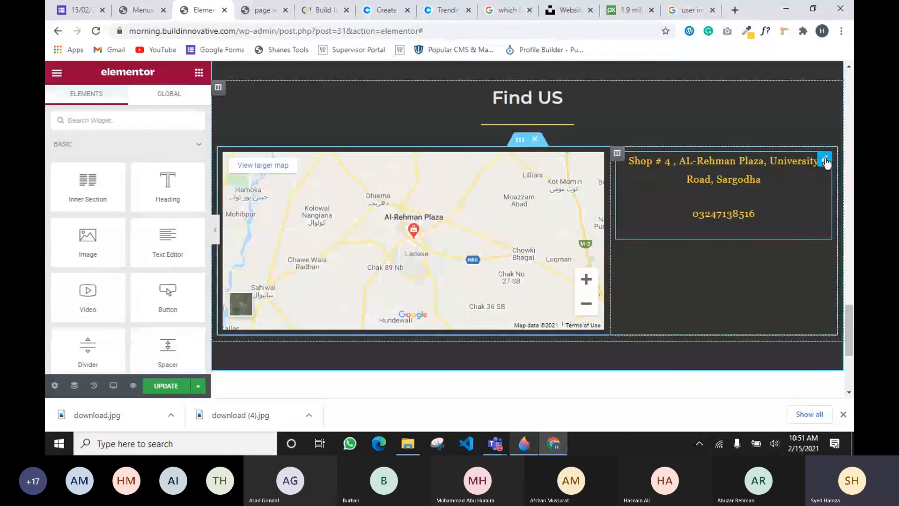
left_click(825, 159)
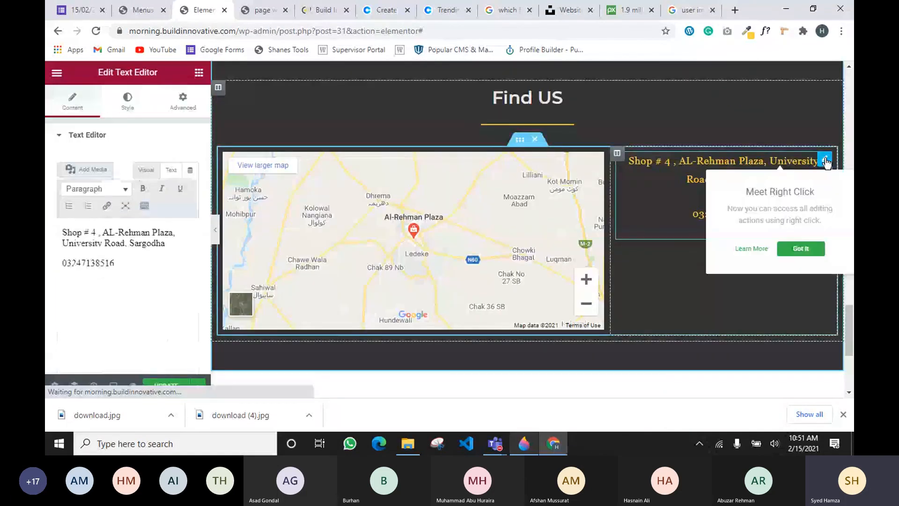
Set the address text colour to the global 'white color', after trying Text and Secondary
left_click(127, 100)
left_click(175, 190)
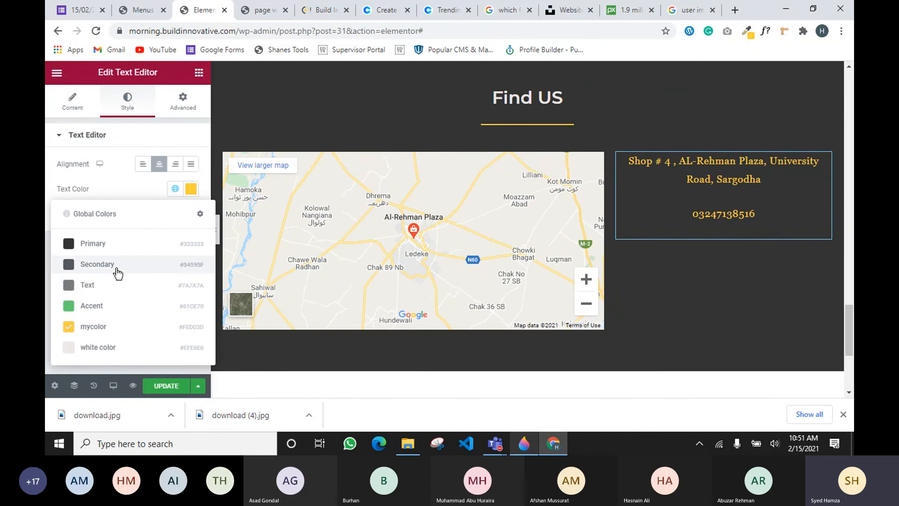
left_click(106, 285)
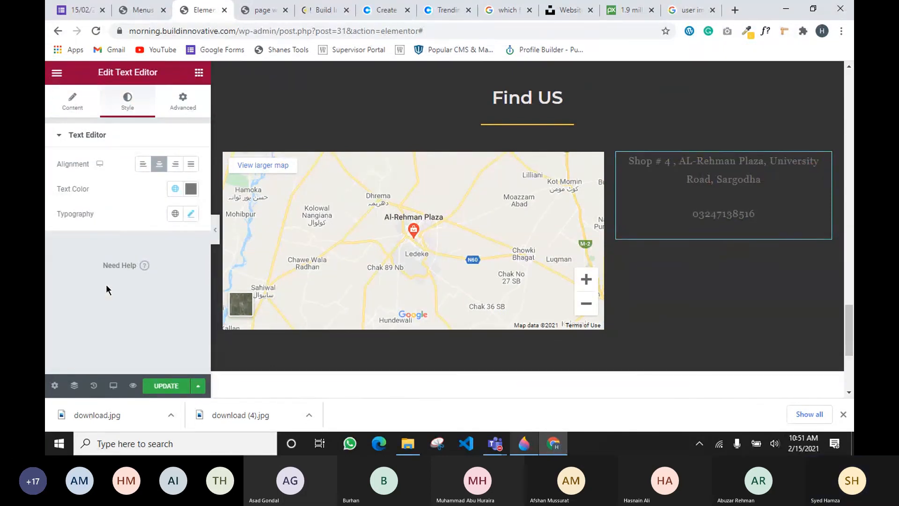
left_click(176, 190)
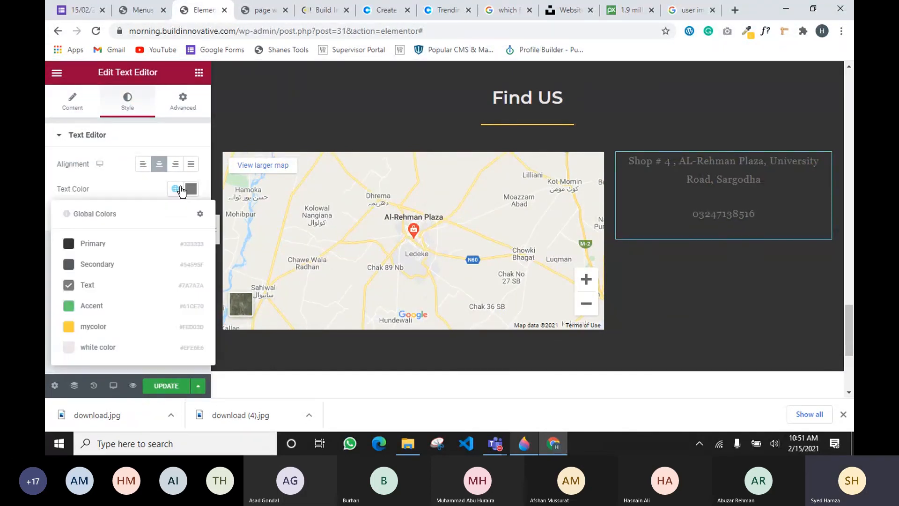
left_click(158, 264)
left_click(176, 189)
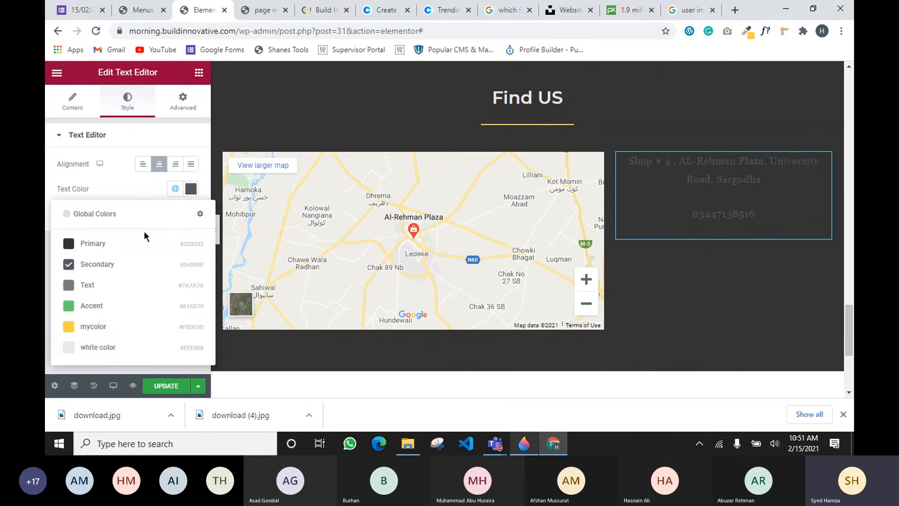
left_click(102, 347)
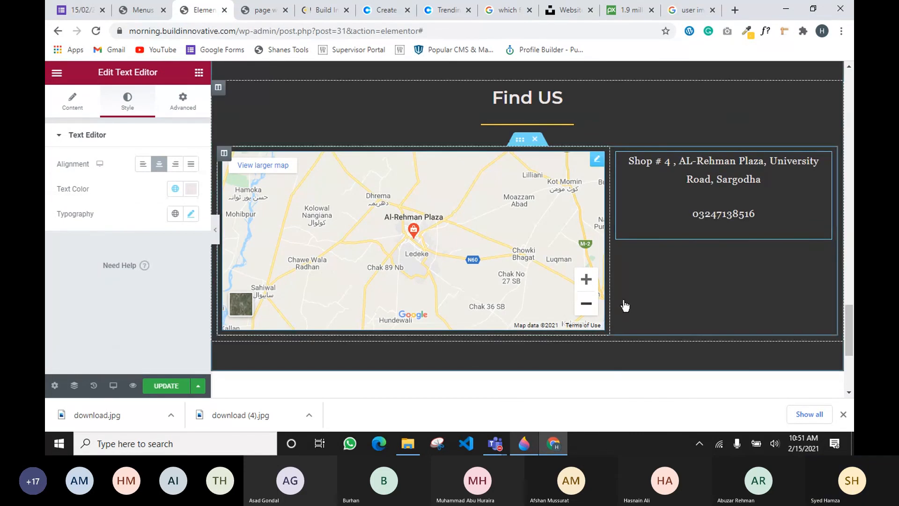
left_click(198, 72)
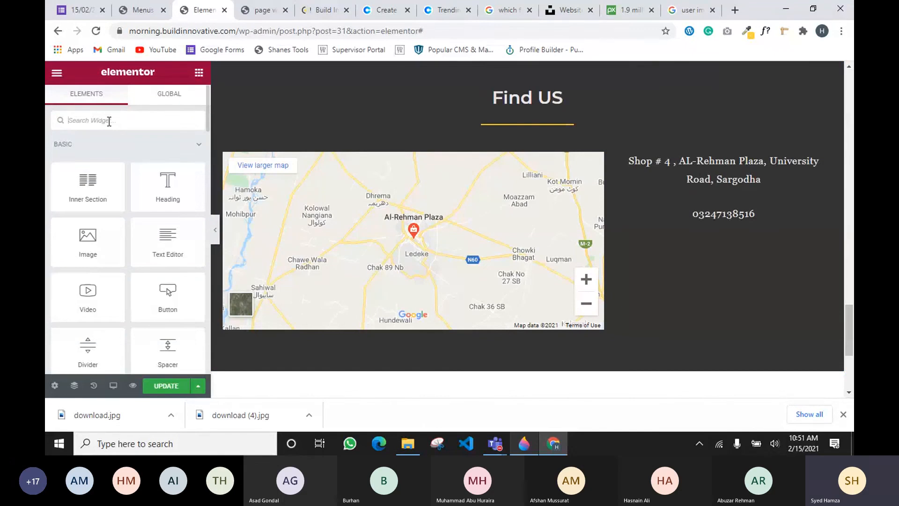
Drag a Social Icons widget, found by searching 'socia', beneath the Find US phone number
type("social")
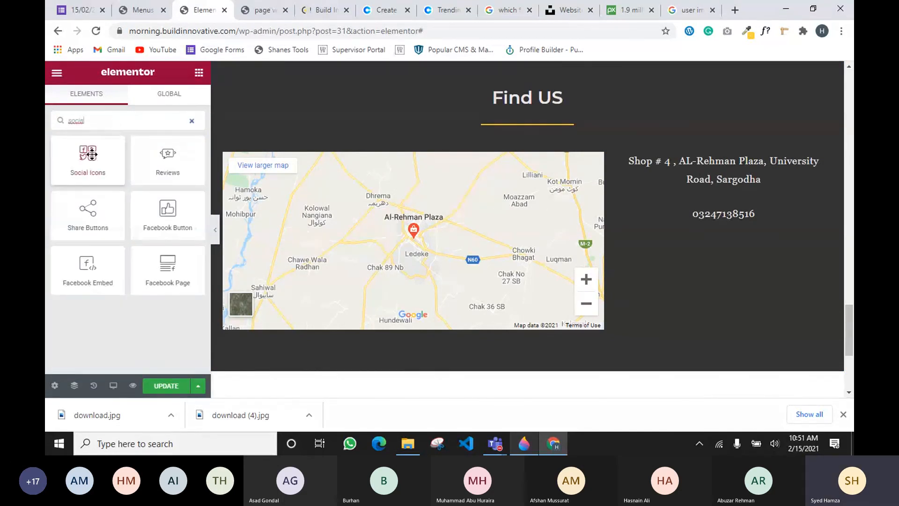
left_click_drag(88, 162, 741, 236)
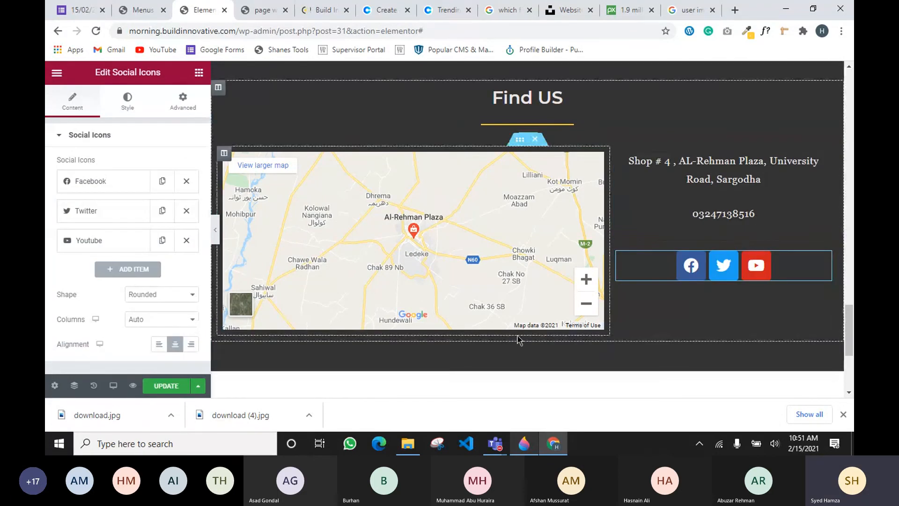
scroll(571, 246, "up", 7)
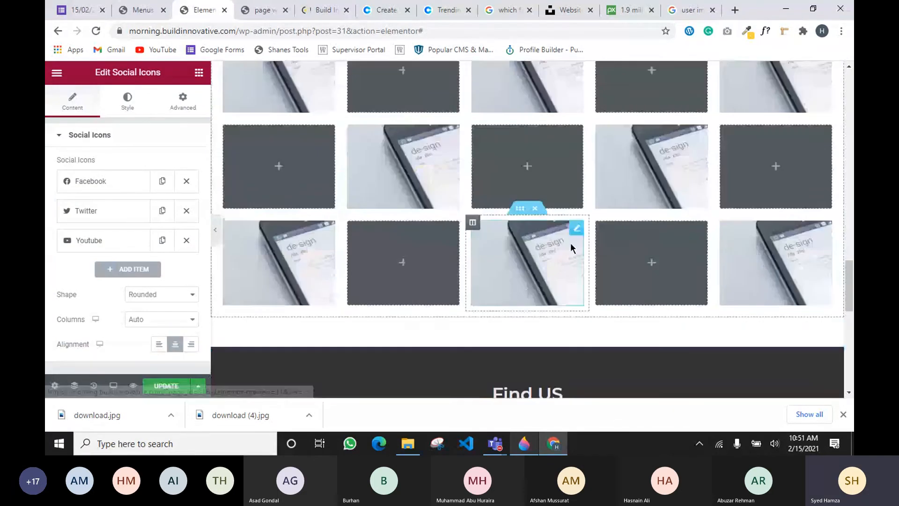
scroll(571, 247, "down", 4)
scroll(176, 251, "down", 1)
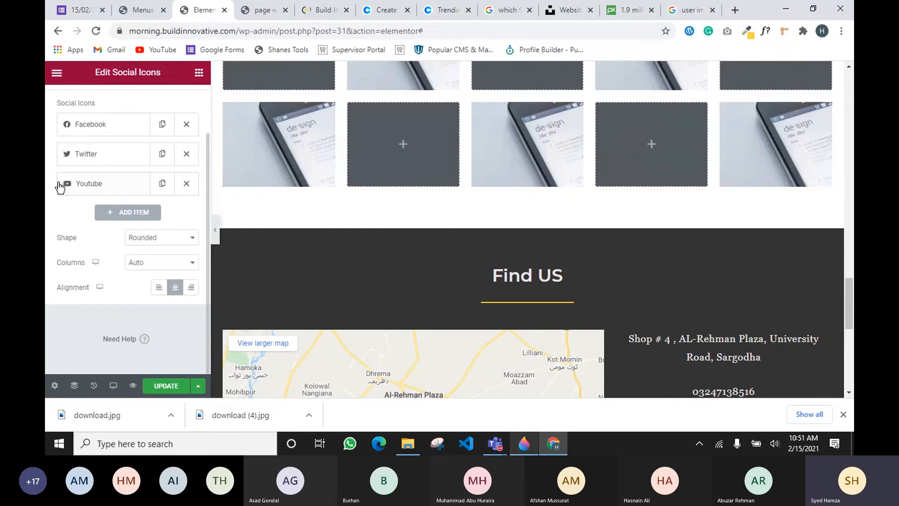
scroll(627, 389, "down", 4)
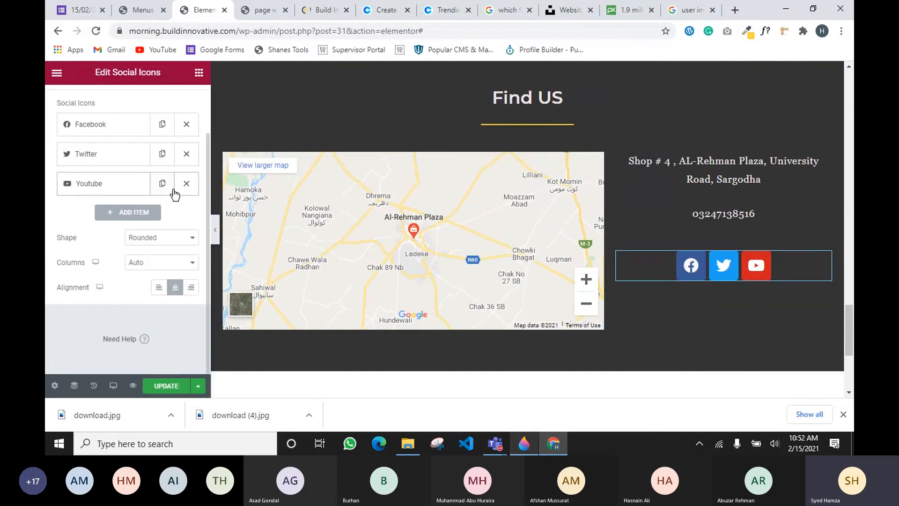
Give the YouTube icon custom colours: Primary background and yellow mycolor symbol
left_click(115, 187)
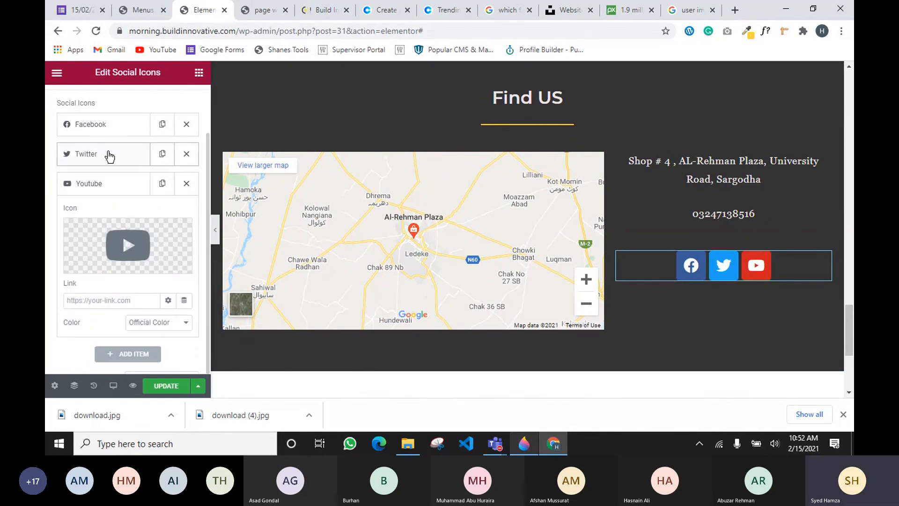
left_click(149, 323)
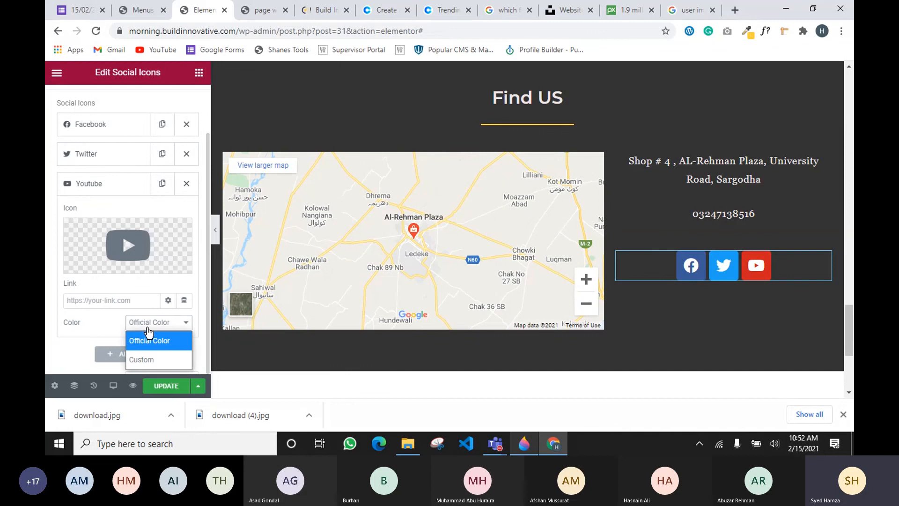
left_click(143, 359)
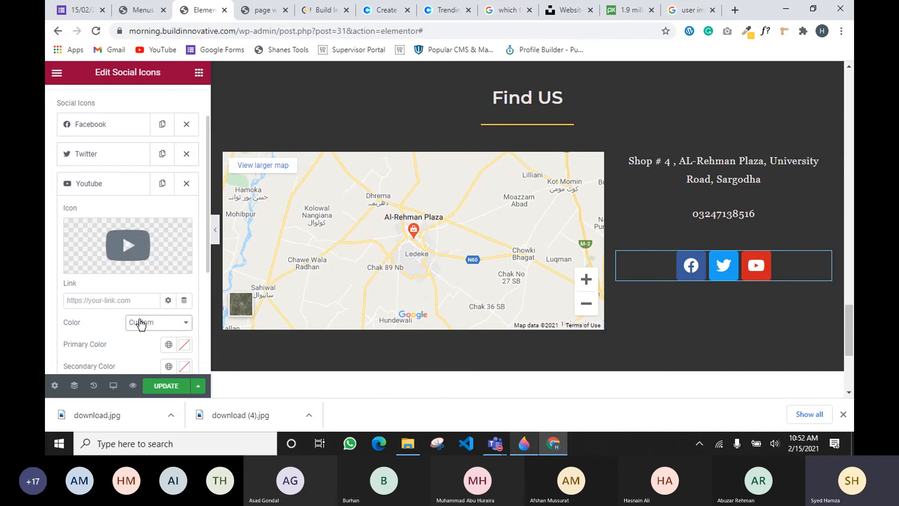
scroll(139, 323, "down", 3)
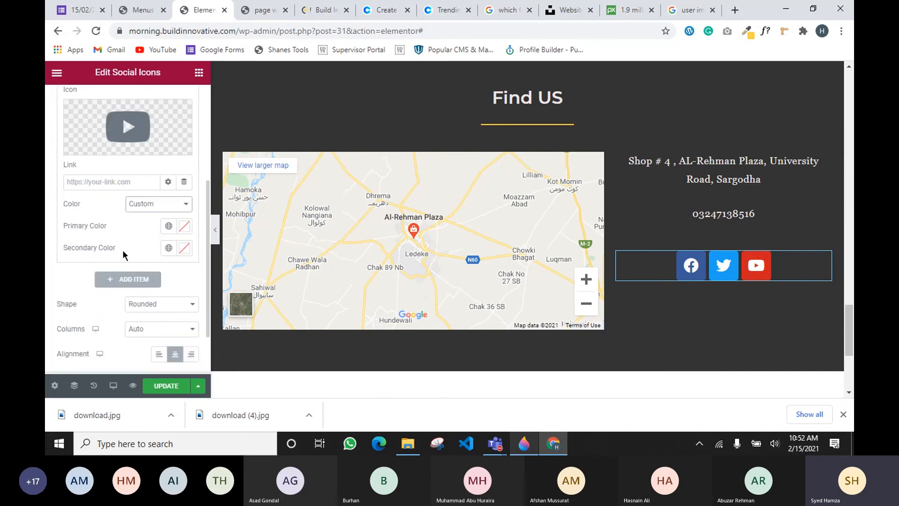
left_click(168, 226)
left_click(117, 285)
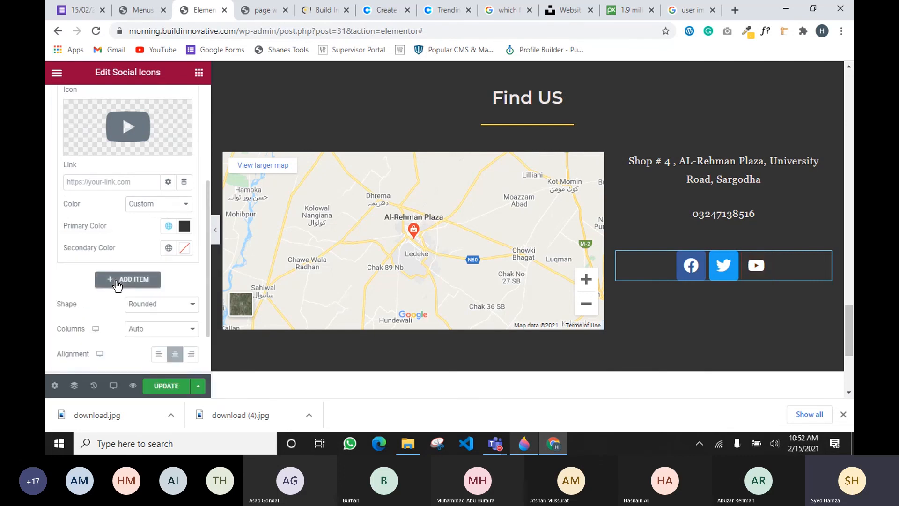
left_click(169, 249)
left_click(102, 201)
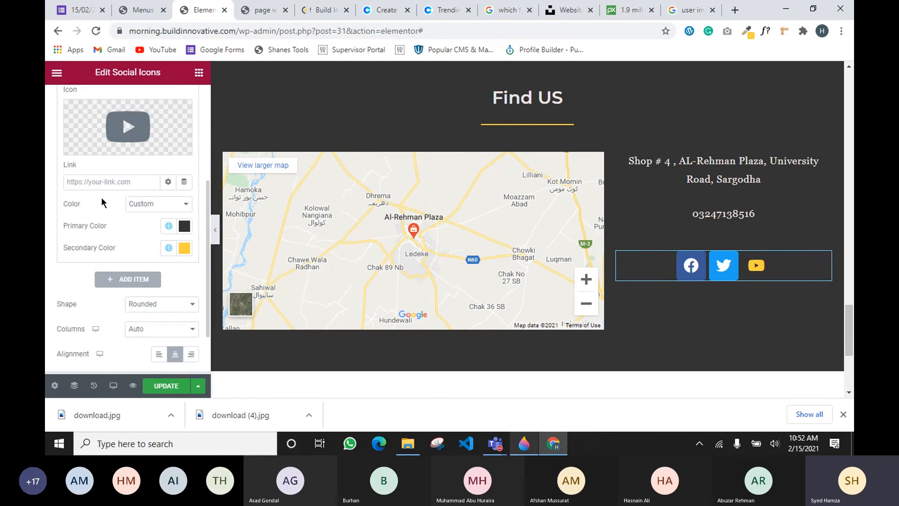
Give the Twitter icon custom colours: Primary background and yellow mycolor symbol
scroll(122, 164, "up", 3)
left_click(111, 154)
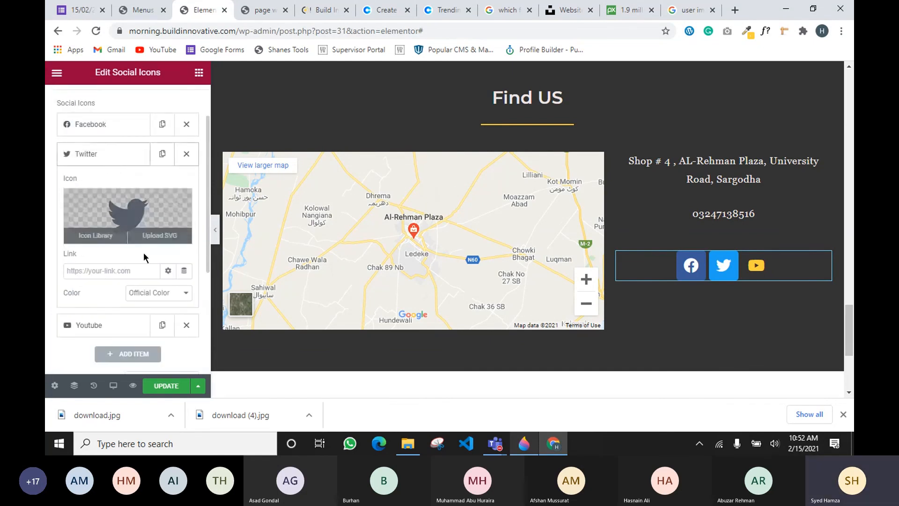
scroll(155, 243, "down", 1)
left_click(153, 237)
left_click(154, 255)
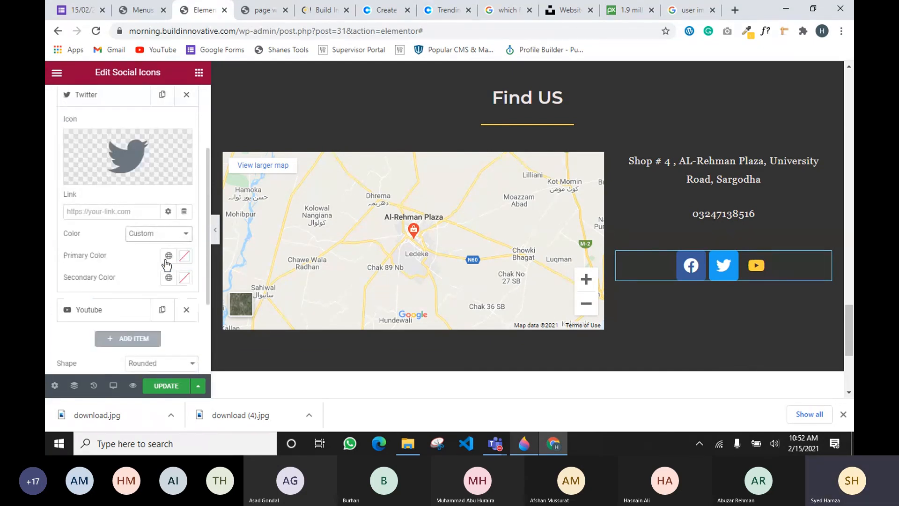
left_click(168, 256)
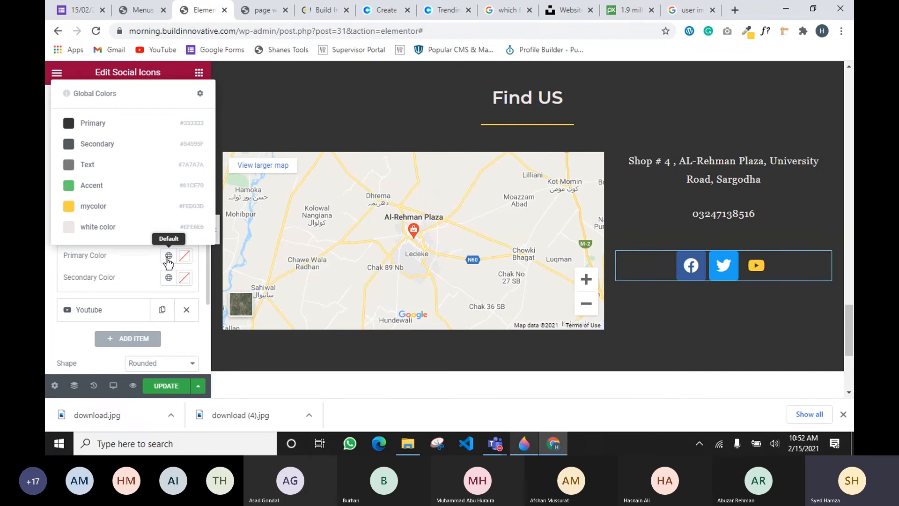
left_click(93, 123)
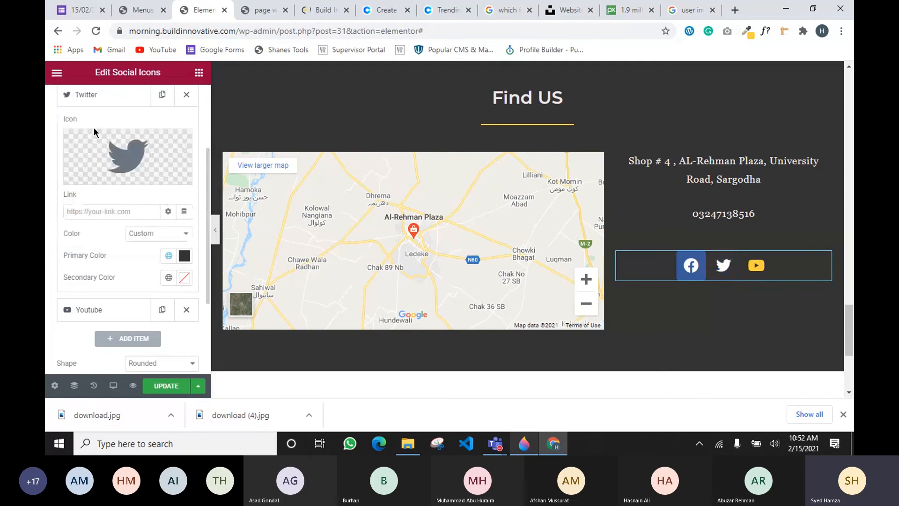
left_click(169, 278)
left_click(81, 232)
Give the Facebook icon custom colours: Primary background and yellow mycolor symbol
scroll(139, 199, "up", 1)
left_click(108, 133)
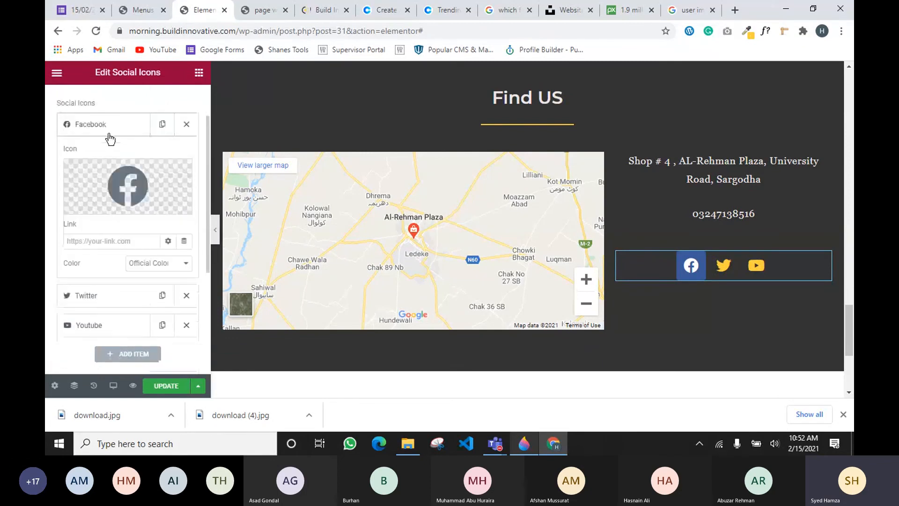
left_click(102, 241)
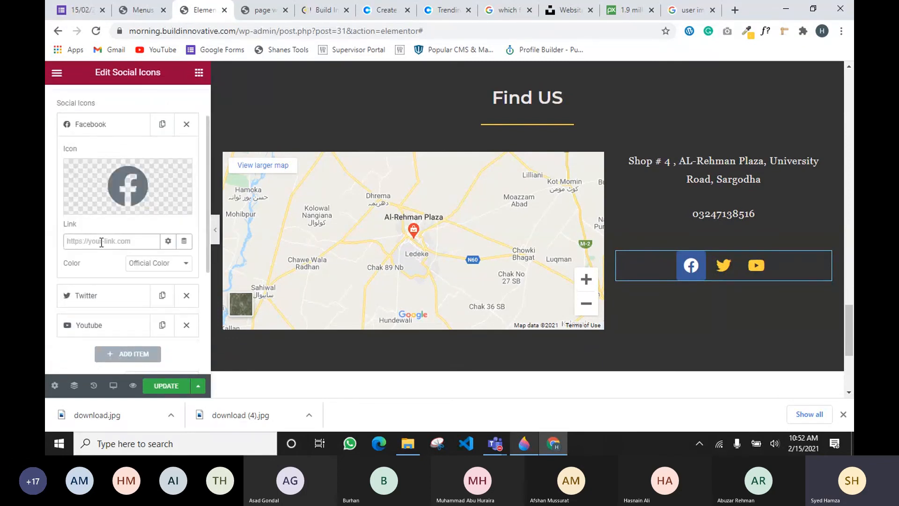
left_click(140, 265)
left_click(139, 301)
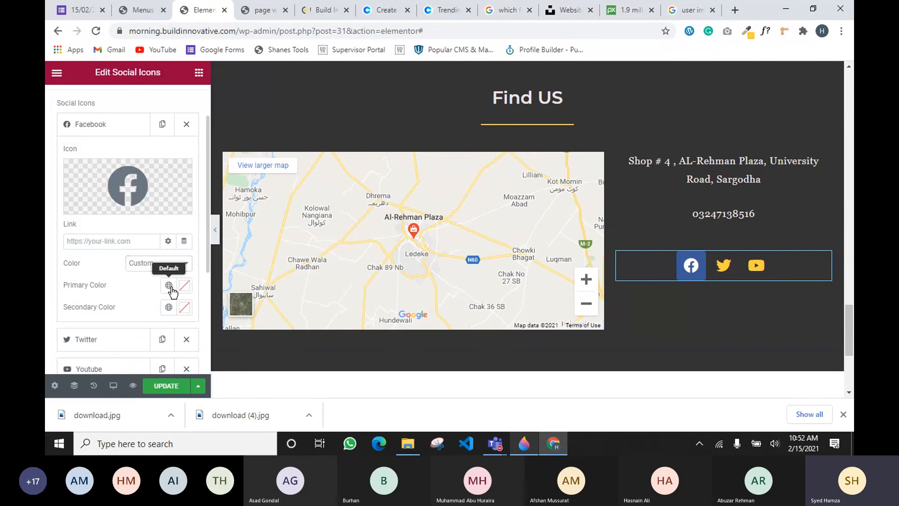
left_click(169, 286)
left_click(92, 153)
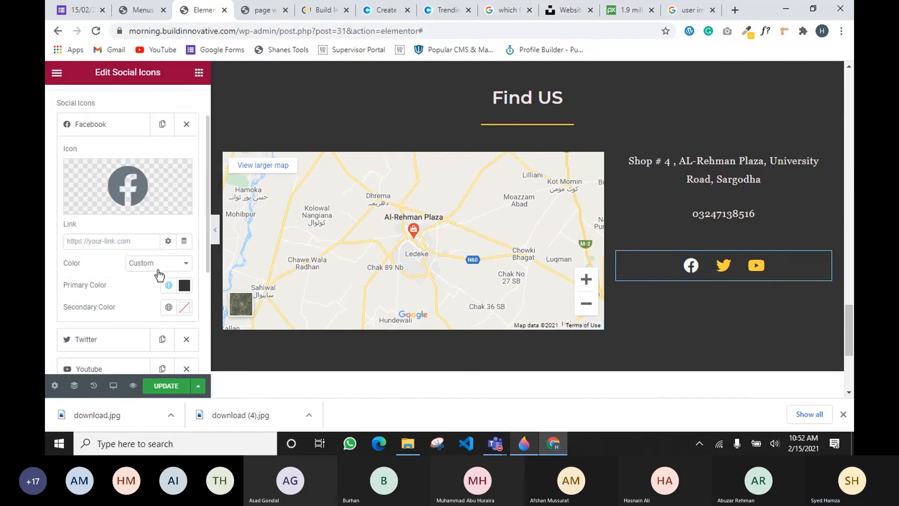
left_click(169, 307)
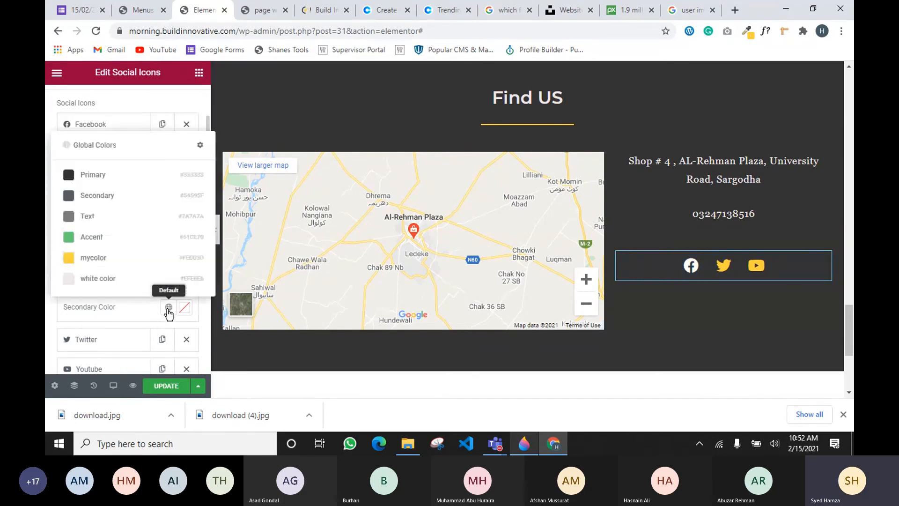
left_click(126, 255)
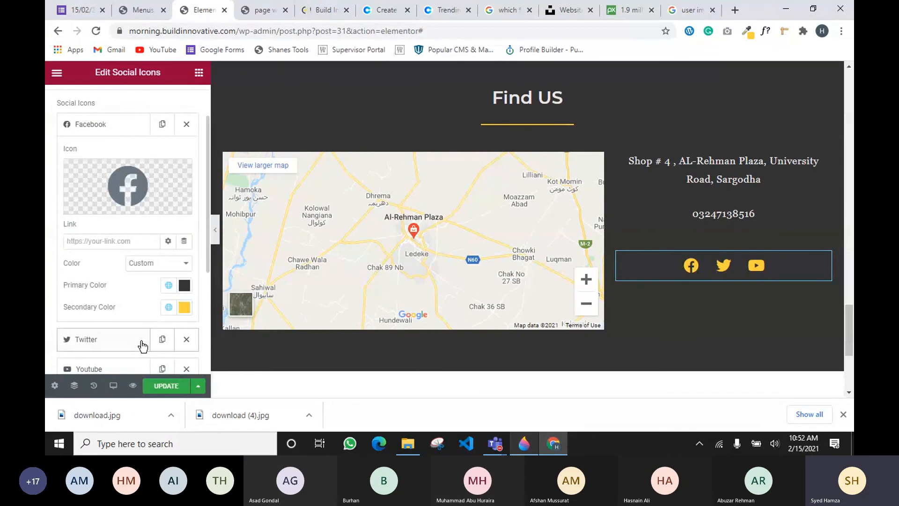
scroll(117, 238, "down", 4)
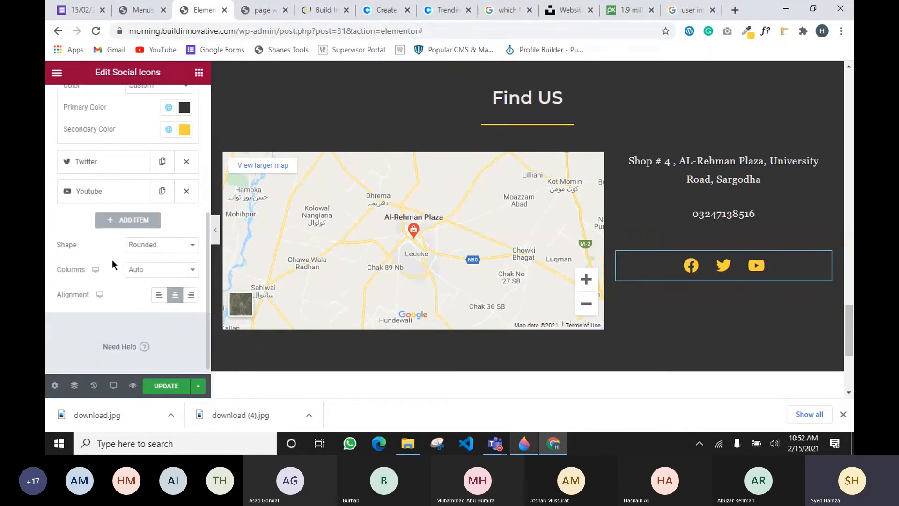
scroll(107, 152, "up", 3)
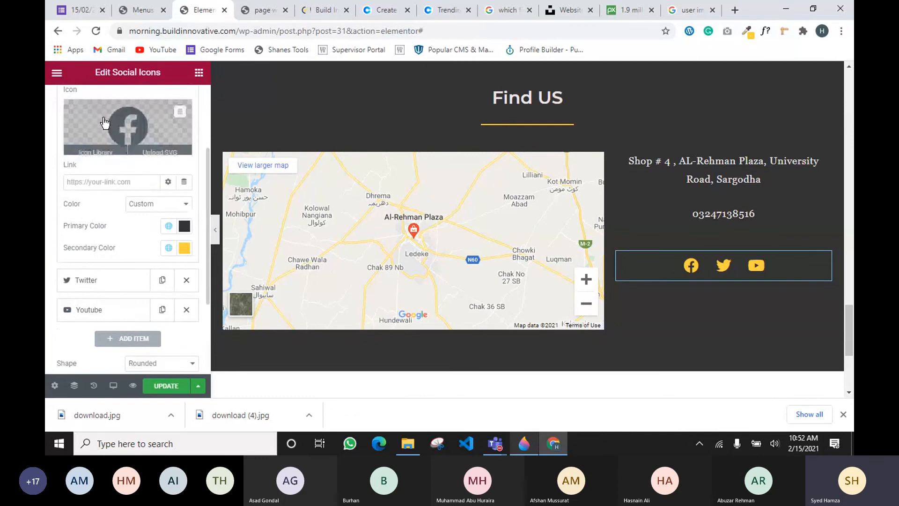
scroll(104, 123, "up", 3)
Set the social icons' Icon Hover animation to Float and update the page
left_click(127, 112)
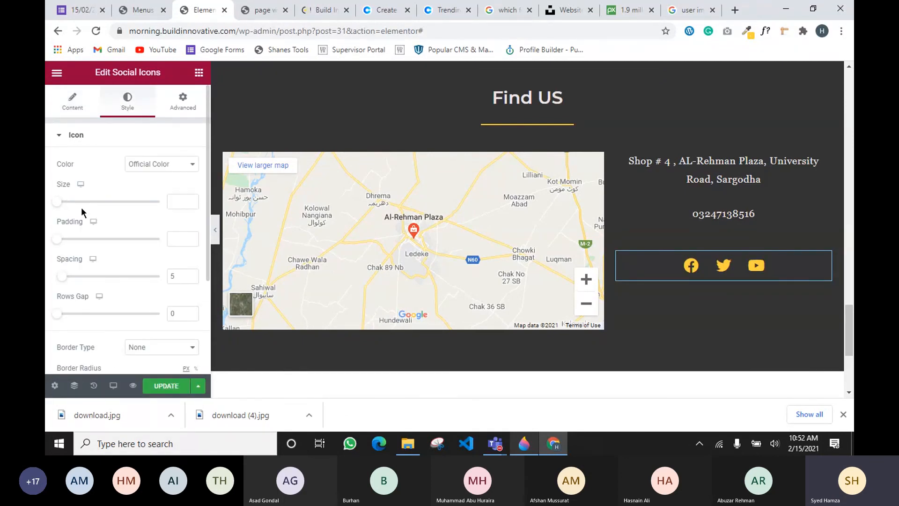
scroll(123, 235, "down", 1)
scroll(122, 239, "up", 1)
scroll(132, 185, "down", 1)
scroll(133, 184, "down", 2)
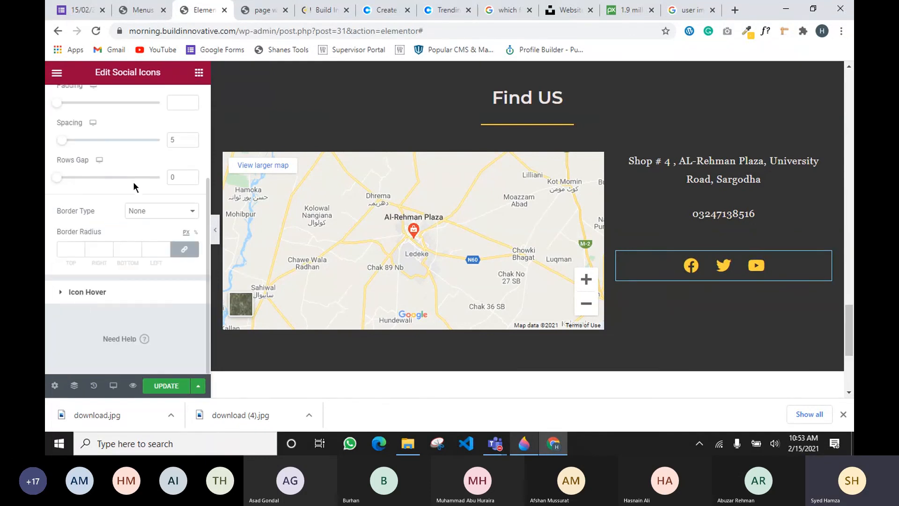
left_click(84, 297)
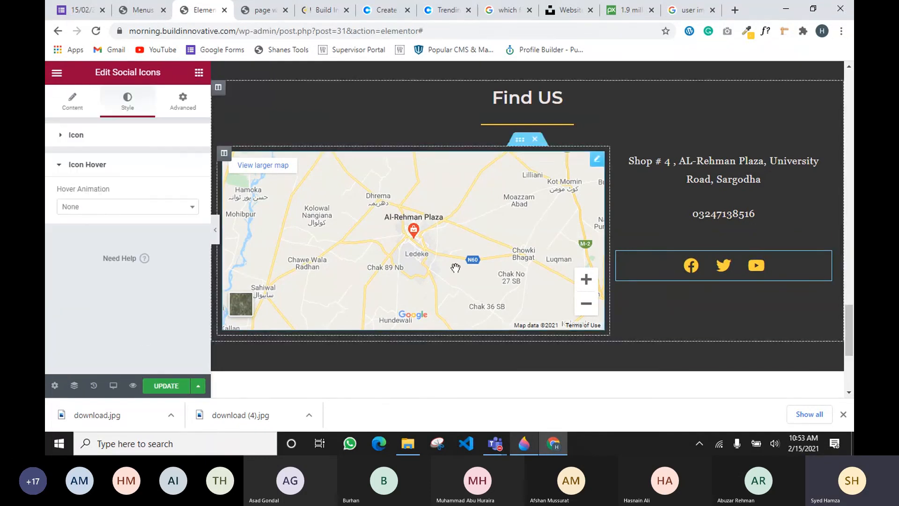
left_click(115, 207)
type("flo")
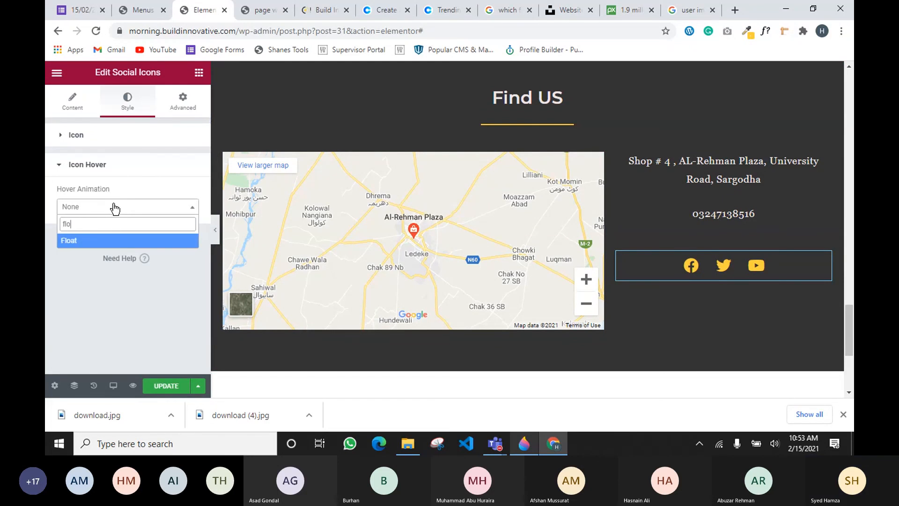
key("Return")
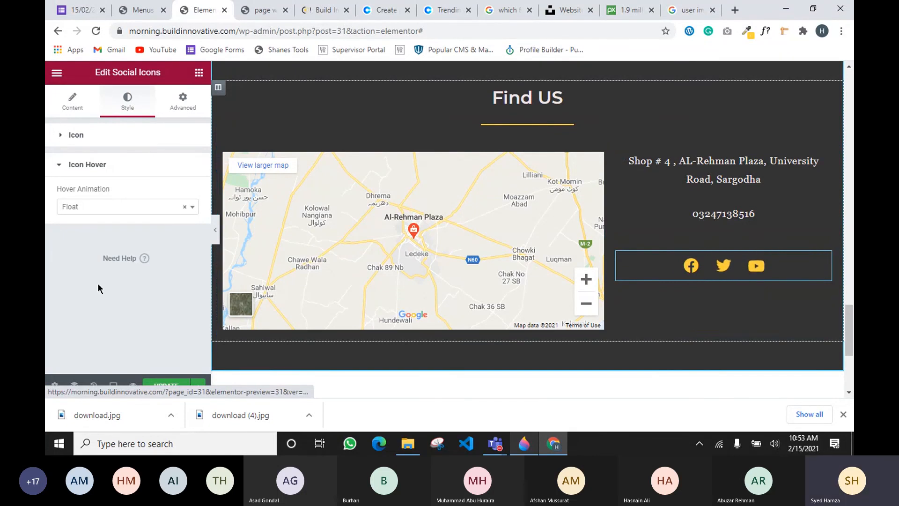
left_click(165, 385)
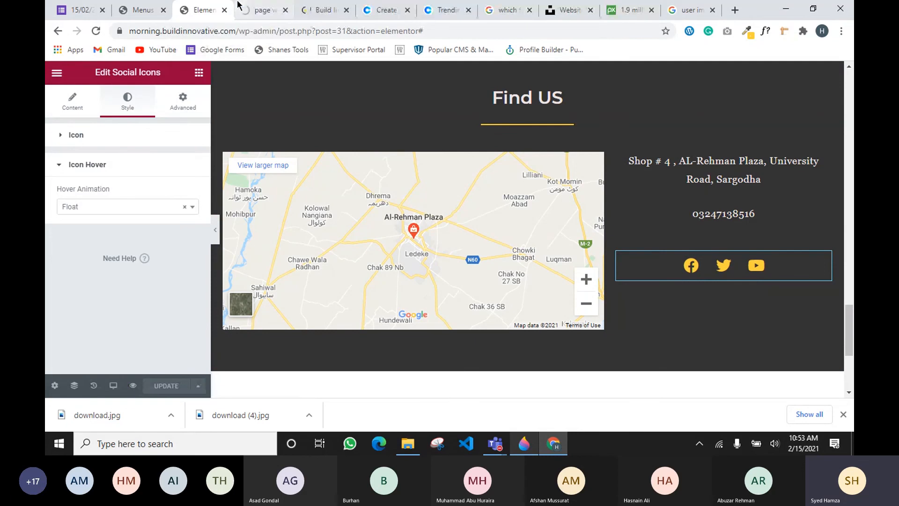
Review the homepage sections in the site preview, then view Build Innovative's Explore Recent Work grid
left_click(262, 10)
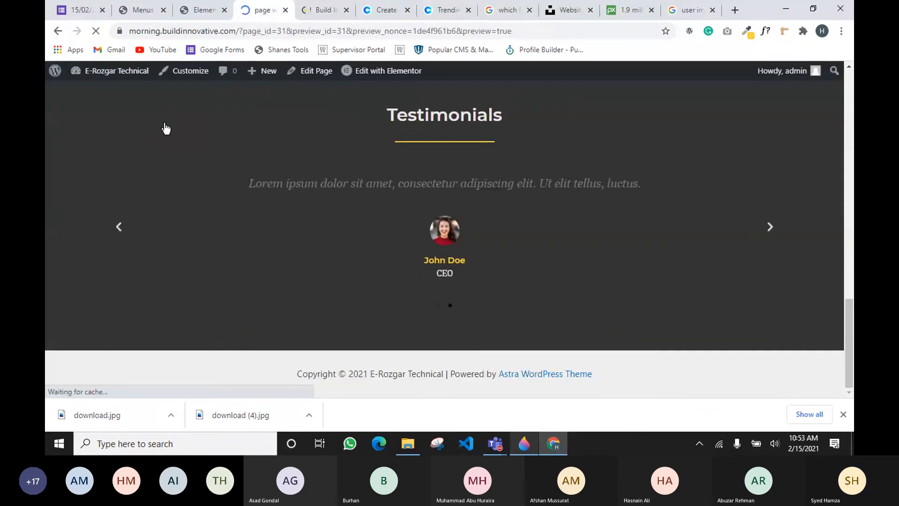
scroll(172, 125, "down", 10)
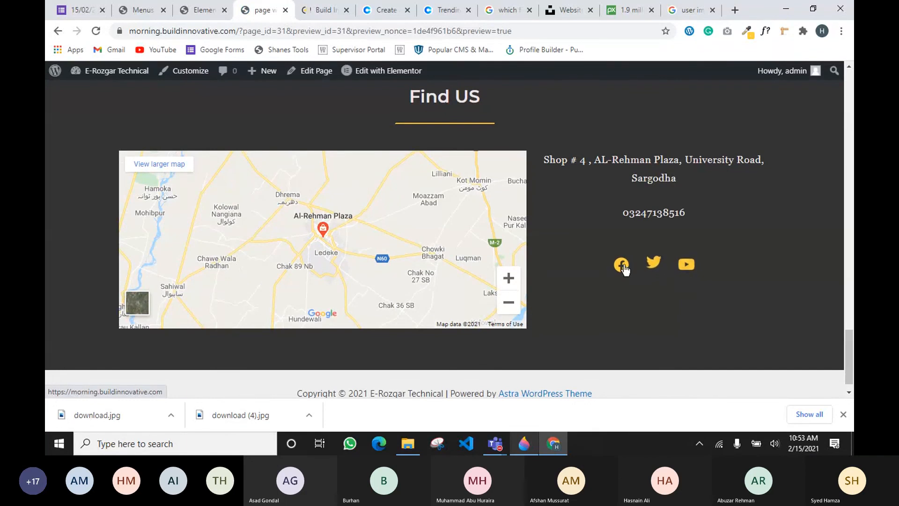
scroll(700, 271, "up", 3)
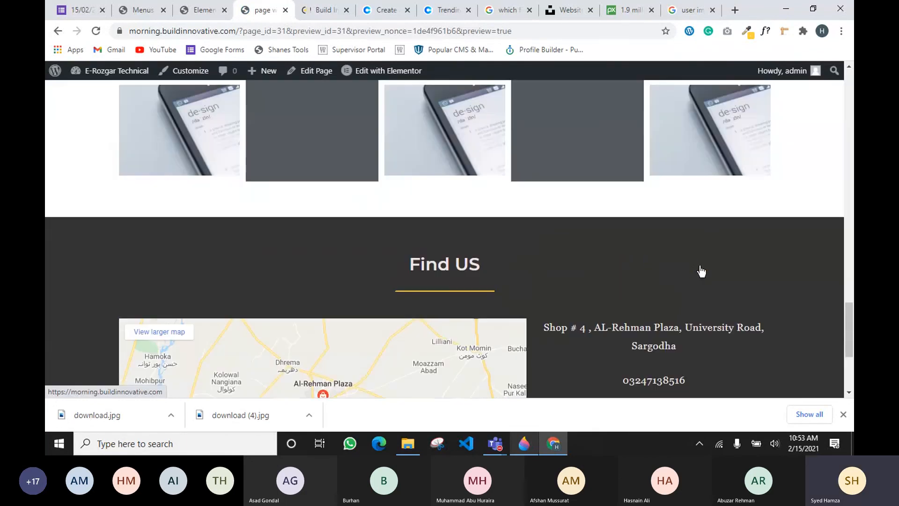
scroll(700, 272, "up", 15)
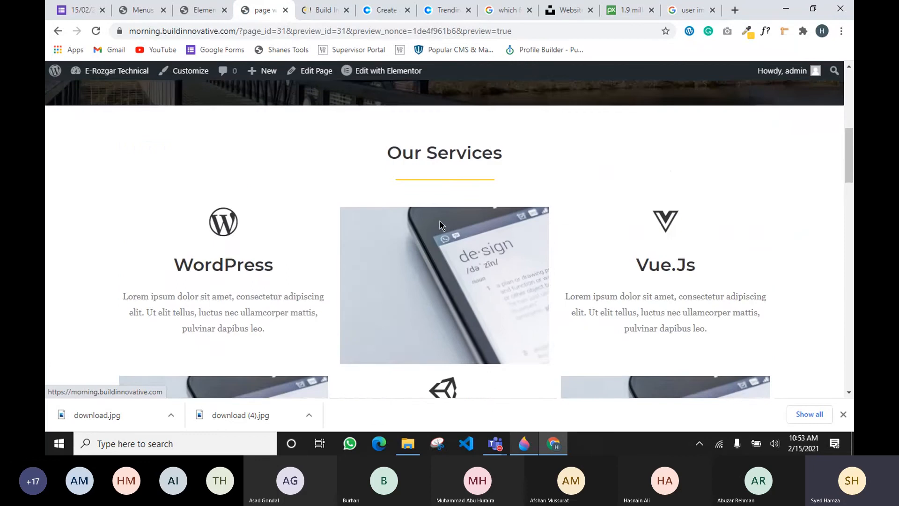
scroll(439, 221, "up", 3)
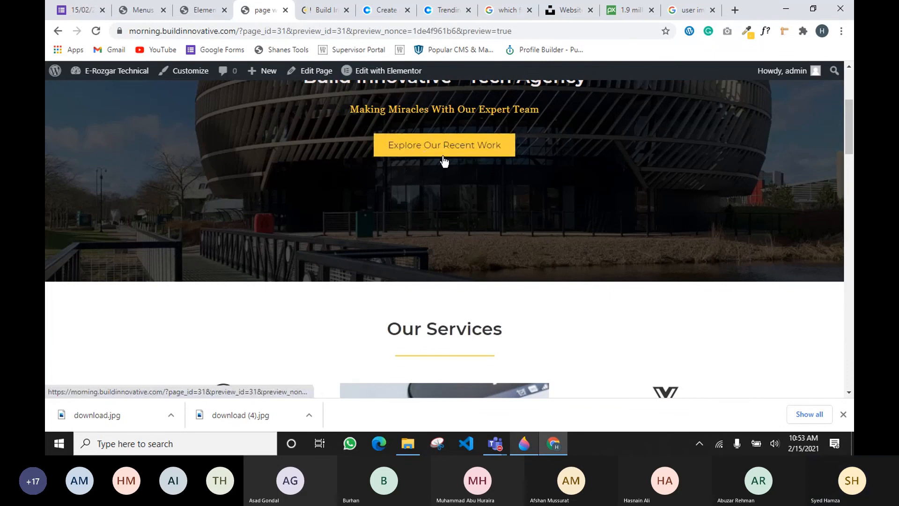
scroll(491, 227, "down", 20)
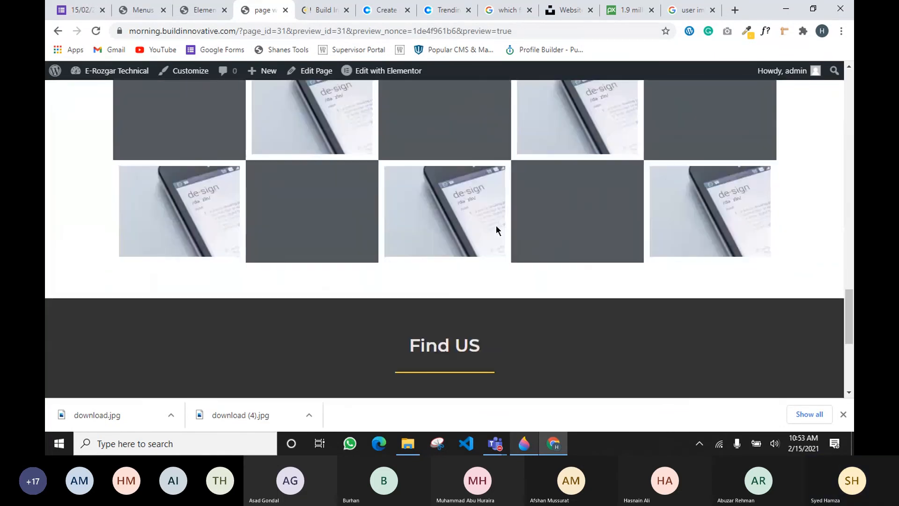
scroll(493, 220, "up", 15)
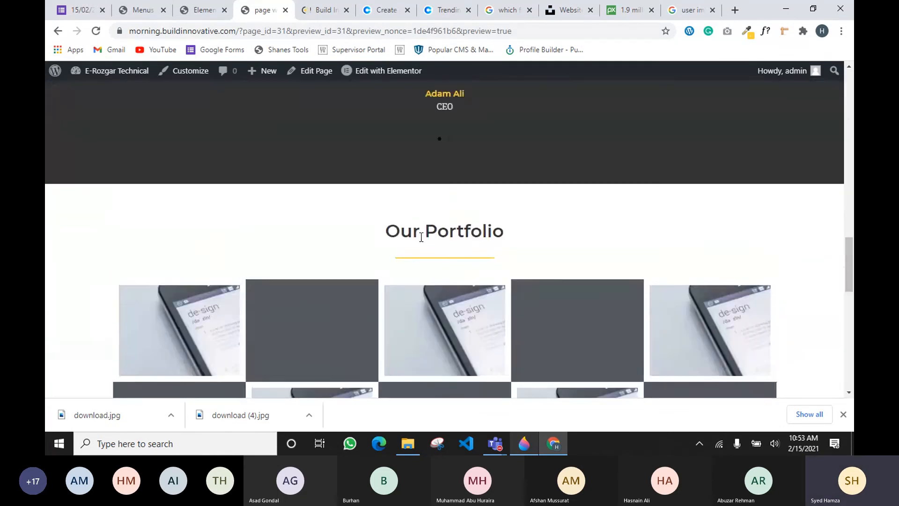
scroll(388, 265, "down", 5)
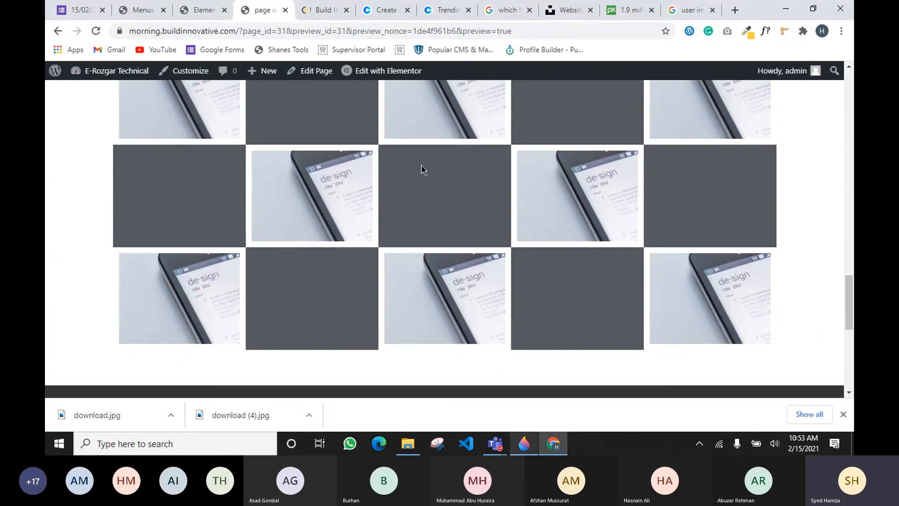
left_click(330, 11)
scroll(313, 240, "up", 5)
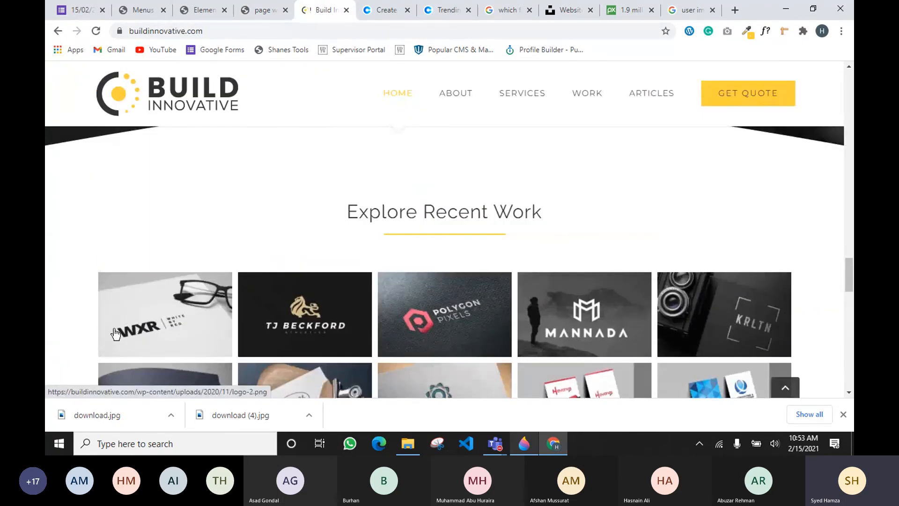
Compare the reference project grid with the homepage preview, then go back to the Elementor editor
scroll(150, 323, "down", 3)
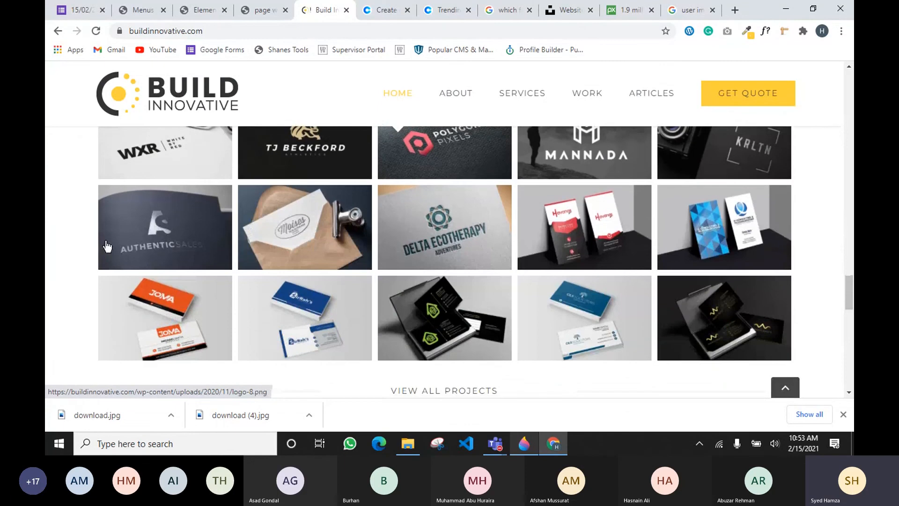
left_click(257, 7)
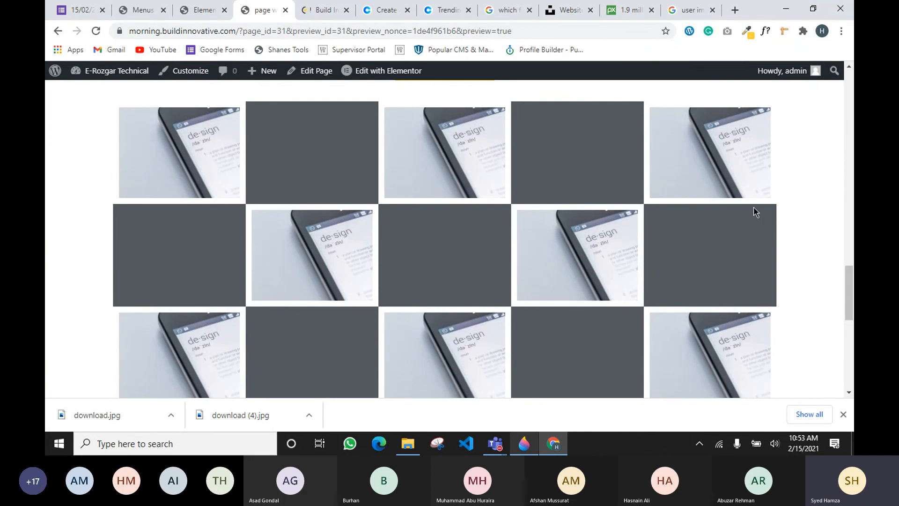
scroll(326, 230, "down", 7)
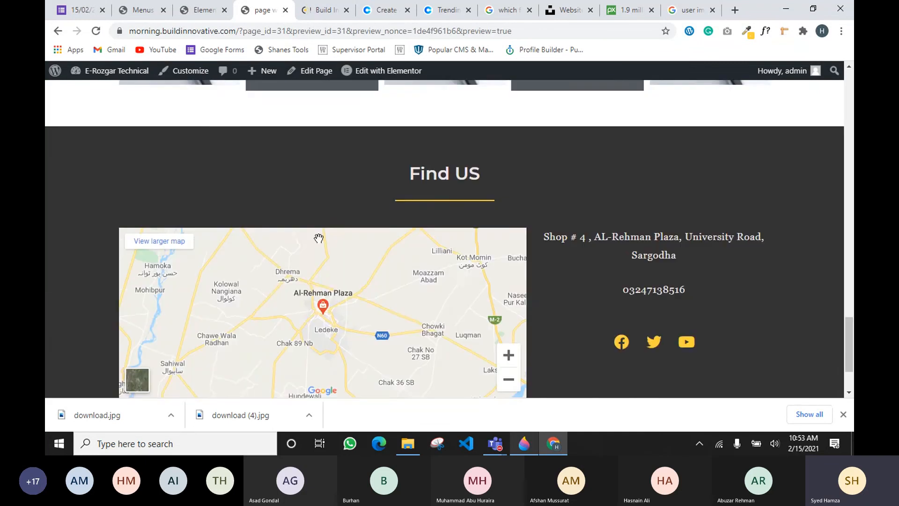
scroll(484, 239, "down", 2)
scroll(484, 240, "up", 7)
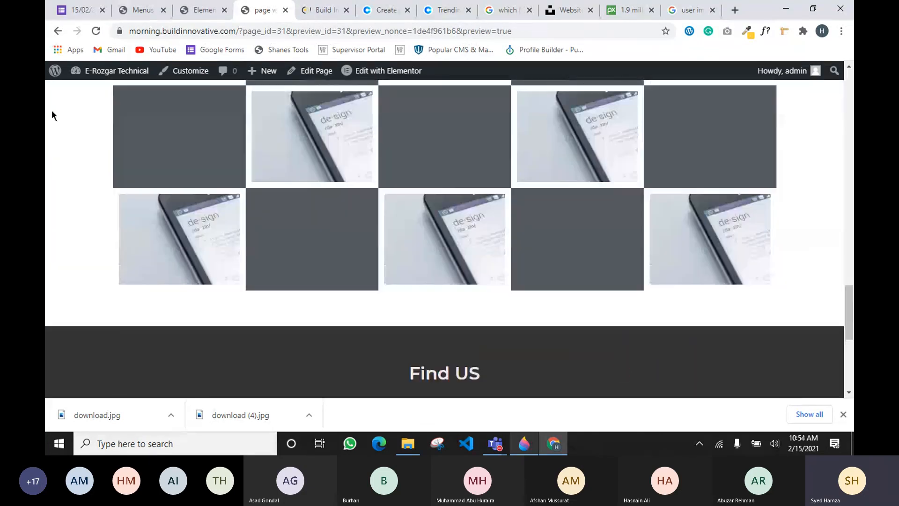
left_click(203, 9)
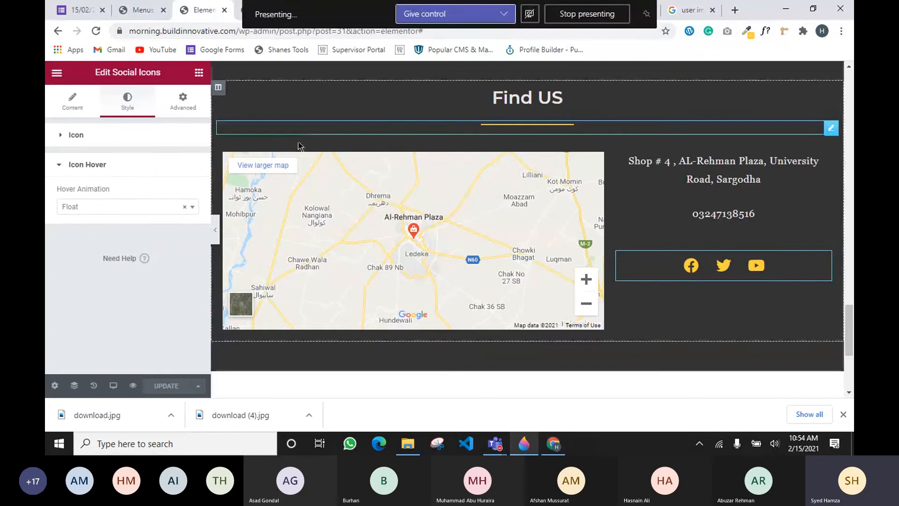
Check the Find US section in the editor canvas and close Chrome's downloads bar
scroll(298, 148, "up", 2)
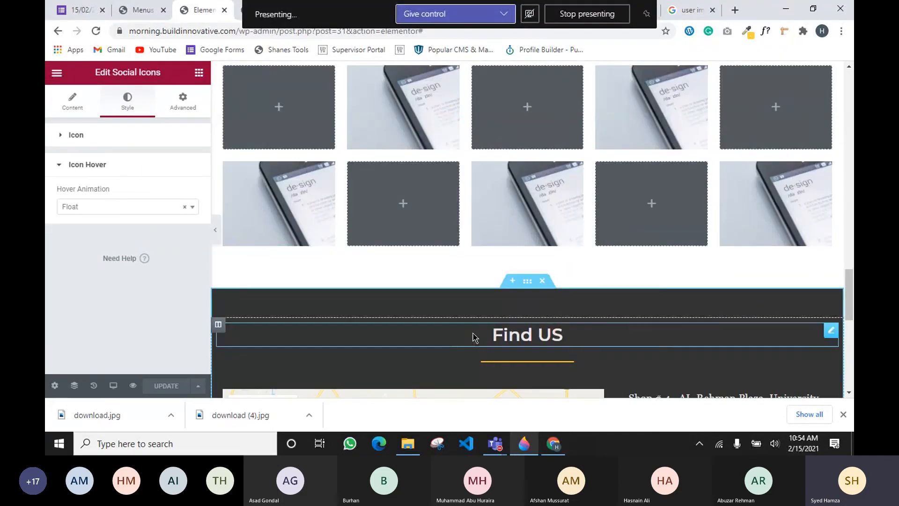
scroll(450, 375, "up", 1)
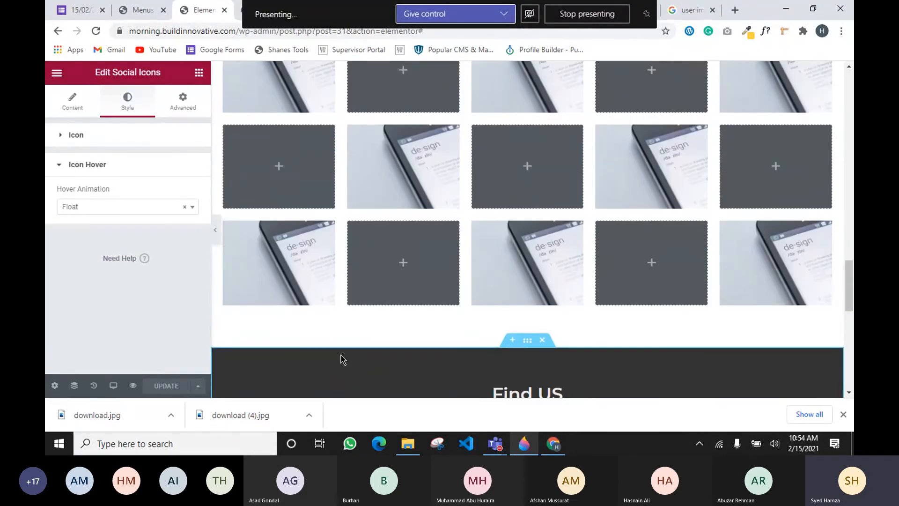
scroll(423, 352, "down", 6)
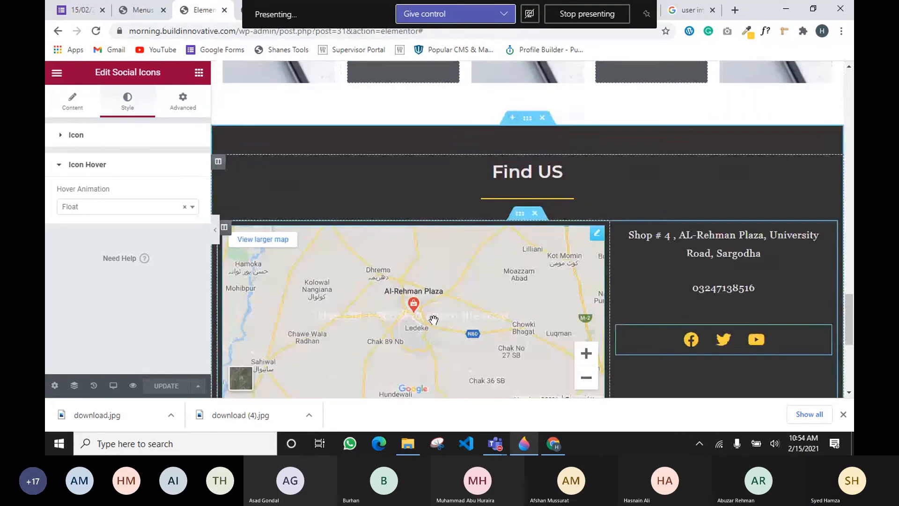
scroll(301, 216, "down", 3)
scroll(437, 254, "up", 5)
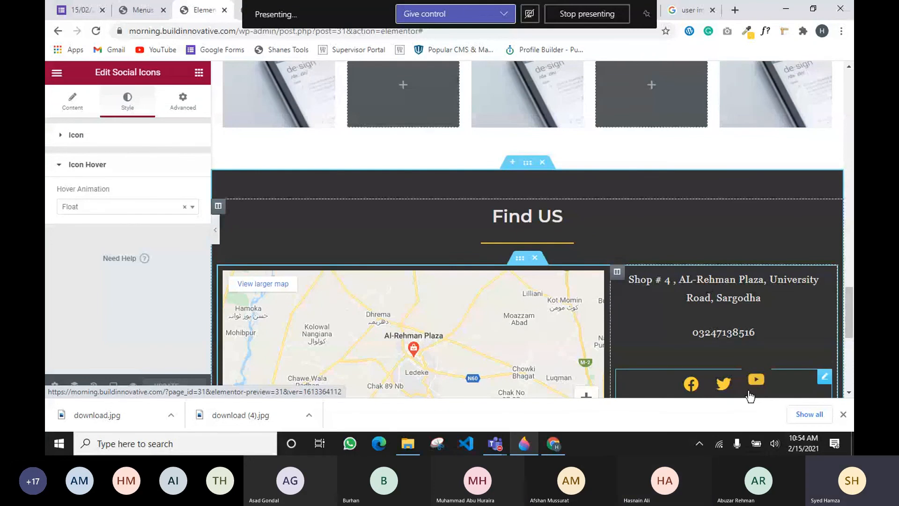
left_click(843, 414)
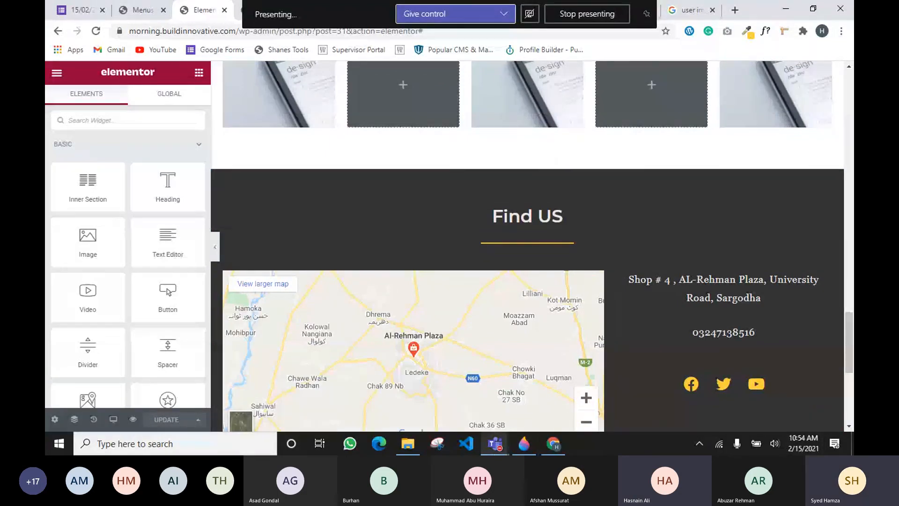
Switch from the Teams meeting window back to the Elementor editor's Find US section
mouse_move(494, 443)
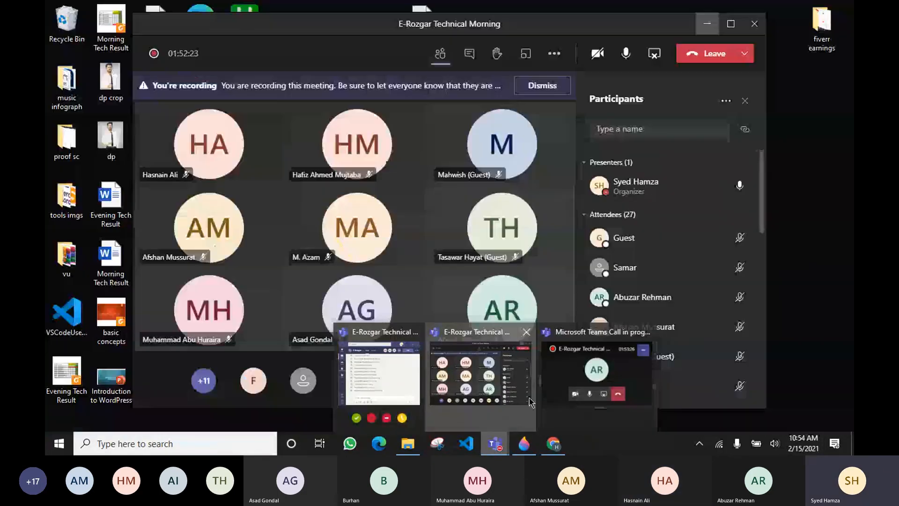
left_click(530, 402)
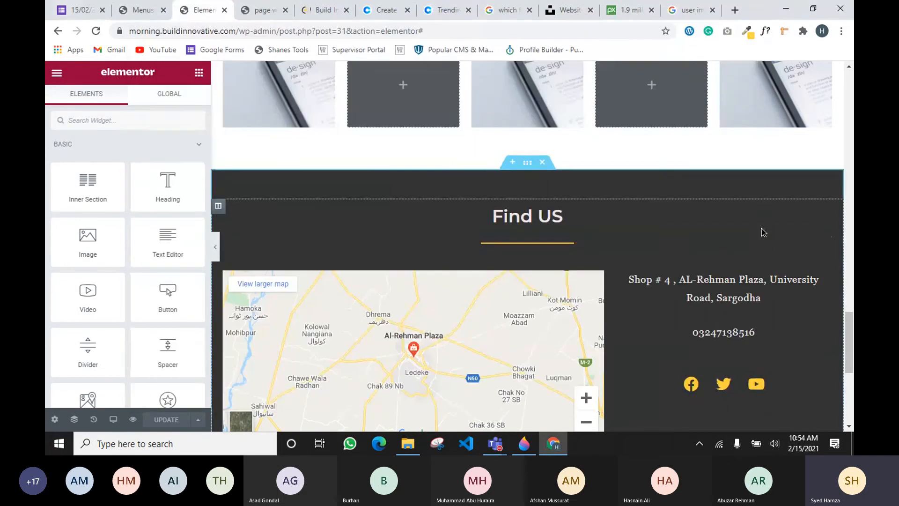
left_click(826, 235)
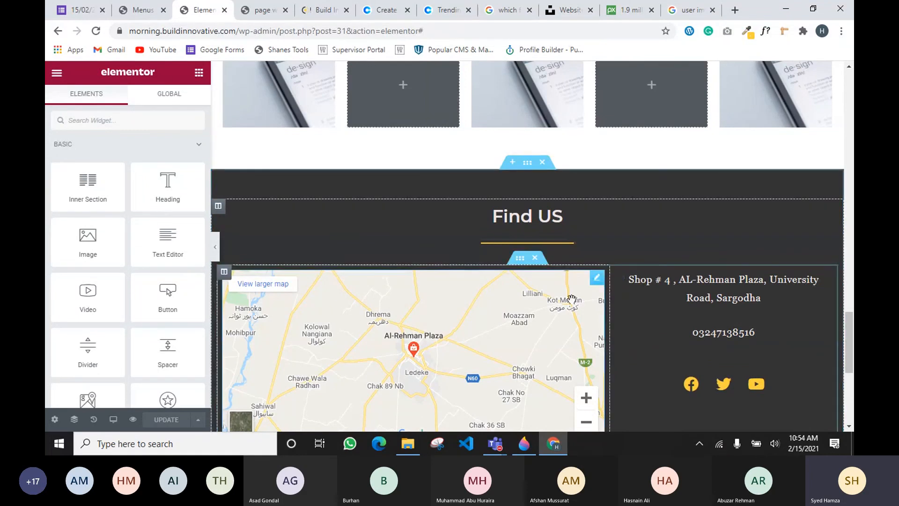
left_click_drag(639, 275, 769, 335)
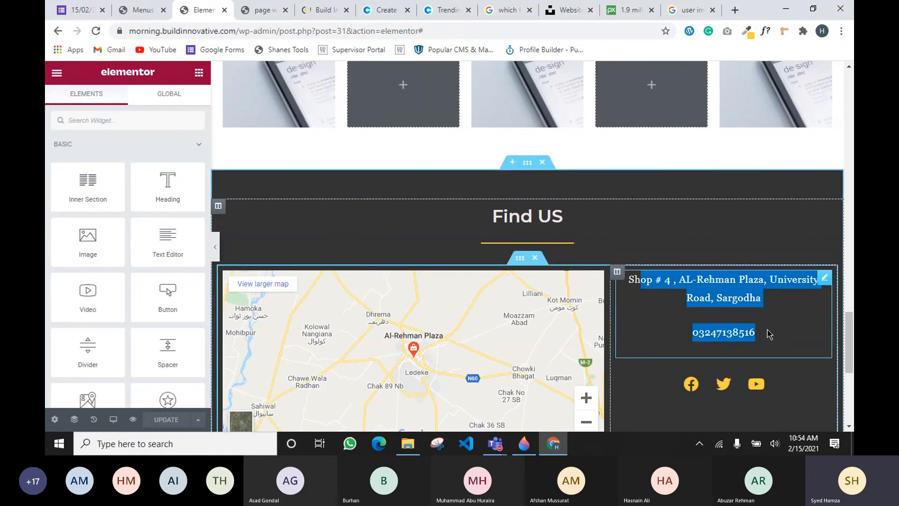
scroll(585, 257, "up", 3)
scroll(585, 253, "up", 4)
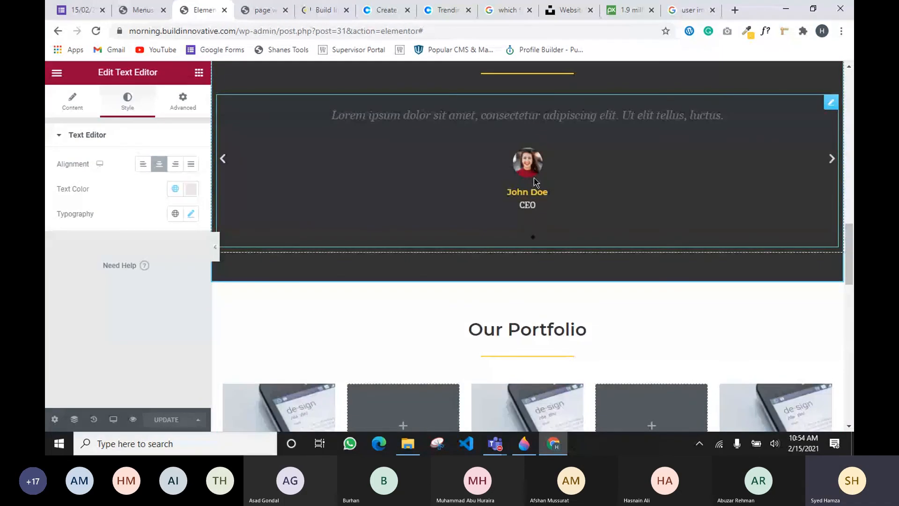
scroll(535, 183, "up", 12)
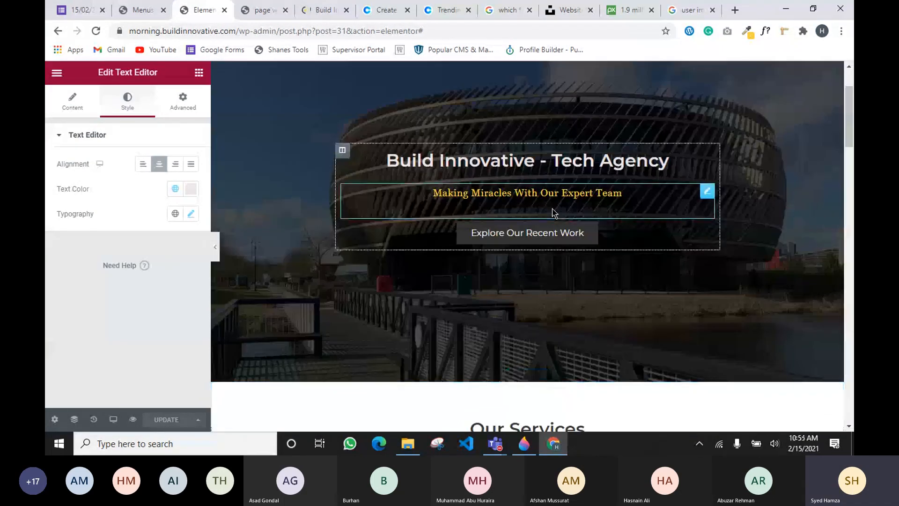
scroll(552, 212, "down", 4)
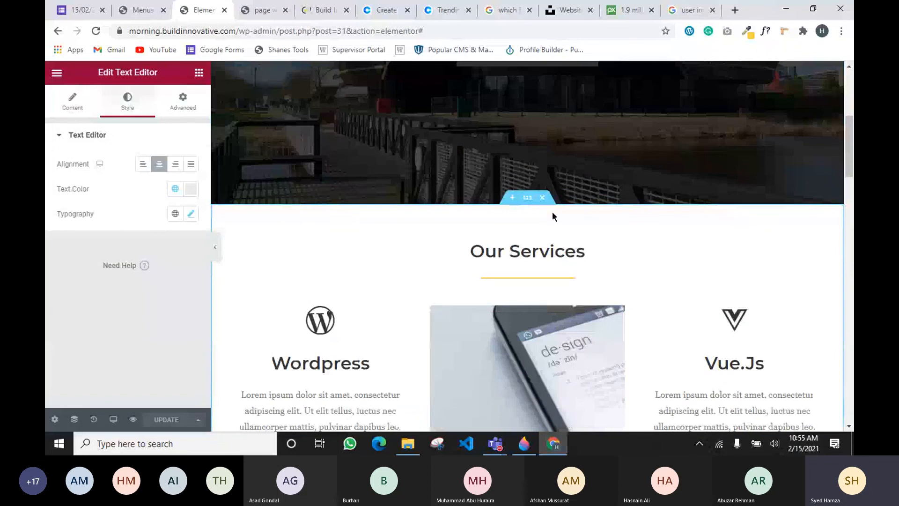
scroll(550, 217, "down", 4)
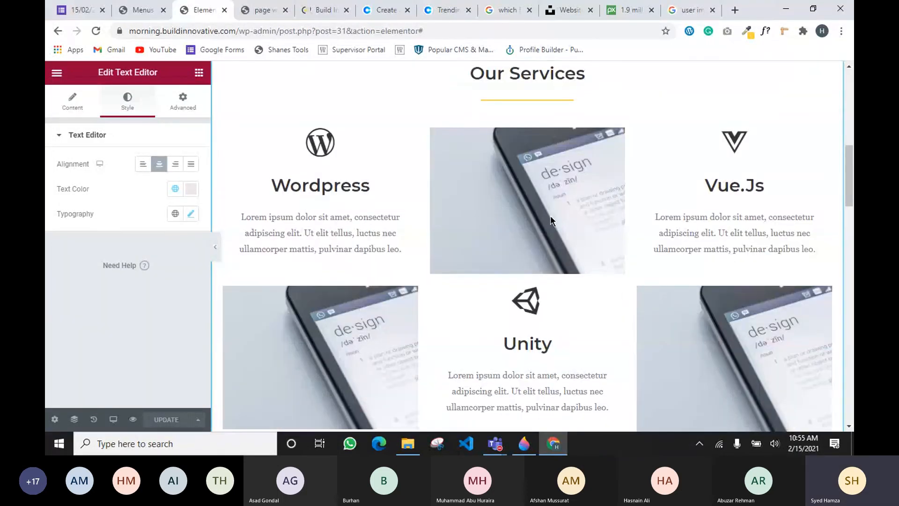
scroll(550, 215, "down", 20)
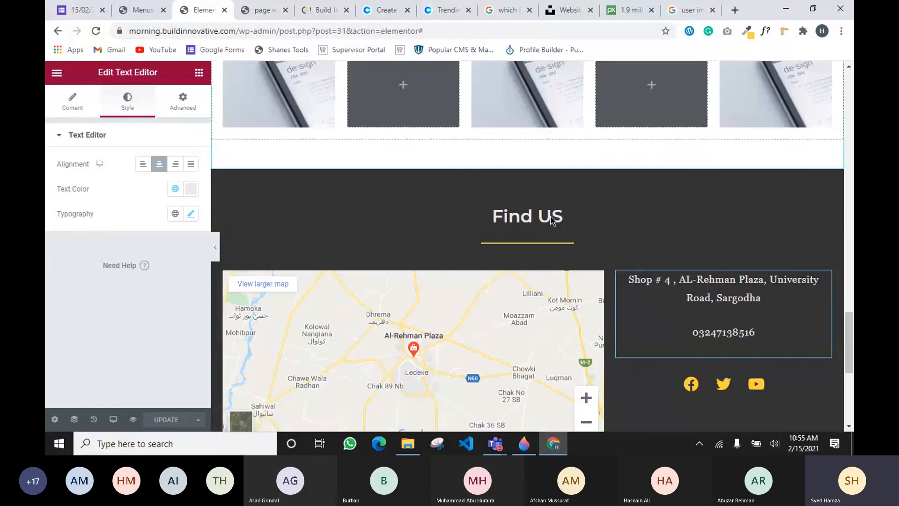
scroll(448, 324, "down", 3)
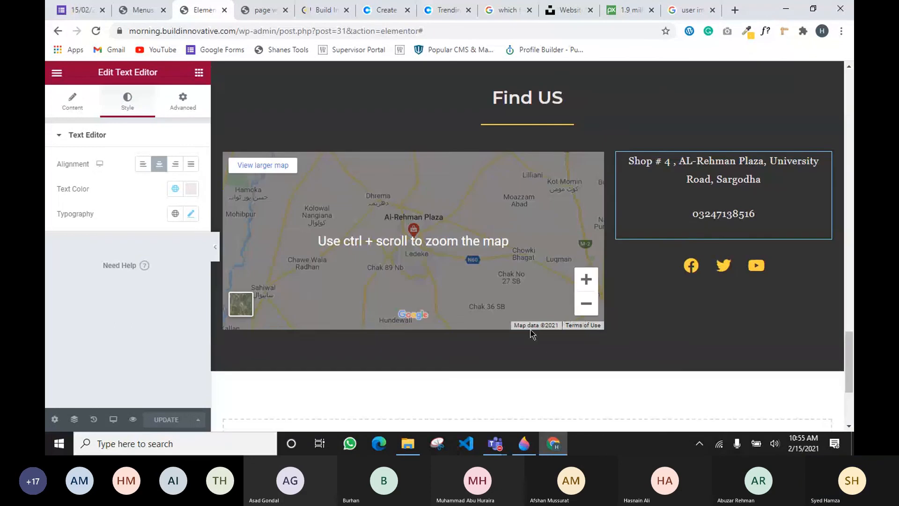
mouse_move(494, 446)
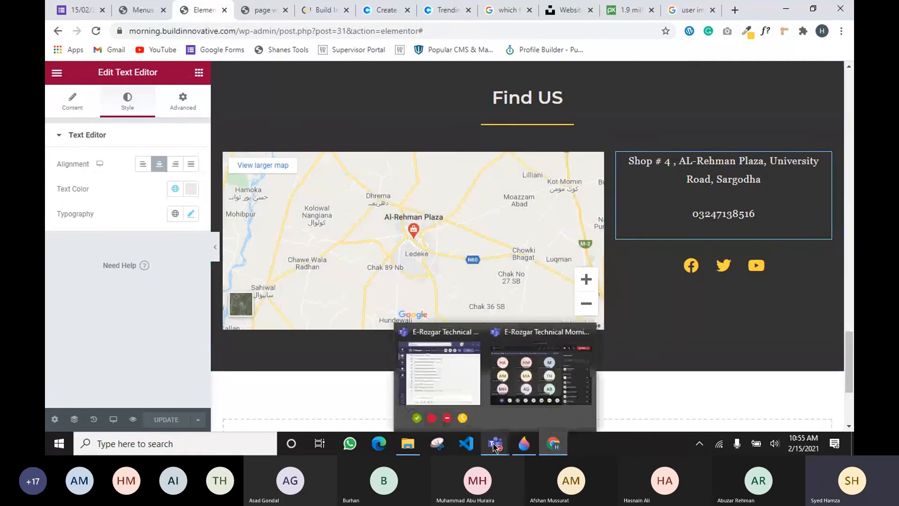
left_click(519, 402)
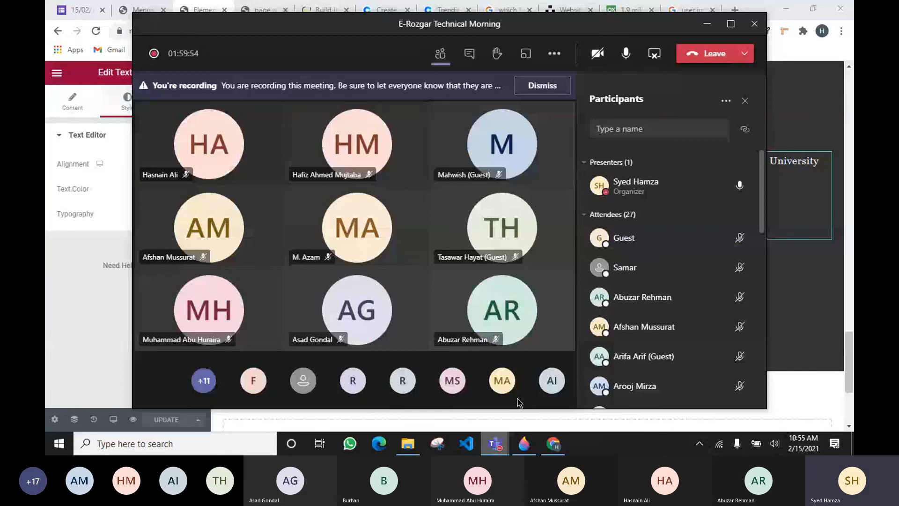
left_click(835, 401)
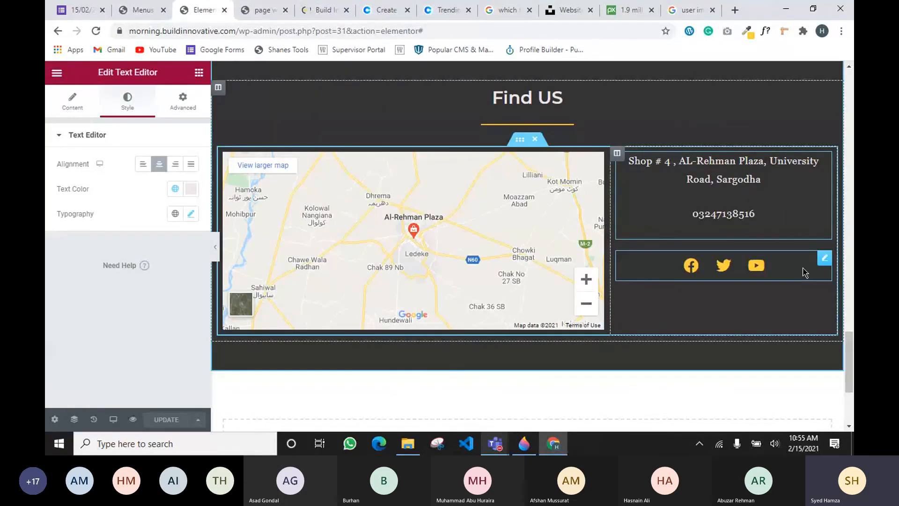
Give the Facebook, Twitter and YouTube Social Icons widget a 20 px top margin and save the page
left_click(825, 258)
left_click(182, 100)
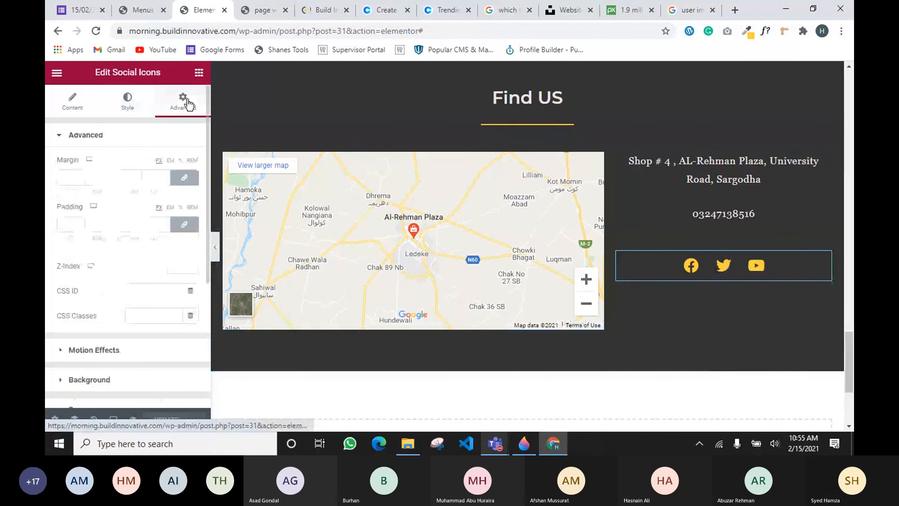
left_click(182, 177)
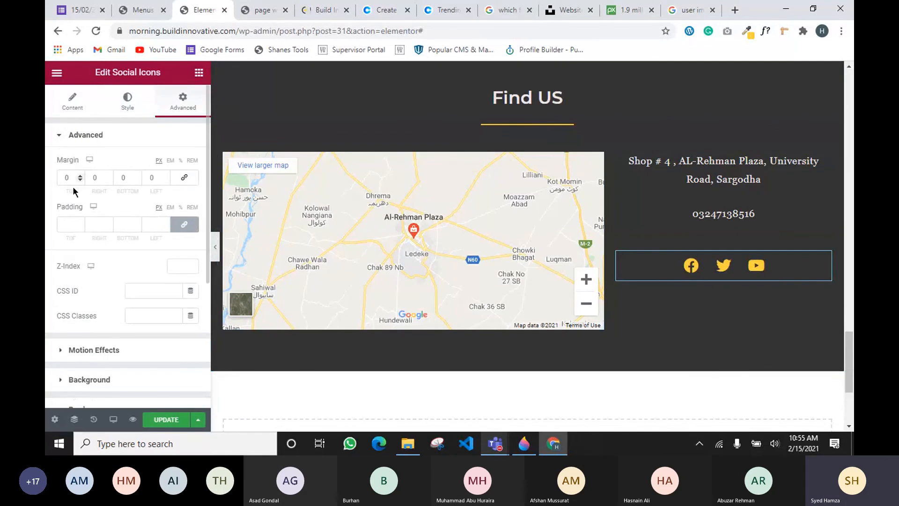
left_click_drag(81, 176, 81, 176)
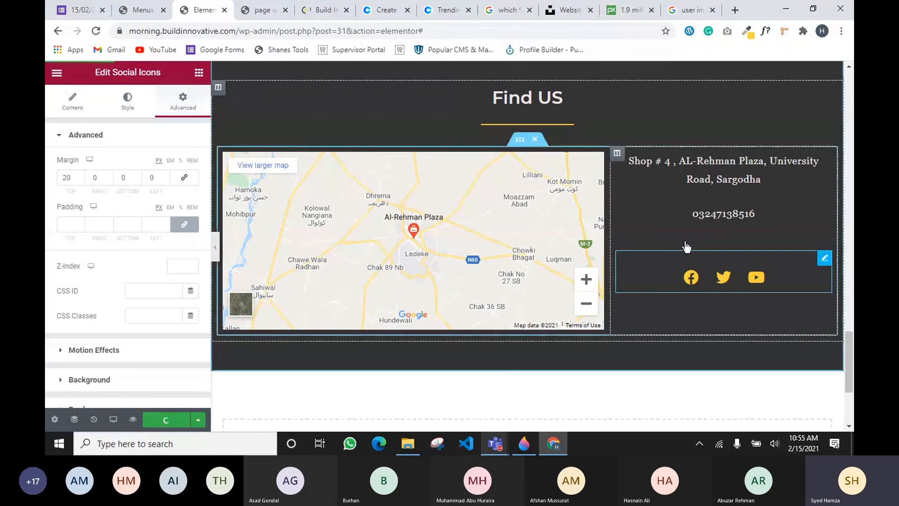
left_click(198, 73)
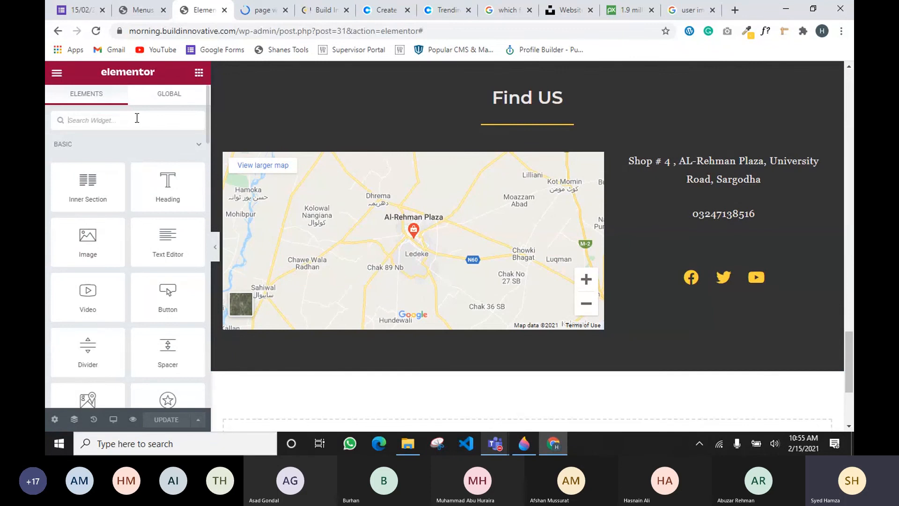
Place a second Social Icons widget below the existing icons and check its Facebook, Twitter and YouTube entries
type("social")
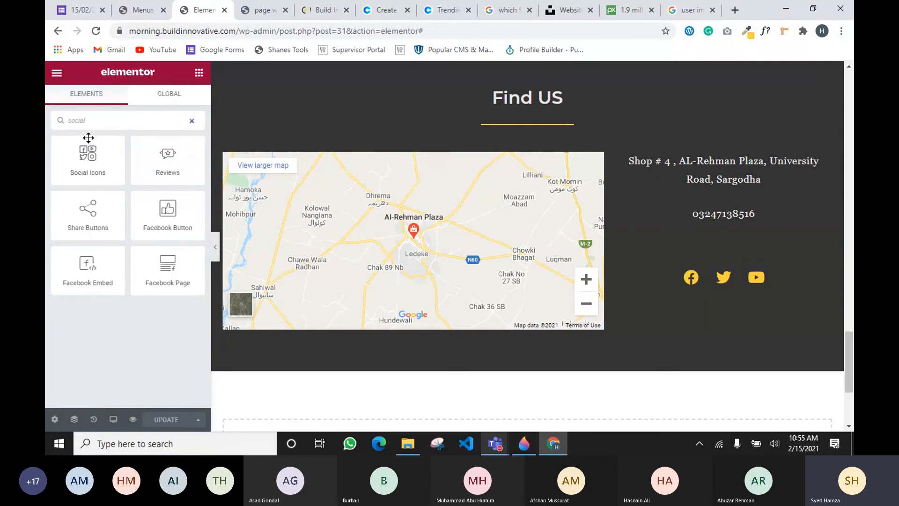
left_click_drag(88, 137, 698, 279)
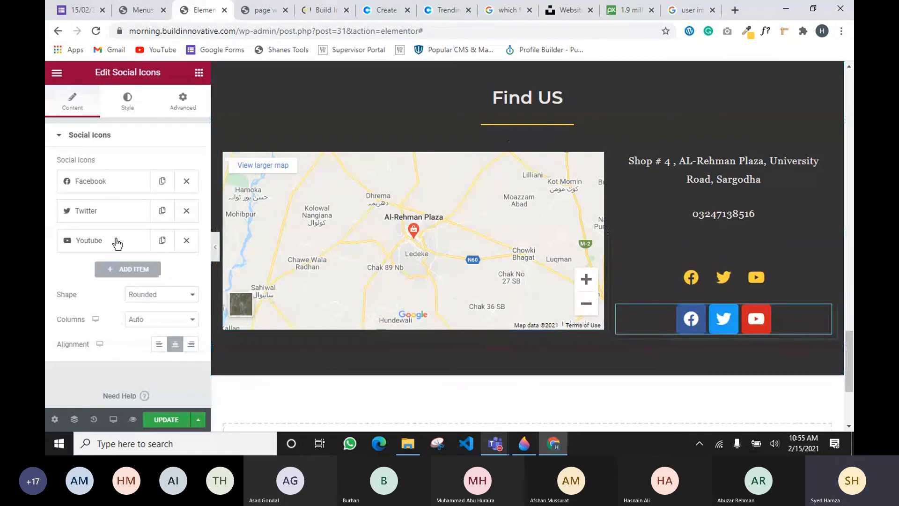
left_click(109, 185)
mouse_move(127, 275)
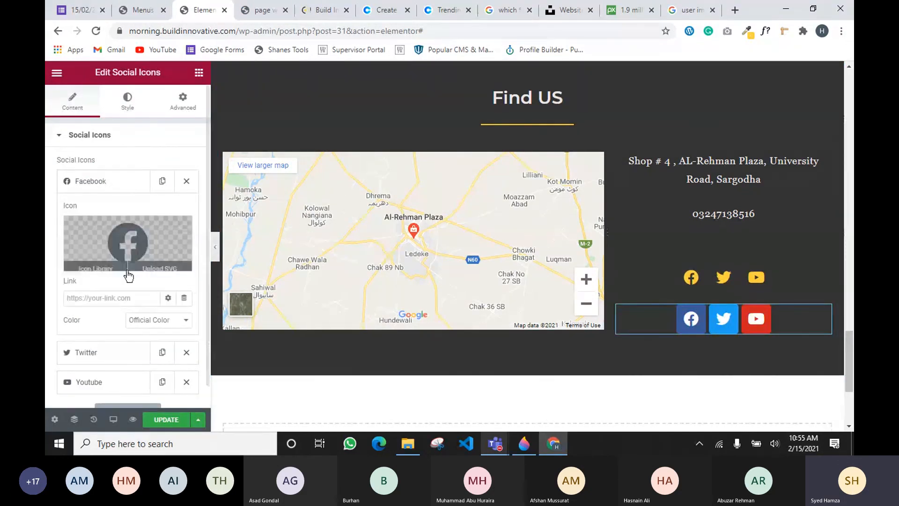
left_click(94, 183)
left_click(103, 183)
left_click(103, 183)
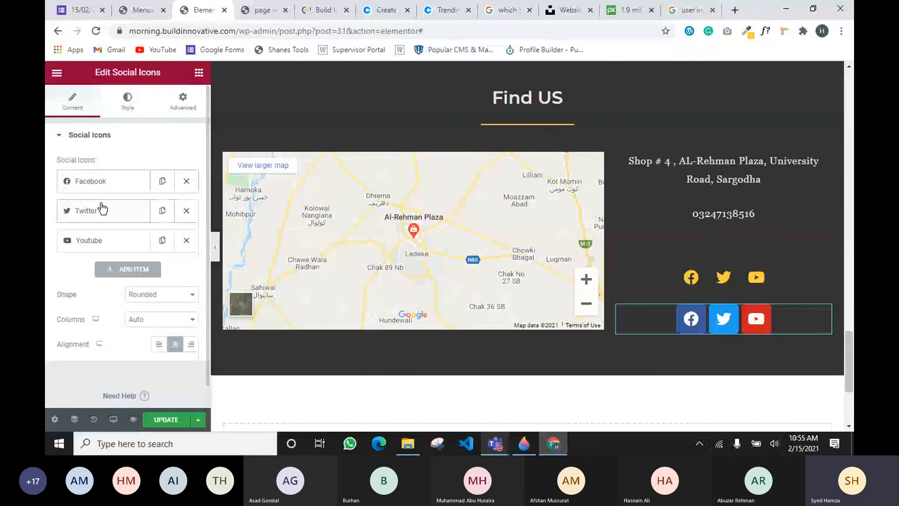
left_click(100, 209)
left_click(101, 209)
left_click(114, 243)
left_click(119, 244)
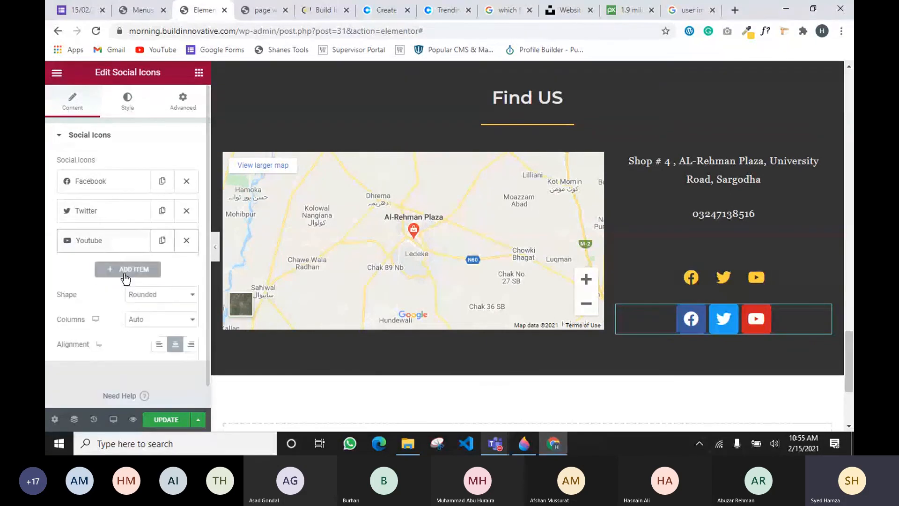
Add an Instagram icon from the Icon Library as a fourth item, then remove it again
left_click(126, 276)
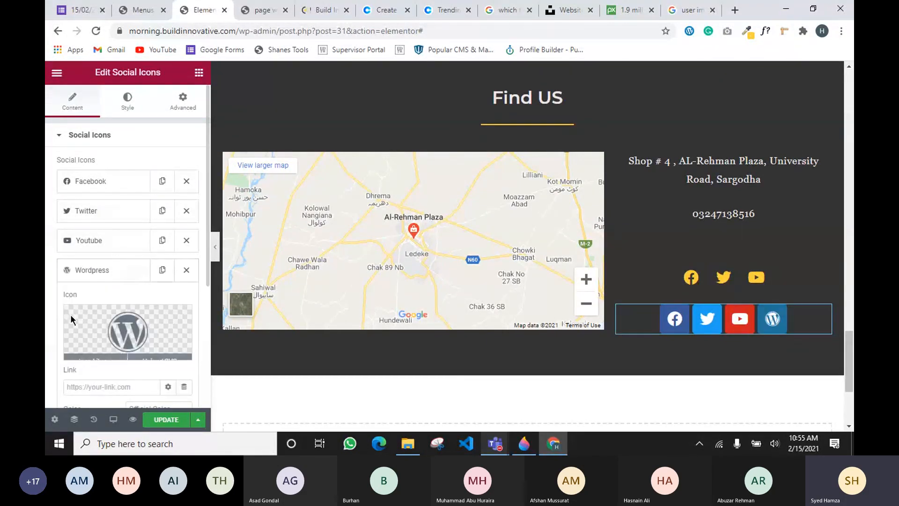
scroll(106, 292, "down", 2)
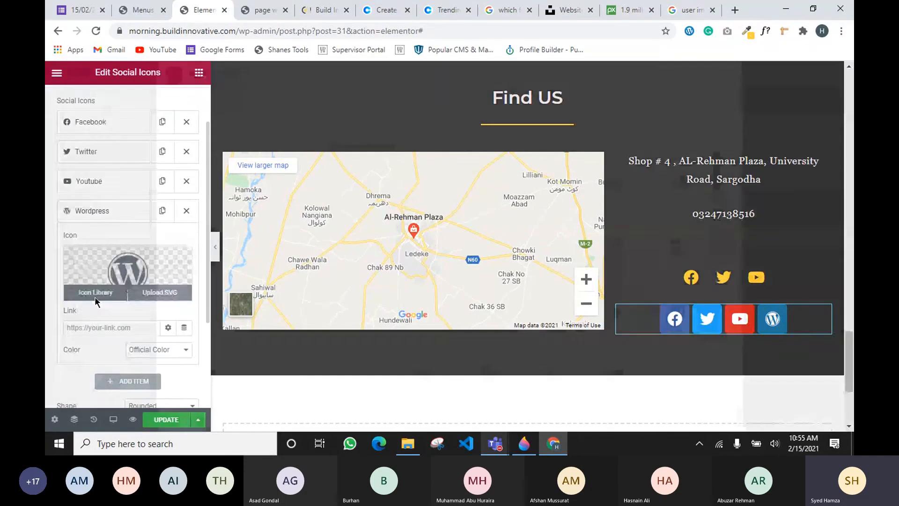
left_click(107, 294)
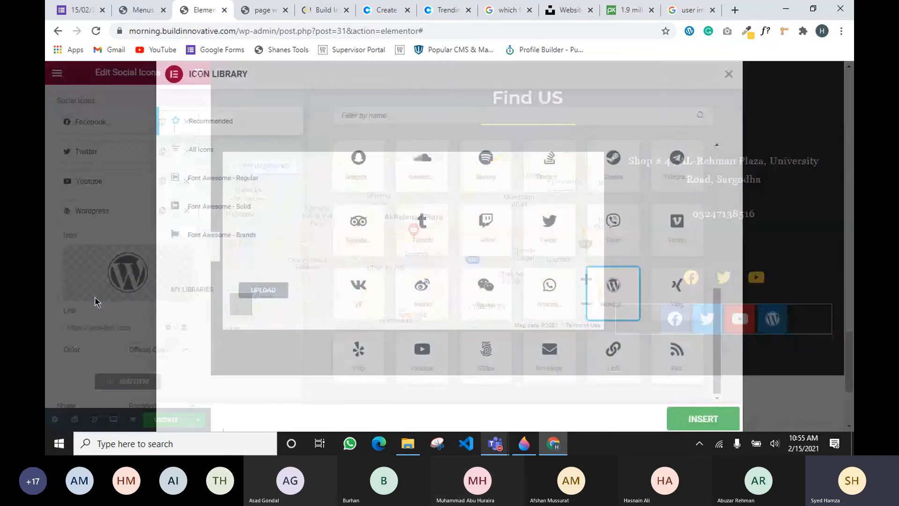
type("i")
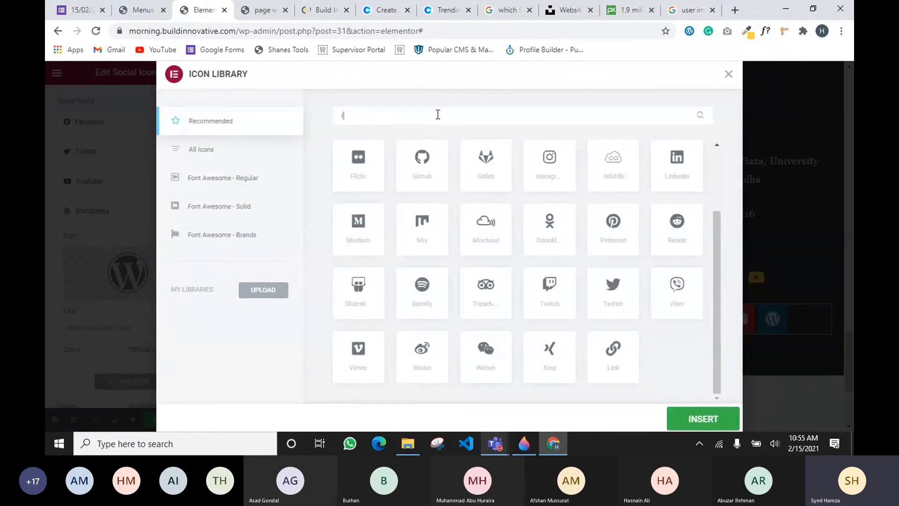
type("ns")
left_click(359, 187)
left_click(694, 422)
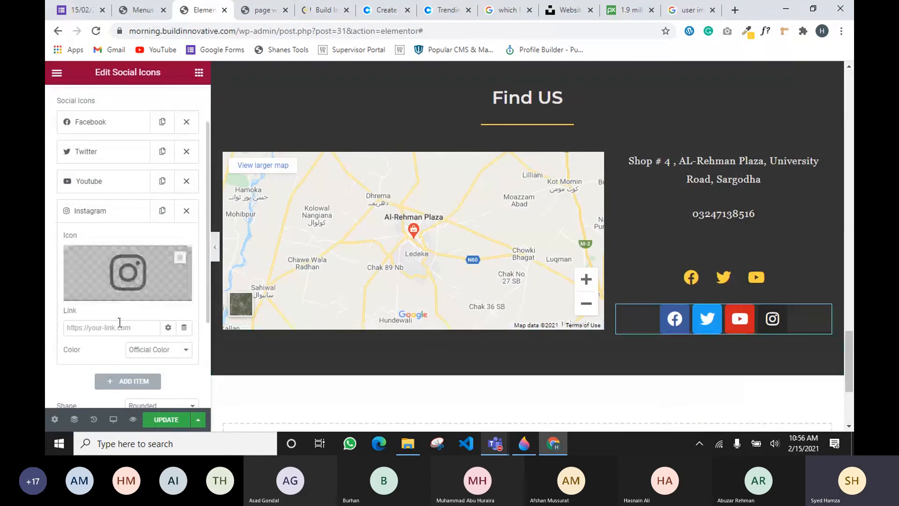
scroll(120, 322, "down", 1)
left_click(185, 154)
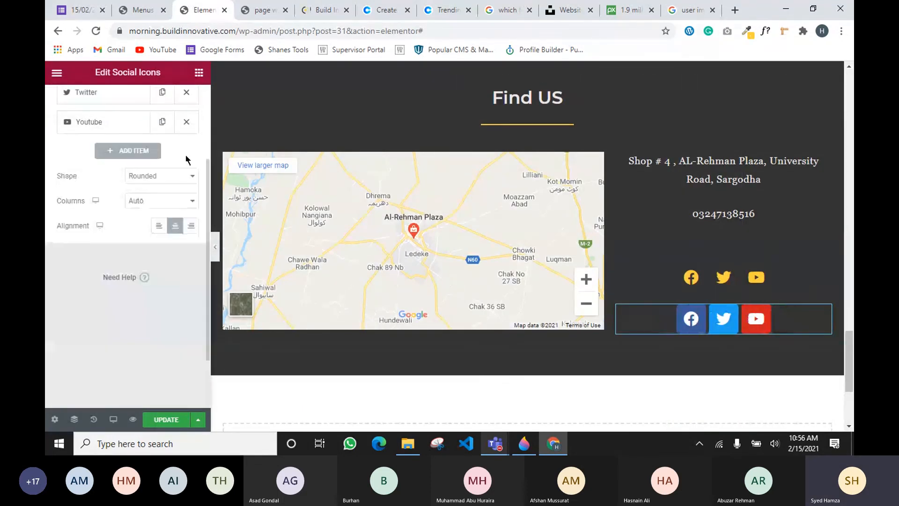
scroll(140, 167, "up", 3)
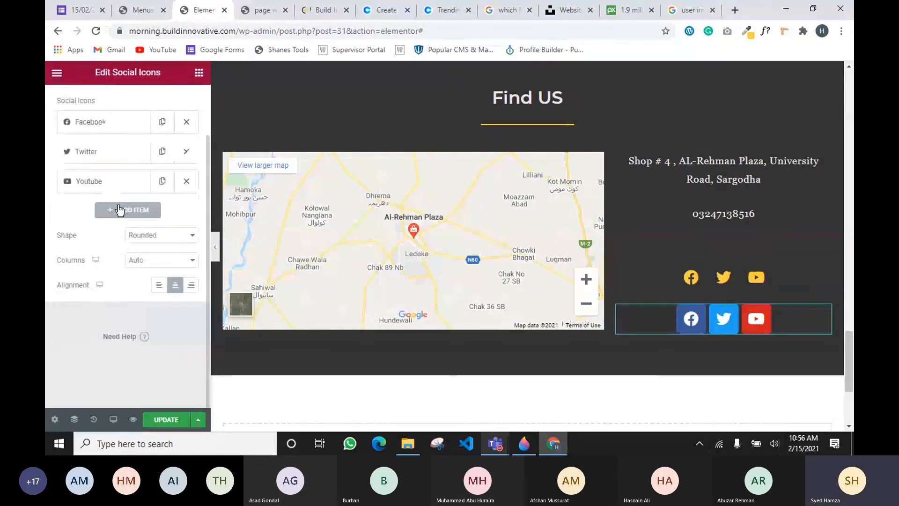
right_click(824, 303)
Delete the duplicate social icons row and review the Find US section
left_click(753, 418)
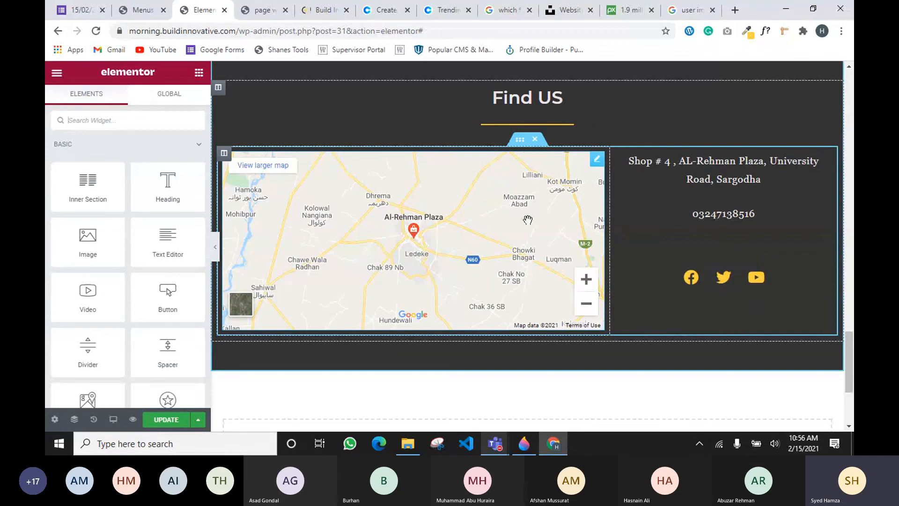
scroll(528, 219, "up", 3)
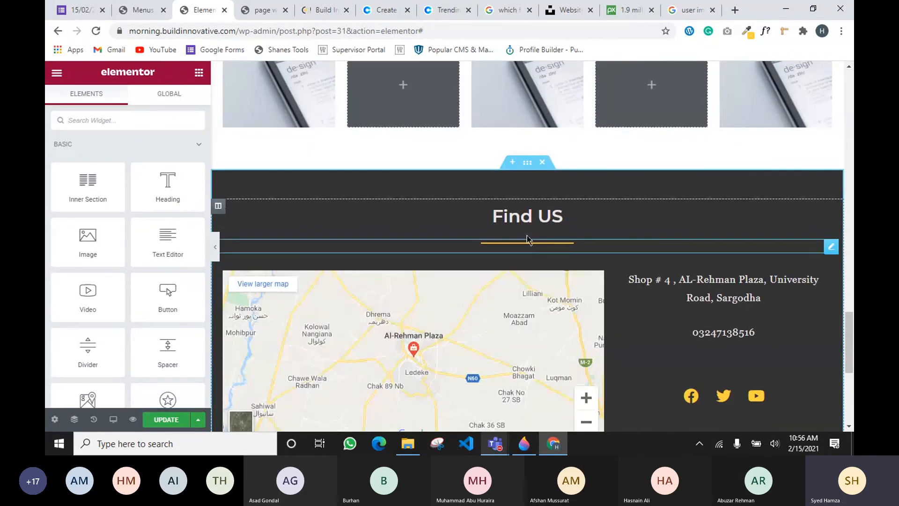
scroll(714, 351, "up", 6)
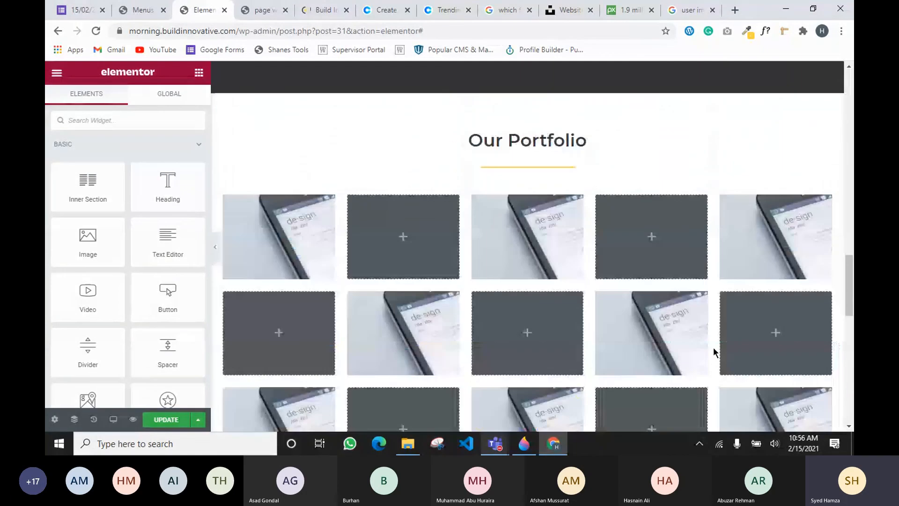
scroll(490, 284, "up", 5)
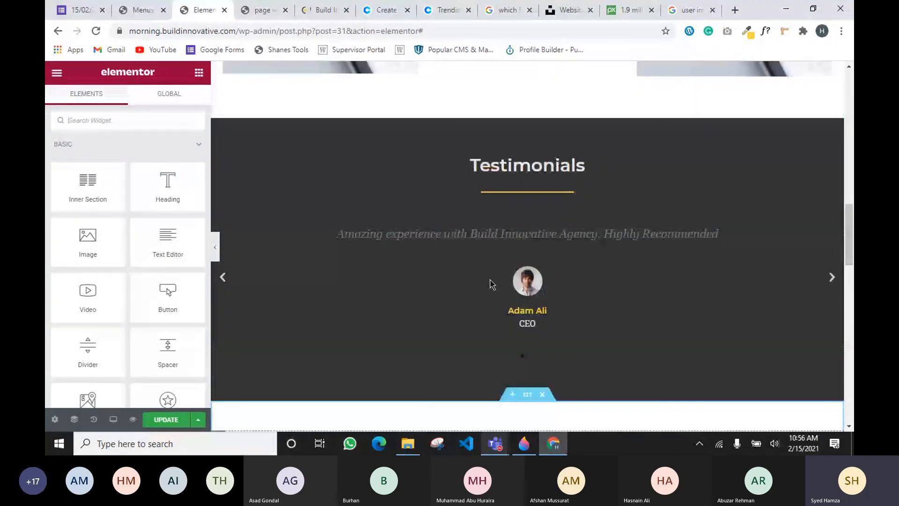
scroll(490, 283, "up", 15)
scroll(632, 286, "down", 19)
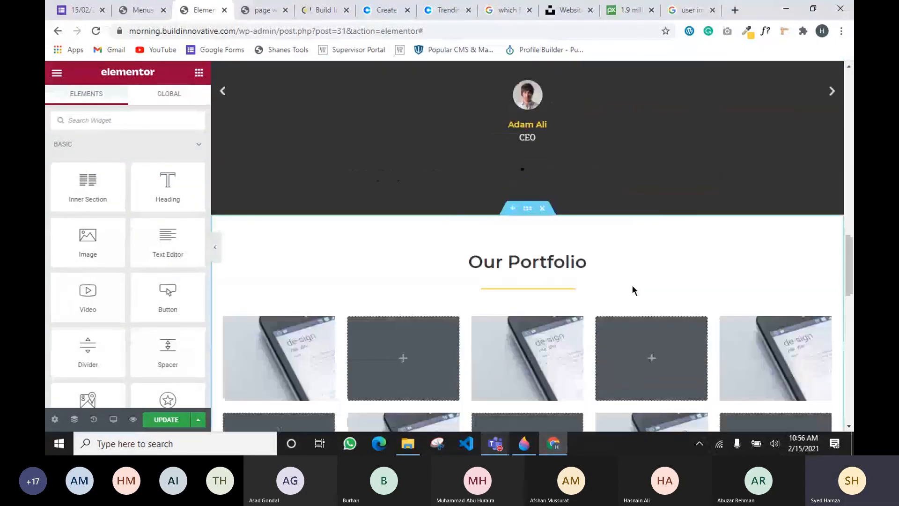
scroll(632, 285, "down", 8)
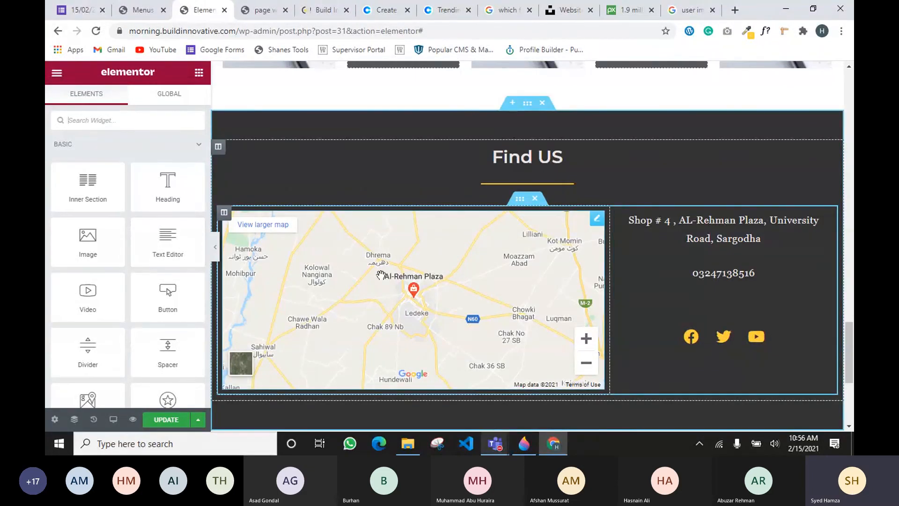
scroll(380, 275, "down", 3)
scroll(401, 287, "up", 3)
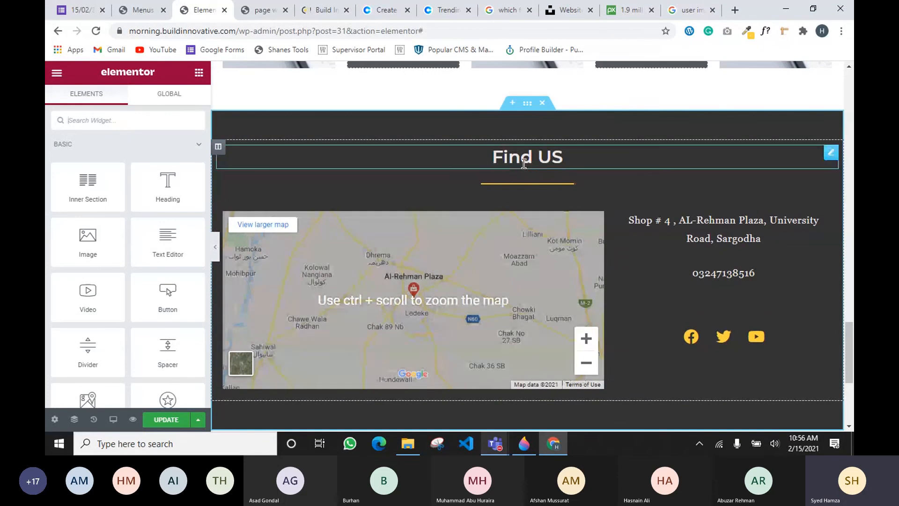
Select the Find US heading and then the address text block
left_click(513, 155)
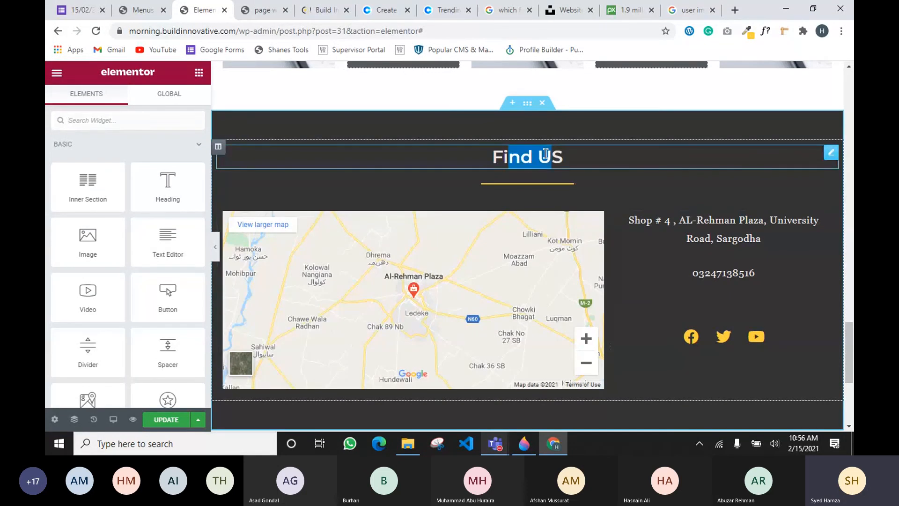
left_click(645, 218)
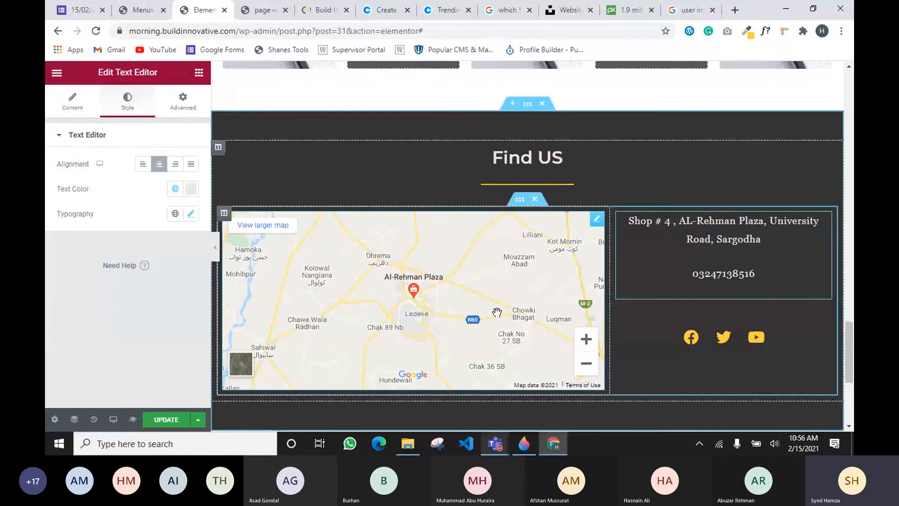
scroll(497, 312, "up", 3)
scroll(497, 313, "down", 3)
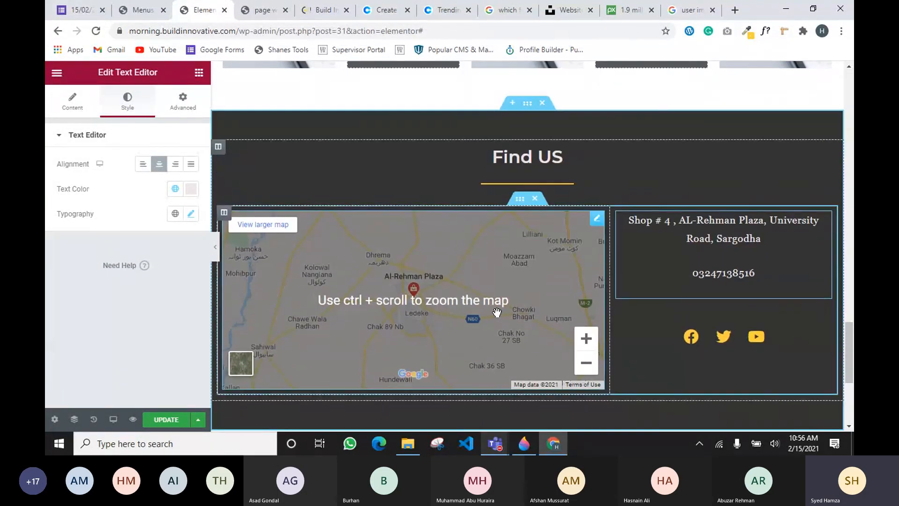
Add a Form widget to the Find Us section, then delete the contact form from the page
left_click(199, 73)
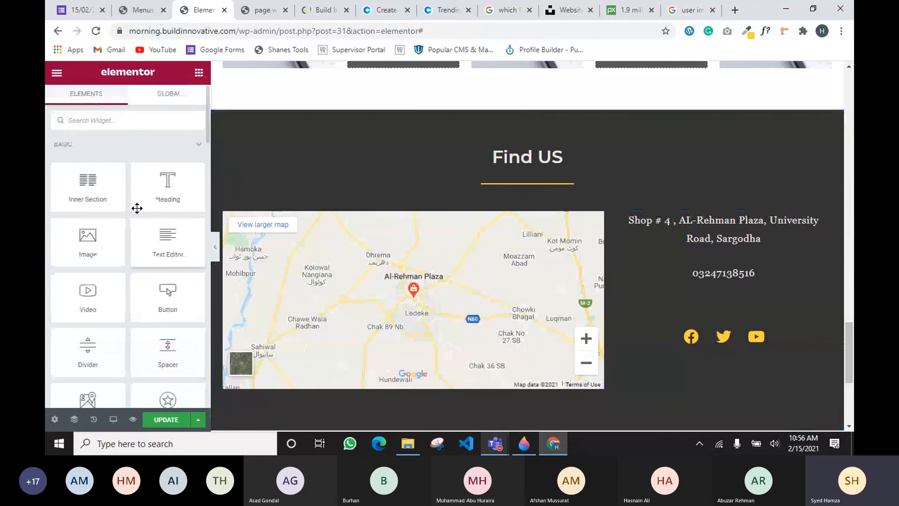
scroll(93, 248, "down", 8)
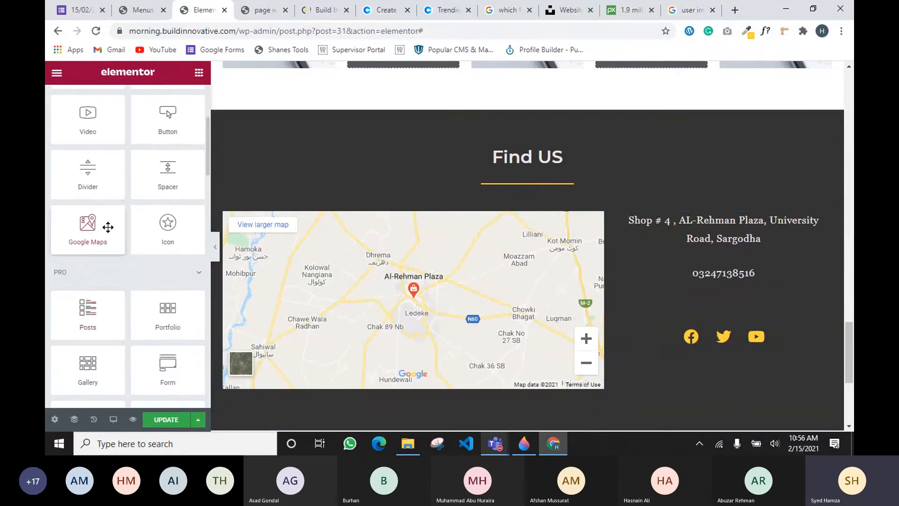
scroll(147, 336, "down", 1)
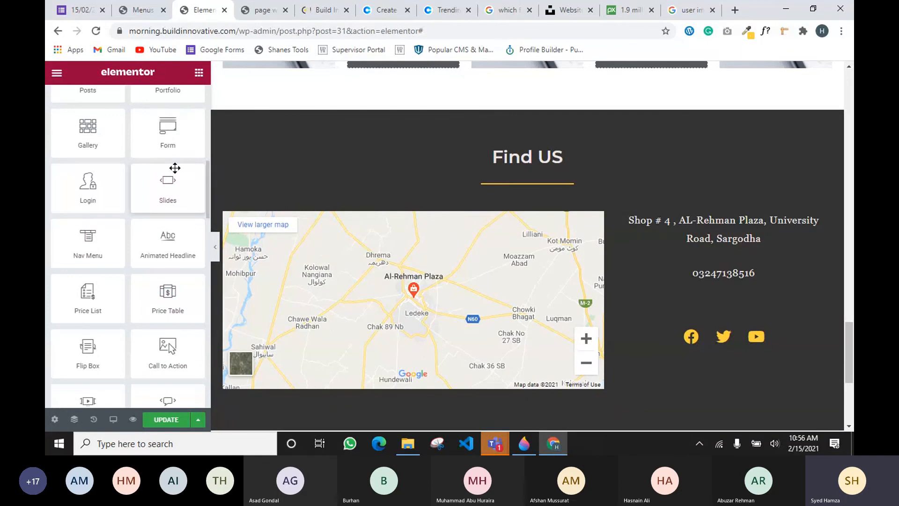
left_click_drag(168, 133, 574, 350)
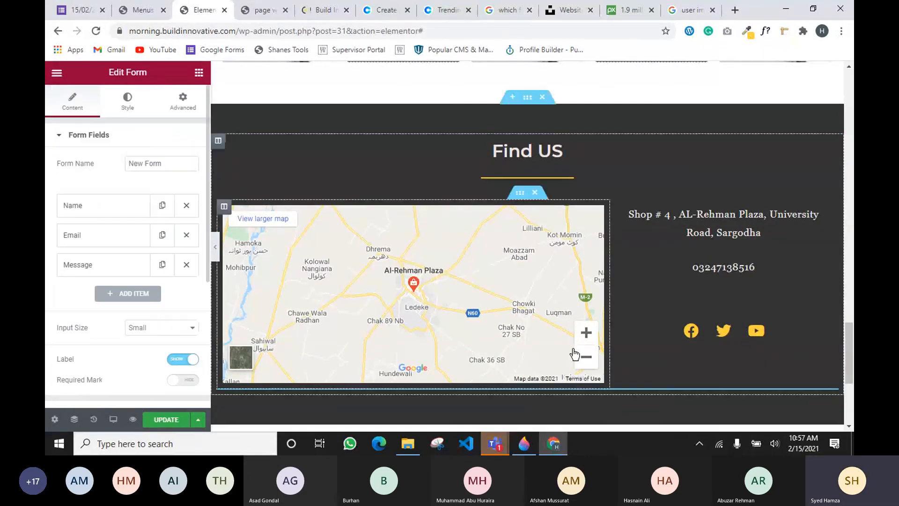
scroll(571, 351, "down", 5)
scroll(507, 337, "down", 1)
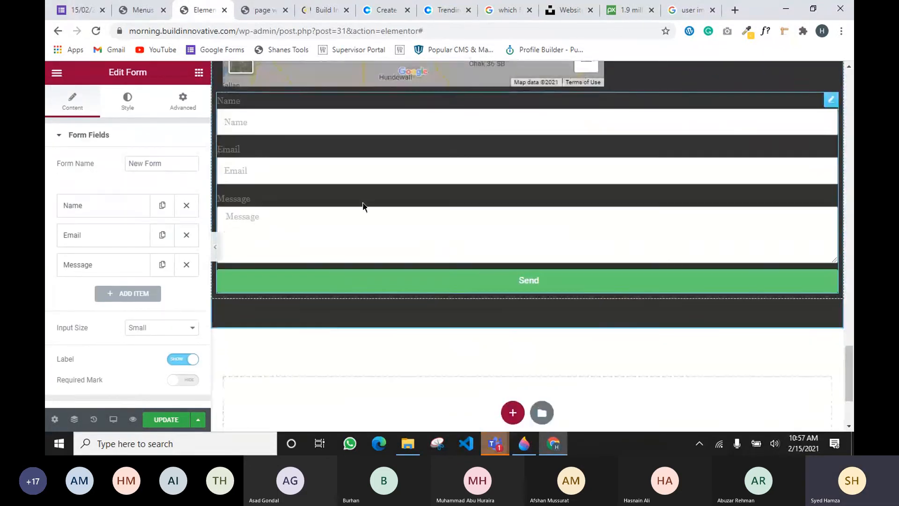
right_click(830, 100)
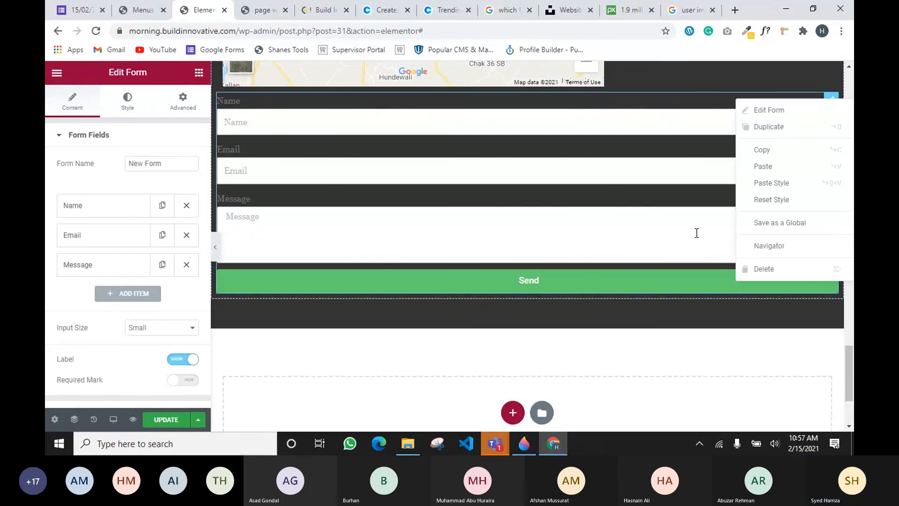
left_click(763, 269)
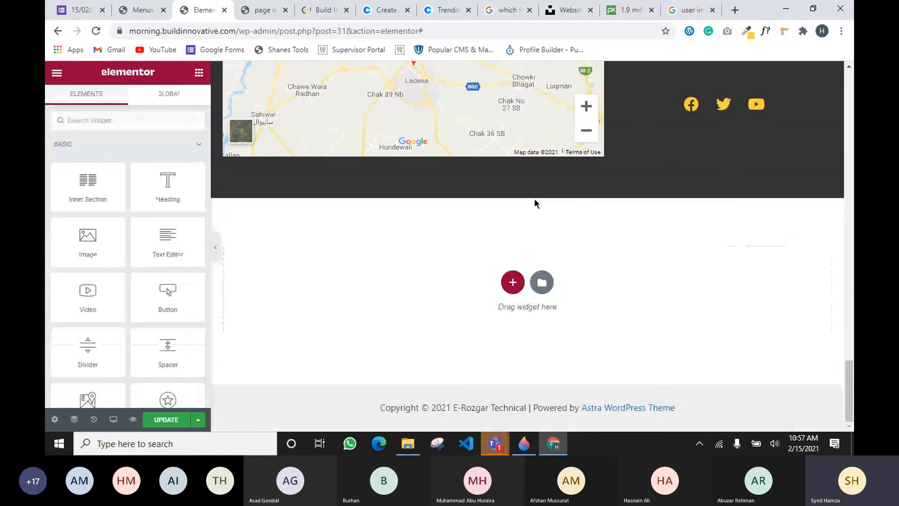
Review the homepage sections and save the page with Update
scroll(537, 203, "up", 4)
scroll(547, 195, "up", 15)
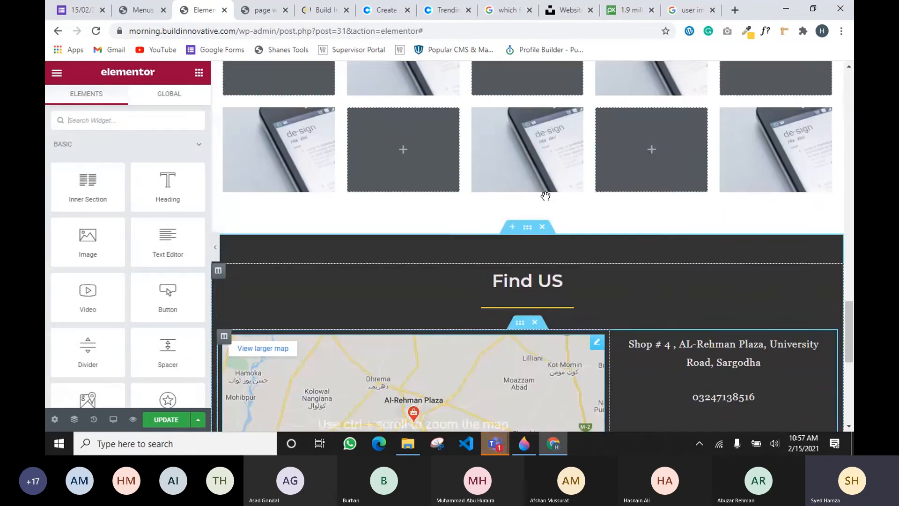
scroll(623, 269, "up", 15)
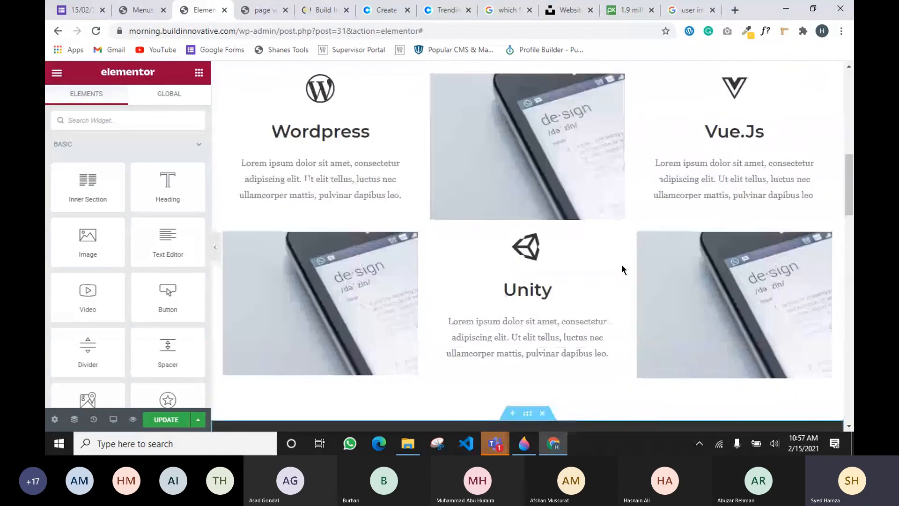
scroll(654, 383, "down", 1)
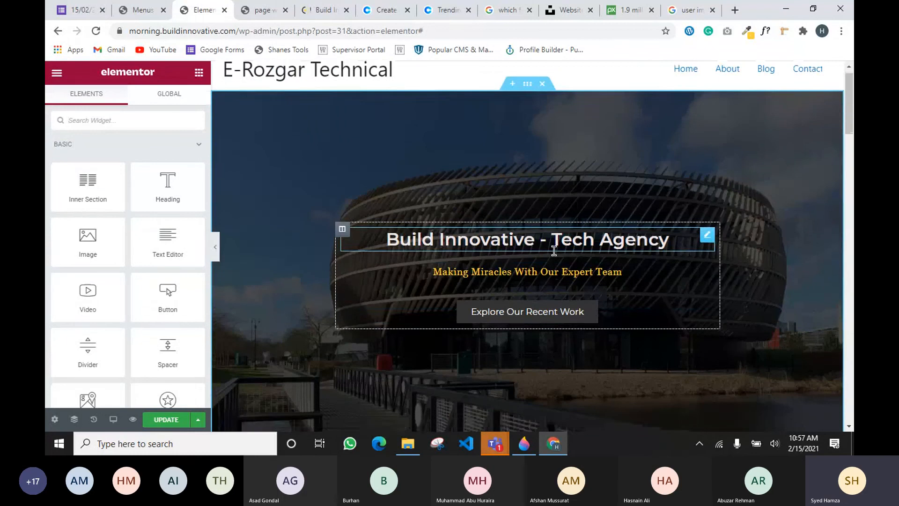
scroll(555, 228, "up", 1)
scroll(555, 228, "down", 6)
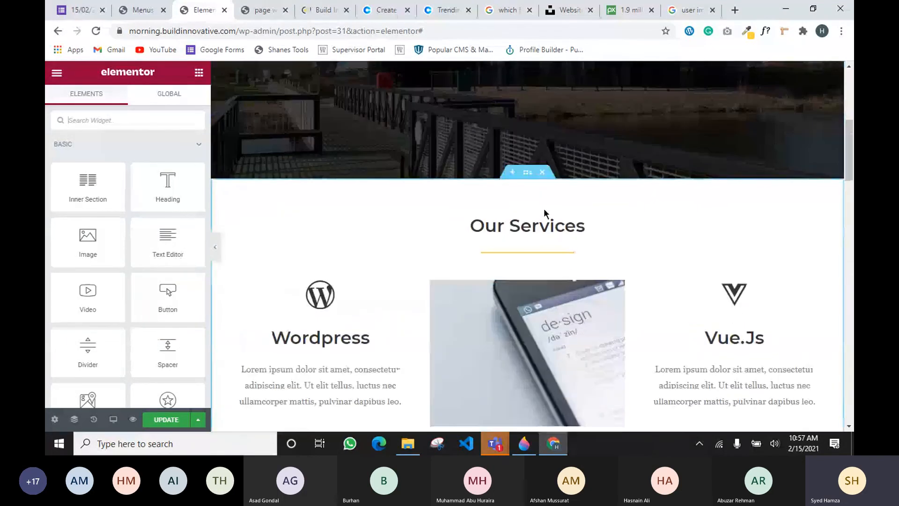
scroll(539, 225, "down", 1)
scroll(515, 253, "down", 12)
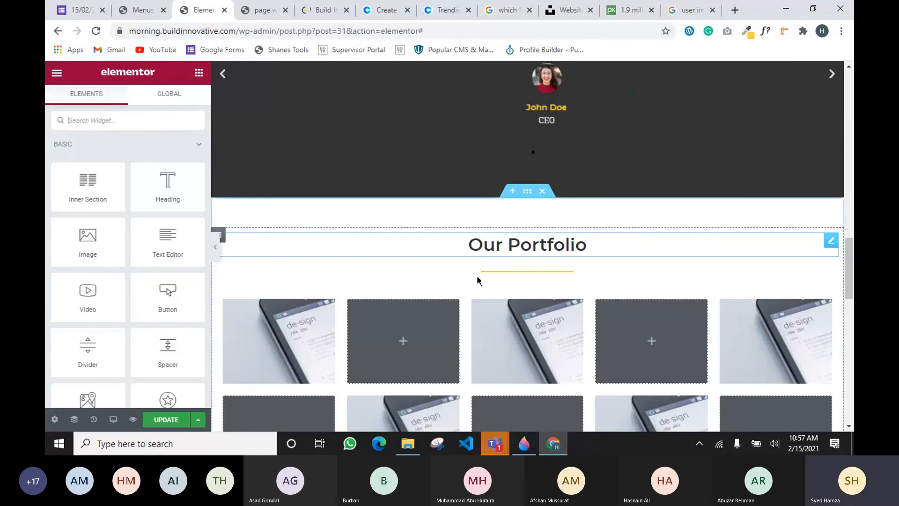
scroll(477, 279, "up", 3)
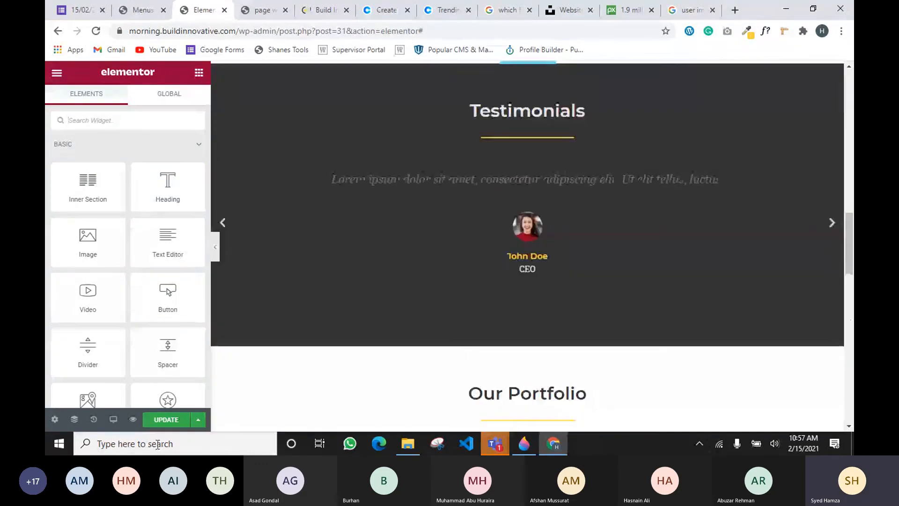
left_click(166, 419)
Bring the Microsoft Teams meeting window to the front from the taskbar preview
scroll(323, 402, "up", 7)
scroll(323, 401, "up", 1)
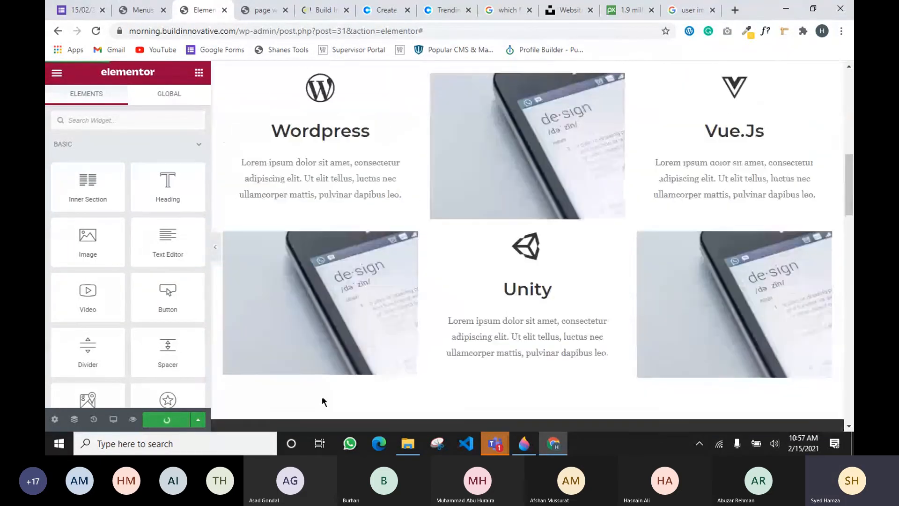
mouse_move(498, 445)
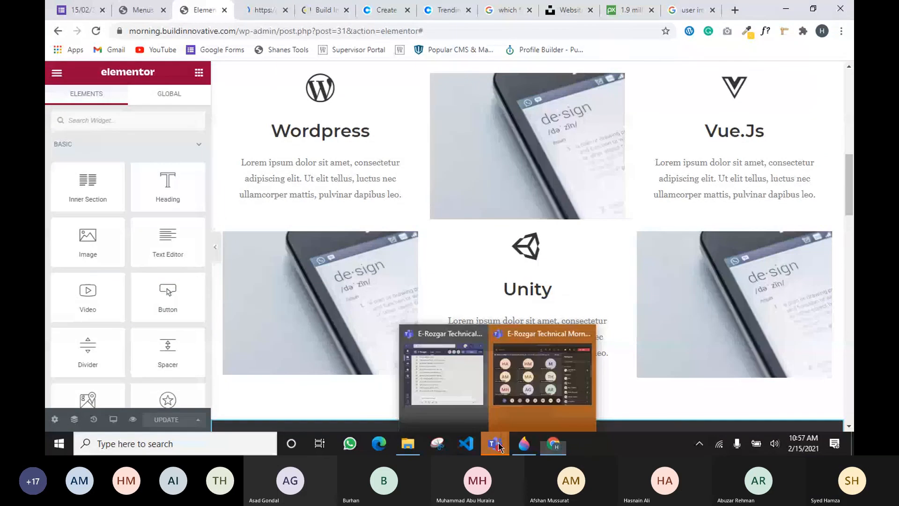
left_click(542, 372)
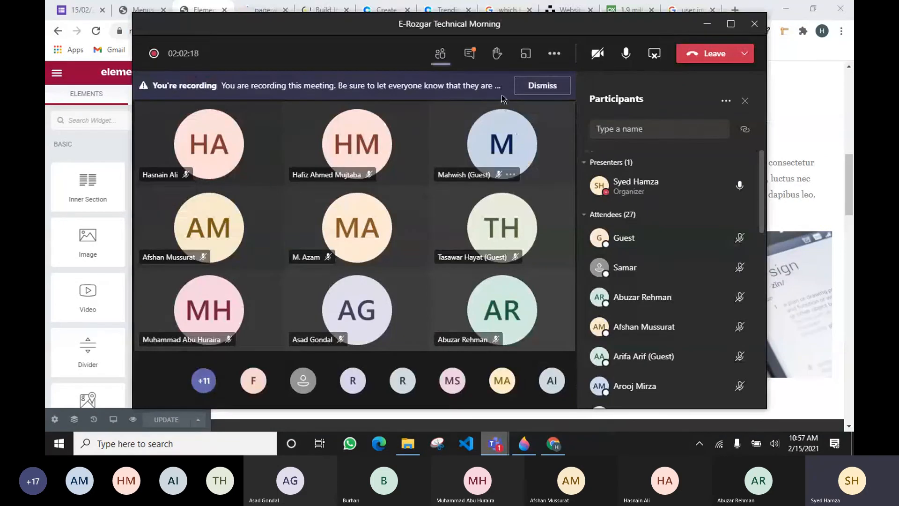
Switch the Teams meeting side panel from the participants list to the conversation chat
left_click(470, 55)
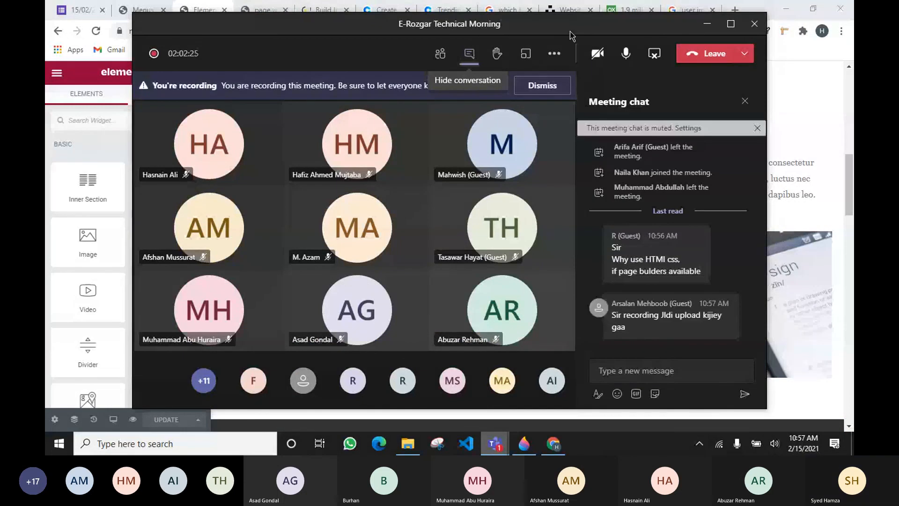
Minimize the Teams meeting and look over the homepage from the hero through Services to Testimonials
left_click(707, 25)
scroll(311, 194, "up", 10)
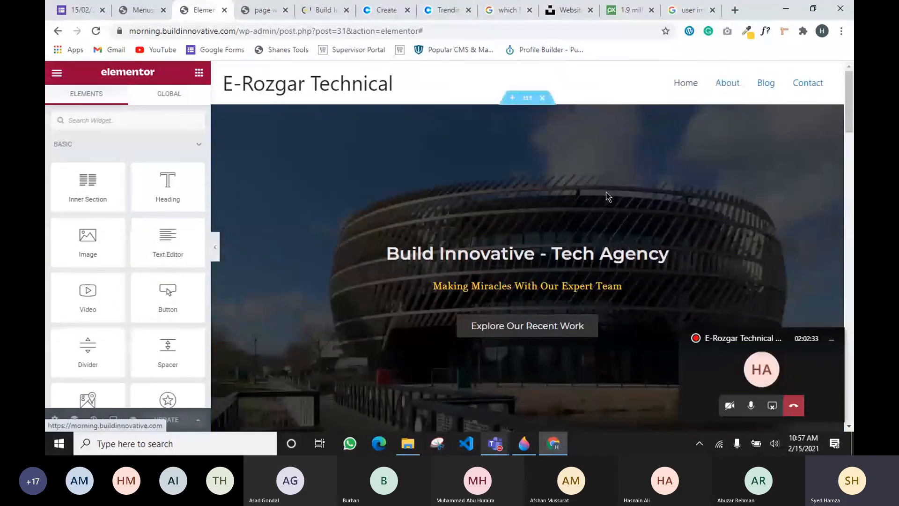
scroll(608, 196, "down", 2)
scroll(751, 110, "up", 2)
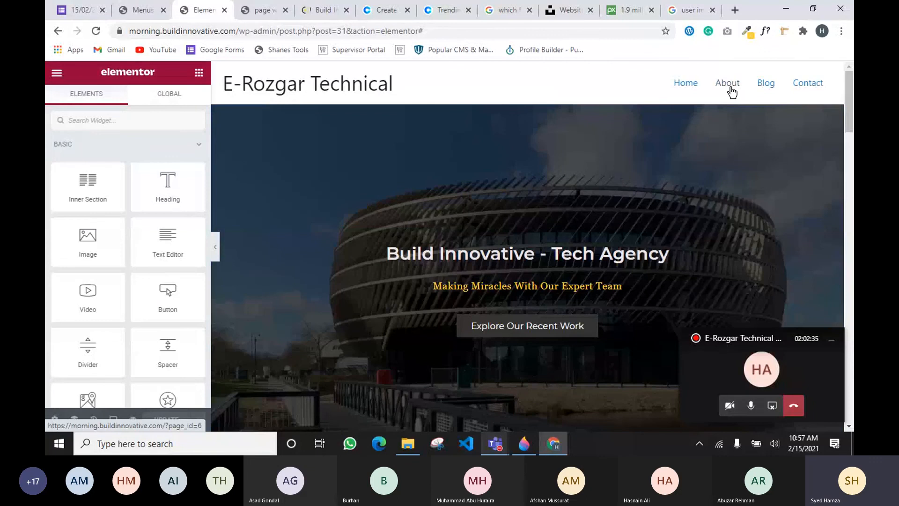
scroll(575, 187, "down", 6)
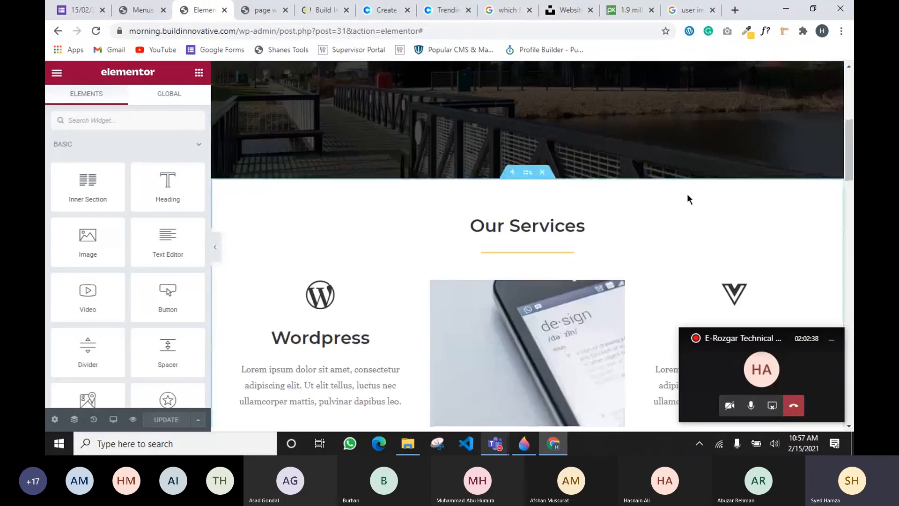
scroll(649, 335, "down", 3)
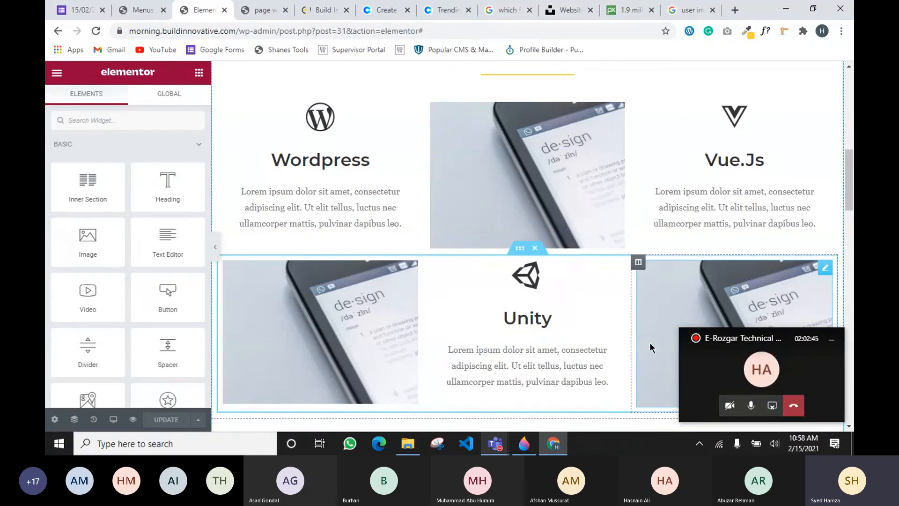
scroll(594, 304, "up", 15)
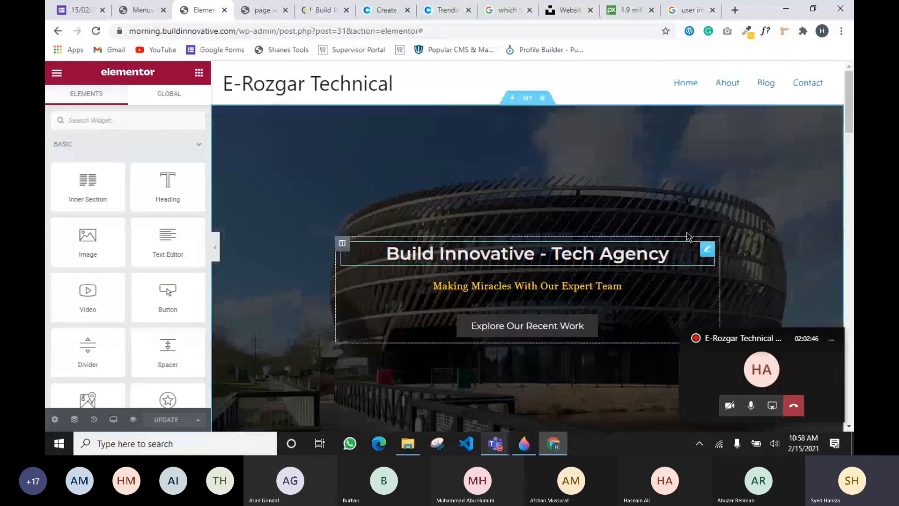
scroll(616, 195, "down", 15)
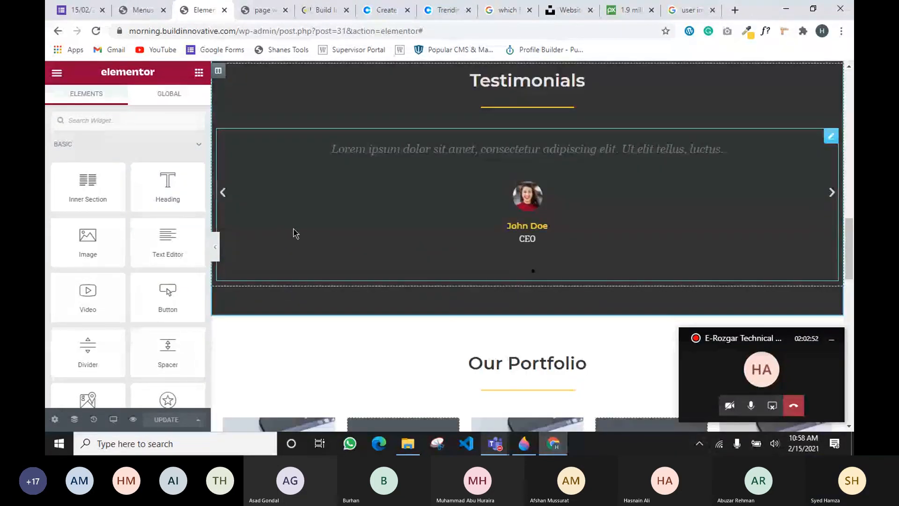
Trim the Primary menu to only Home by removing Blog and Contact, then expand Custom Links
left_click(153, 6)
scroll(262, 254, "down", 4)
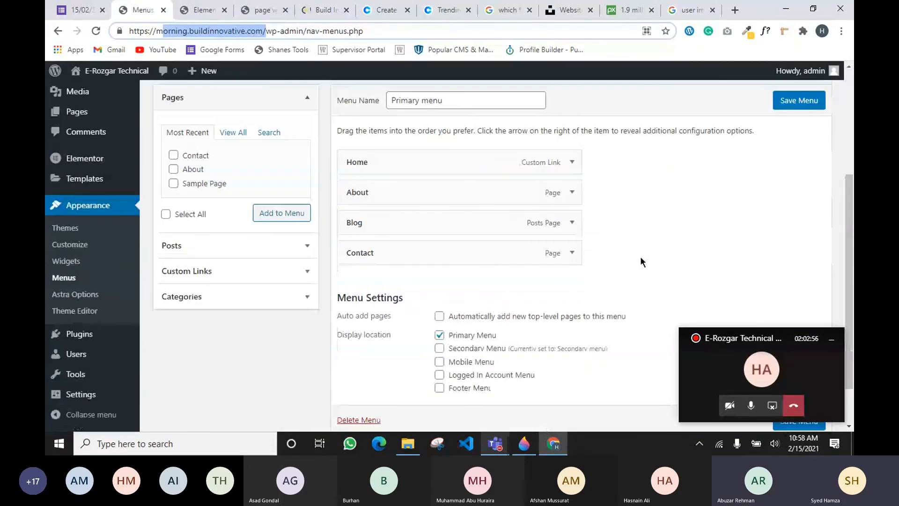
left_click(572, 163)
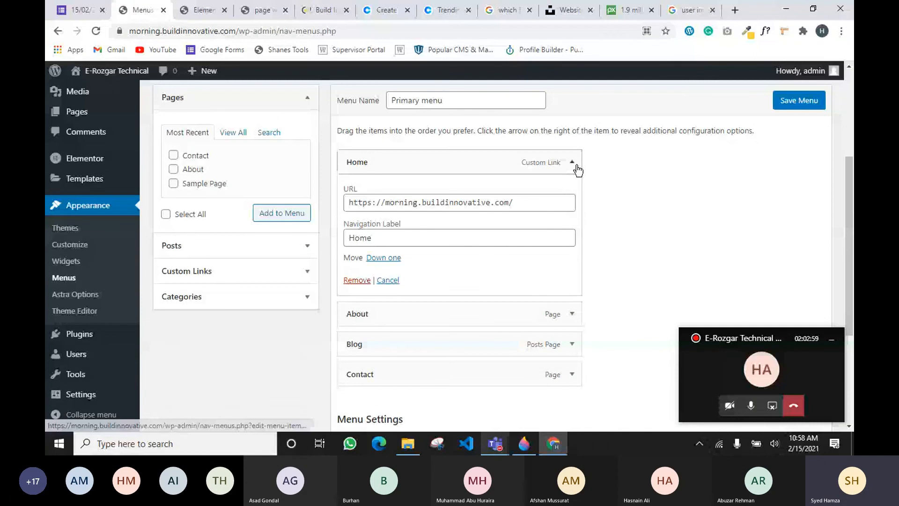
left_click(576, 165)
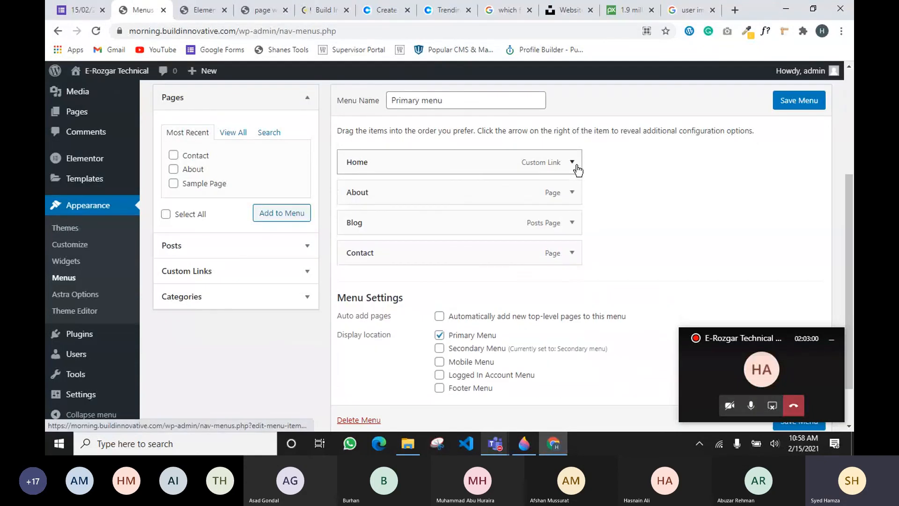
left_click(570, 192)
left_click(572, 193)
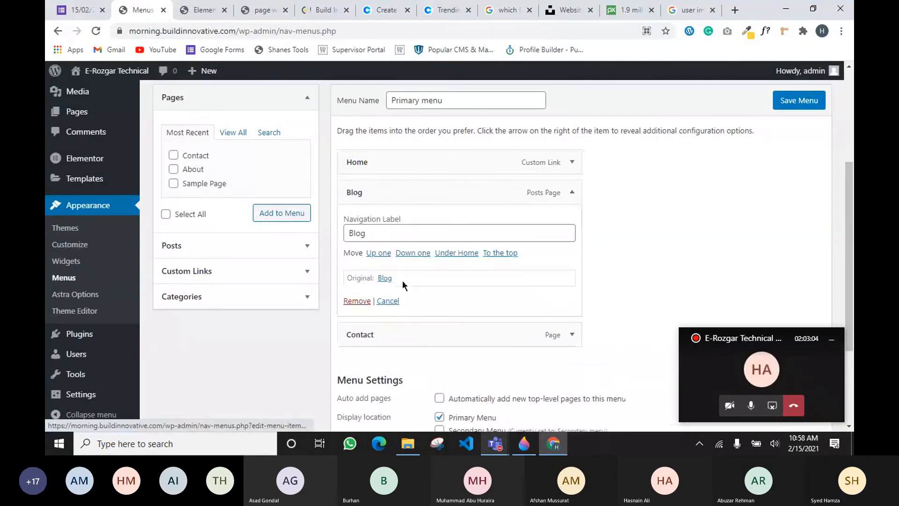
left_click(356, 302)
left_click(572, 197)
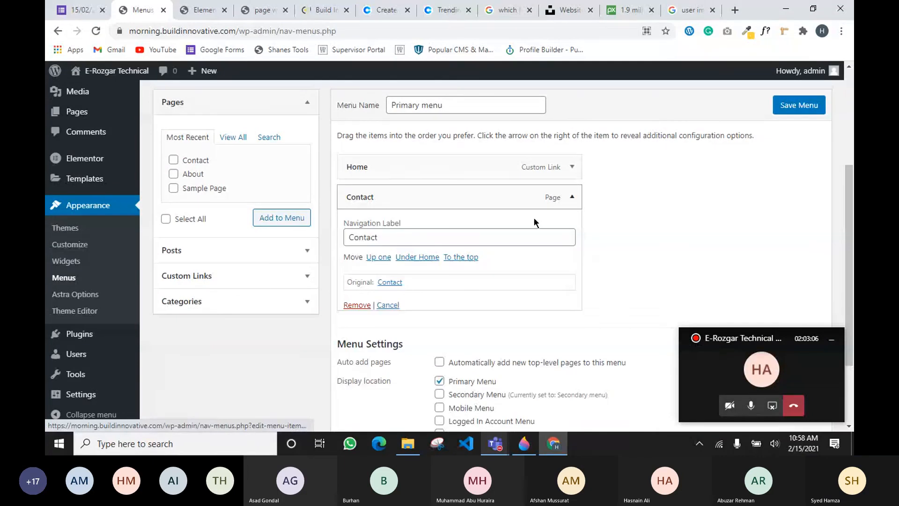
left_click(357, 305)
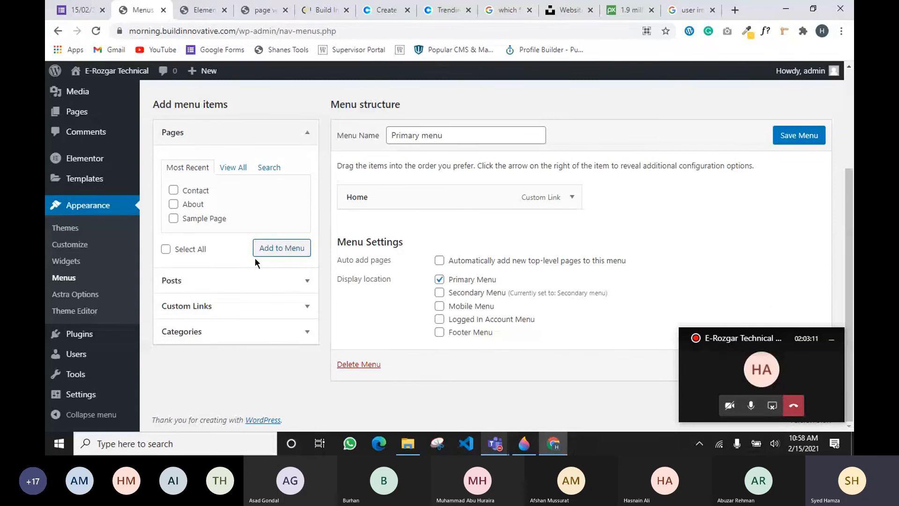
left_click(248, 306)
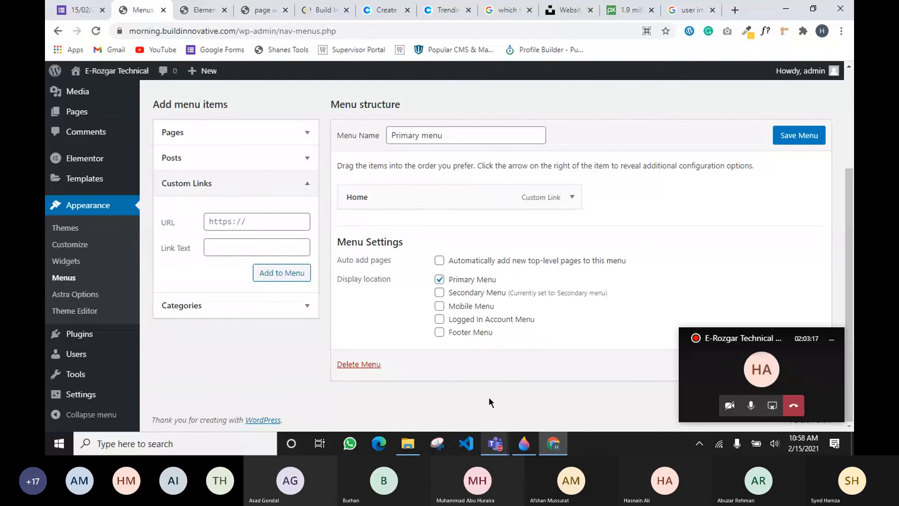
Add a Services custom link with URL #services to the Primary menu
left_click(524, 444)
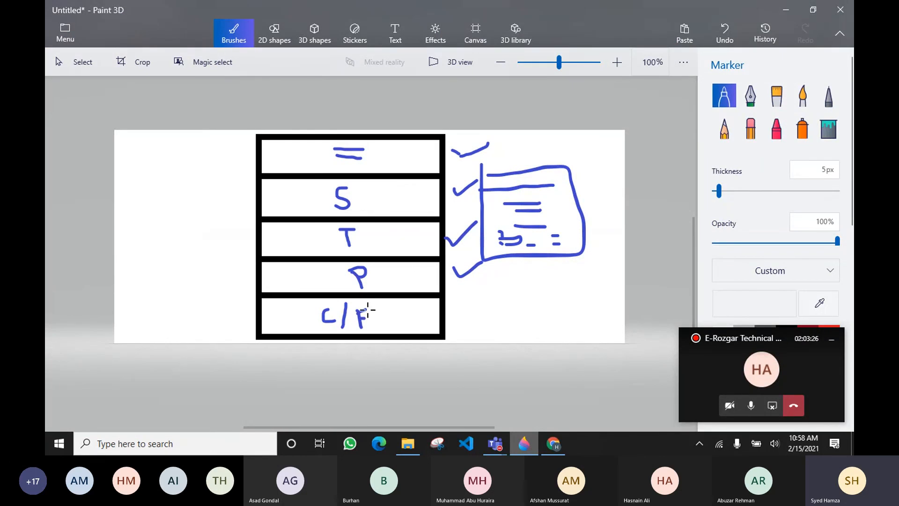
left_click(547, 452)
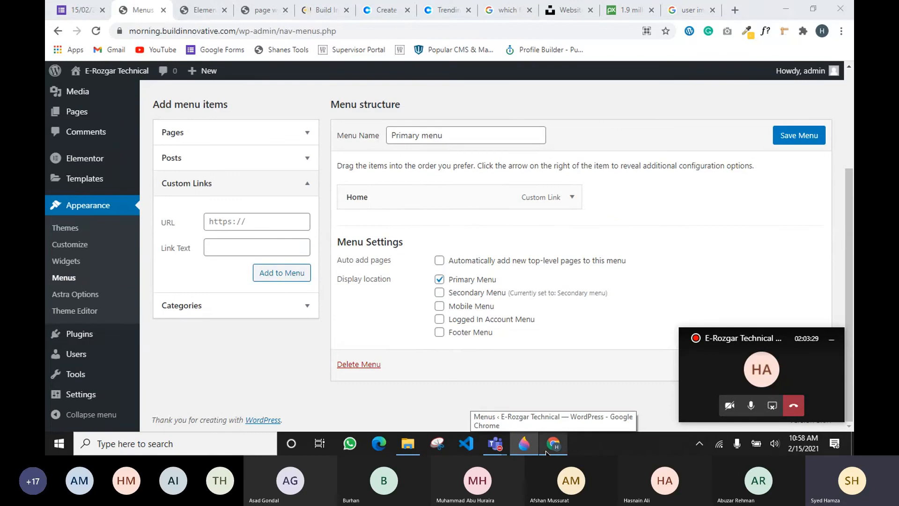
left_click(223, 218)
left_click(220, 249)
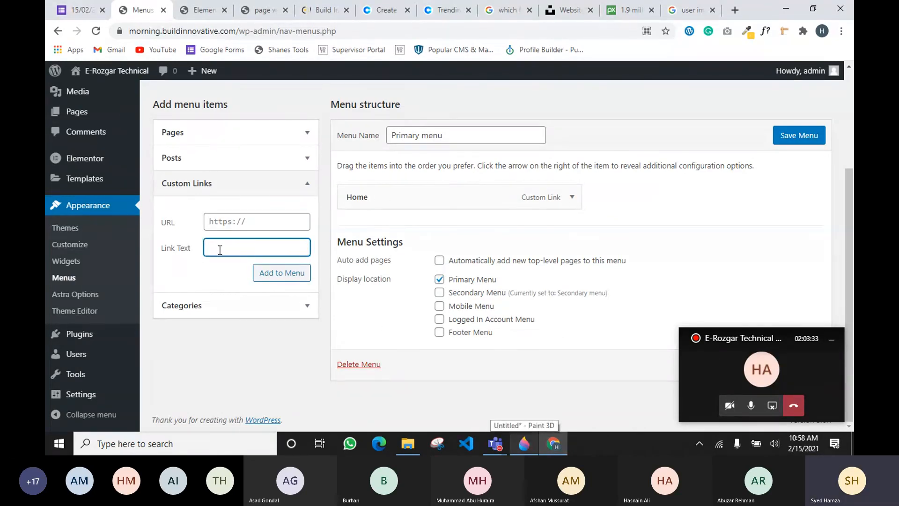
type("Services")
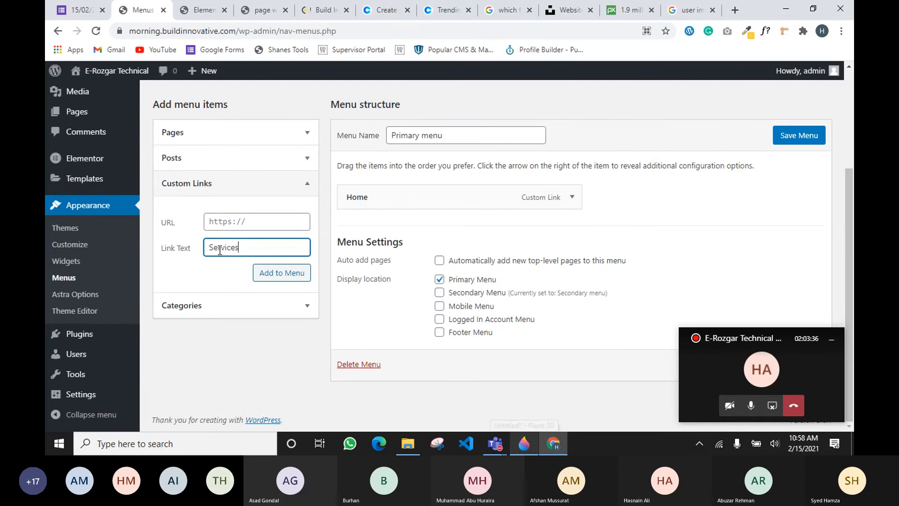
left_click(241, 223)
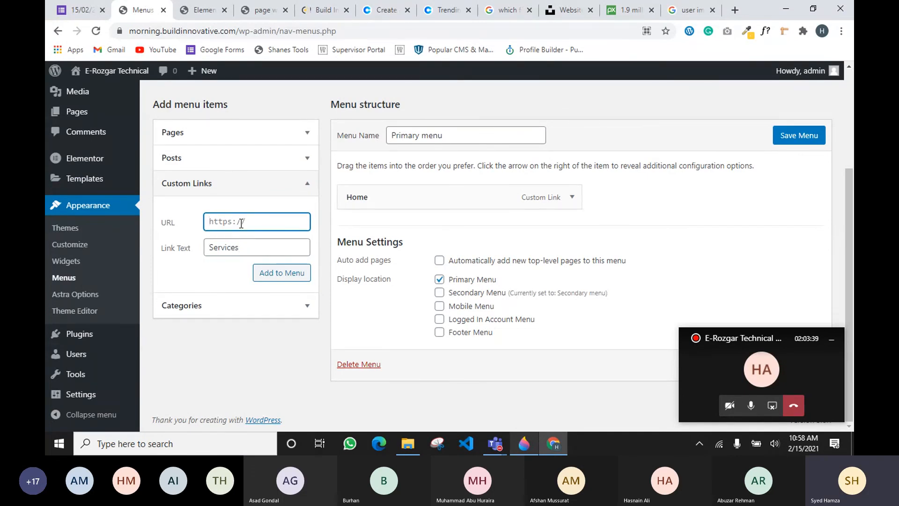
type("#services")
left_click_drag(209, 222, 213, 222)
left_click(279, 274)
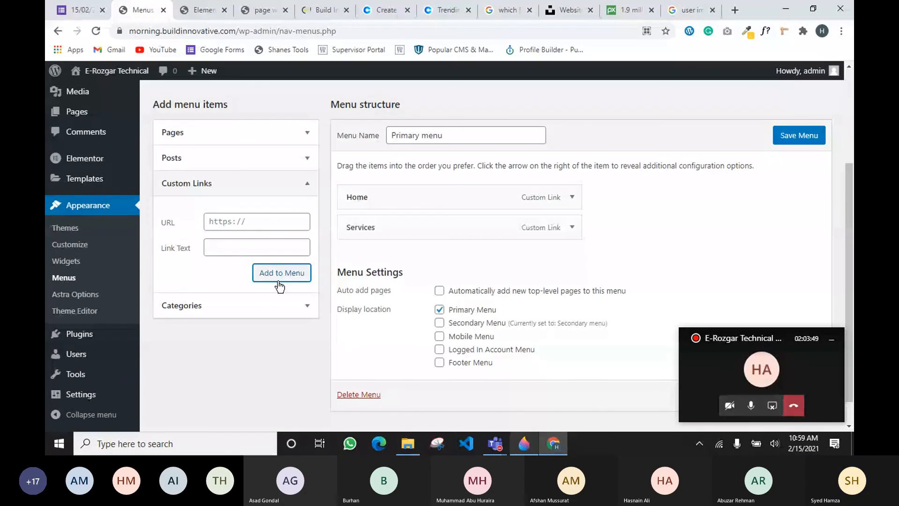
Fill in a custom link labelled Testimonials with the address #testimonials
left_click(255, 221)
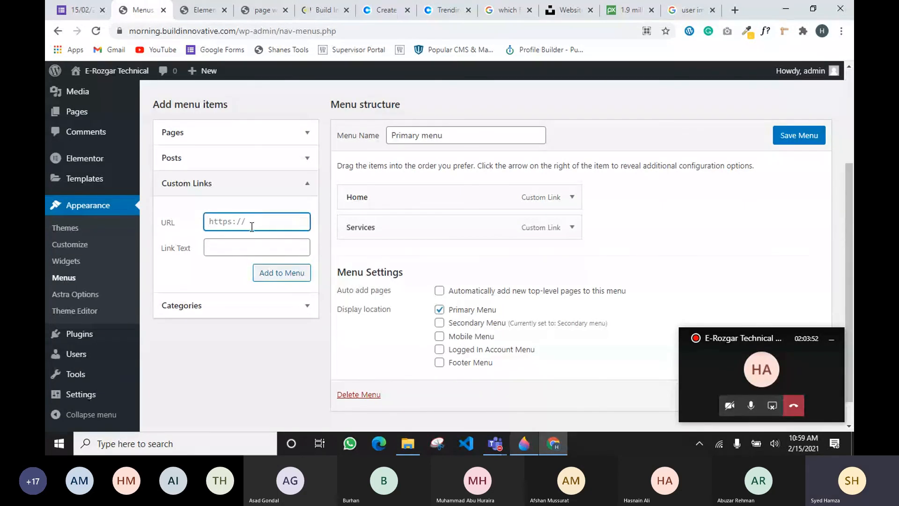
left_click(247, 248)
type("Te")
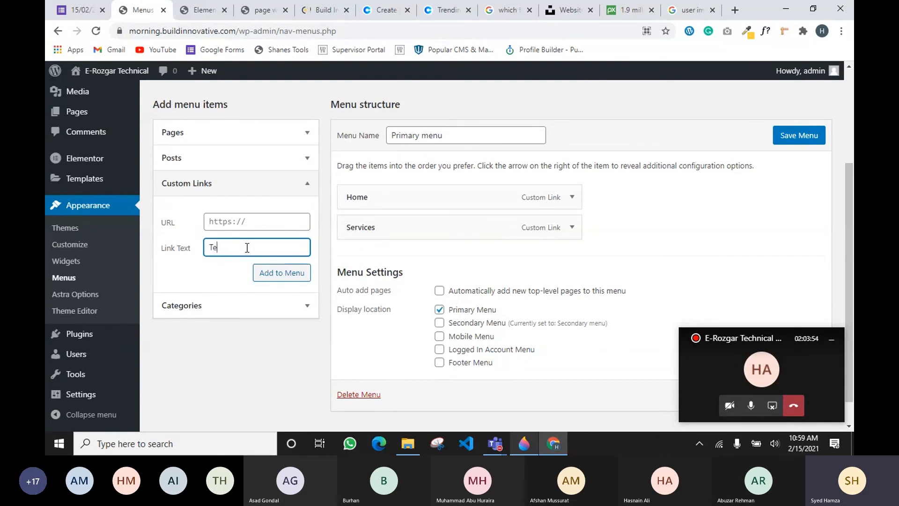
type("stimonials")
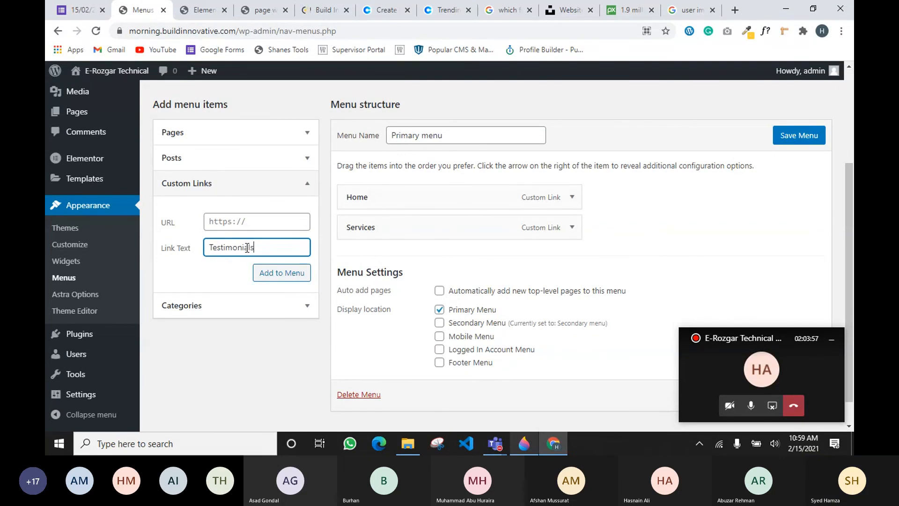
key("ctrl+a")
key("ctrl+c")
left_click(249, 224)
key("ctrl+v")
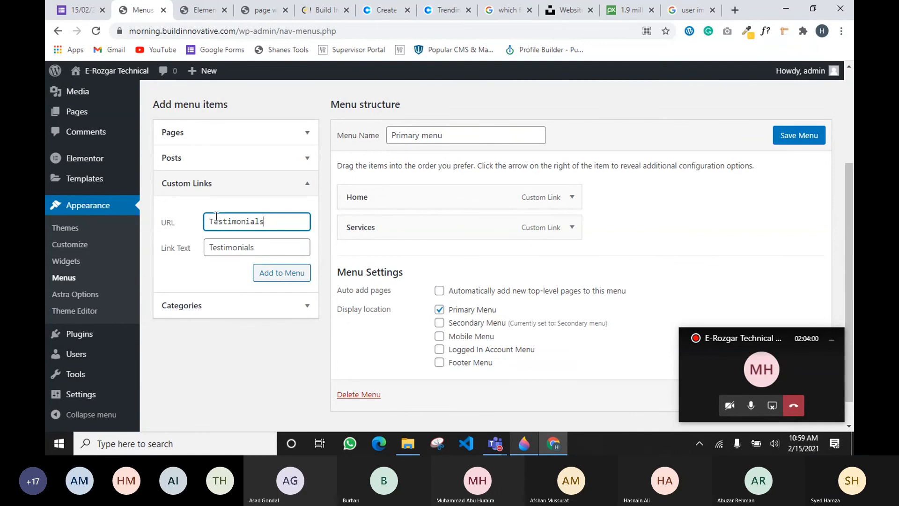
left_click(212, 221)
key("BackSpace")
type("#")
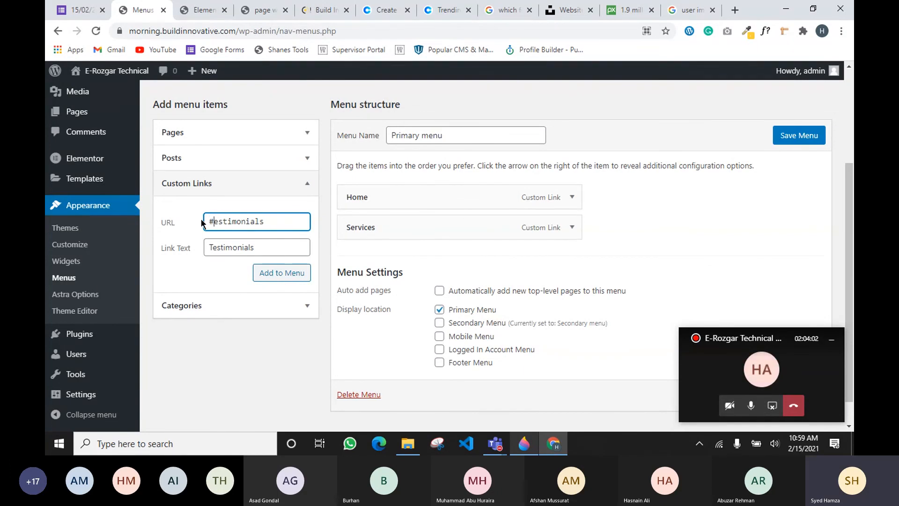
type("t")
Add the Testimonials link, then a Portfolio custom link with URL #portfolio
left_click(269, 272)
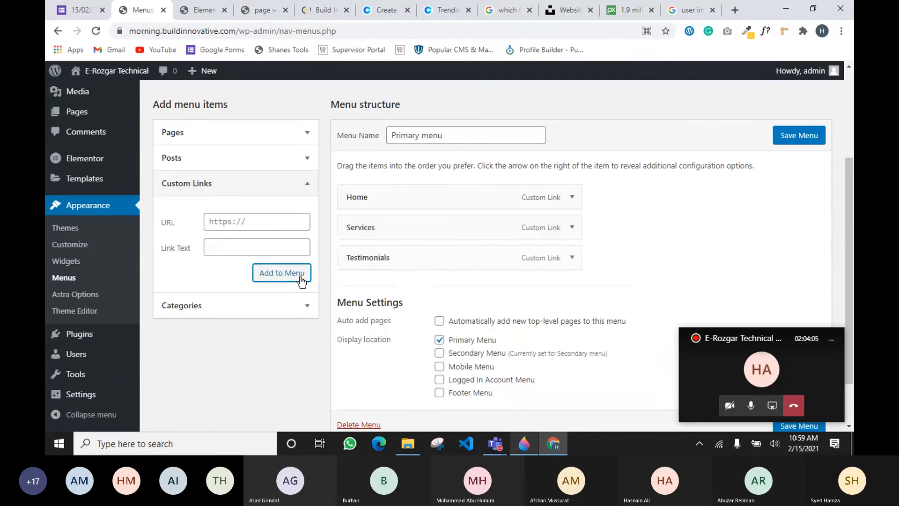
left_click(252, 219)
type("#")
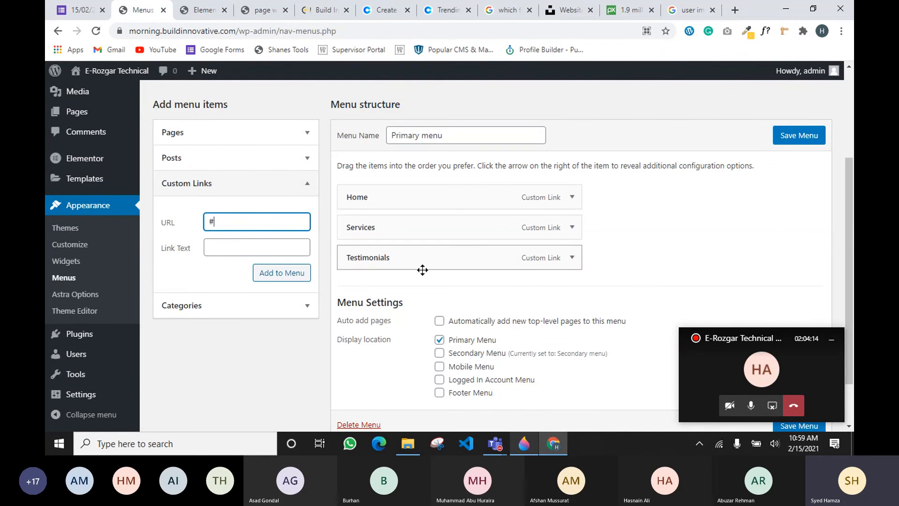
type("portfolio")
key("Tab")
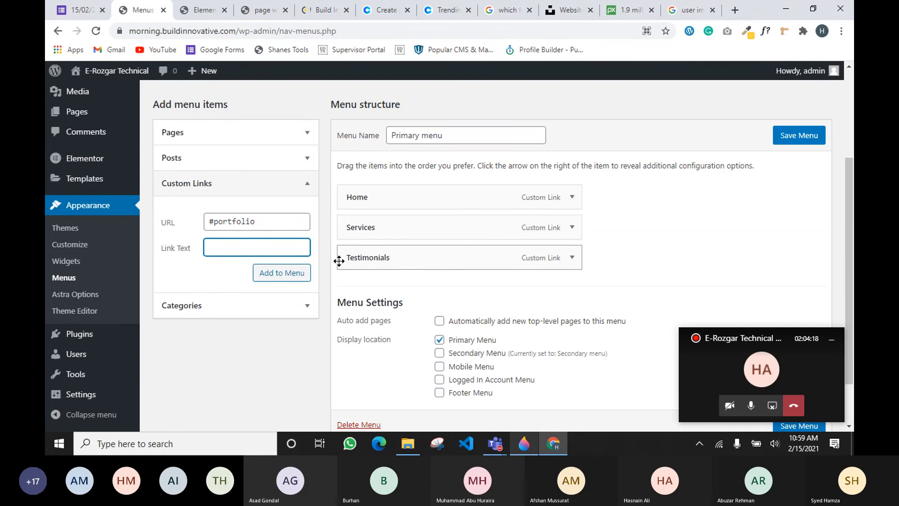
type("Portfolio")
left_click_drag(151, 253, 184, 248)
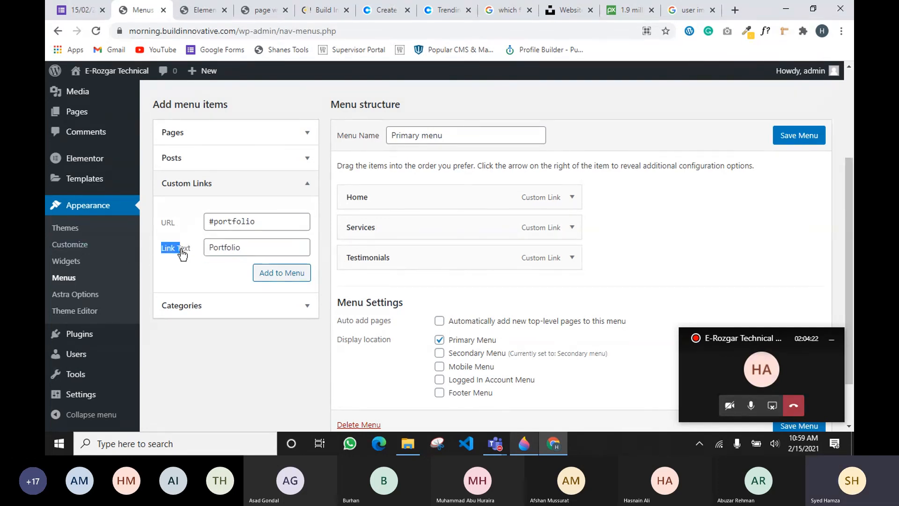
left_click(305, 280)
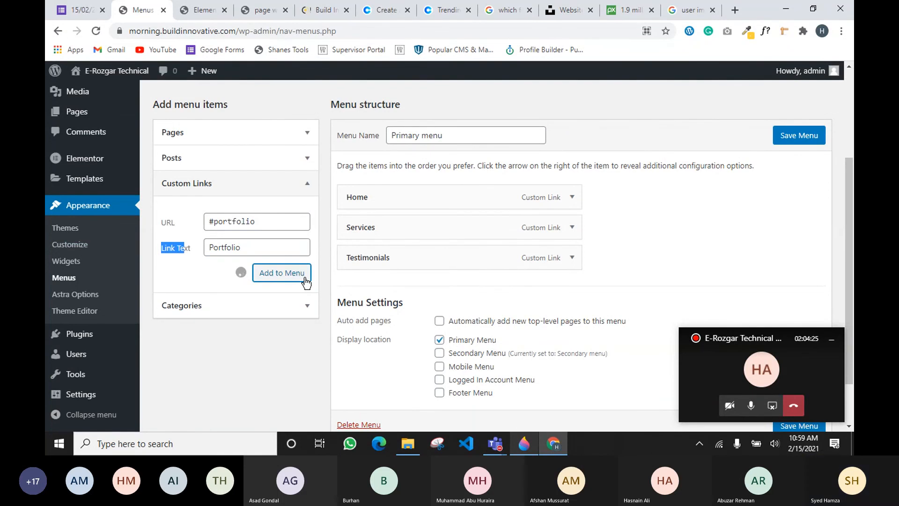
Add a Find Us custom link with URL #findus to the menu
left_click(291, 227)
type("#")
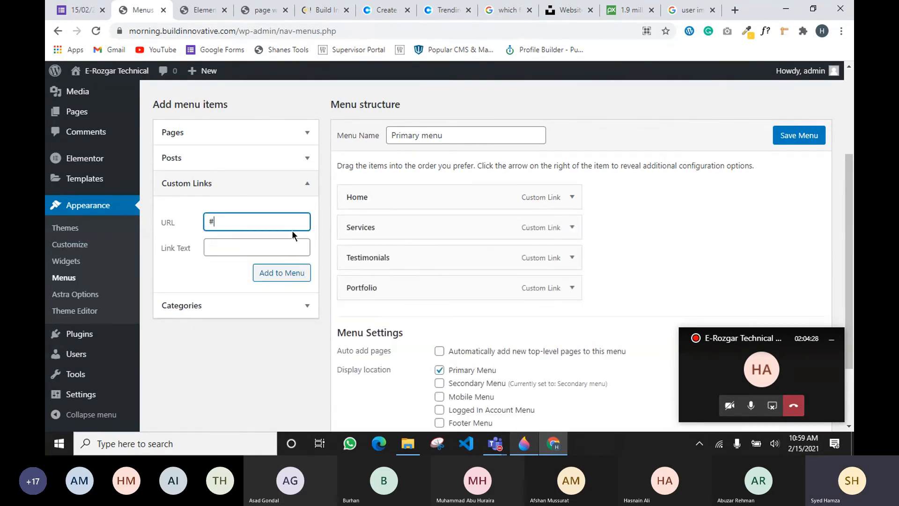
type("findus")
key("Tab")
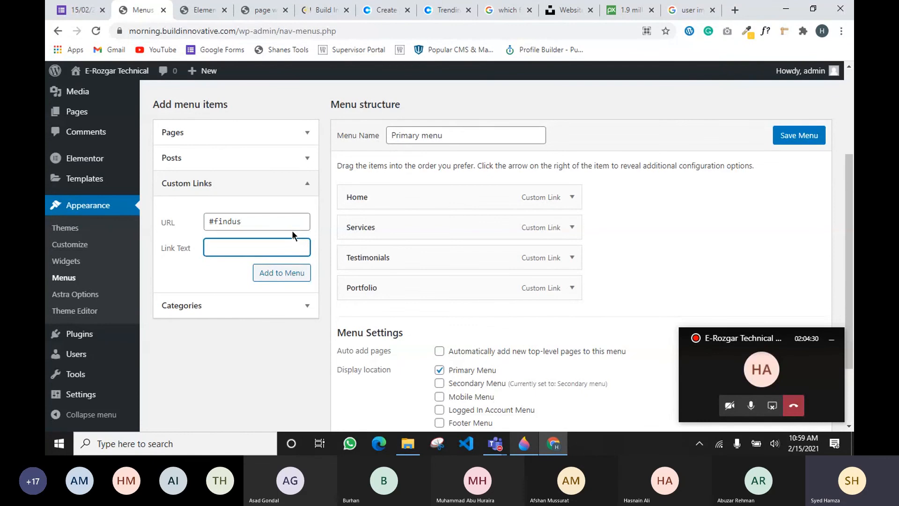
type("Find Us")
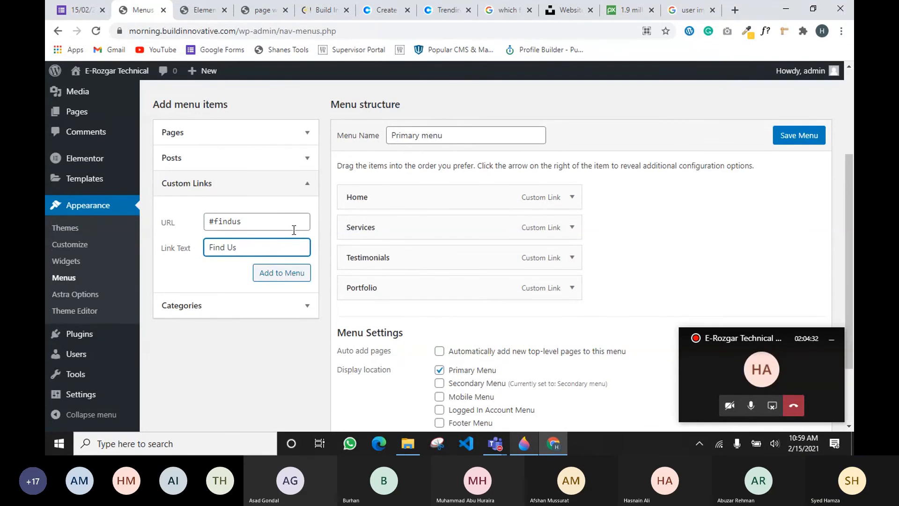
left_click(301, 276)
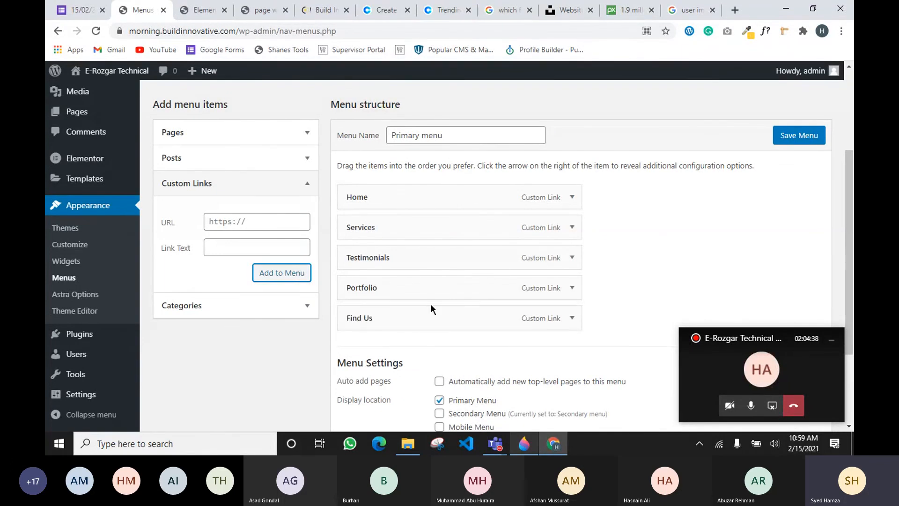
Save the five-link Primary menu, then reload the homepage in the Elementor editor
left_click(796, 138)
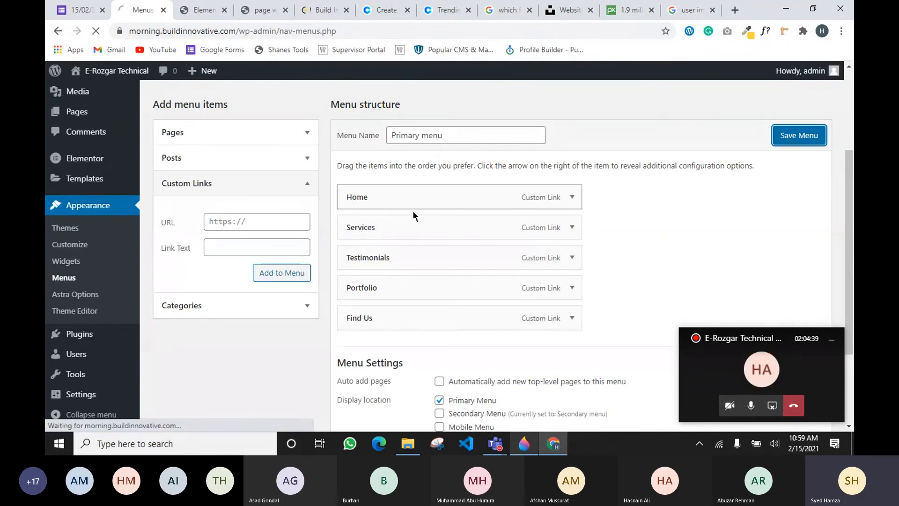
left_click(211, 11)
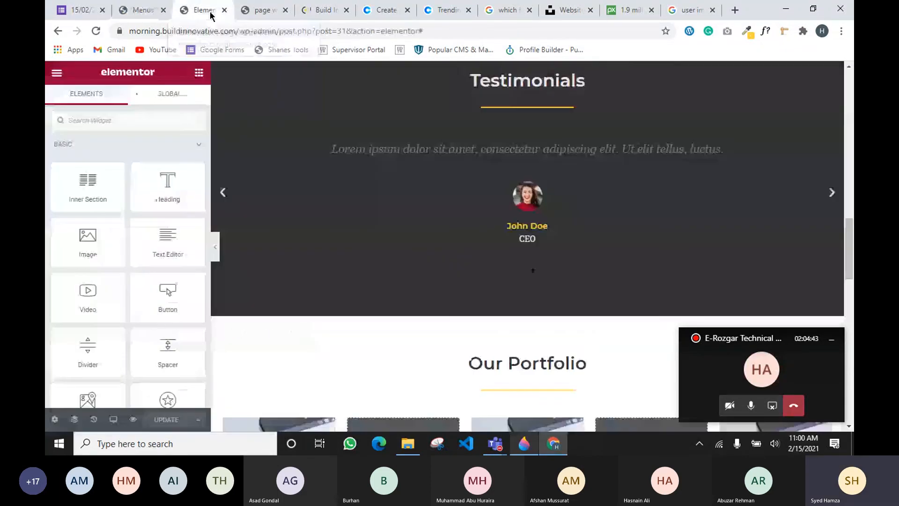
scroll(267, 242, "up", 10)
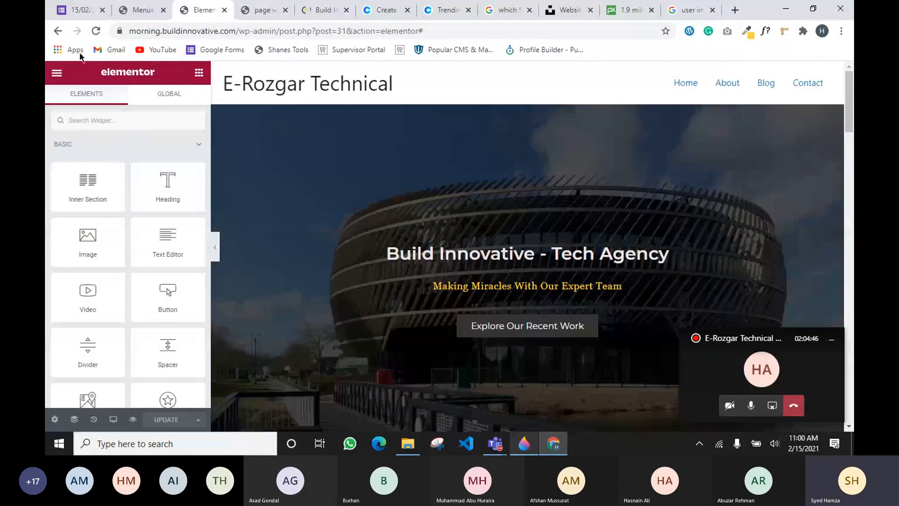
left_click(95, 31)
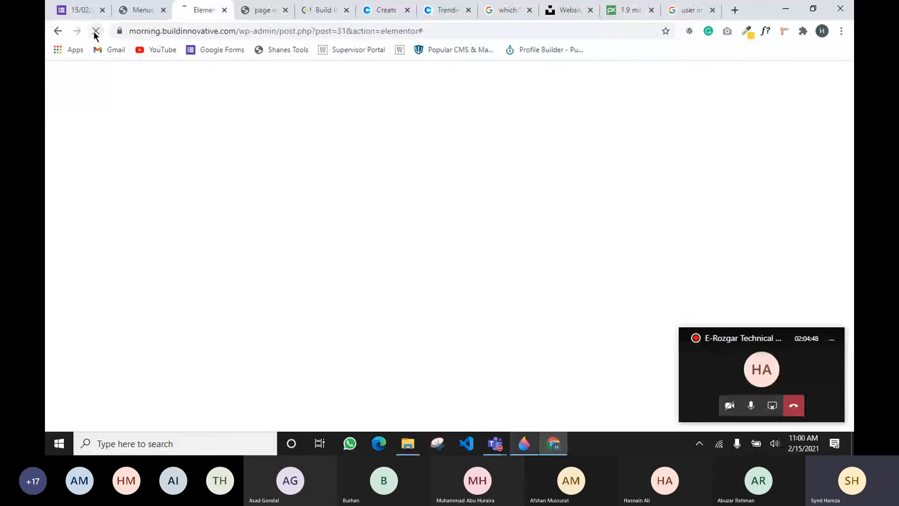
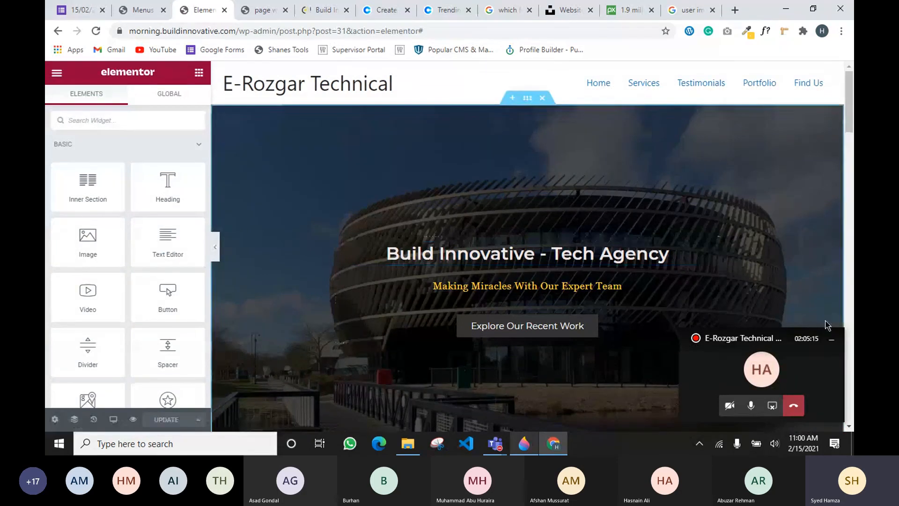
Minimize the floating Teams call window and scroll down to review the Our Services section
left_click(832, 339)
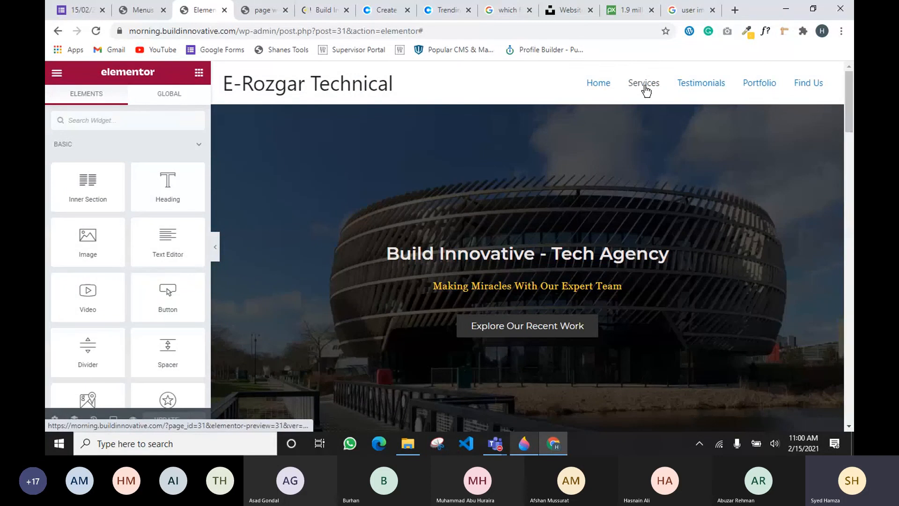
scroll(636, 105, "down", 3)
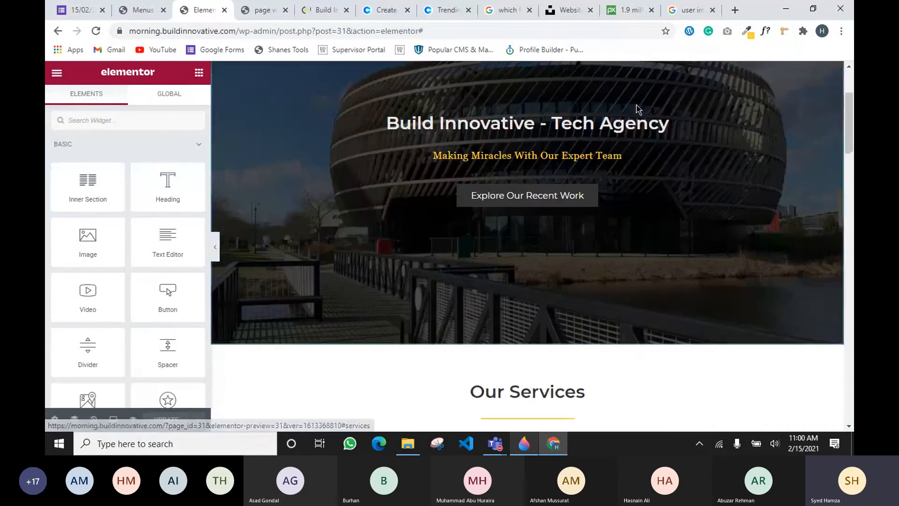
scroll(636, 104, "down", 4)
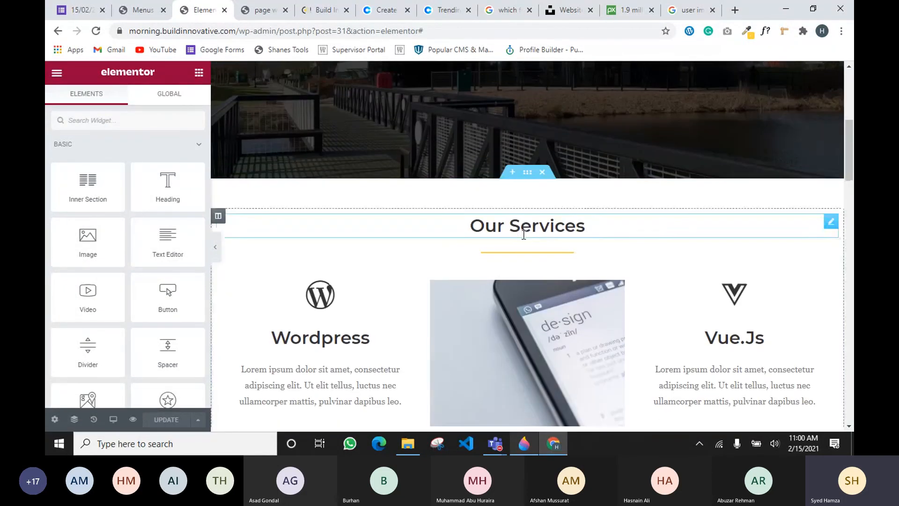
scroll(528, 244, "down", 3)
scroll(528, 241, "up", 6)
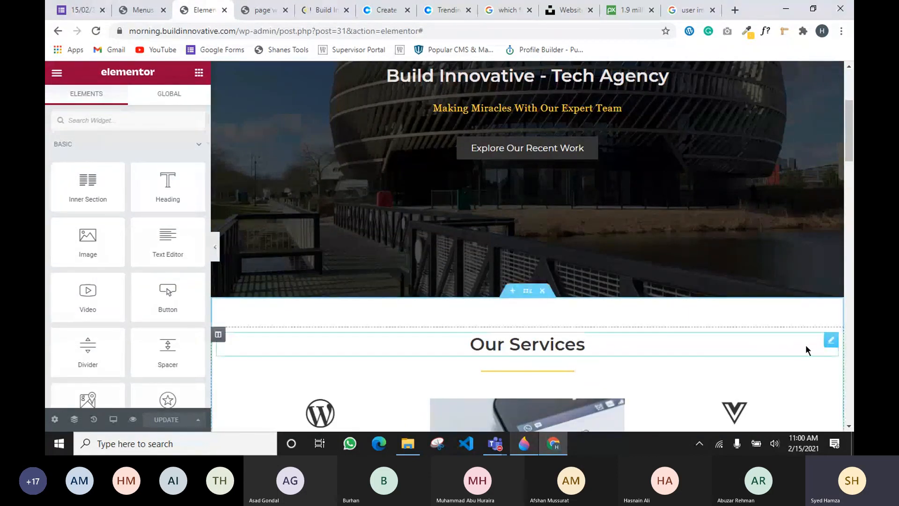
Enter '#service' as the CSS ID in the Our Services heading's Advanced settings
left_click(831, 340)
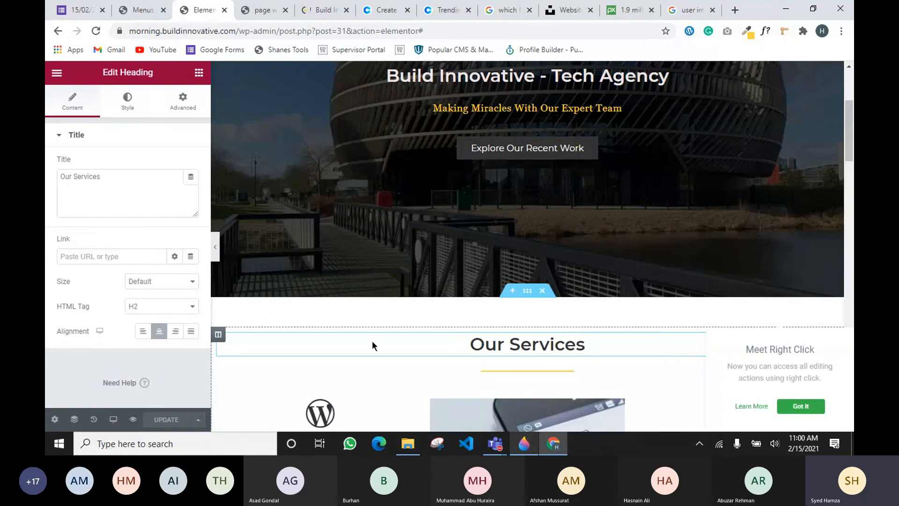
left_click(183, 101)
left_click(131, 291)
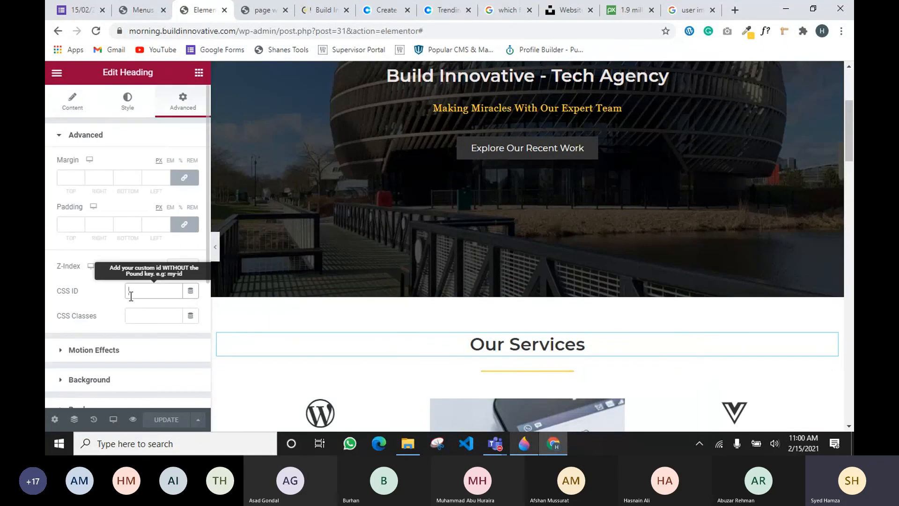
type("#")
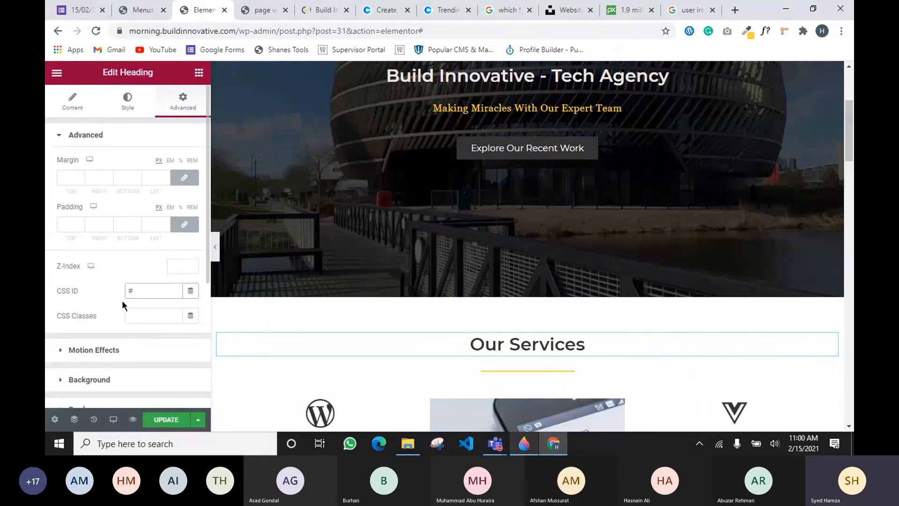
type("services")
Compare against the Services menu item's link, then update the page and test the Services nav link
left_click(153, 7)
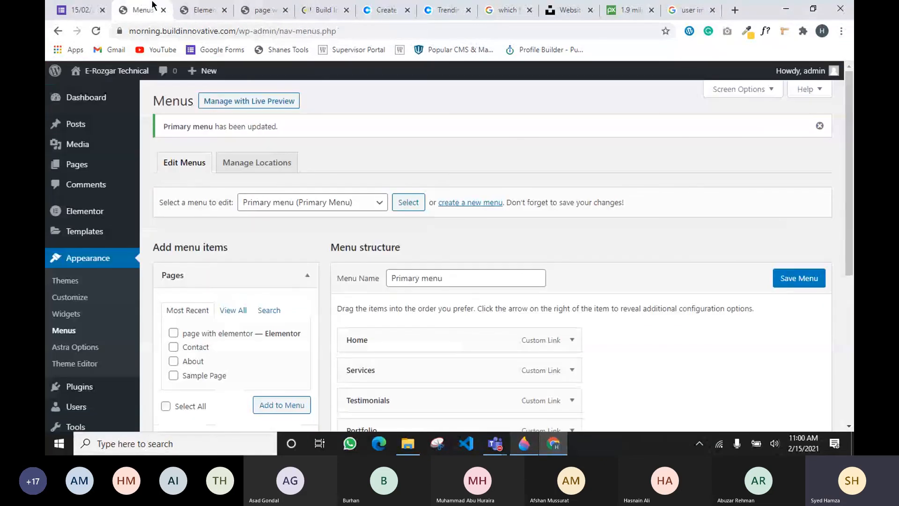
left_click(569, 372)
scroll(381, 336, "down", 1)
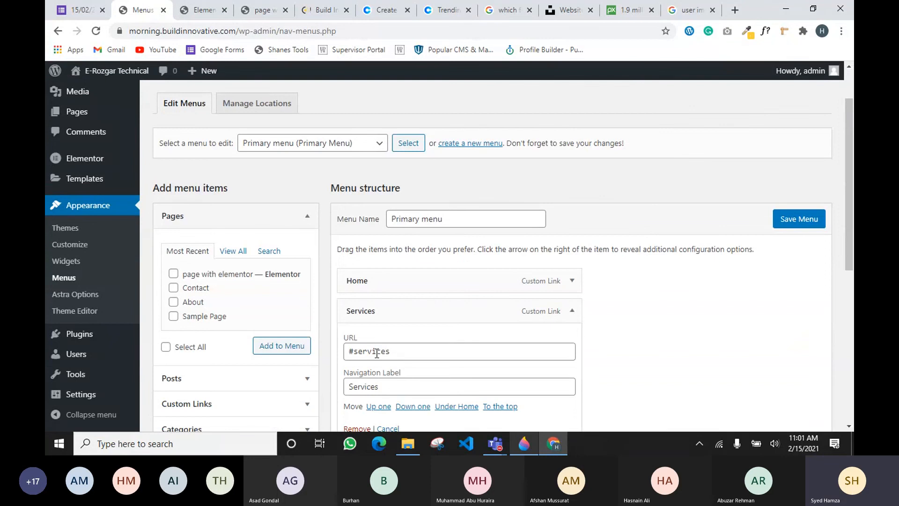
left_click(200, 15)
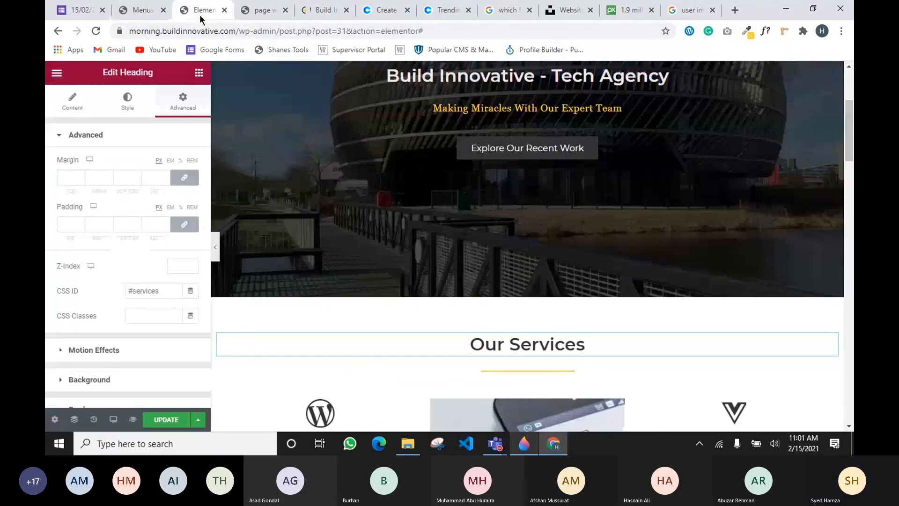
left_click(157, 291)
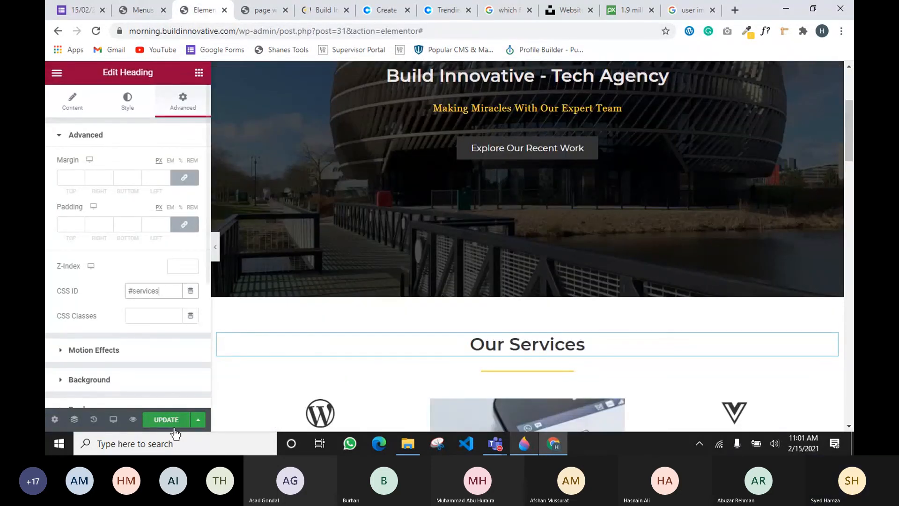
left_click(168, 422)
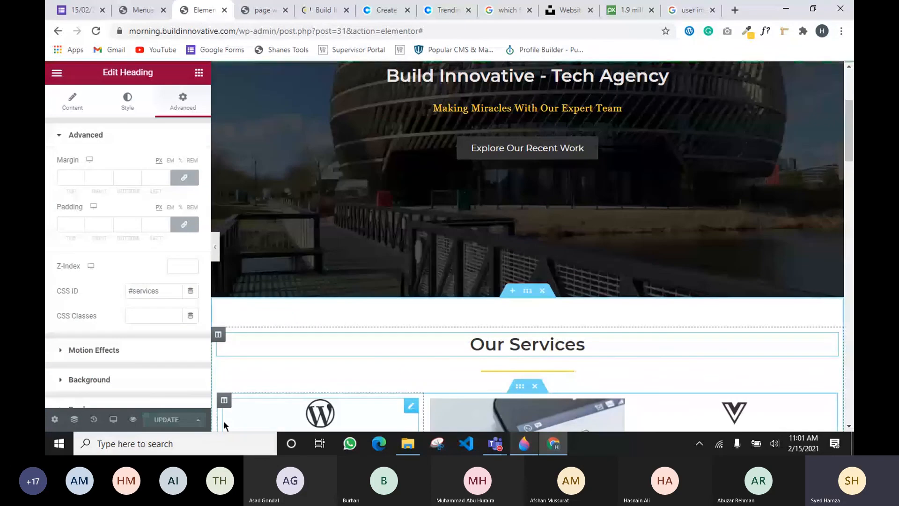
scroll(607, 289, "up", 4)
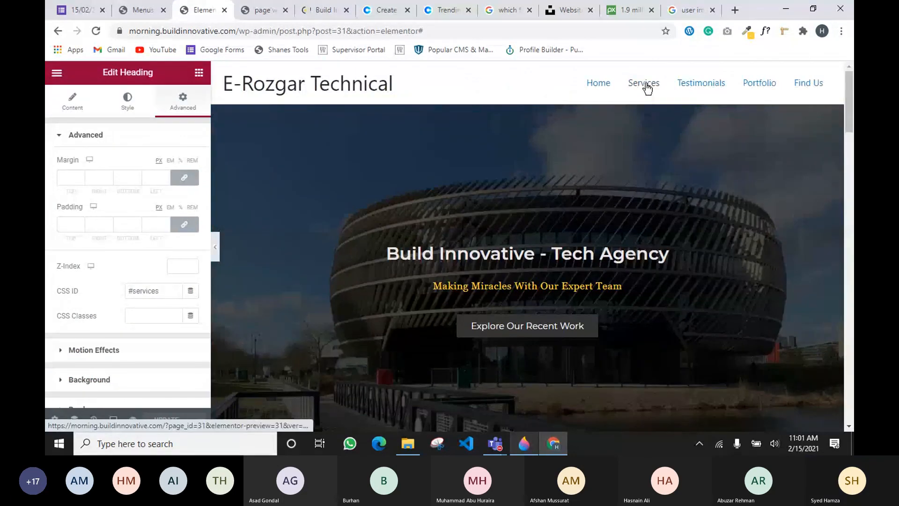
left_click(645, 86)
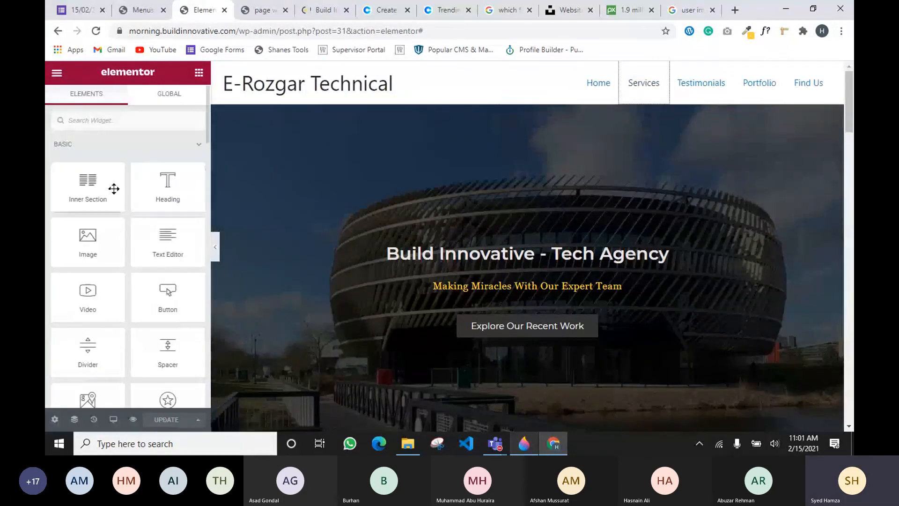
Remove the leading # so the heading's CSS ID reads services, and update the page
scroll(592, 271, "down", 3)
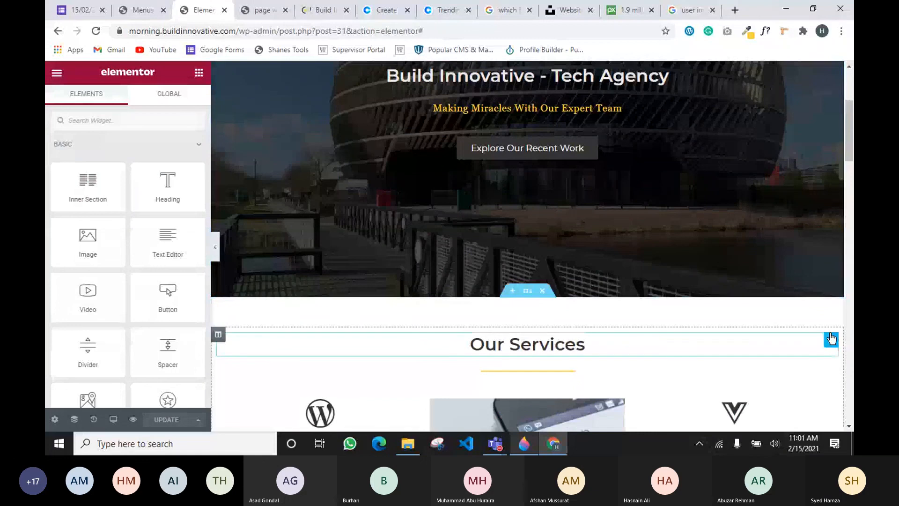
left_click(831, 342)
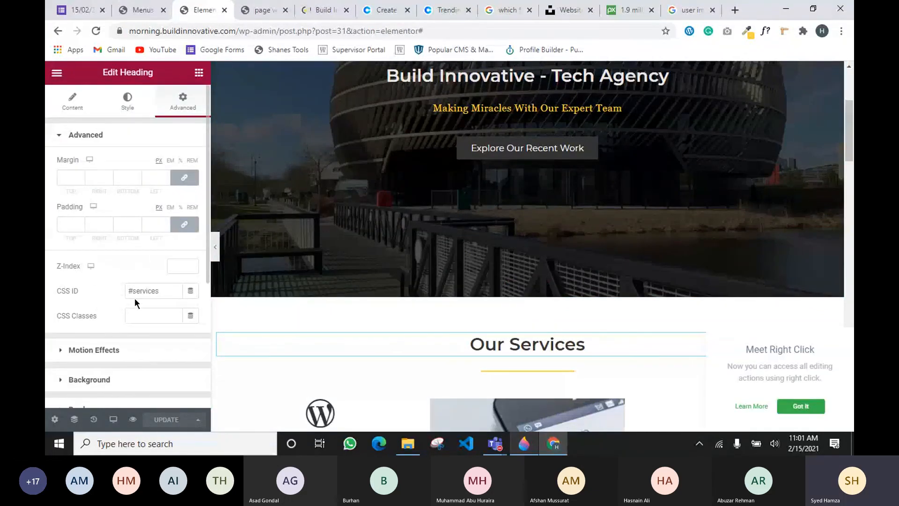
double_click(128, 291)
key("BackSpace")
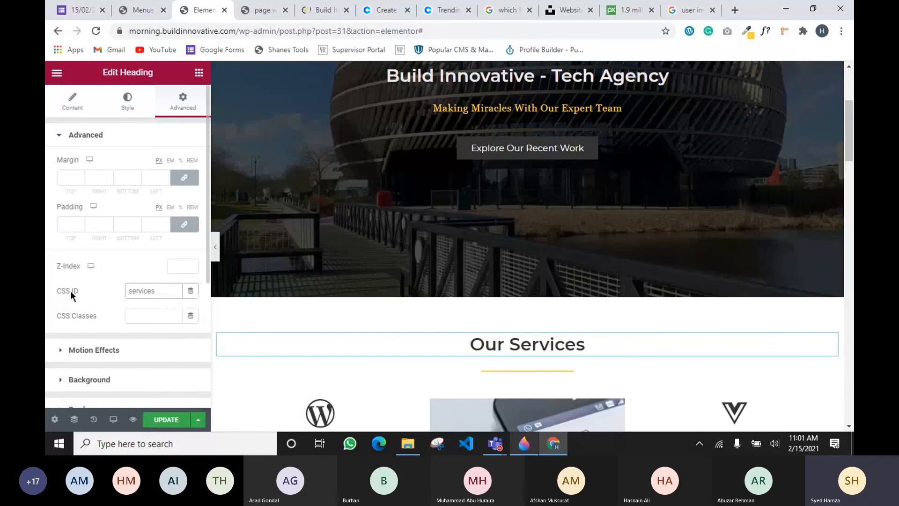
left_click_drag(71, 290, 77, 291)
left_click(168, 420)
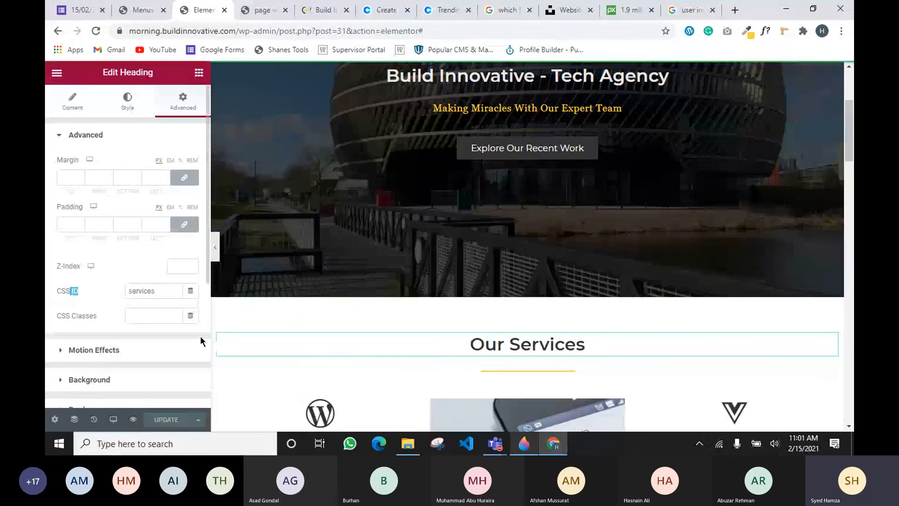
Retest the Services menu link and scroll to confirm it reaches Our Services
scroll(390, 305, "up", 4)
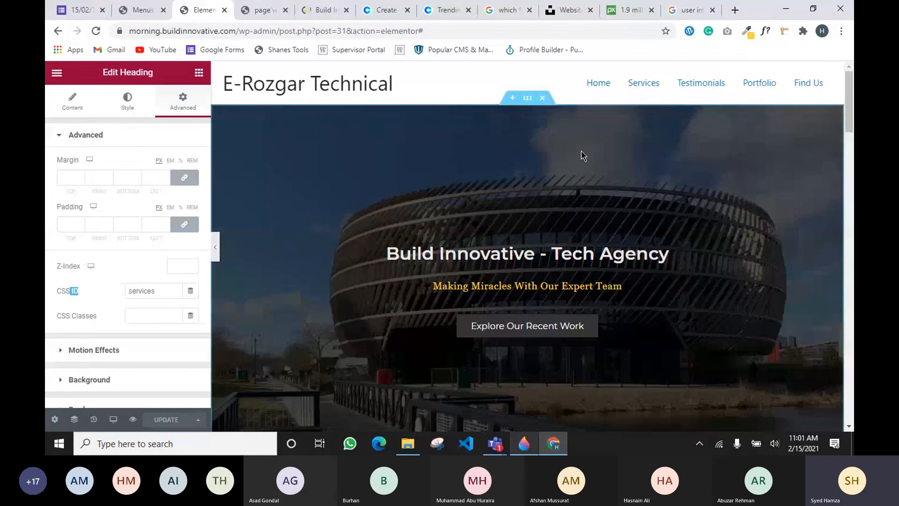
left_click(632, 90)
left_click(645, 81)
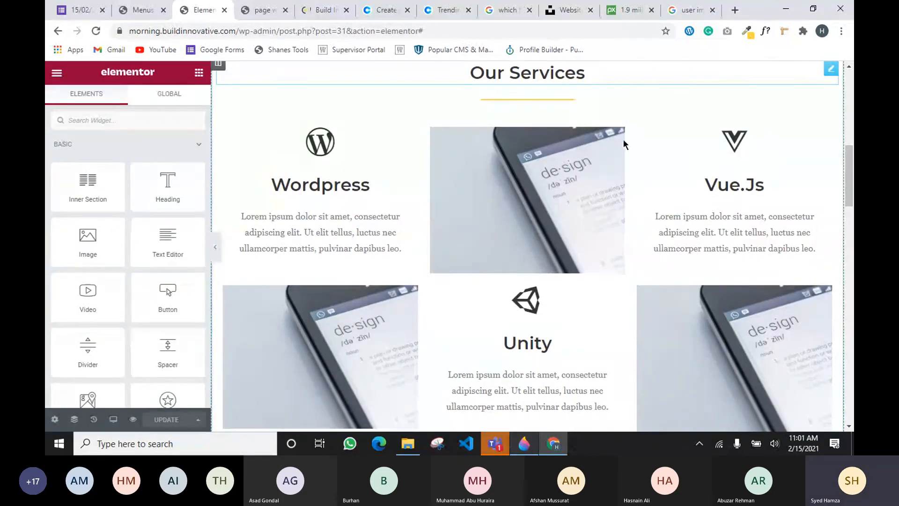
scroll(623, 139, "up", 8)
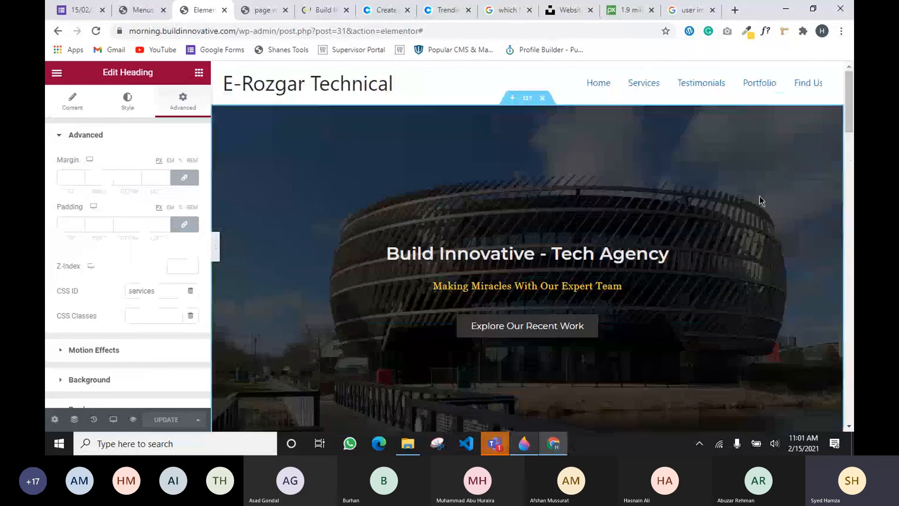
left_click(643, 82)
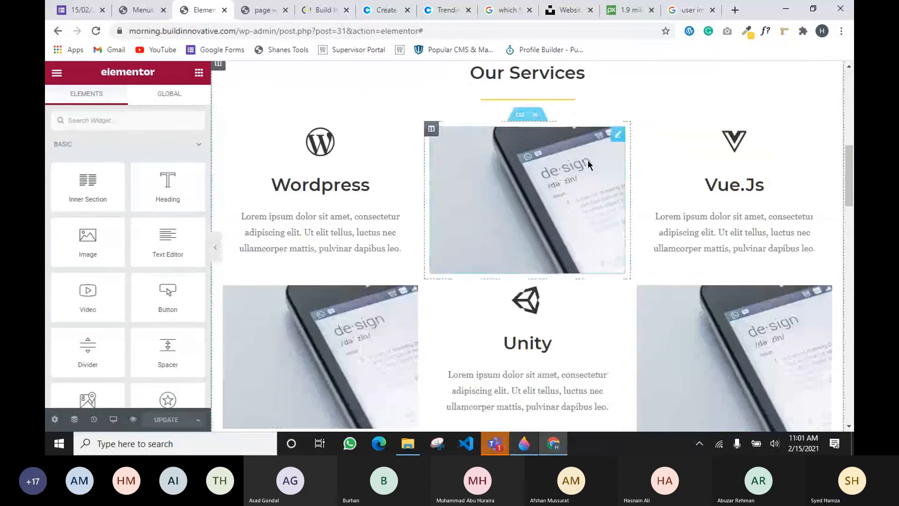
scroll(534, 252, "down", 1)
scroll(534, 257, "down", 3)
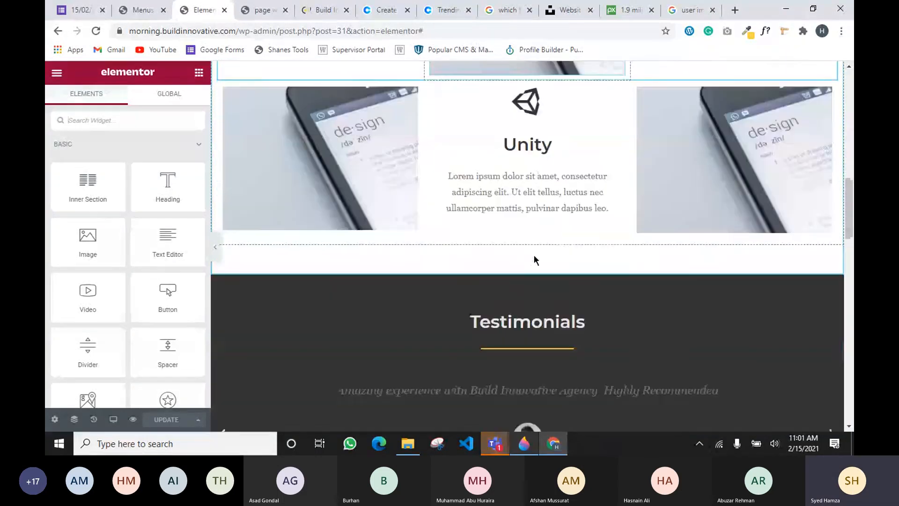
scroll(531, 262, "up", 12)
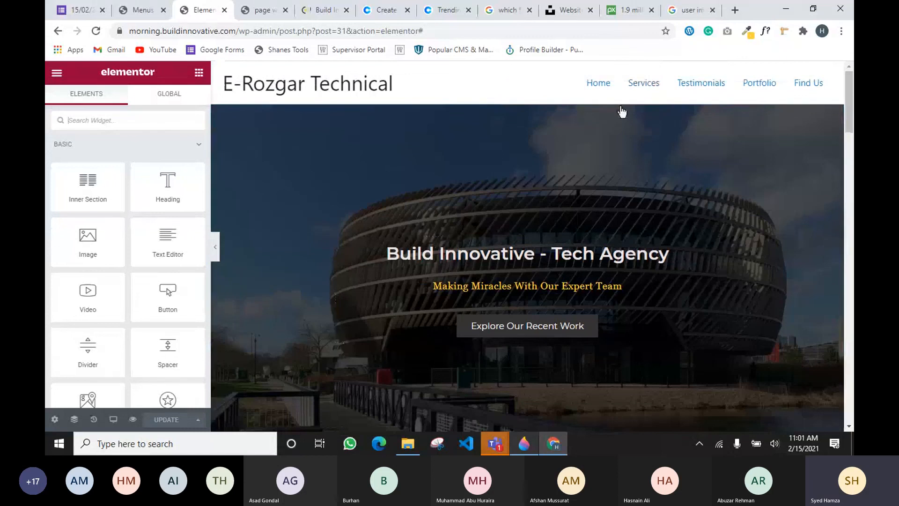
scroll(636, 208, "down", 12)
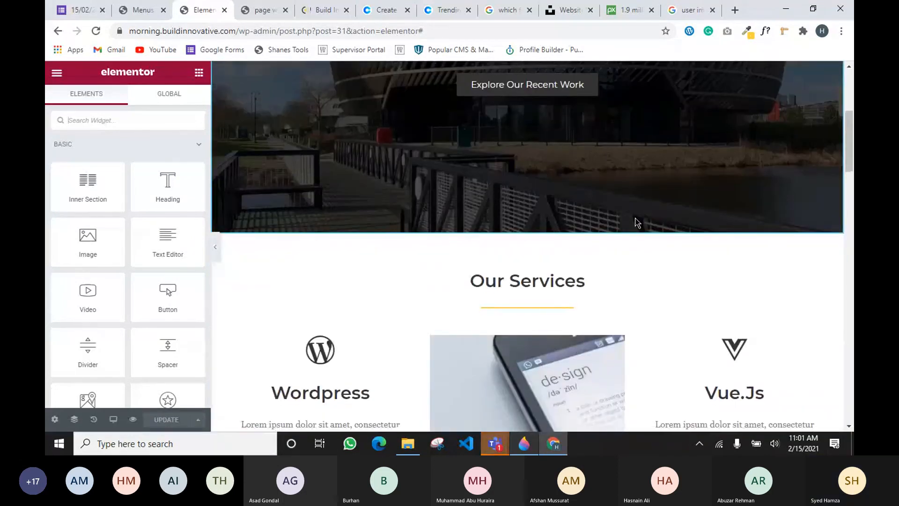
scroll(594, 255, "down", 5)
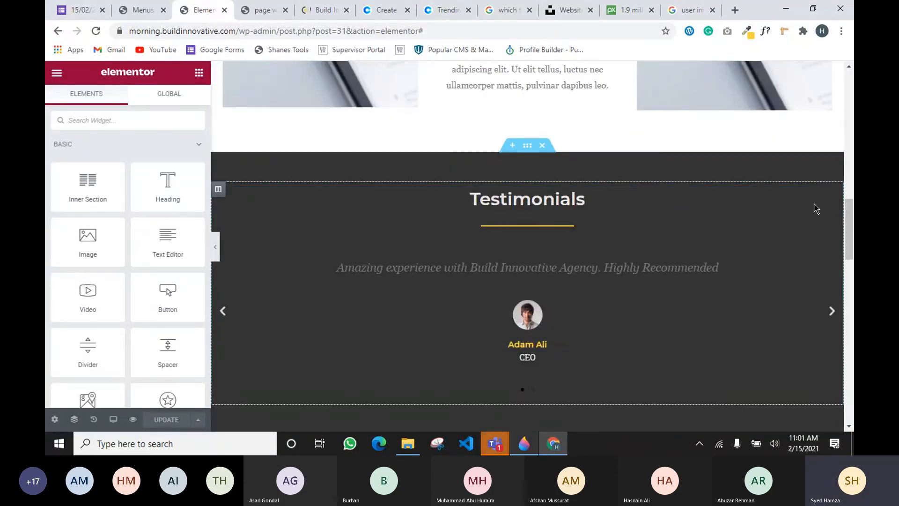
Set the Testimonials heading's CSS ID to testimonials, matching its #testimonials menu link, and update the page
left_click(829, 195)
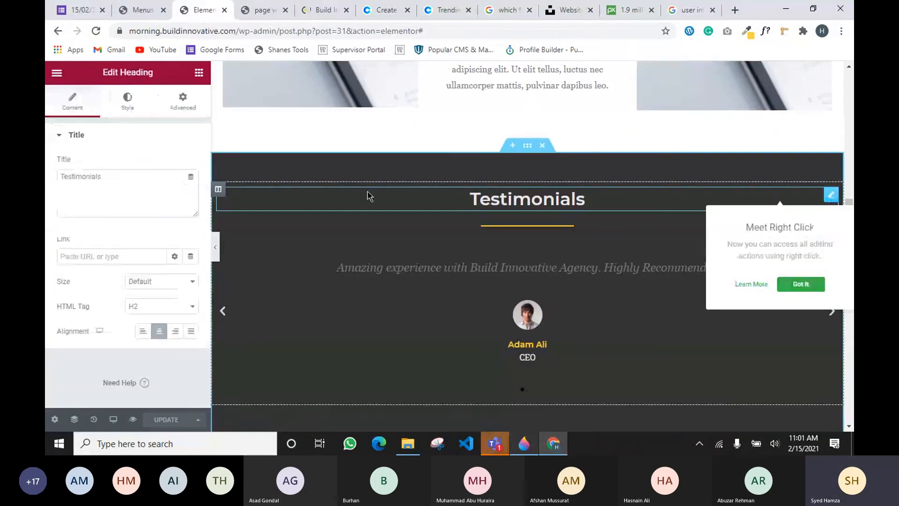
left_click(182, 101)
left_click(141, 294)
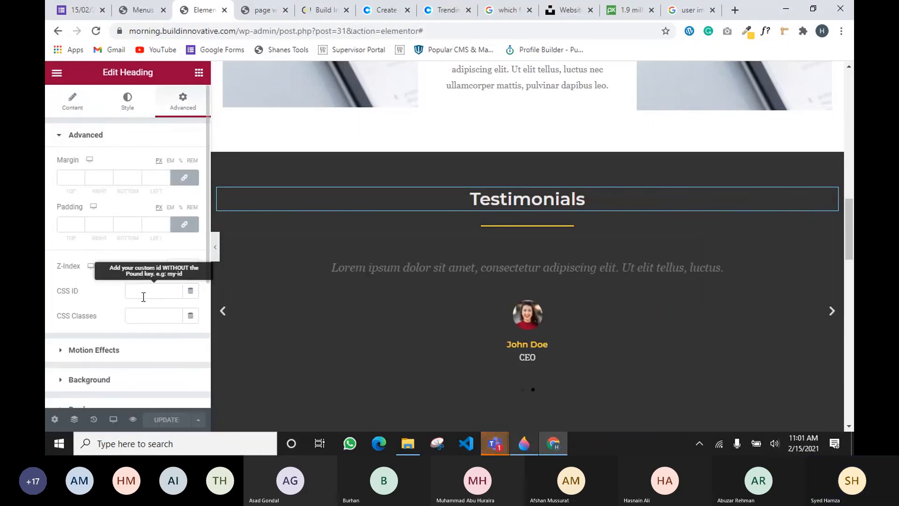
type("testimonials")
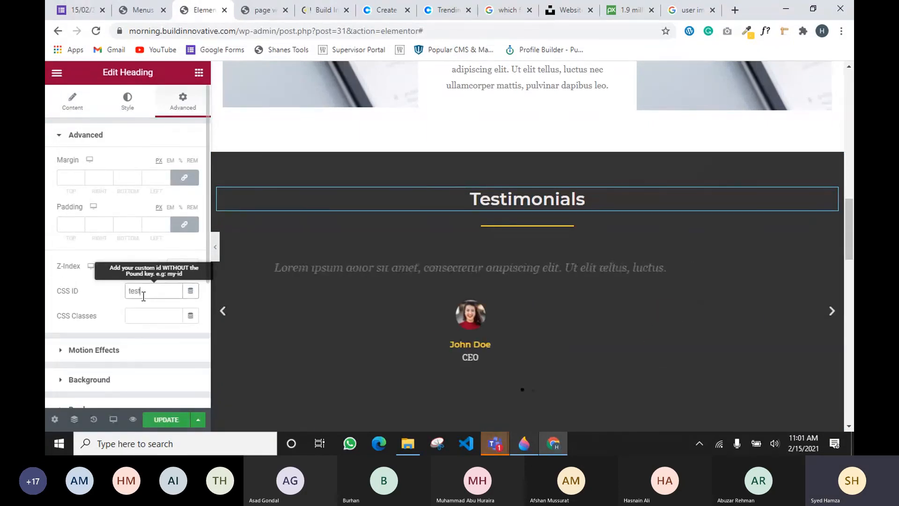
left_click(133, 10)
scroll(562, 187, "down", 3)
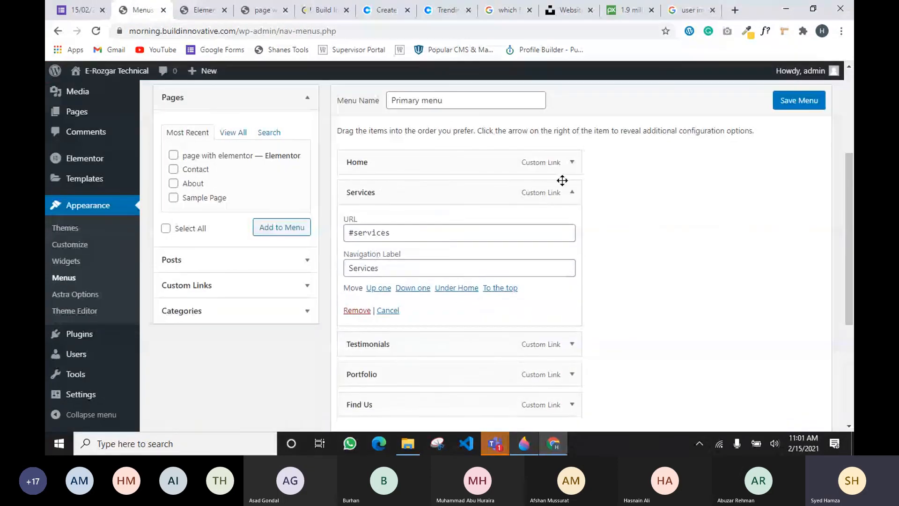
left_click(571, 192)
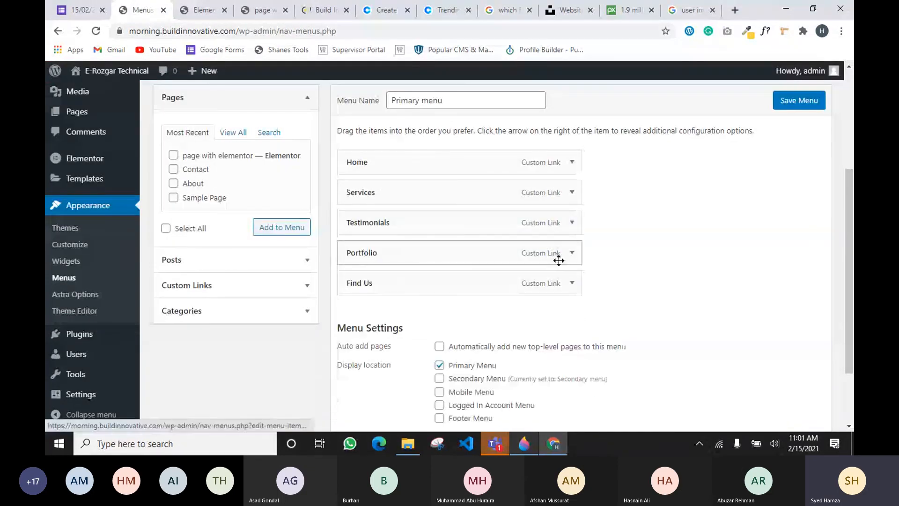
left_click(570, 224)
double_click(381, 262)
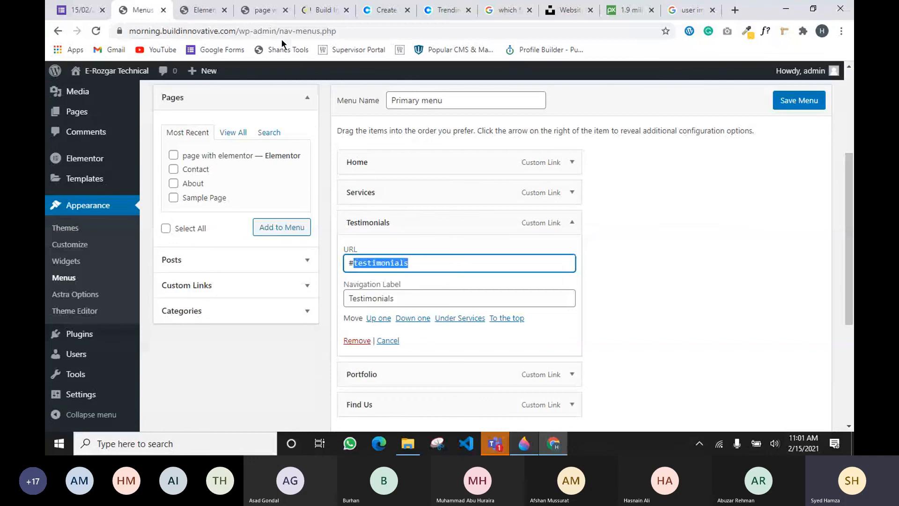
left_click(212, 12)
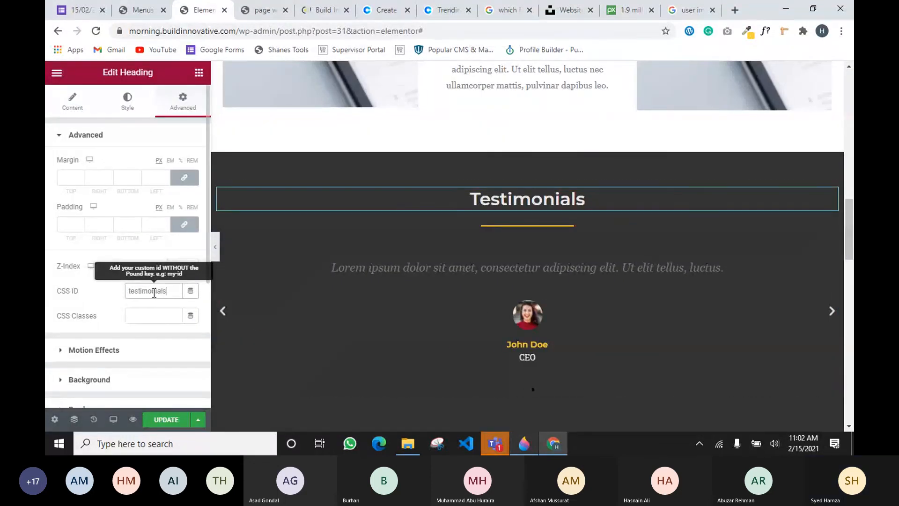
left_click(169, 421)
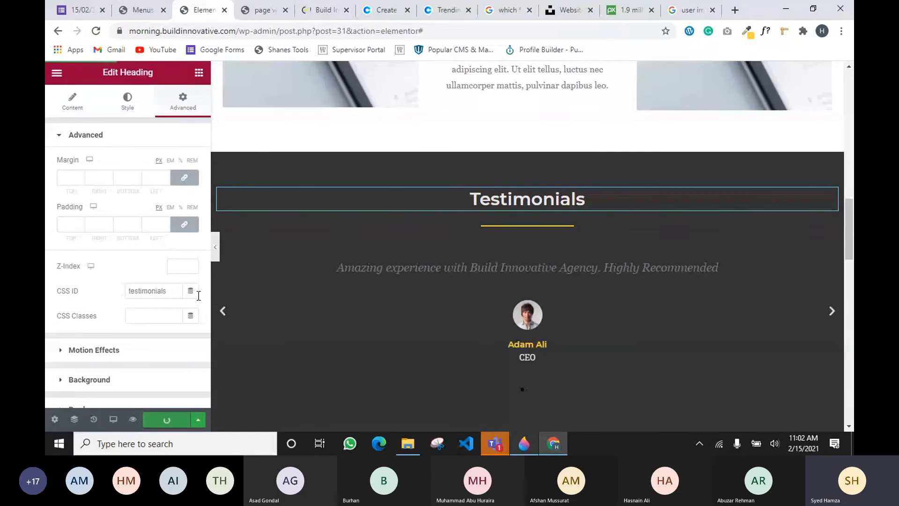
Expand the Portfolio menu item and select the portfolio anchor name in its URL
left_click(143, 11)
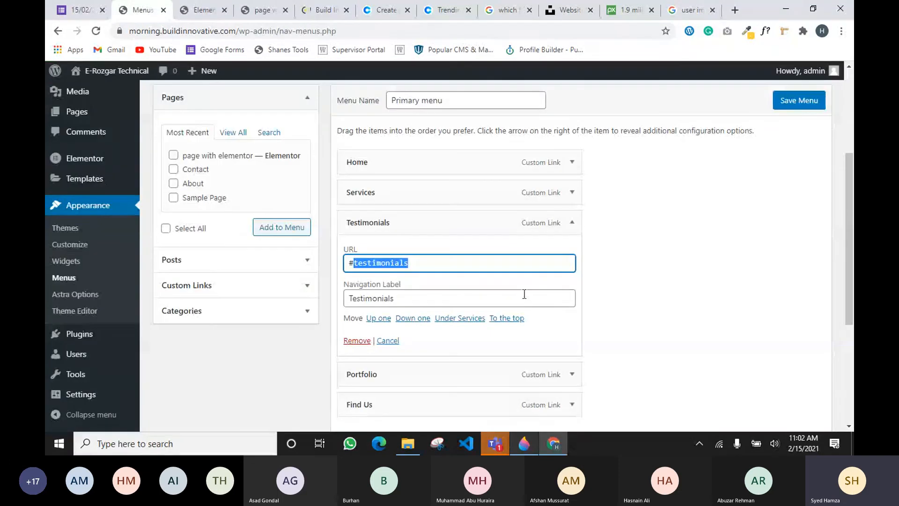
left_click(571, 225)
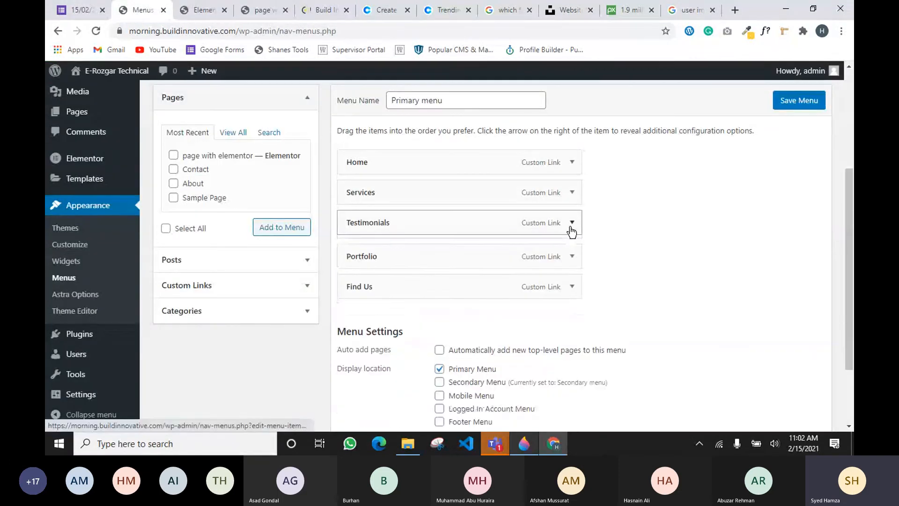
left_click(571, 253)
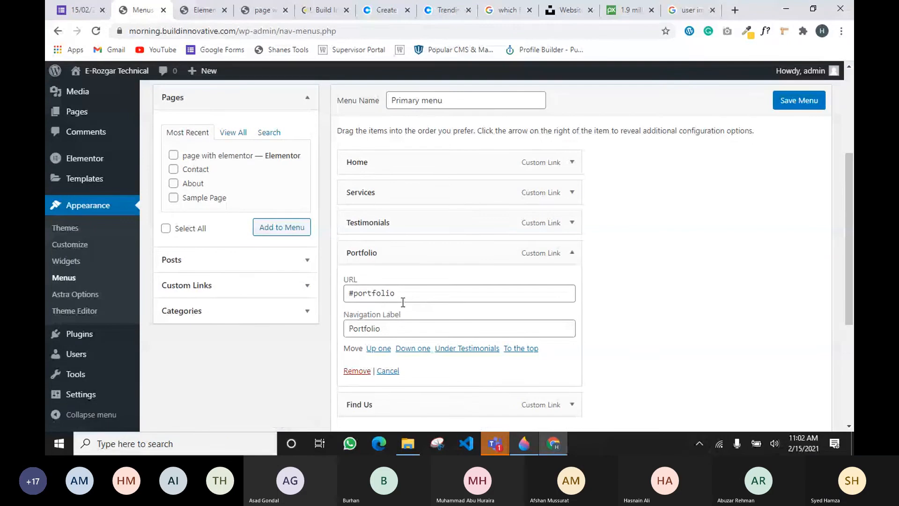
left_click_drag(353, 293, 424, 292)
key("ctrl+c")
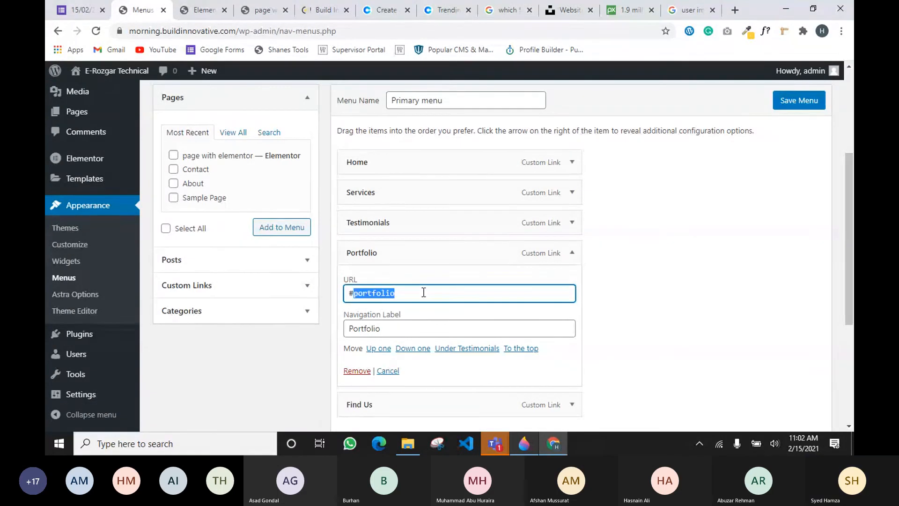
Paste portfolio as the Our Portfolio heading's CSS ID and update the page
left_click(199, 9)
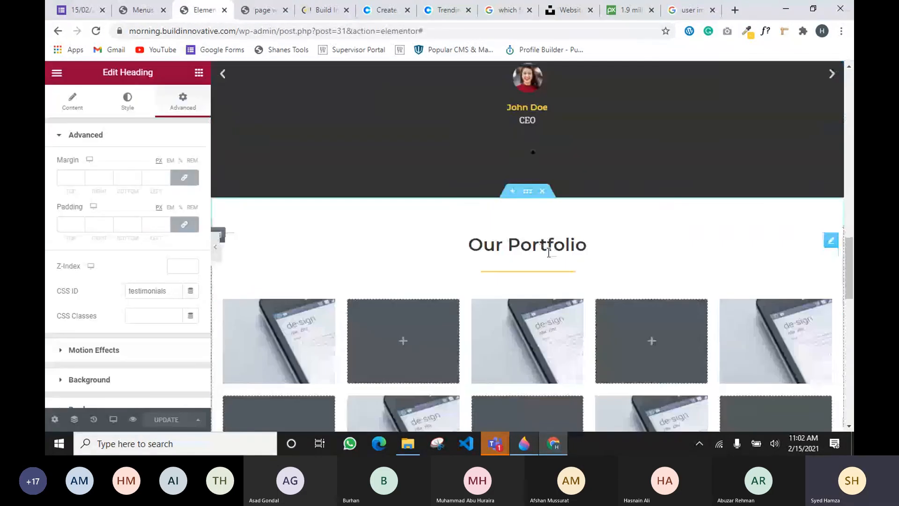
left_click(831, 181)
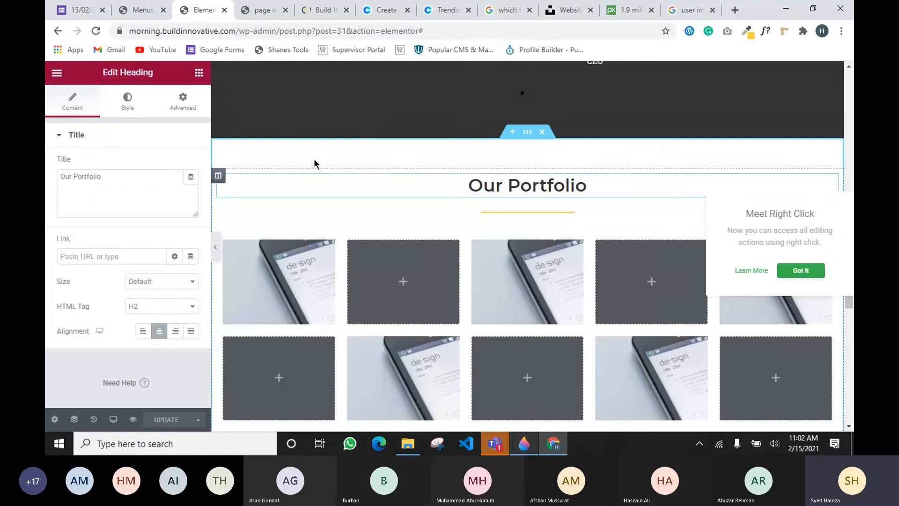
left_click(180, 103)
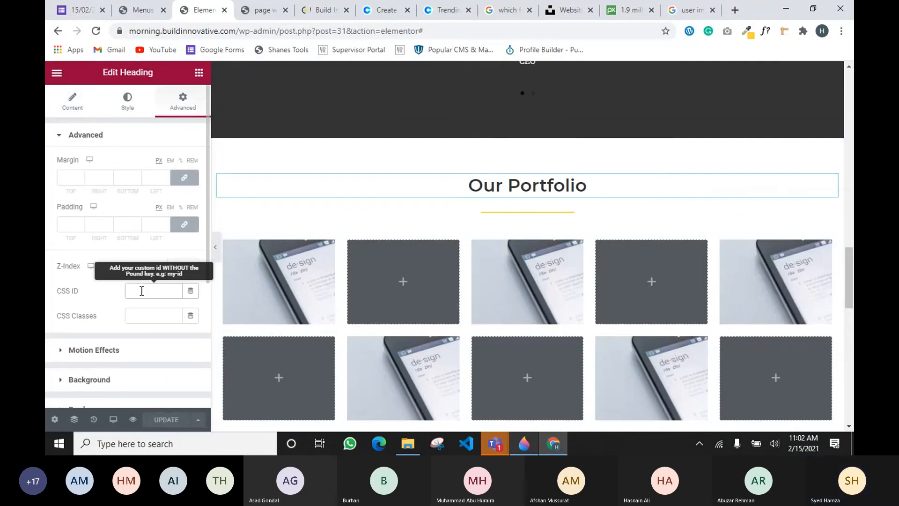
left_click(140, 291)
key("ctrl+v")
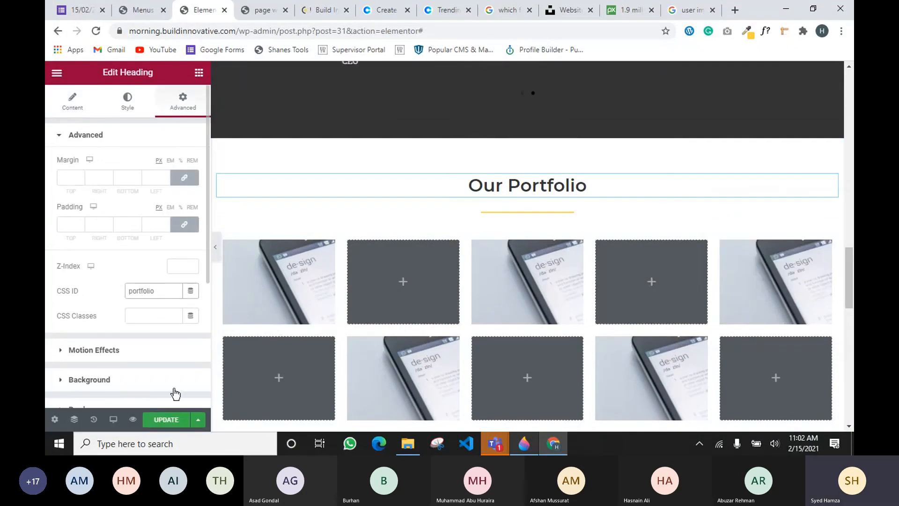
left_click(167, 420)
scroll(702, 234, "down", 7)
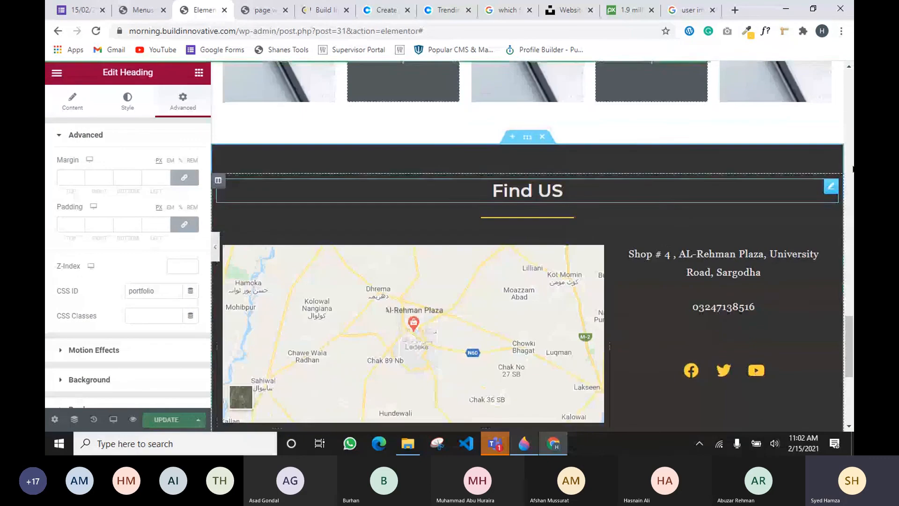
Give the Find US heading the CSS ID findus and update the page
left_click(830, 186)
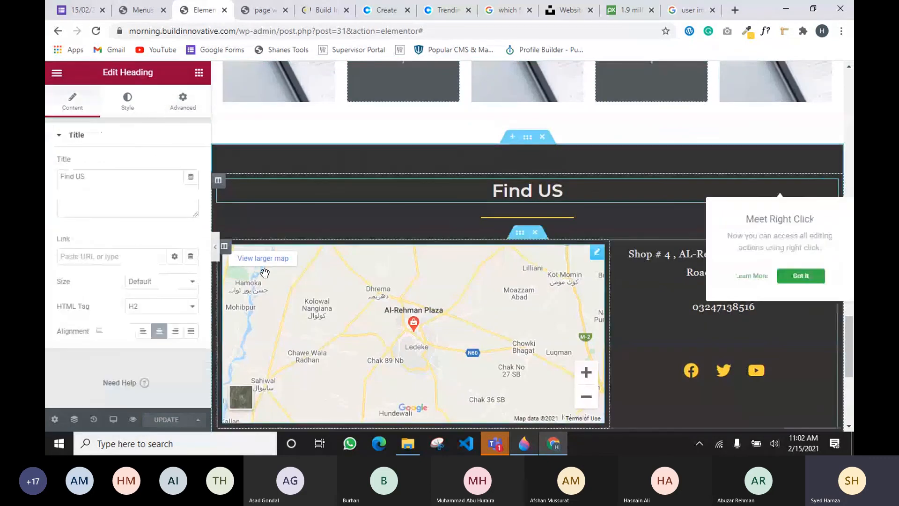
left_click(183, 101)
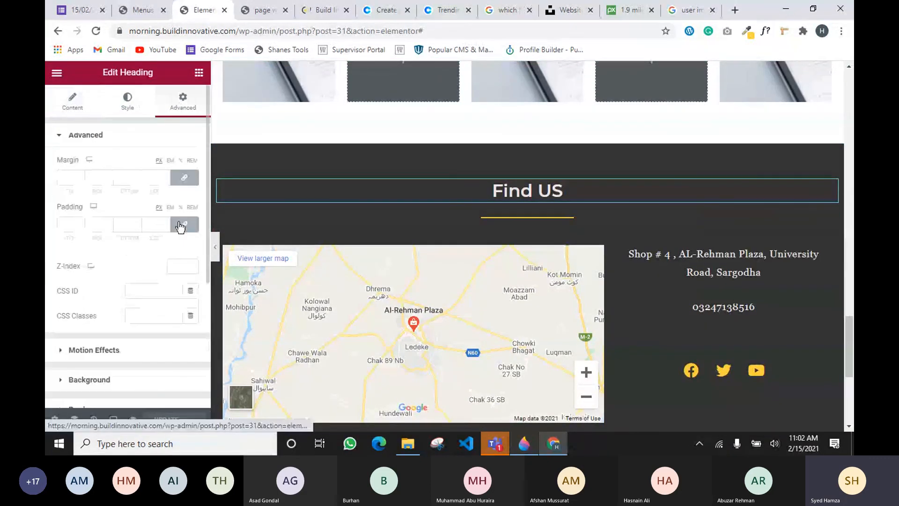
left_click(149, 288)
type("find")
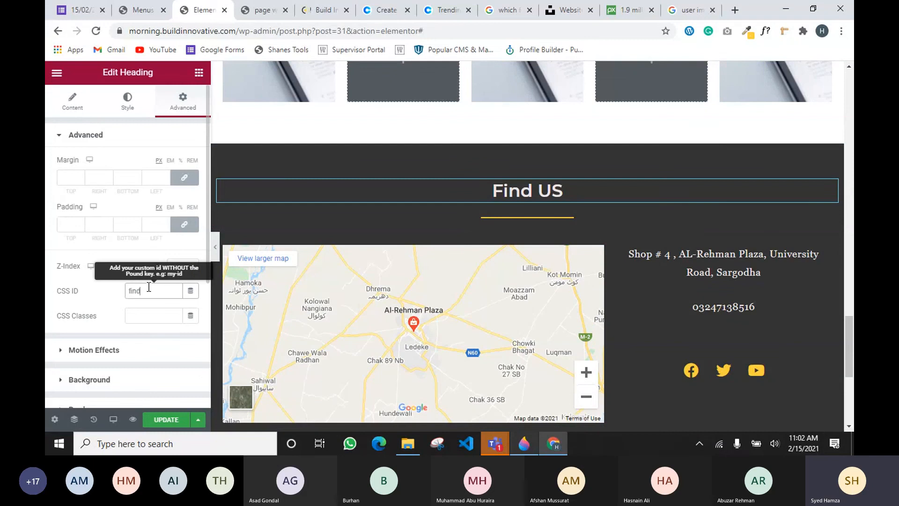
type("us")
left_click(170, 421)
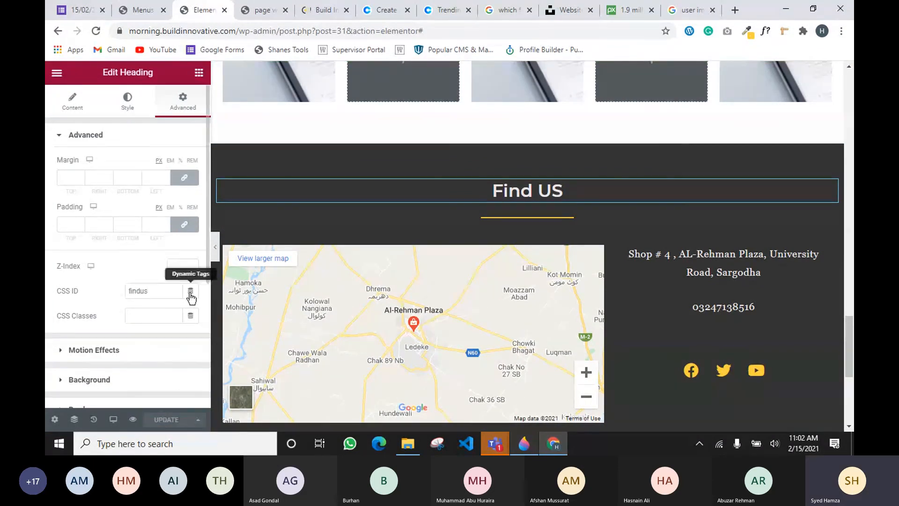
Glance at the live page preview, then return to the Elementor editor
scroll(255, 274, "up", 6)
scroll(250, 278, "up", 8)
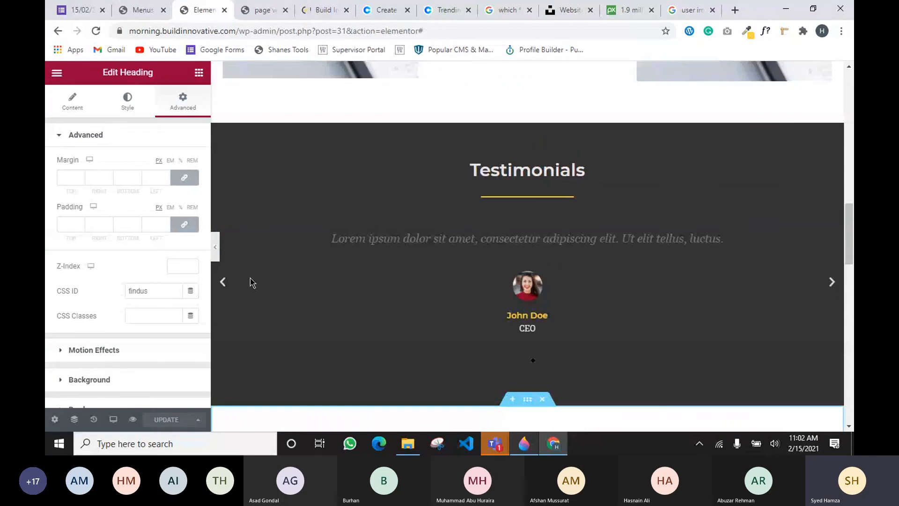
left_click(262, 10)
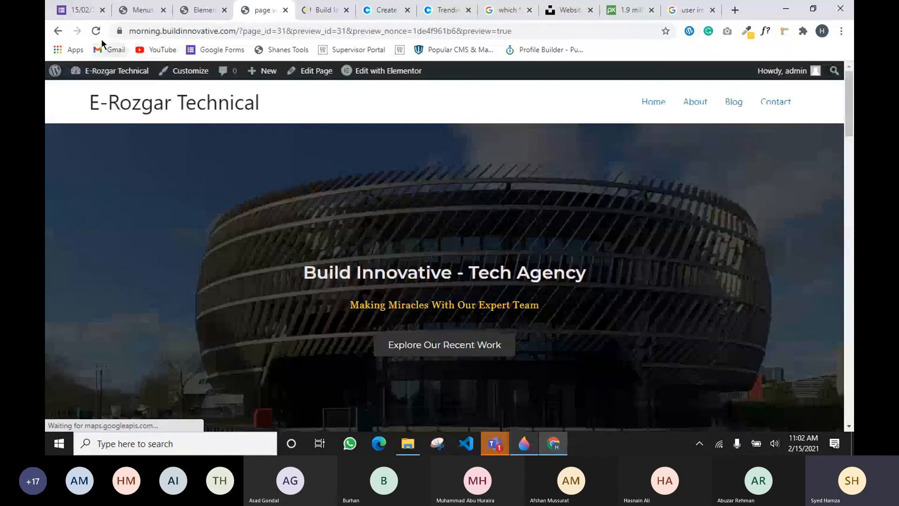
left_click(218, 5)
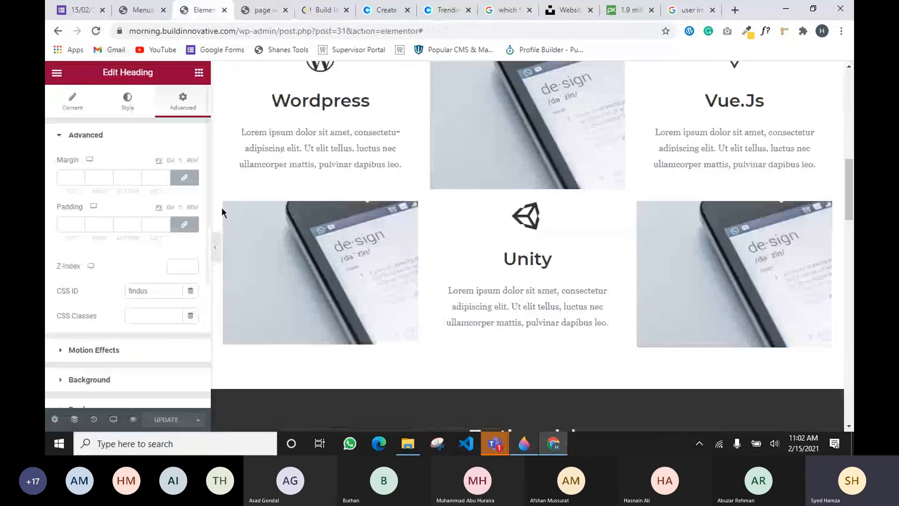
scroll(221, 207, "up", 6)
scroll(243, 142, "up", 5)
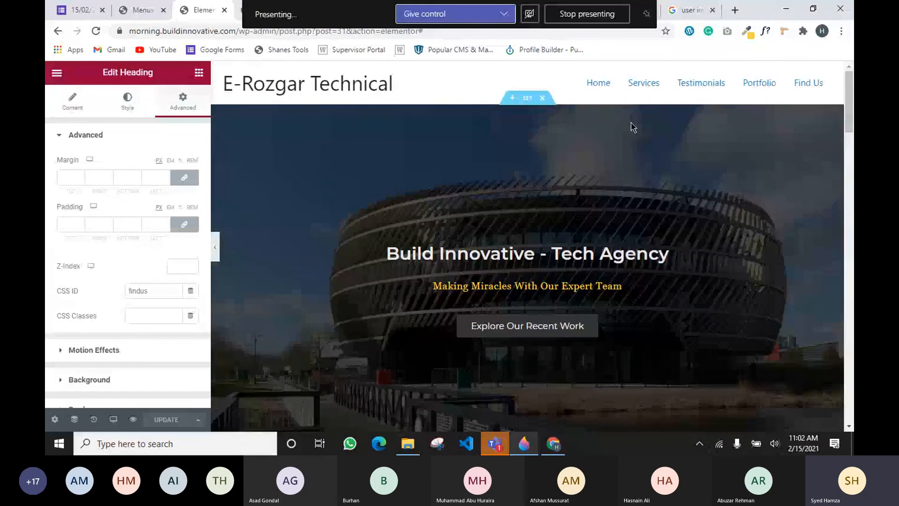
Test that the Services, Testimonials, Portfolio and Find Us links jump to their sections
left_click(648, 88)
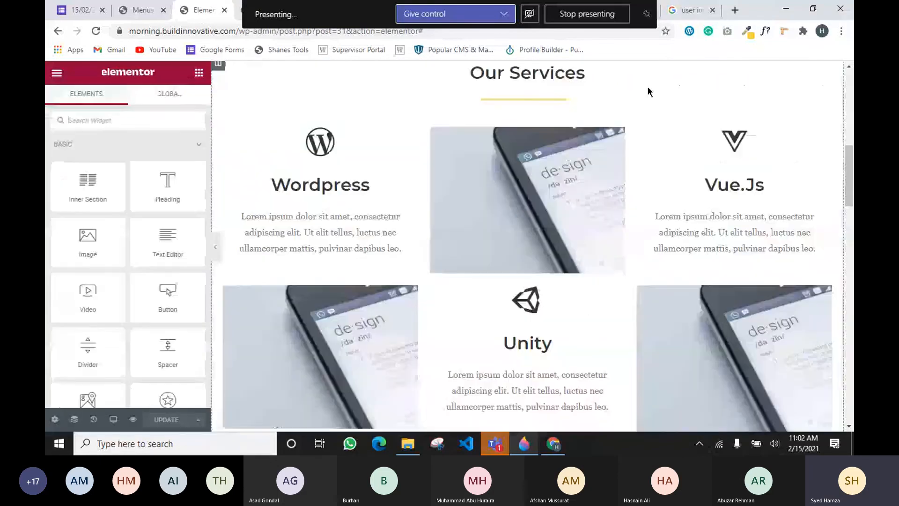
scroll(800, 195, "up", 8)
left_click(704, 84)
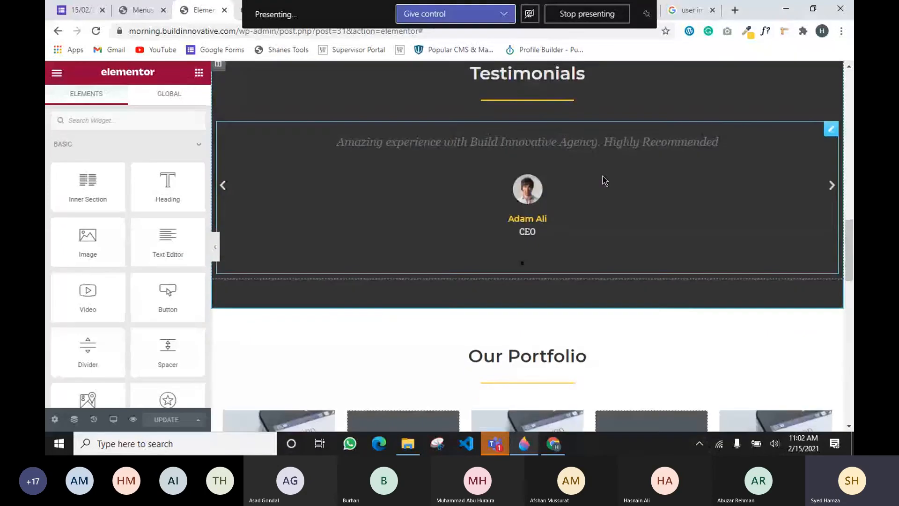
scroll(609, 187, "up", 10)
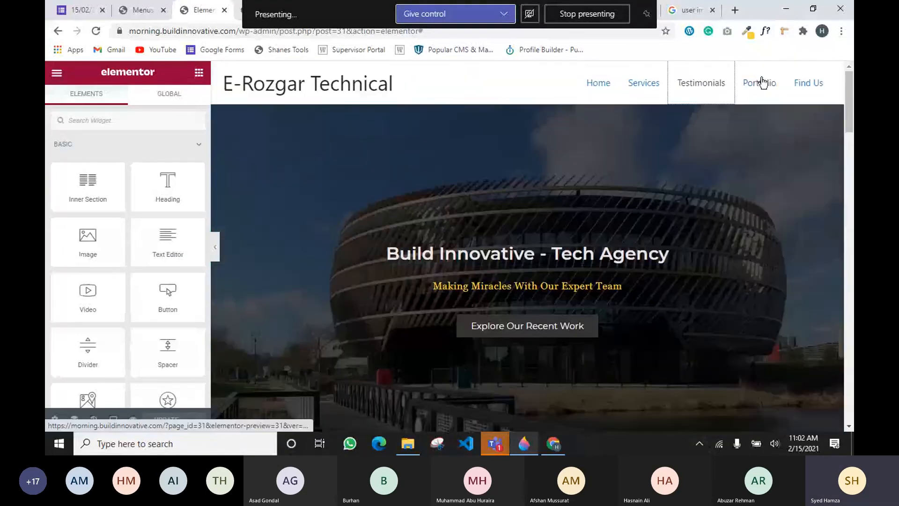
left_click(762, 83)
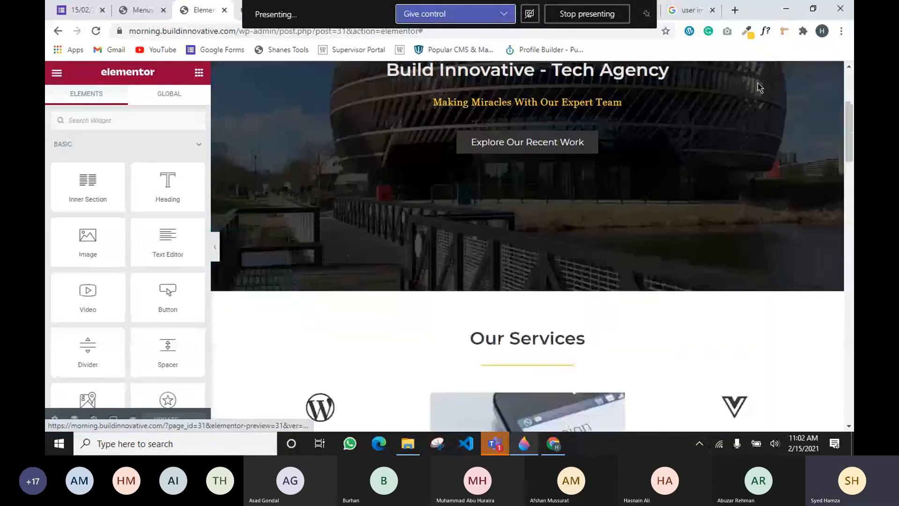
scroll(674, 281, "up", 10)
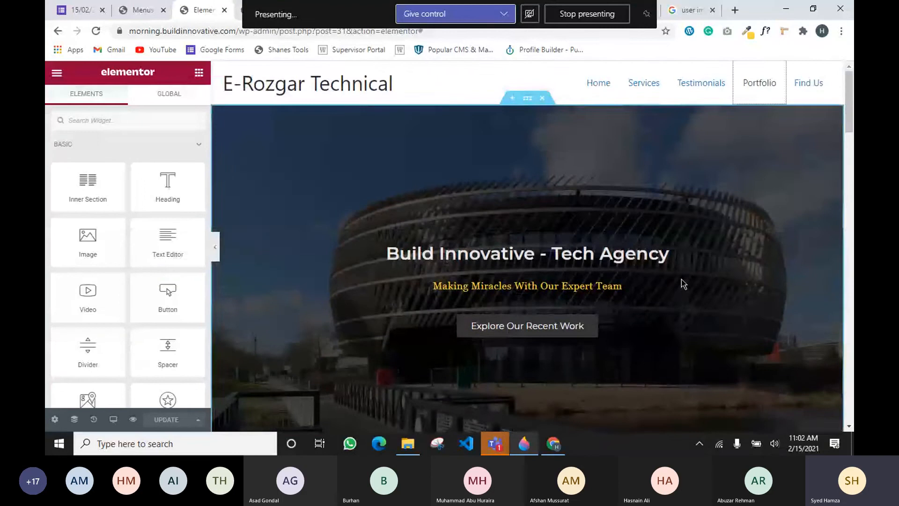
left_click(809, 81)
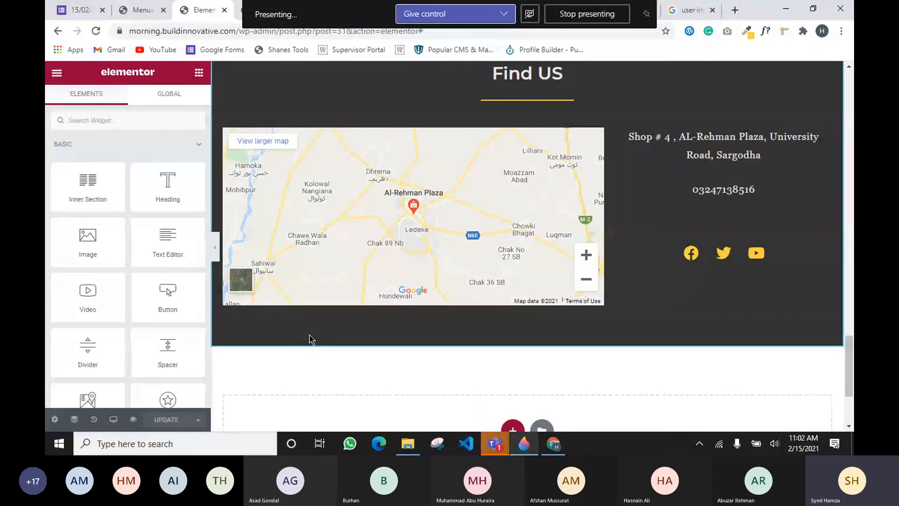
scroll(309, 339, "up", 4)
scroll(309, 339, "up", 10)
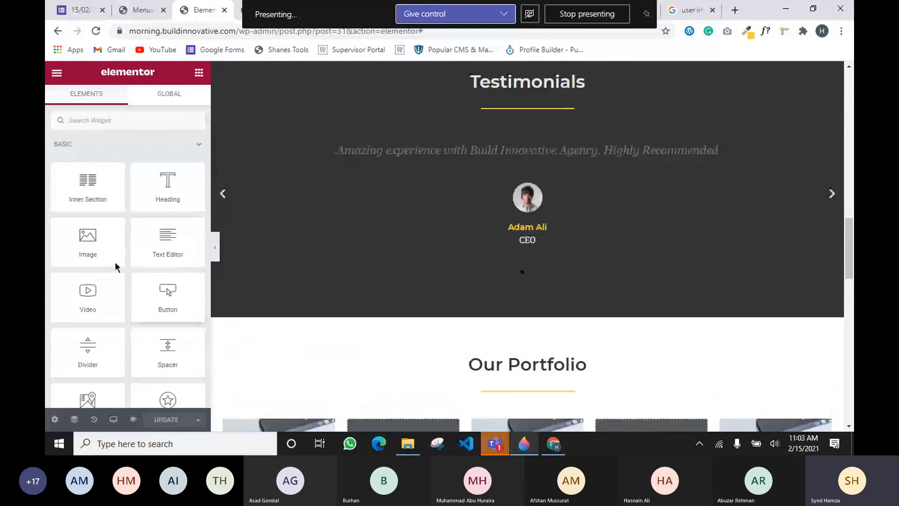
Search widgets for 'anc' and drag a Menu Anchor just above the Our Services section
left_click(83, 122)
type("anc")
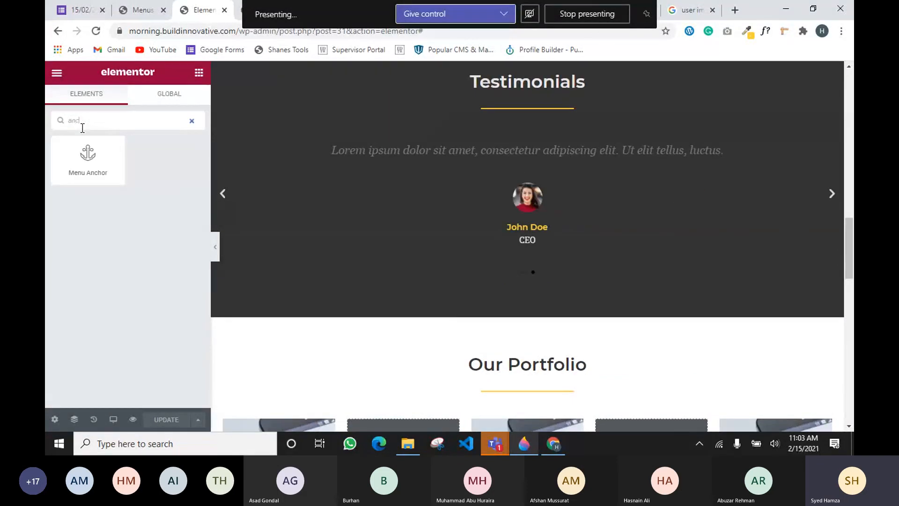
left_click_drag(88, 154, 106, 185)
scroll(402, 294, "up", 20)
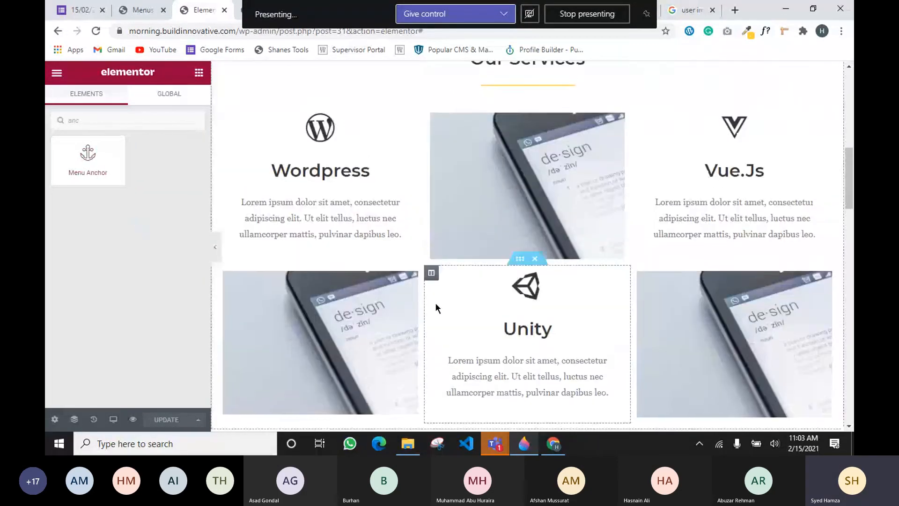
scroll(402, 292, "down", 2)
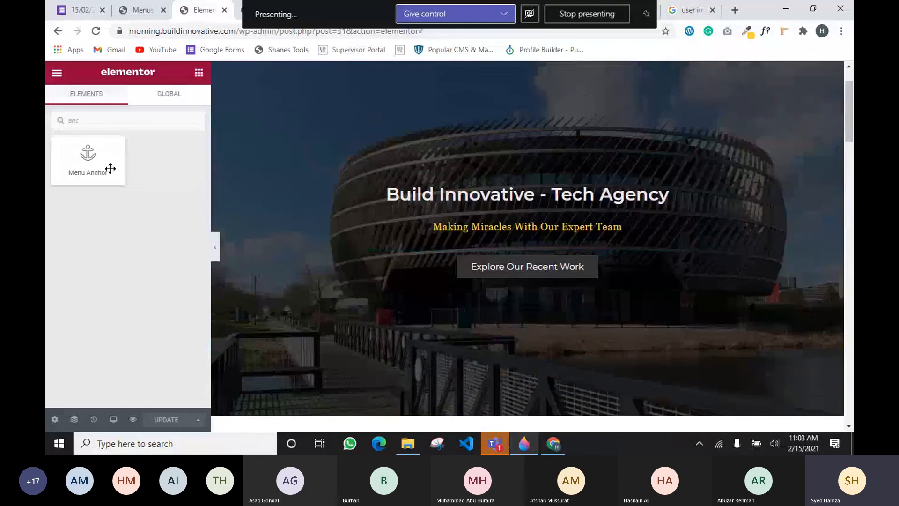
left_click_drag(110, 167, 126, 181)
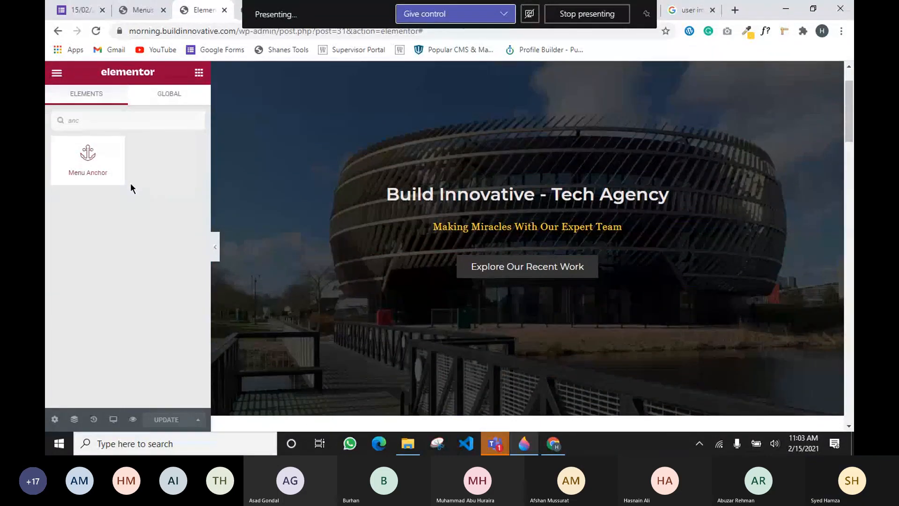
scroll(499, 223, "down", 3)
scroll(499, 222, "down", 3)
scroll(315, 204, "up", 1)
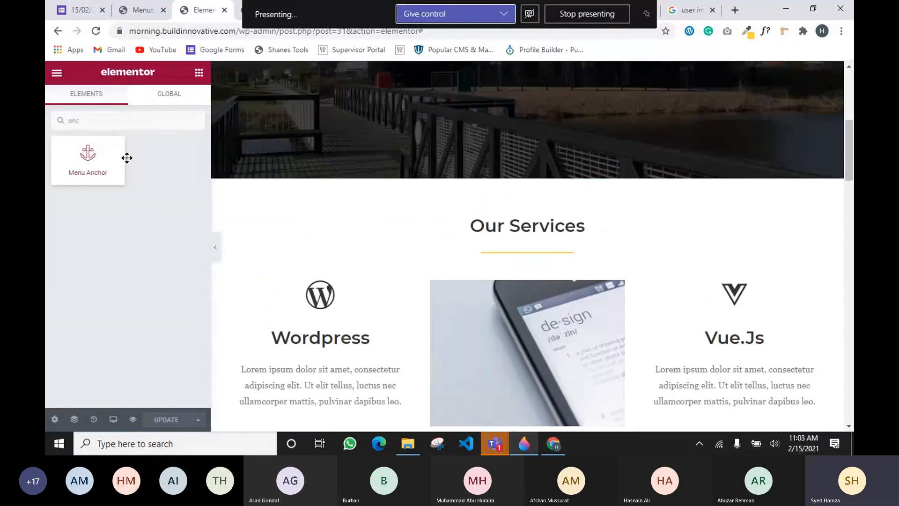
left_click_drag(89, 154, 508, 224)
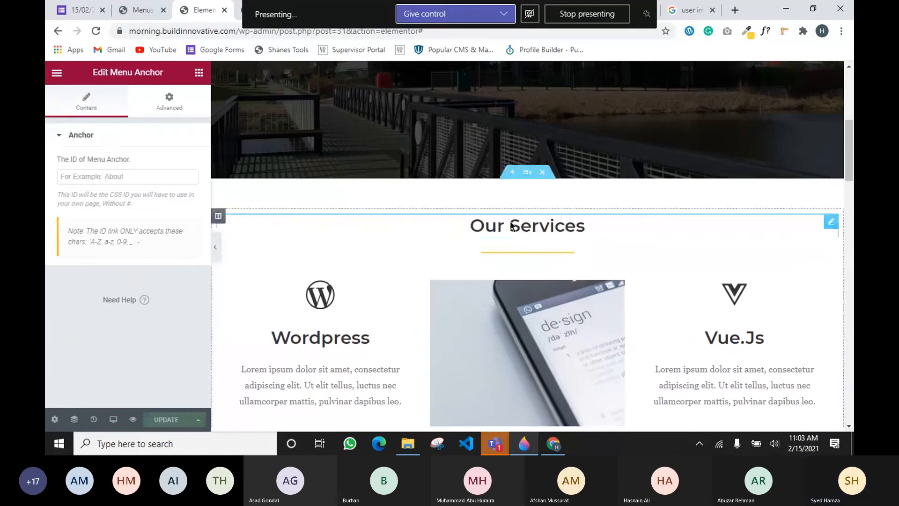
Set the menu anchor's ID to services, update the page, and test the Services link
left_click(96, 181)
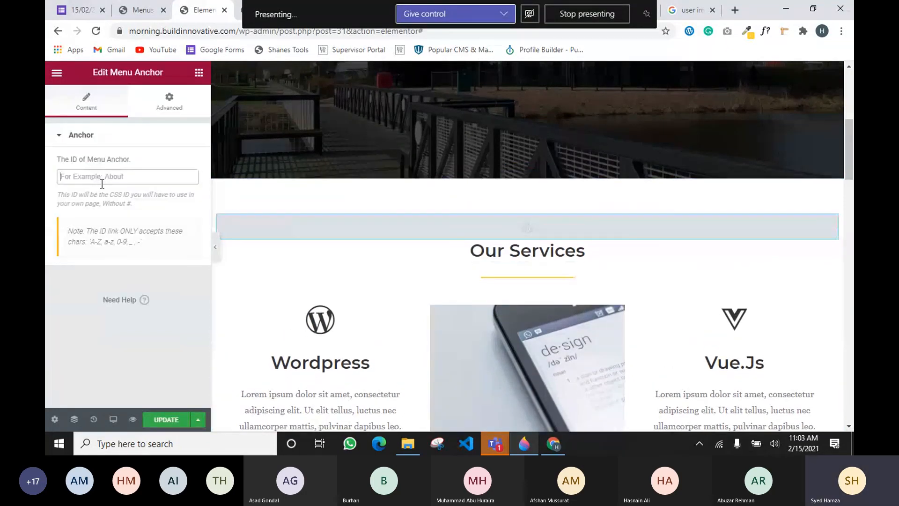
type("services")
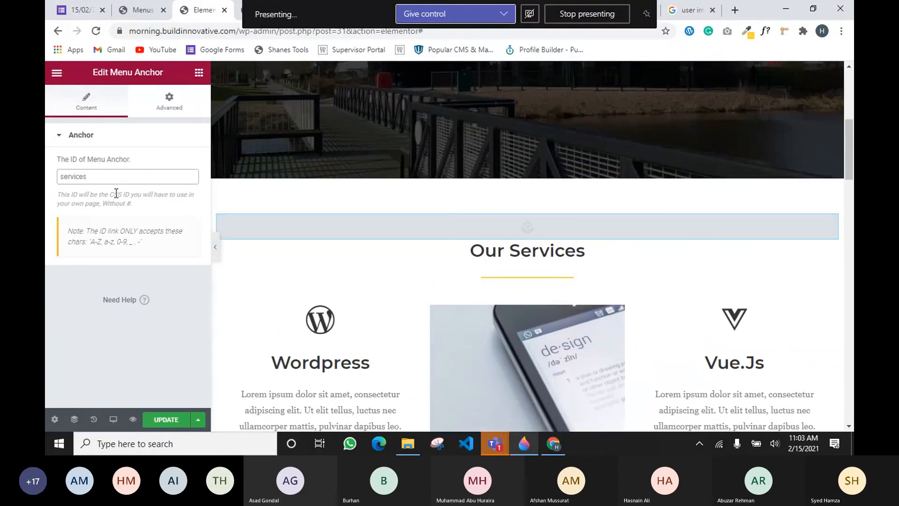
left_click(165, 419)
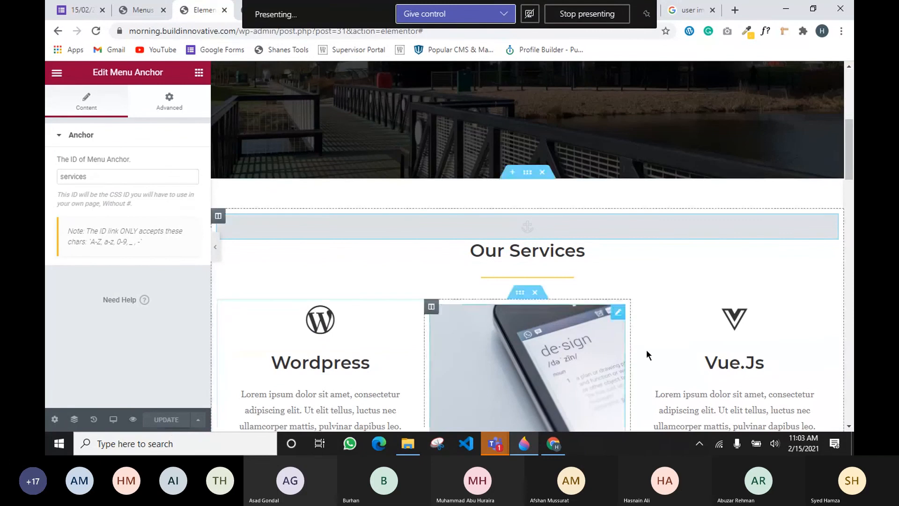
scroll(635, 207, "up", 3)
scroll(635, 207, "up", 3)
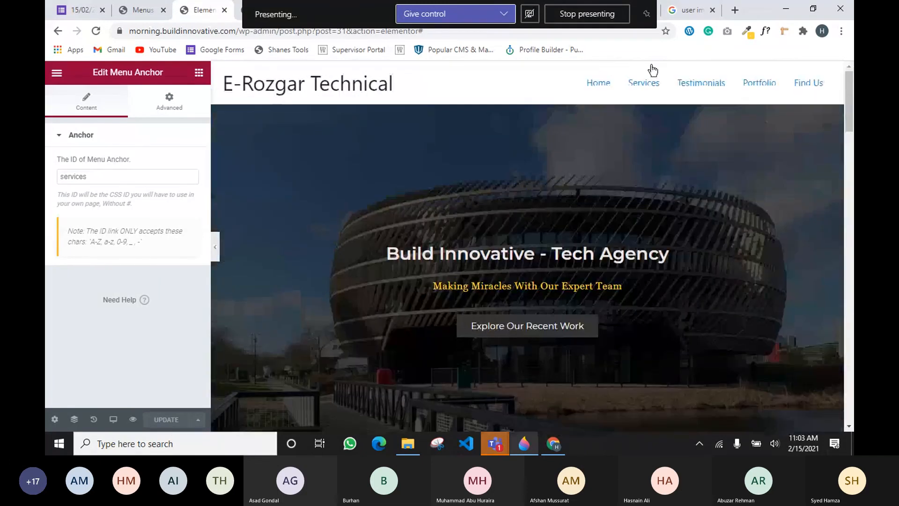
left_click(640, 87)
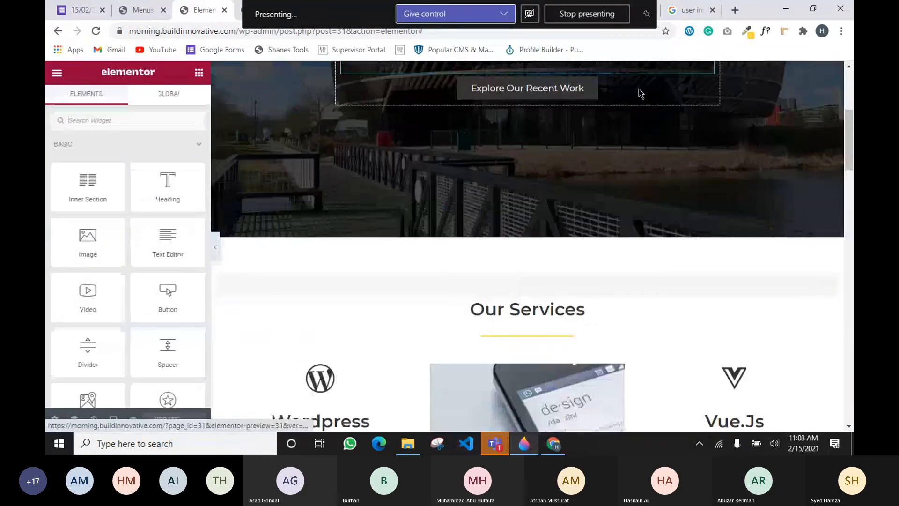
scroll(562, 122, "down", 2)
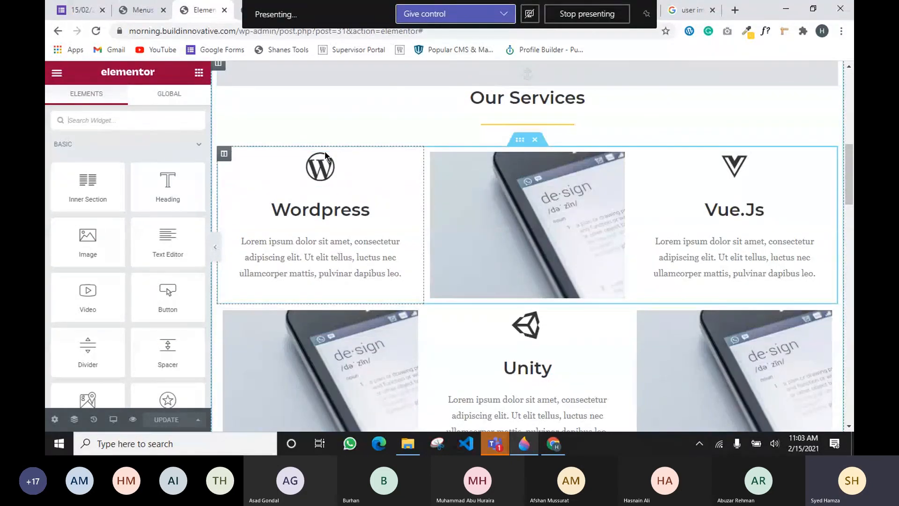
scroll(520, 77, "up", 1)
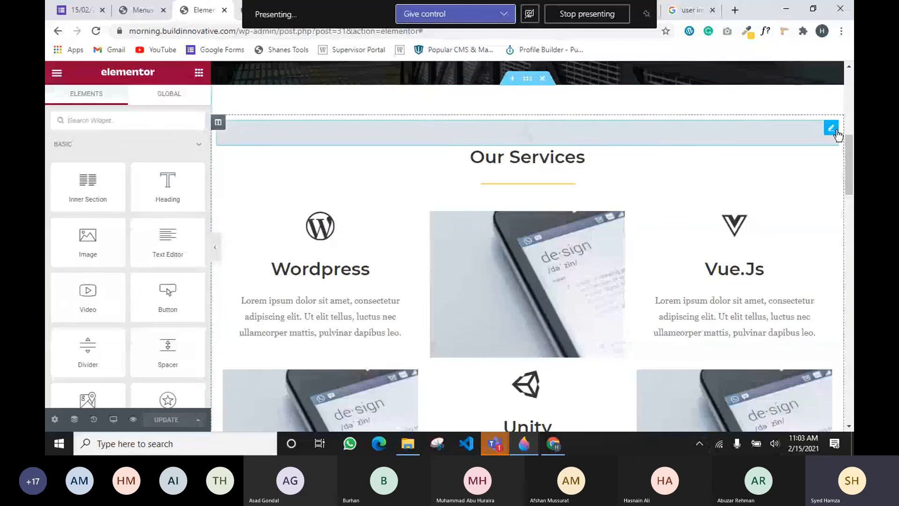
Delete the menu anchor, restore it via History's 'Menu Anchor ID Edited' entry, and preview changes
right_click(836, 133)
left_click(784, 299)
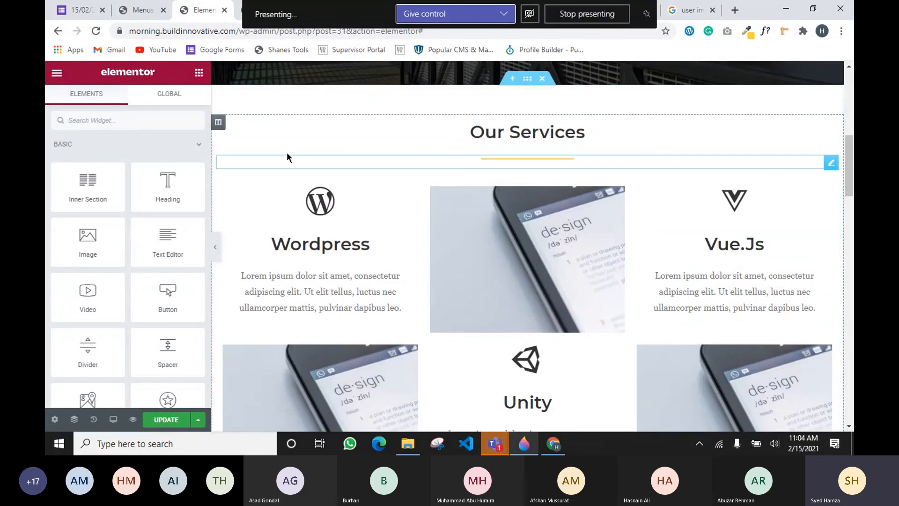
left_click(94, 419)
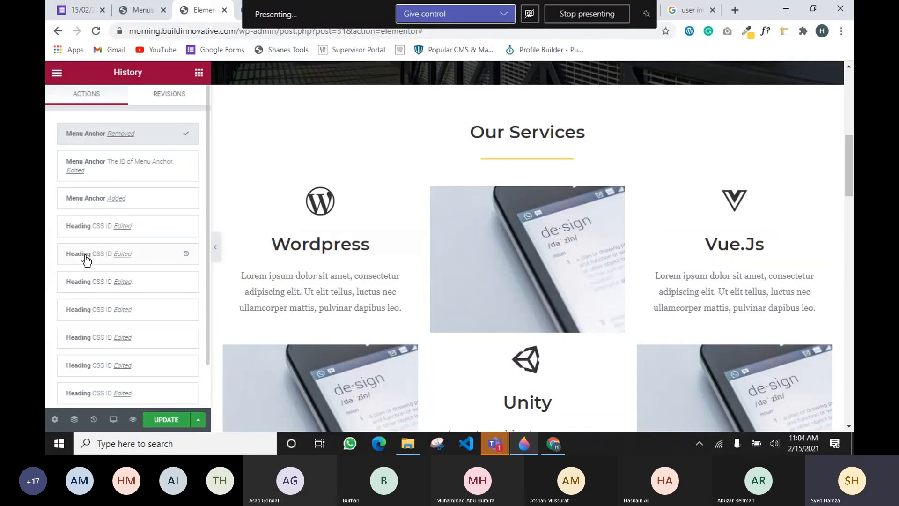
left_click(118, 169)
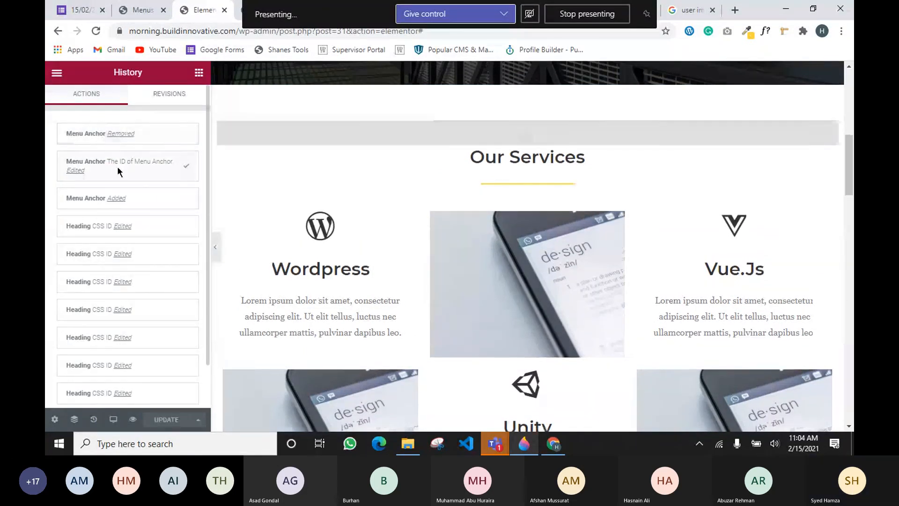
left_click(160, 419)
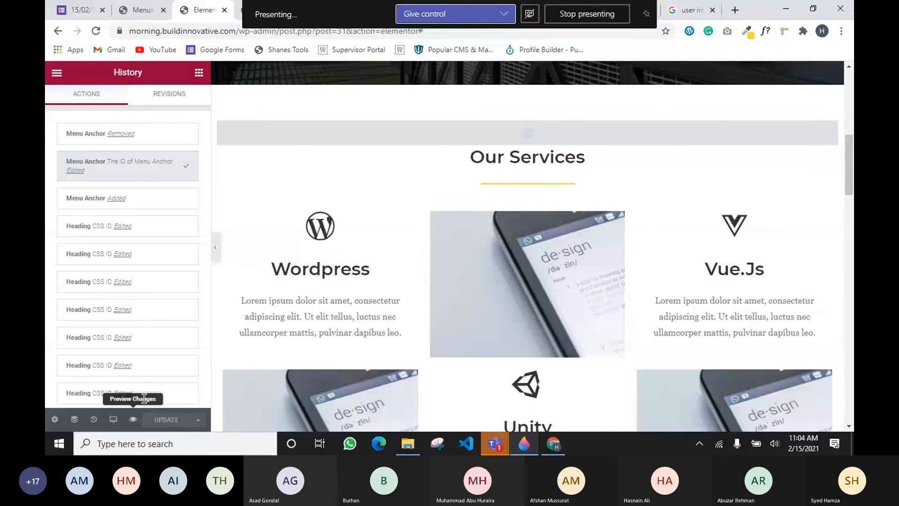
left_click(134, 420)
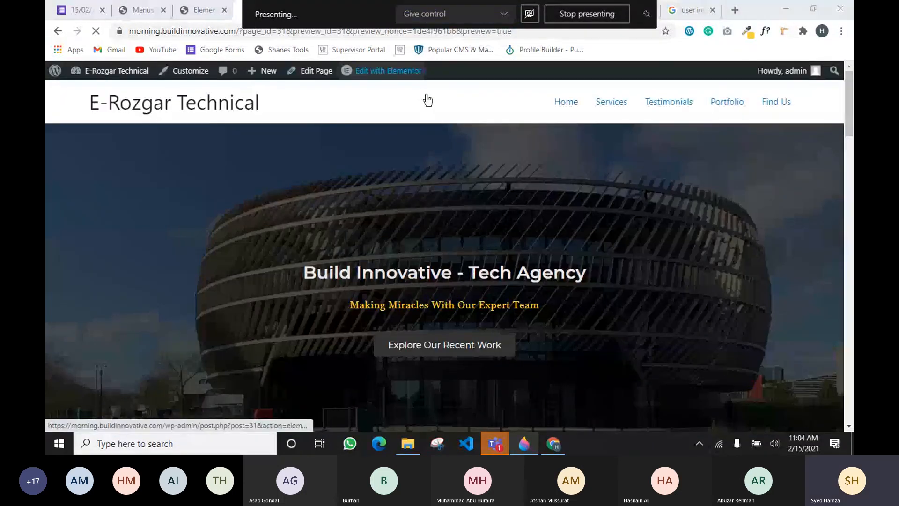
Verify on the preview page that the Services link jumps to the Our Services section
scroll(465, 162, "down", 6)
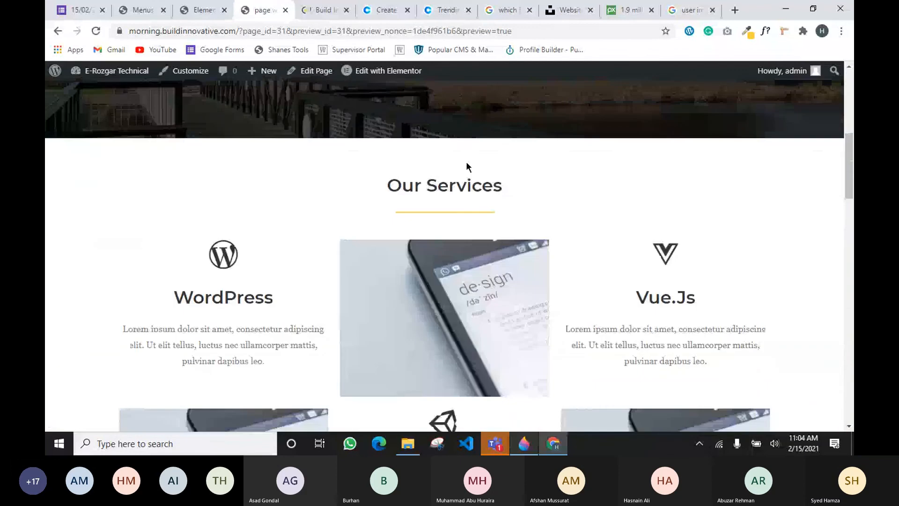
scroll(574, 188, "up", 6)
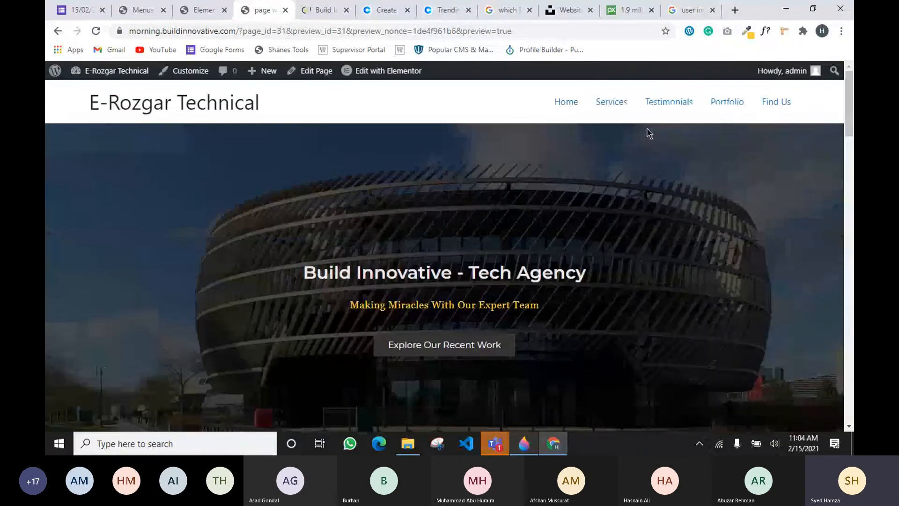
left_click(607, 107)
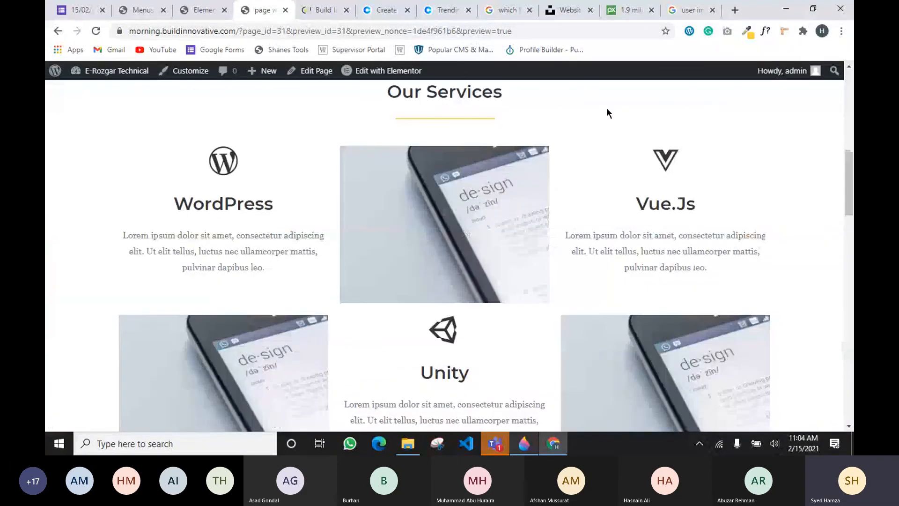
scroll(341, 142, "up", 2)
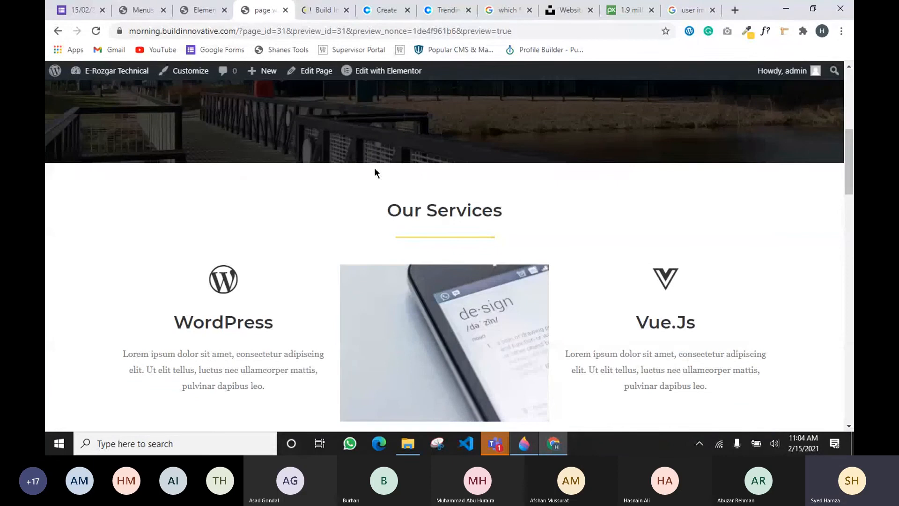
Back in the editor, test where the hero's Explore Our Recent Work button leads
left_click(199, 10)
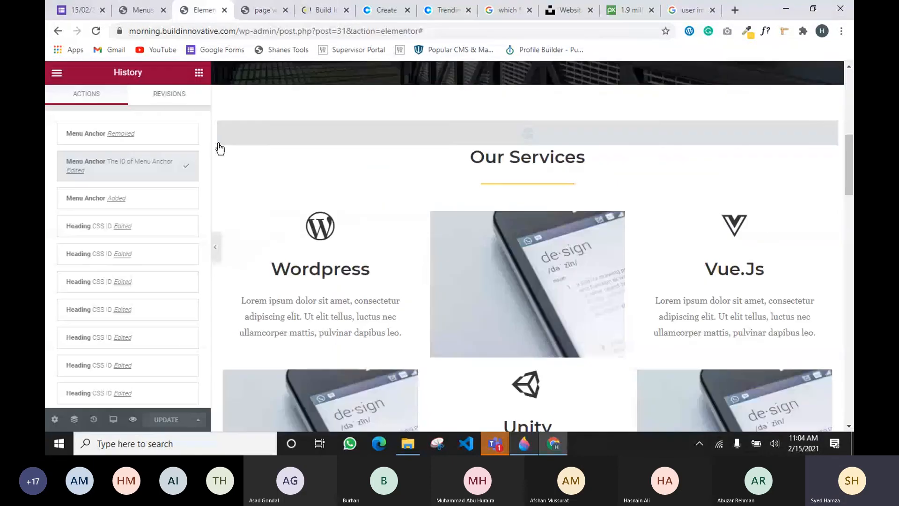
scroll(590, 257, "up", 3)
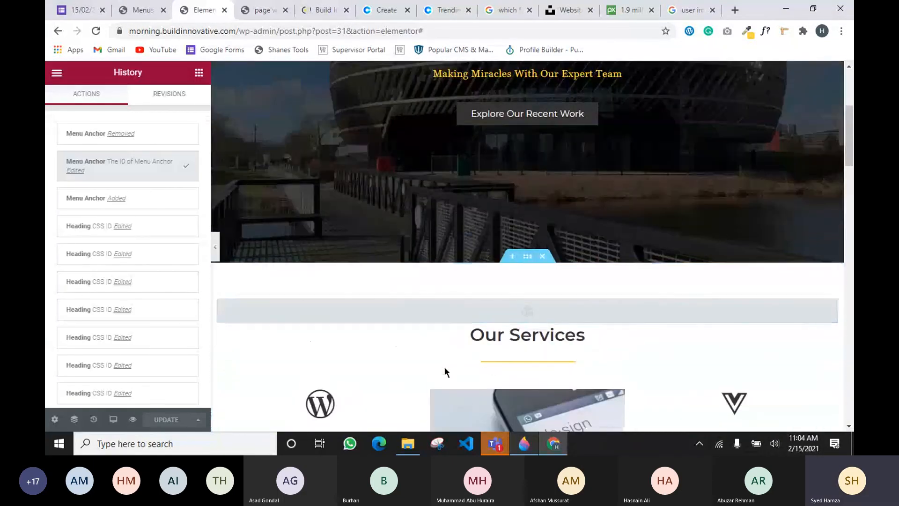
scroll(562, 335, "up", 4)
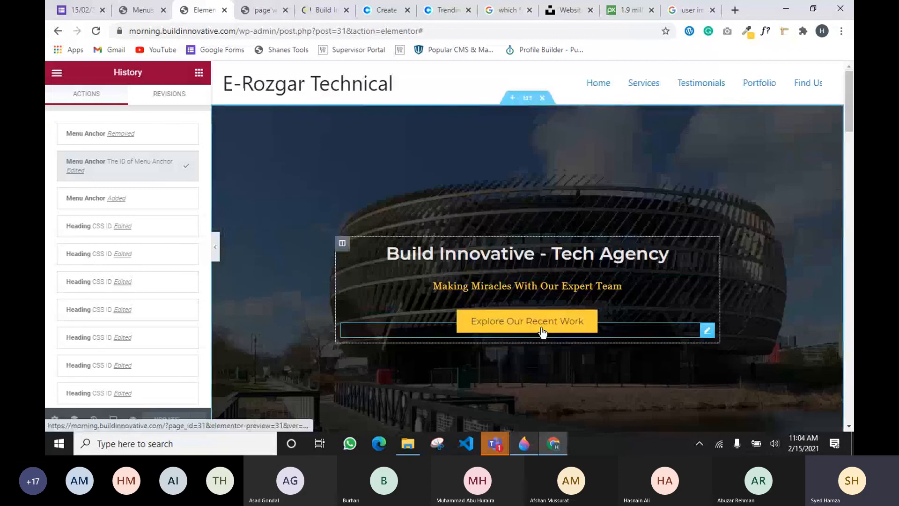
left_click(517, 326)
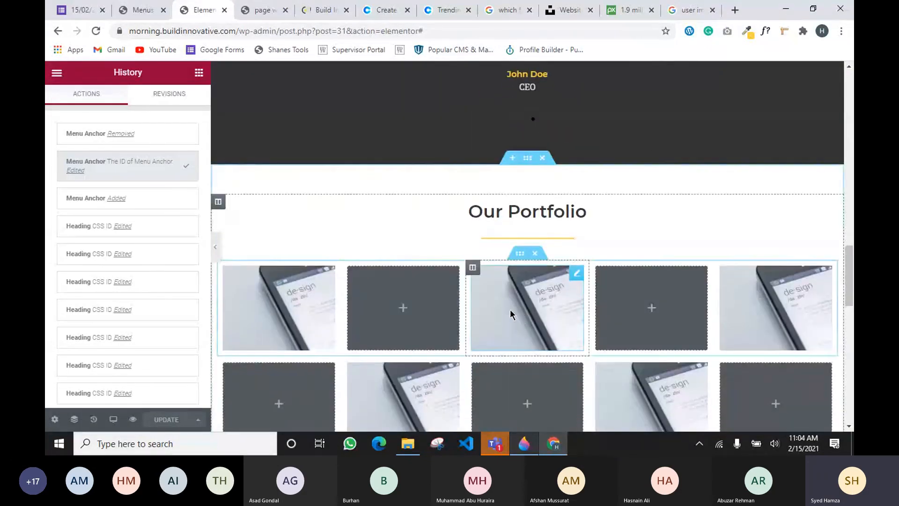
scroll(510, 309, "up", 15)
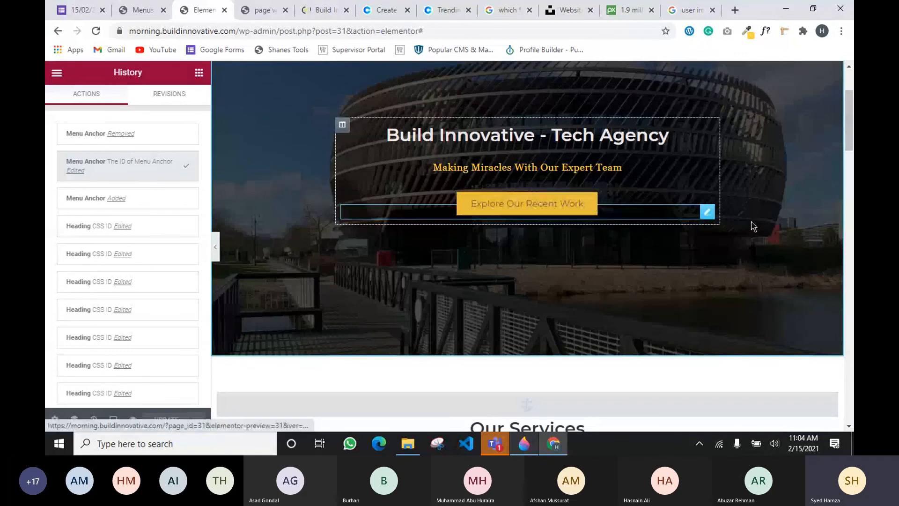
Link the Explore Our Recent Work button to #portfolio, update and test it, then go to Settings > Reading
left_click(707, 215)
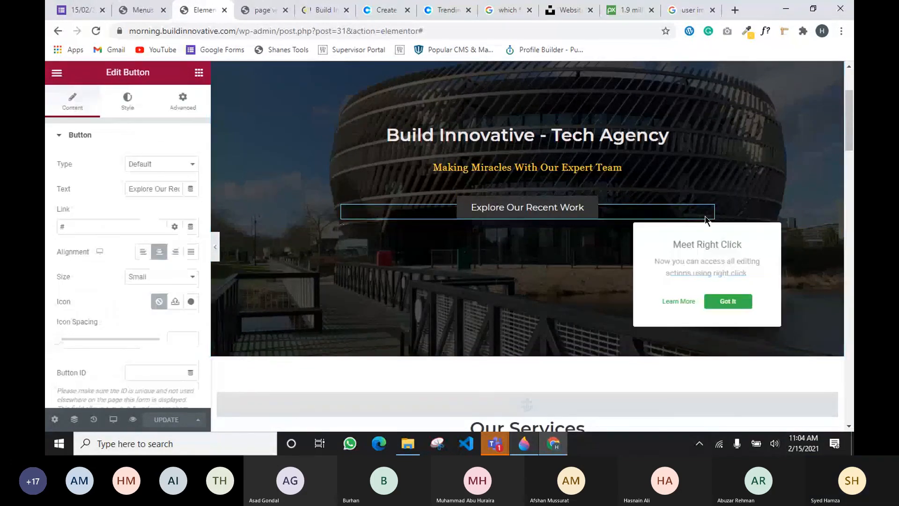
left_click(89, 225)
type("portf")
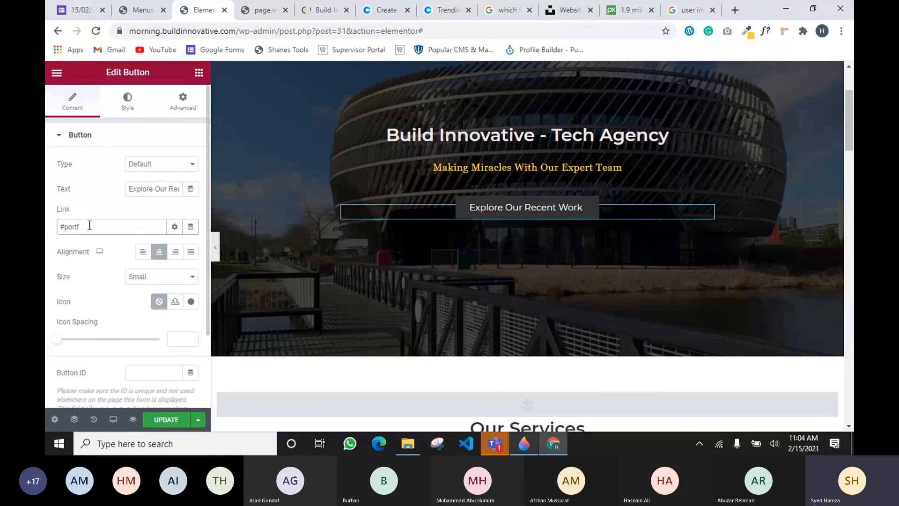
type("olio")
left_click(166, 419)
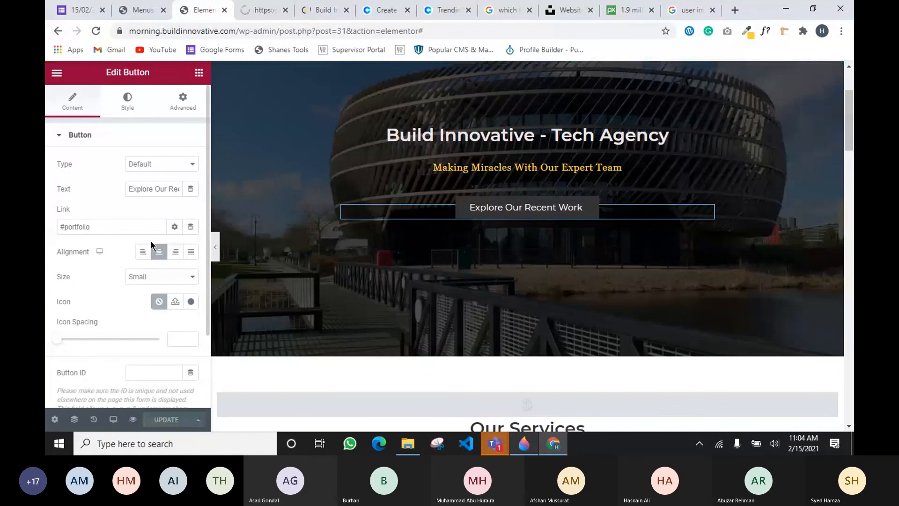
left_click(520, 205)
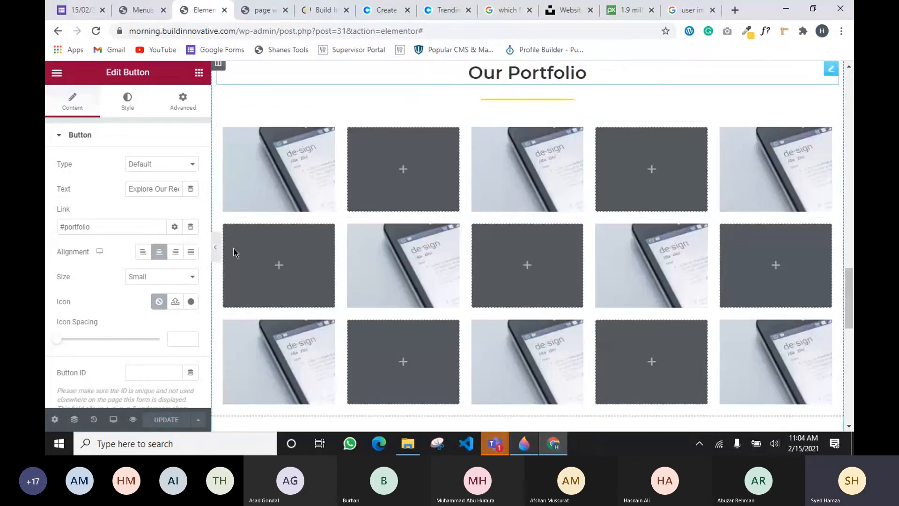
scroll(536, 333, "up", 10)
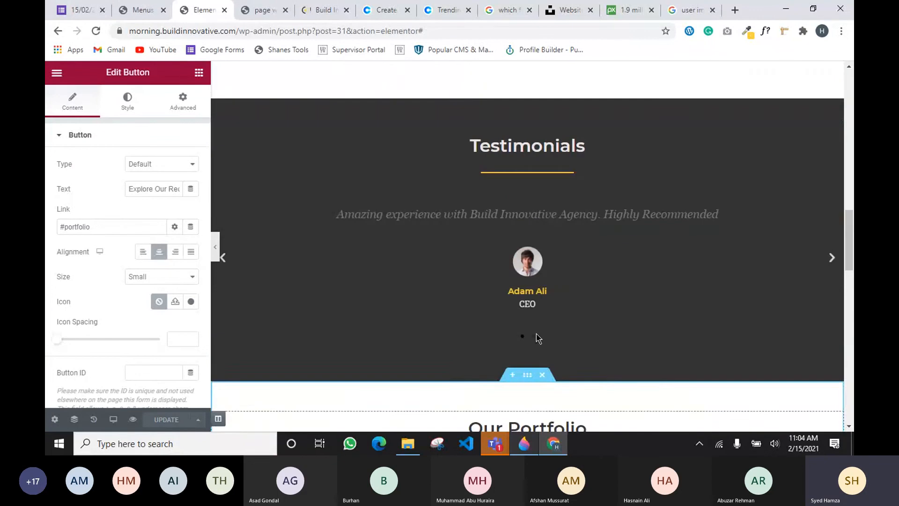
scroll(536, 334, "up", 7)
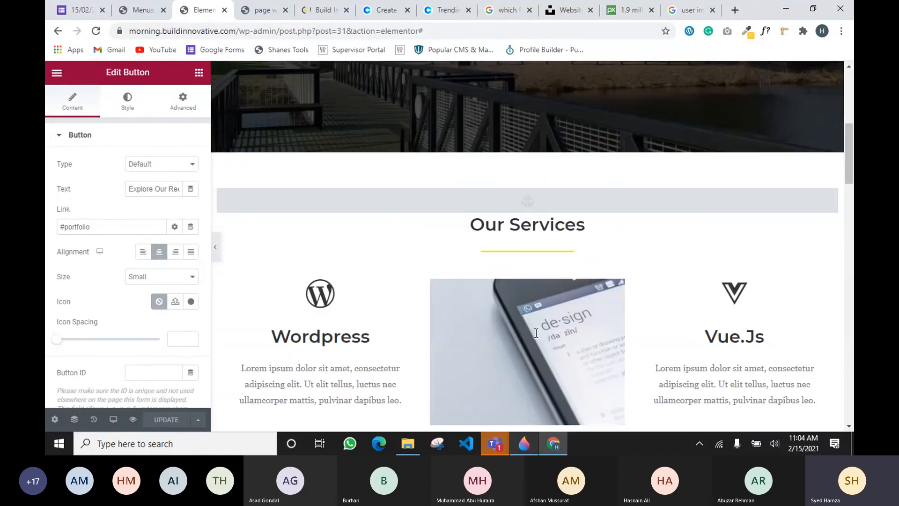
scroll(535, 333, "up", 8)
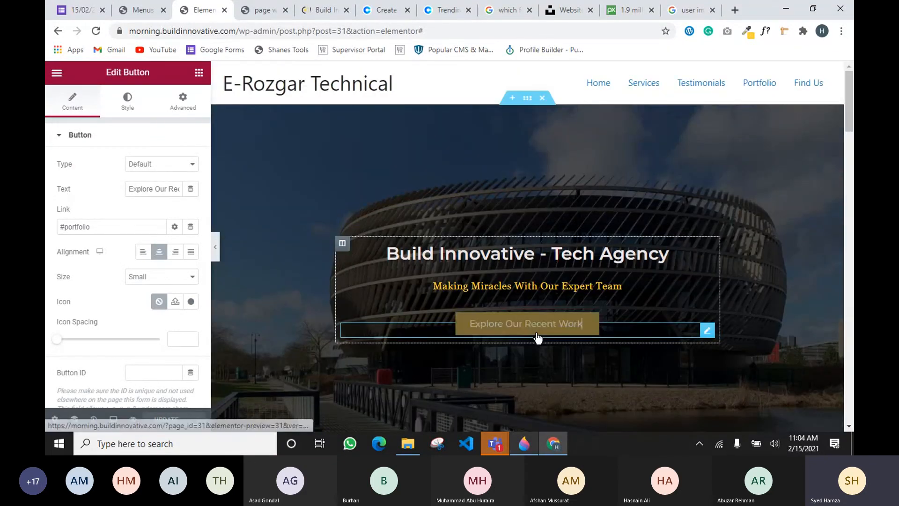
left_click(137, 10)
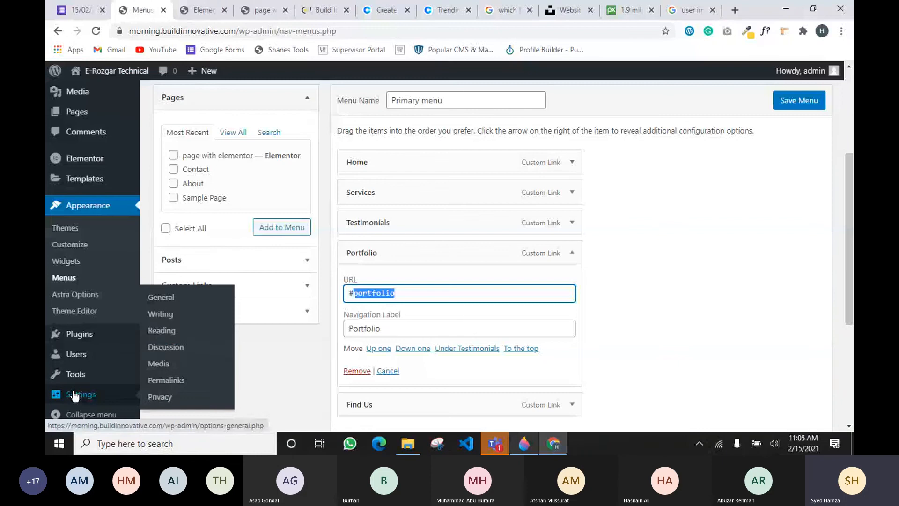
left_click(162, 332)
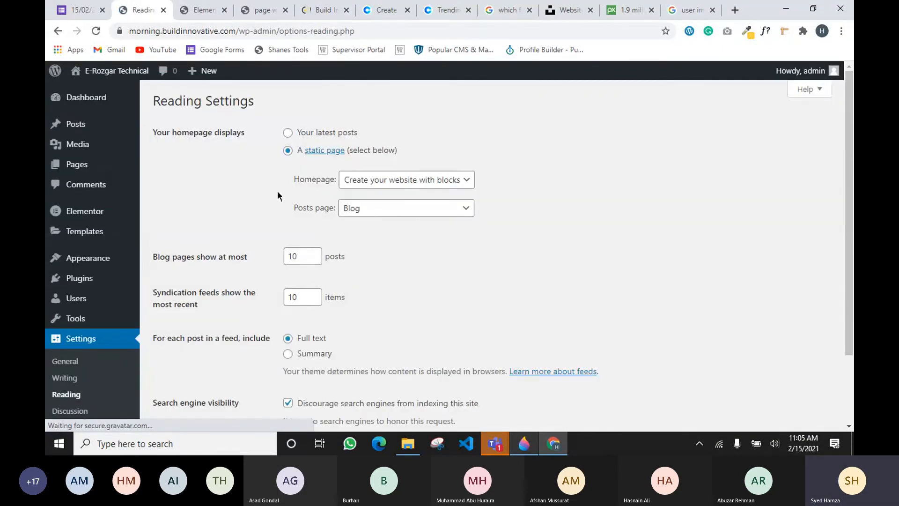
Set the static homepage to 'page with elementor', save Reading settings, and visit the live site
left_click(369, 180)
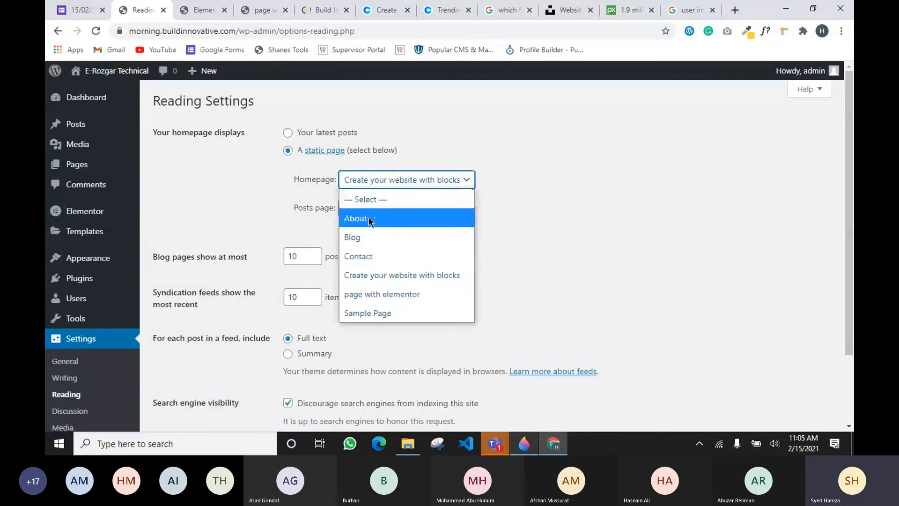
left_click(365, 294)
scroll(246, 184, "down", 3)
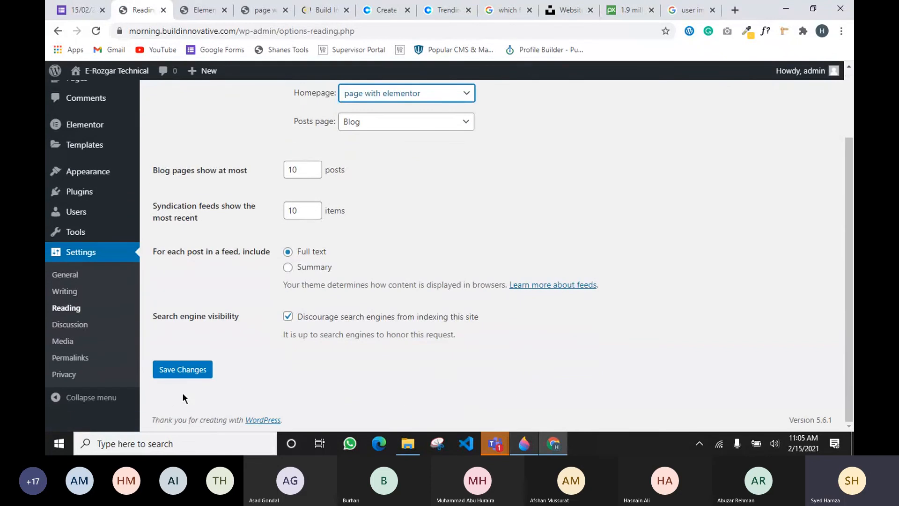
left_click(183, 370)
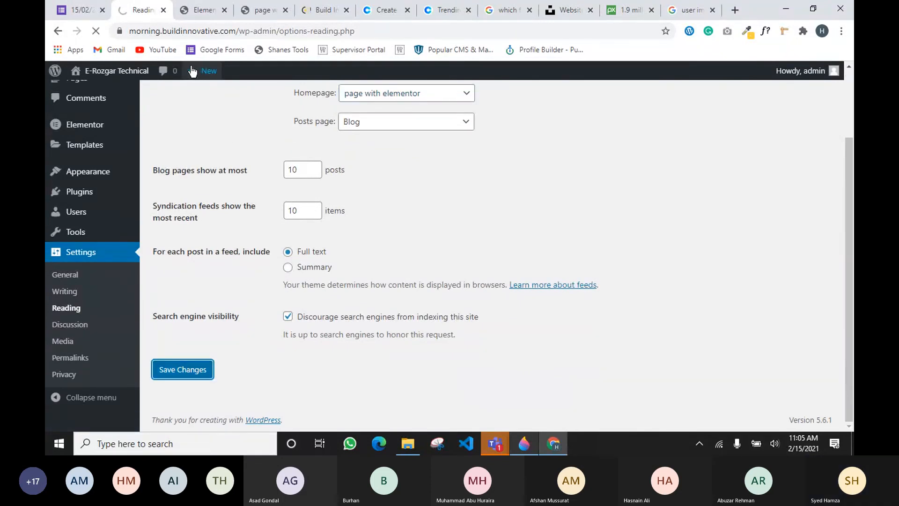
mouse_move(117, 72)
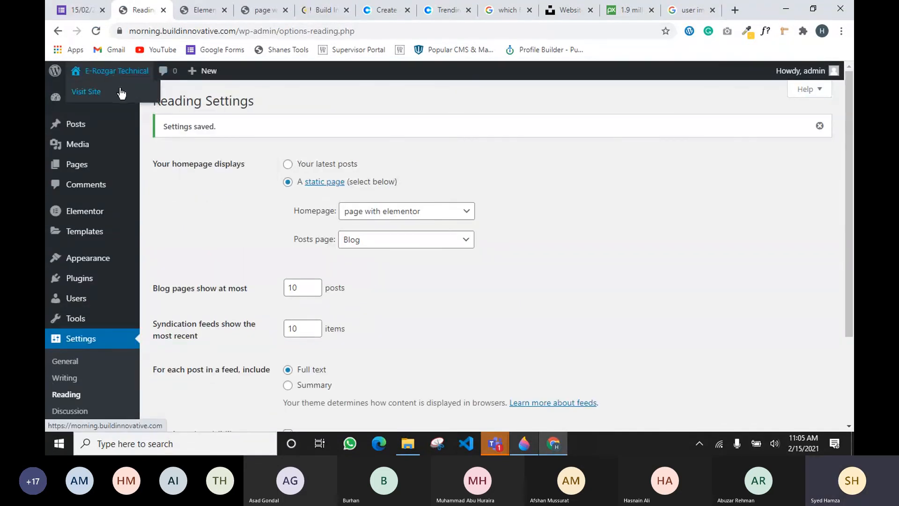
left_click(122, 93)
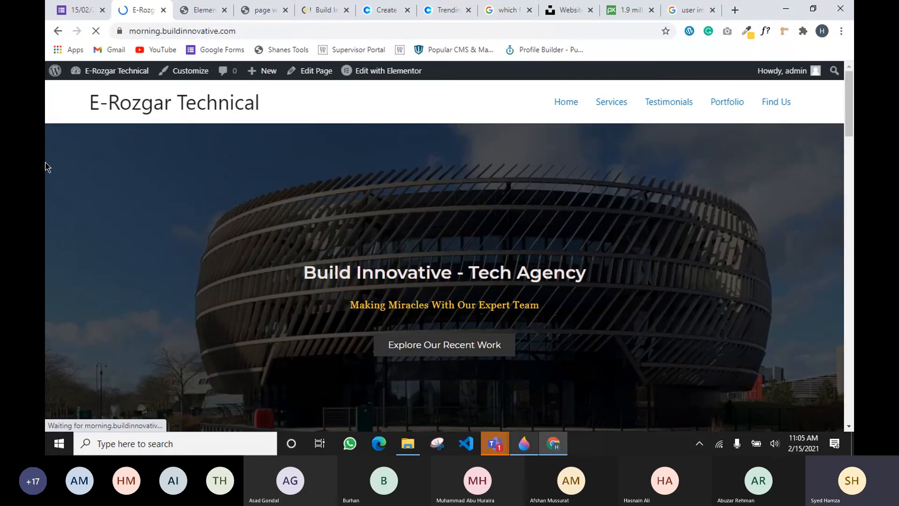
scroll(610, 225, "down", 20)
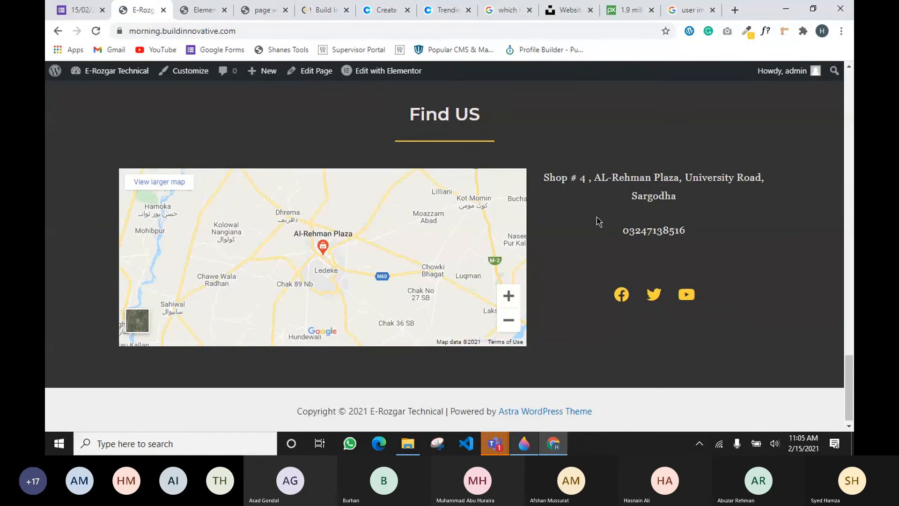
scroll(596, 217, "up", 4)
scroll(601, 206, "up", 10)
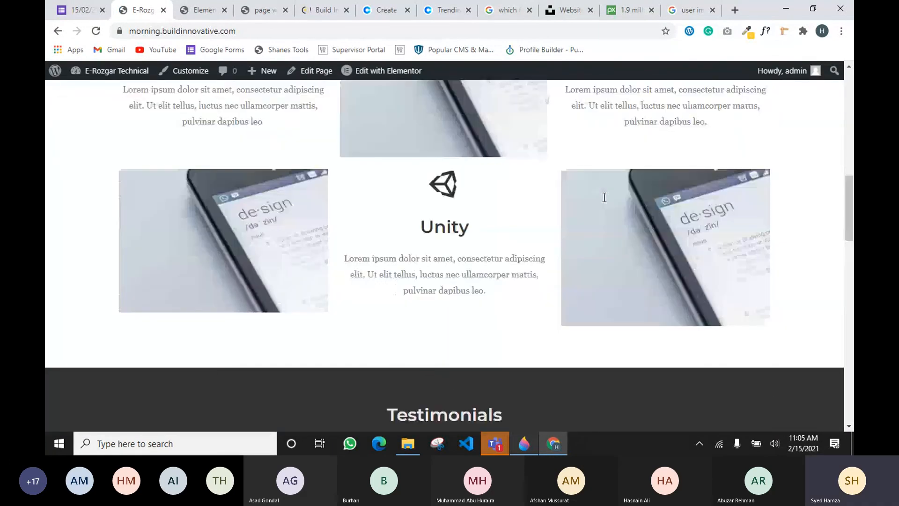
scroll(604, 197, "up", 6)
scroll(606, 111, "down", 6)
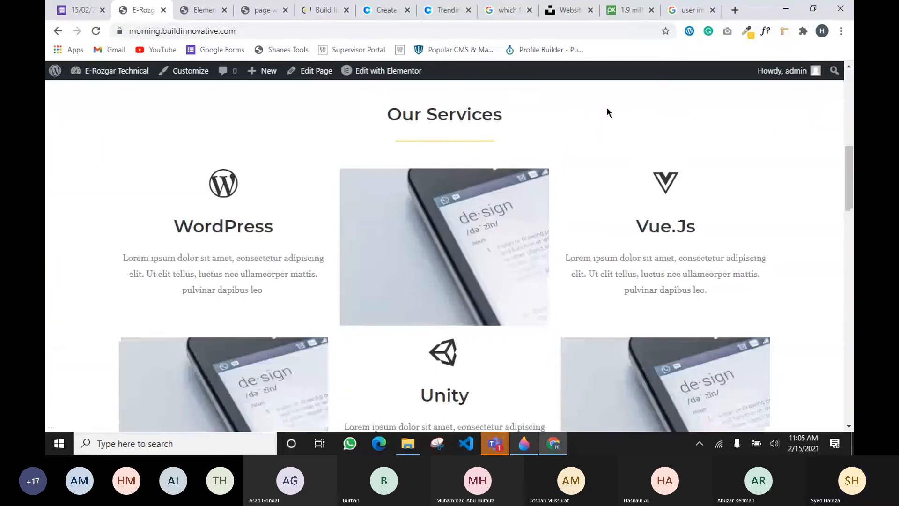
scroll(608, 112, "up", 7)
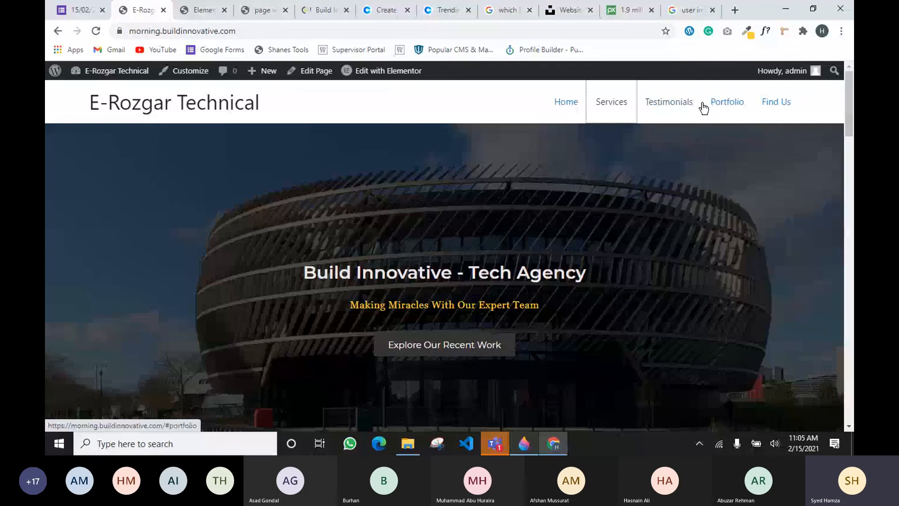
left_click(728, 106)
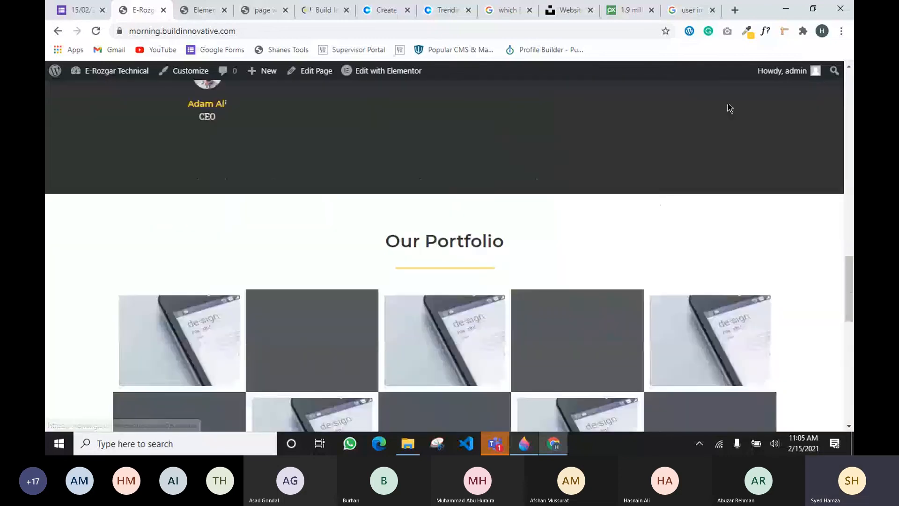
scroll(715, 107, "up", 10)
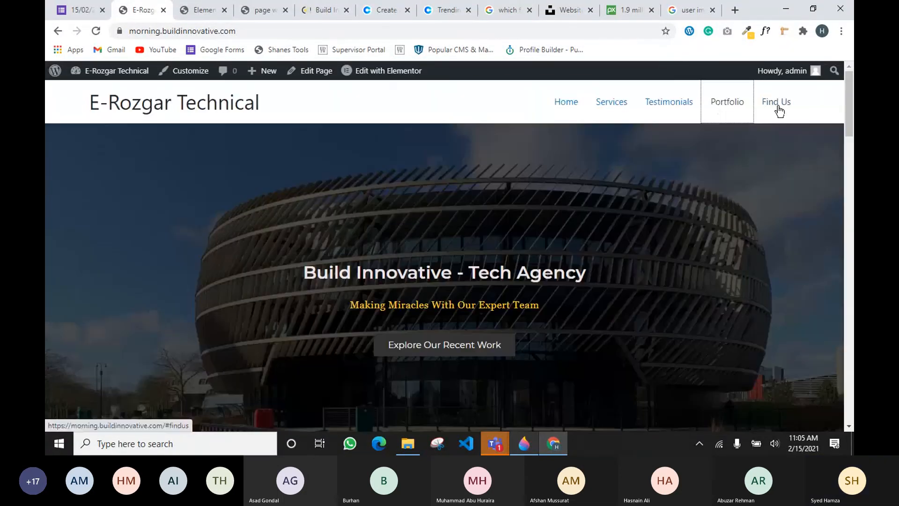
left_click(777, 110)
scroll(407, 202, "up", 6)
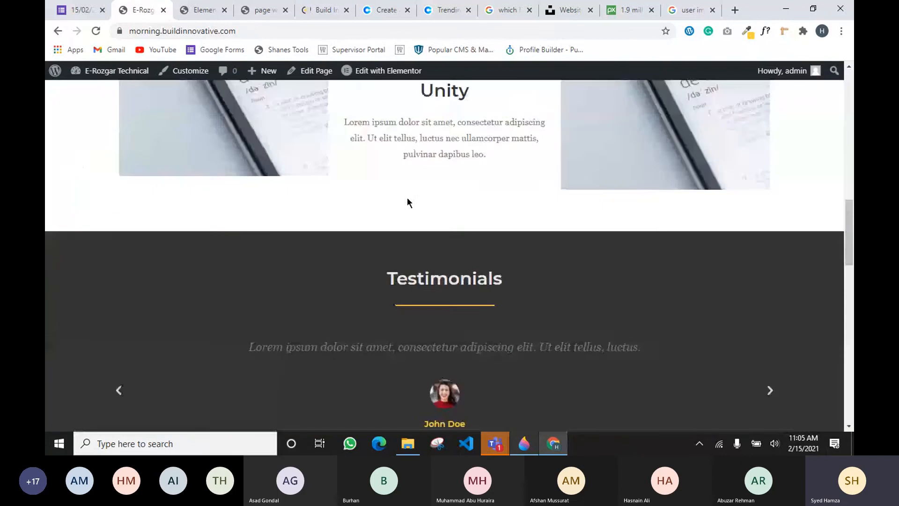
scroll(406, 203, "up", 8)
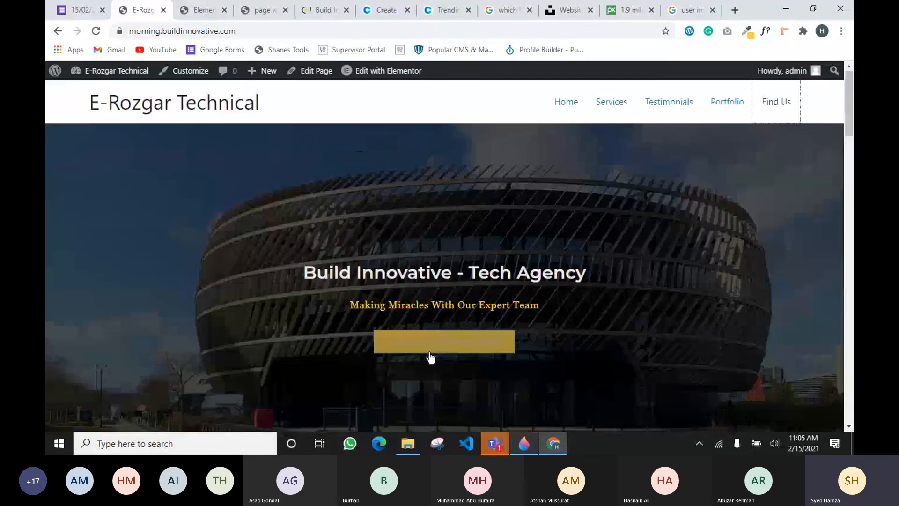
left_click(422, 339)
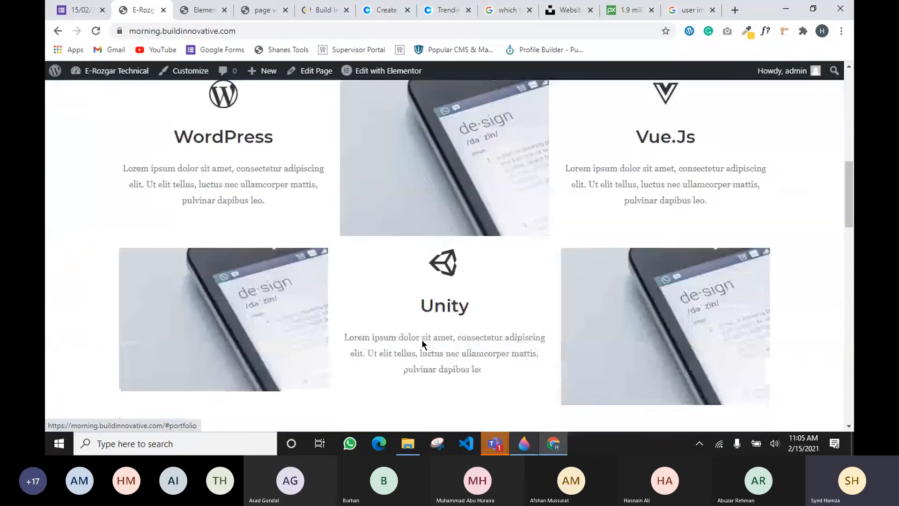
scroll(299, 125, "up", 5)
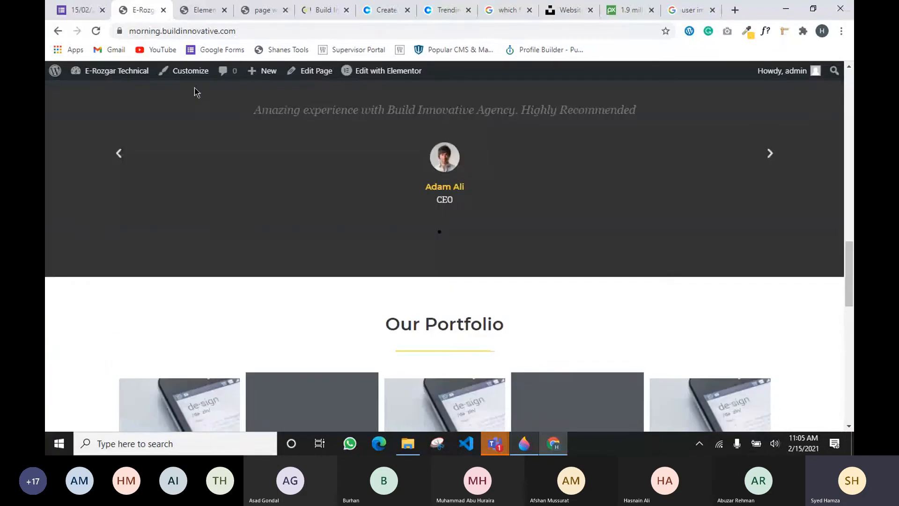
left_click_drag(143, 30, 241, 32)
scroll(319, 175, "up", 13)
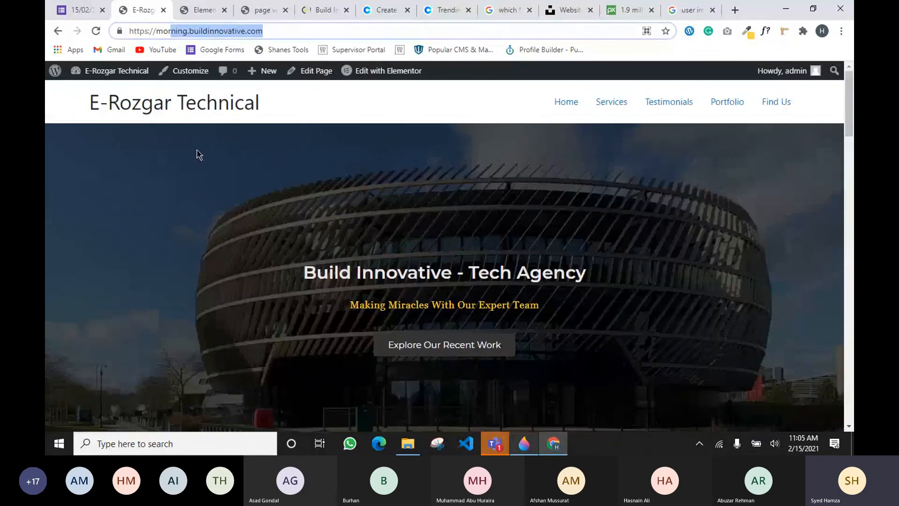
left_click(198, 155)
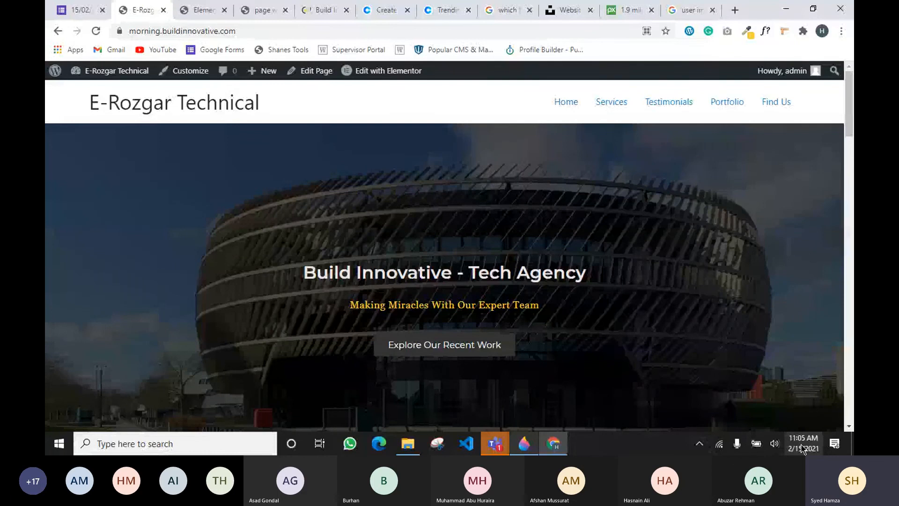
left_click(496, 432)
left_click(502, 402)
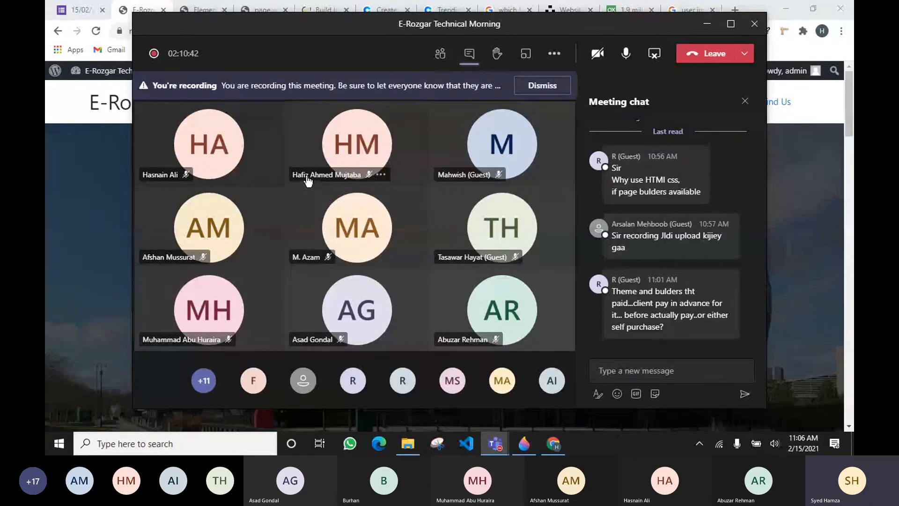
mouse_move(308, 181)
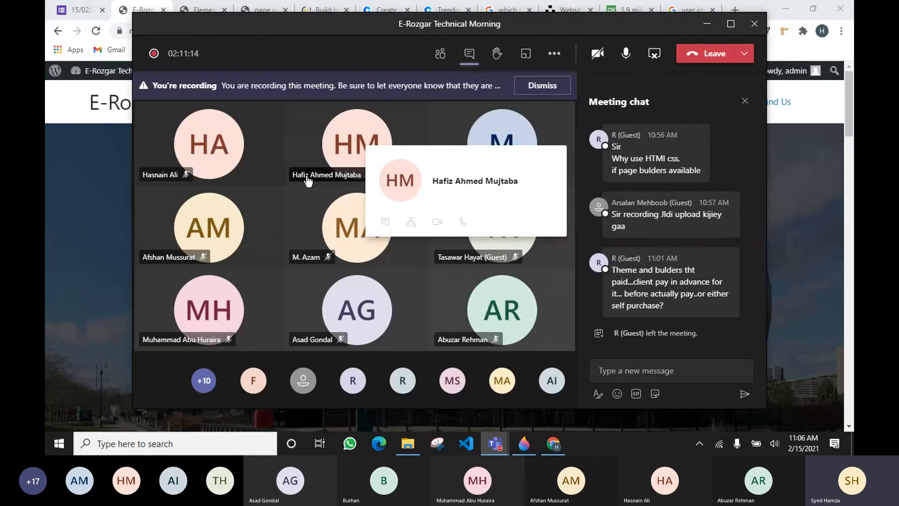
left_click(440, 53)
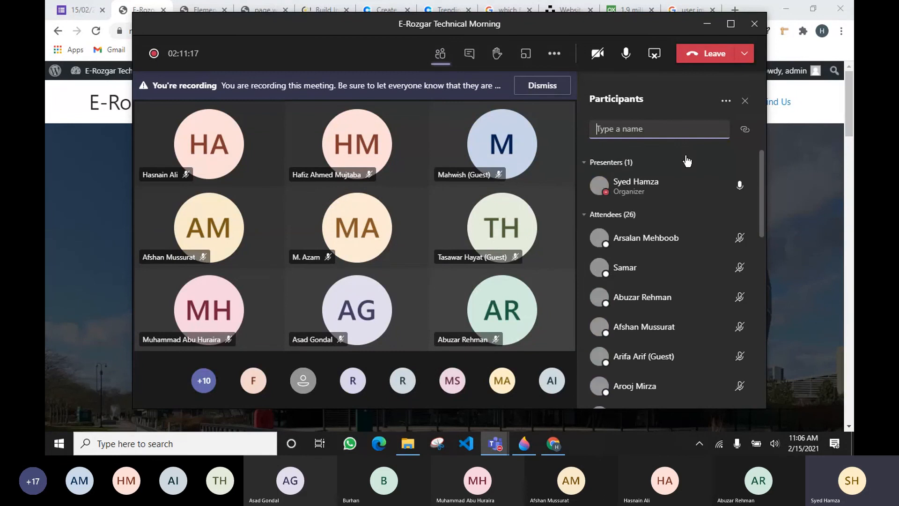
left_click(707, 23)
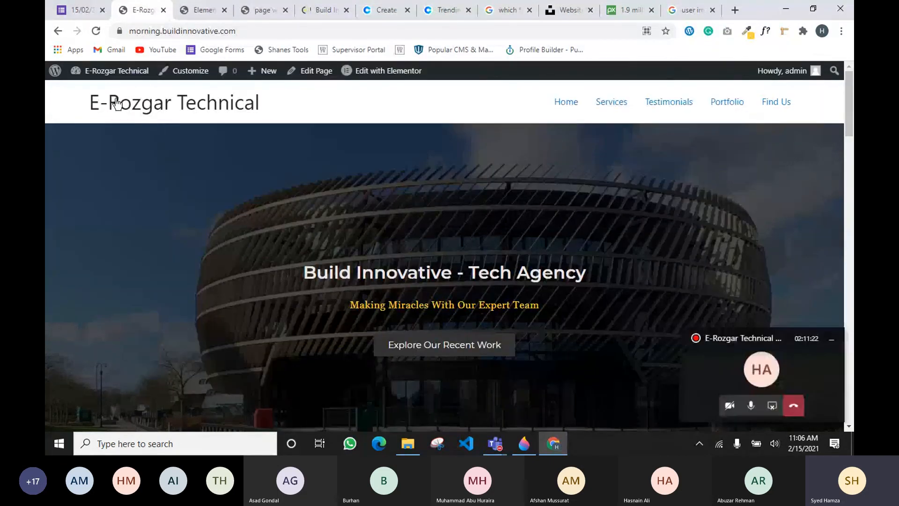
Reload the E-Rozgar Technical homepage and scroll through Our Services, Testimonials and Our Portfolio
left_click(145, 109)
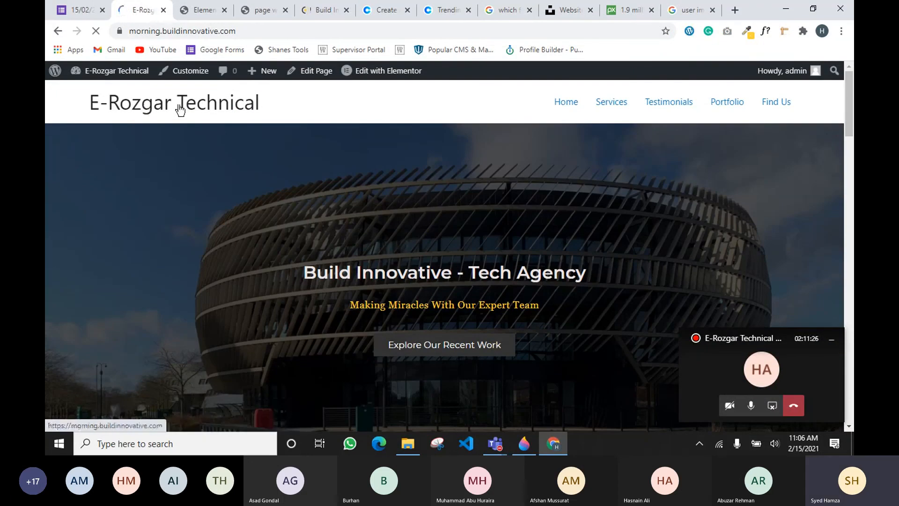
scroll(215, 204, "down", 2)
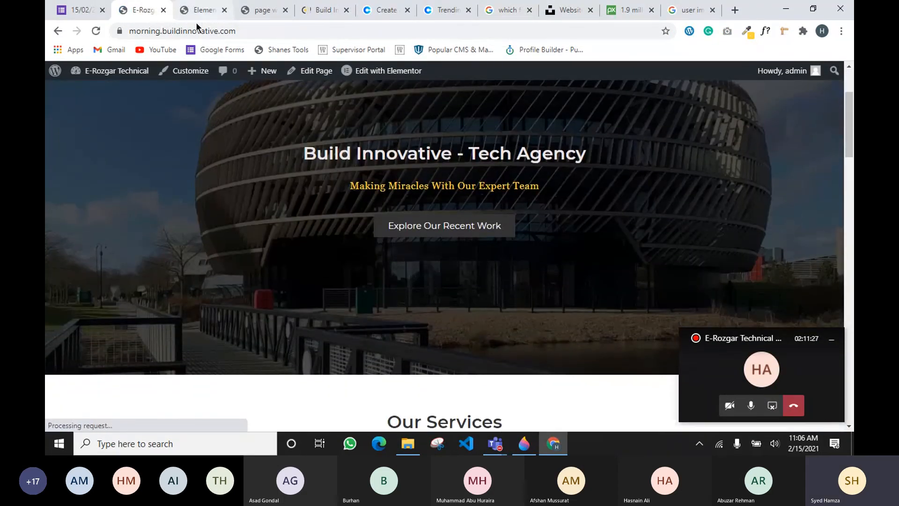
scroll(391, 246, "down", 5)
scroll(287, 251, "down", 9)
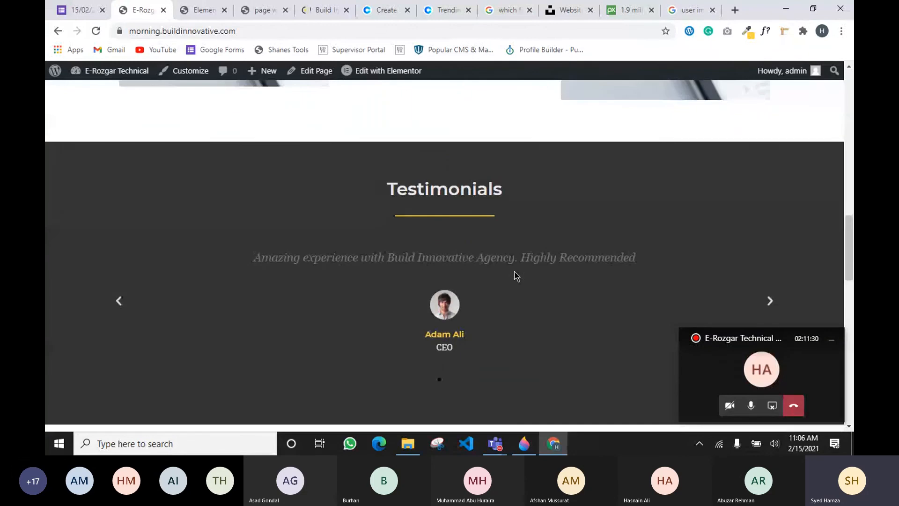
scroll(515, 274, "up", 5)
scroll(514, 270, "down", 5)
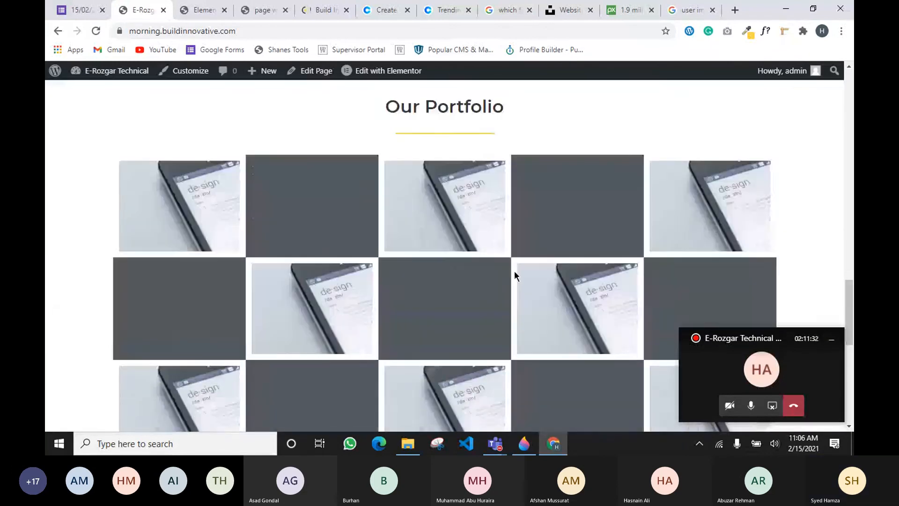
scroll(514, 270, "down", 2)
scroll(514, 272, "down", 5)
scroll(497, 276, "up", 6)
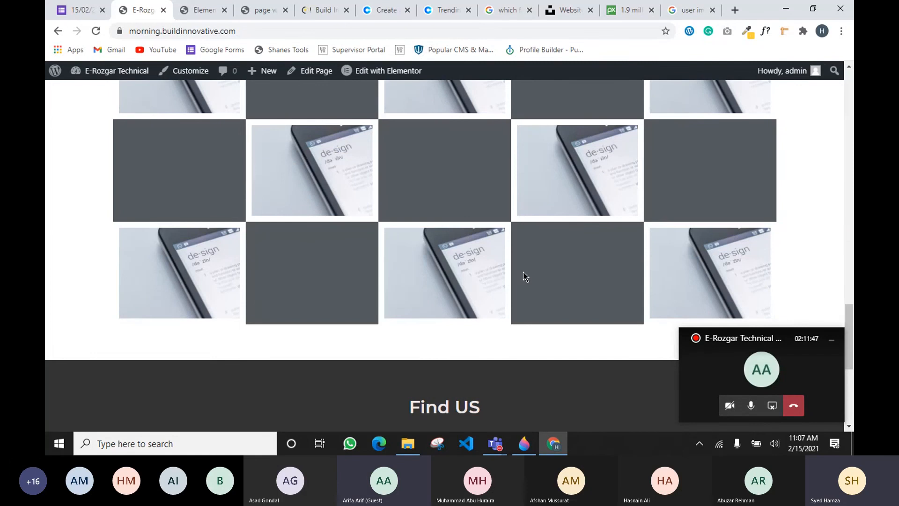
In Paint 3D, draw a blue hash-marked arrow from the circled sketch to the table, then return to Chrome
mouse_move(499, 443)
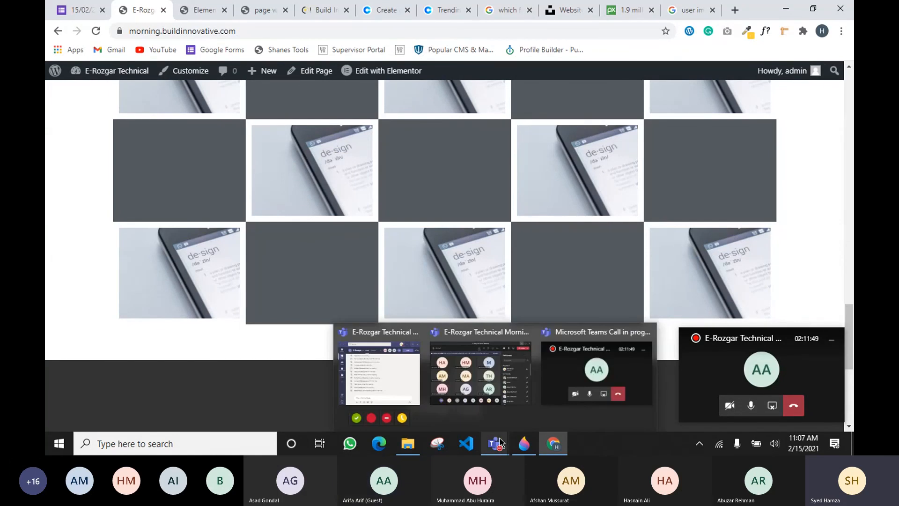
left_click(524, 443)
mouse_move(161, 210)
left_mouse_down()
mouse_move(156, 226)
mouse_move(180, 215)
mouse_move(175, 255)
mouse_move(199, 233)
mouse_move(145, 197)
mouse_move(142, 225)
left_mouse_up()
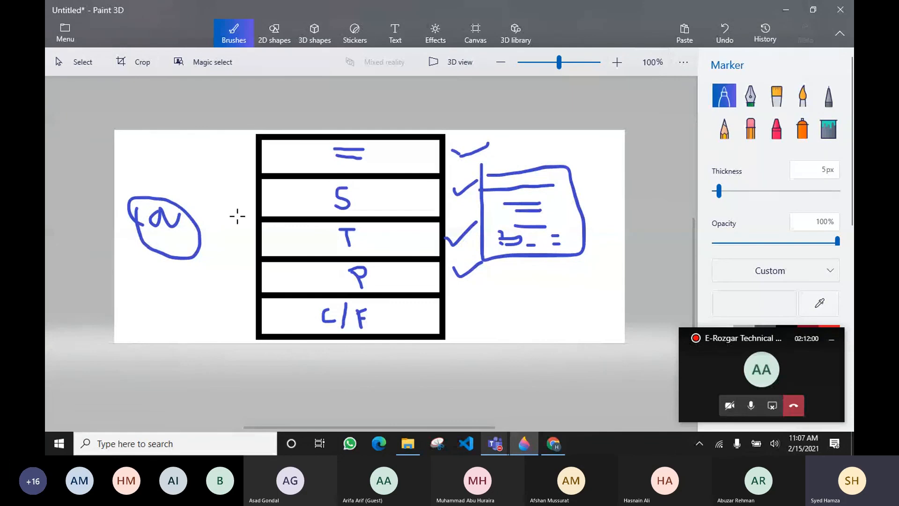
mouse_move(213, 213)
left_mouse_down()
mouse_move(251, 216)
mouse_move(243, 220)
left_mouse_up()
left_click(222, 192)
mouse_move(216, 191)
left_mouse_down()
mouse_move(218, 207)
mouse_move(230, 214)
mouse_move(237, 202)
mouse_move(248, 213)
left_mouse_up()
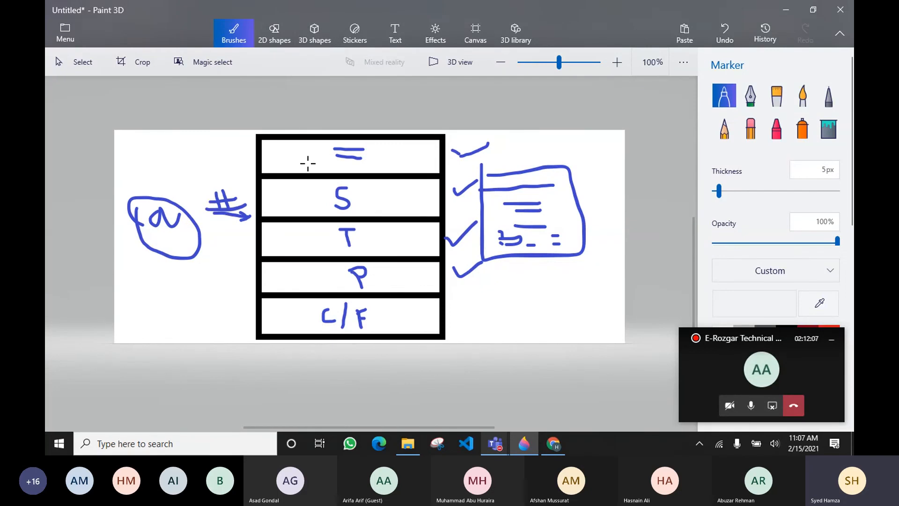
key("alt+Tab")
Scroll the live homepage down to the Find US section and highlight its heading
scroll(263, 142, "up", 6)
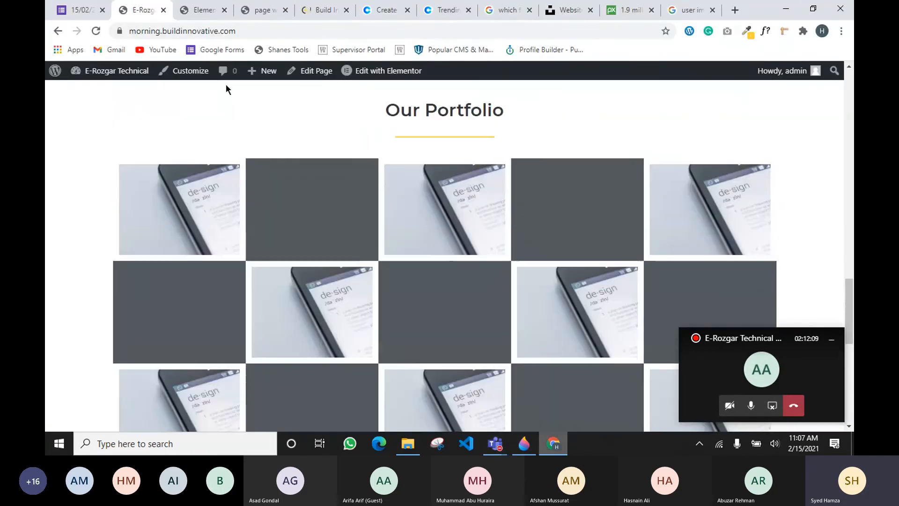
left_click(183, 31)
mouse_move(47, 83)
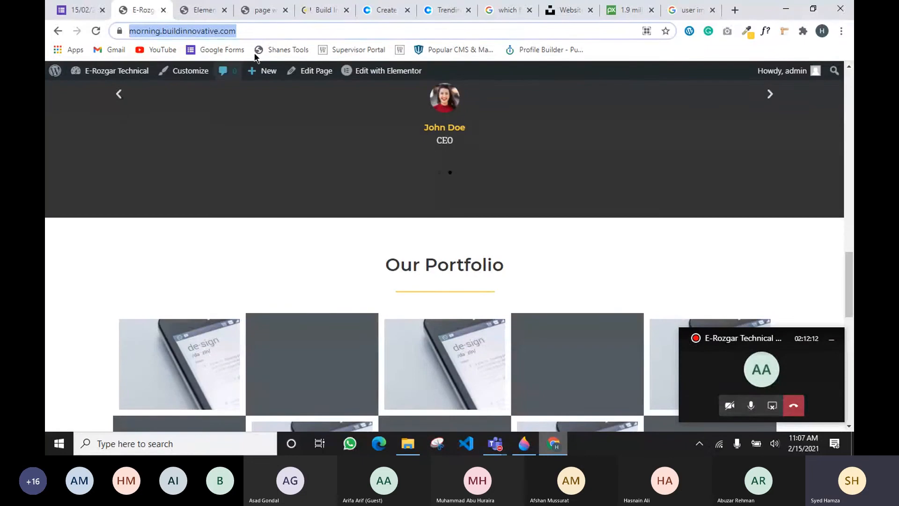
scroll(208, 176, "up", 1)
scroll(367, 222, "down", 9)
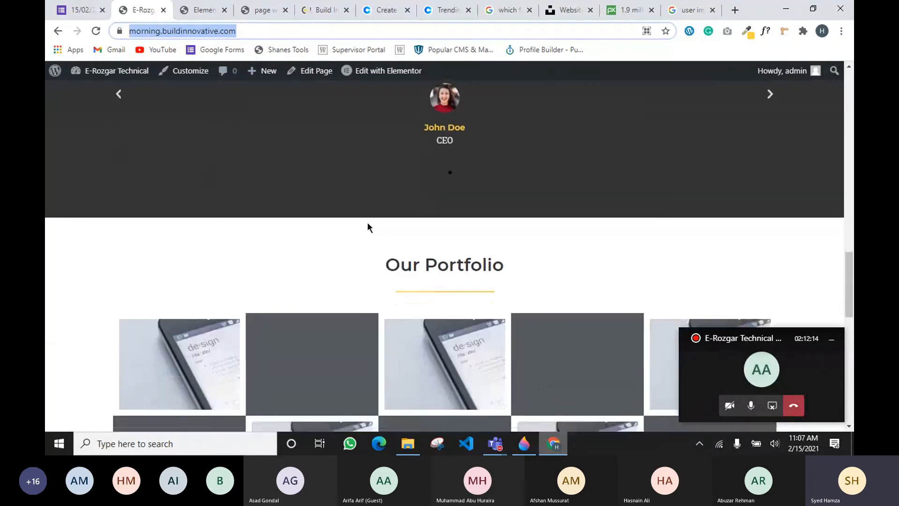
scroll(395, 253, "down", 2)
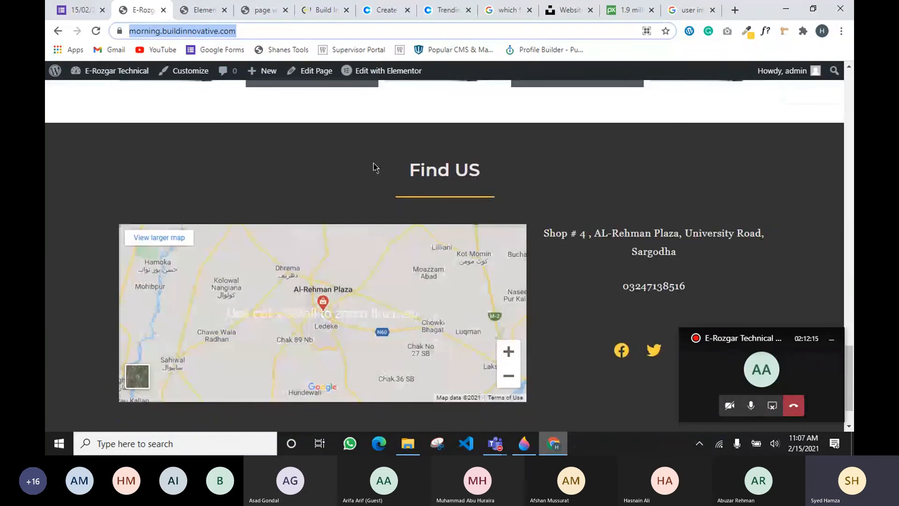
double_click(428, 170)
left_click_drag(502, 184, 503, 184)
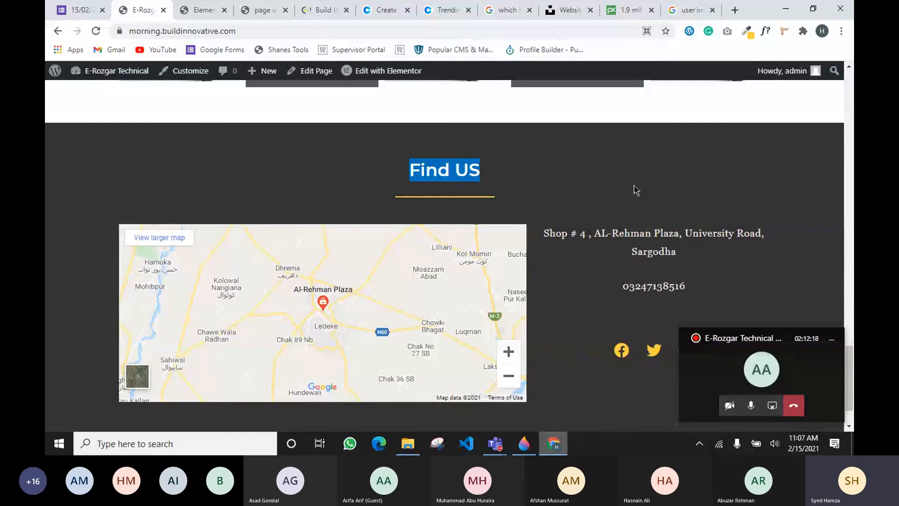
left_click(367, 182)
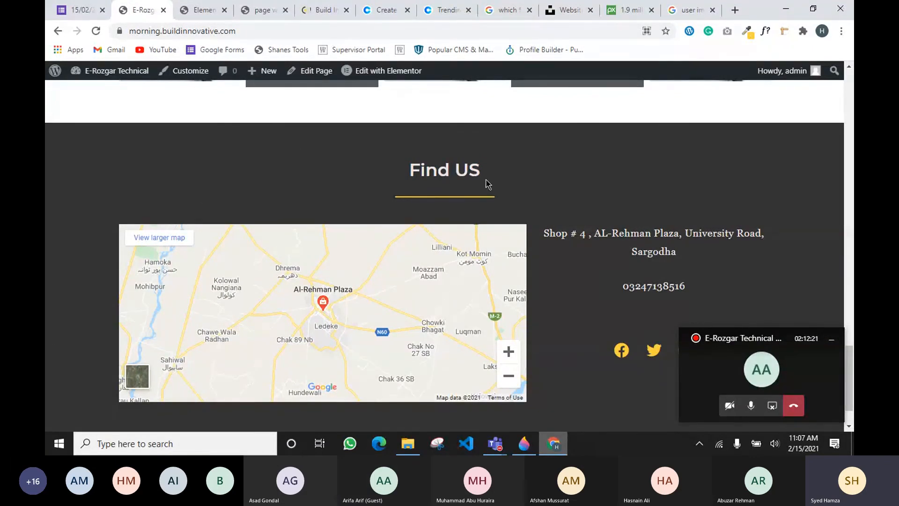
Scroll back up through the homepage sections and reselect the Find US heading
scroll(576, 181, "up", 10)
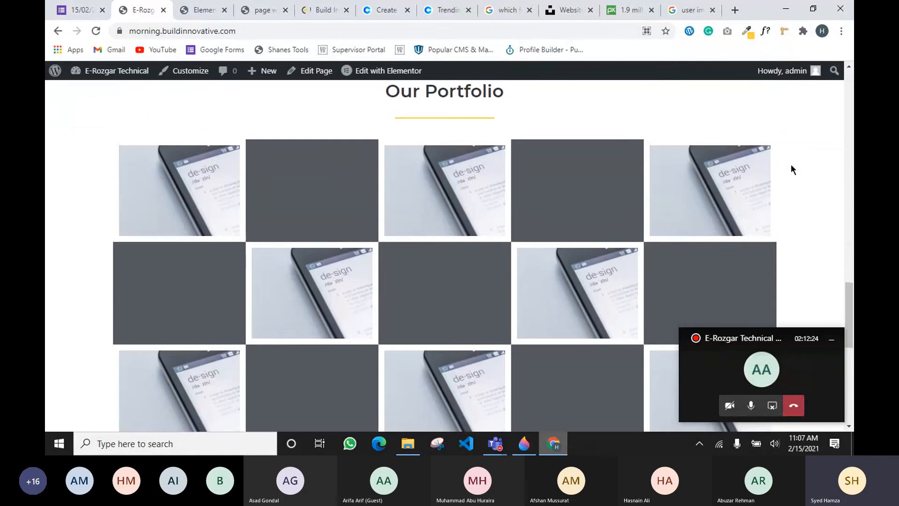
scroll(417, 169, "up", 15)
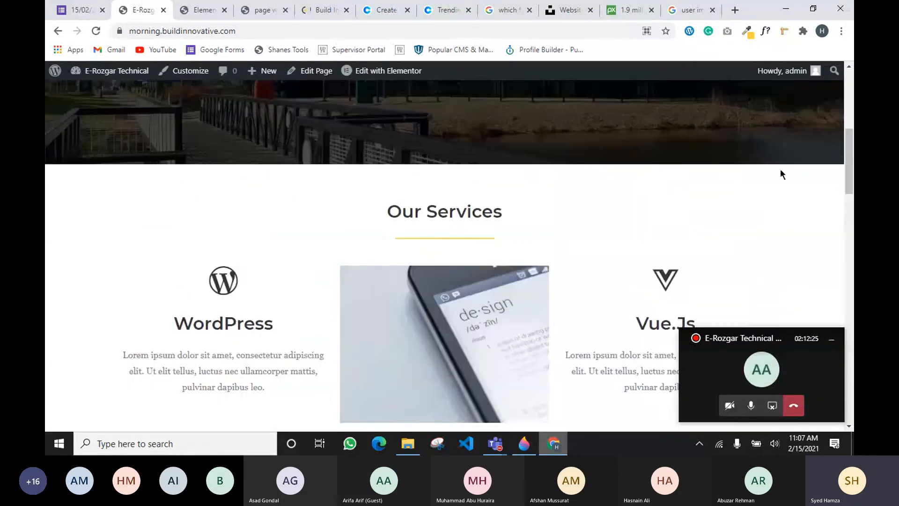
scroll(616, 165, "up", 3)
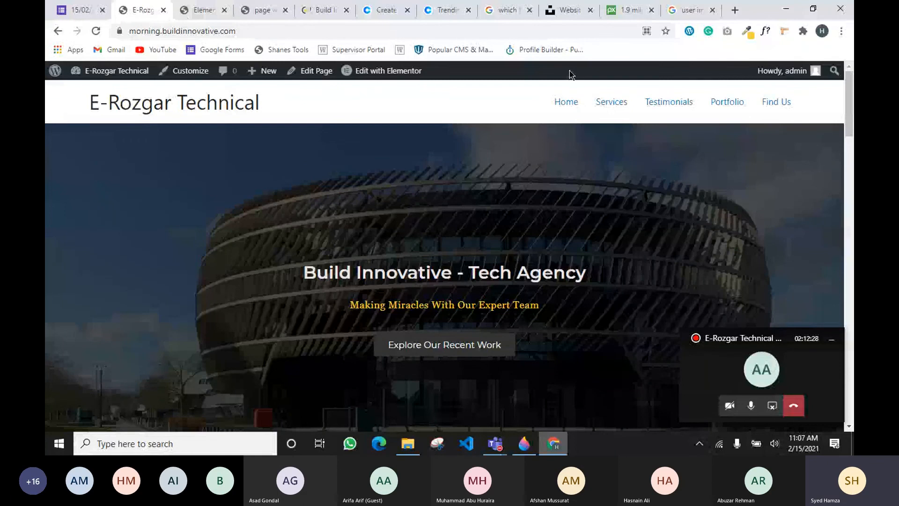
scroll(569, 70, "down", 10)
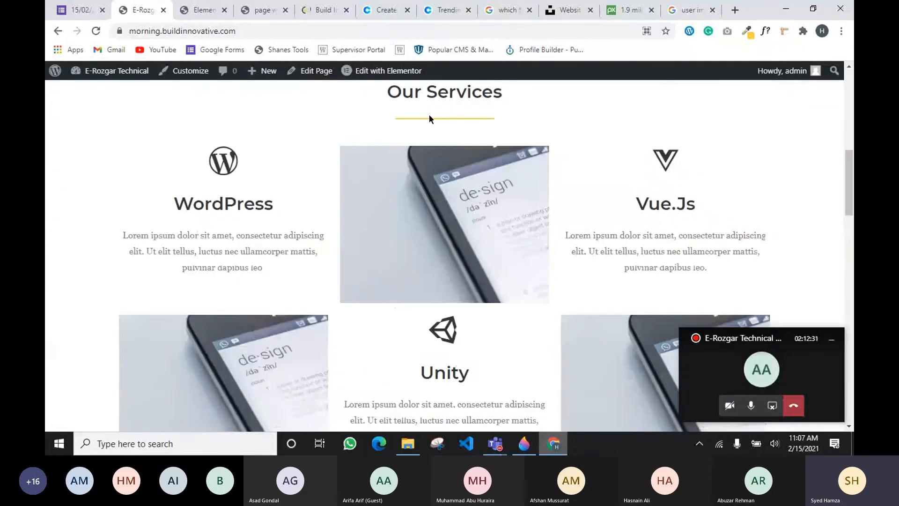
scroll(774, 190, "up", 10)
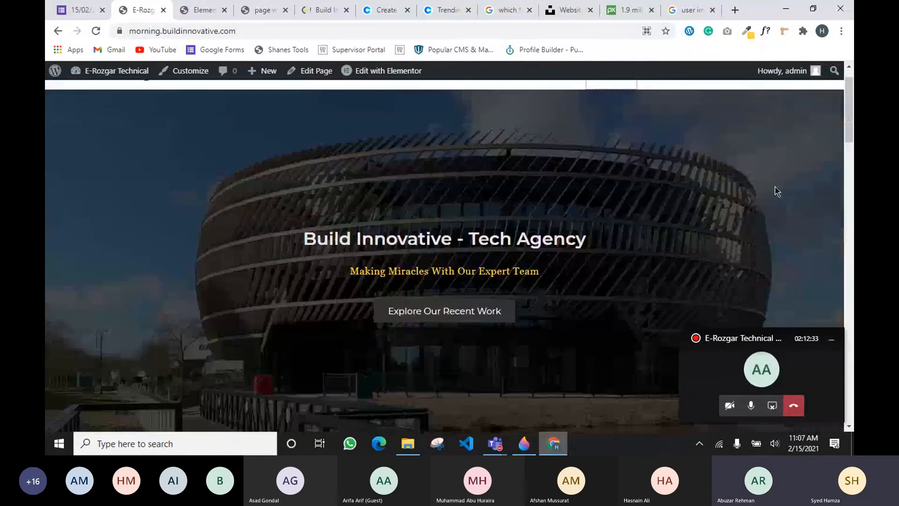
scroll(774, 187, "up", 2)
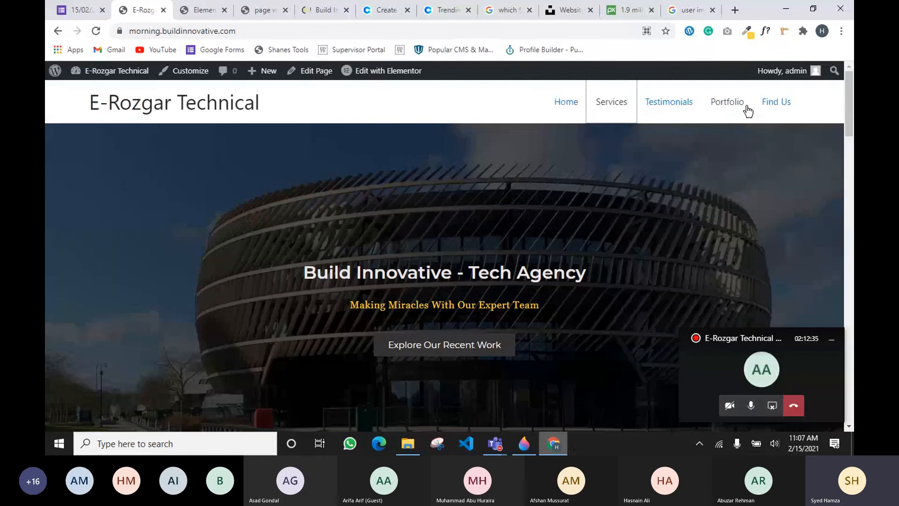
scroll(748, 111, "down", 8)
scroll(425, 184, "down", 7)
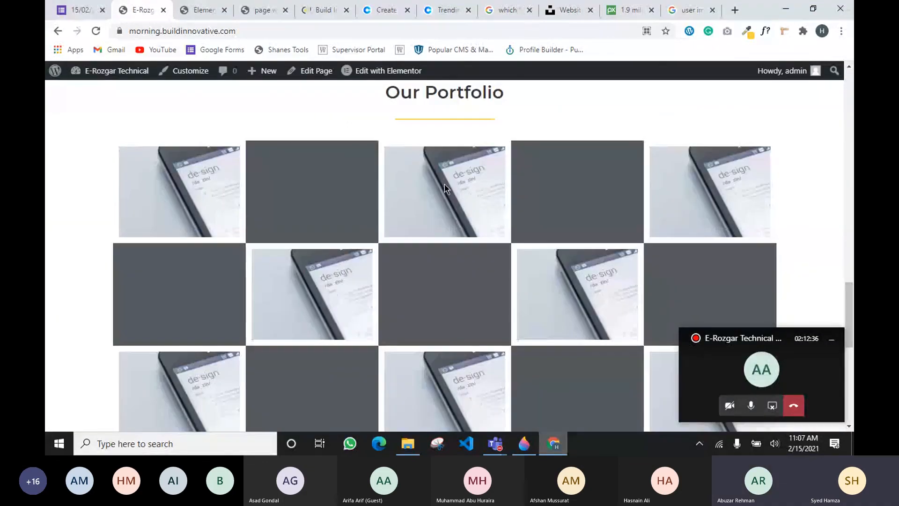
scroll(473, 242, "down", 10)
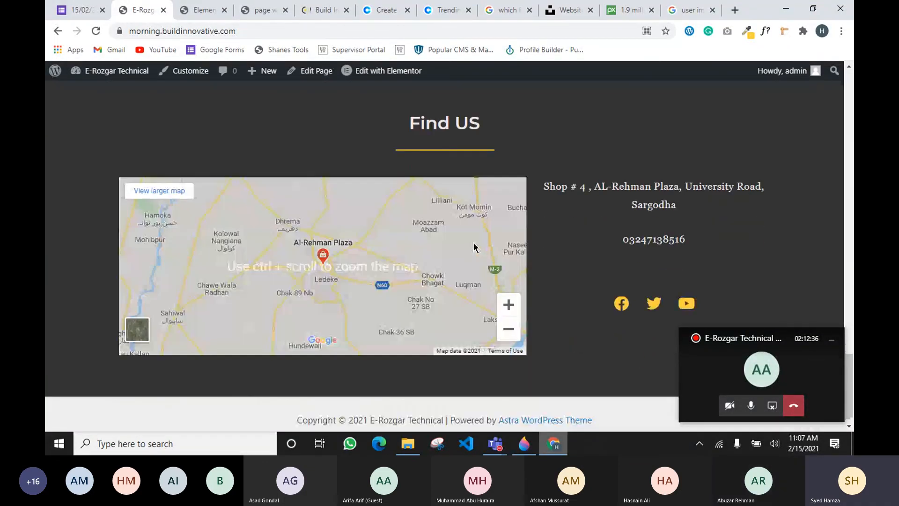
scroll(482, 243, "down", 1)
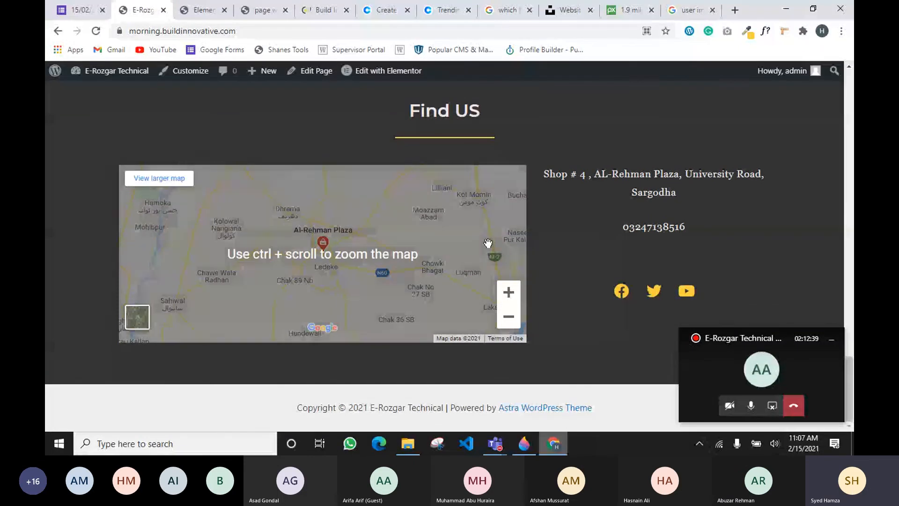
triple_click(442, 109)
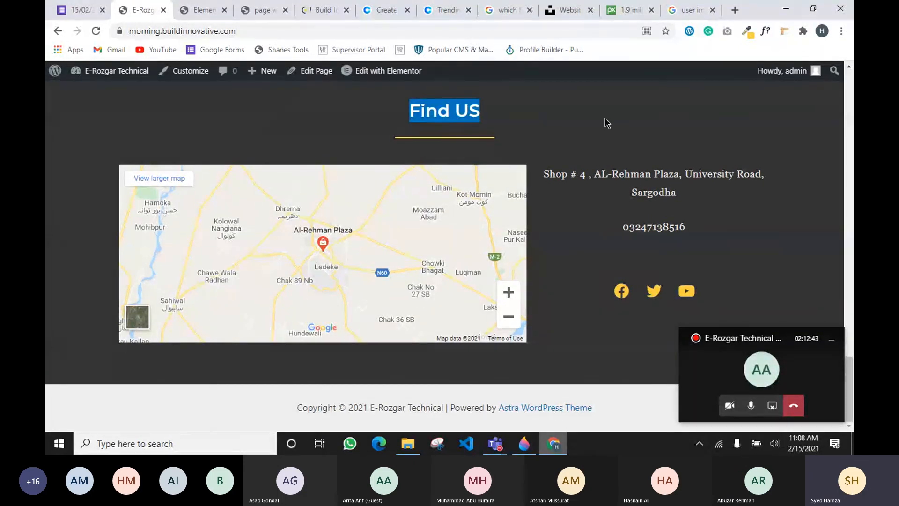
scroll(518, 232, "up", 3)
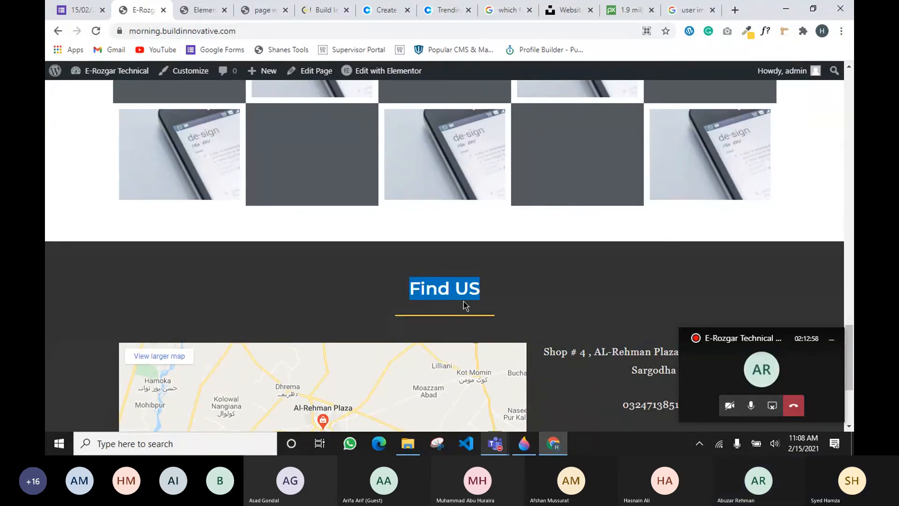
left_click(459, 332)
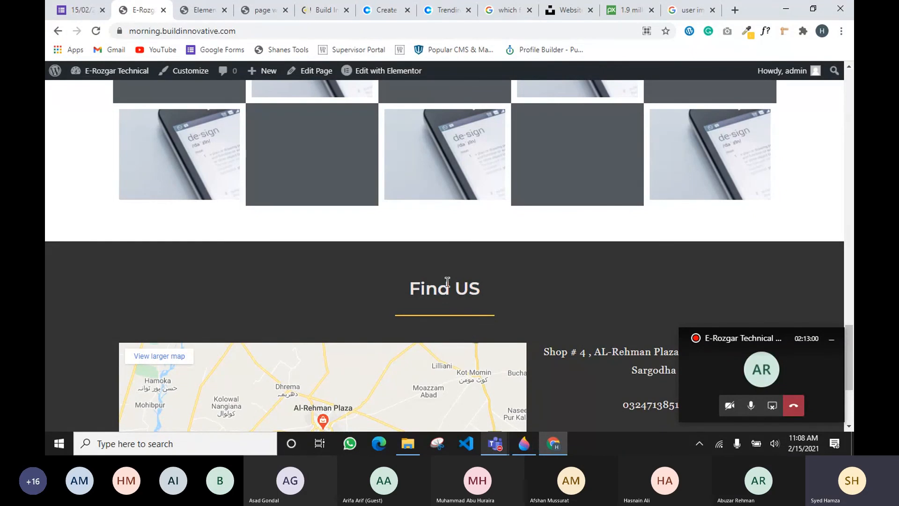
Jump to the Our Portfolio section from the menu and look over its gallery
scroll(280, 215, "down", 3)
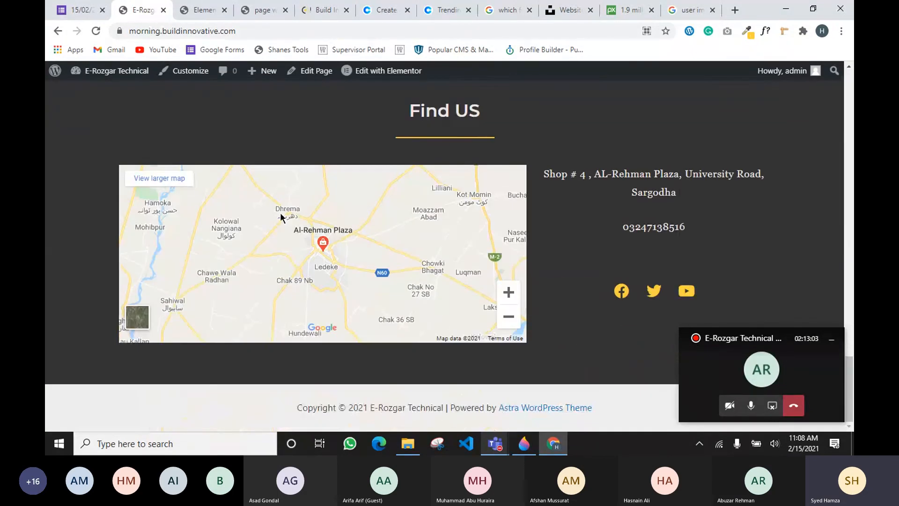
scroll(280, 215, "up", 10)
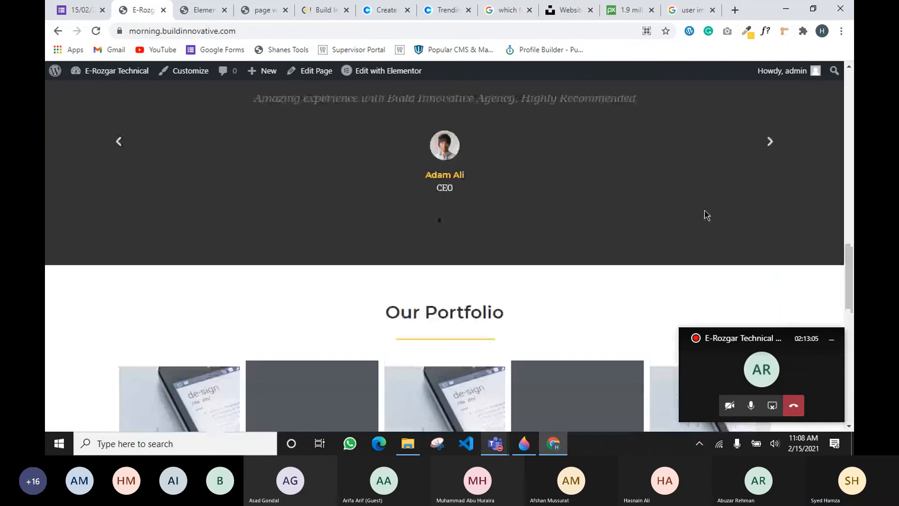
scroll(706, 215, "up", 12)
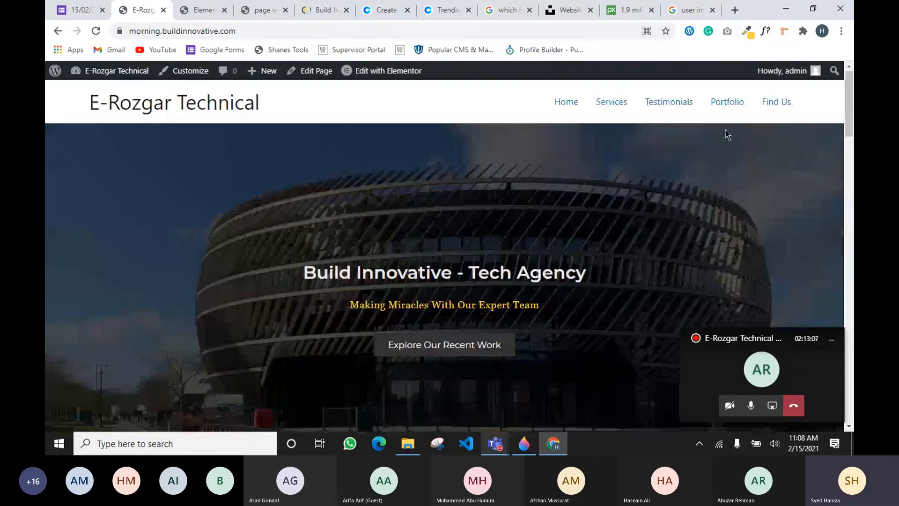
left_click(716, 102)
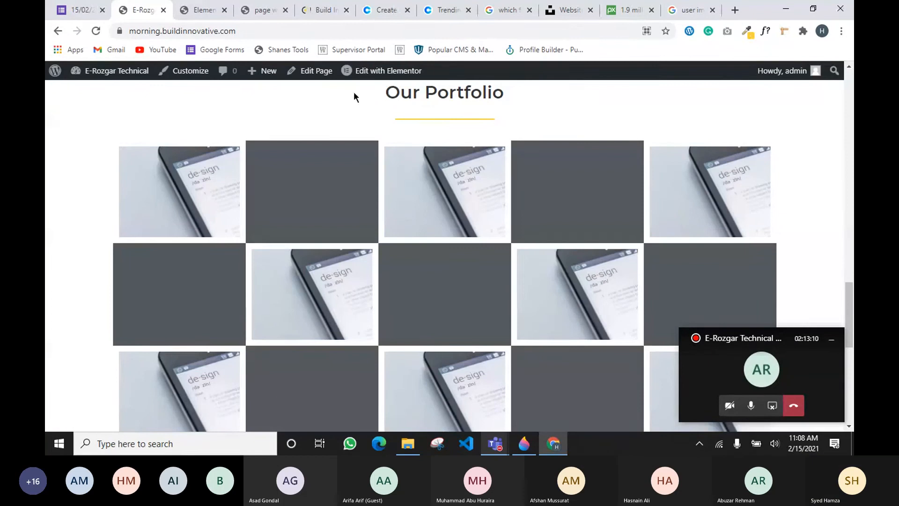
scroll(195, 156, "down", 2)
scroll(194, 156, "down", 6)
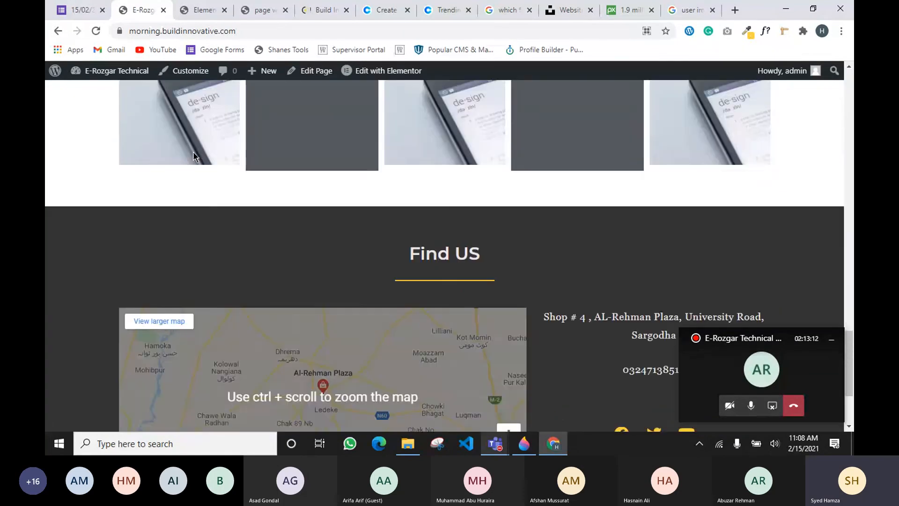
scroll(194, 152, "up", 20)
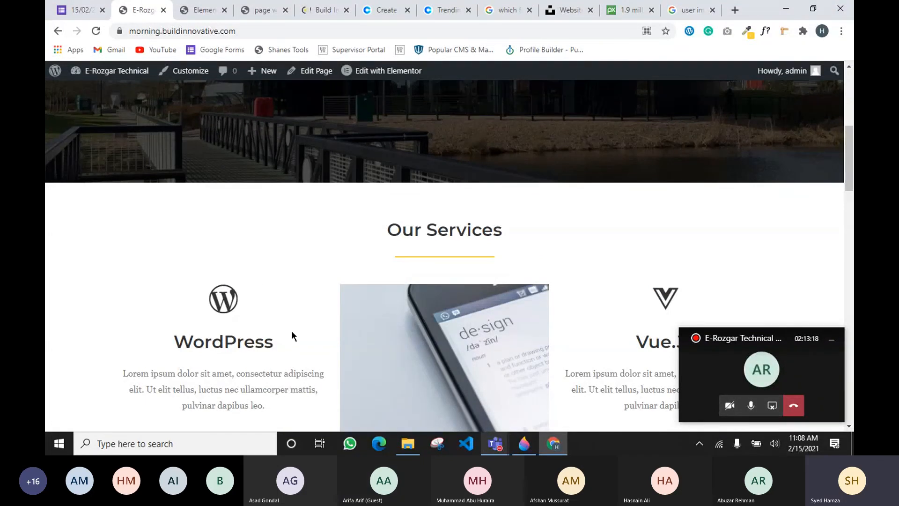
Highlight the Our Portfolio heading, then switch to the Google Images results for 'user images'
scroll(292, 333, "down", 3)
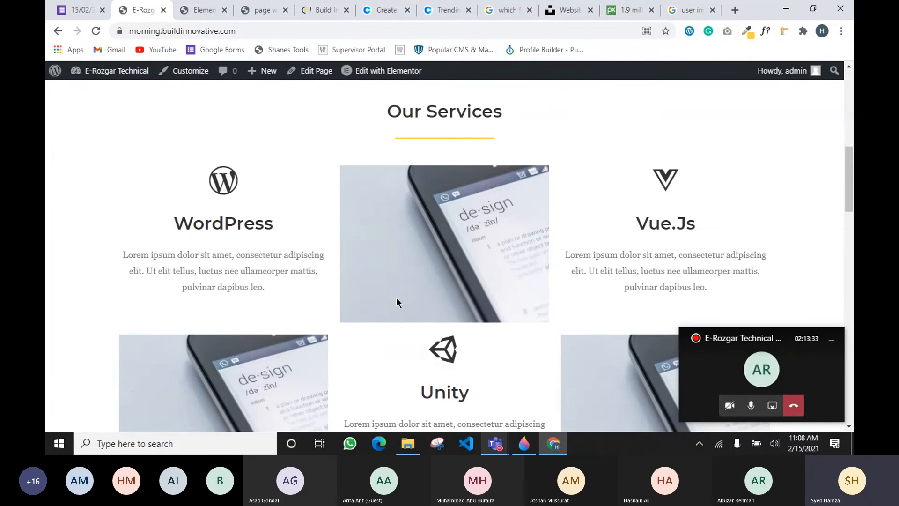
scroll(396, 297, "down", 5)
scroll(397, 288, "down", 6)
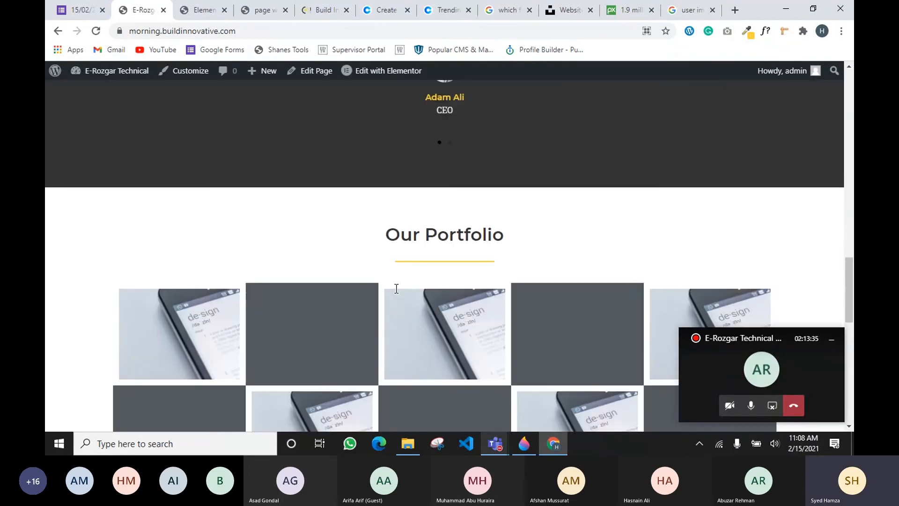
scroll(396, 288, "down", 1)
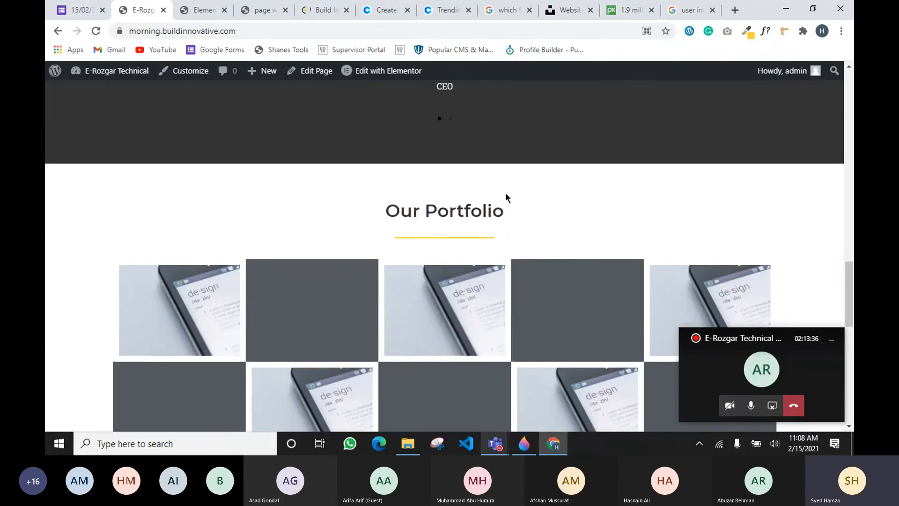
left_click_drag(386, 210, 585, 225)
left_click(585, 226)
scroll(577, 121, "up", 5)
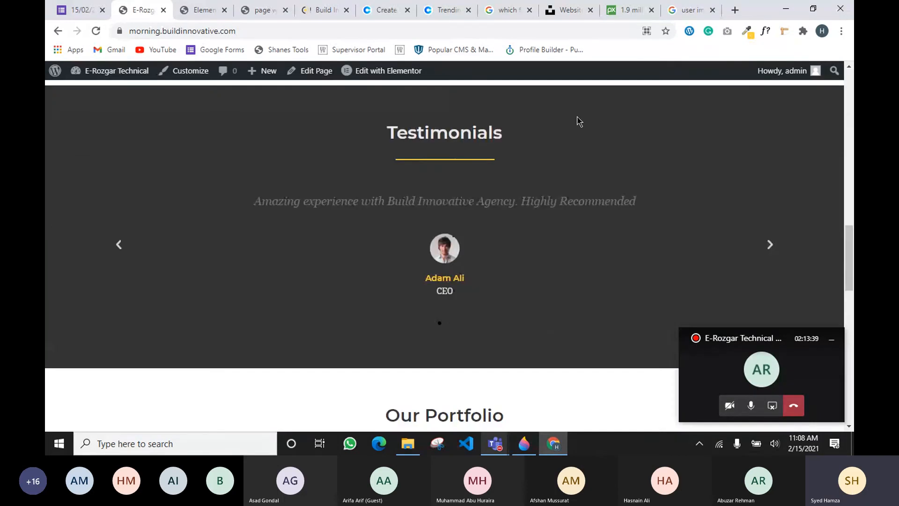
scroll(316, 226, "down", 2)
scroll(317, 226, "up", 10)
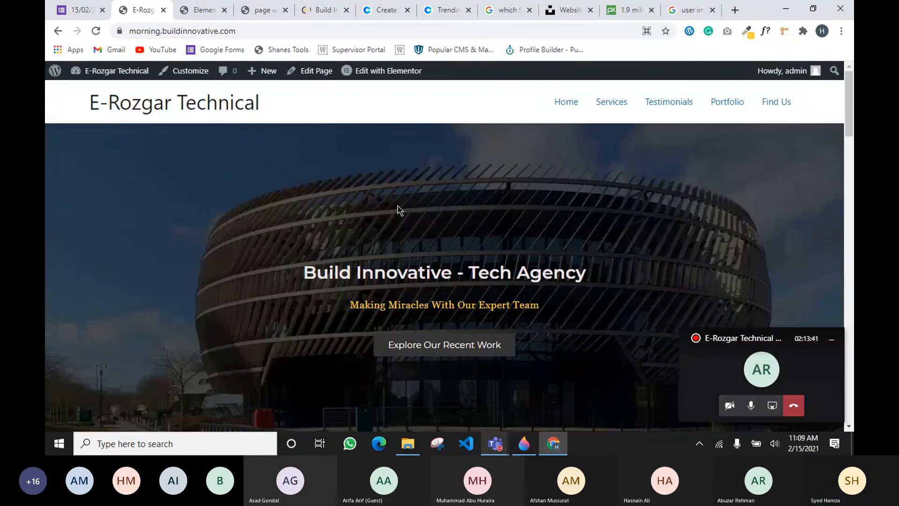
left_click(684, 10)
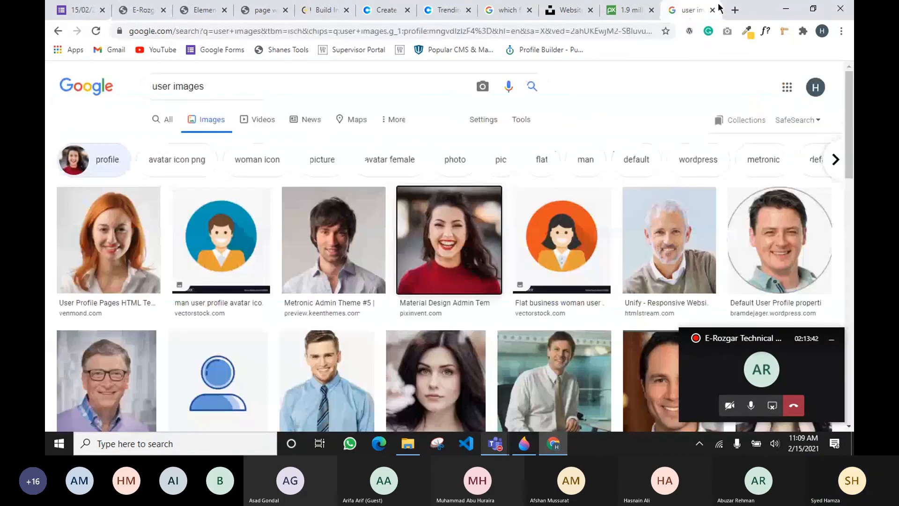
Search the web for 'elementor templates' and open the library.elementor.com result
left_click(349, 31)
type("e")
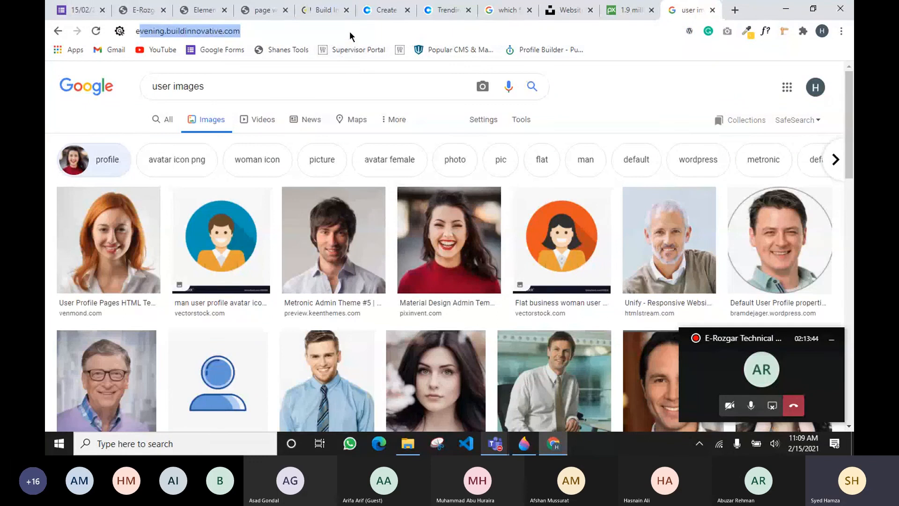
type("lementor ")
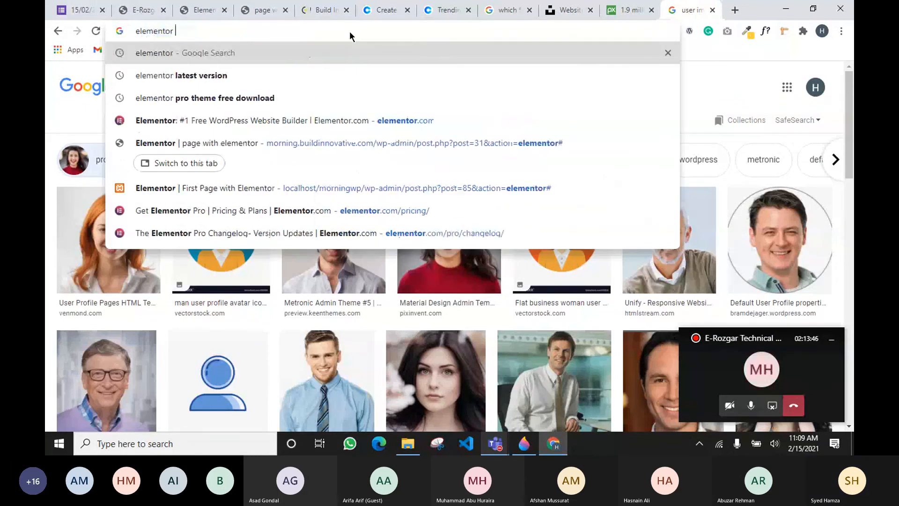
type("templates")
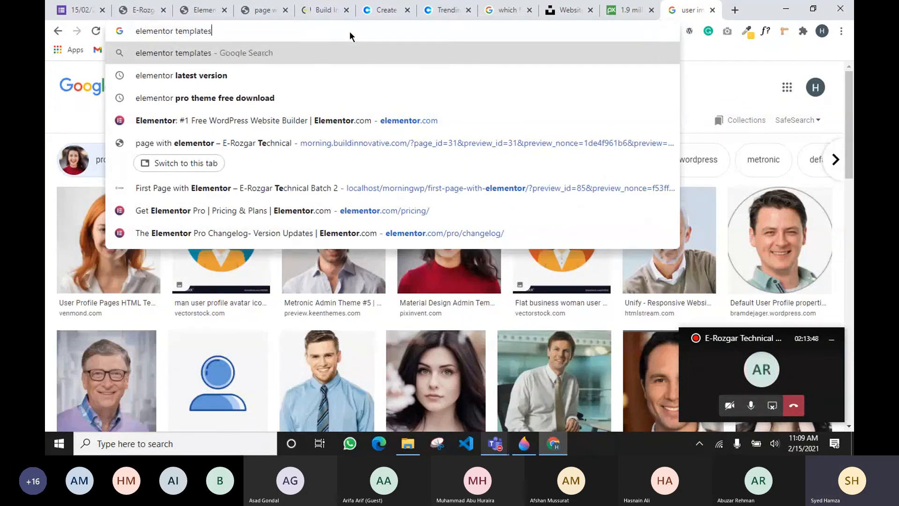
key("Return")
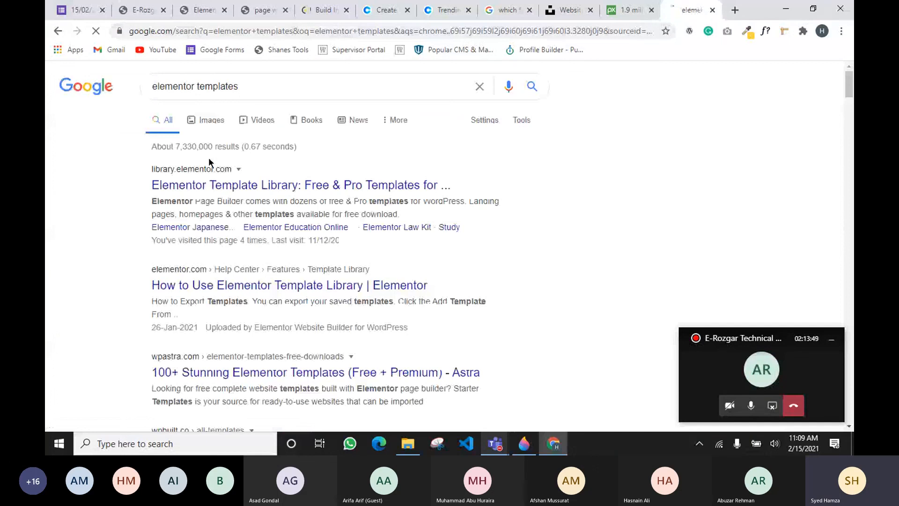
left_click(209, 183)
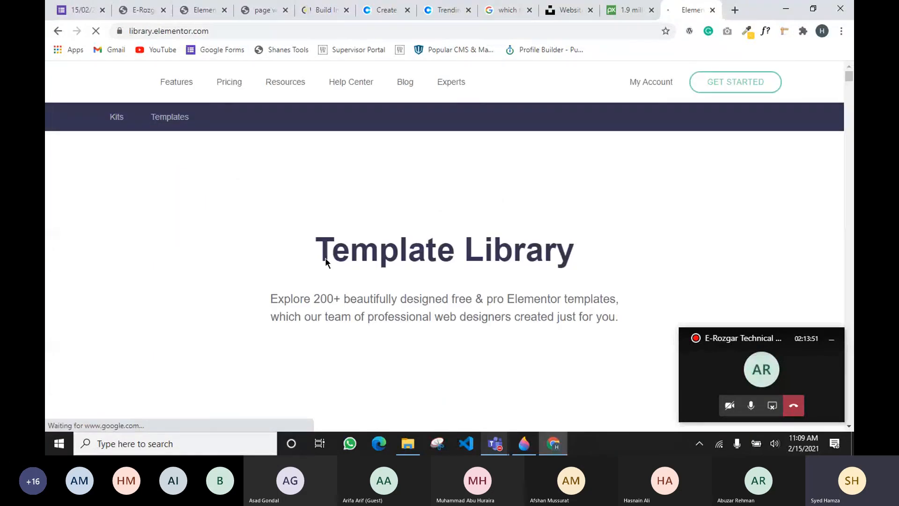
Scroll through the library's Kits and Templates down to Beauty Salon, Travel Blog and Dance Studio
scroll(327, 275, "down", 5)
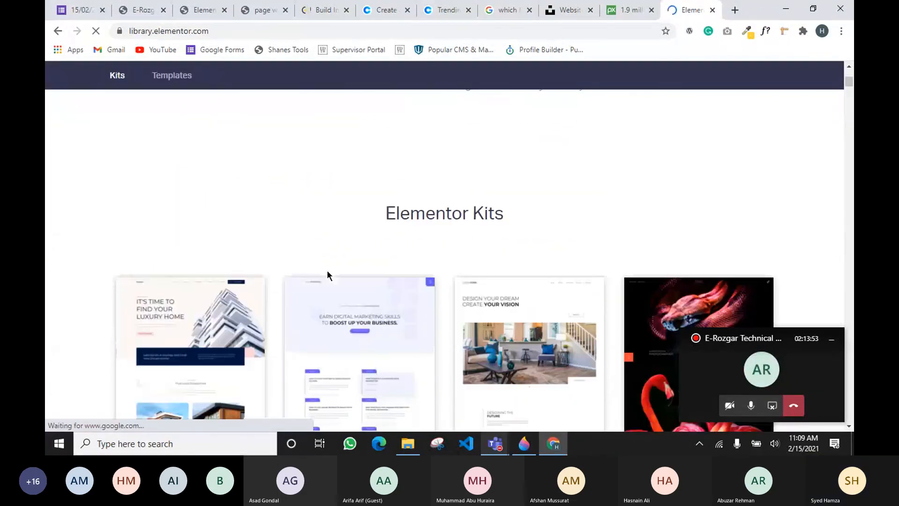
scroll(327, 275, "down", 4)
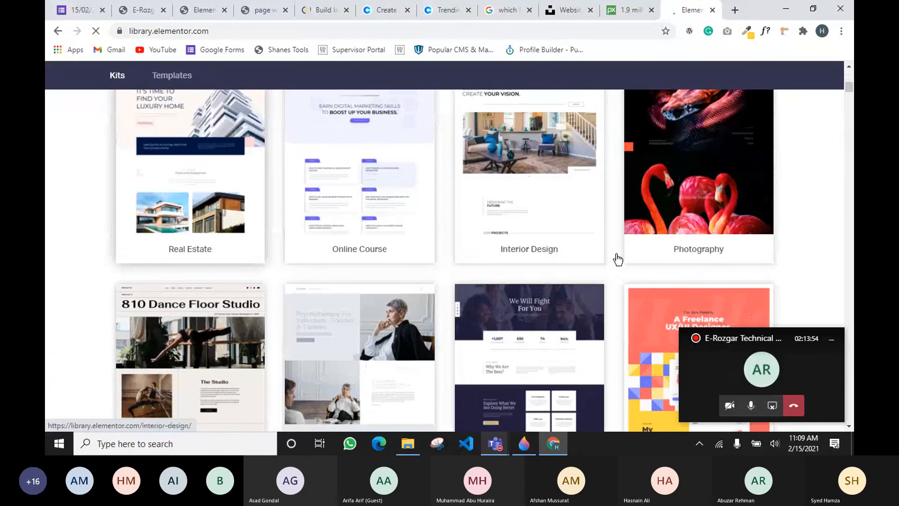
scroll(627, 254, "down", 6)
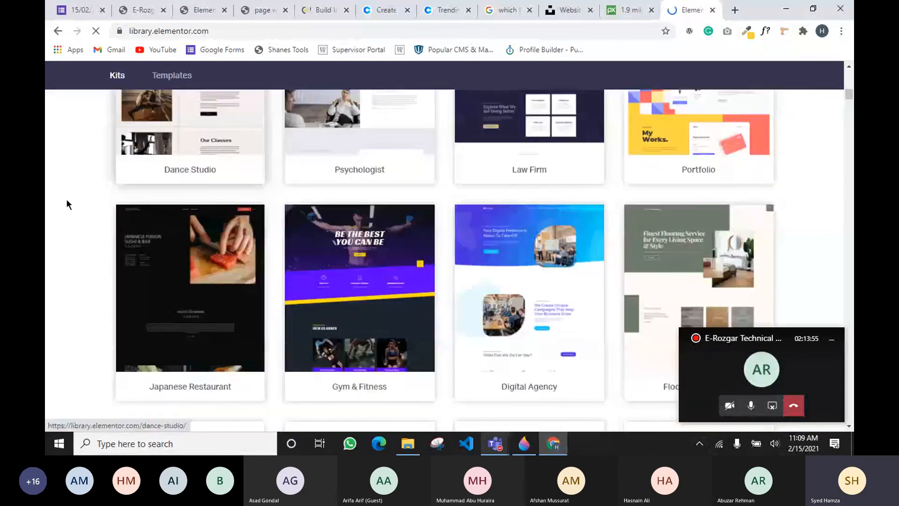
scroll(525, 221, "down", 5)
scroll(709, 294, "down", 5)
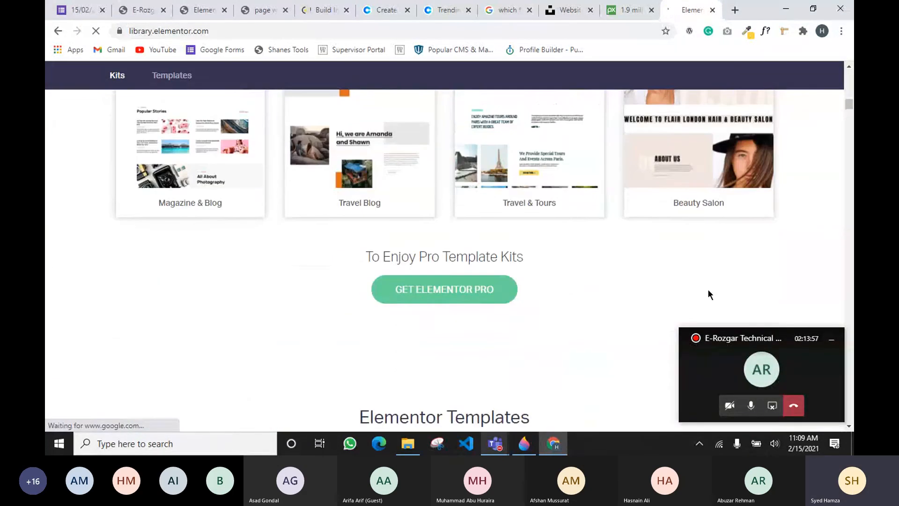
scroll(212, 277, "down", 4)
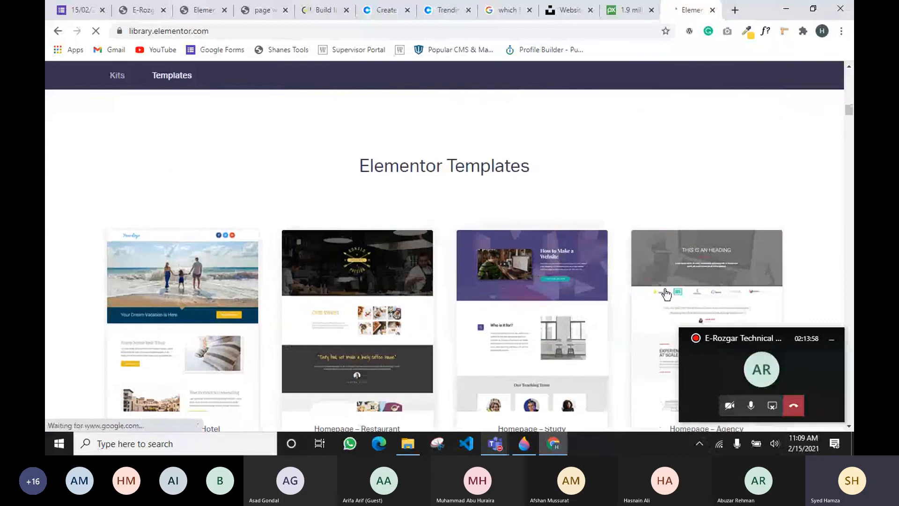
scroll(666, 294, "down", 3)
scroll(75, 259, "down", 4)
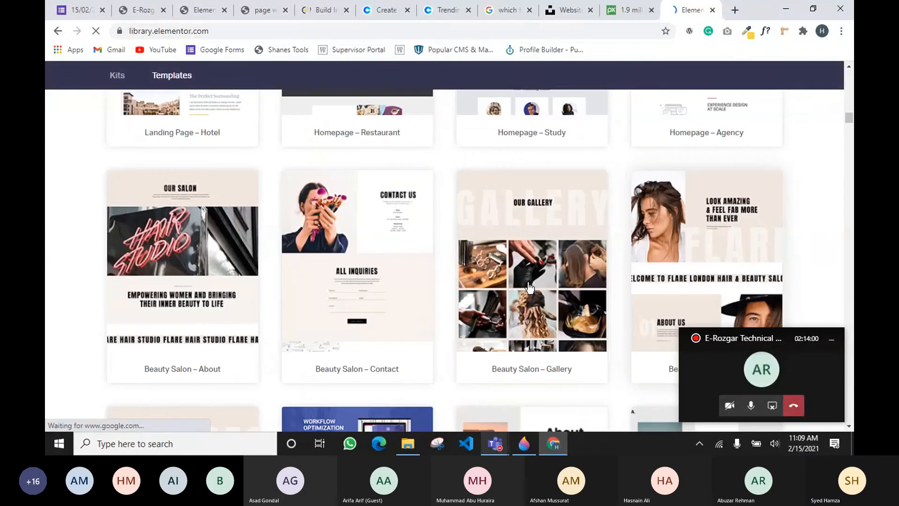
scroll(572, 212, "down", 1)
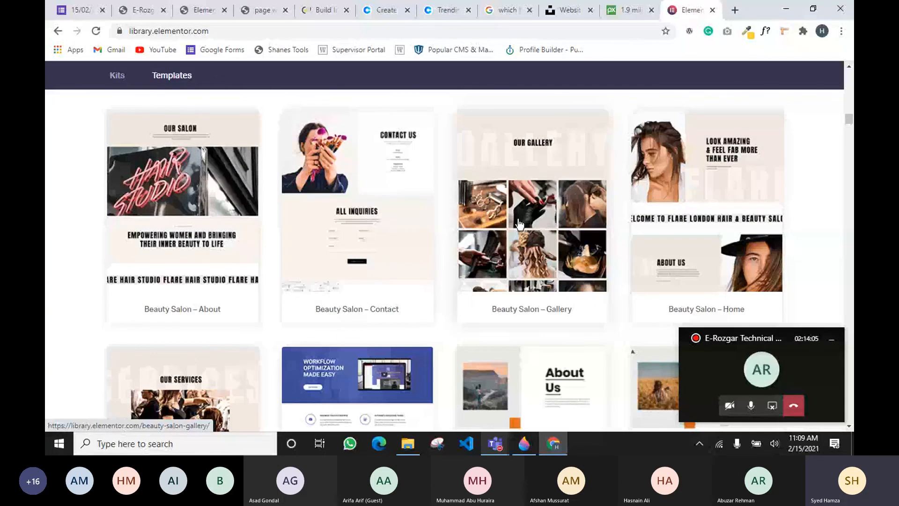
scroll(518, 225, "down", 2)
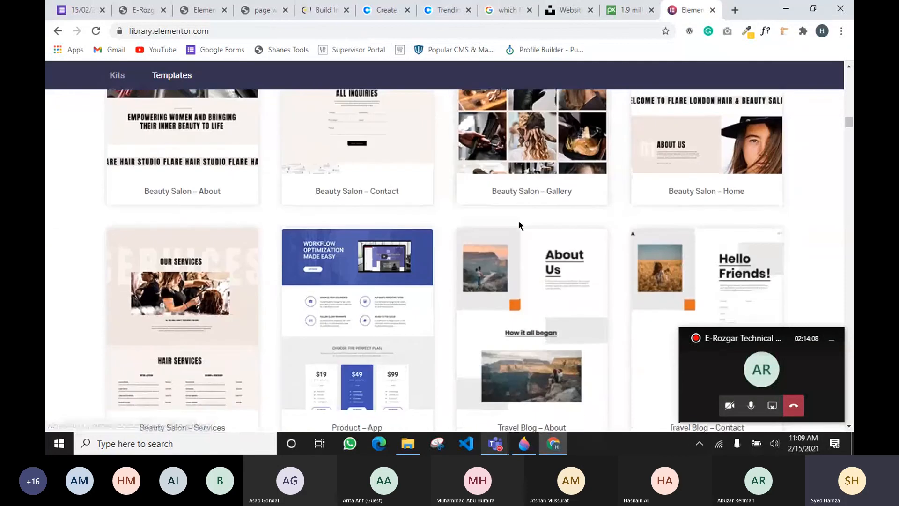
scroll(518, 225, "up", 1)
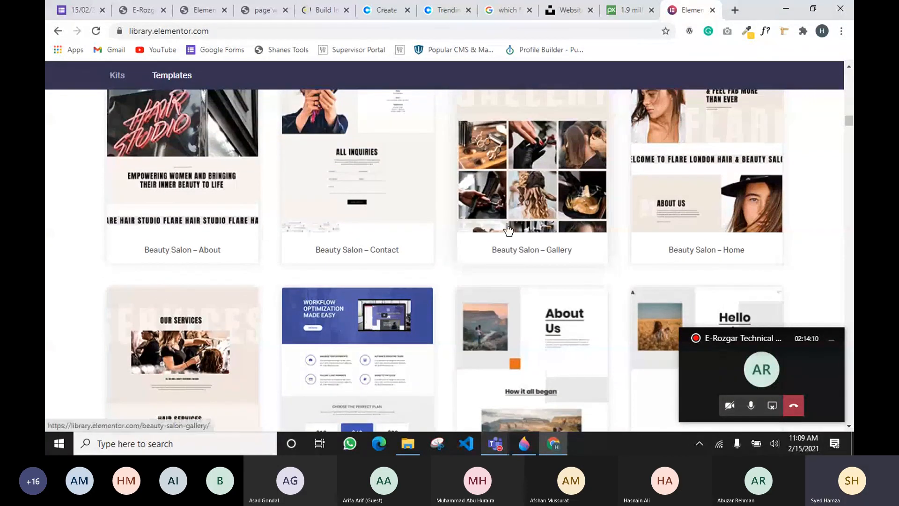
scroll(508, 229, "down", 2)
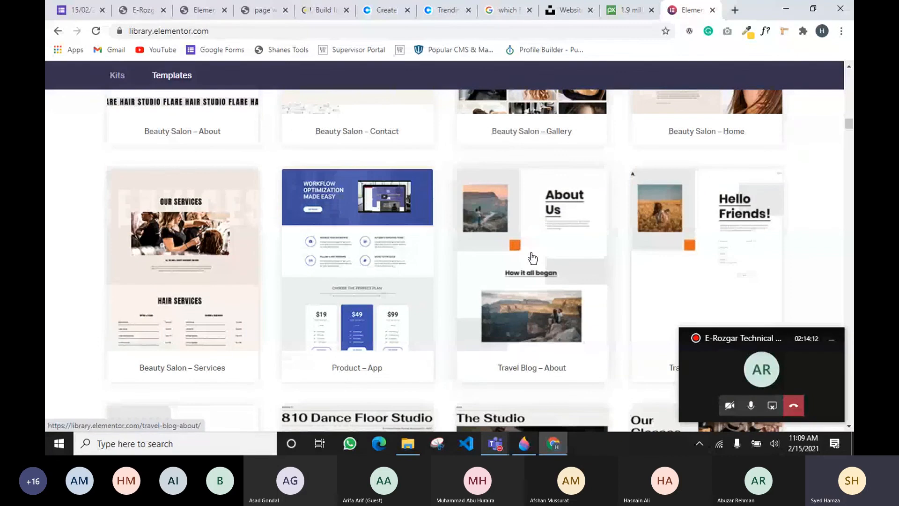
scroll(515, 252, "down", 4)
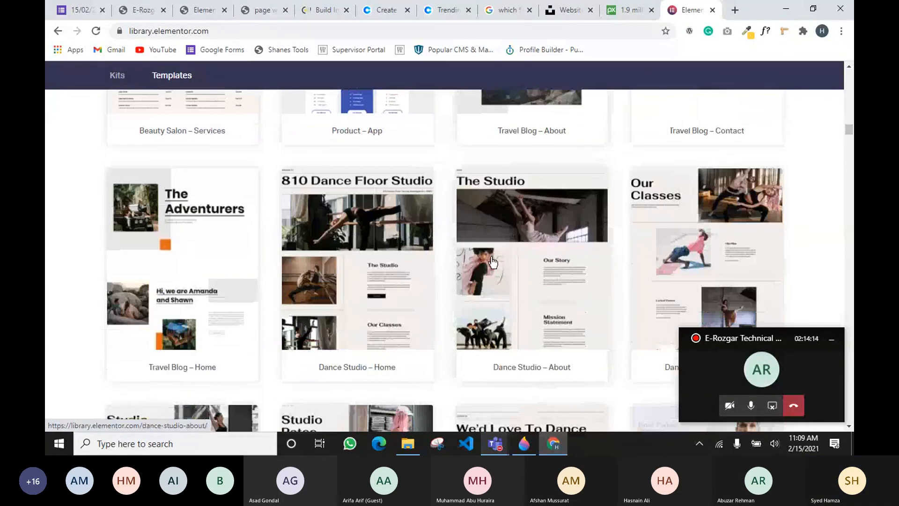
Open the Dance Studio – About template preview and scroll through it
left_click(516, 261)
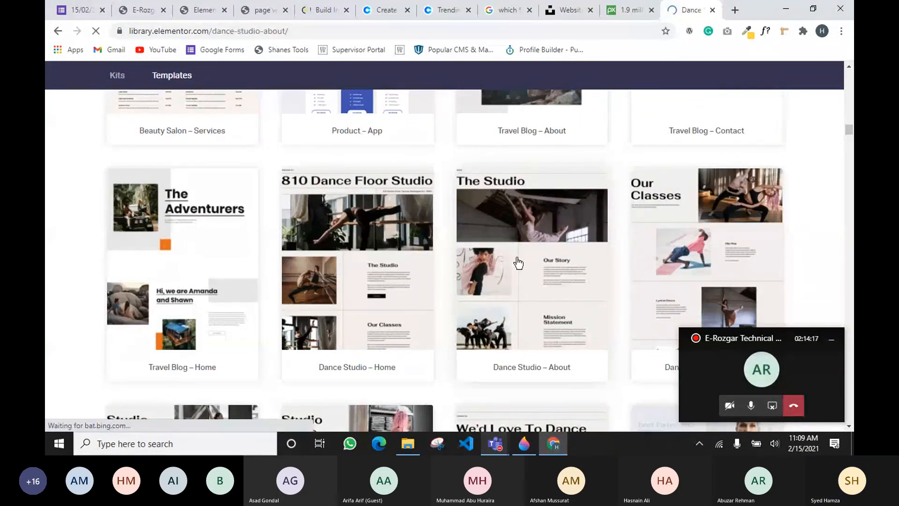
scroll(438, 240, "down", 6)
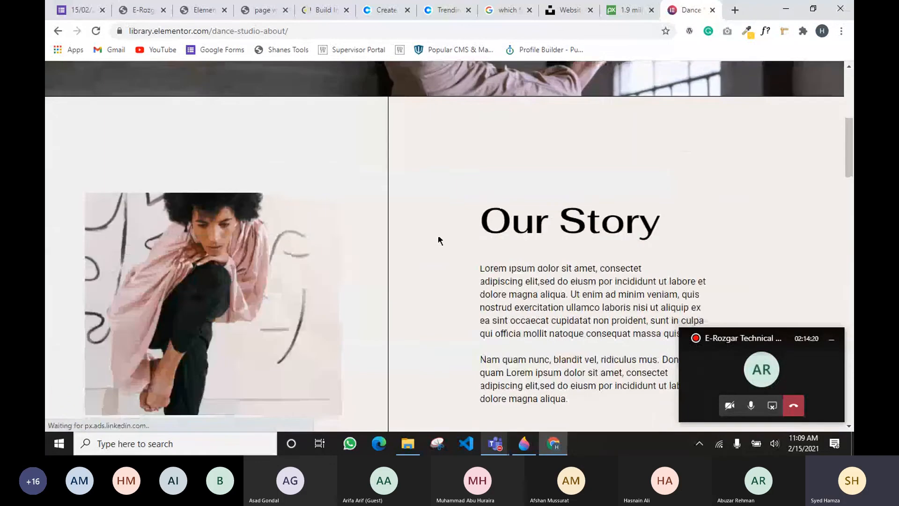
scroll(438, 237, "down", 12)
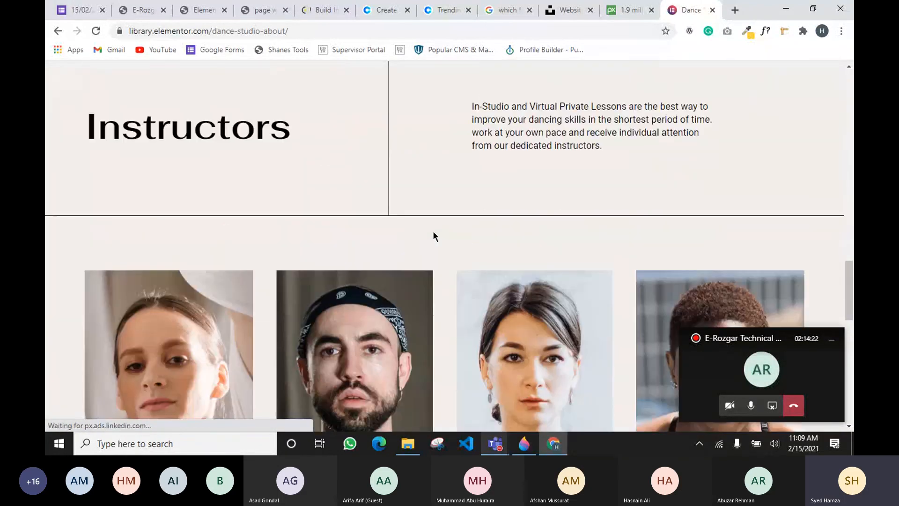
scroll(434, 236, "down", 4)
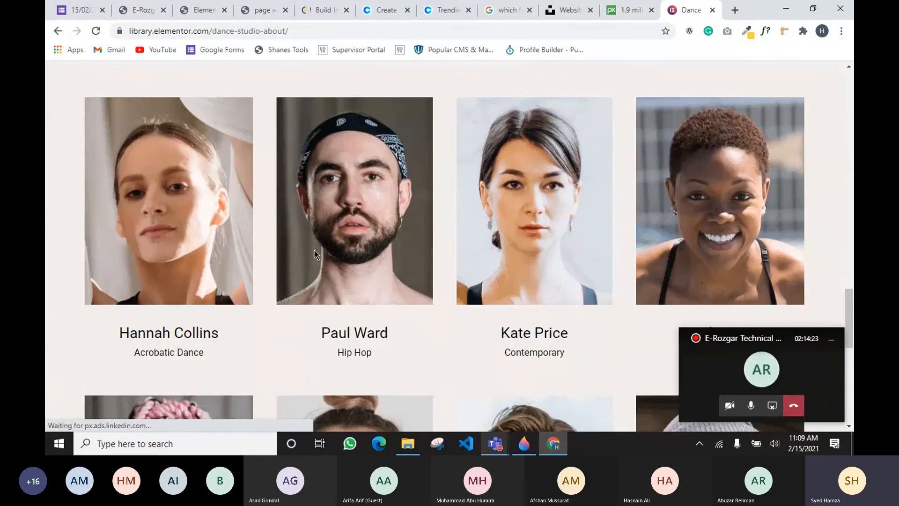
scroll(695, 259, "down", 10)
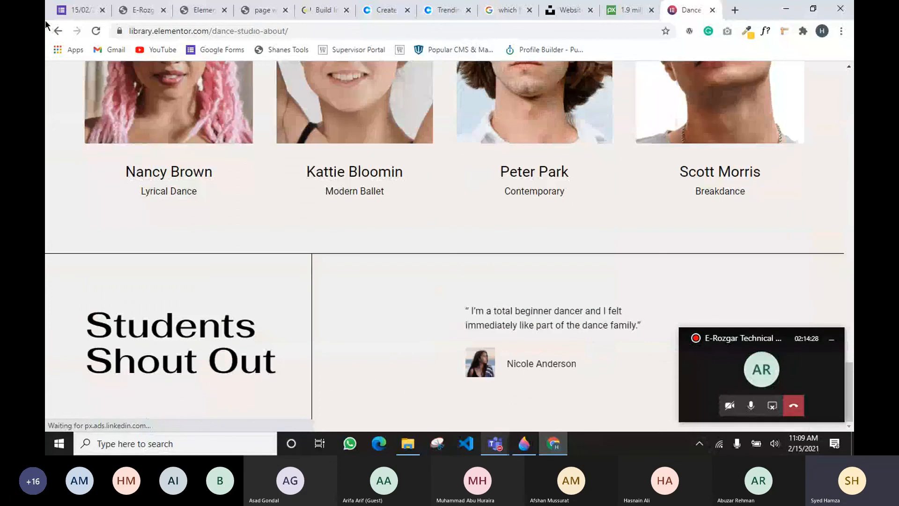
Go back to the templates grid and scroll up to the Product – App row
left_click(52, 30)
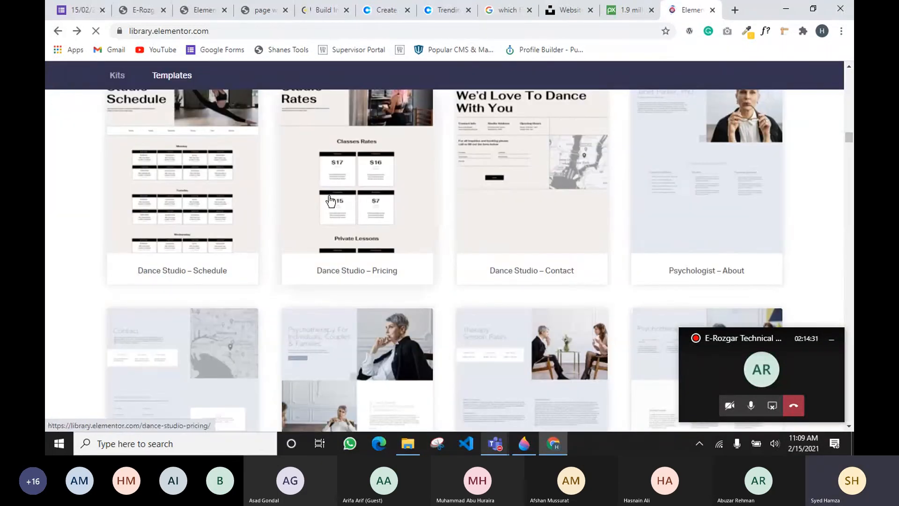
scroll(357, 281, "up", 5)
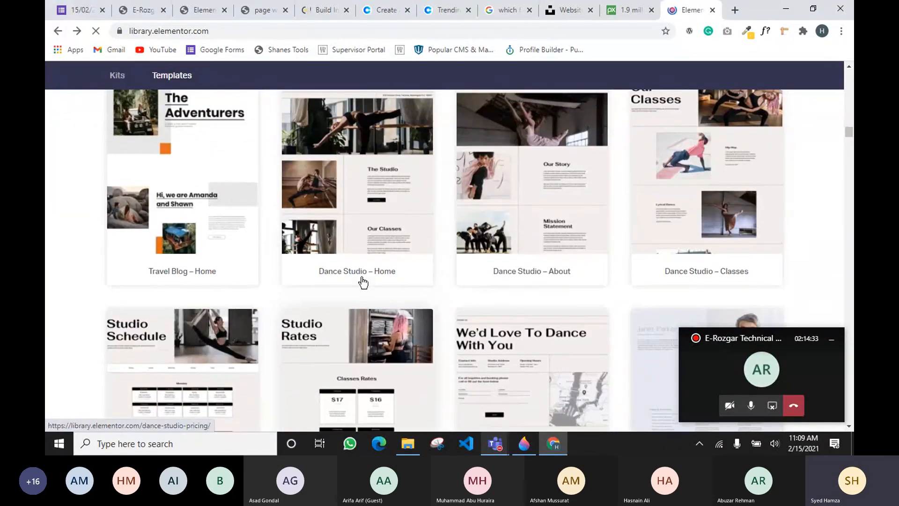
scroll(299, 211, "up", 3)
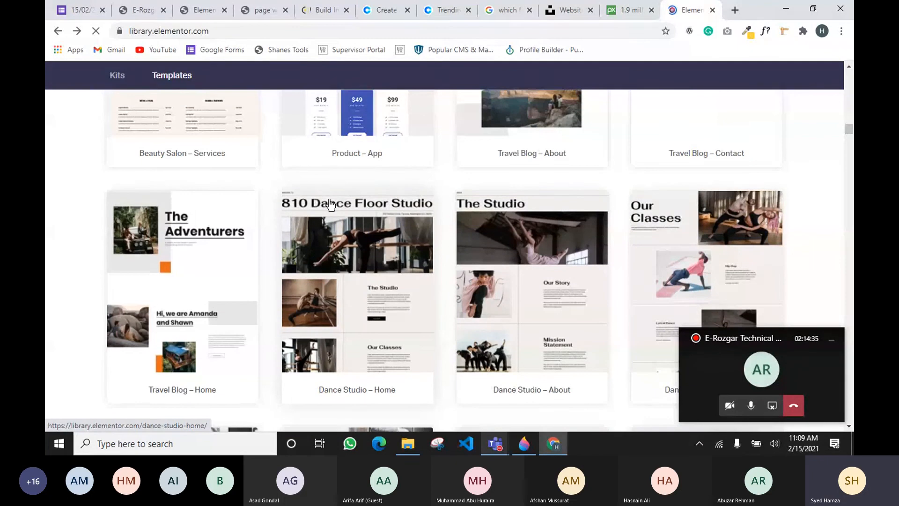
scroll(417, 188, "up", 2)
scroll(416, 187, "up", 1)
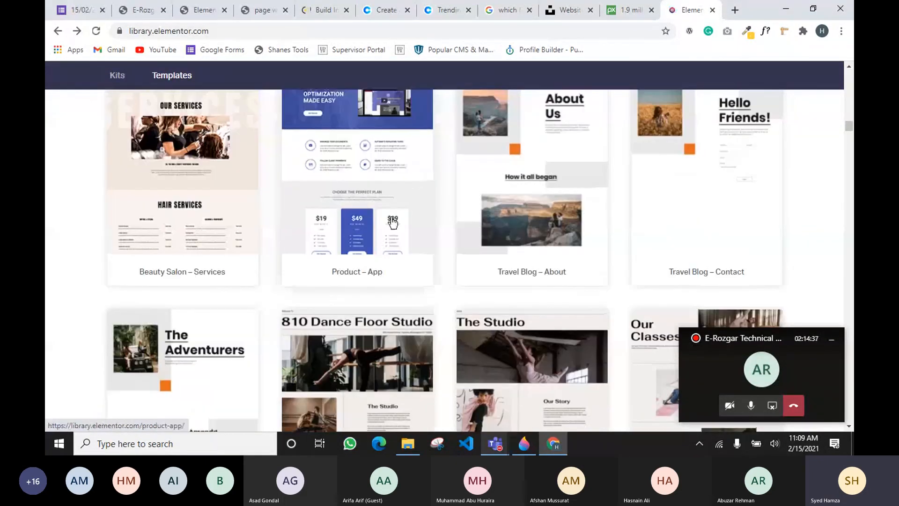
scroll(400, 228, "up", 2)
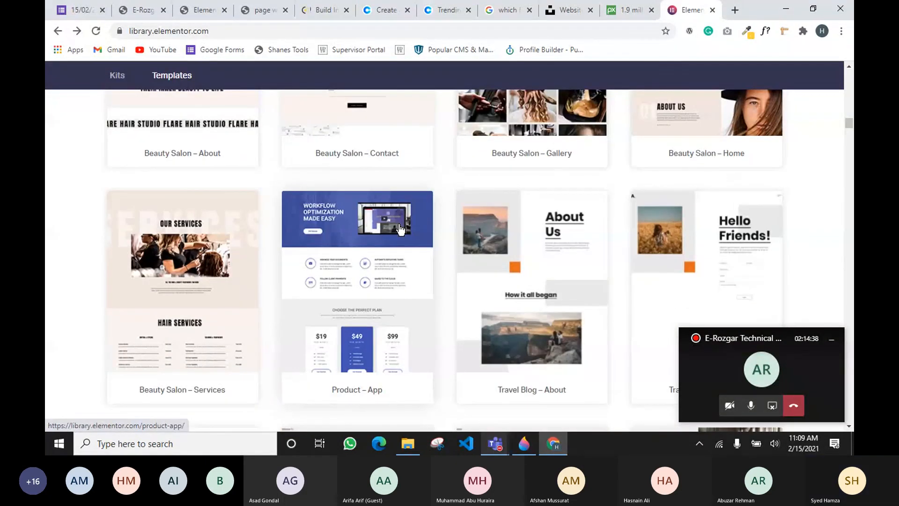
Open the Product – App template preview, inspect its hero text, and pause the intro video
left_click(360, 228)
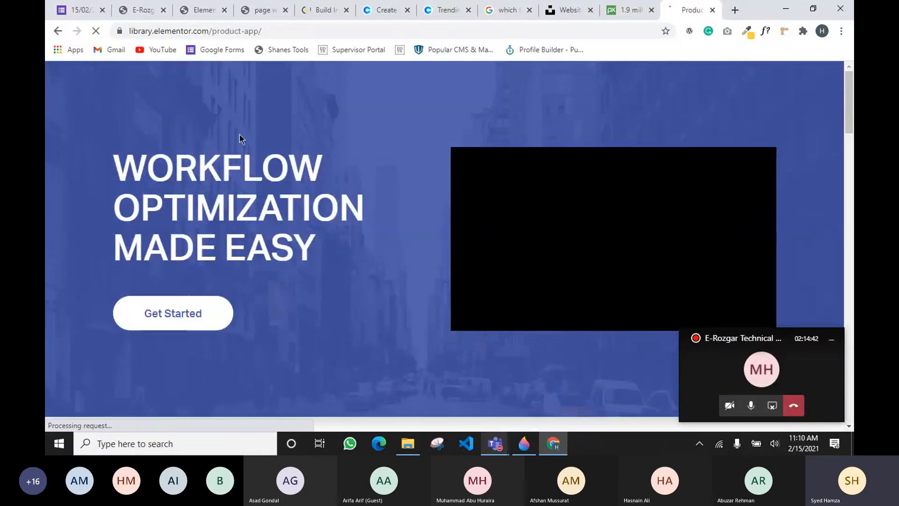
scroll(282, 172, "down", 3)
scroll(282, 172, "down", 1)
scroll(538, 200, "up", 3)
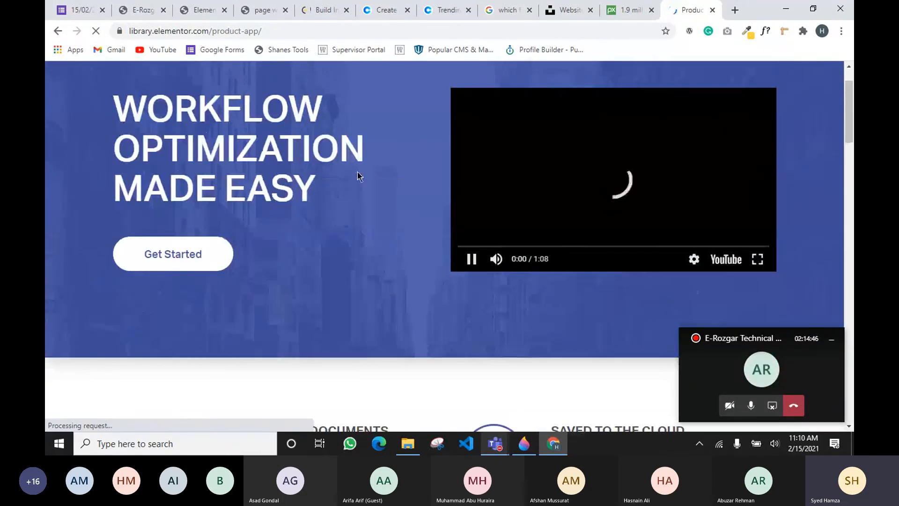
scroll(359, 175, "up", 1)
left_click_drag(125, 146, 254, 275)
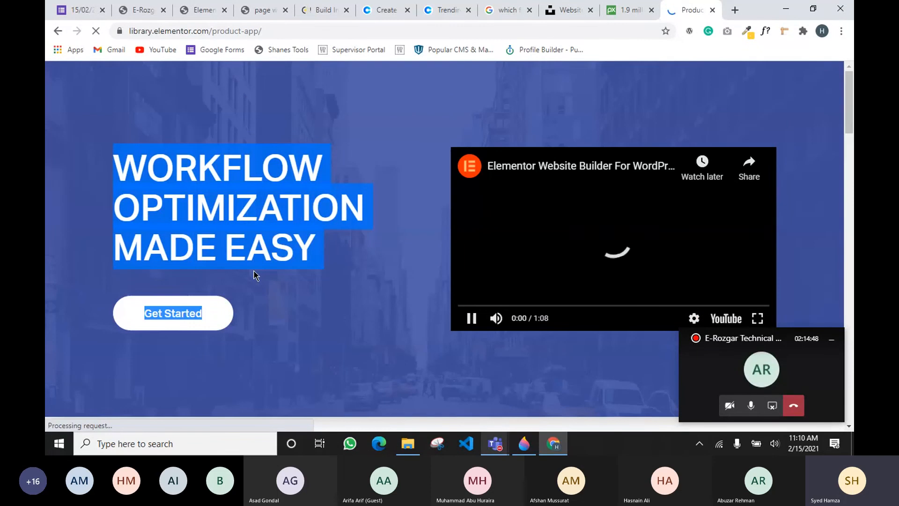
left_click(226, 335)
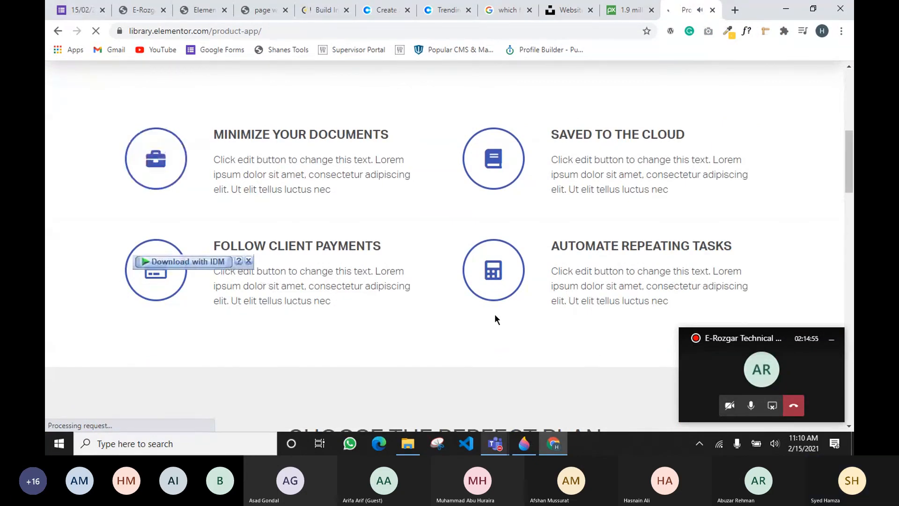
scroll(495, 313, "up", 6)
left_click(473, 290)
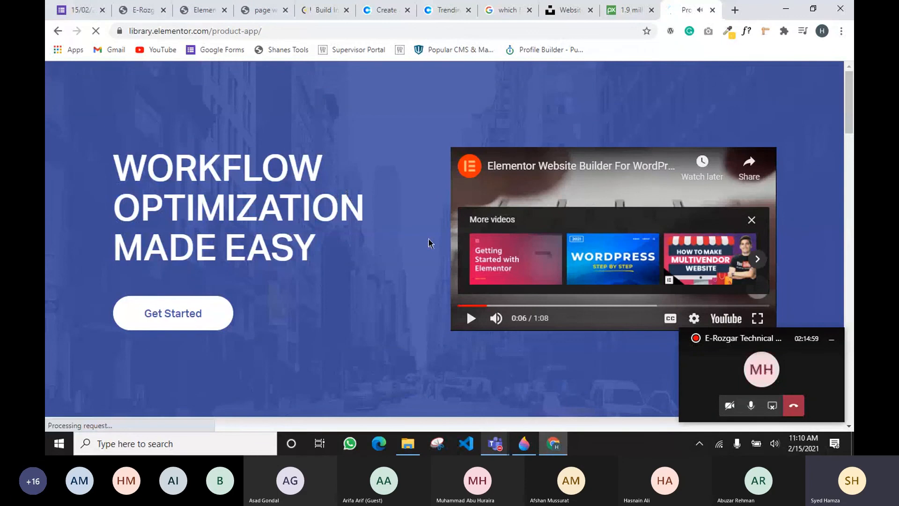
Scroll through the preview's sections, highlighting a heading and the first testimonial quote
scroll(525, 271, "down", 10)
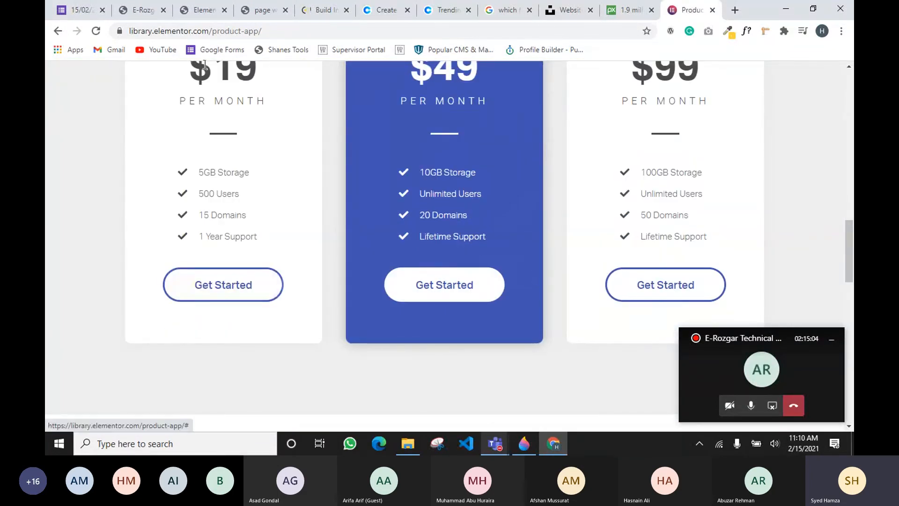
scroll(230, 219, "up", 2)
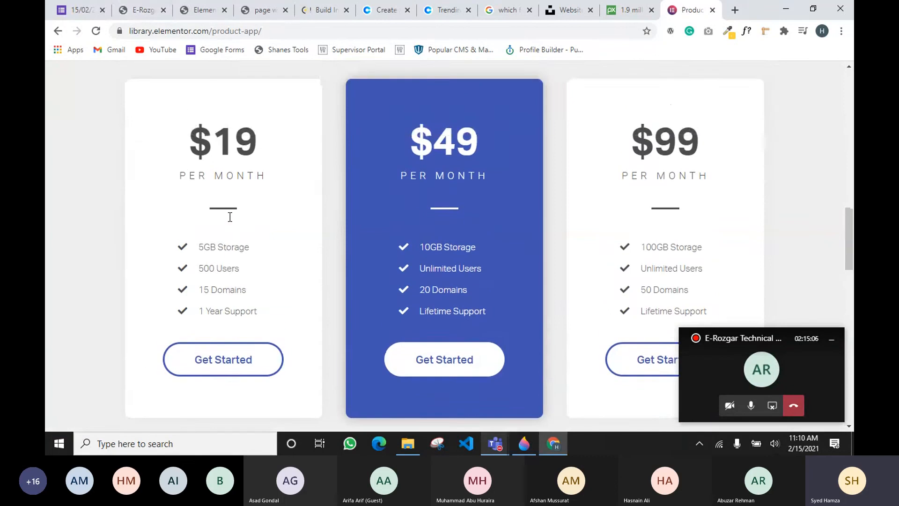
scroll(230, 218, "down", 9)
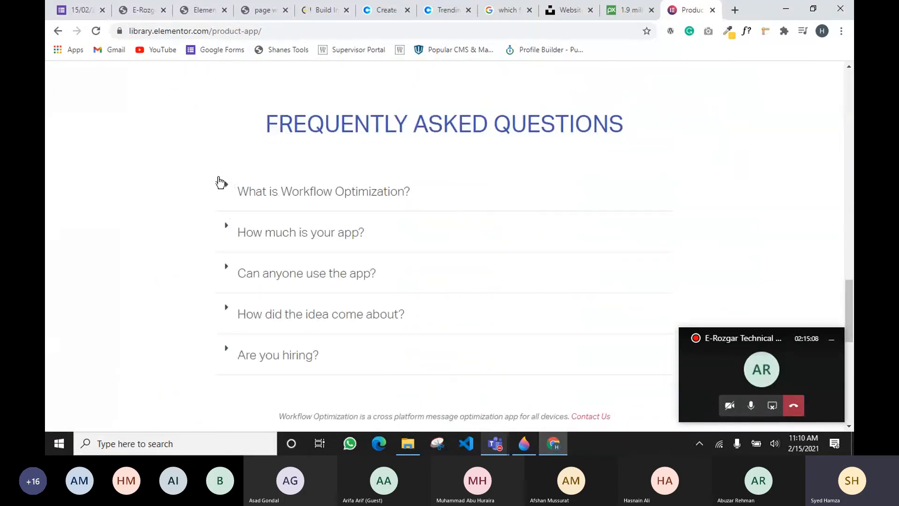
scroll(199, 184, "down", 4)
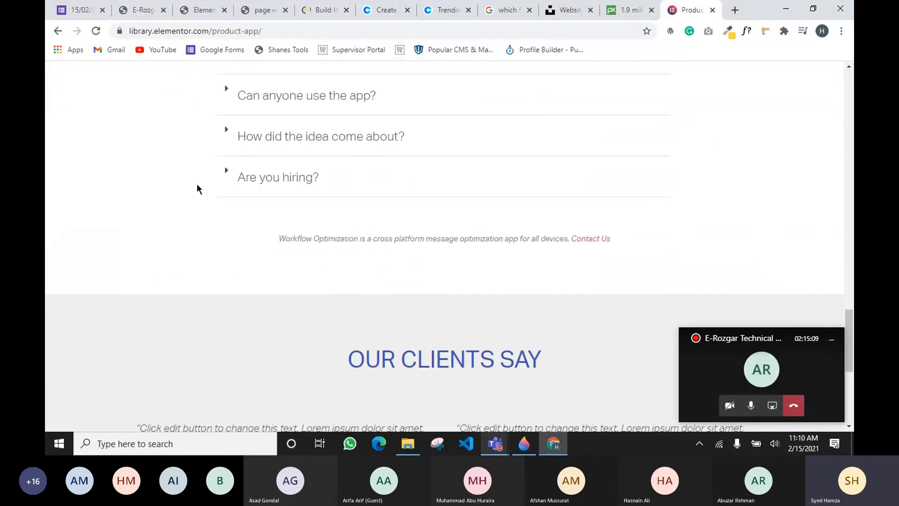
scroll(198, 184, "down", 4)
left_click_drag(365, 181, 514, 205)
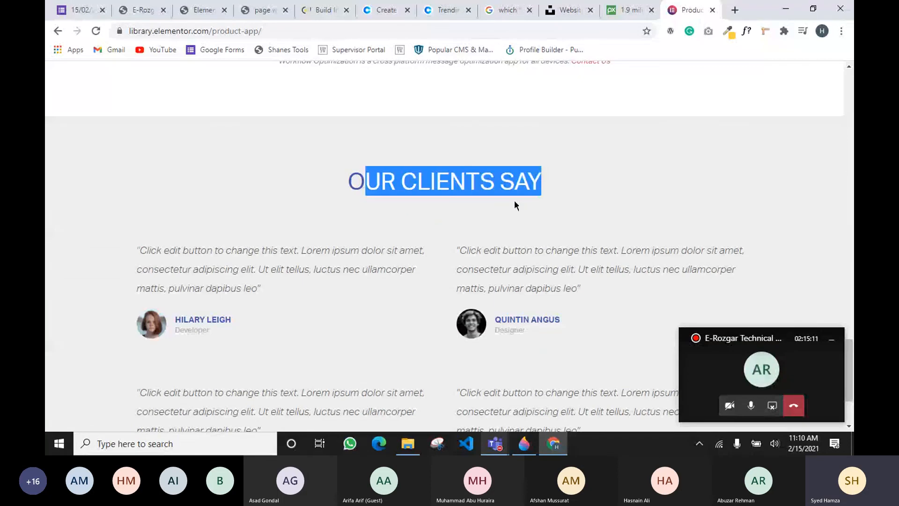
left_click(513, 203)
left_click_drag(204, 251, 265, 321)
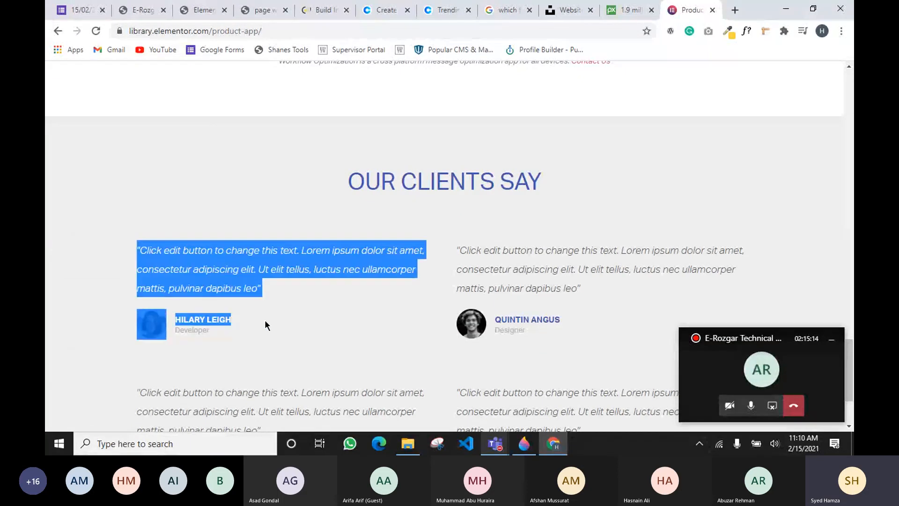
left_click(276, 227)
Scroll the preview once more, then expand the Teams meeting to full window
scroll(435, 252, "down", 3)
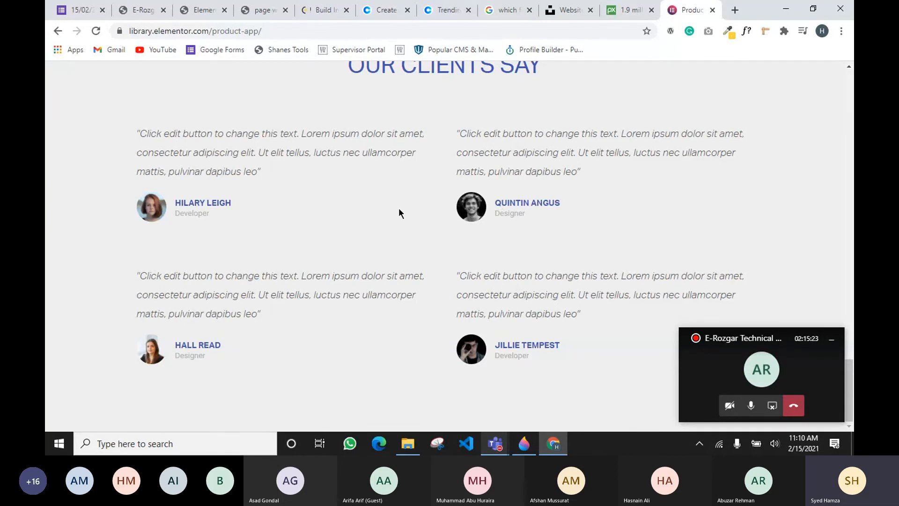
scroll(398, 213, "up", 20)
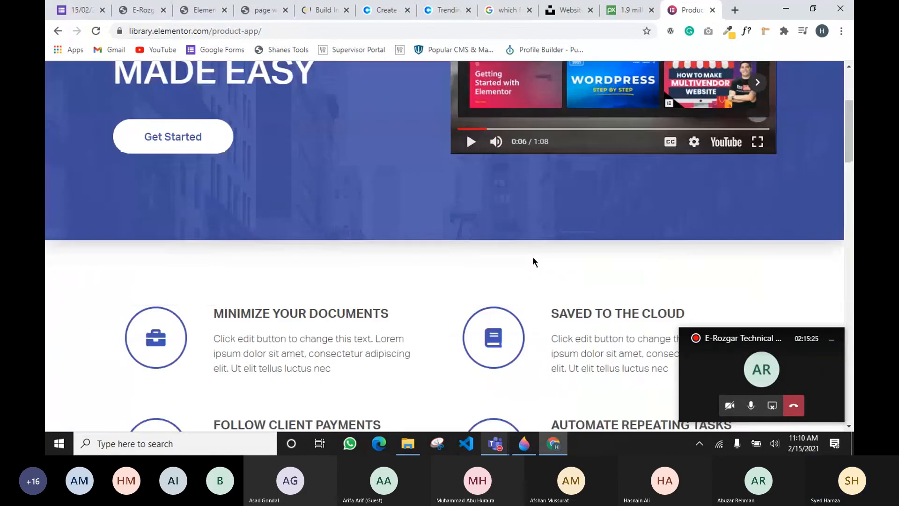
scroll(533, 262, "up", 4)
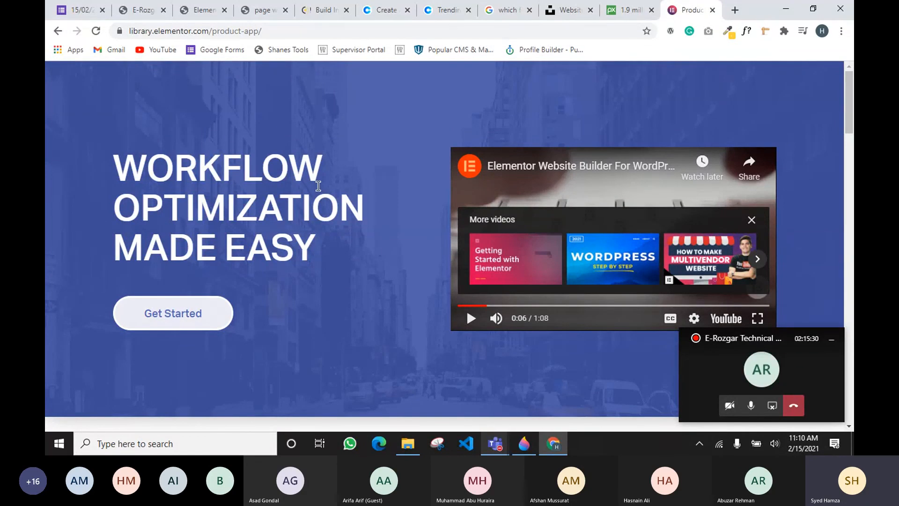
left_click(703, 369)
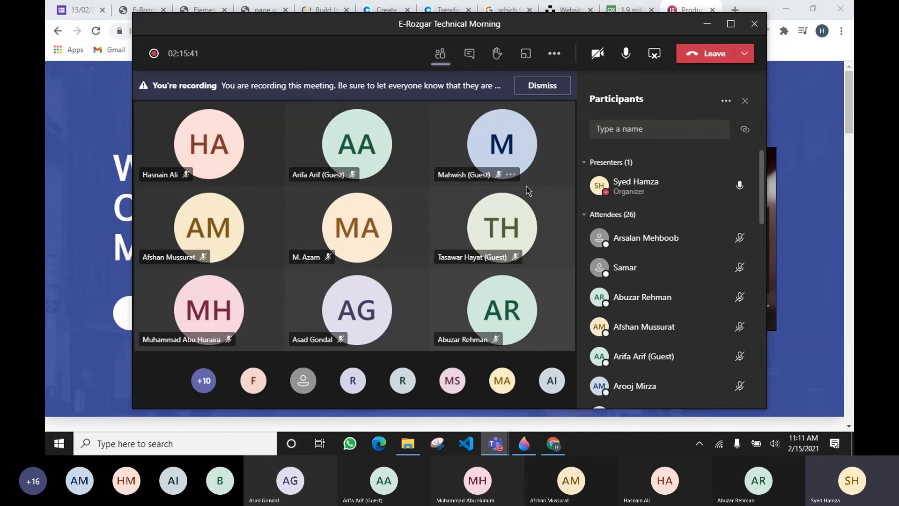
Return to the Product – App preview and review its features section
key("alt+Tab")
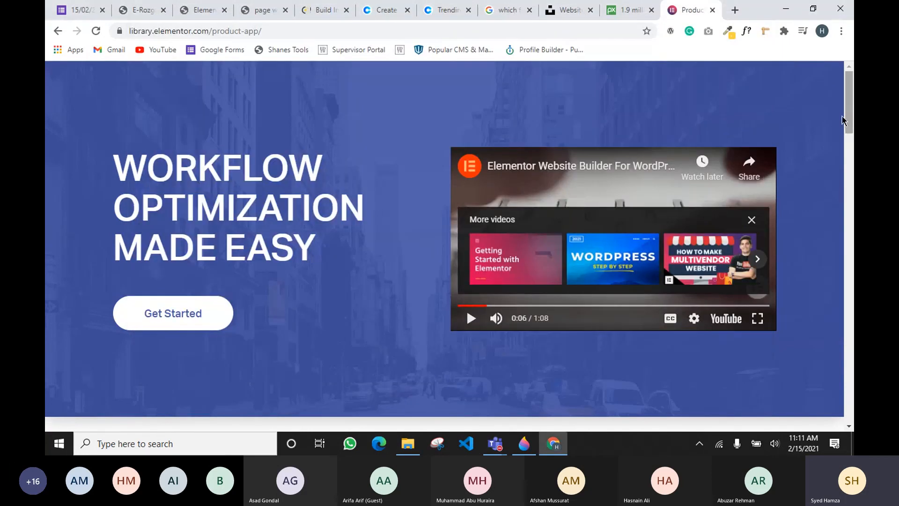
scroll(287, 267, "down", 4)
scroll(293, 264, "down", 20)
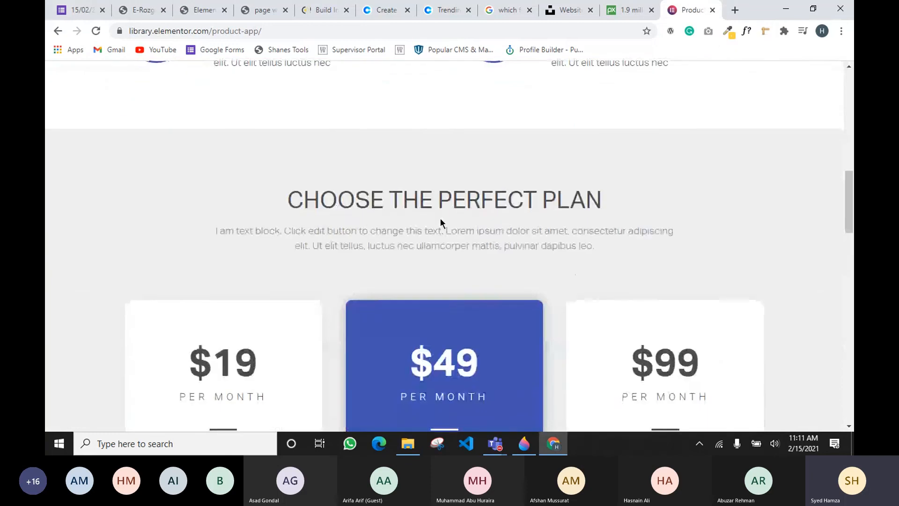
scroll(435, 220, "down", 4)
scroll(436, 220, "up", 10)
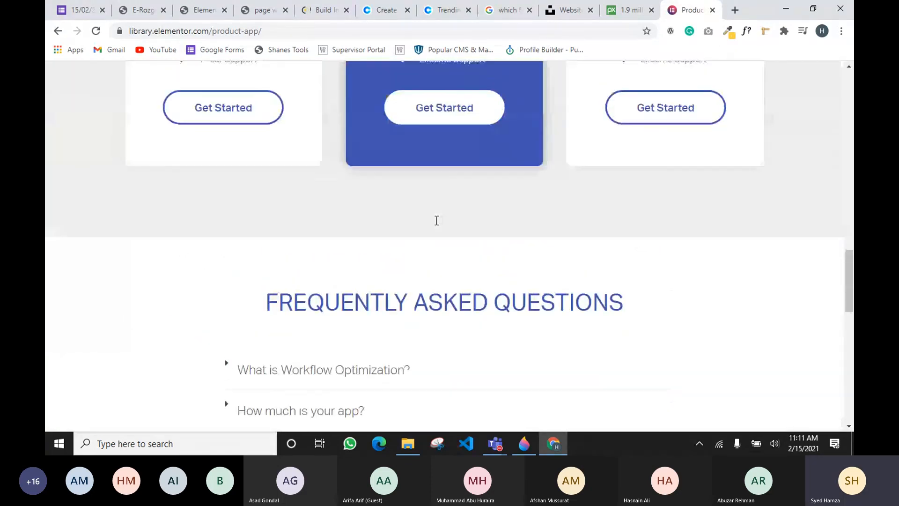
scroll(427, 145, "up", 1)
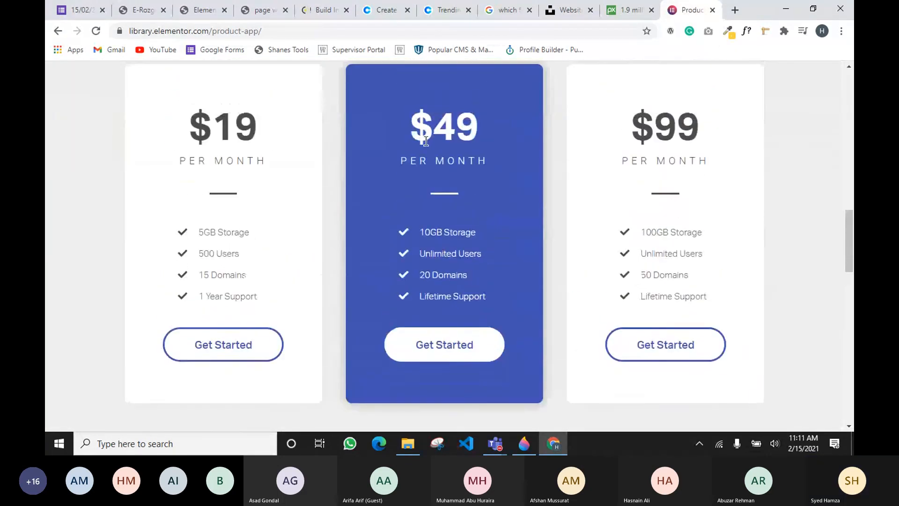
left_click_drag(408, 122, 493, 144)
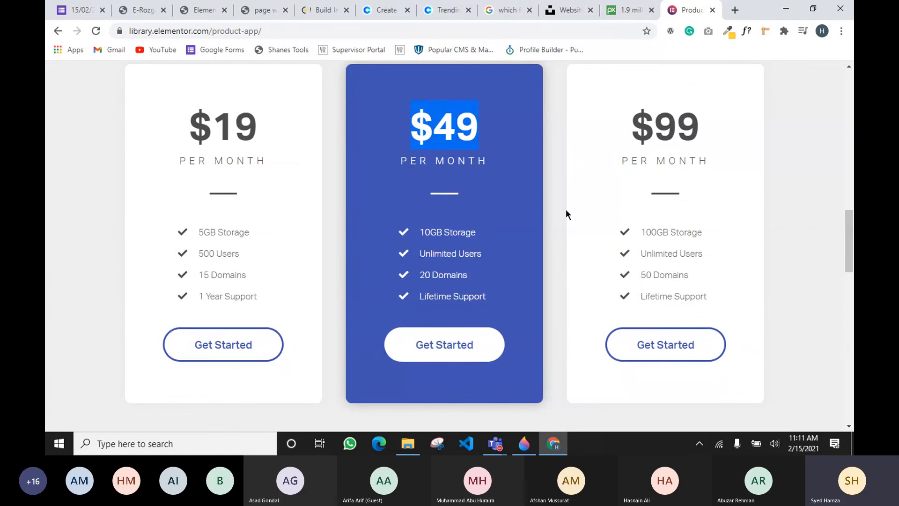
Look over the pricing cards, select the $19 card text, then return to the Elementor editor tab
scroll(594, 305, "down", 4)
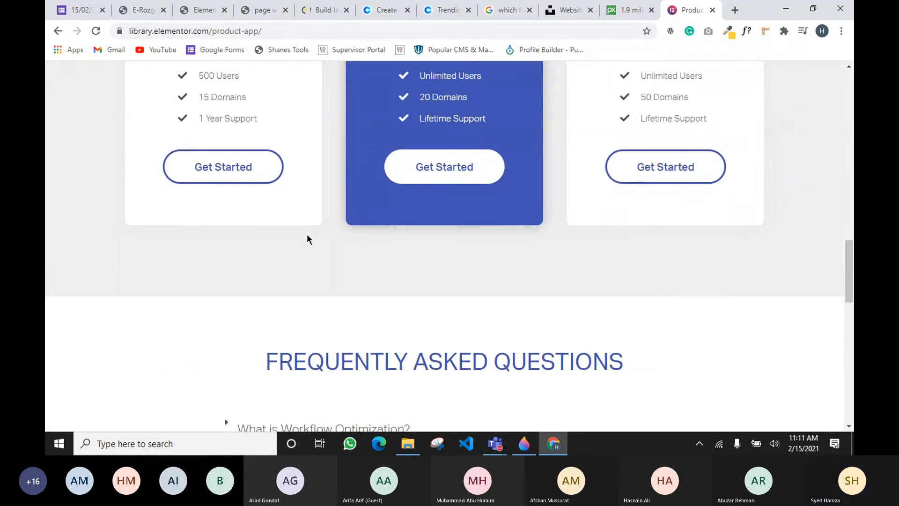
scroll(307, 238, "up", 9)
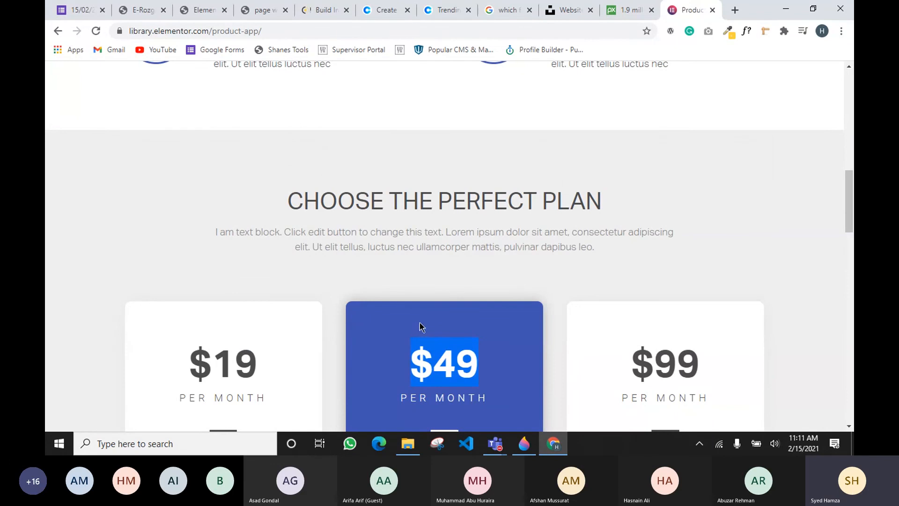
scroll(356, 178, "up", 1)
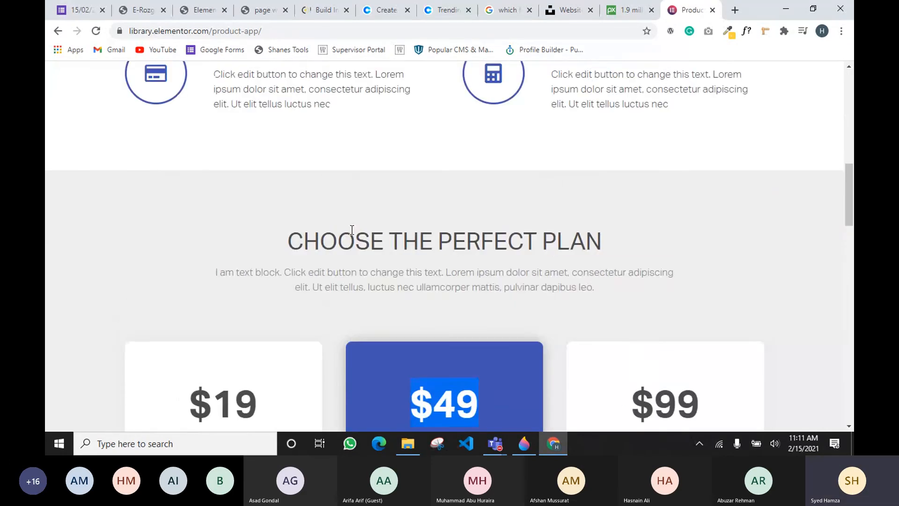
scroll(356, 234, "up", 3)
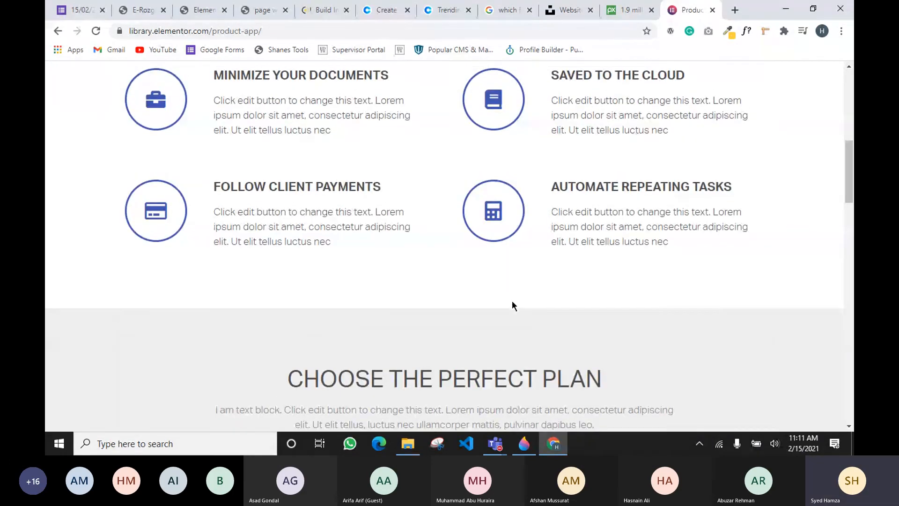
scroll(512, 302, "down", 5)
left_click_drag(190, 281, 252, 356)
scroll(256, 365, "down", 4)
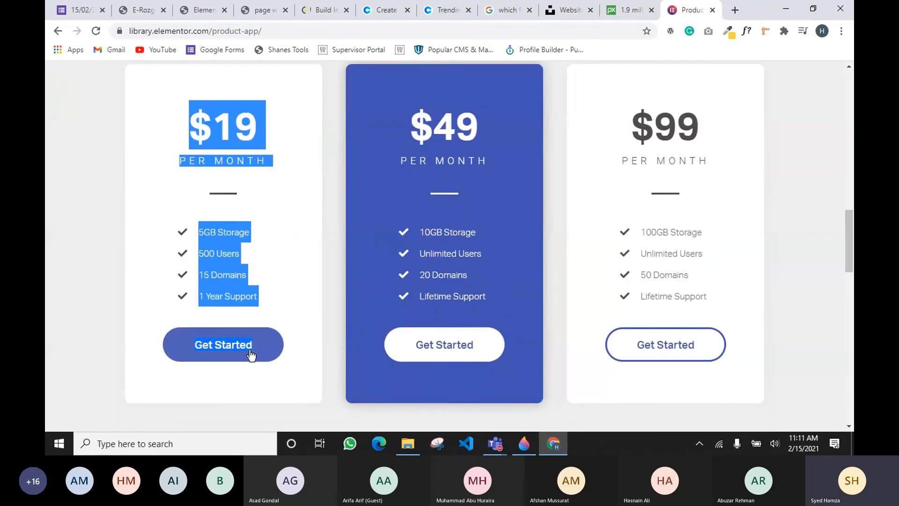
left_click(197, 10)
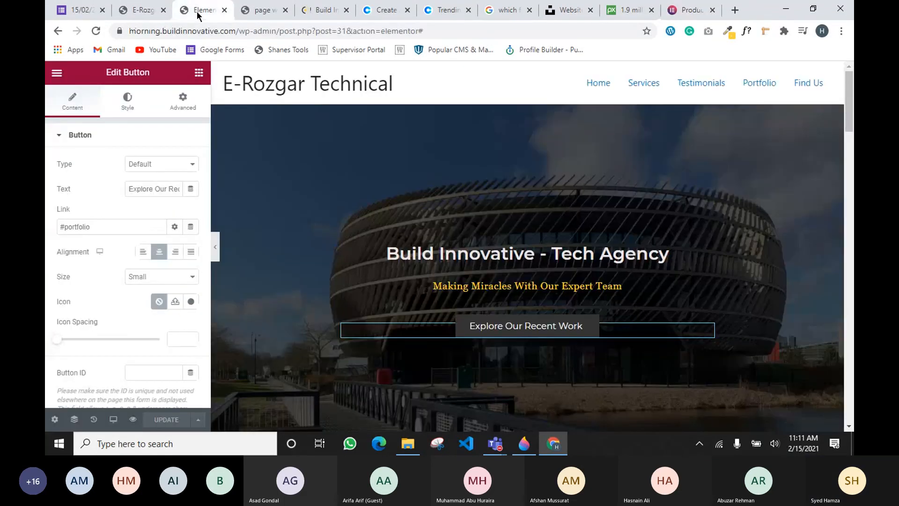
Search the widget panel for 'price' and compare with the template preview's pricing design
left_click(198, 72)
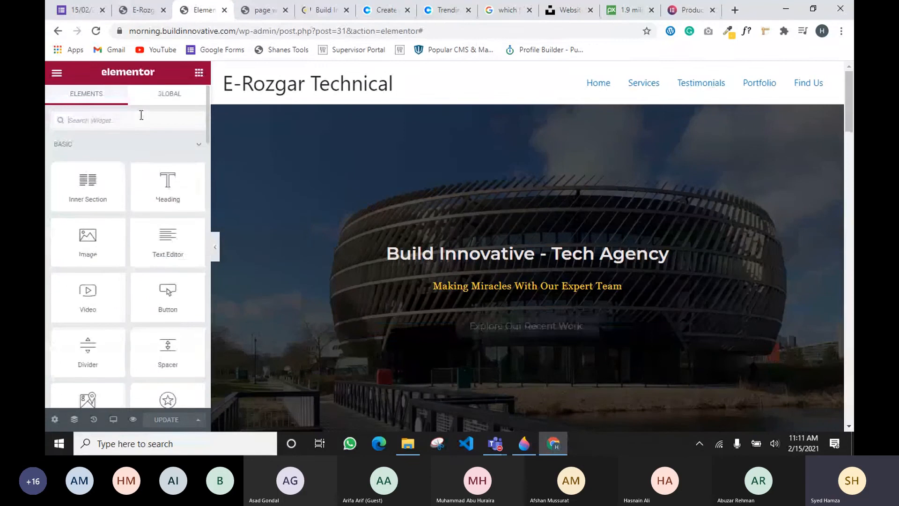
type("price")
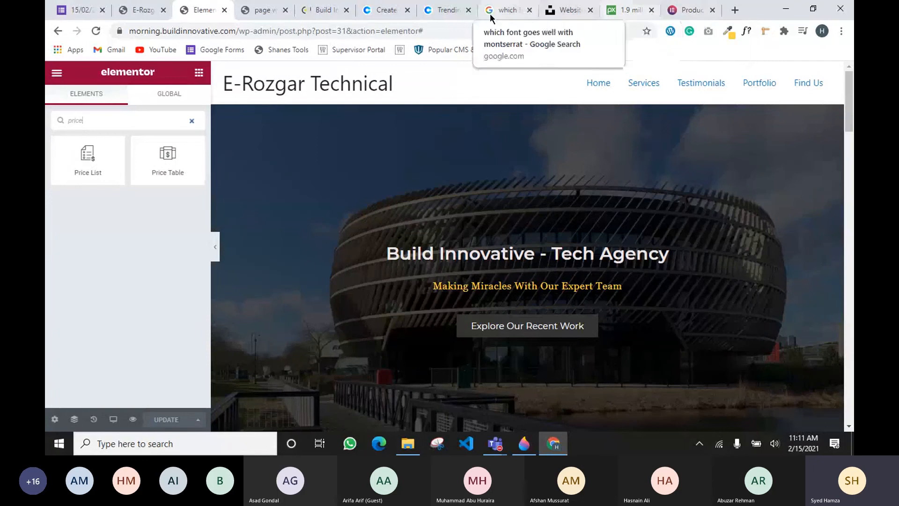
left_click(427, 13)
left_click(700, 13)
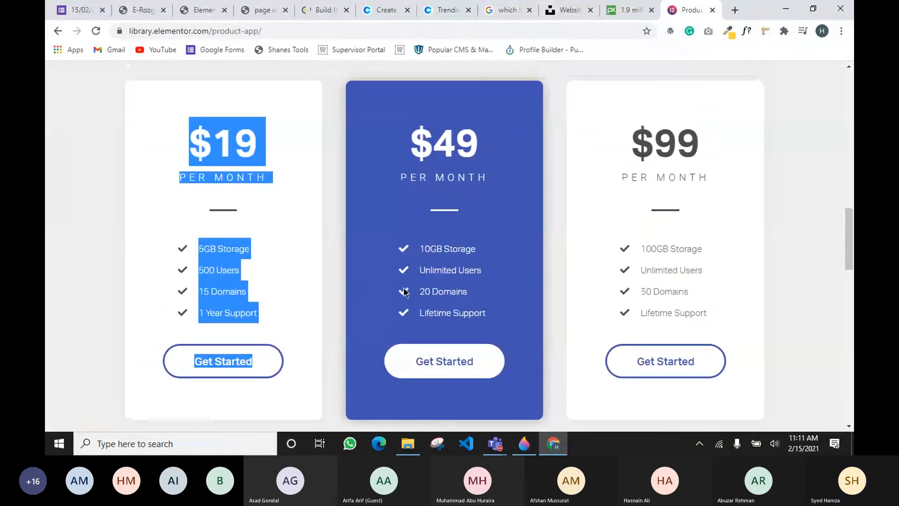
scroll(421, 276, "up", 4)
scroll(421, 276, "down", 12)
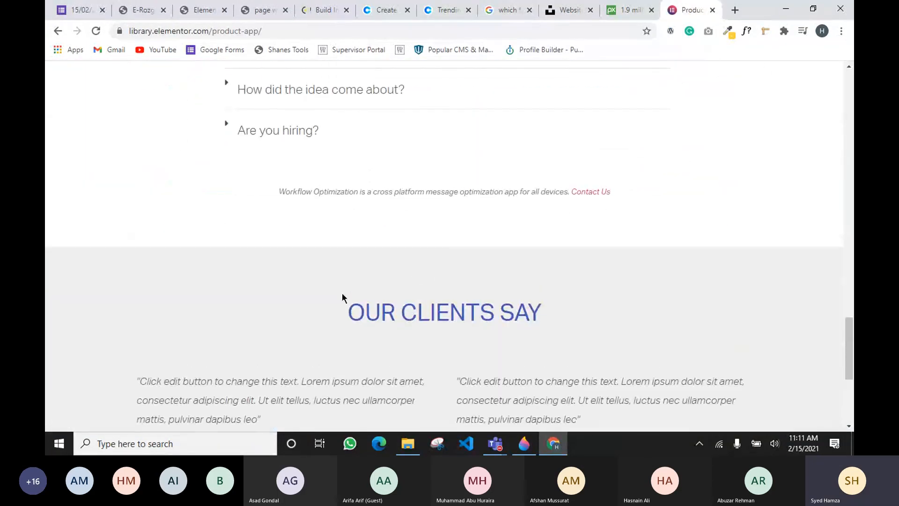
scroll(423, 275, "down", 5)
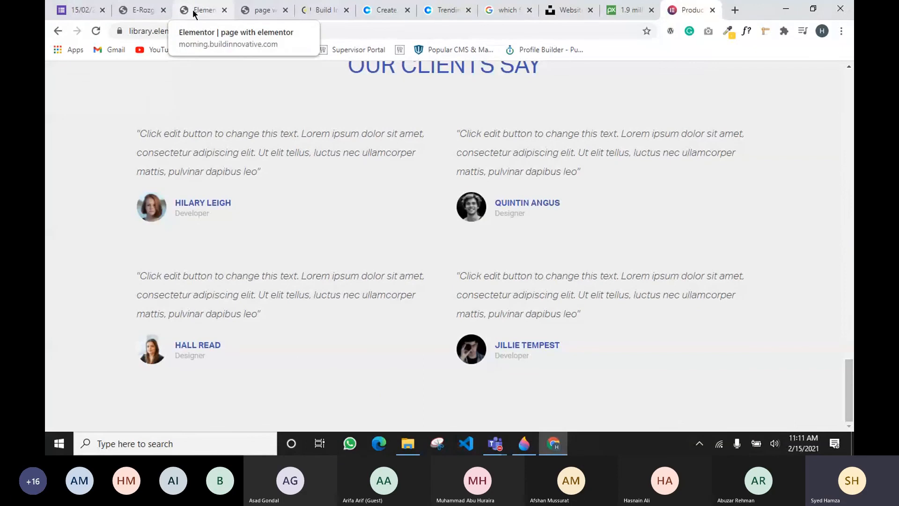
Back in the page editor, scroll the preview down to the empty section
left_click(180, 13)
scroll(459, 187, "down", 20)
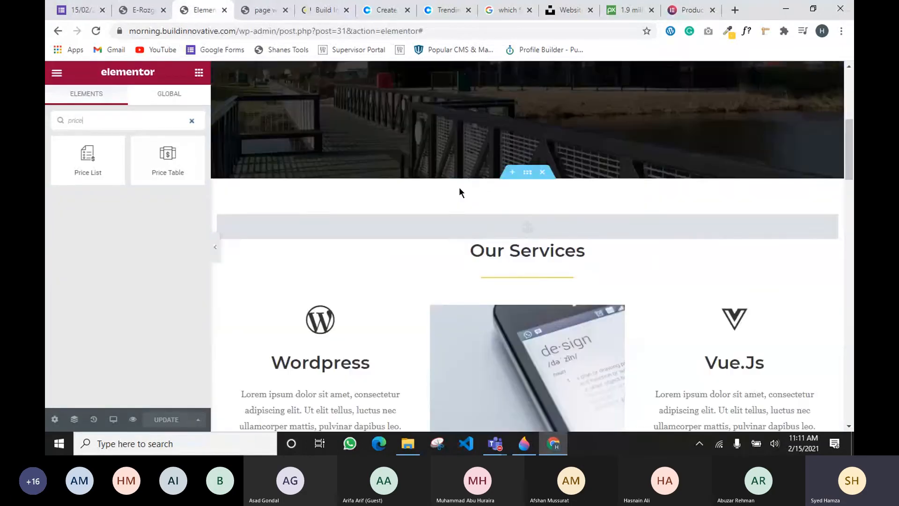
scroll(459, 188, "down", 3)
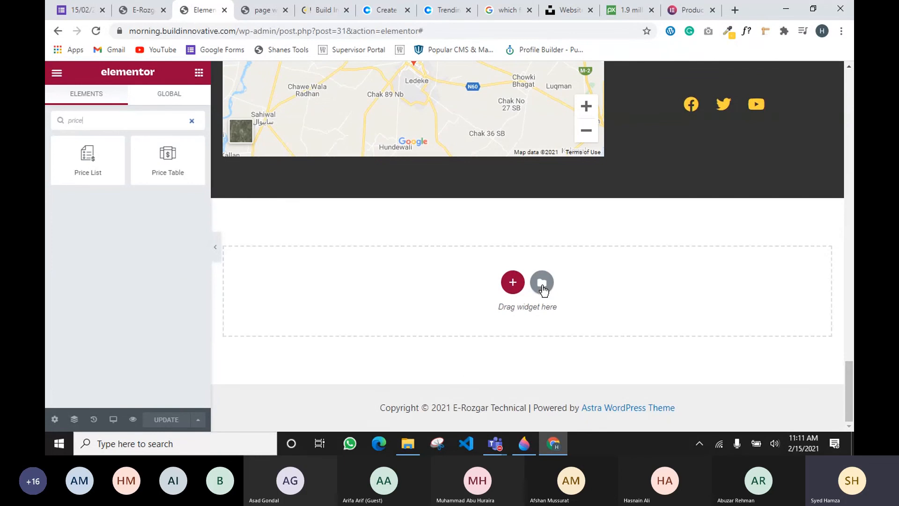
Open the template Library from the empty section and show its Blocks, like 404 page and About Company
left_click(541, 283)
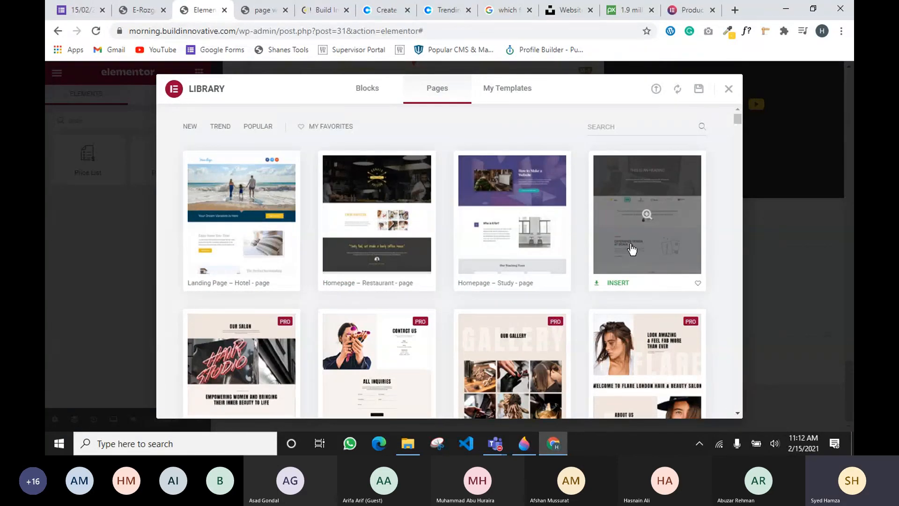
scroll(632, 250, "down", 1)
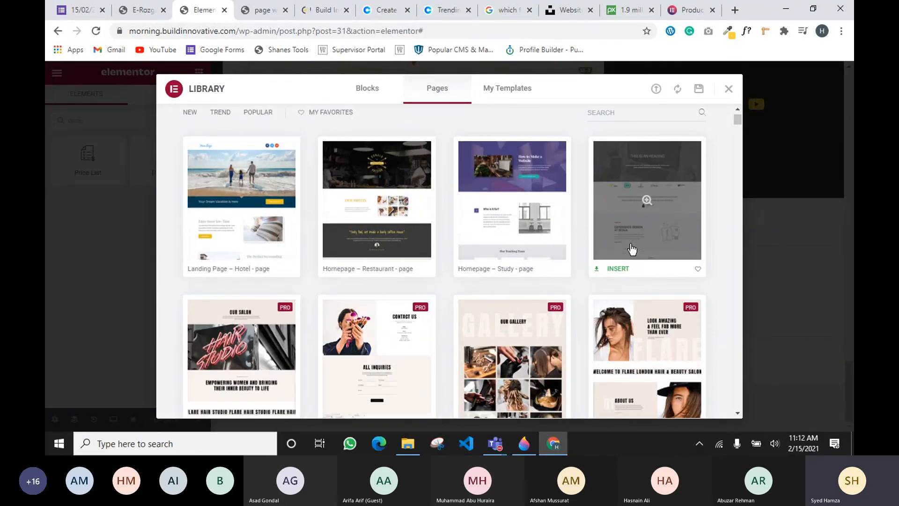
scroll(632, 249, "down", 5)
left_click(367, 92)
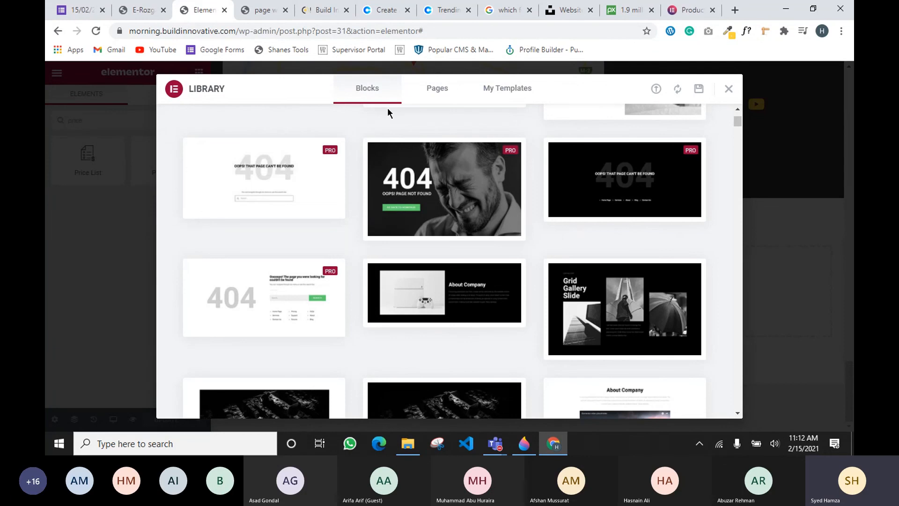
Filter the Blocks library to Hero and browse designs like I manage people, Realism and Free 30 day Trial
scroll(281, 150, "up", 5)
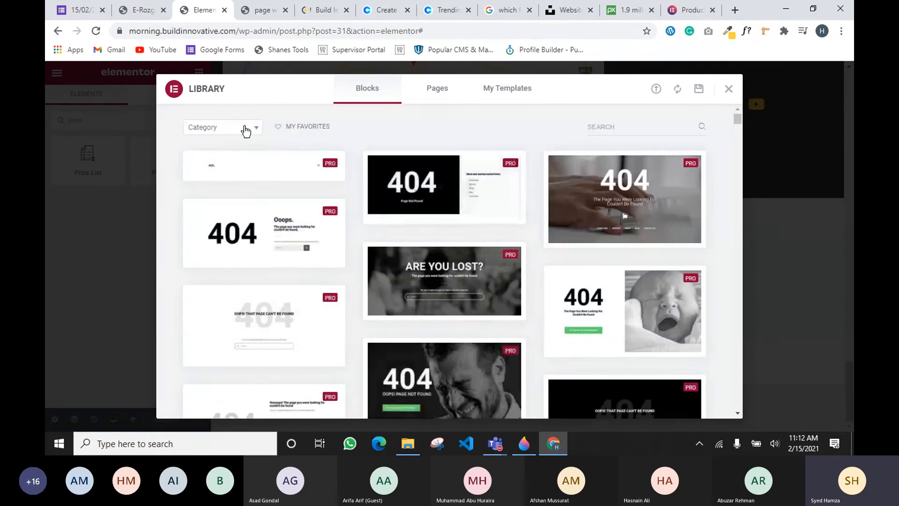
left_click(245, 131)
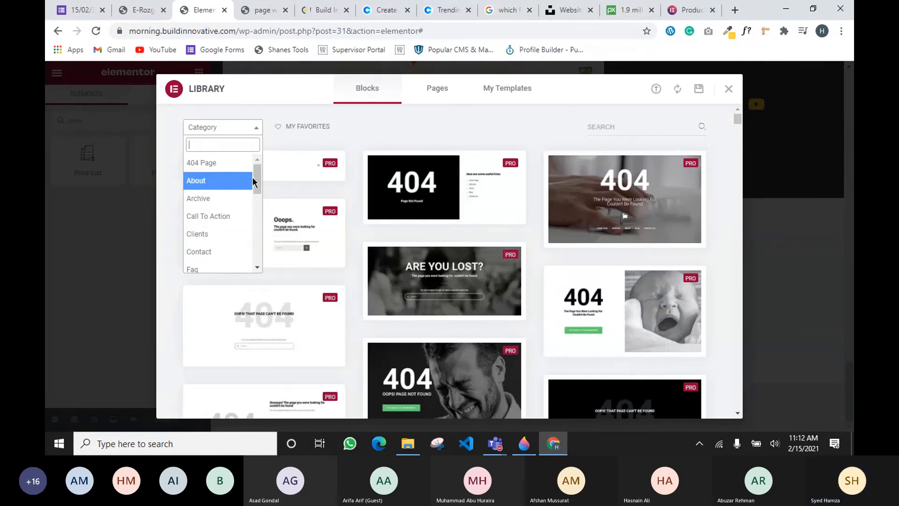
left_click_drag(255, 177, 259, 206)
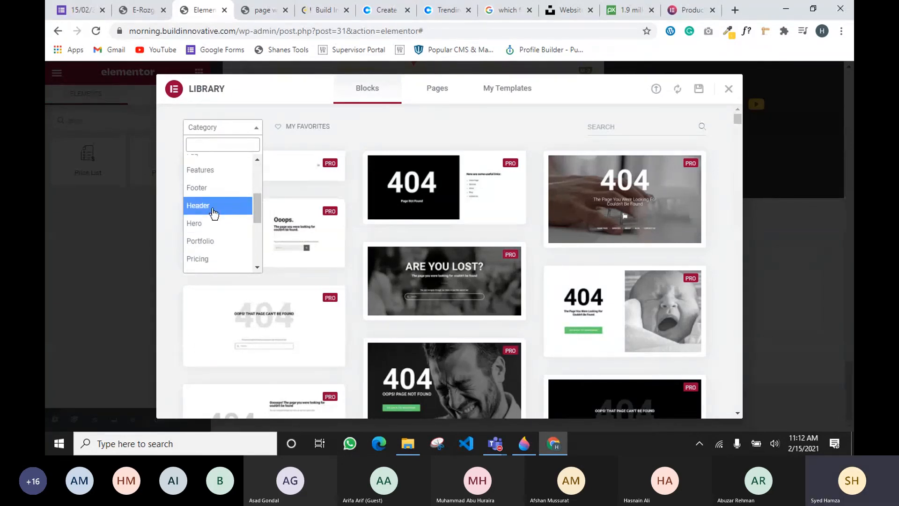
left_click(206, 223)
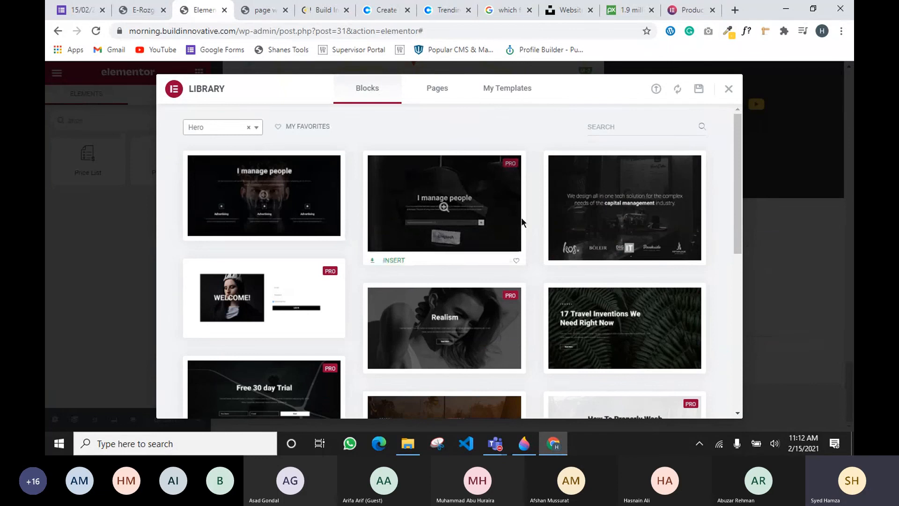
scroll(523, 241, "down", 6)
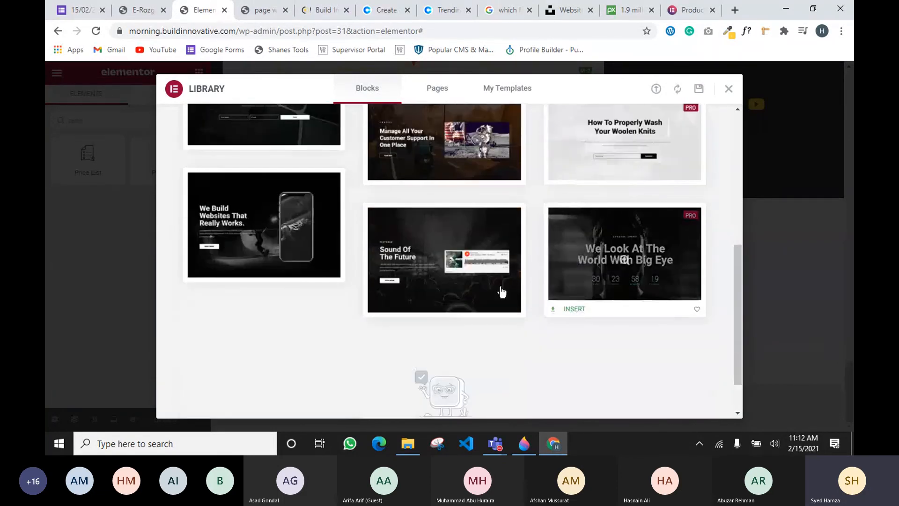
scroll(342, 267, "down", 1)
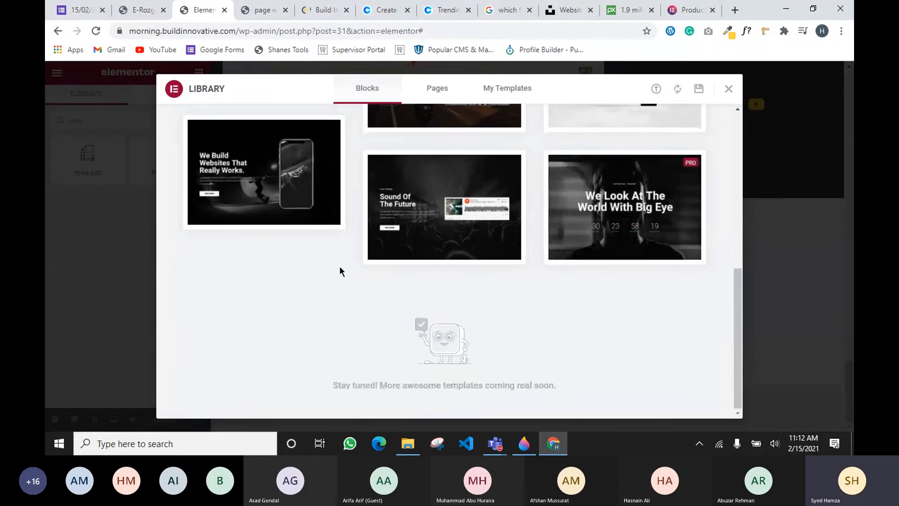
scroll(339, 265, "up", 10)
mouse_move(333, 280)
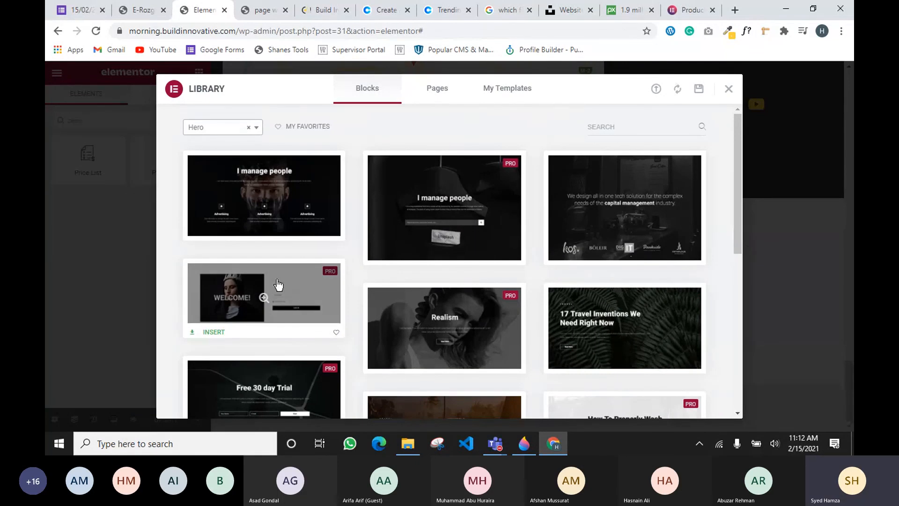
left_click(222, 127)
scroll(211, 251, "down", 5)
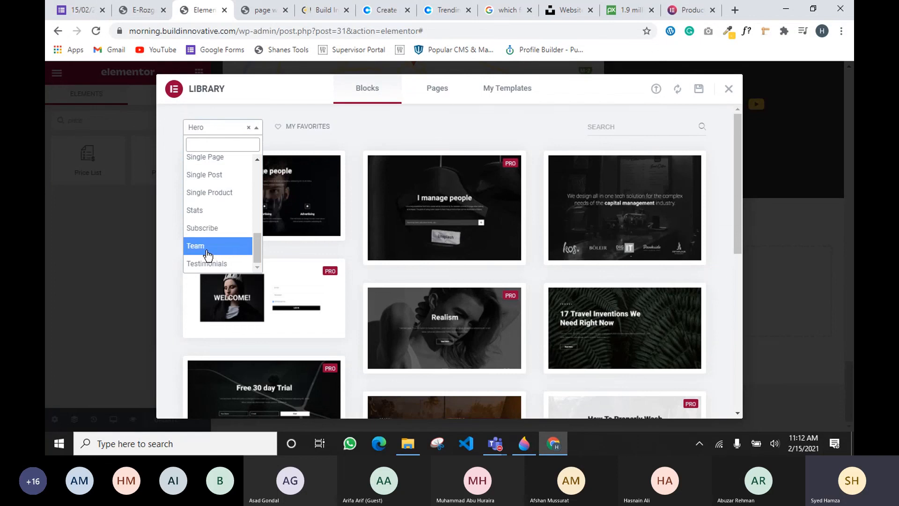
Switch the Blocks category to Testimonials and scroll through its designs
left_click(208, 263)
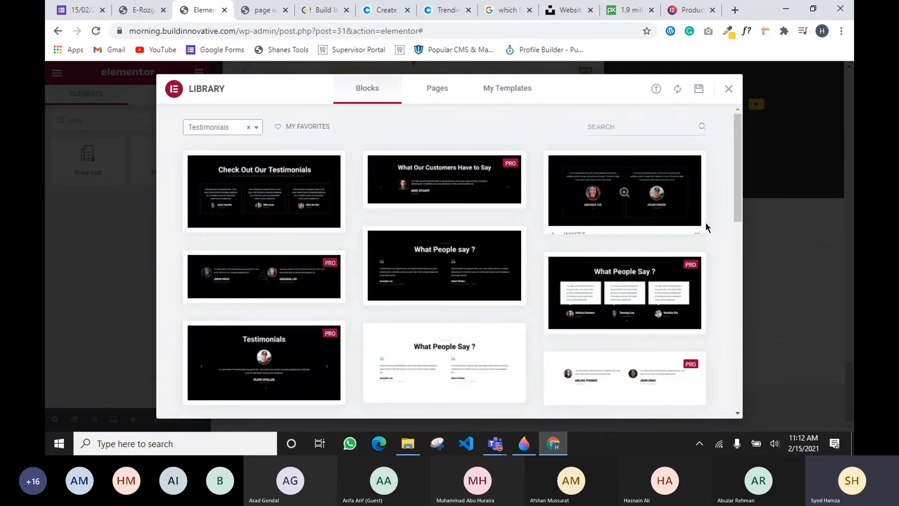
scroll(575, 211, "down", 3)
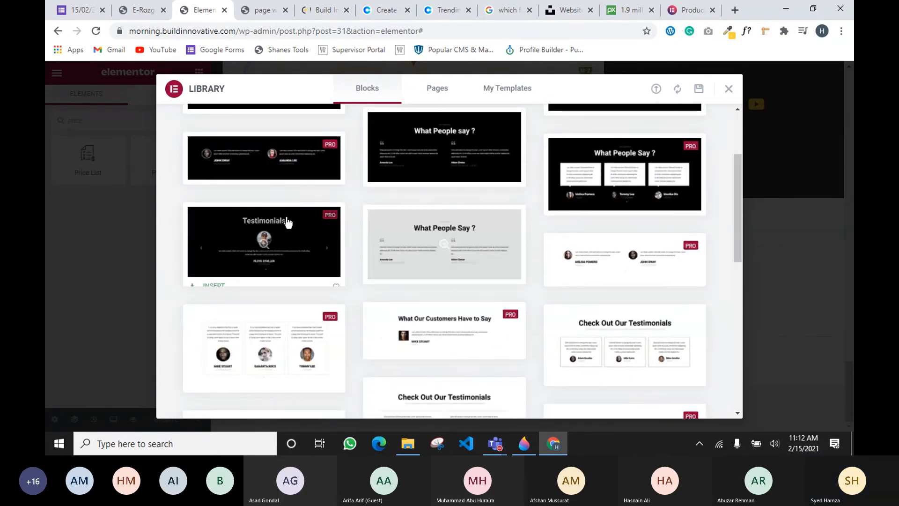
scroll(598, 252, "down", 3)
scroll(291, 243, "down", 5)
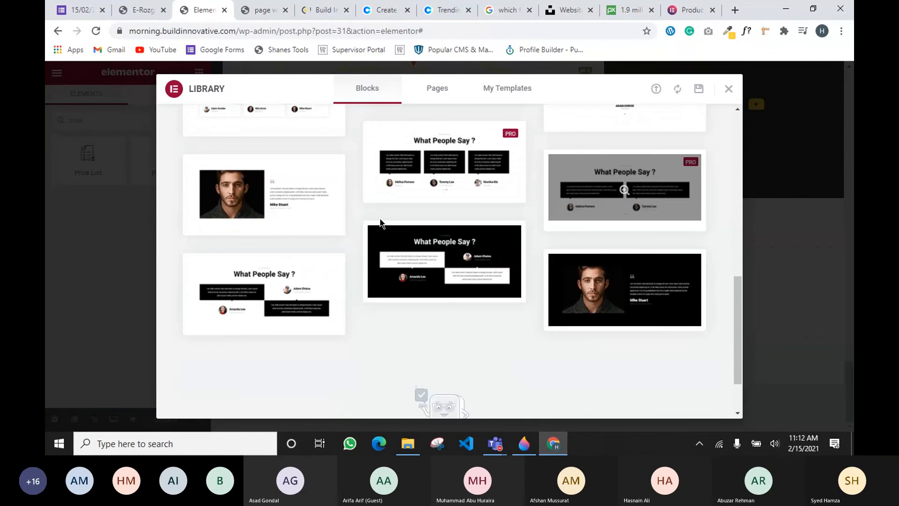
scroll(309, 236, "down", 2)
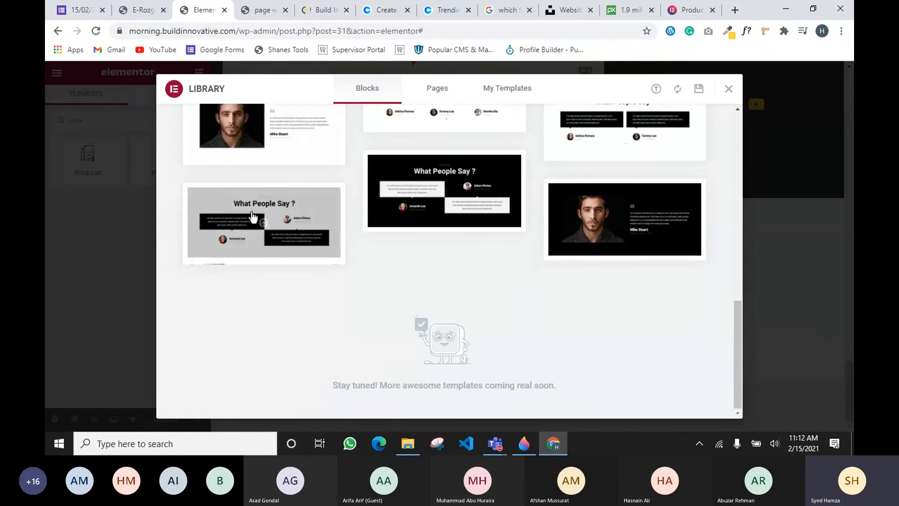
scroll(640, 302, "up", 10)
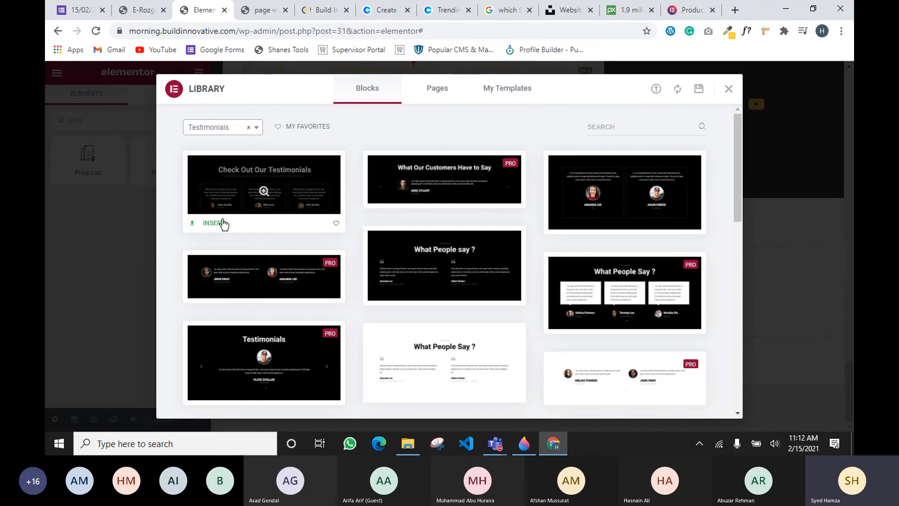
Close the template library, bring the Teams meeting forward, and show its More actions menu
left_click(728, 89)
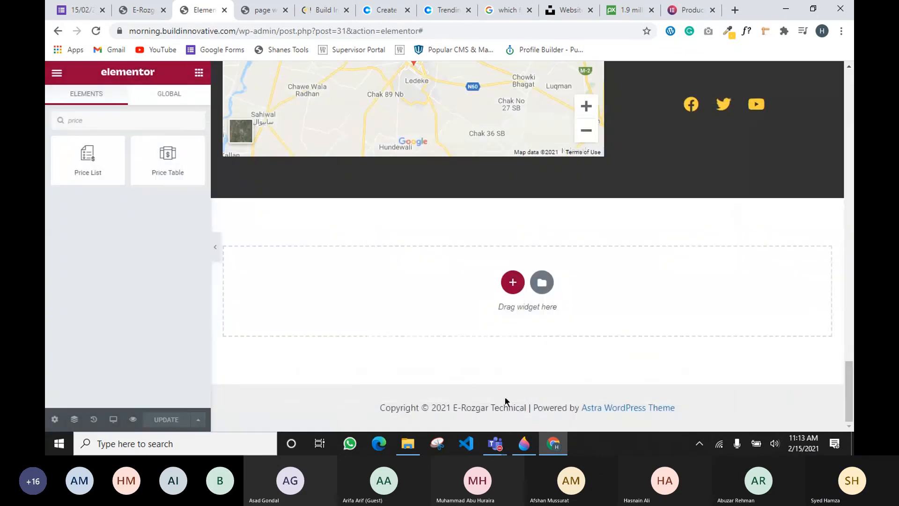
mouse_move(495, 443)
left_click(504, 376)
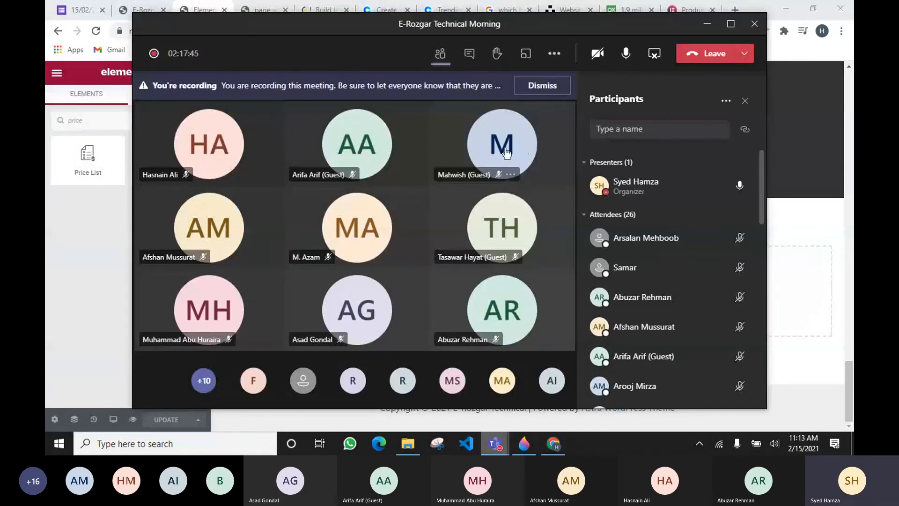
left_click(554, 53)
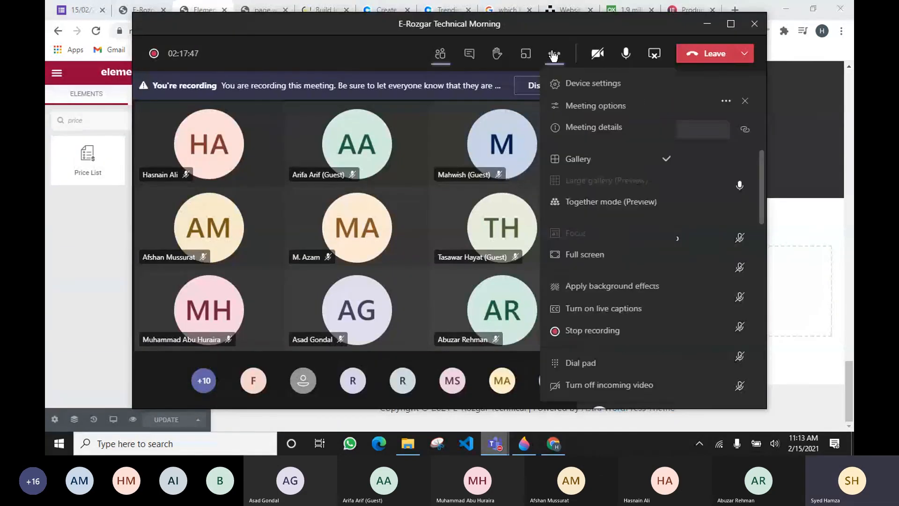